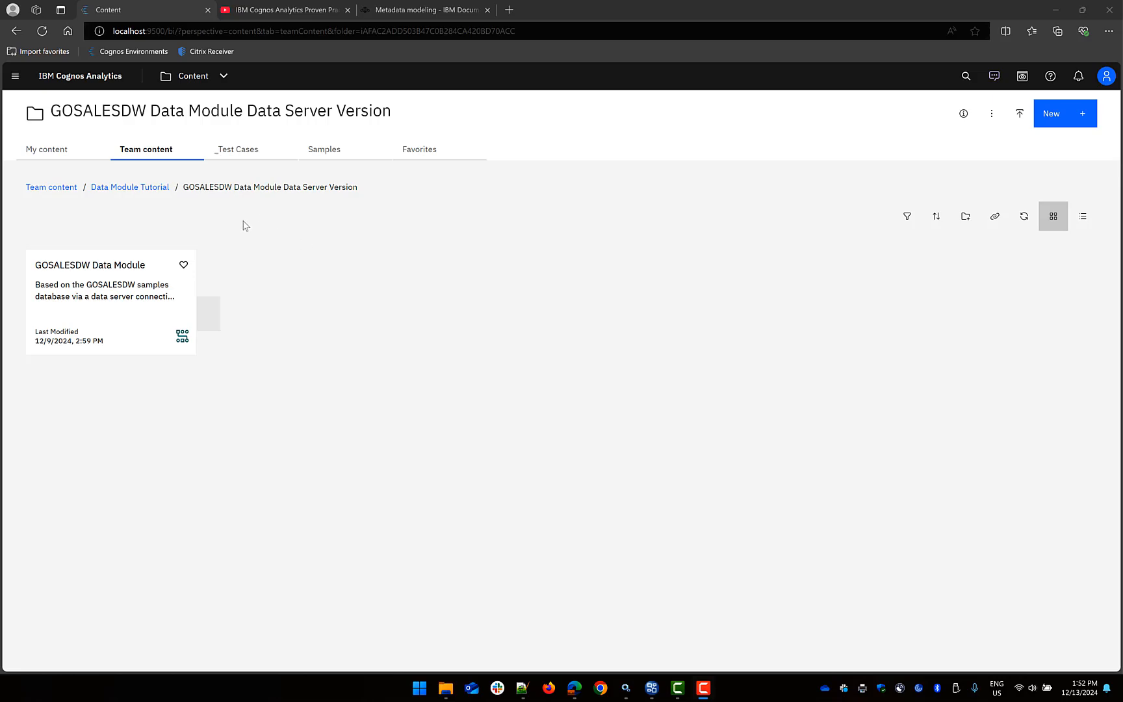
Look at the Framework Manager Overview video page and IBM's Metadata modeling documentation, and return to the Cognos content page.
{"action": "left_click", "coordinate": [282, 9]}
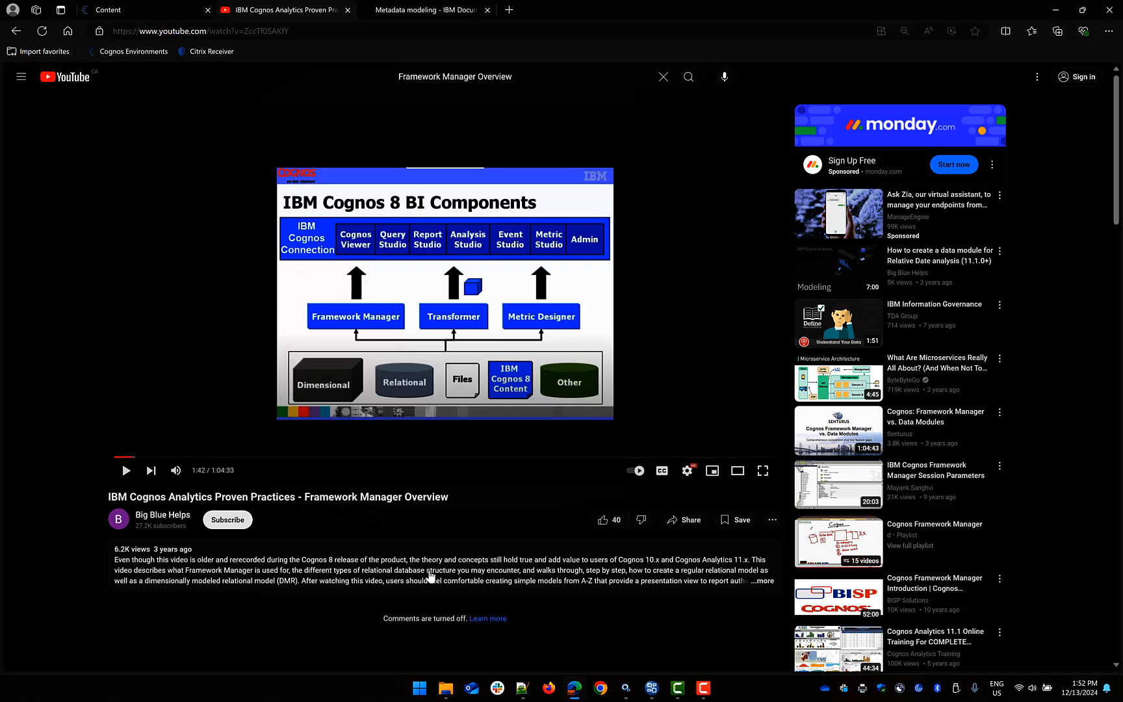
{"action": "left_click", "coordinate": [410, 11]}
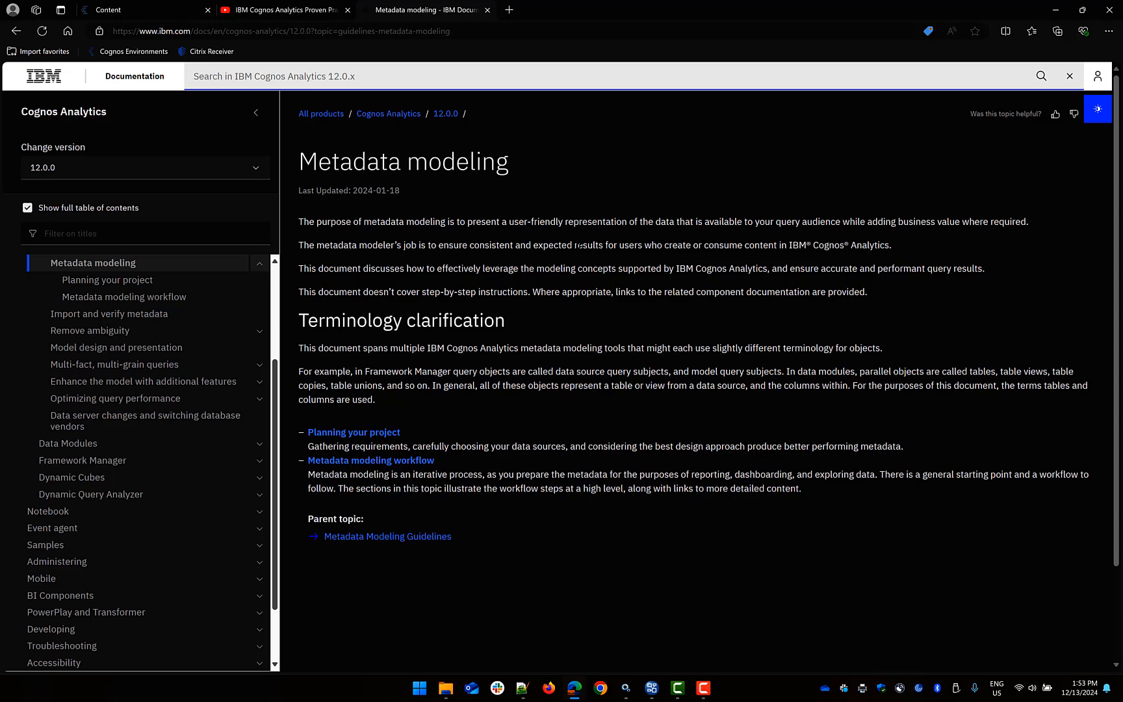
{"action": "left_click", "coordinate": [158, 9]}
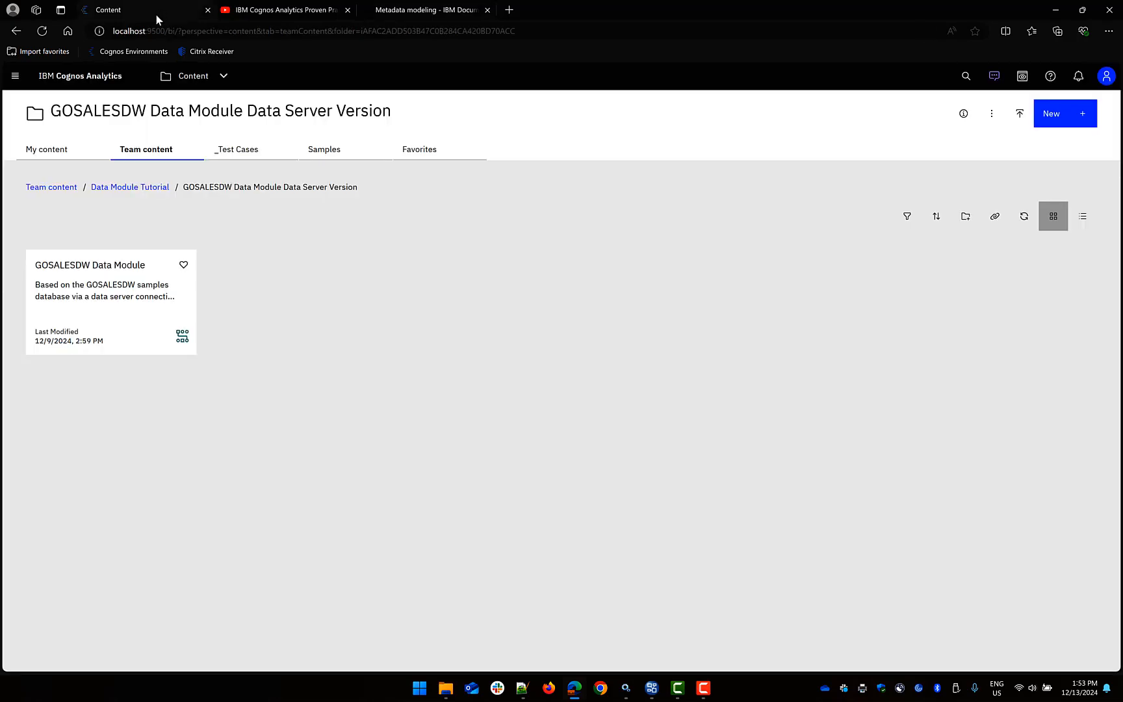
Open the GOSALESDW Data Module and expand its Sales and Sales Target folders.
{"action": "left_click", "coordinate": [101, 267]}
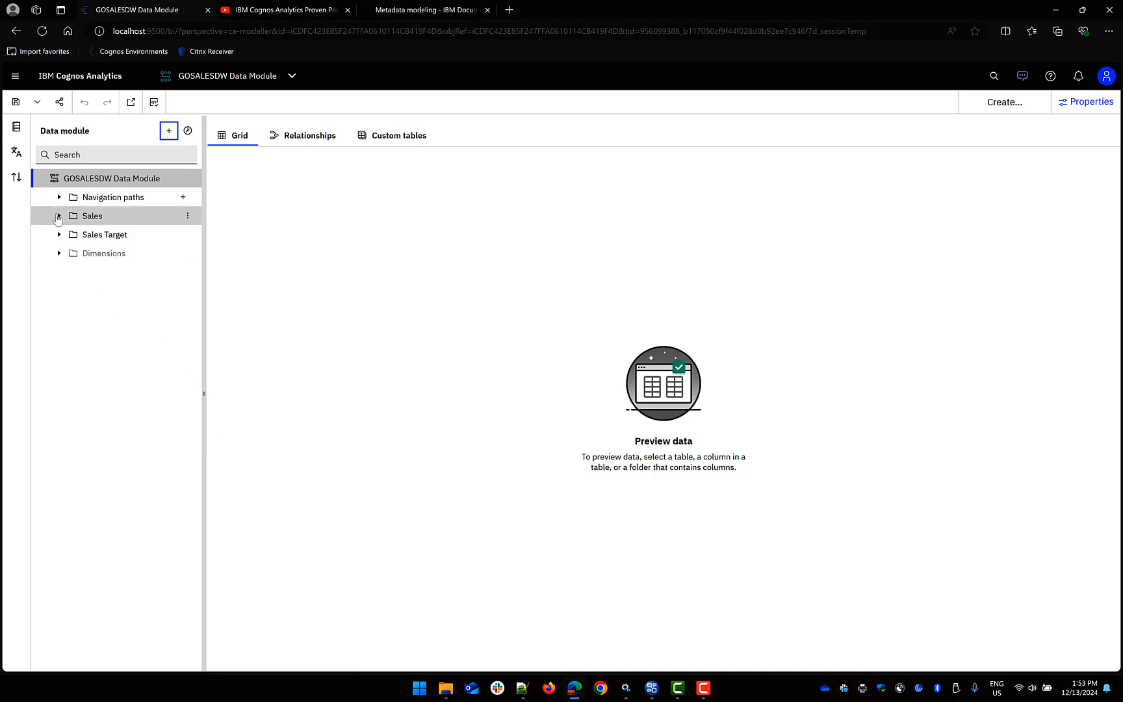
{"action": "left_click", "coordinate": [58, 216]}
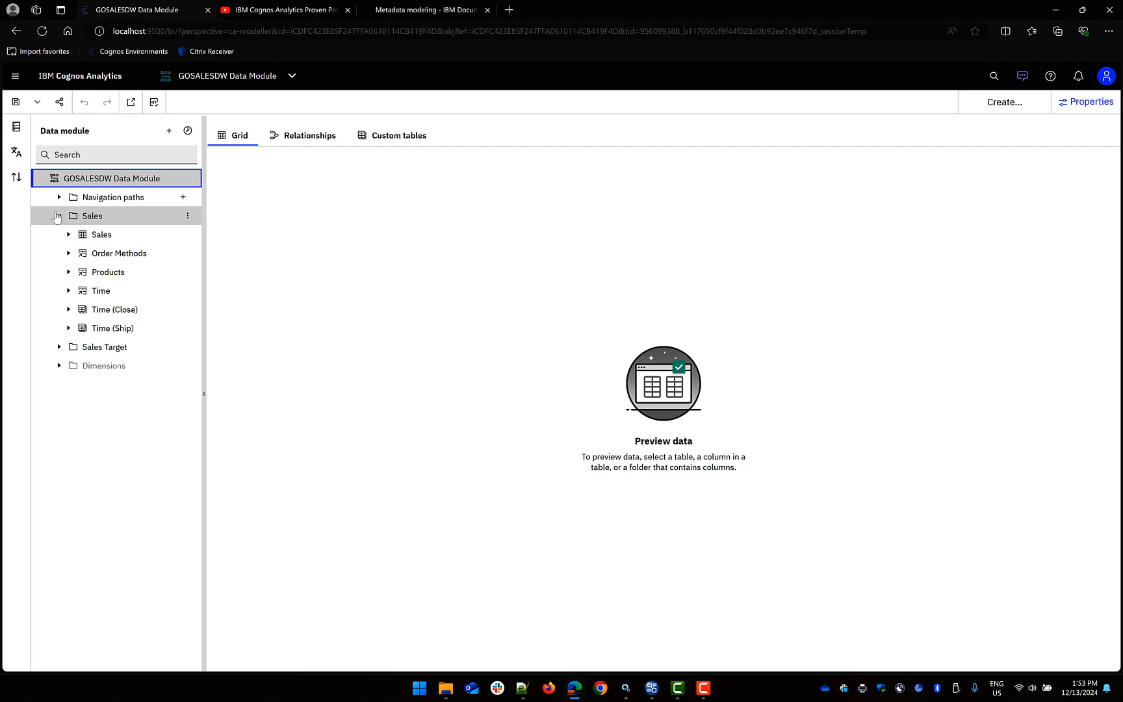
{"action": "left_click", "coordinate": [59, 347]}
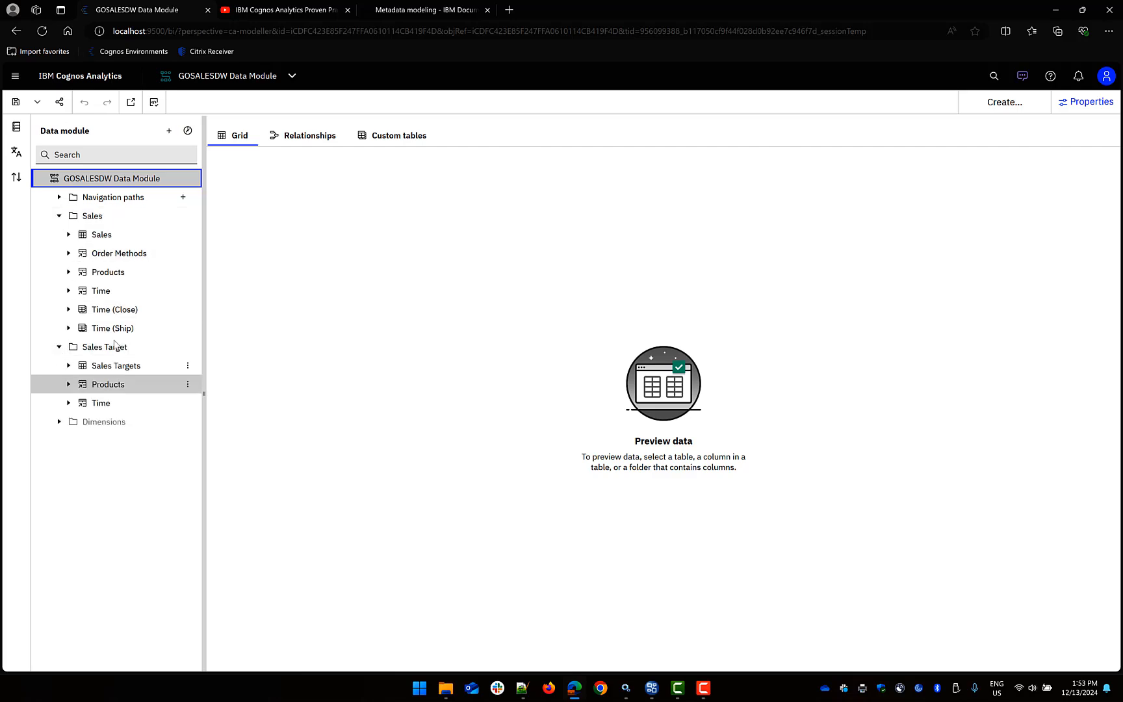
Show the module's relationships diagram and highlight the joins of Sales, Sales Targets and both Time tables.
{"action": "left_click", "coordinate": [93, 220]}
{"action": "left_click", "coordinate": [303, 137]}
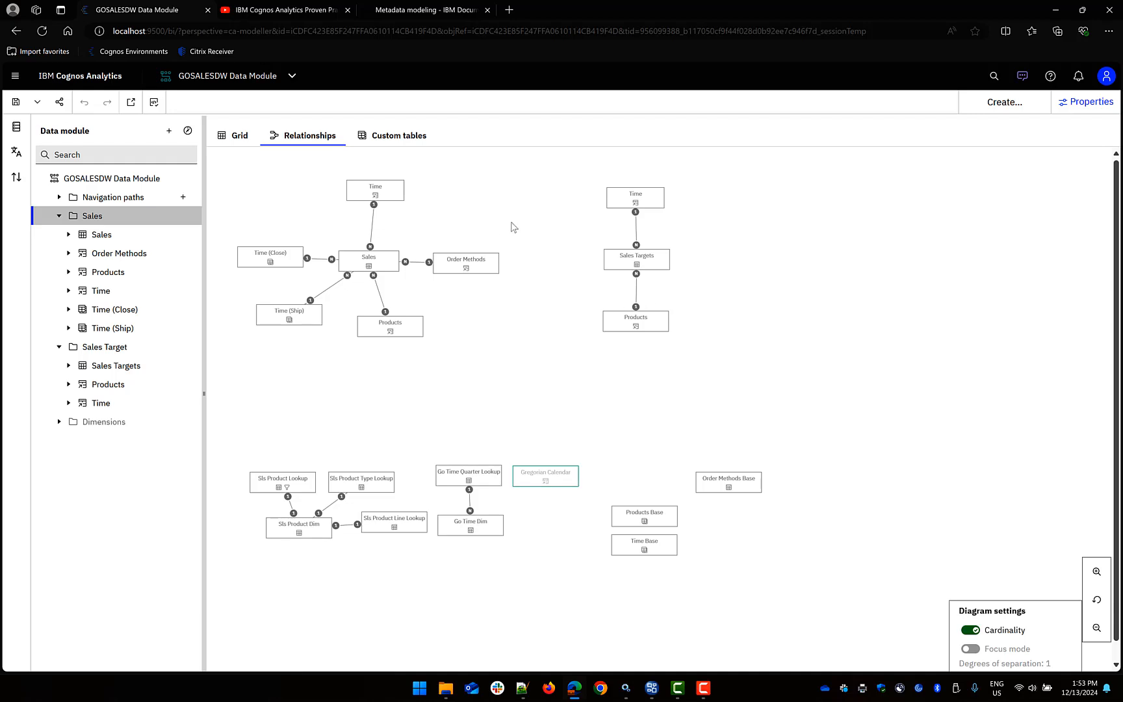
{"action": "left_click", "coordinate": [379, 254]}
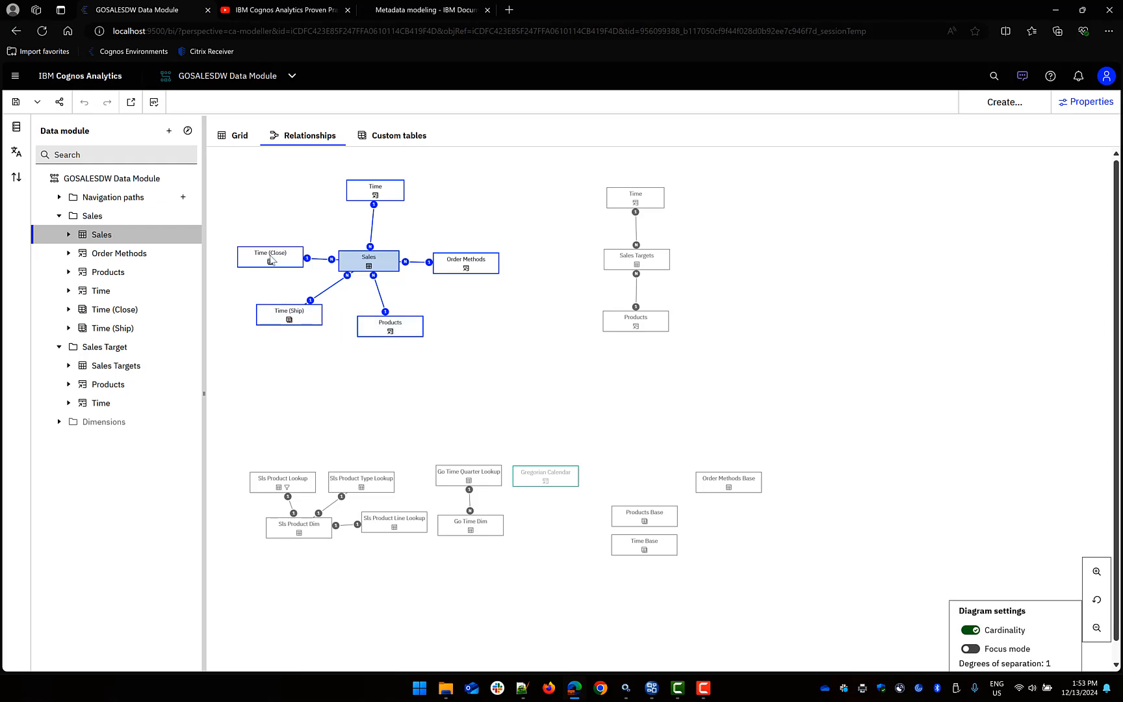
{"action": "left_click", "coordinate": [639, 260]}
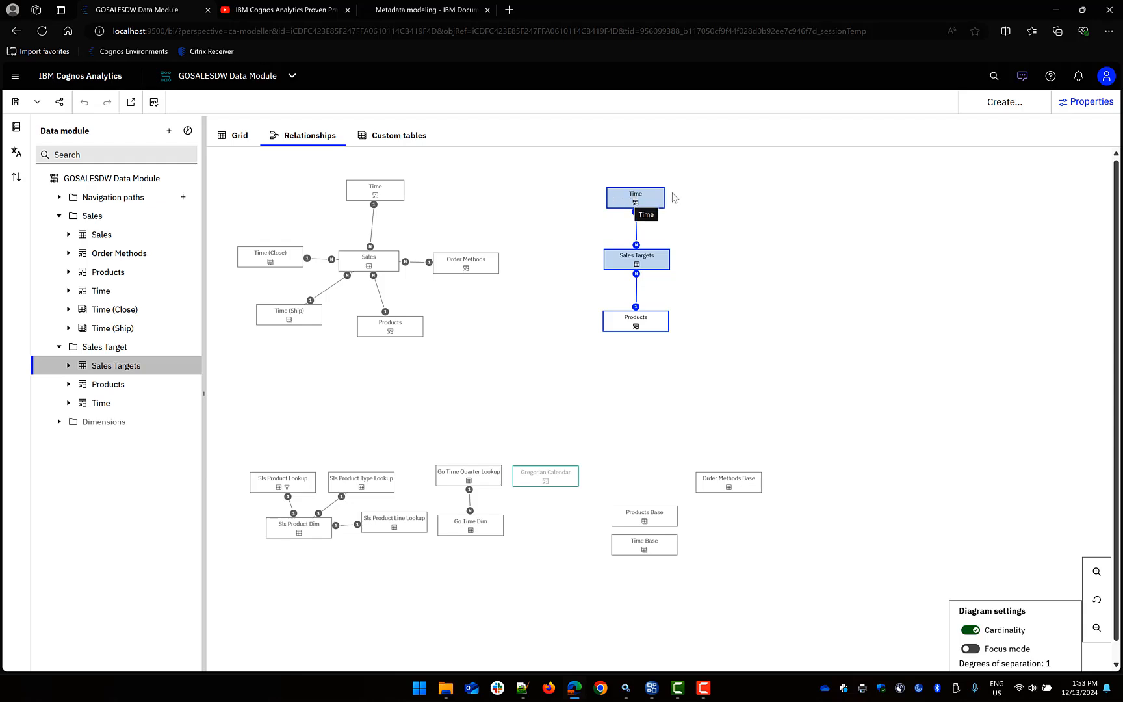
{"action": "left_click", "coordinate": [628, 195]}
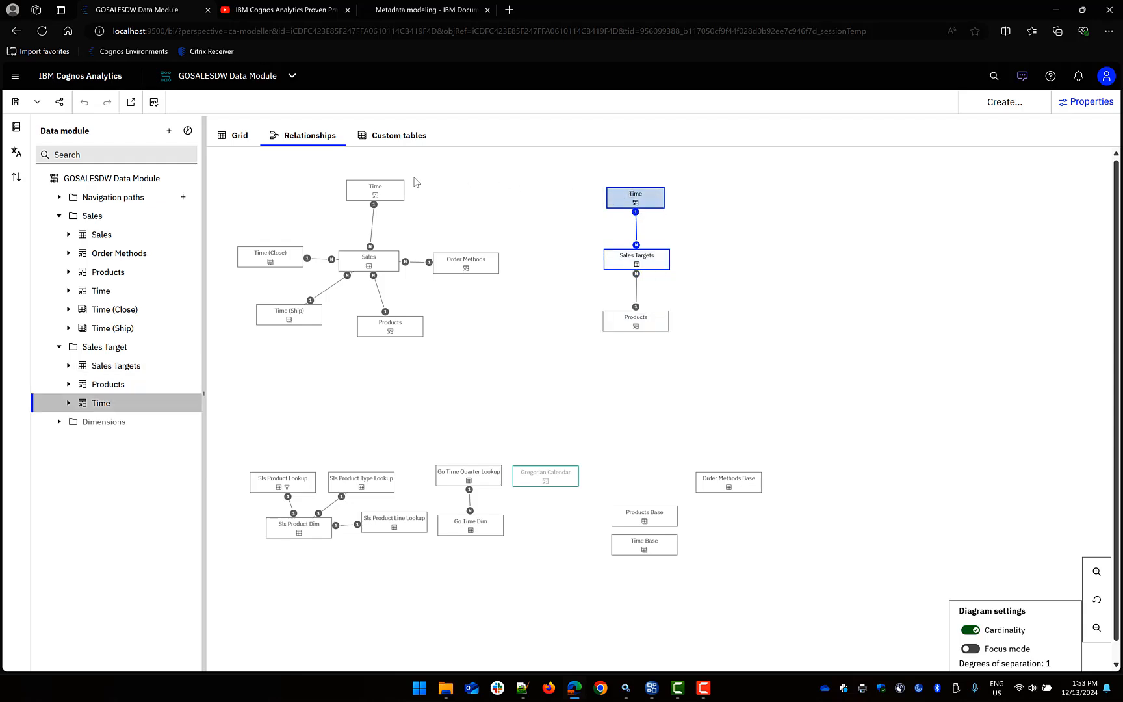
{"action": "left_click", "coordinate": [374, 189]}
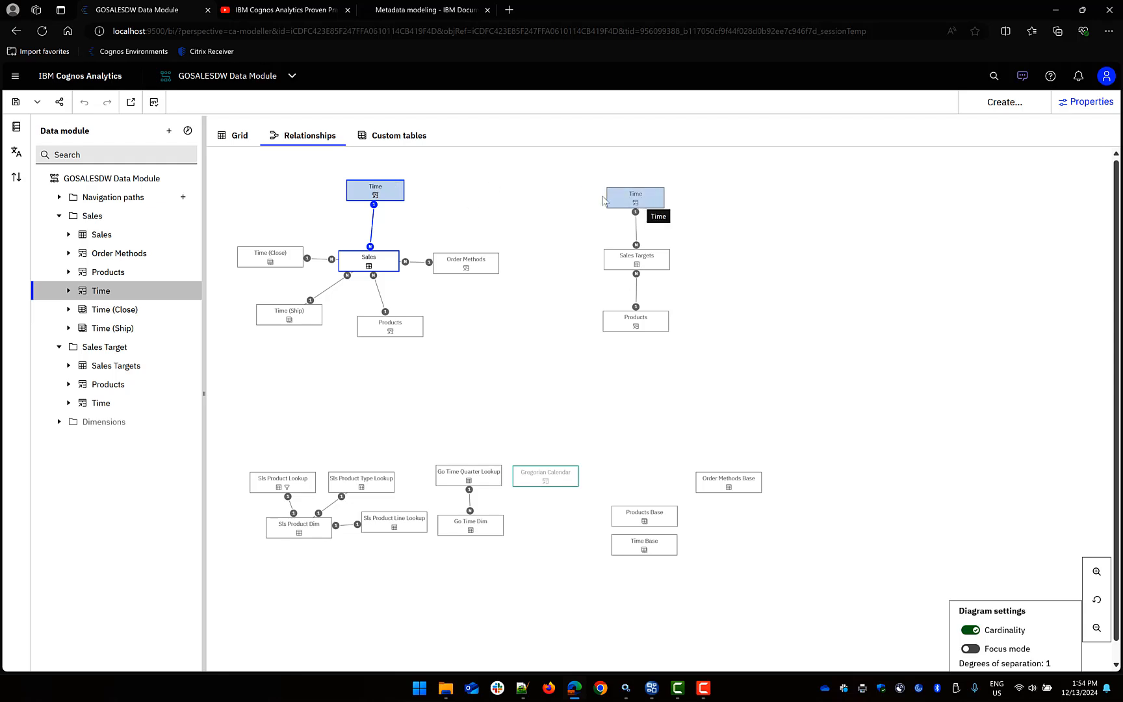
Expand the Dimensions folder and locate Time Base, Products Base and Order Methods Base in the relationships diagram.
{"action": "left_click", "coordinate": [59, 422]}
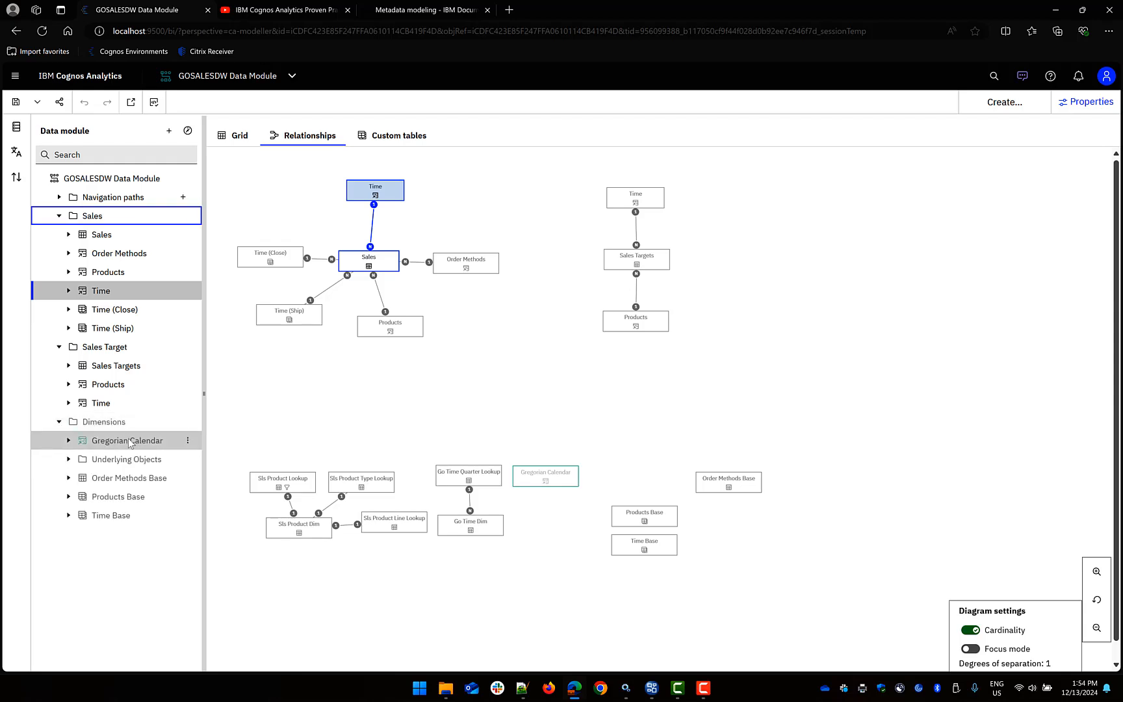
{"action": "left_click", "coordinate": [104, 520]}
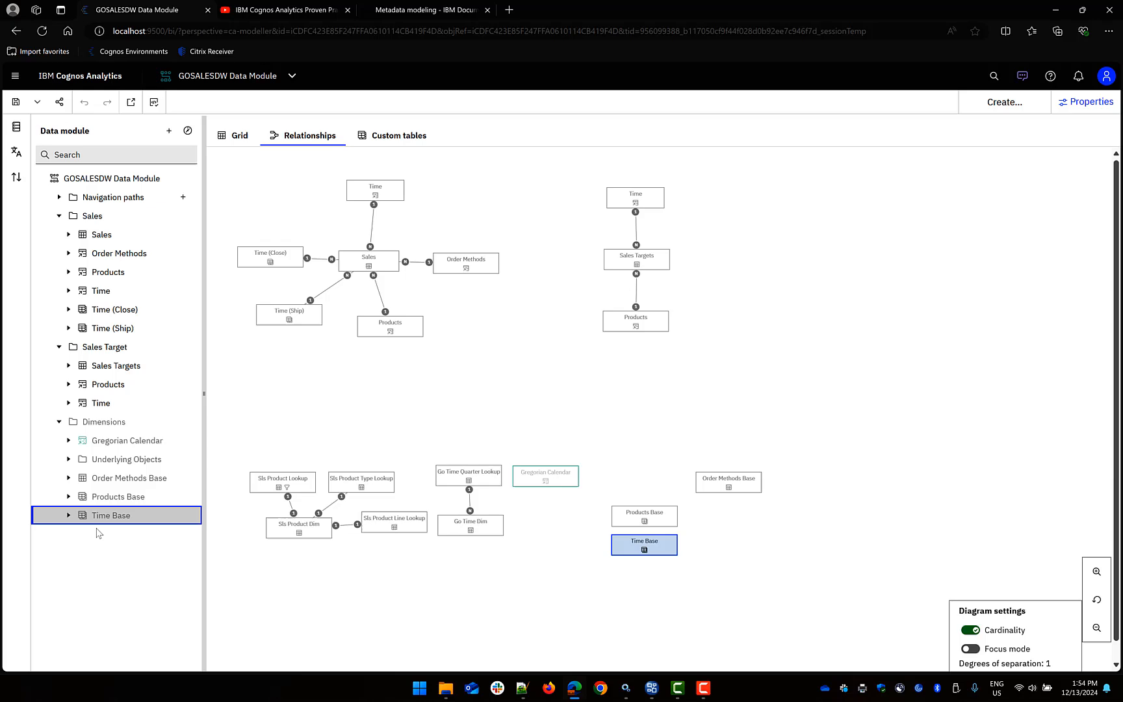
{"action": "left_click", "coordinate": [112, 498]}
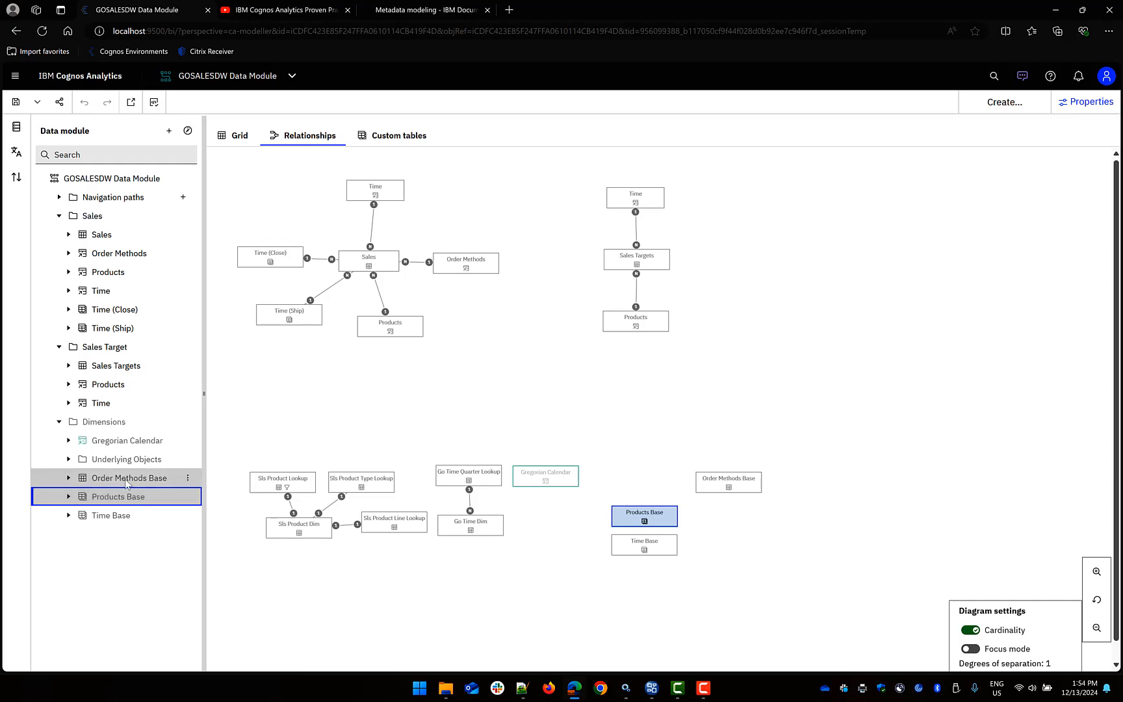
{"action": "left_click", "coordinate": [119, 482]}
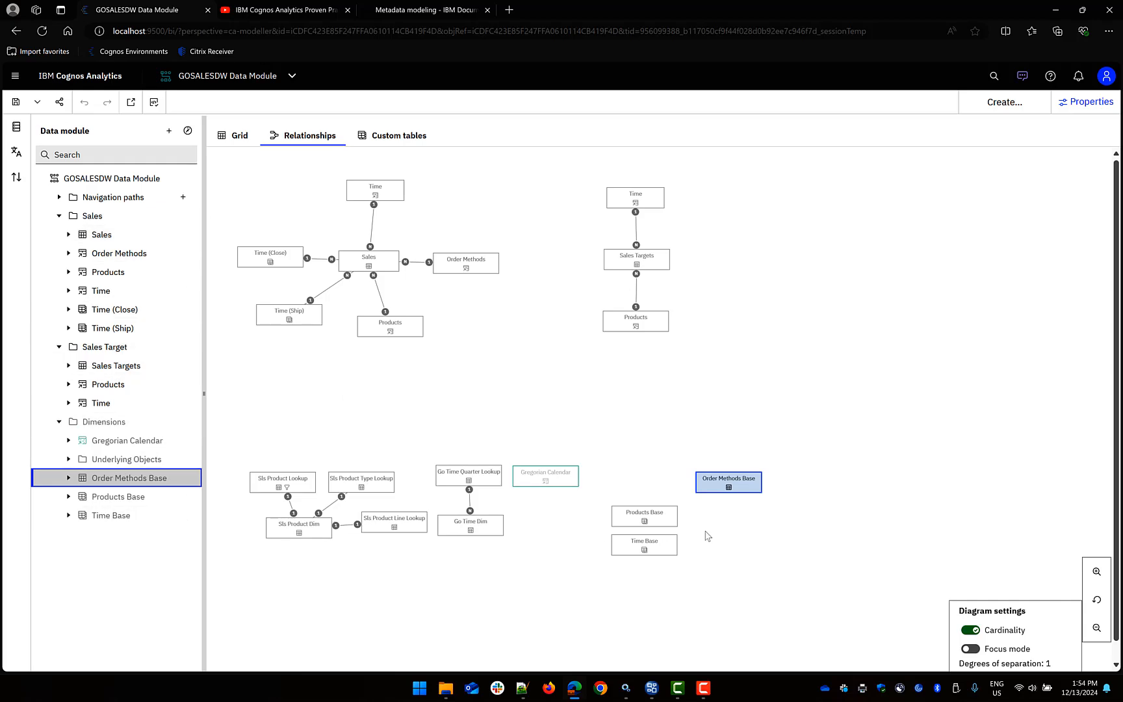
Switch to Framework Manager and inspect the Database View and the contents of the Business View.
{"action": "left_click", "coordinate": [651, 689]}
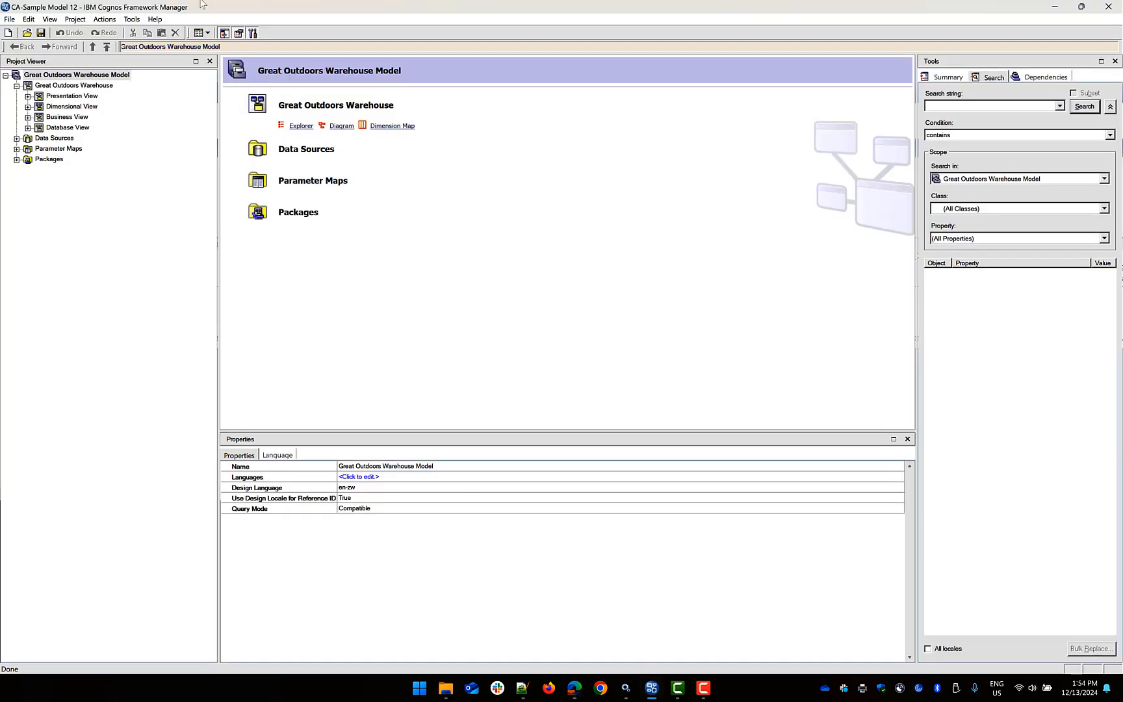
{"action": "left_click", "coordinate": [47, 129]}
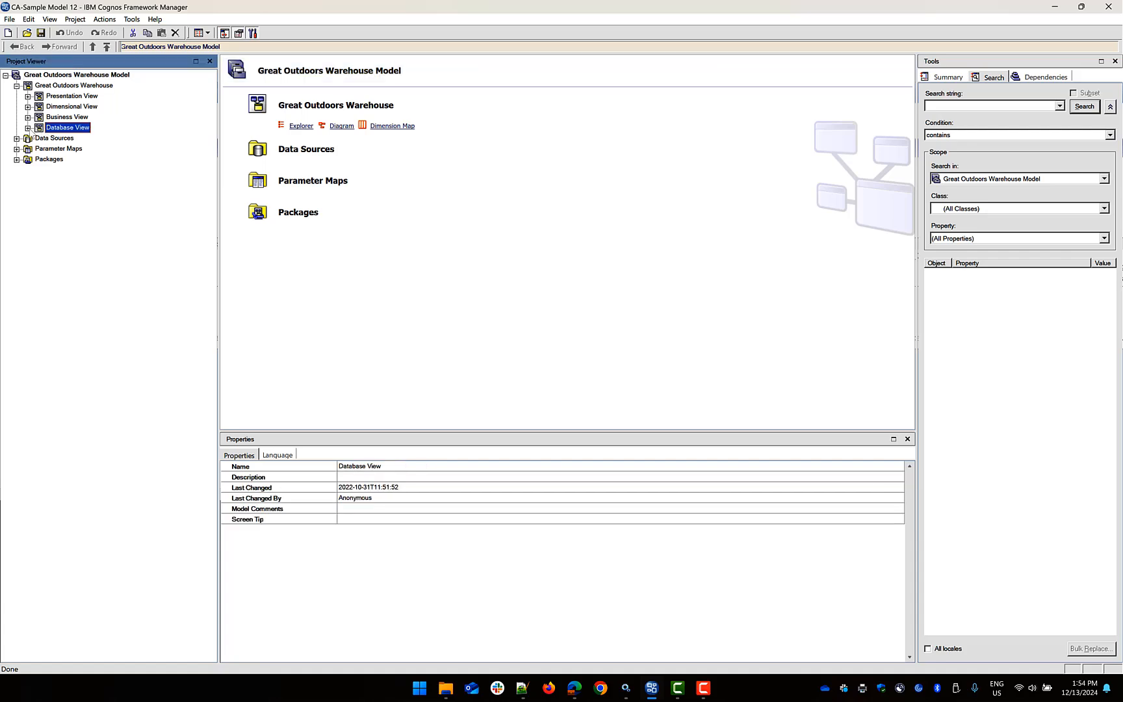
{"action": "left_click", "coordinate": [58, 118]}
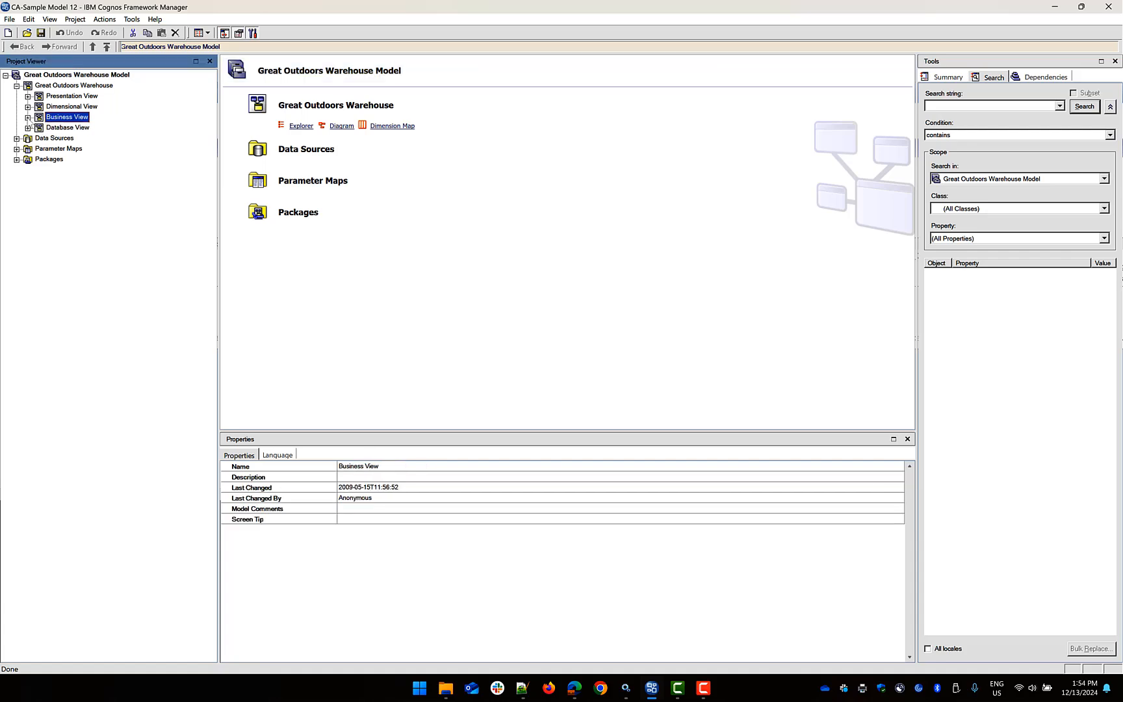
{"action": "left_click", "coordinate": [28, 117]}
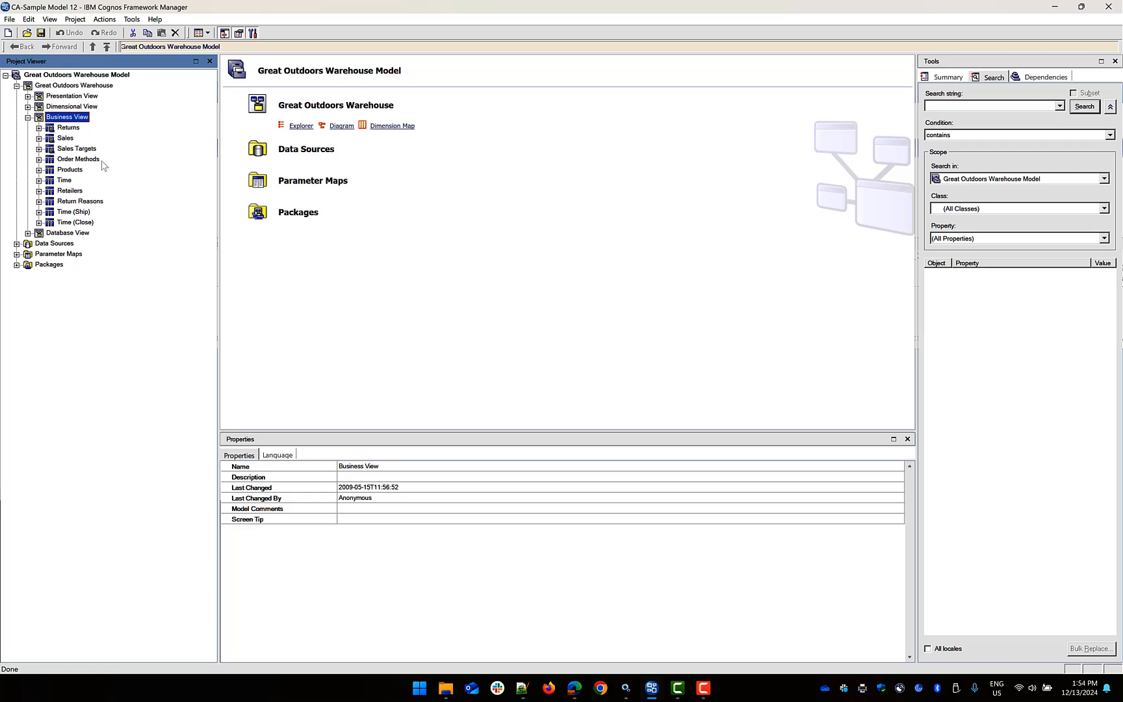
{"action": "left_click", "coordinate": [28, 117]}
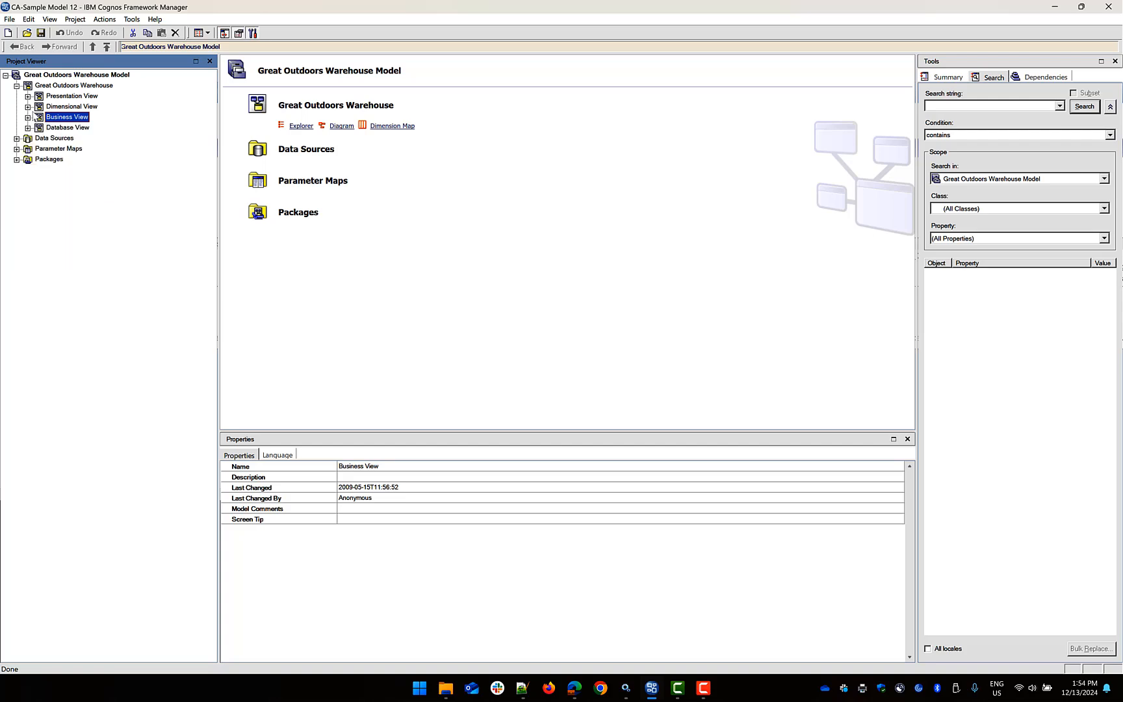
Expand the Presentation View down to the contents of the Relational Sales namespace.
{"action": "left_click", "coordinate": [41, 98]}
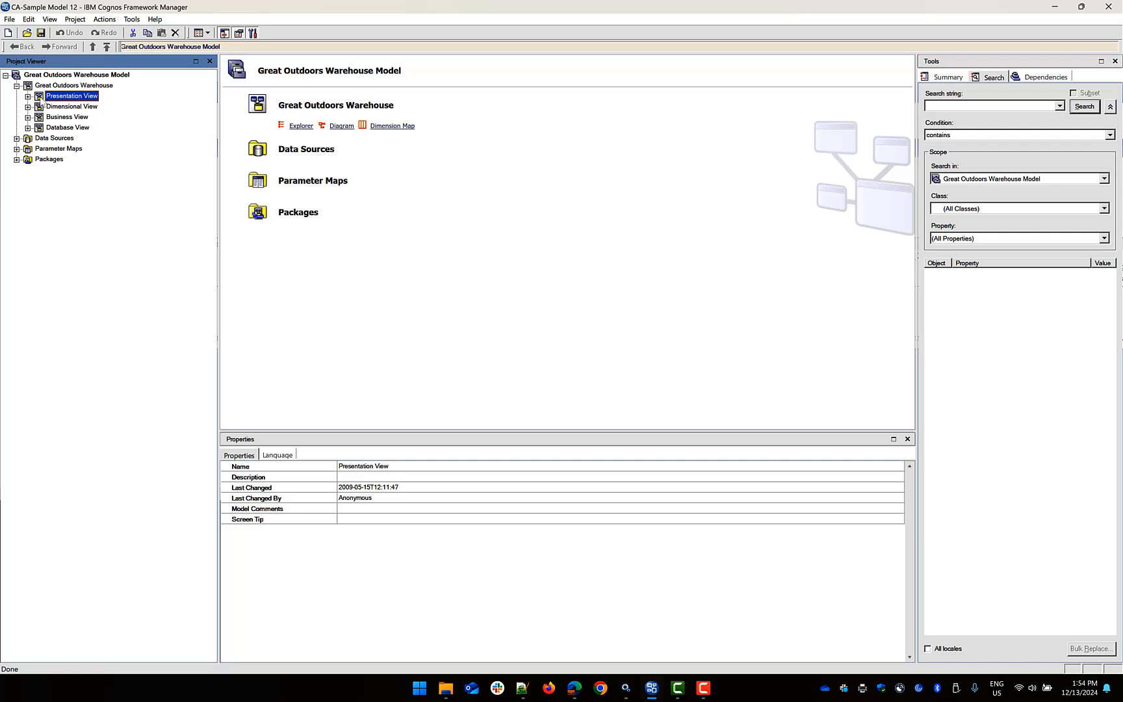
{"action": "double_click", "coordinate": [38, 96]}
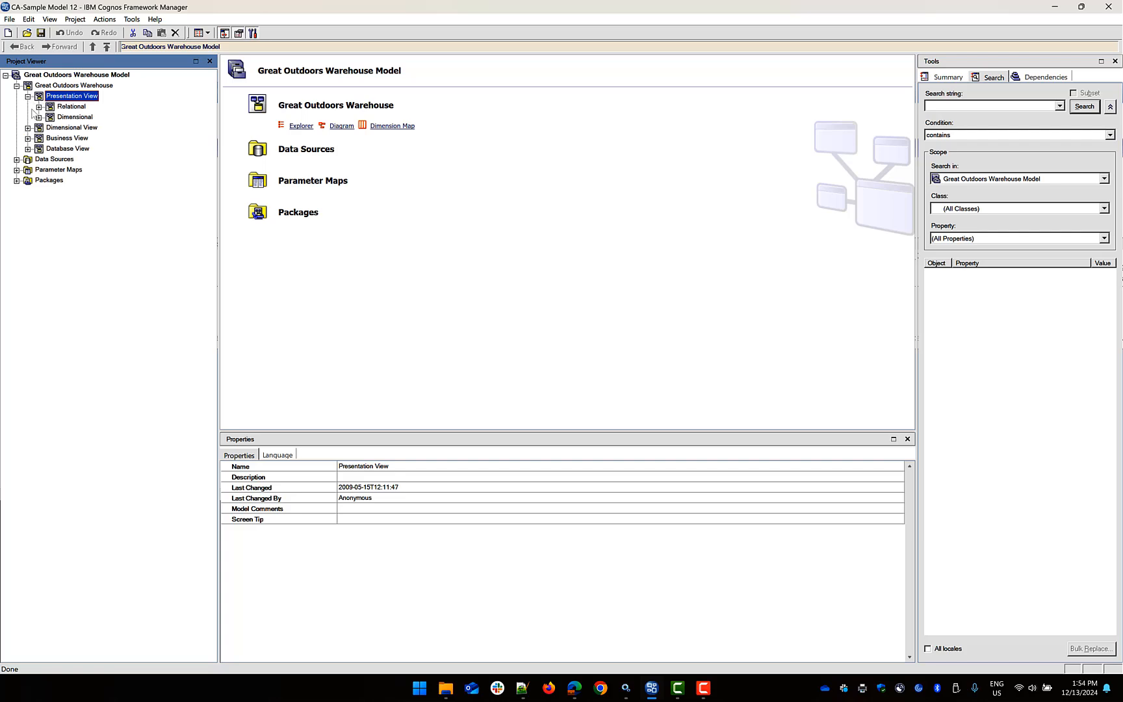
{"action": "left_click", "coordinate": [38, 107]}
{"action": "left_click", "coordinate": [60, 129]}
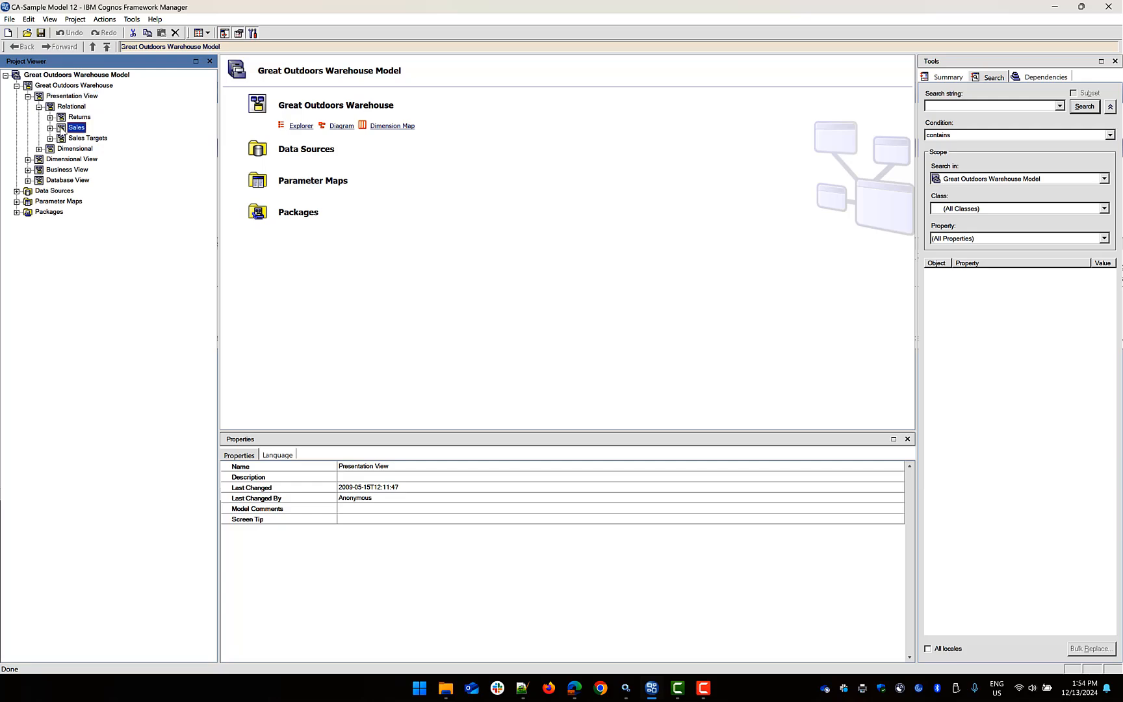
{"action": "left_click", "coordinate": [50, 128]}
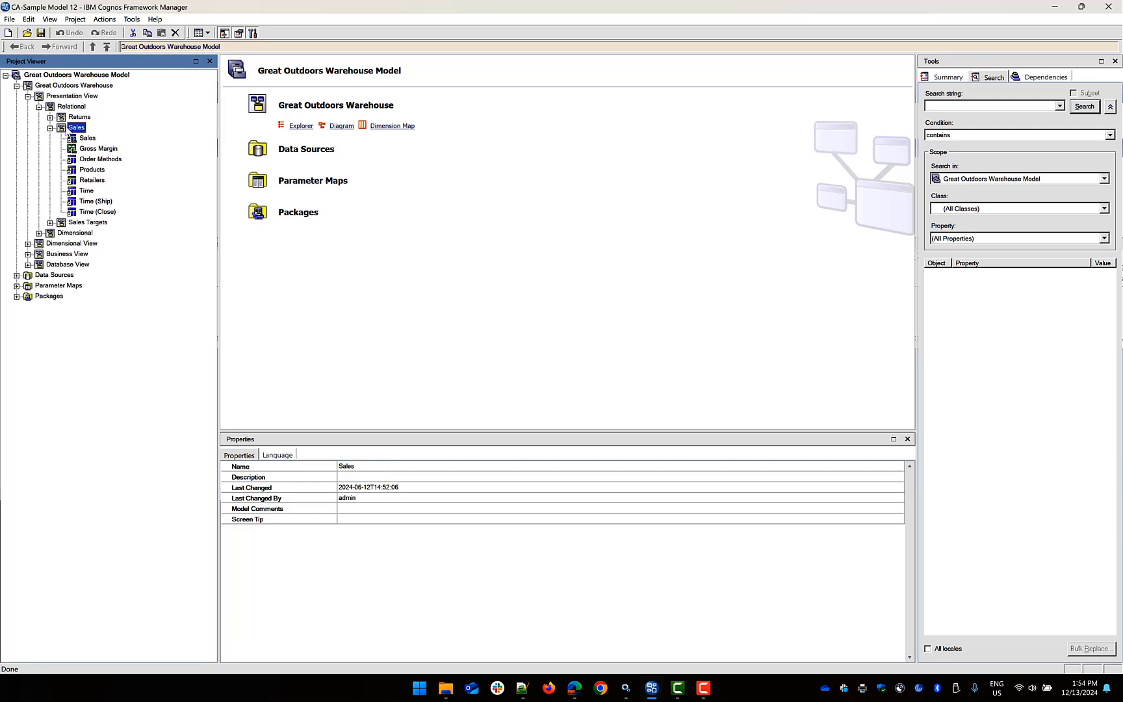
Show the diagrams of the relational Sales and Sales Targets namespaces in the Presentation View.
{"action": "double_click", "coordinate": [68, 129]}
{"action": "left_click", "coordinate": [301, 63]}
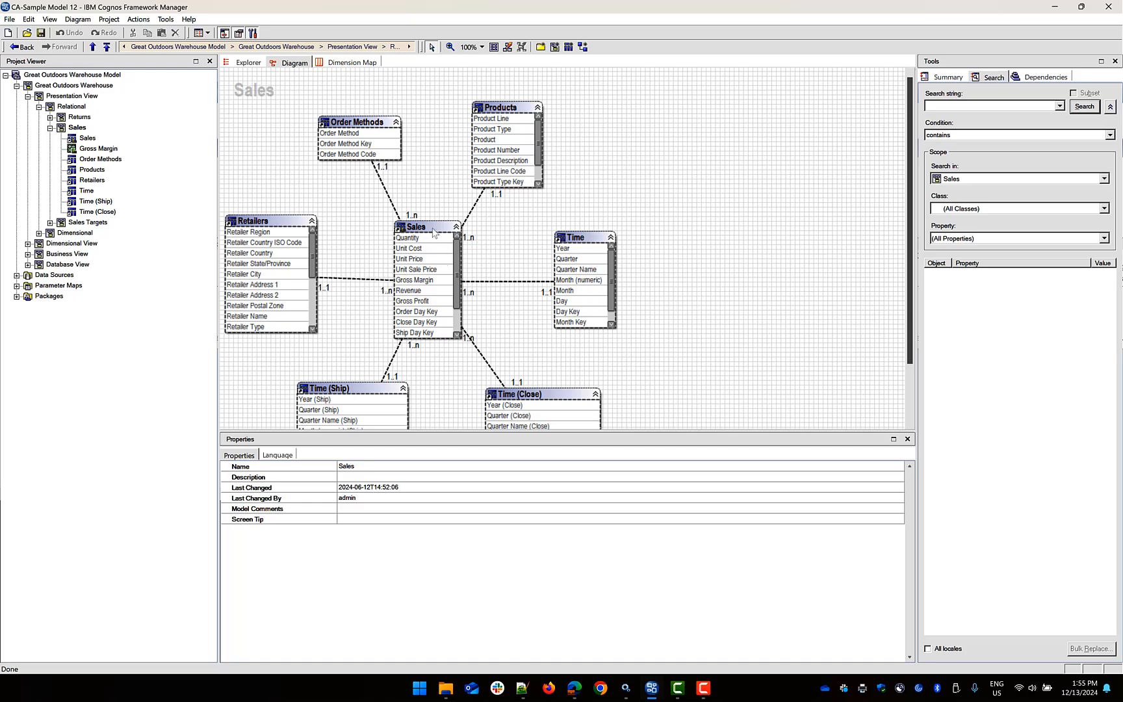
{"action": "double_click", "coordinate": [65, 223]}
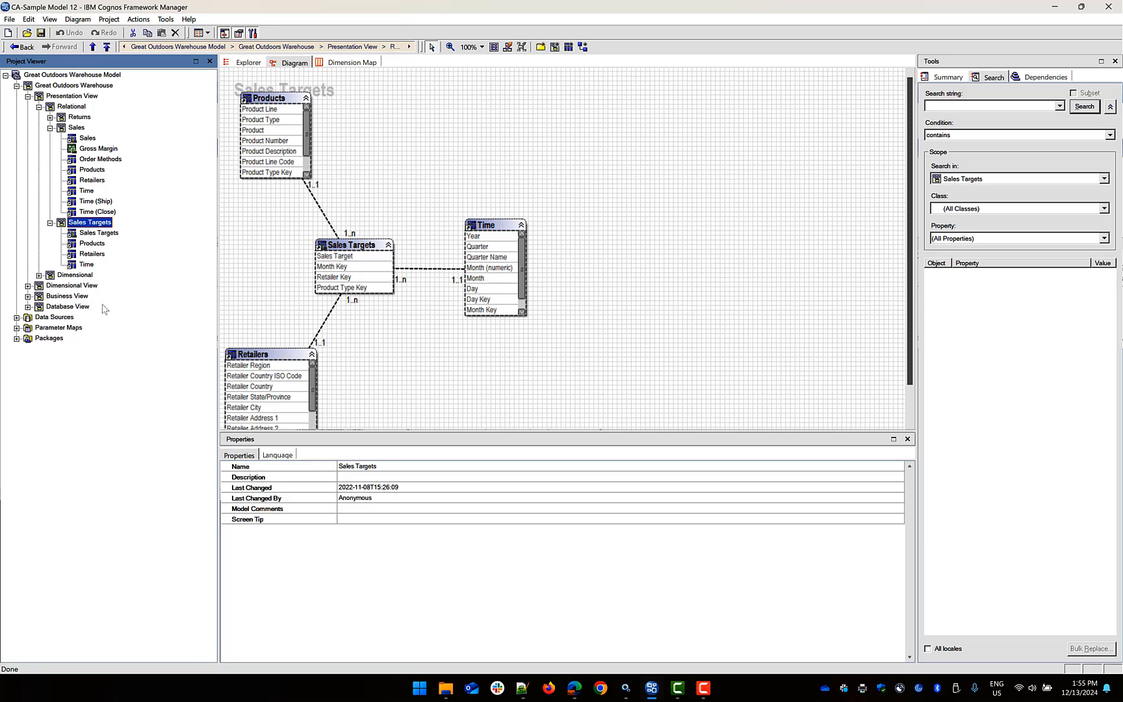
Return to the data module in Cognos Analytics, examine the Products and Time navigation paths, and collapse them and the Sales folder.
{"action": "left_click", "coordinate": [1056, 7]}
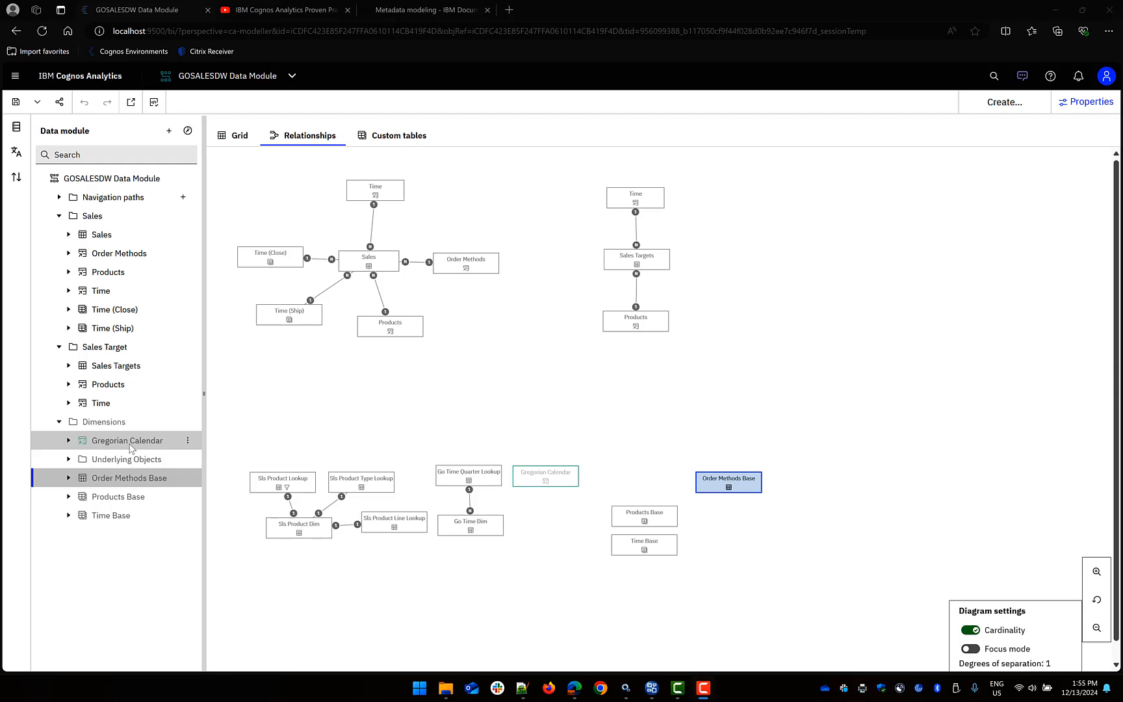
{"action": "left_click", "coordinate": [58, 198]}
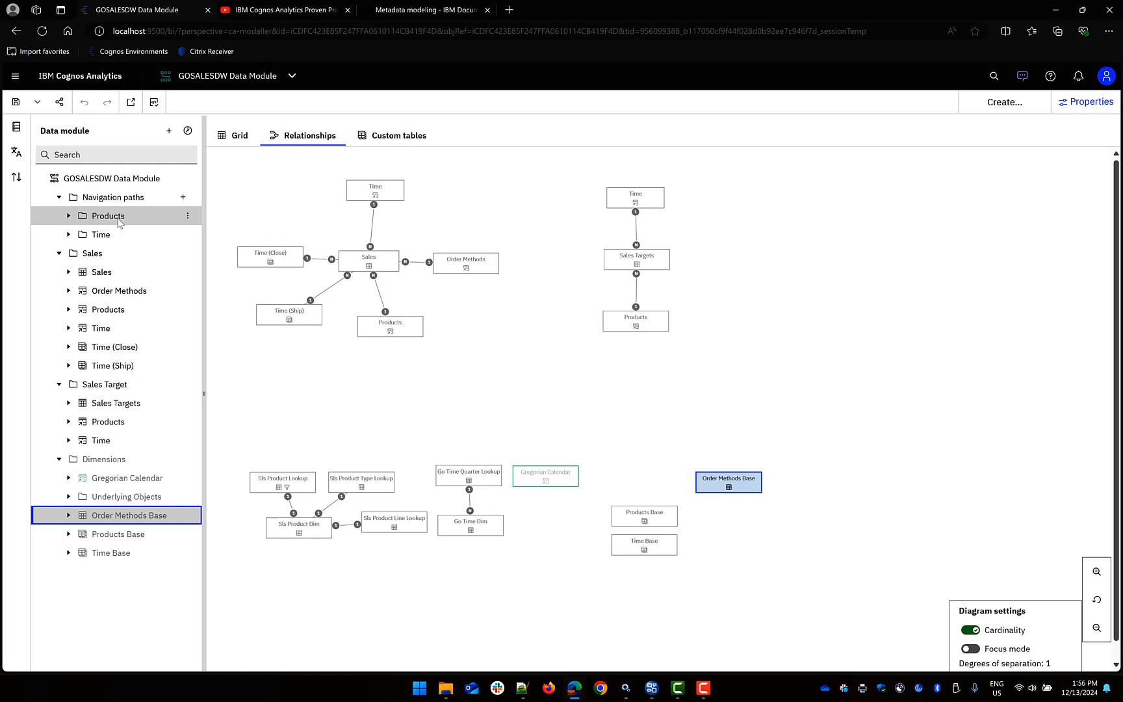
{"action": "left_click", "coordinate": [68, 215]}
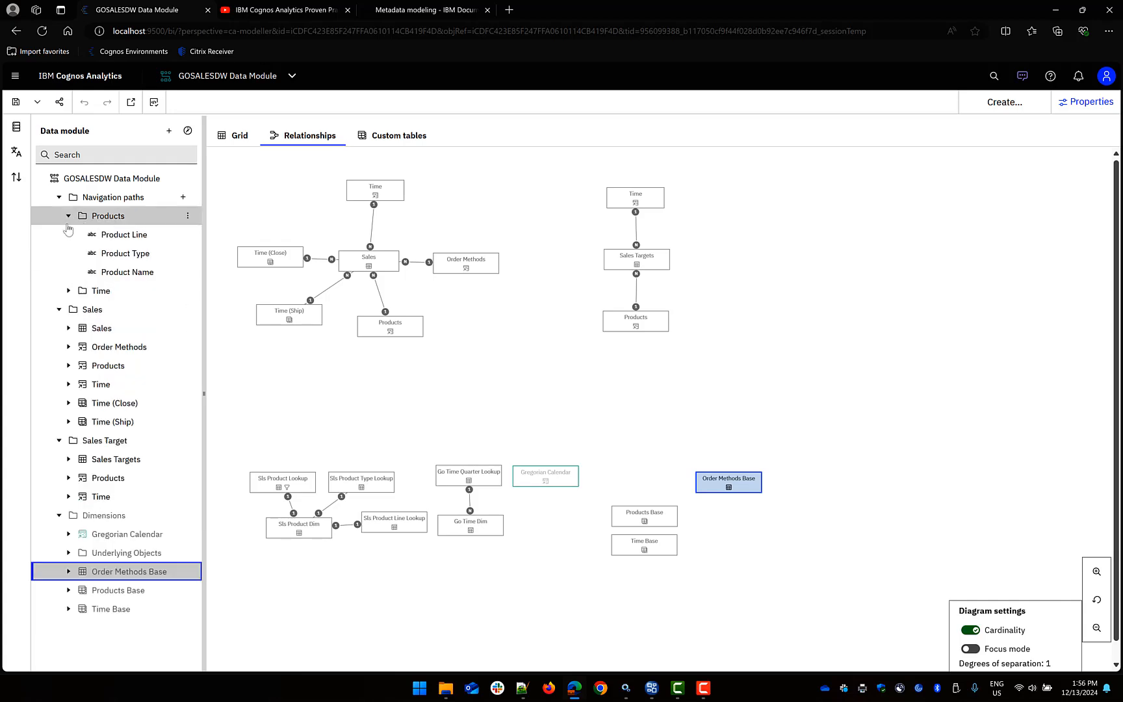
{"action": "left_click", "coordinate": [68, 291]}
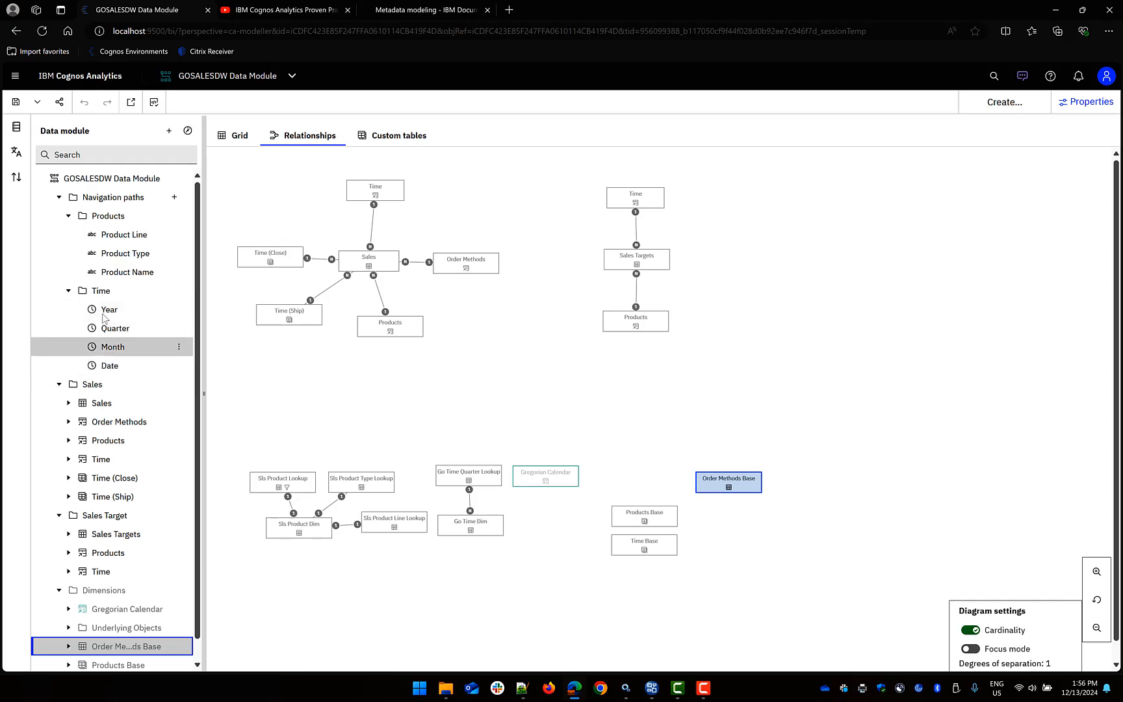
{"action": "left_click", "coordinate": [68, 216]}
{"action": "left_click", "coordinate": [58, 254]}
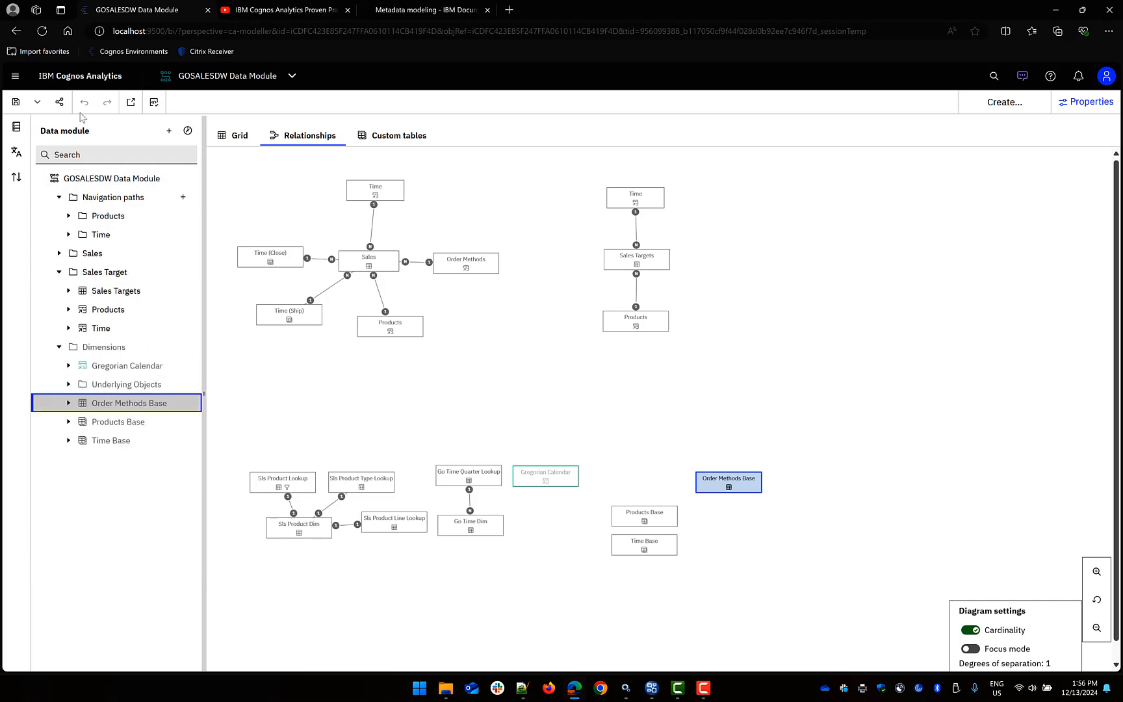
Go to the data server connections management page and list the connections of the great_outdoors_warehouse data server.
{"action": "left_click", "coordinate": [17, 78]}
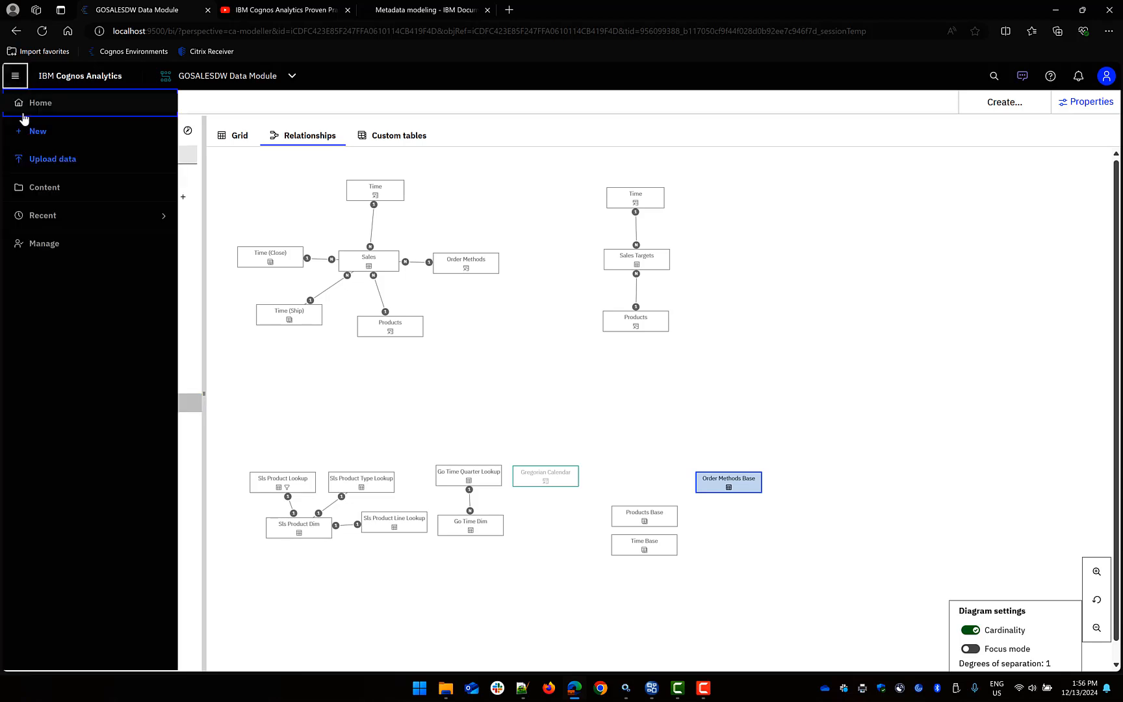
{"action": "left_click", "coordinate": [47, 244]}
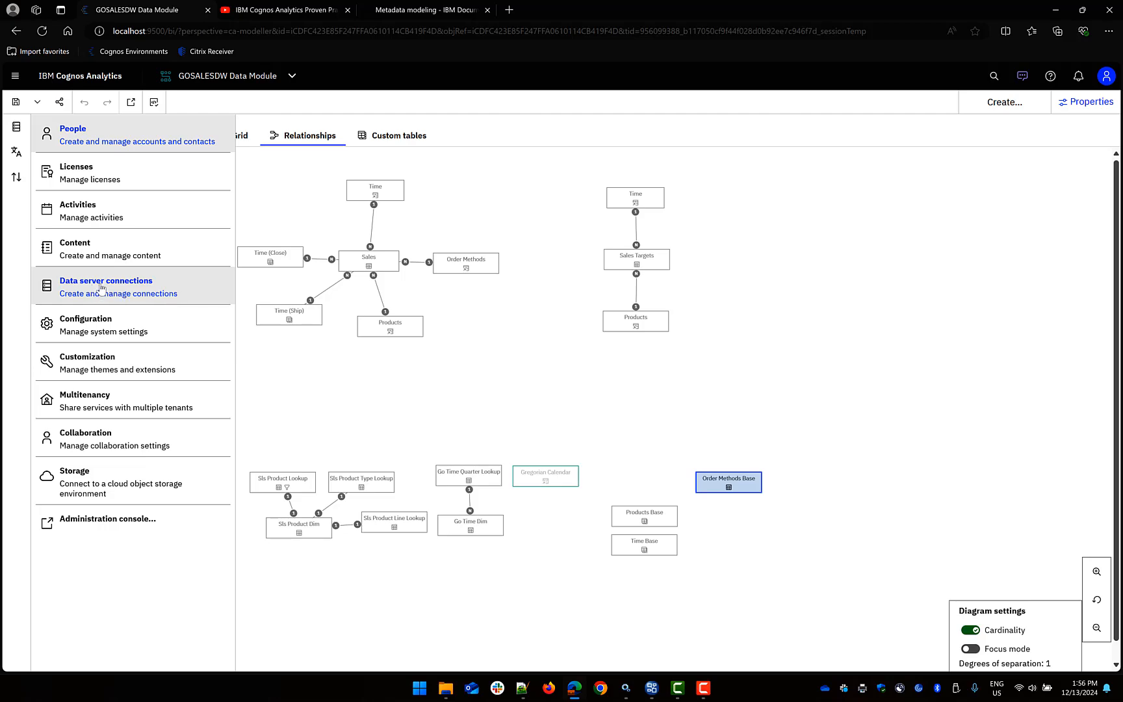
{"action": "left_click", "coordinate": [102, 288]}
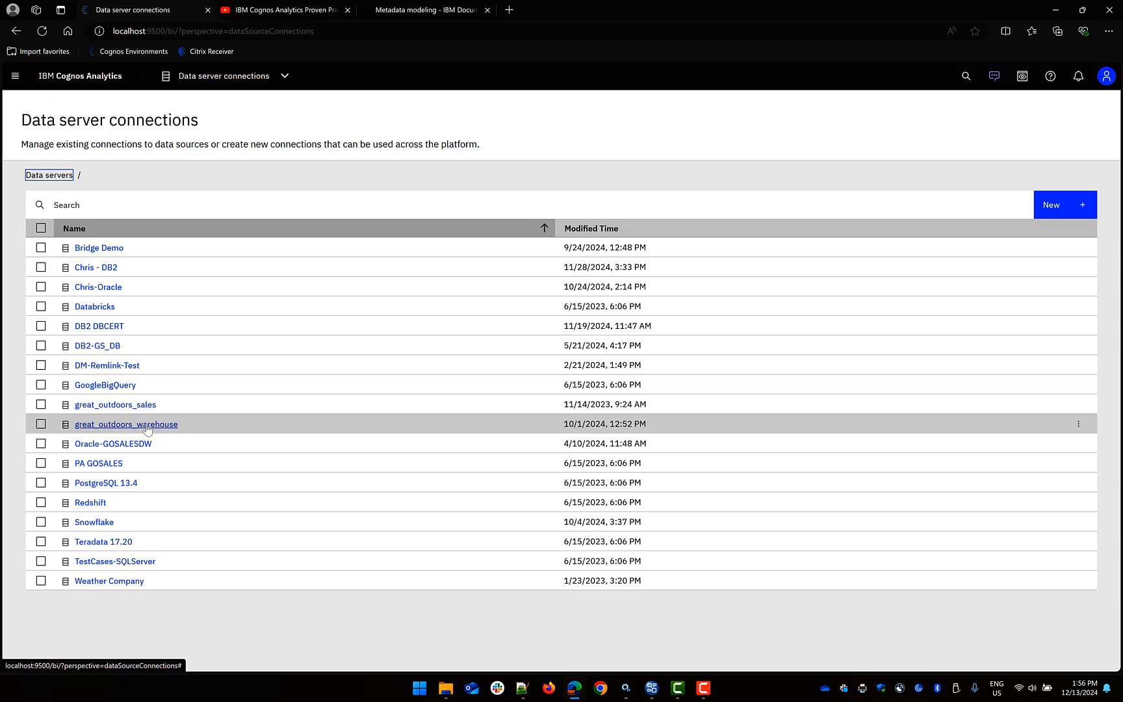
{"action": "left_click", "coordinate": [143, 426]}
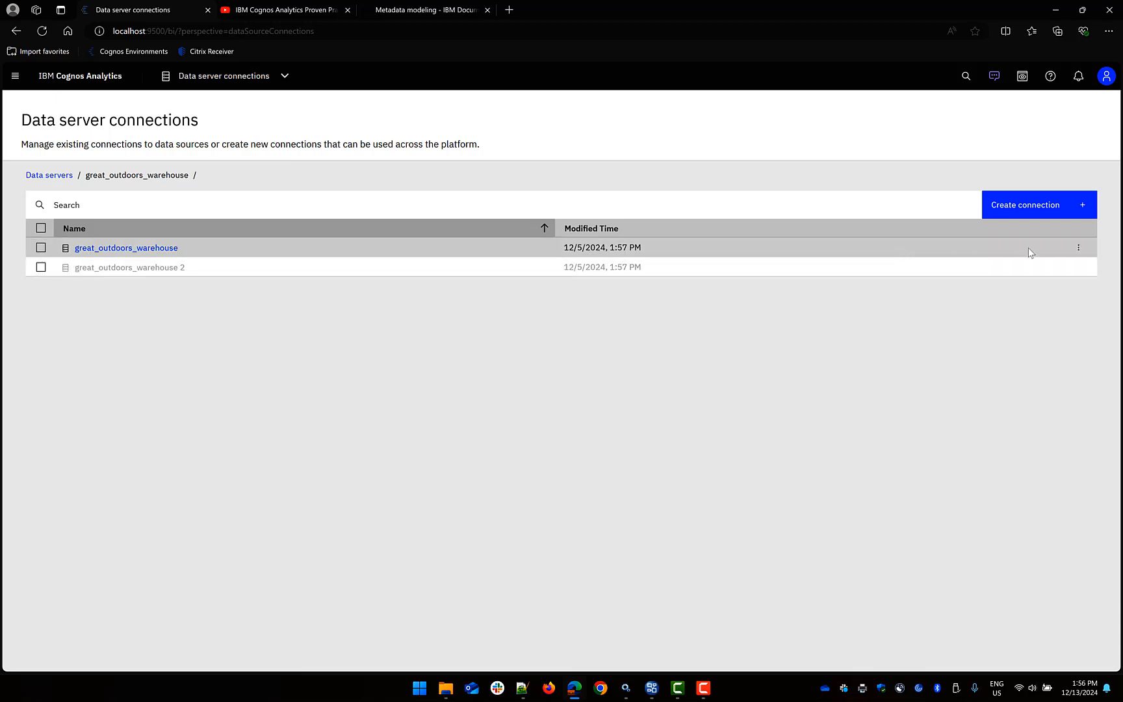
Review the schema assets available to import for the first great_outdoors_warehouse connection, and close the asset list.
{"action": "left_click", "coordinate": [1079, 251]}
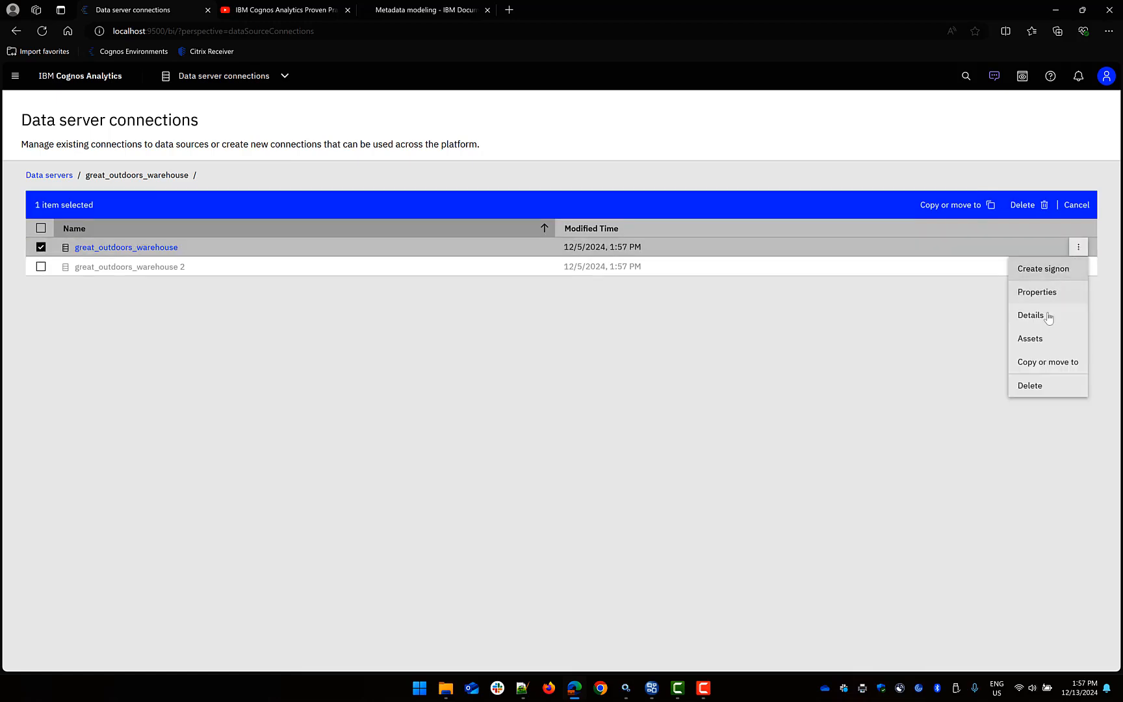
{"action": "left_click", "coordinate": [1033, 340]}
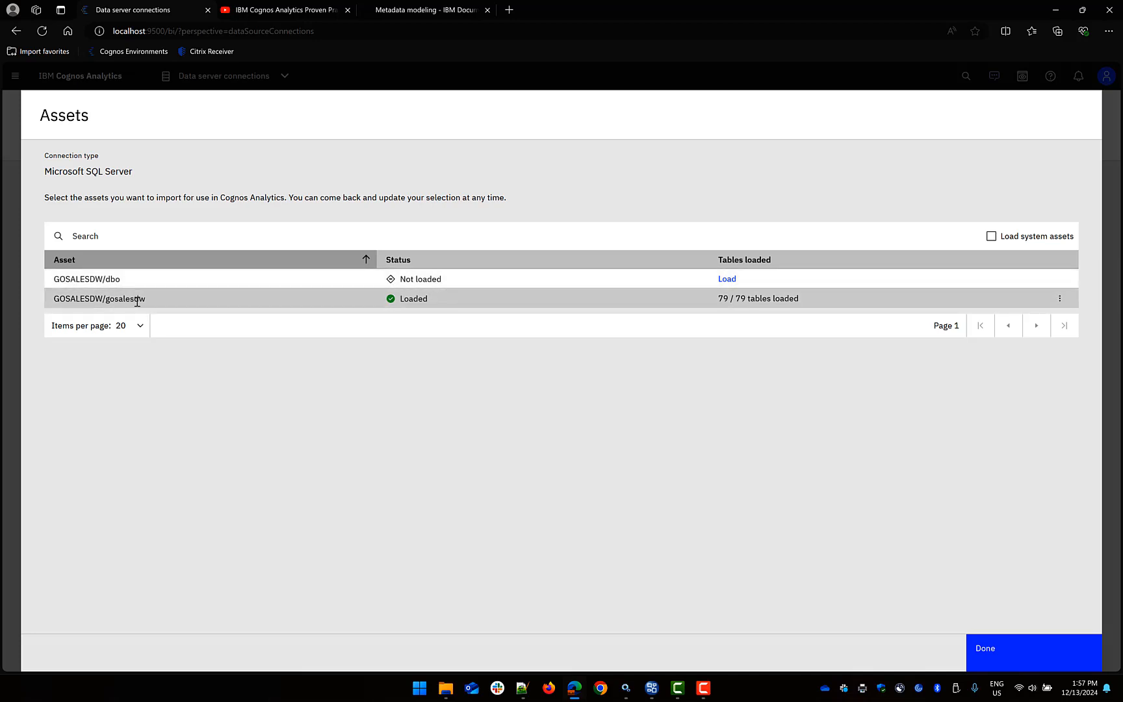
{"action": "left_click", "coordinate": [1002, 662]}
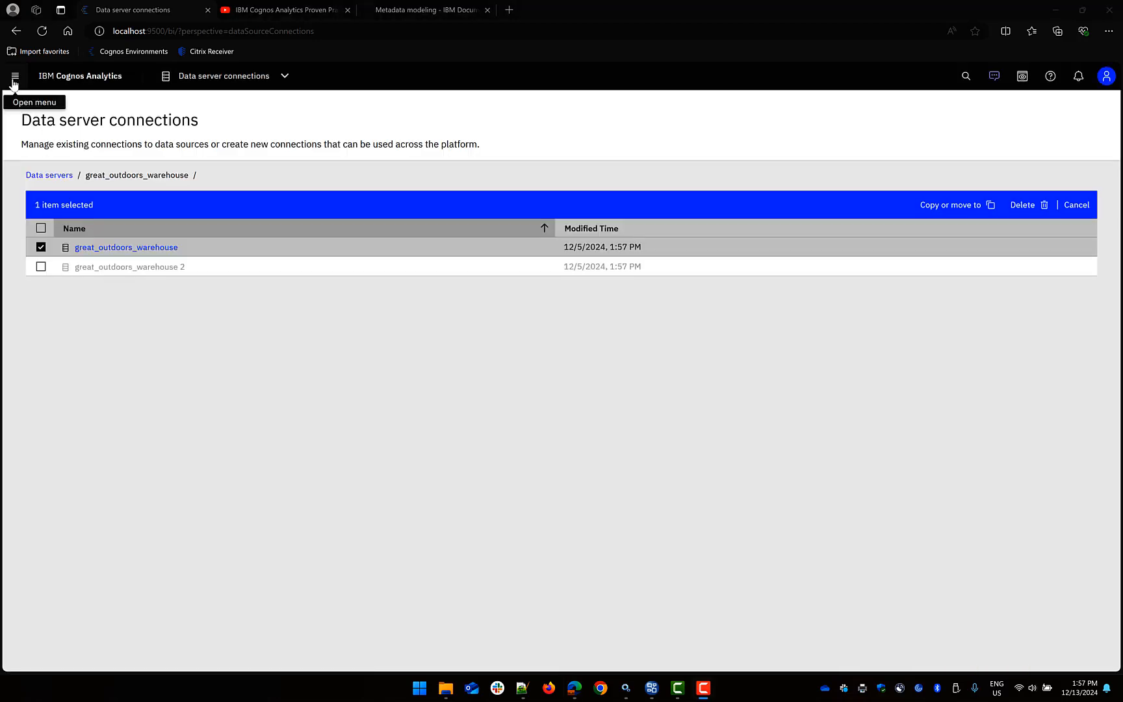
Return to the team content folder and start a new data module using the GOSALESDW/gosalesdw schema from the great_outdoors_warehouse data server.
{"action": "left_click", "coordinate": [14, 83]}
{"action": "left_click", "coordinate": [36, 188]}
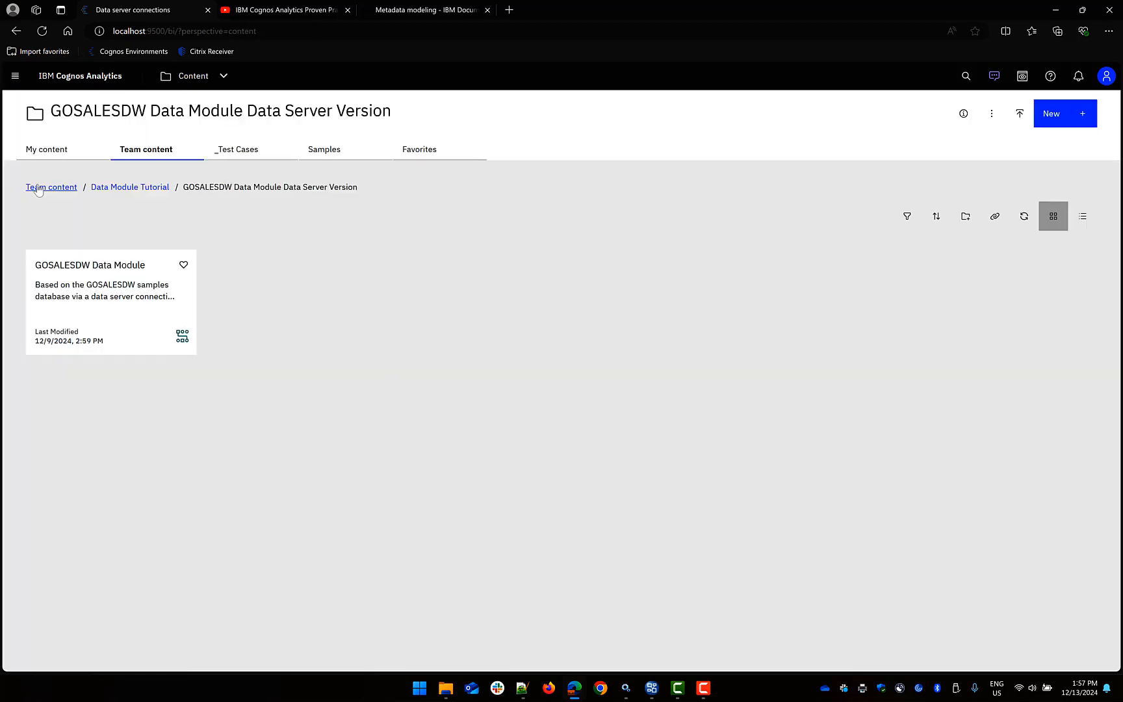
{"action": "left_click", "coordinate": [1066, 114]}
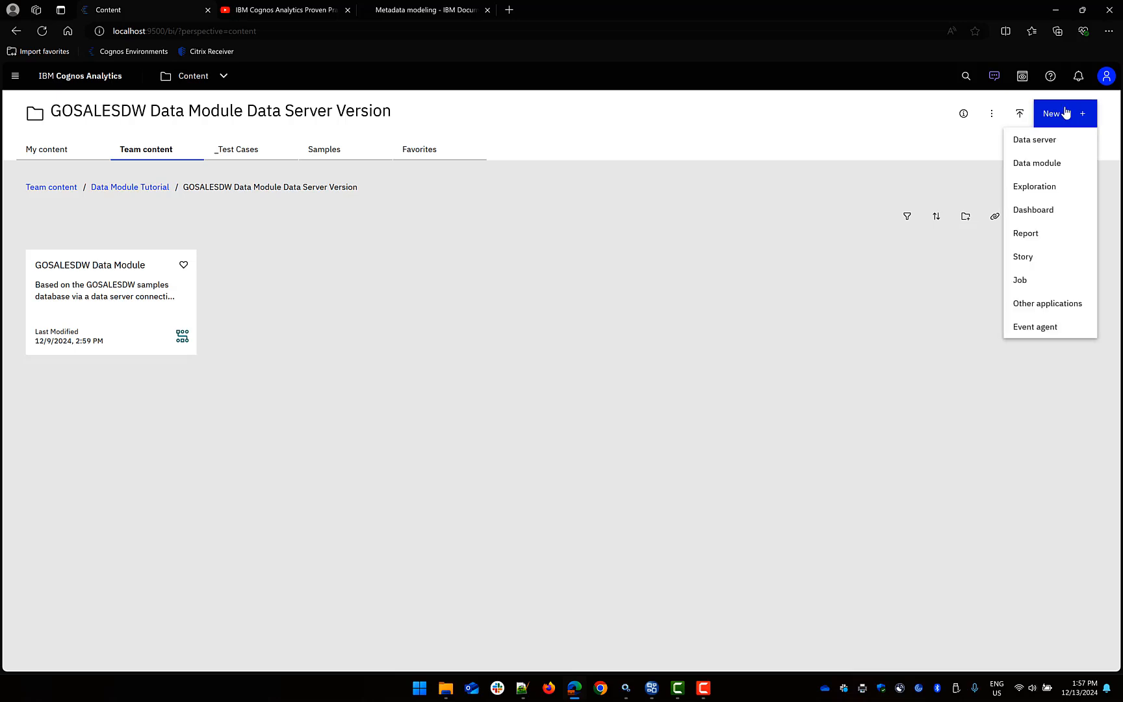
{"action": "left_click", "coordinate": [1042, 169]}
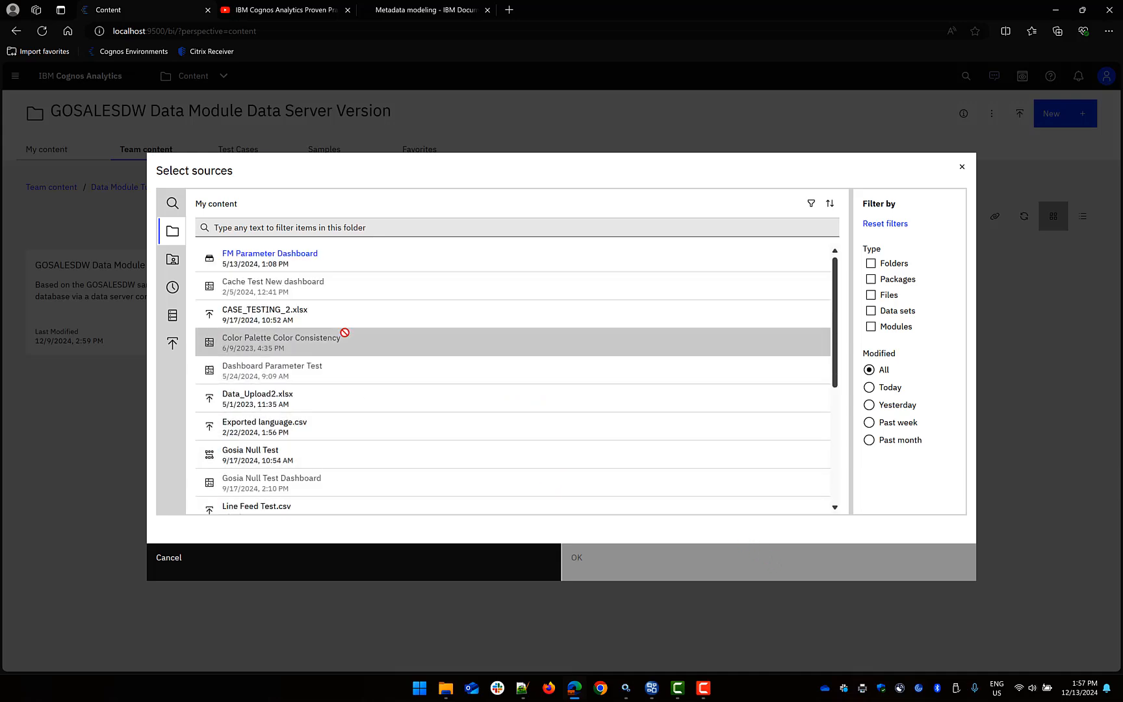
{"action": "left_click", "coordinate": [172, 317]}
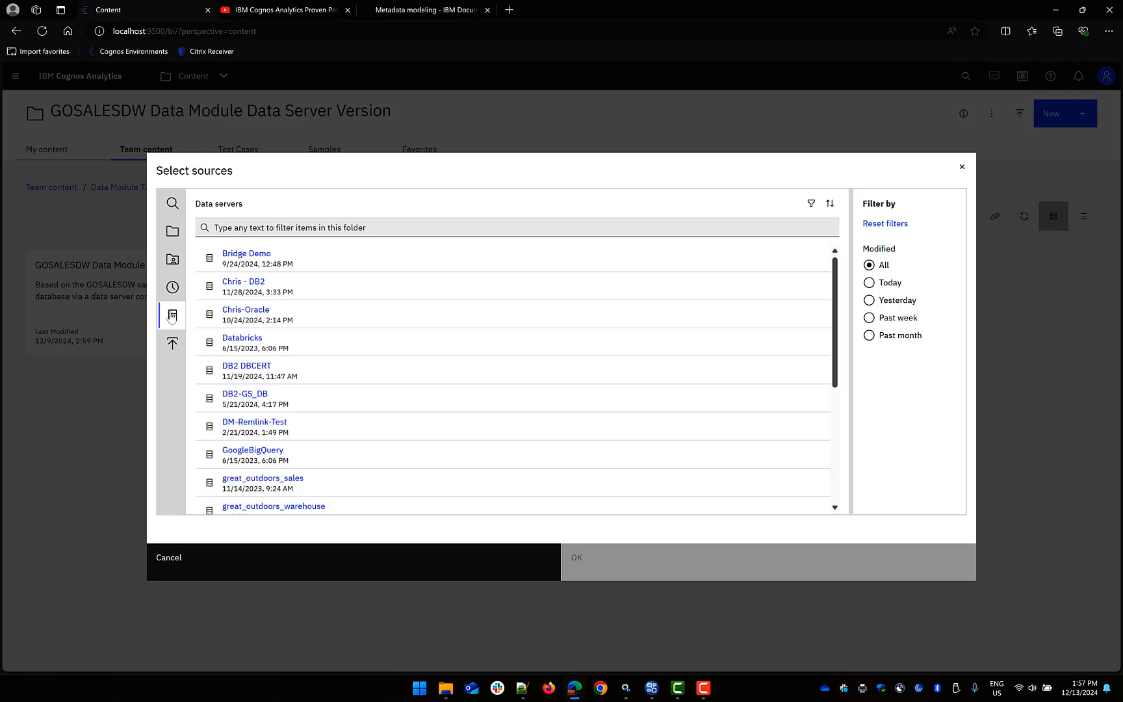
{"action": "scroll", "coordinate": [351, 384], "scroll_direction": "down", "scroll_amount": 2}
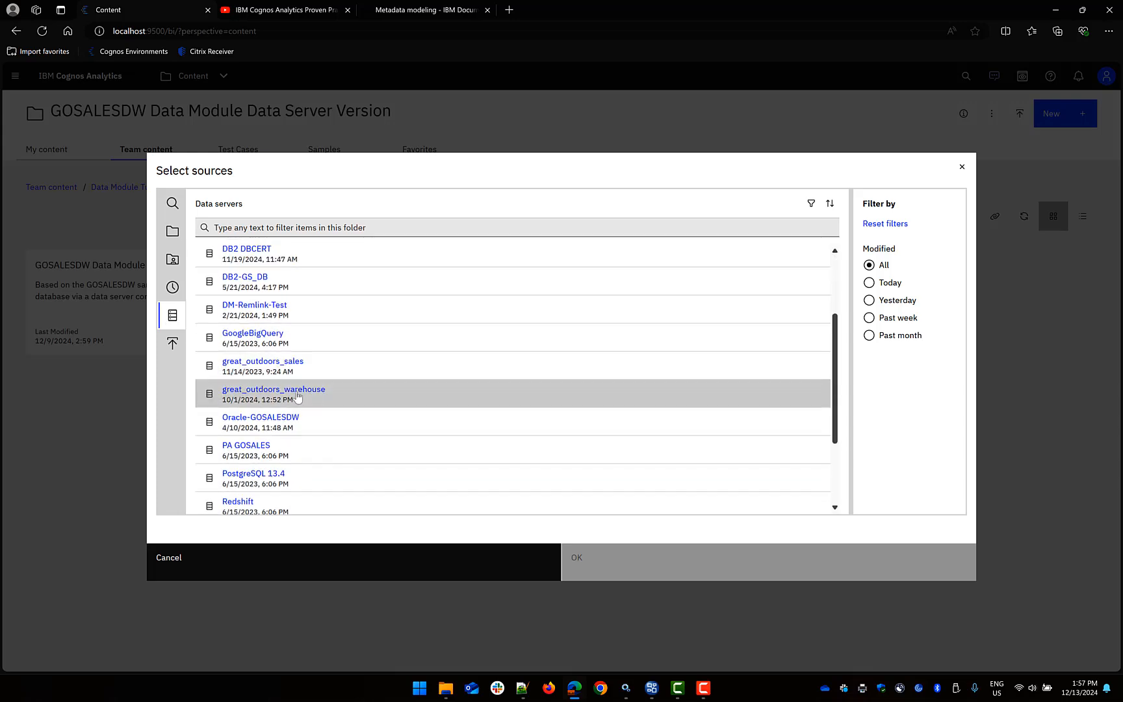
{"action": "left_click", "coordinate": [293, 393]}
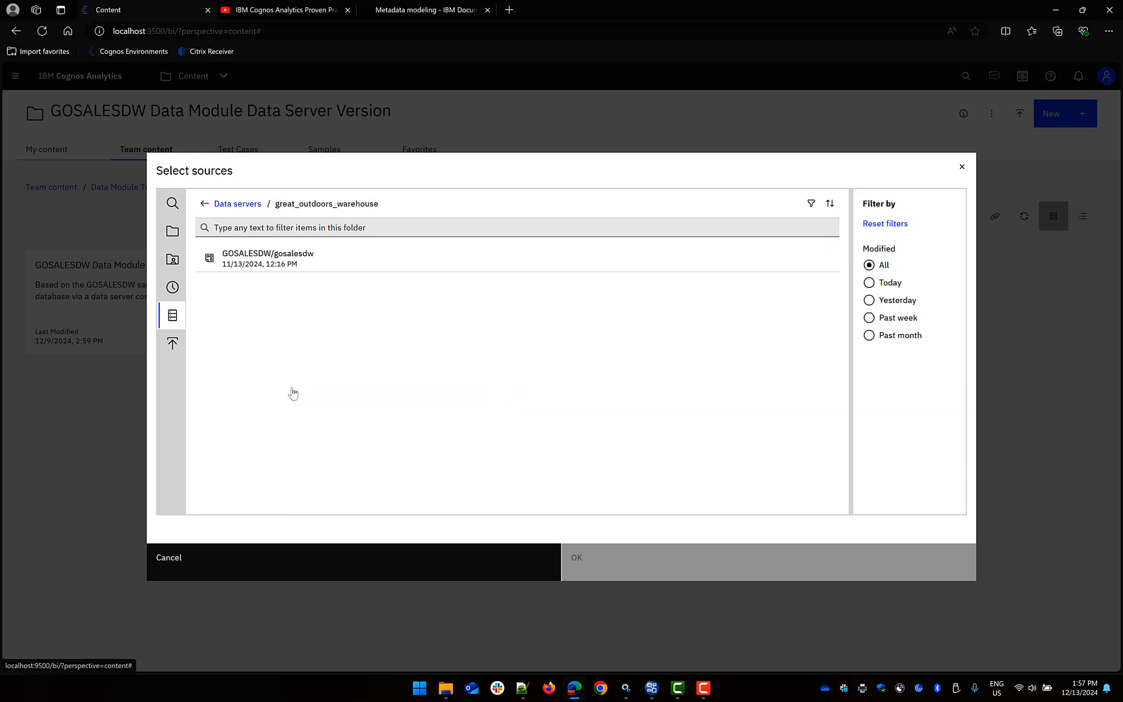
{"action": "left_click", "coordinate": [312, 261]}
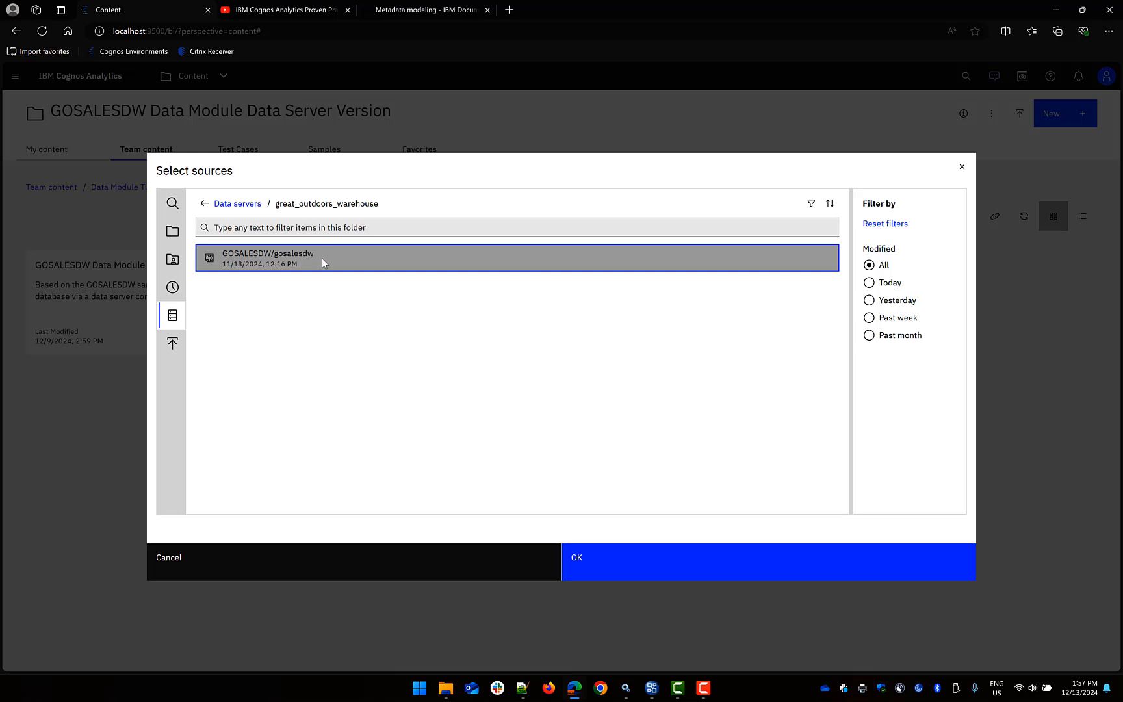
{"action": "left_click", "coordinate": [624, 565]}
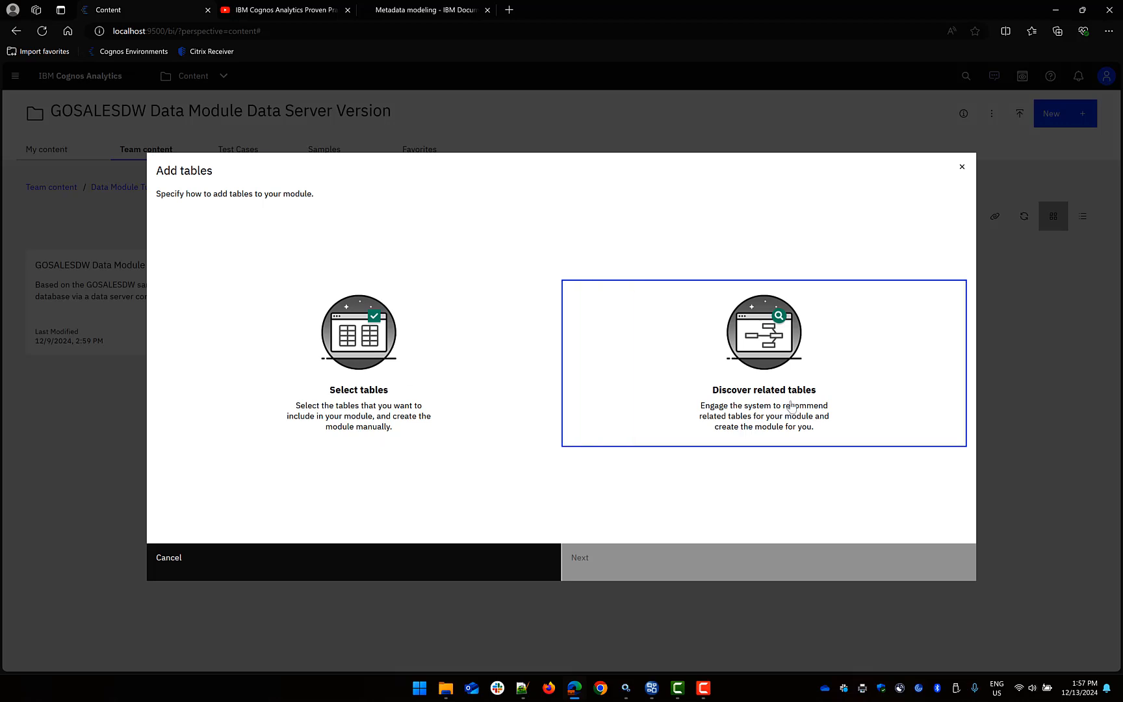
Choose to add tables manually and include Go Time Dim and Go Time Quarter Lookup.
{"action": "left_click", "coordinate": [356, 349]}
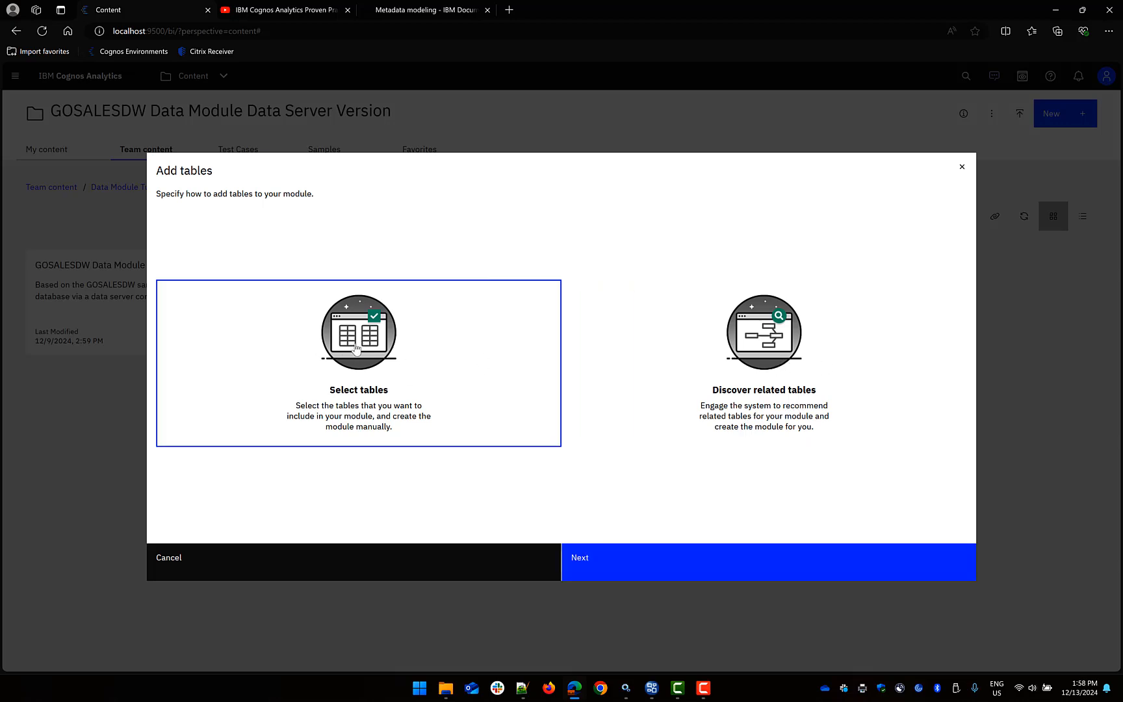
{"action": "left_click", "coordinate": [599, 567]}
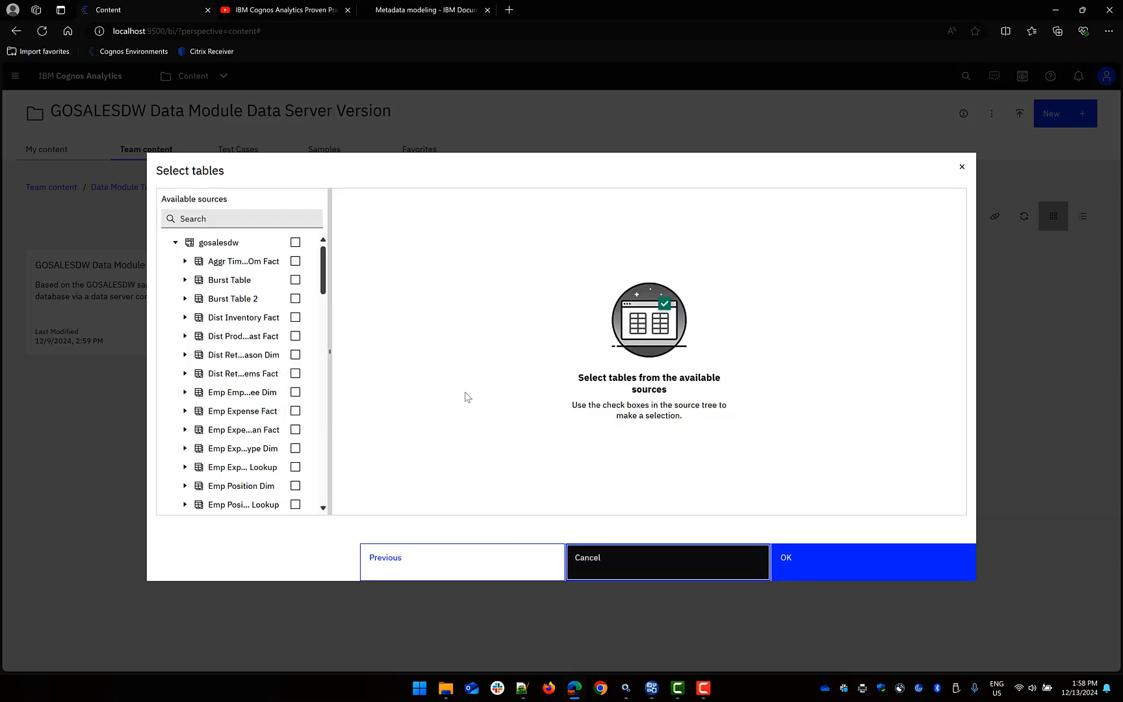
{"action": "left_click_drag", "start_coordinate": [323, 271], "coordinate": [333, 392]}
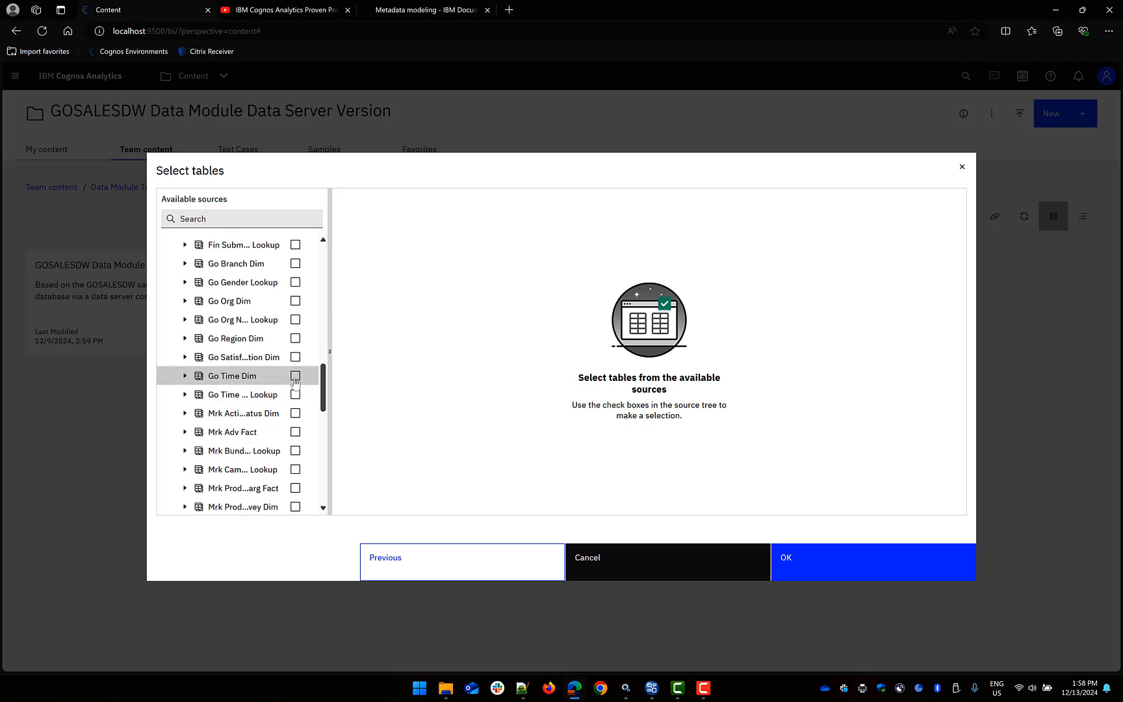
{"action": "left_click", "coordinate": [295, 376]}
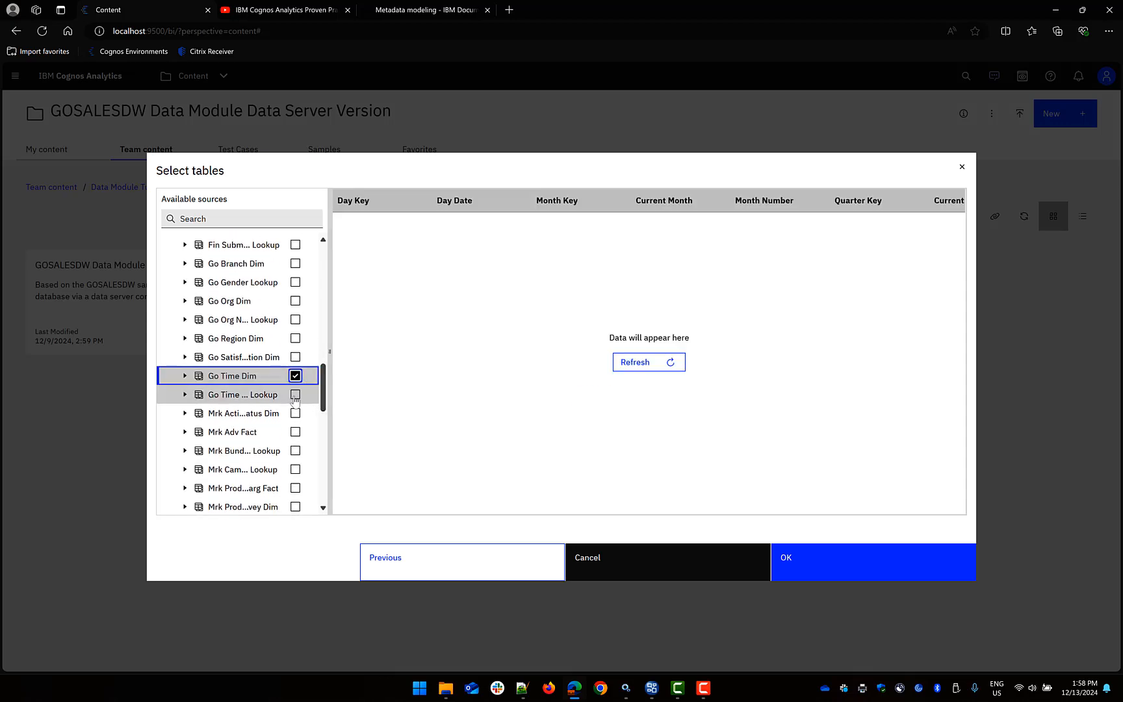
{"action": "left_click_drag", "start_coordinate": [327, 389], "coordinate": [388, 394]}
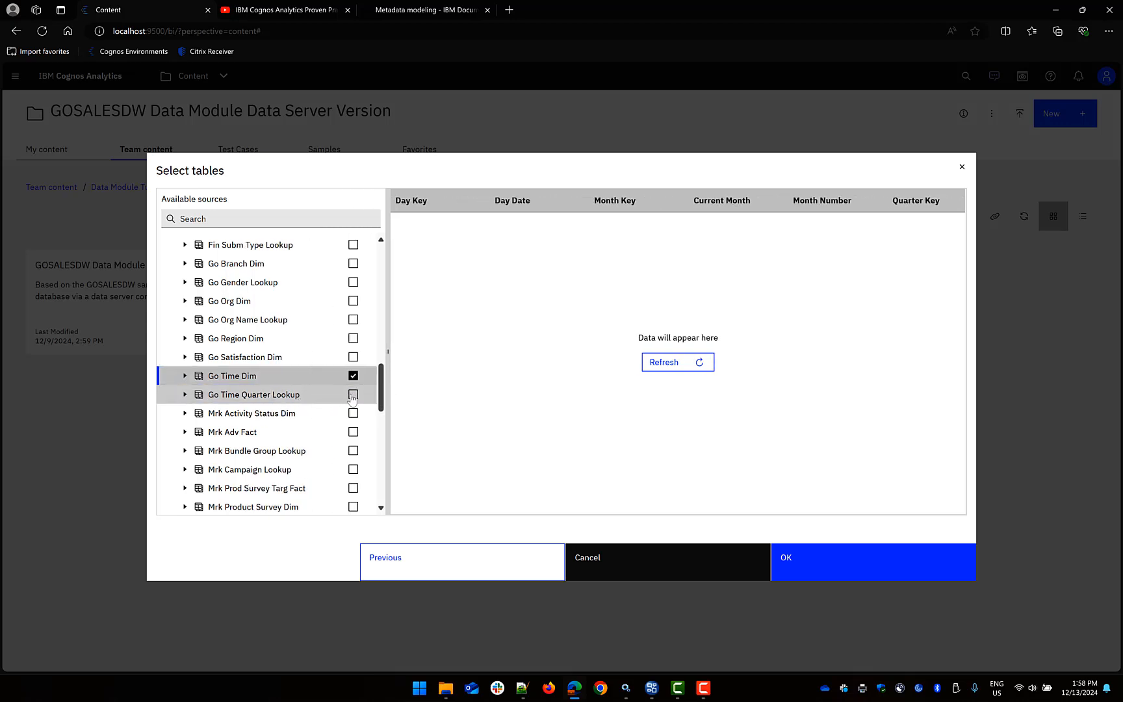
{"action": "left_click", "coordinate": [353, 396]}
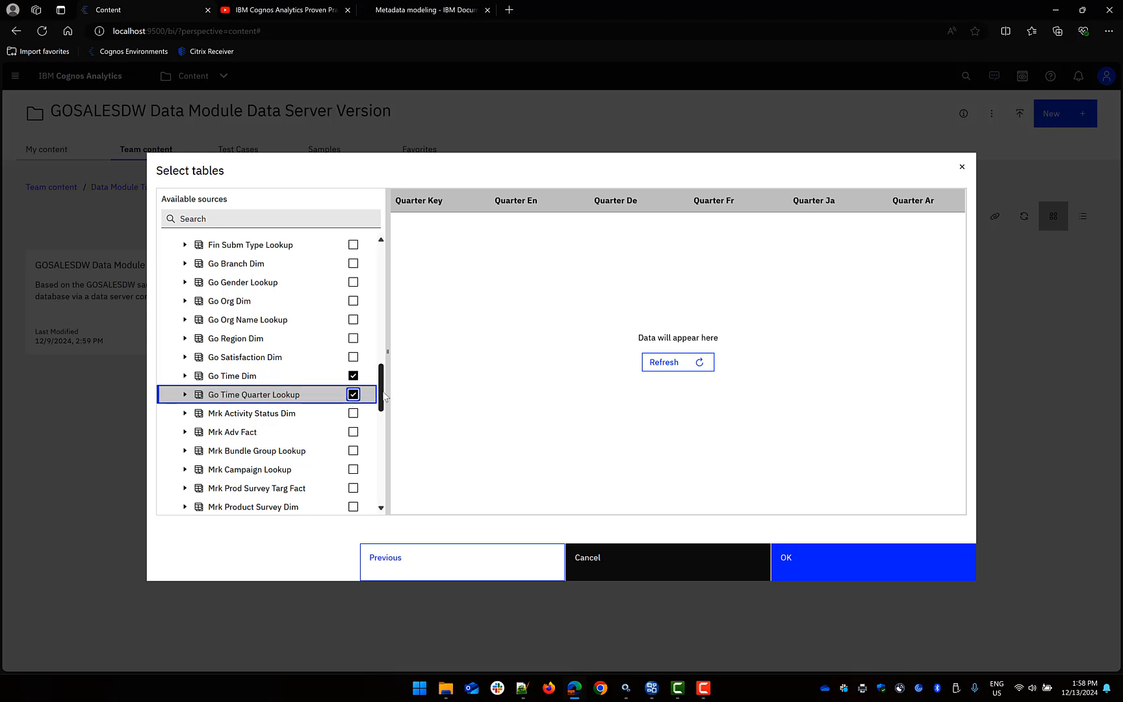
Include the Sls Product Dim, Sls Product Line Lookup and Sls Product Lookup tables in the selection.
{"action": "scroll", "coordinate": [383, 409], "scroll_direction": "down", "scroll_amount": 1}
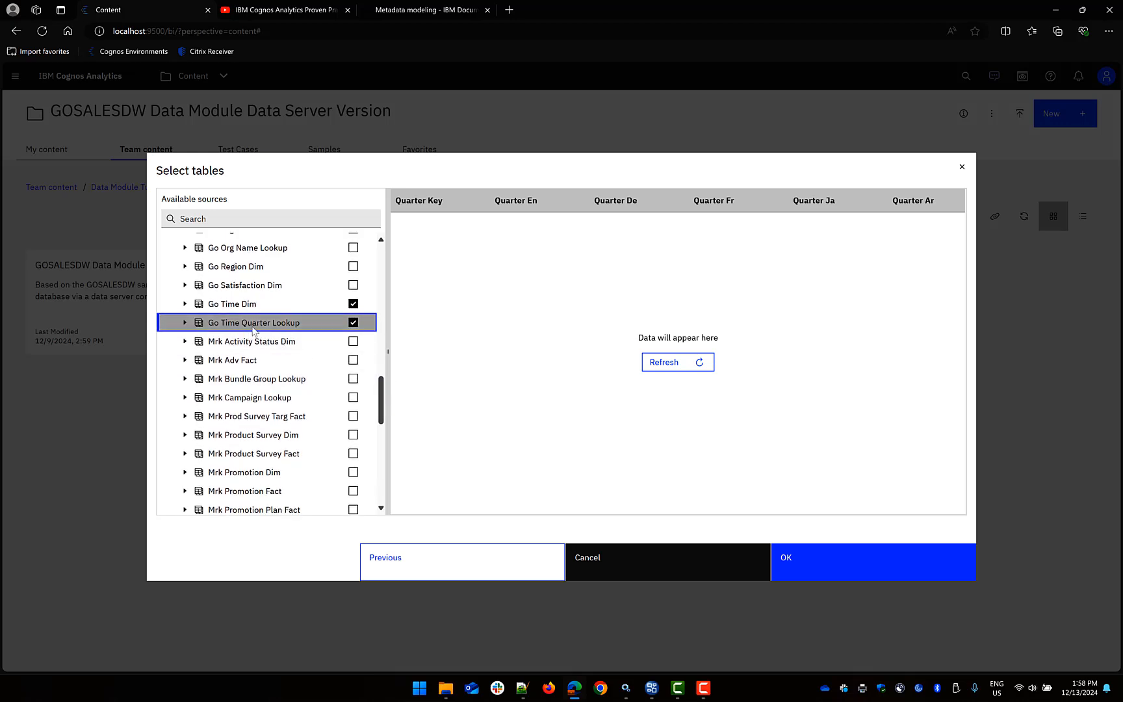
{"action": "left_click_drag", "start_coordinate": [384, 405], "coordinate": [385, 449]}
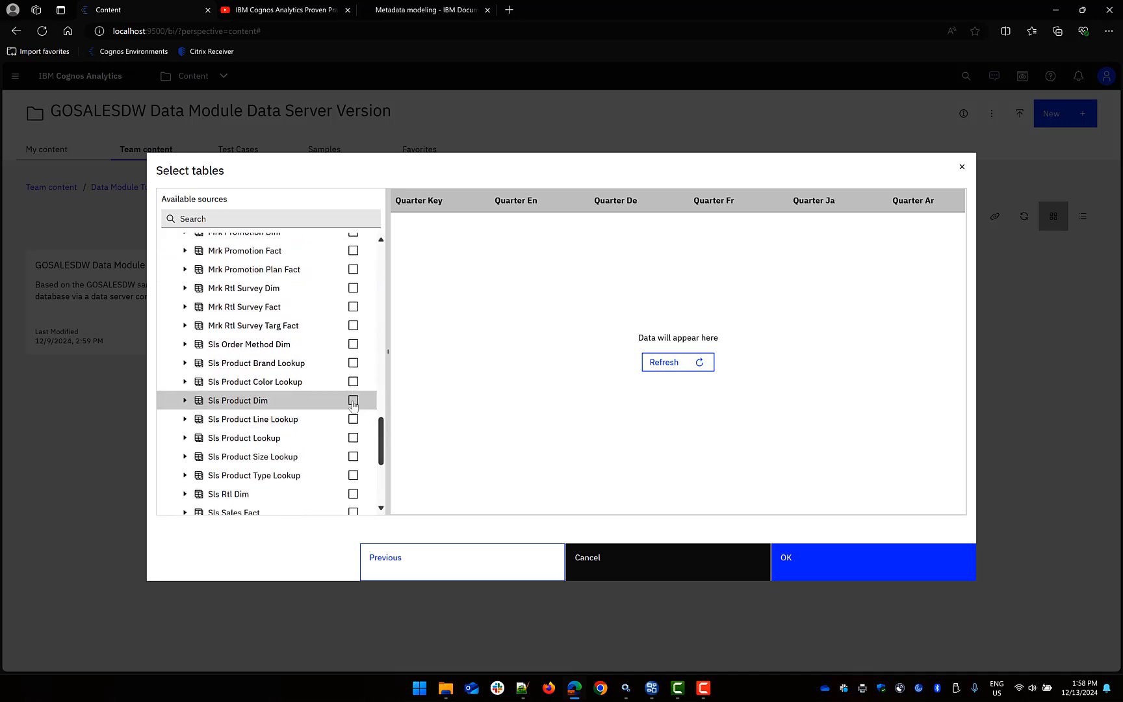
{"action": "left_click", "coordinate": [353, 401]}
{"action": "left_click", "coordinate": [353, 419]}
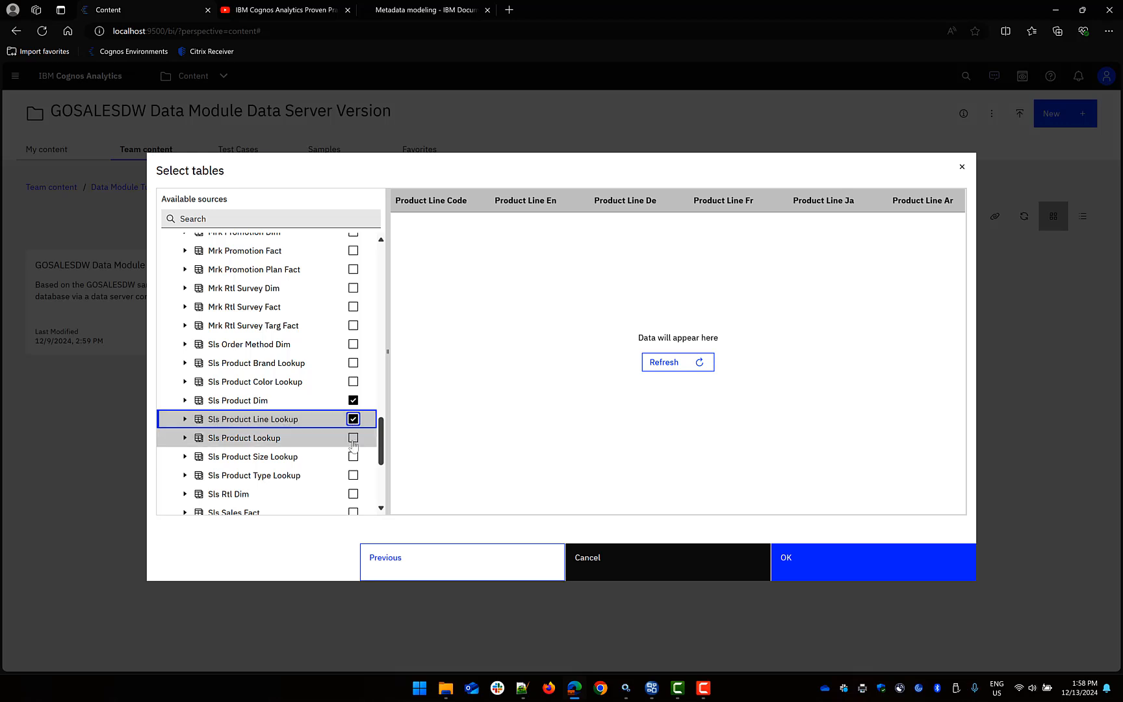
{"action": "left_click", "coordinate": [353, 438]}
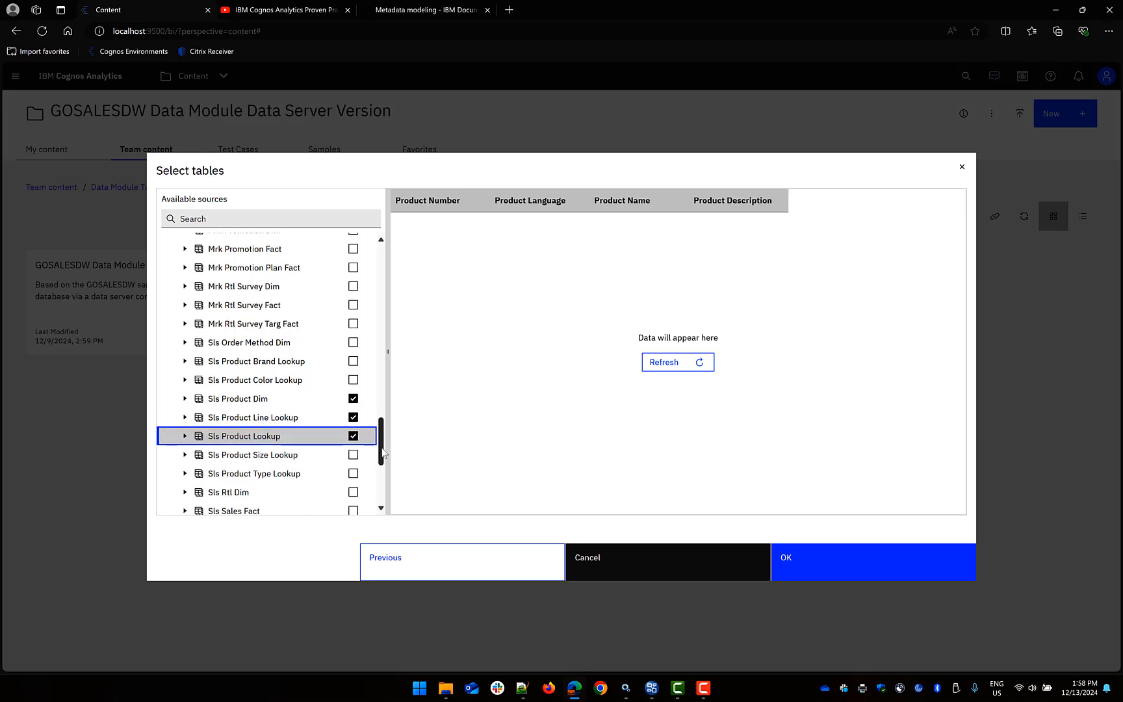
Include Sls Sales Fact, Sls Sales Targ Fact and Sls Order Method Dim, and create the data module from the selected tables.
{"action": "left_click_drag", "start_coordinate": [382, 447], "coordinate": [381, 468]}
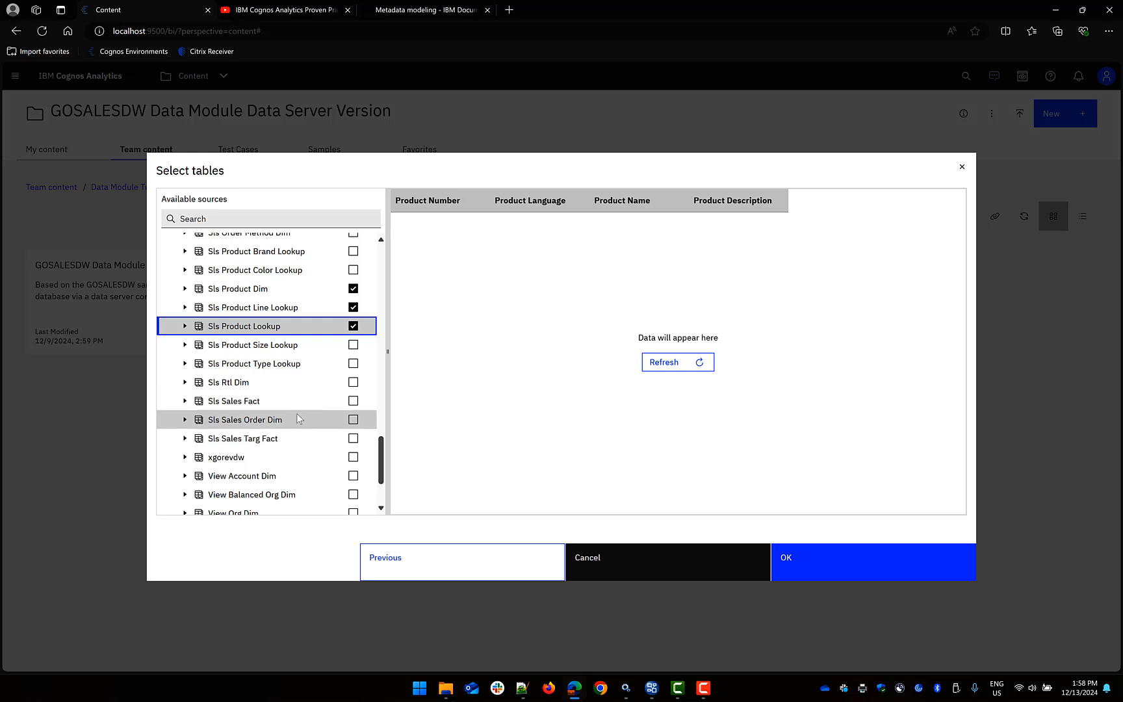
{"action": "left_click", "coordinate": [353, 400]}
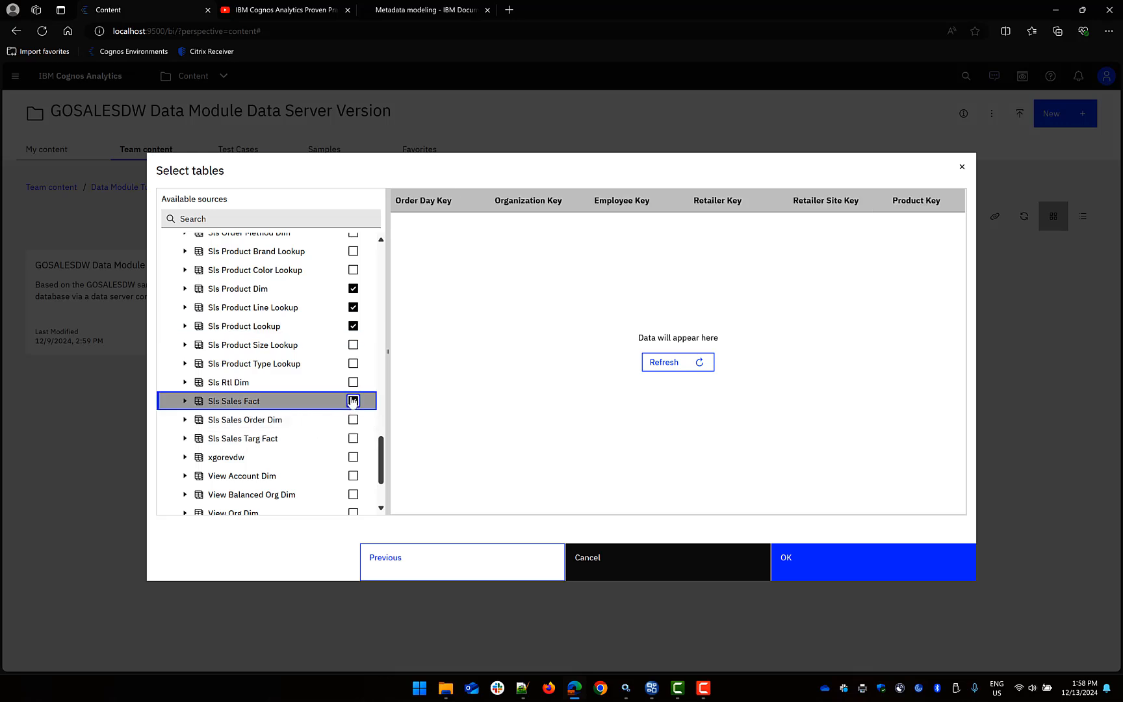
{"action": "left_click", "coordinate": [353, 439]}
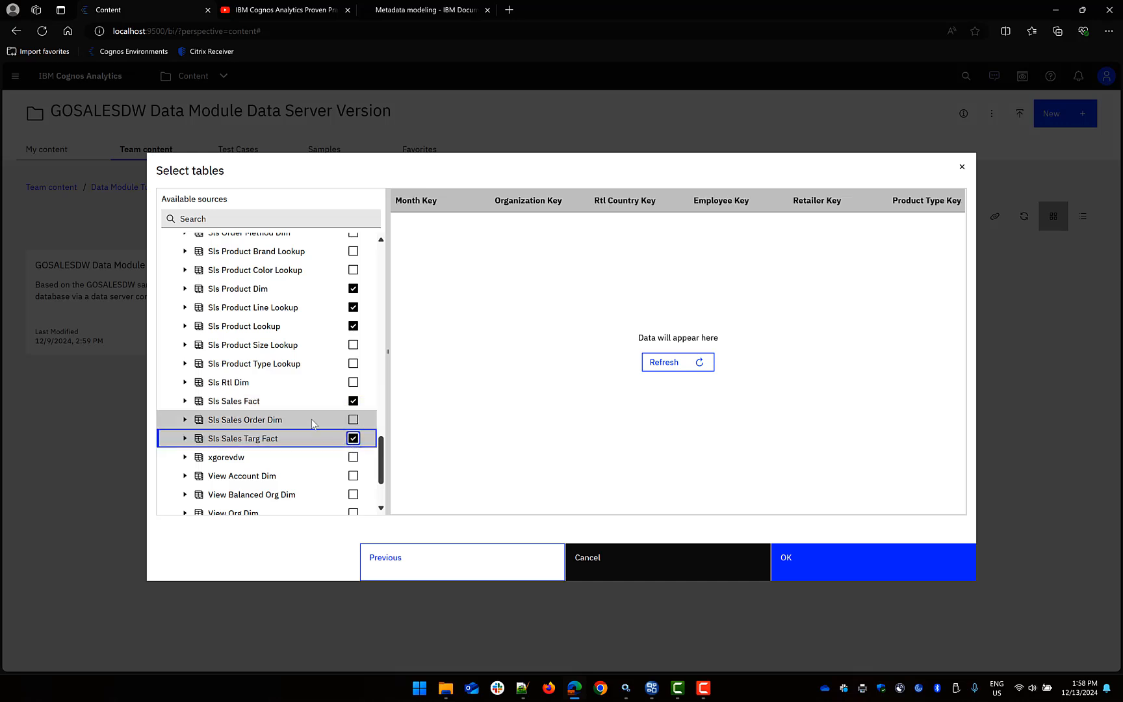
{"action": "scroll", "coordinate": [314, 424], "scroll_direction": "up", "scroll_amount": 3}
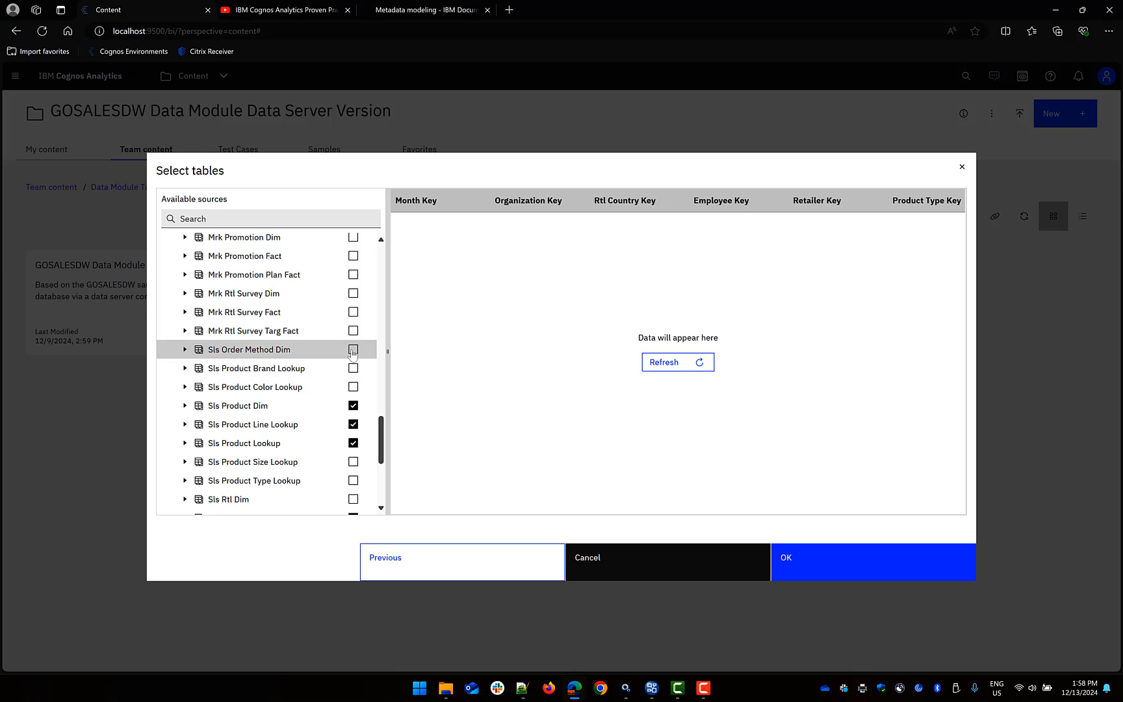
{"action": "left_click", "coordinate": [353, 351]}
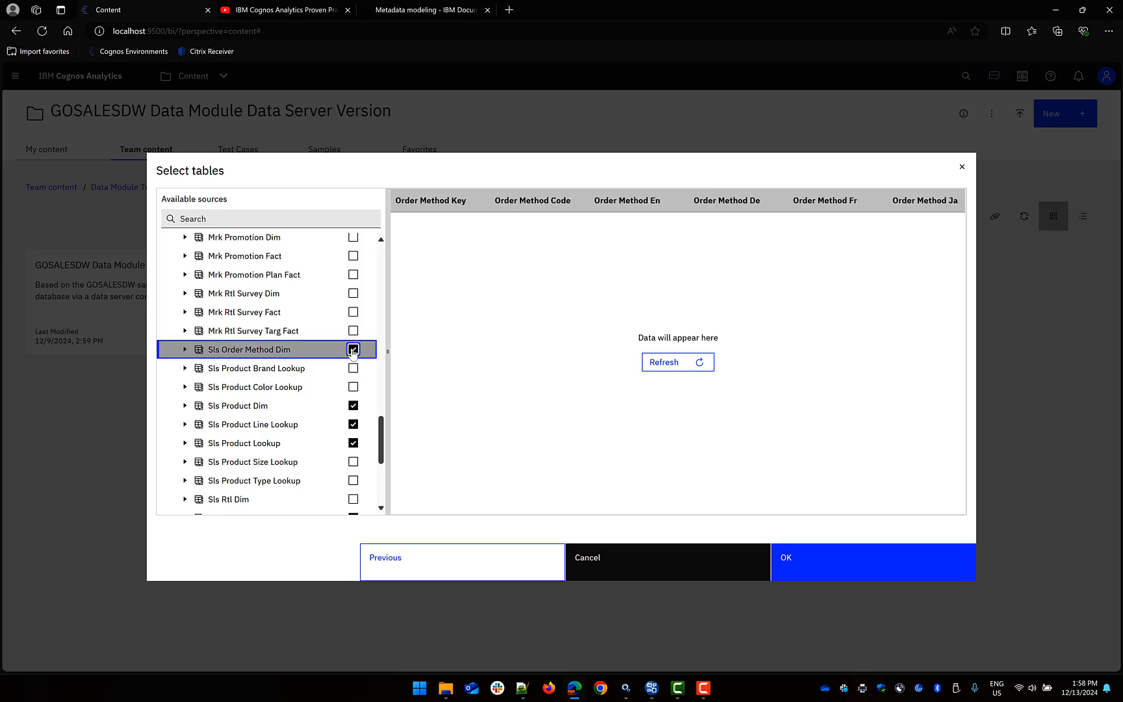
{"action": "left_click", "coordinate": [812, 571]}
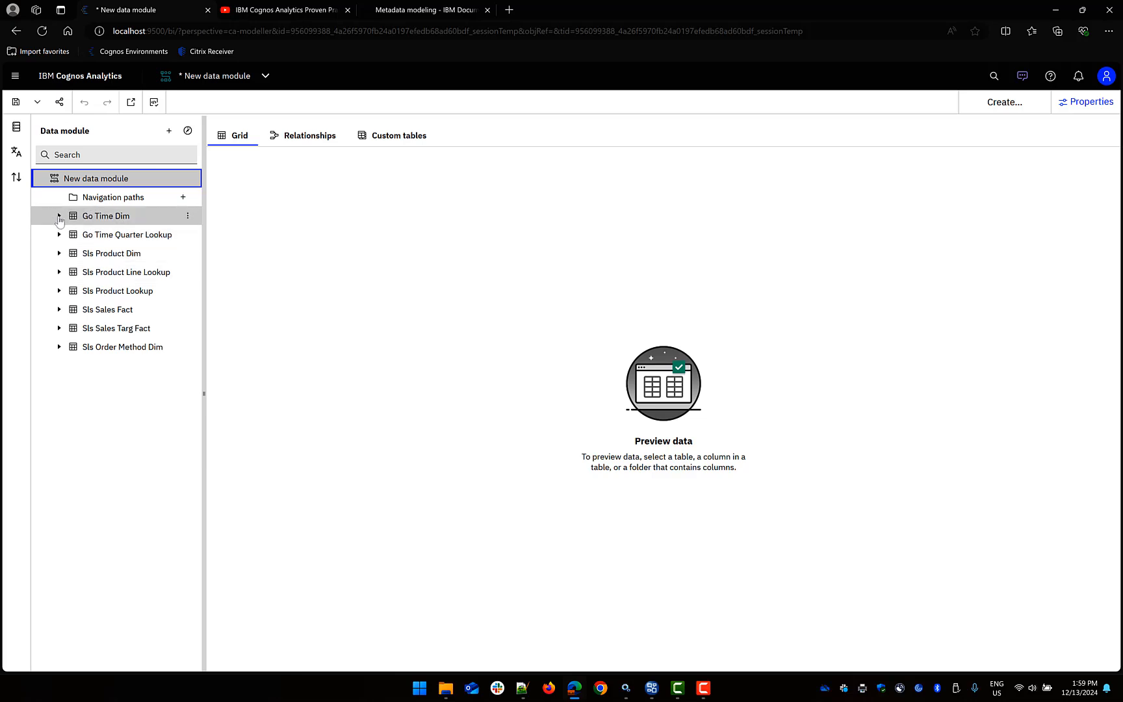
Examine the columns of the Go Time Dim table in the new data module and collapse it again.
{"action": "left_click", "coordinate": [58, 215]}
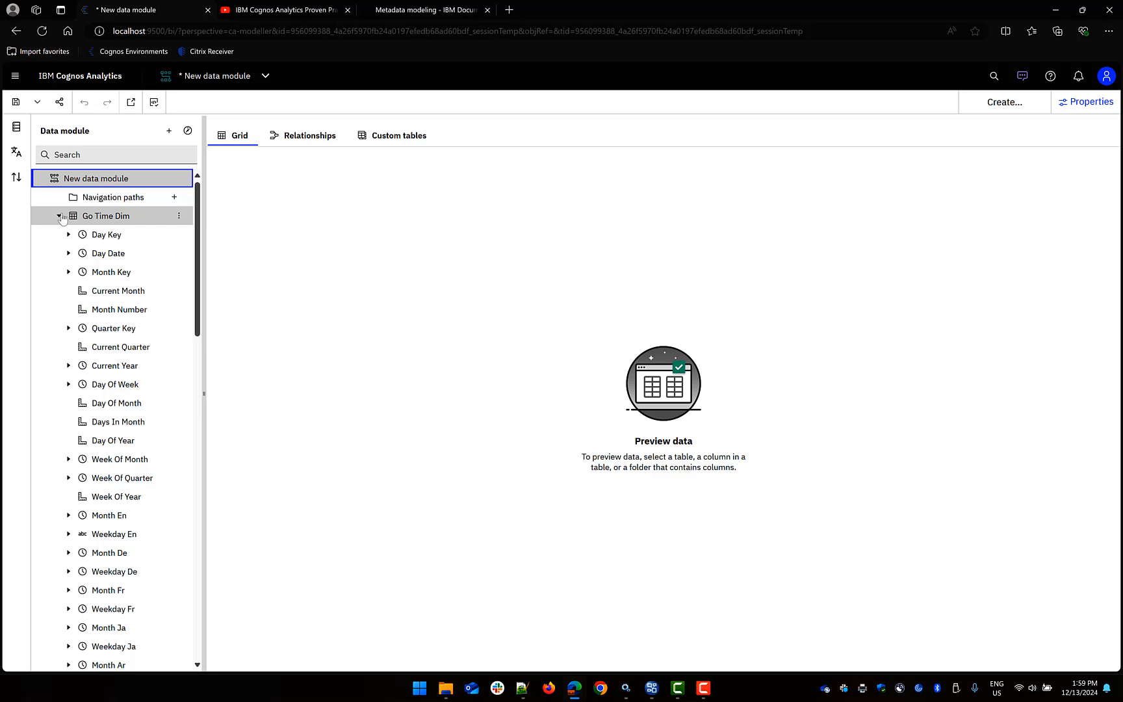
{"action": "left_click", "coordinate": [59, 216]}
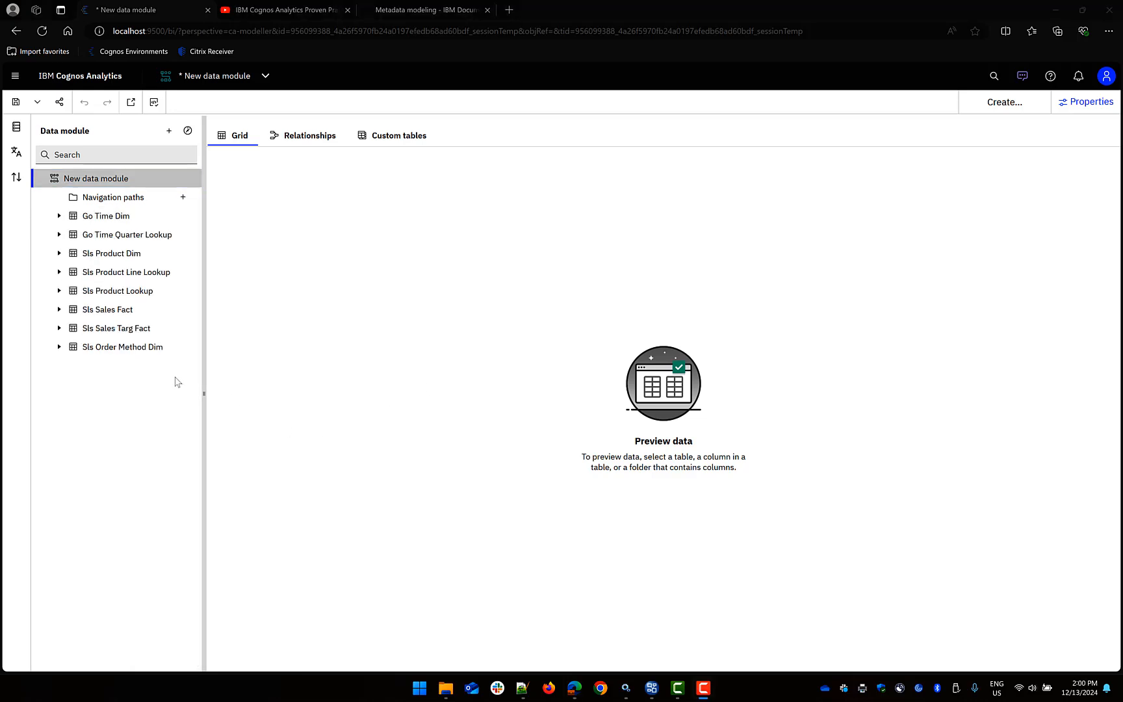
Create a folder named Dimensions in the data module and hide it from users.
{"action": "left_click", "coordinate": [188, 180]}
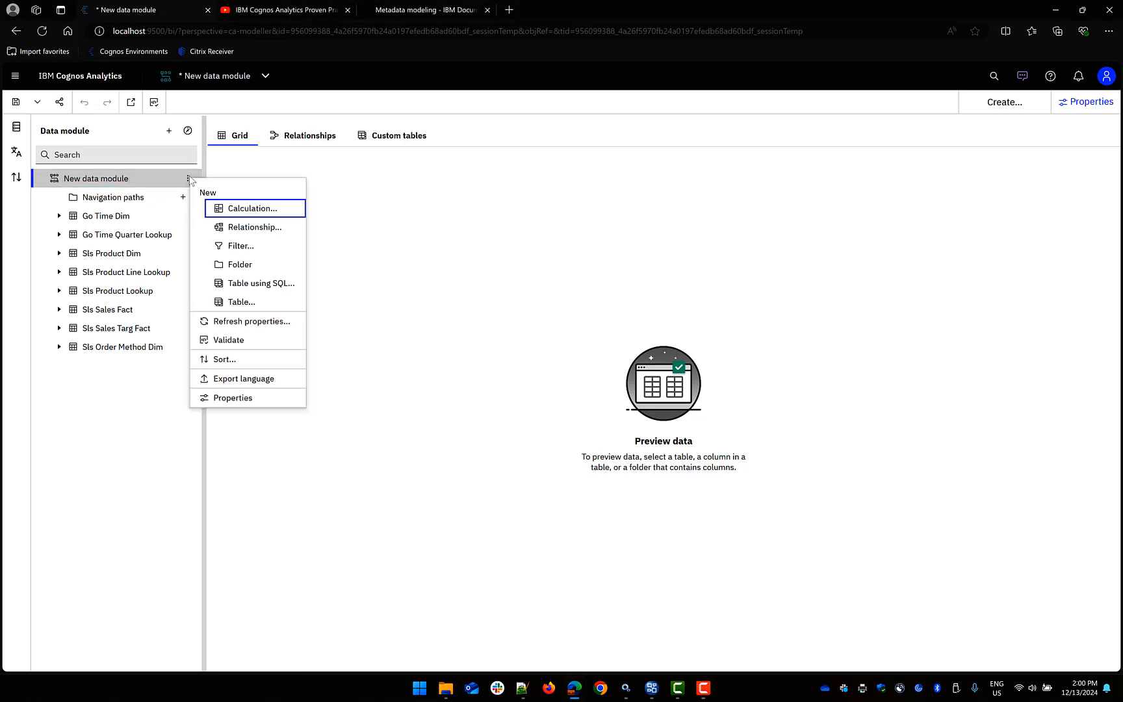
{"action": "left_click", "coordinate": [224, 265]}
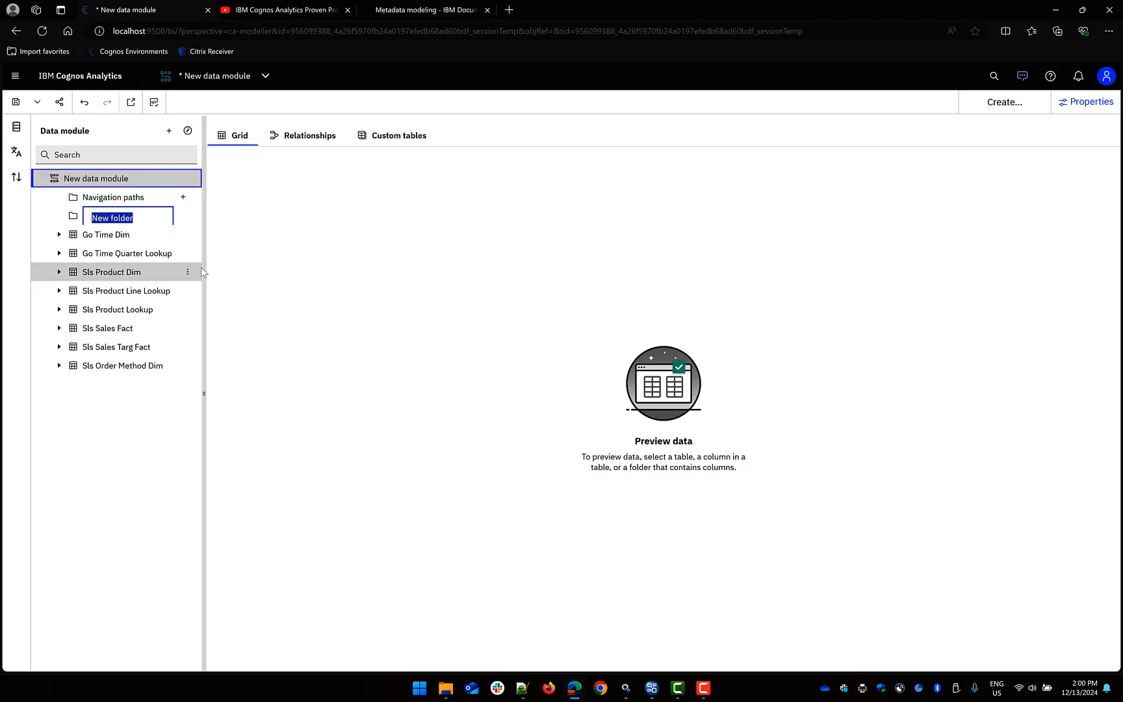
{"action": "type", "text": "Dimensions"}
{"action": "key", "text": "Return"}
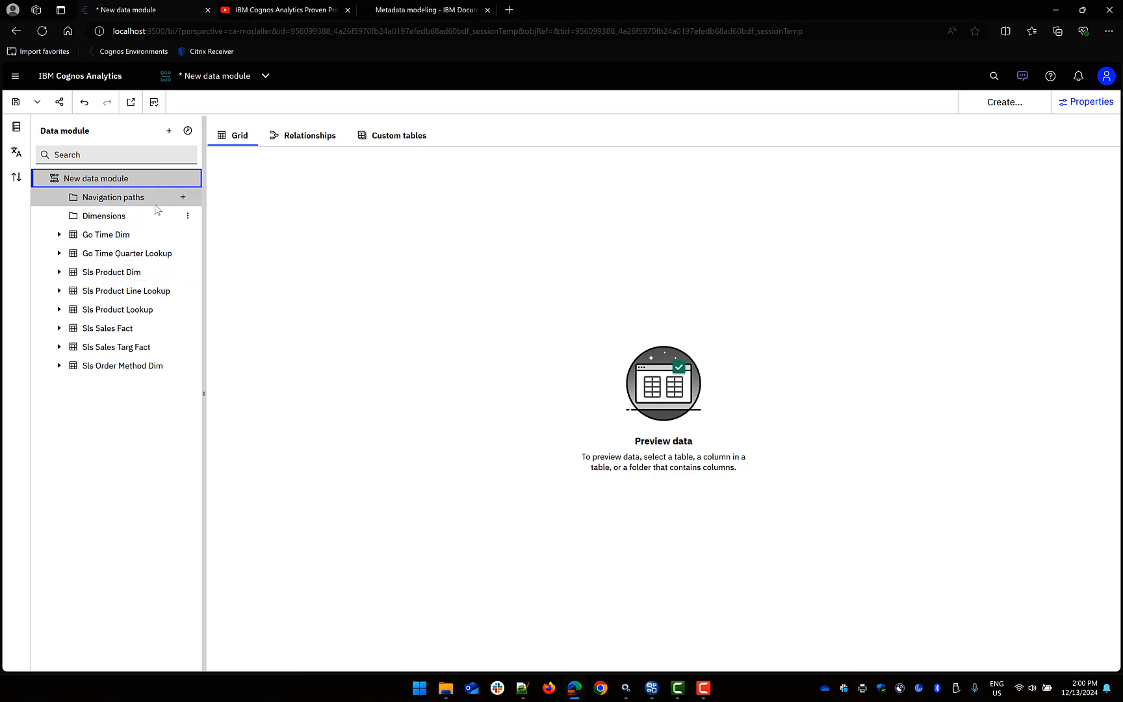
{"action": "left_click", "coordinate": [187, 218]}
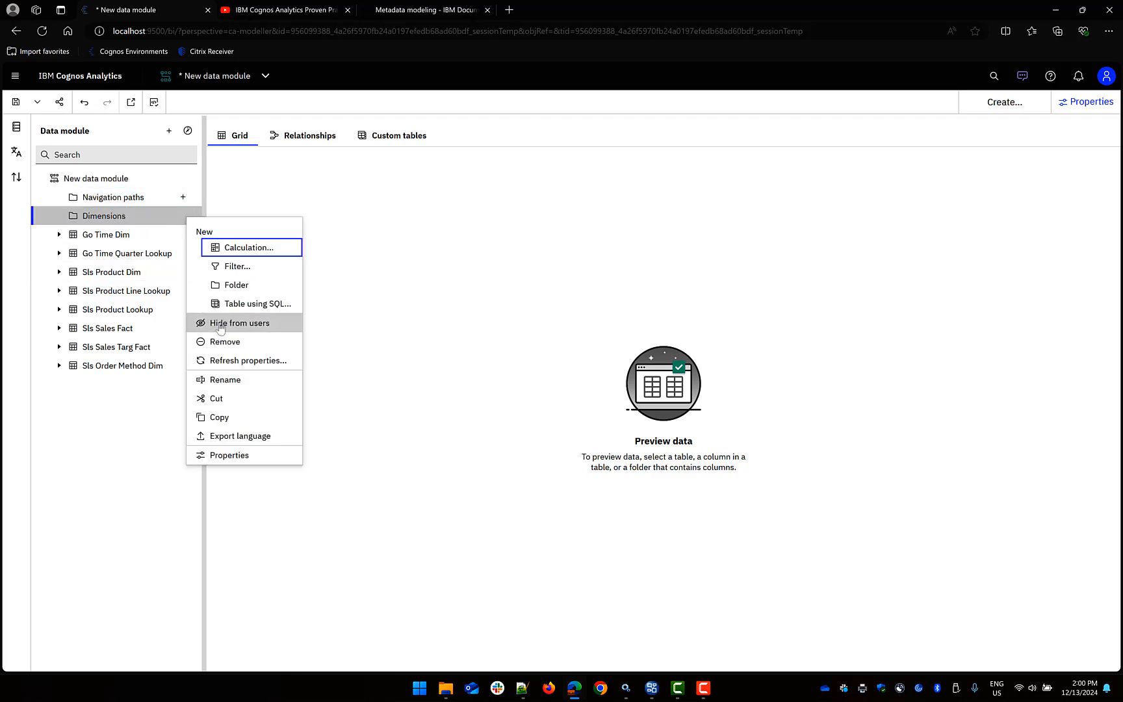
{"action": "left_click", "coordinate": [220, 325]}
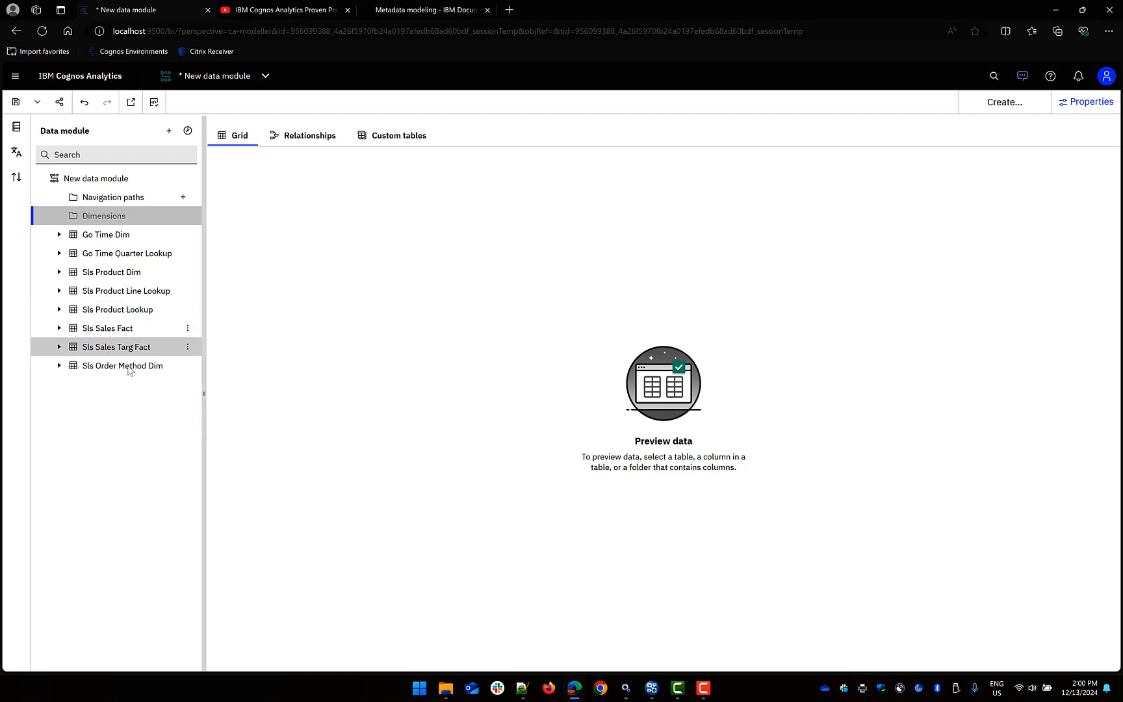
Move all tables except Sls Sales Fact and Sls Sales Targ Fact into the Dimensions folder.
{"action": "left_click", "coordinate": [106, 235]}
{"action": "left_click", "coordinate": [118, 254], "text": "ctrl"}
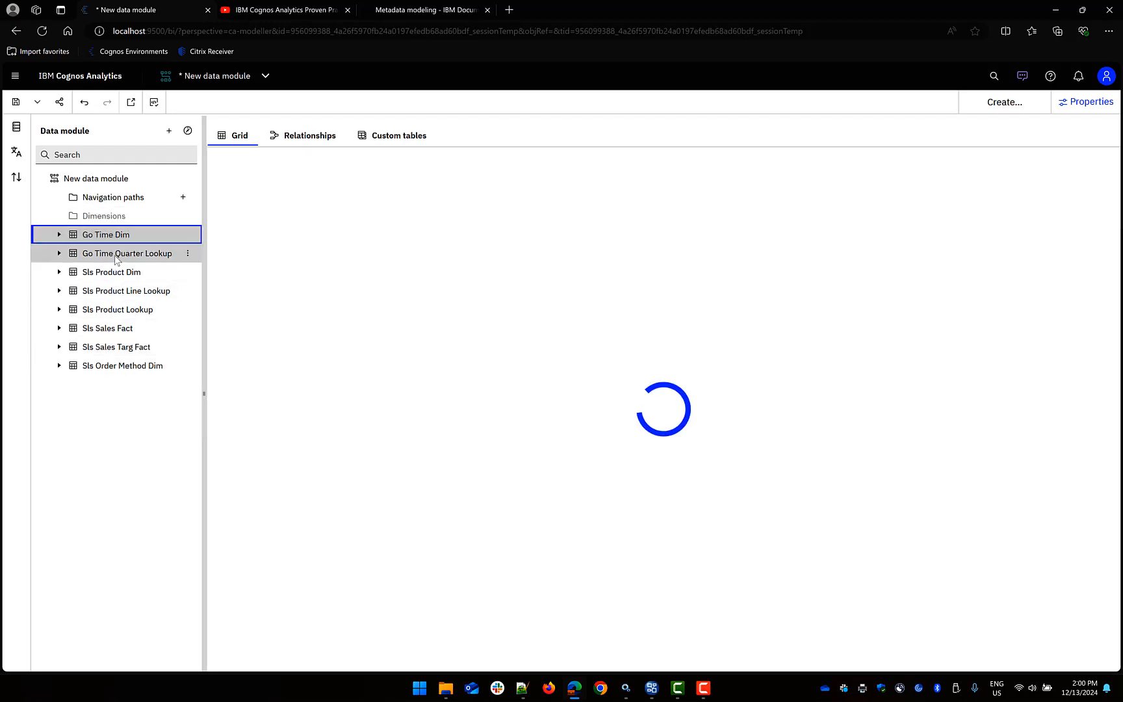
{"action": "left_click", "coordinate": [112, 276], "text": "ctrl"}
{"action": "left_click", "coordinate": [120, 296], "text": "ctrl"}
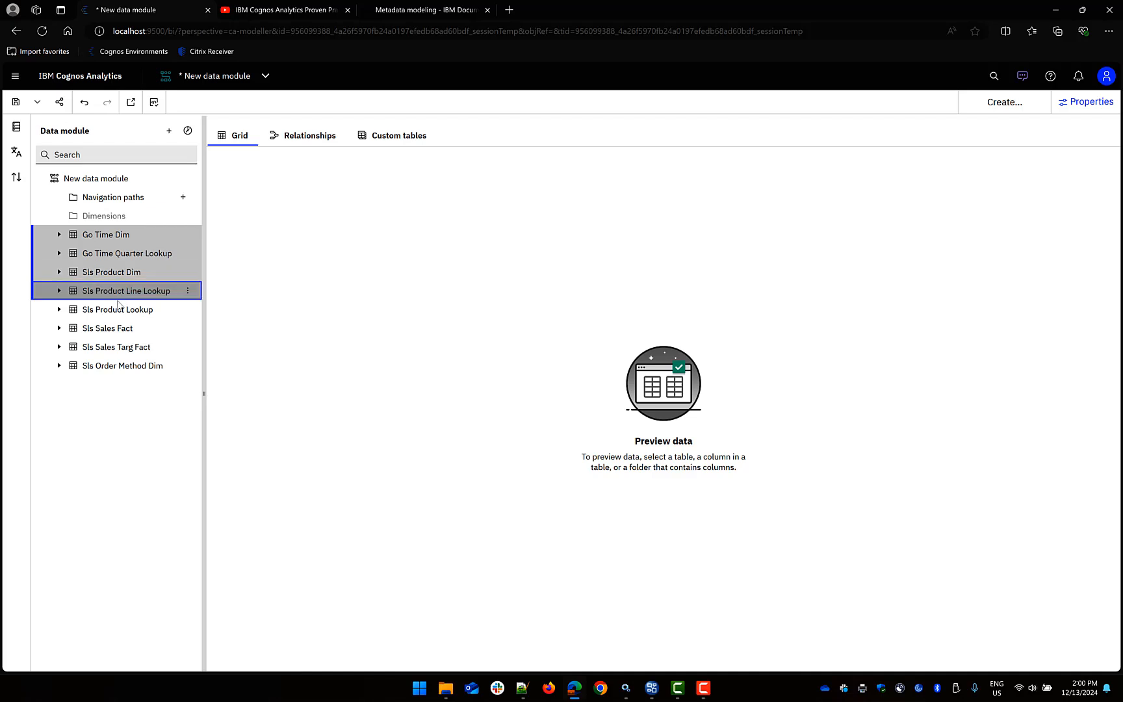
{"action": "left_click", "coordinate": [121, 313], "text": "ctrl"}
{"action": "left_click", "coordinate": [133, 368], "text": "ctrl"}
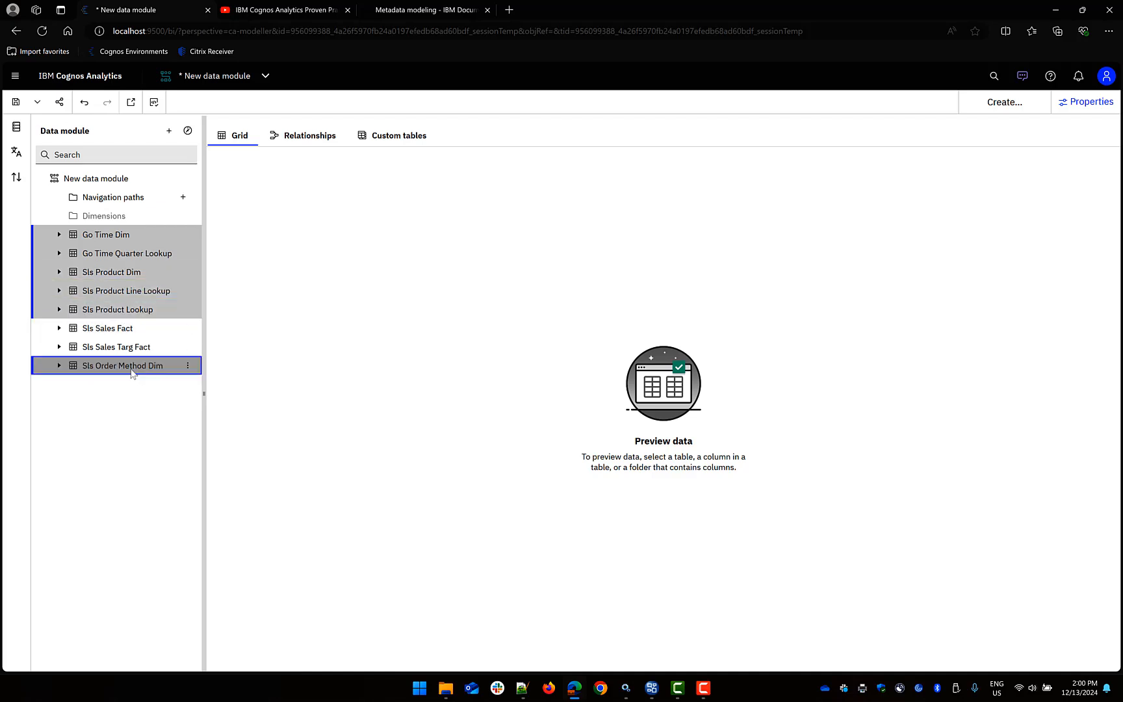
{"action": "left_click_drag", "start_coordinate": [134, 352], "coordinate": [108, 217]}
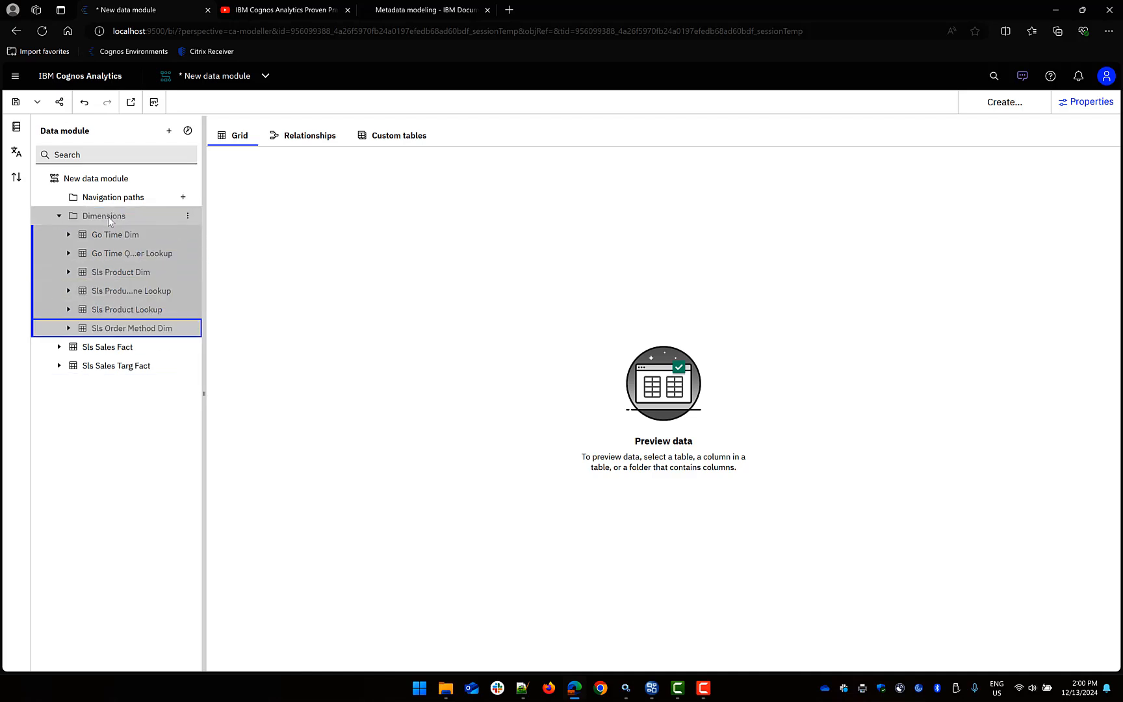
Widen the data module tree and create a subfolder named Underlying Objects inside the Dimensions folder.
{"action": "left_click", "coordinate": [96, 215]}
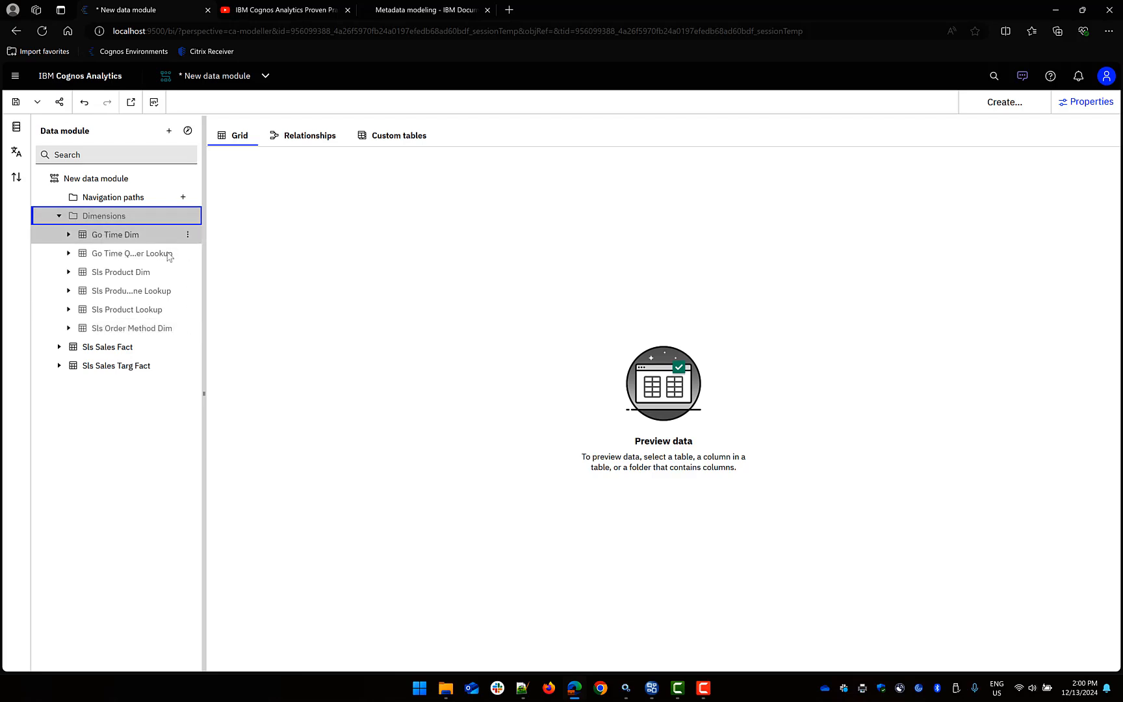
{"action": "left_click_drag", "start_coordinate": [205, 268], "coordinate": [246, 269]}
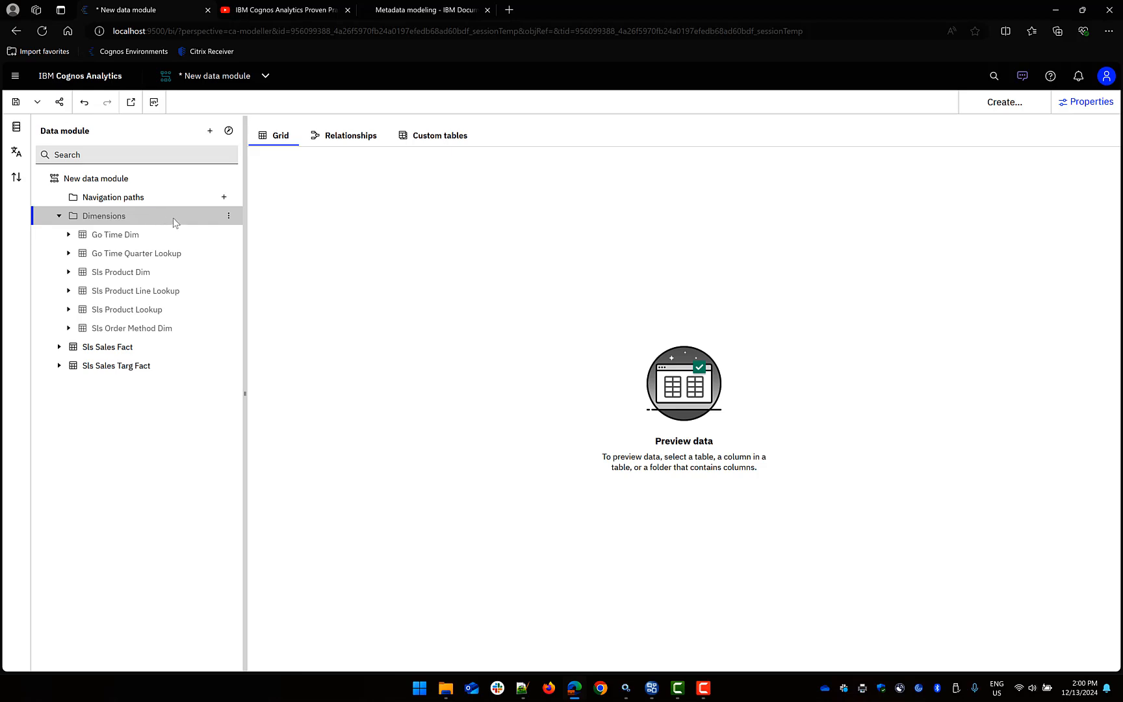
{"action": "left_click", "coordinate": [229, 215]}
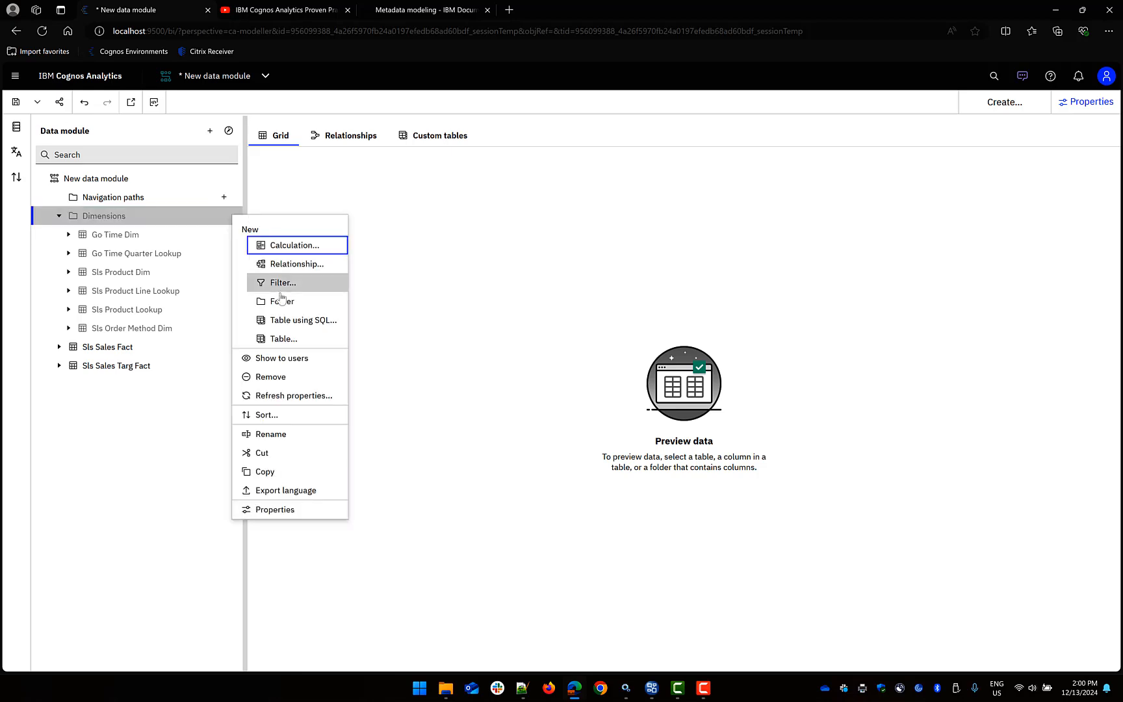
{"action": "left_click", "coordinate": [281, 301]}
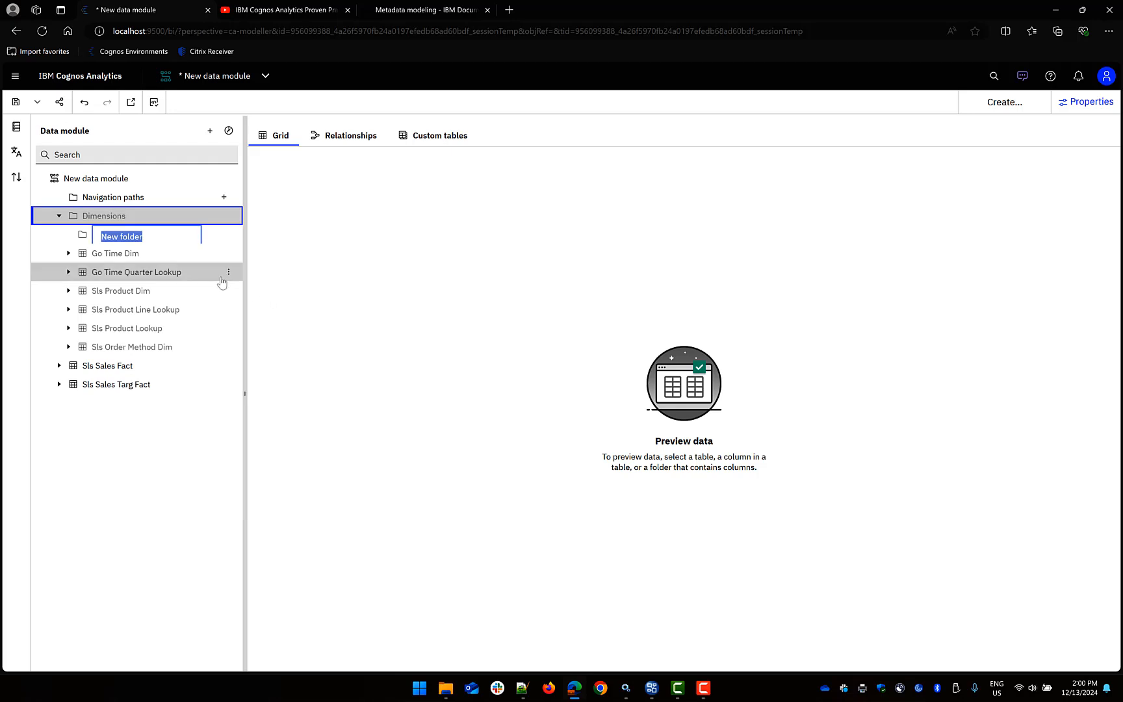
{"action": "type", "text": "Underlying Objects"}
{"action": "key", "text": "Return"}
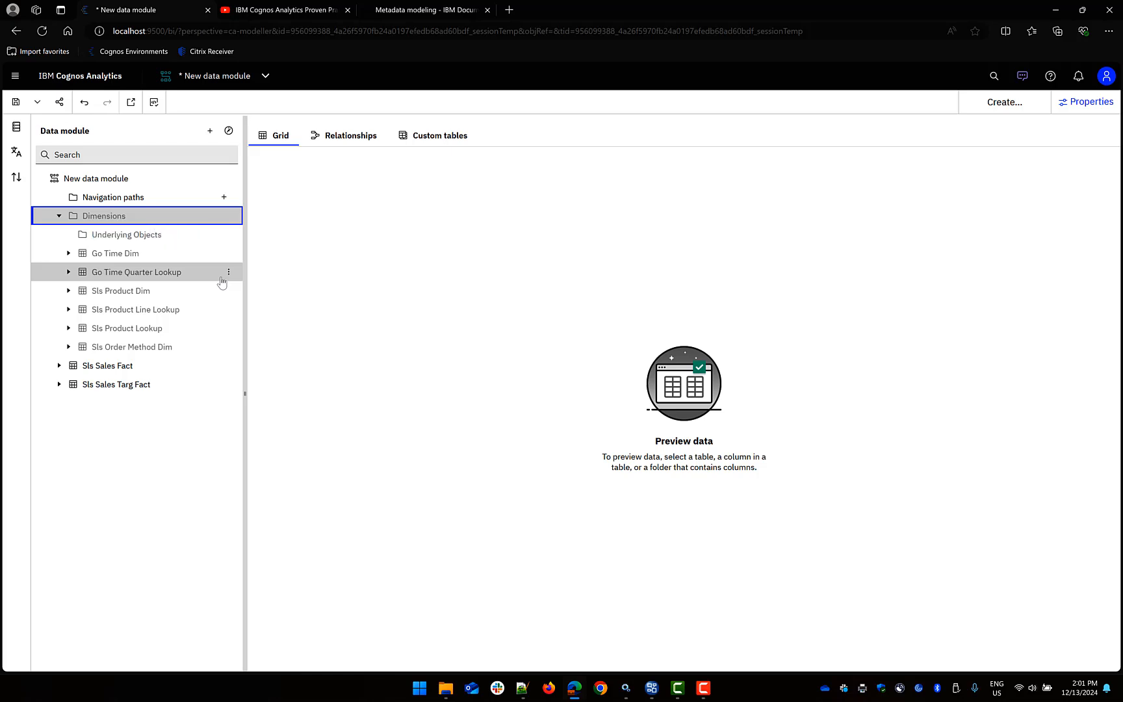
Move Go Time Dim, Go Time Quarter Lookup, Sls Product Dim, Sls Product Line Lookup and Sls Product Lookup into the Underlying Objects folder.
{"action": "left_click", "coordinate": [161, 256]}
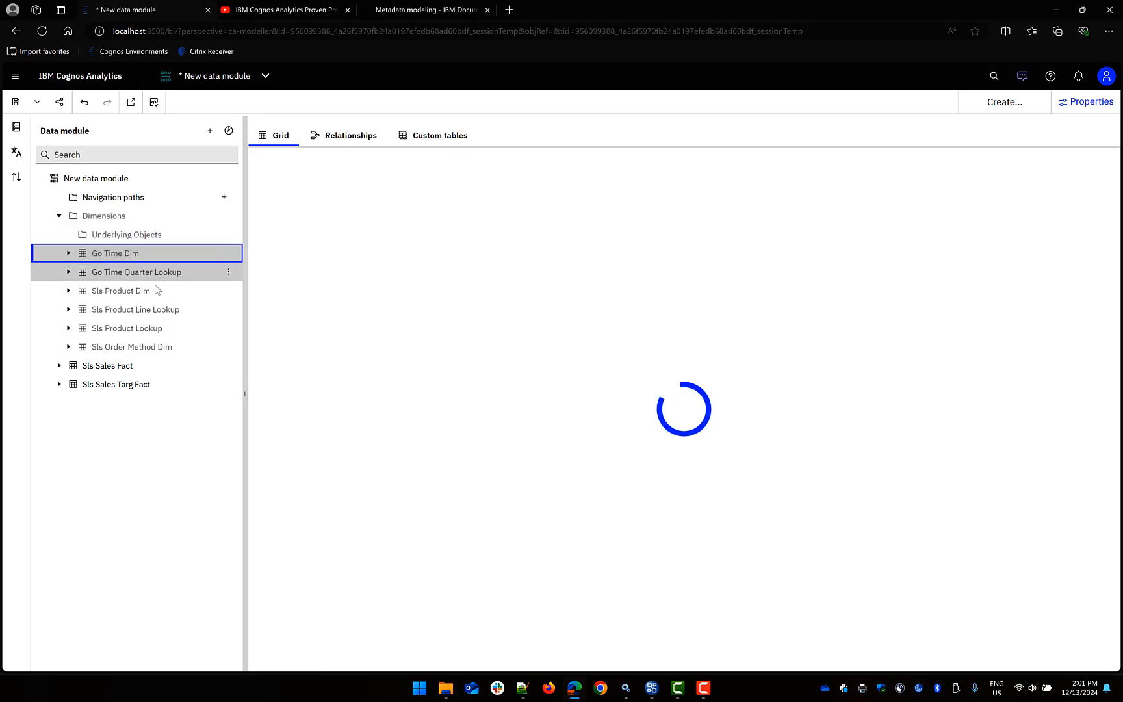
{"action": "left_click", "coordinate": [156, 292], "text": "shift"}
{"action": "left_click", "coordinate": [149, 310], "text": "shift"}
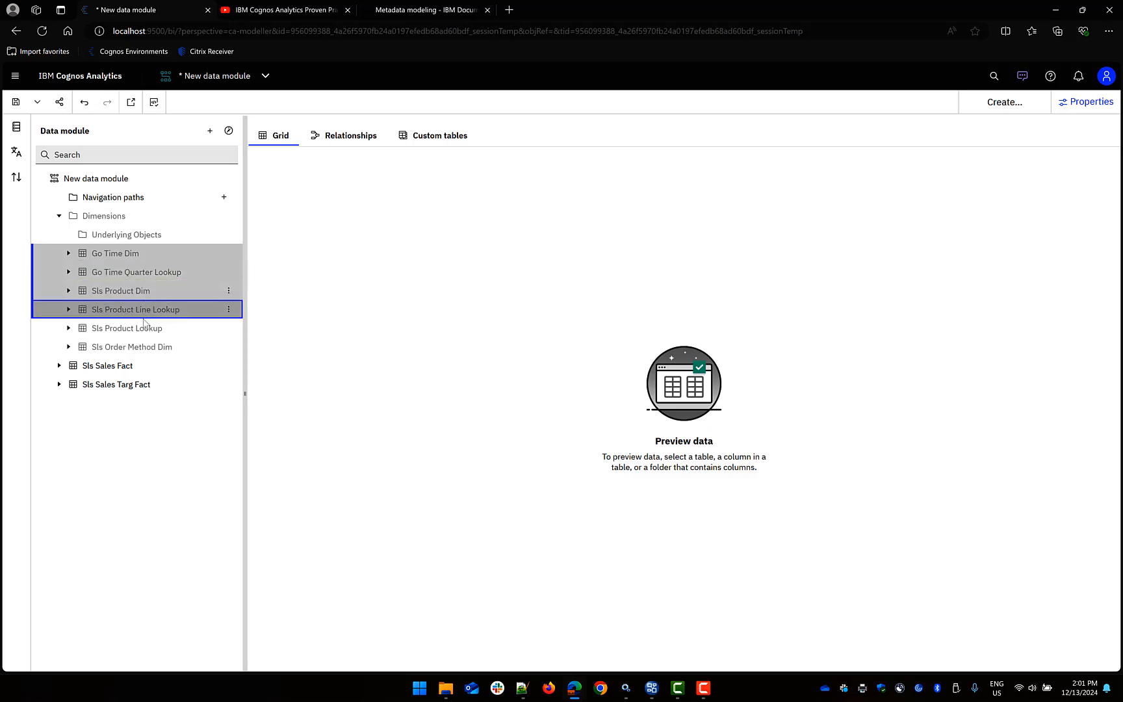
{"action": "left_click", "coordinate": [144, 325], "text": "shift"}
{"action": "left_click_drag", "start_coordinate": [144, 325], "coordinate": [138, 239]}
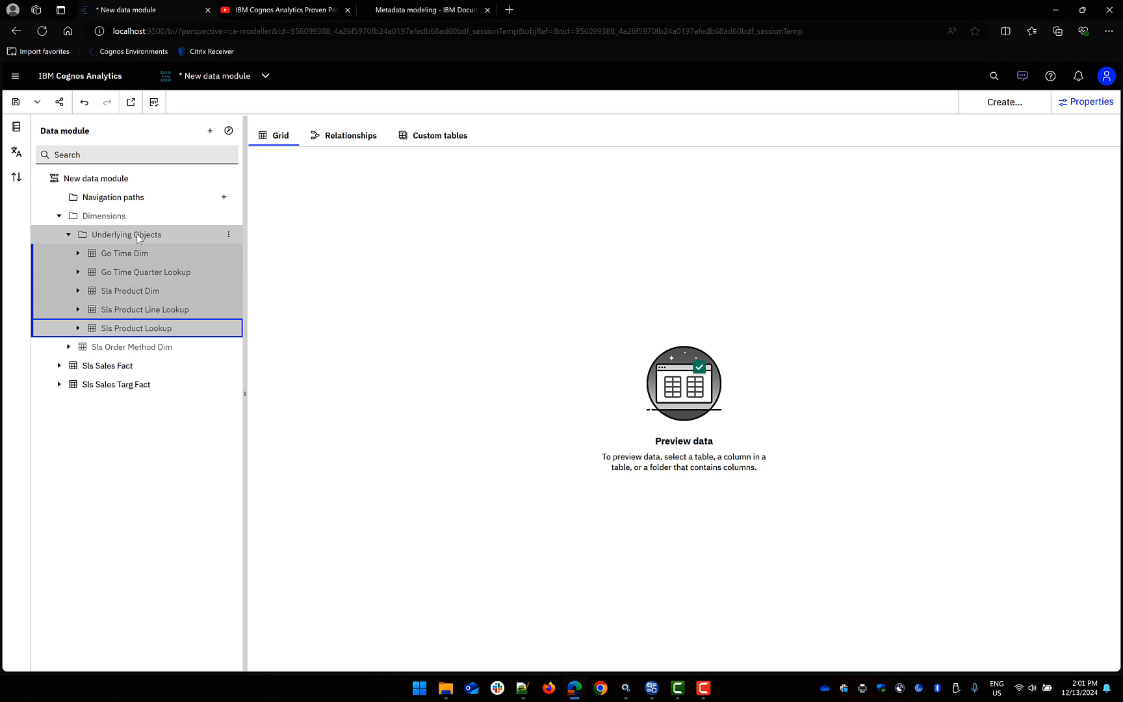
Remove the language columns Order Method De through Order Method Tr from the Sls Order Method Dim table.
{"action": "left_click", "coordinate": [142, 348]}
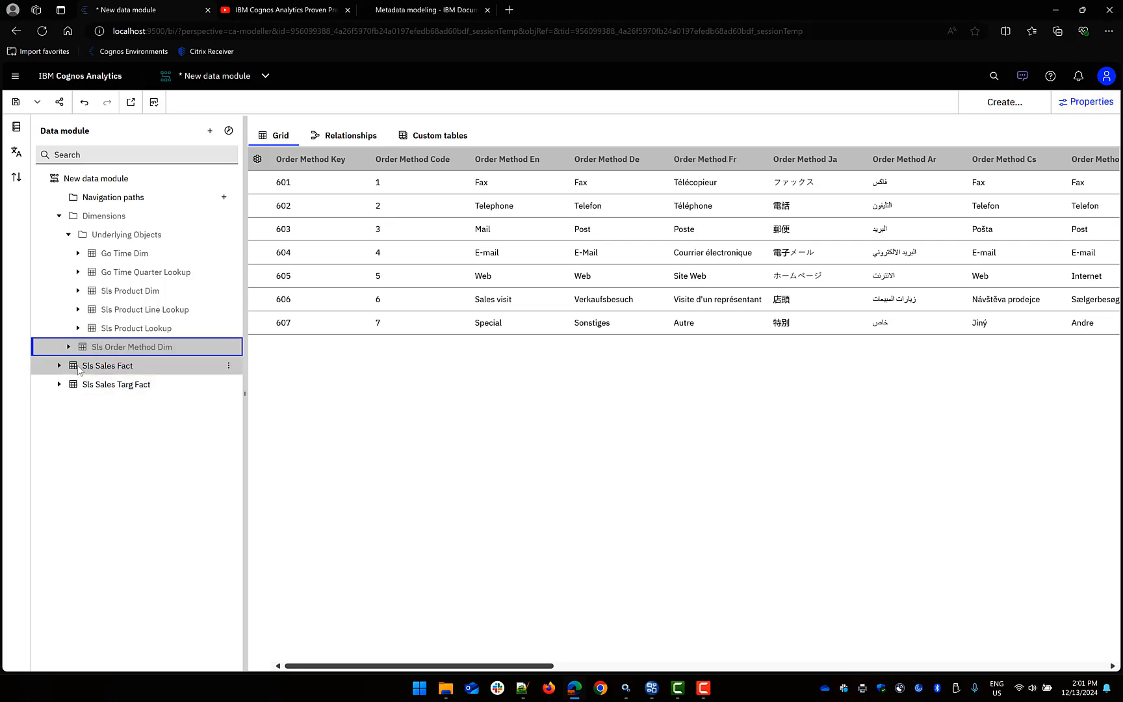
{"action": "left_click", "coordinate": [68, 346]}
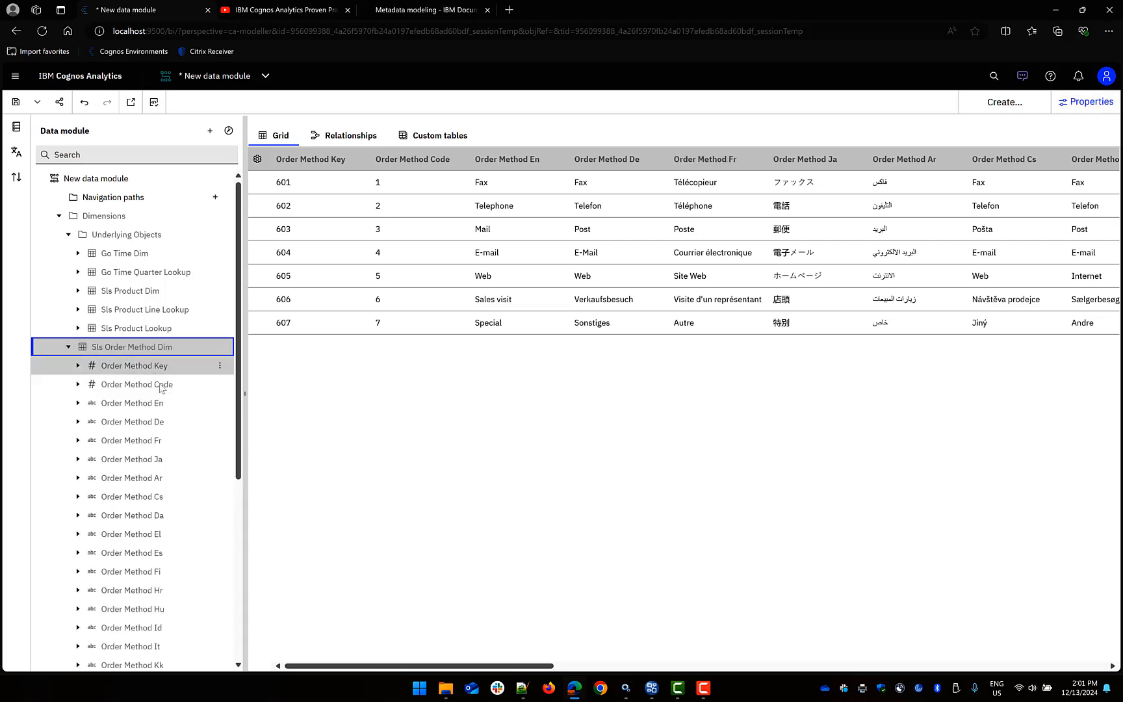
{"action": "left_click", "coordinate": [168, 422]}
{"action": "scroll", "coordinate": [165, 422], "scroll_direction": "down", "scroll_amount": 5}
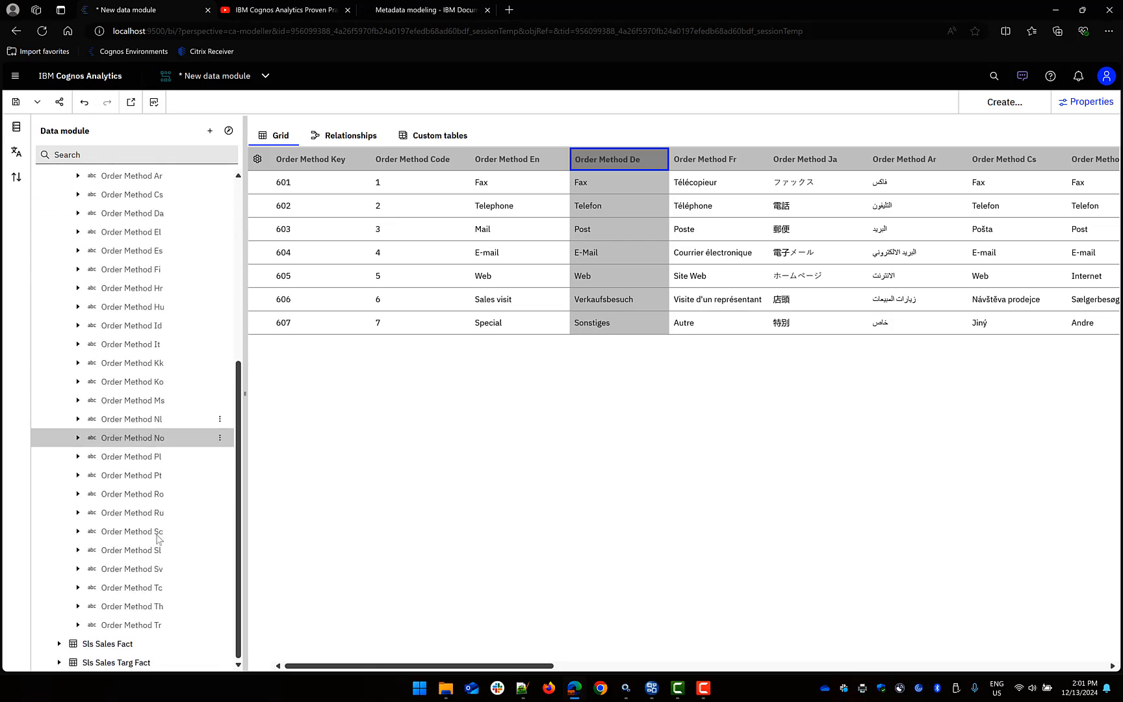
{"action": "left_click", "coordinate": [141, 625], "text": "shift"}
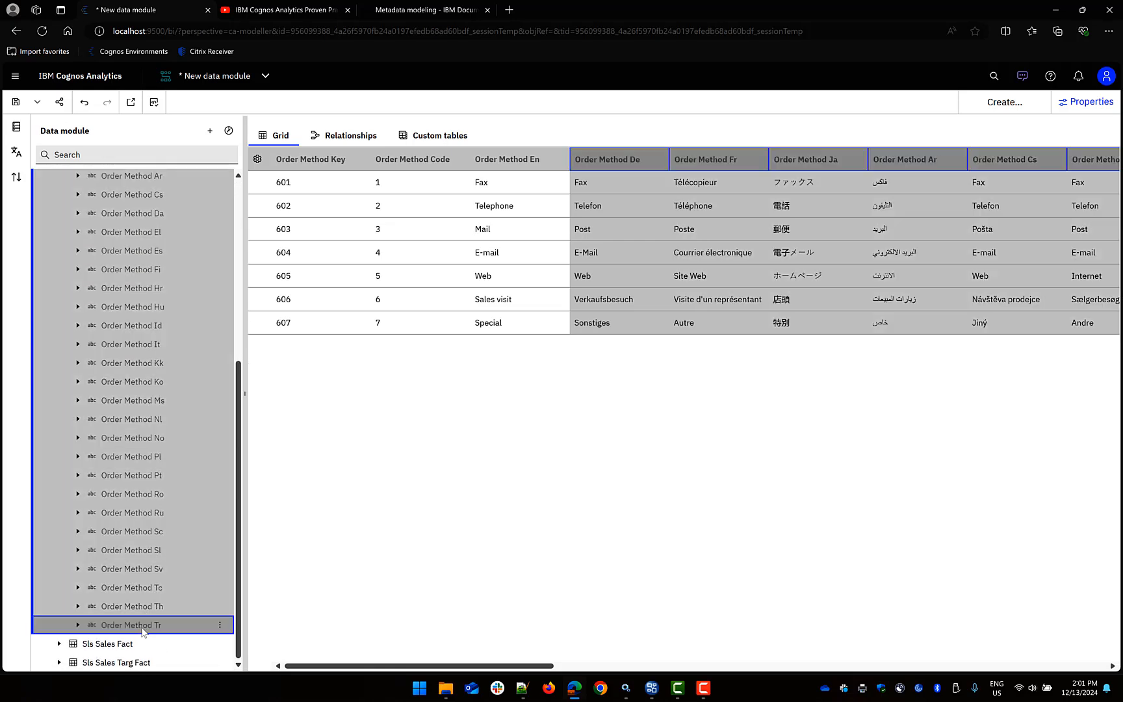
{"action": "right_click", "coordinate": [140, 494]}
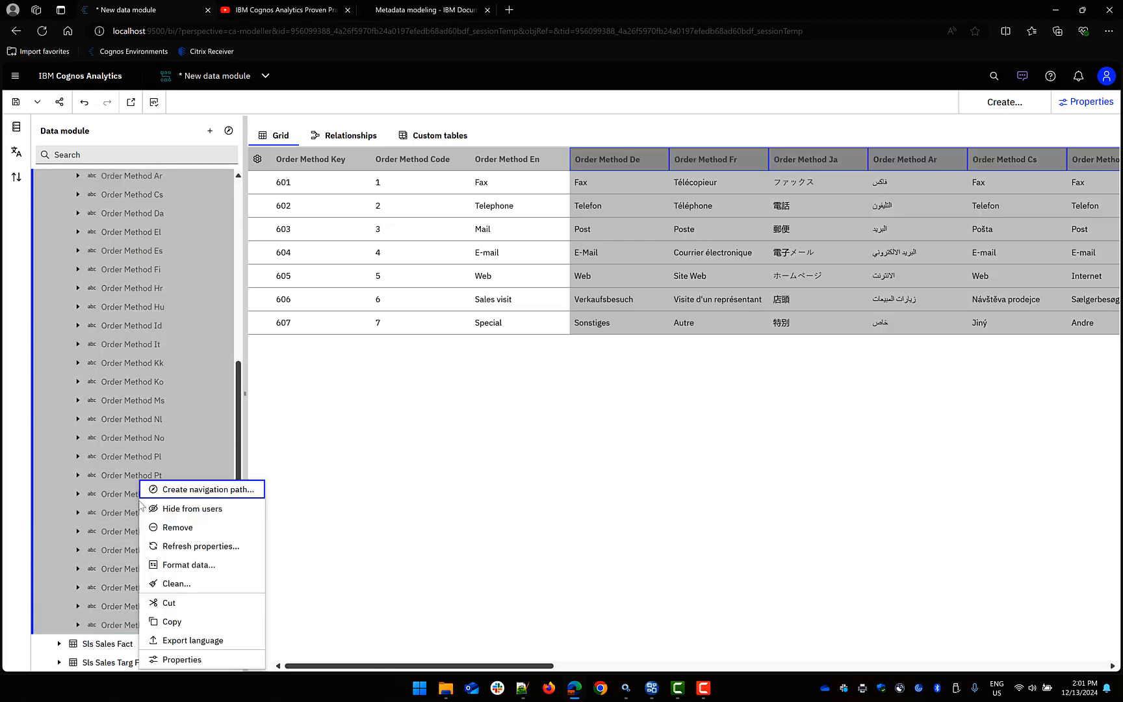
{"action": "left_click", "coordinate": [170, 529]}
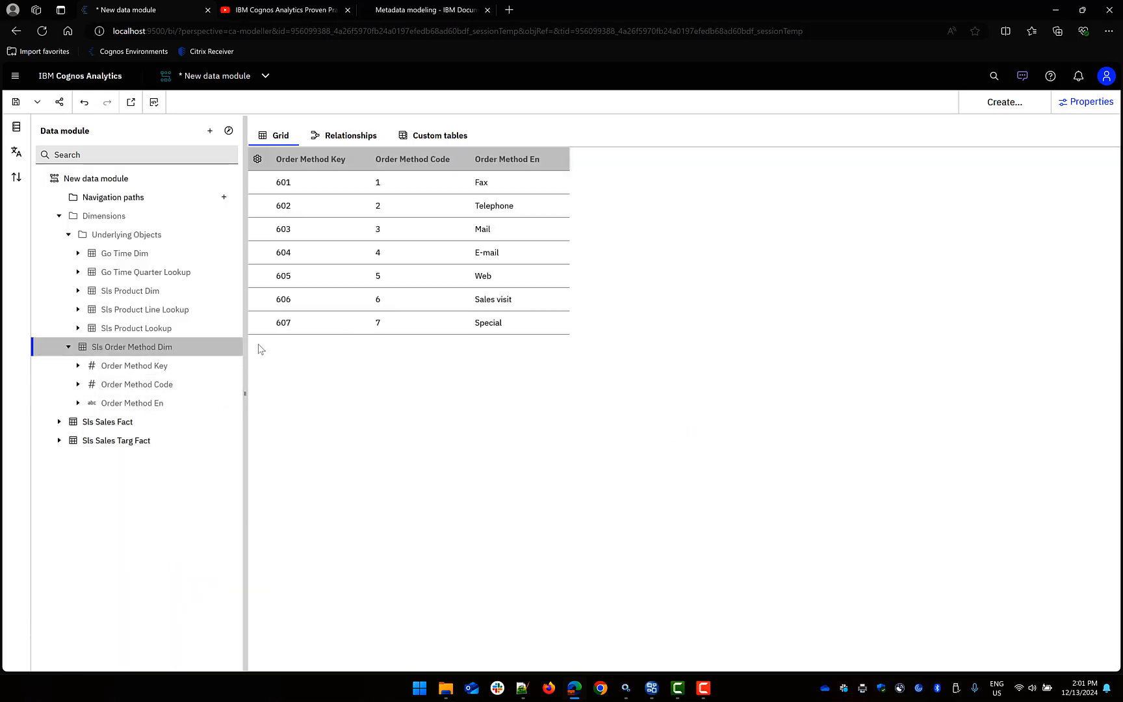
Change the label of the Sls Order Method Dim table to Order Method Base.
{"action": "left_click", "coordinate": [1108, 104]}
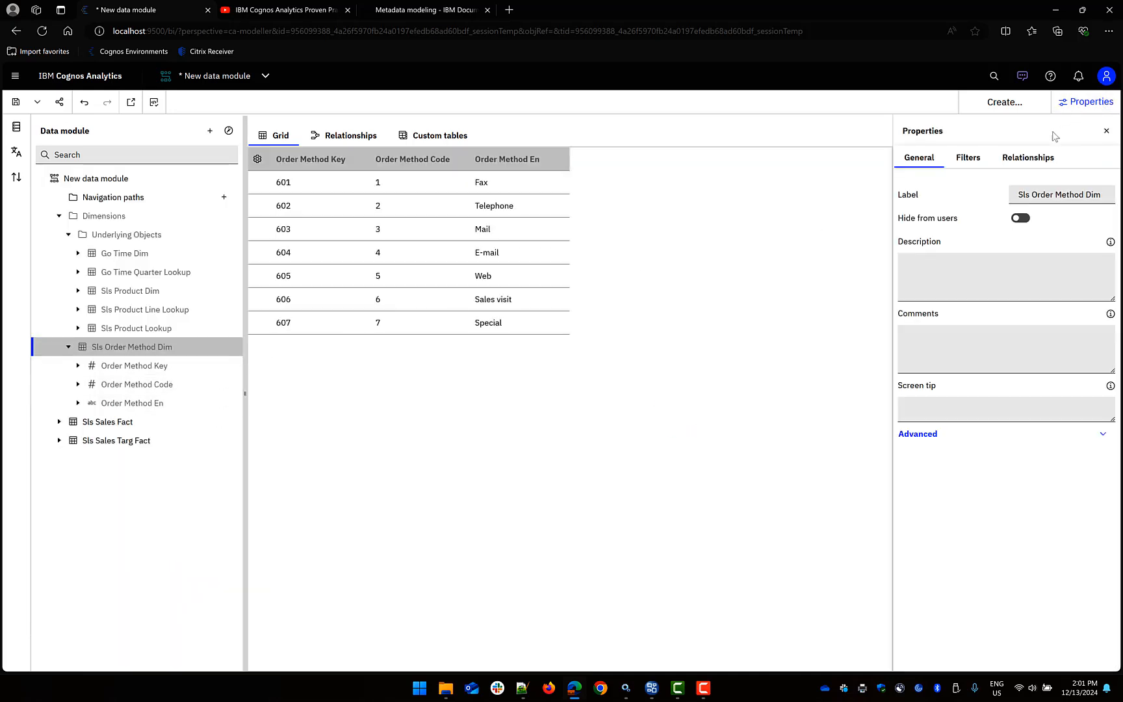
{"action": "left_click", "coordinate": [1054, 197]}
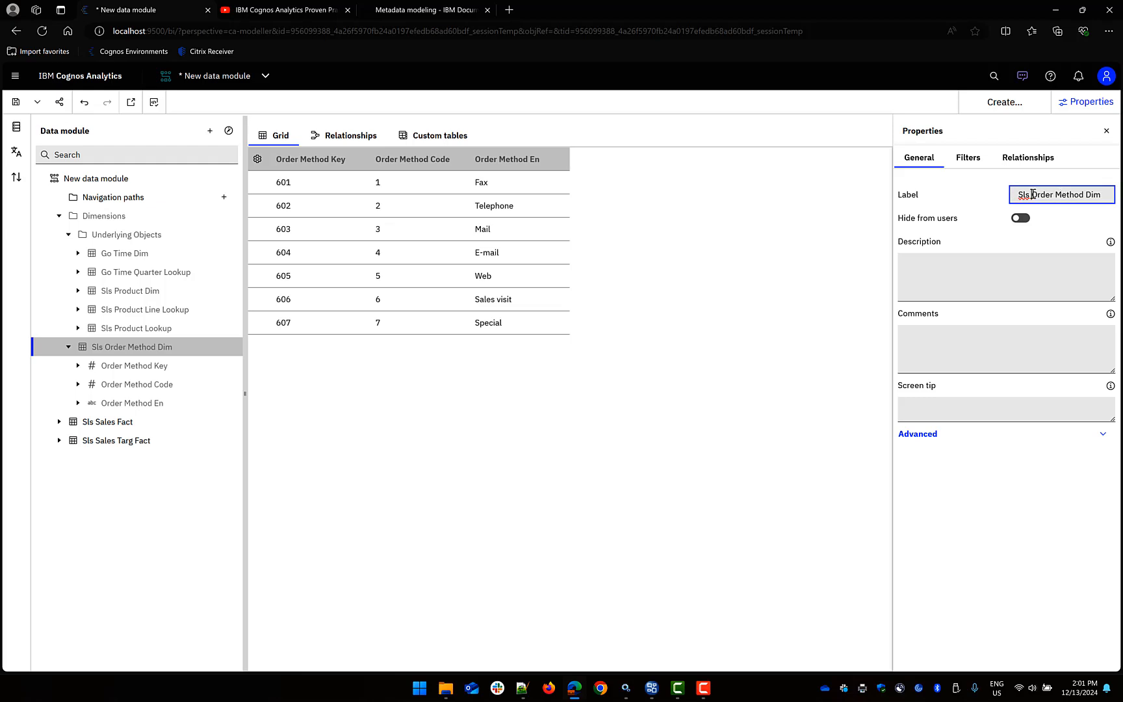
{"action": "key", "text": "BackSpace"}
{"action": "key", "text": "BackSpace"}
{"action": "key", "text": "BackSpace"}
{"action": "key", "text": "BackSpace"}
{"action": "type", "text": "Base"}
{"action": "left_click", "coordinate": [79, 349]}
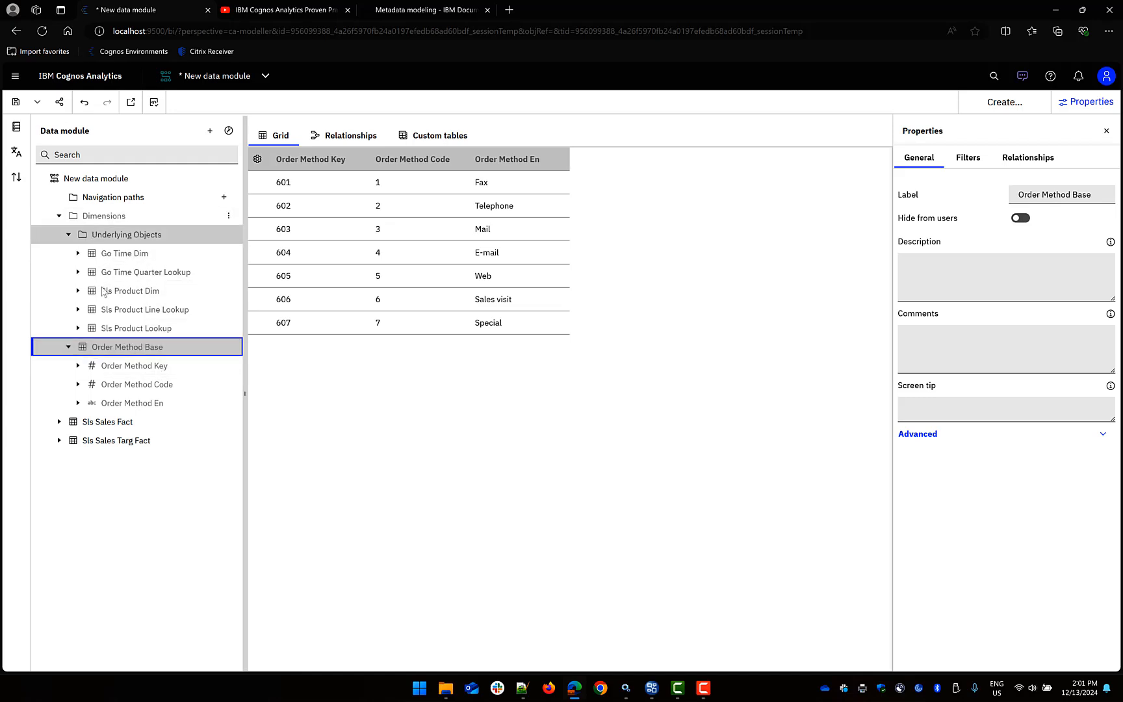
Preview the Go Time Dim data, then look through the gosalesdw source tables and close the source list.
{"action": "left_click", "coordinate": [130, 254]}
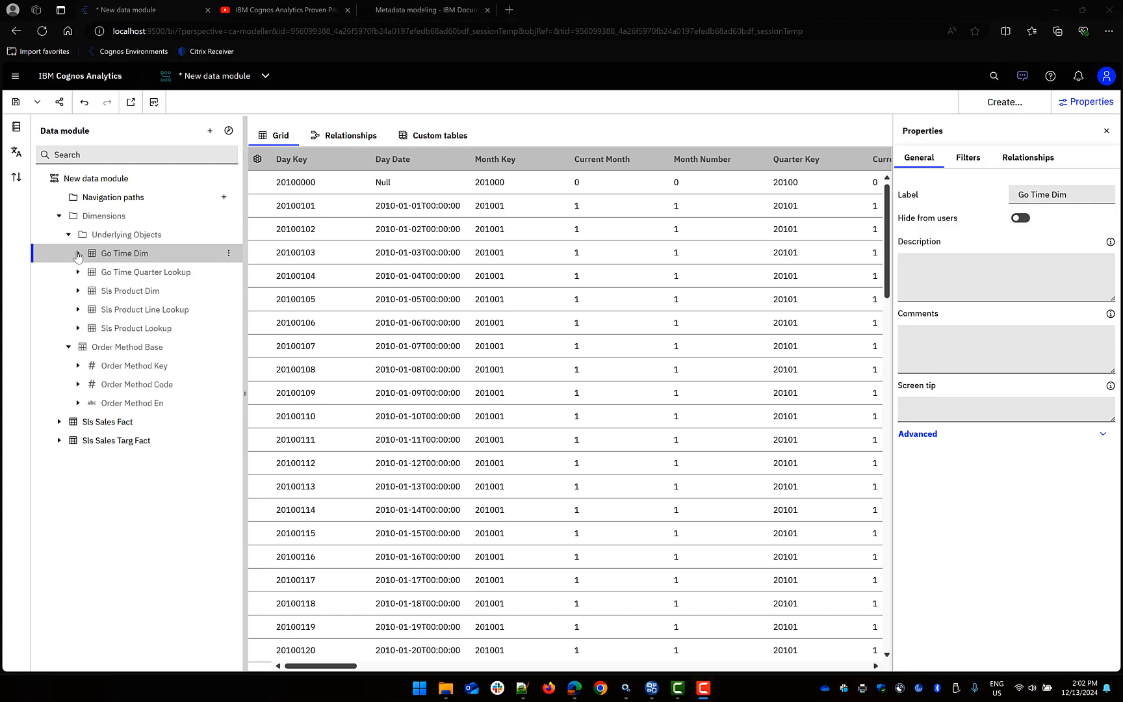
{"action": "left_click", "coordinate": [16, 127]}
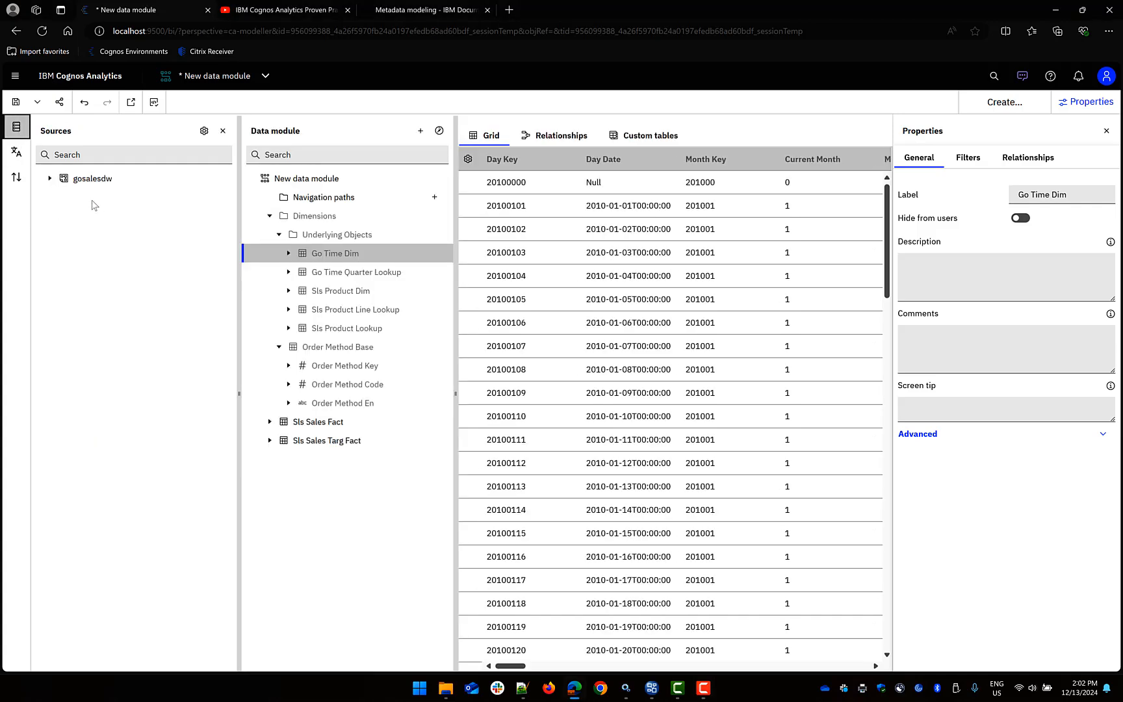
{"action": "left_click", "coordinate": [50, 180]}
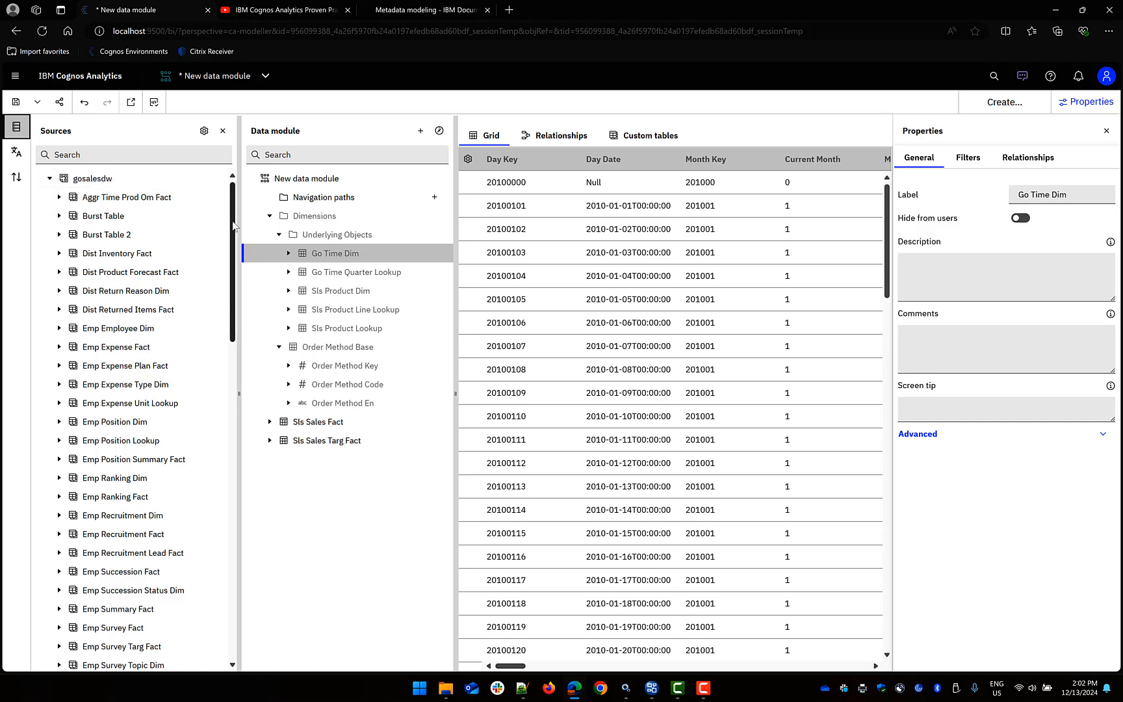
{"action": "left_click_drag", "start_coordinate": [231, 212], "coordinate": [231, 212]}
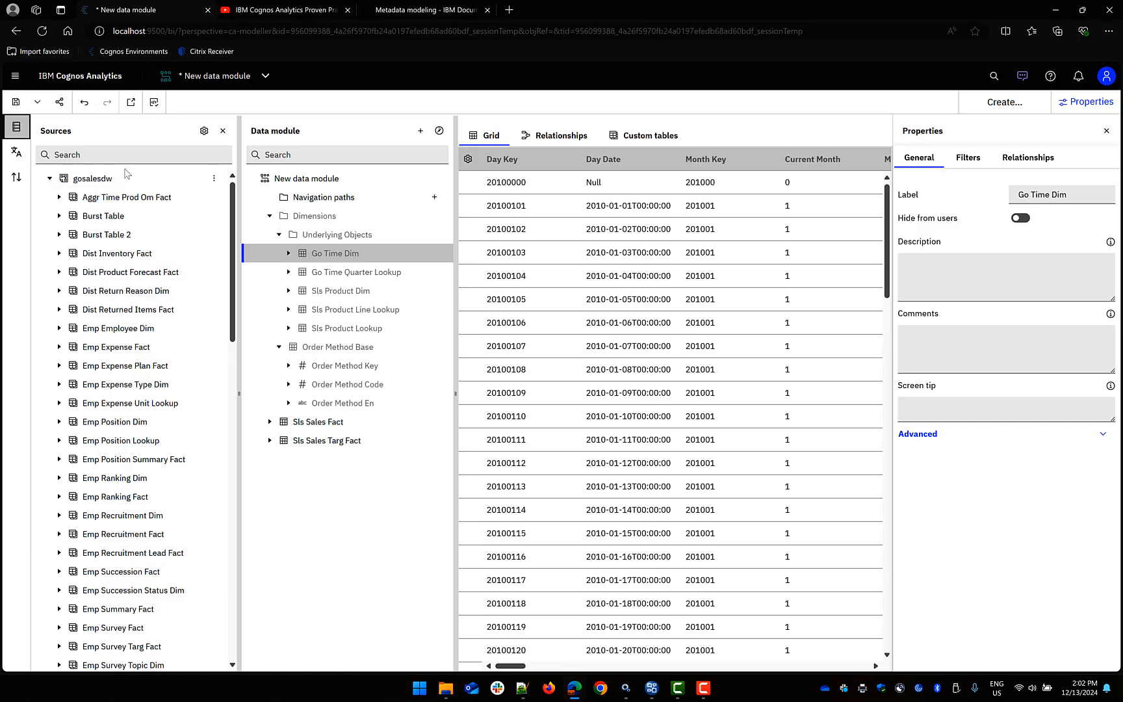
{"action": "left_click_drag", "start_coordinate": [233, 265], "coordinate": [226, 349]}
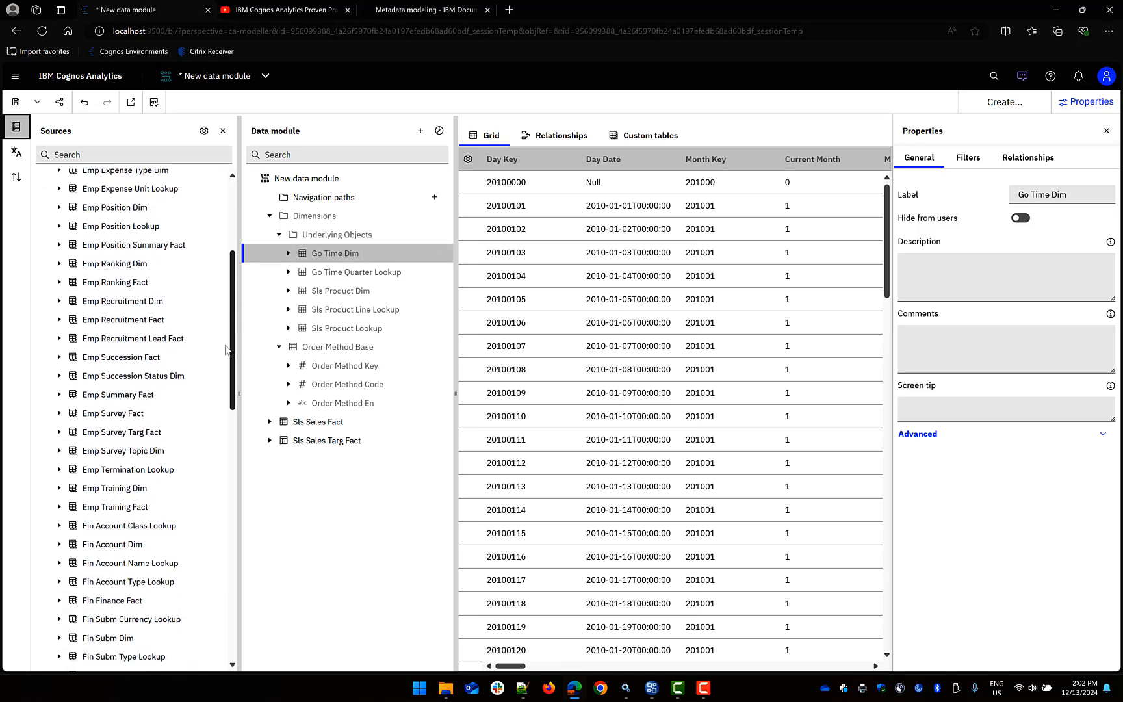
{"action": "scroll", "coordinate": [226, 349], "scroll_direction": "up", "scroll_amount": 5}
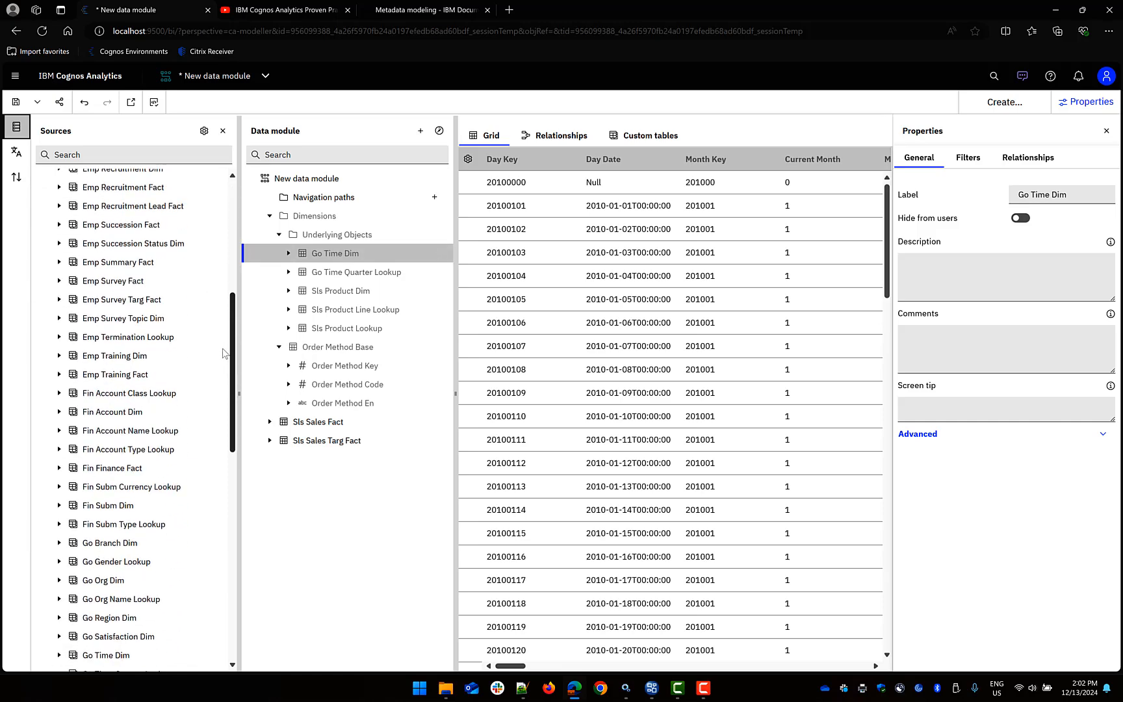
{"action": "left_click", "coordinate": [16, 128]}
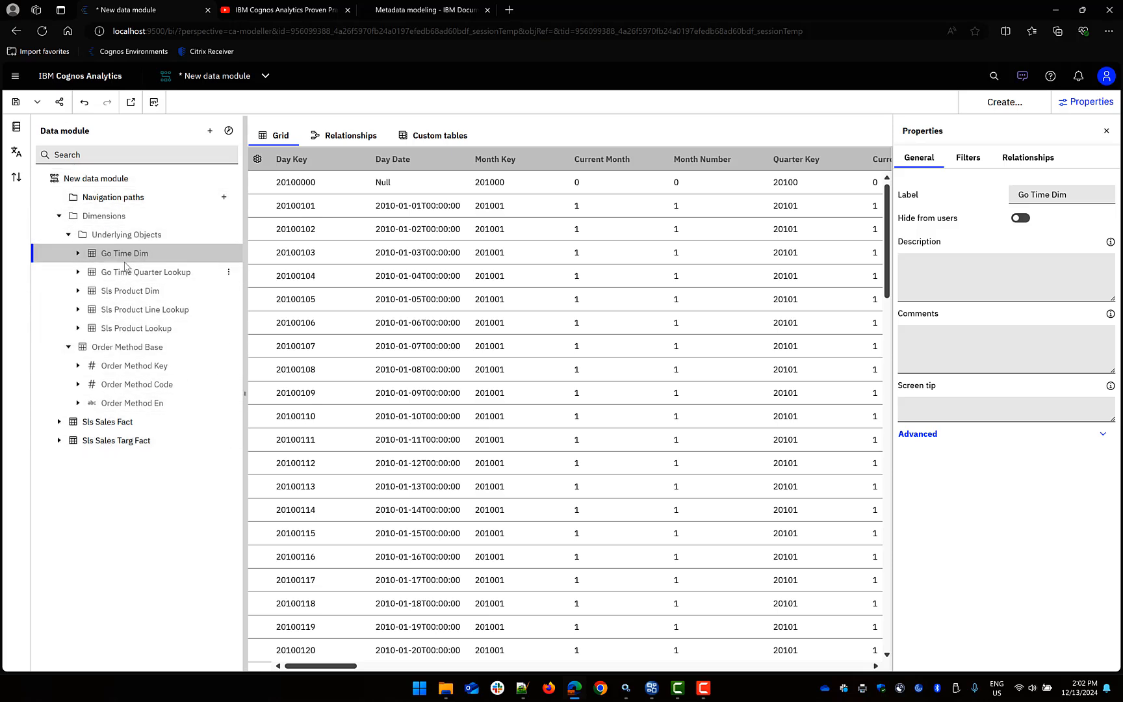
Set the usage of the Current Month and Month Number columns in Go Time Dim to Attribute.
{"action": "left_click", "coordinate": [78, 254]}
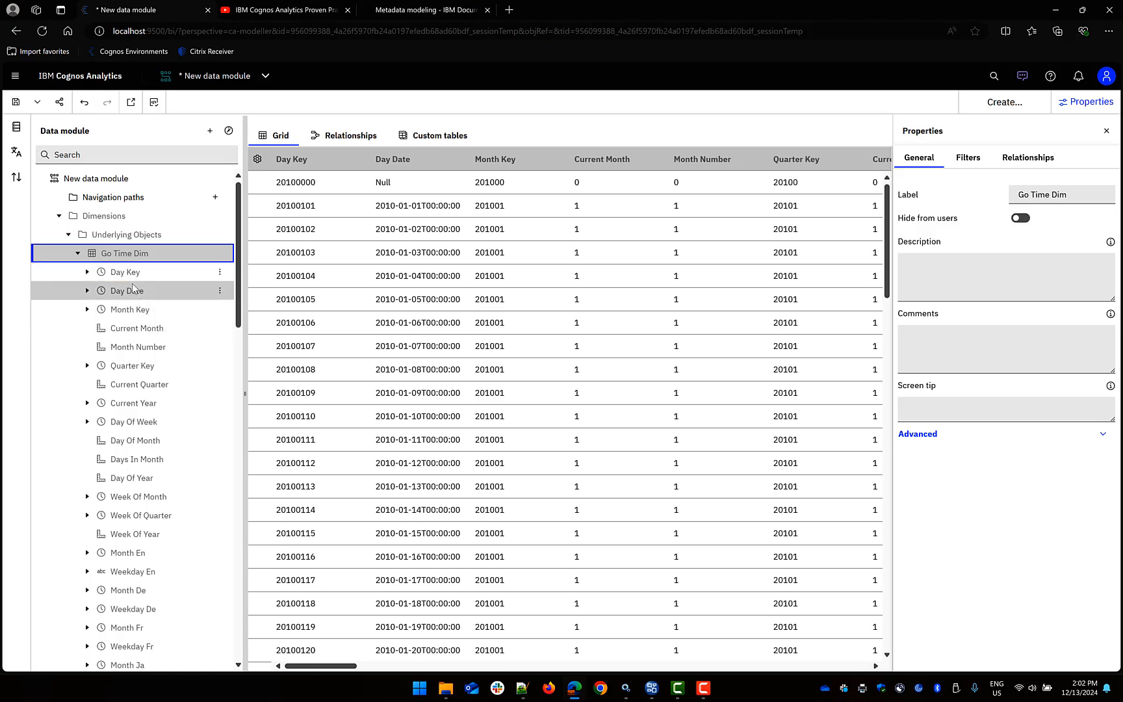
{"action": "left_click", "coordinate": [153, 331]}
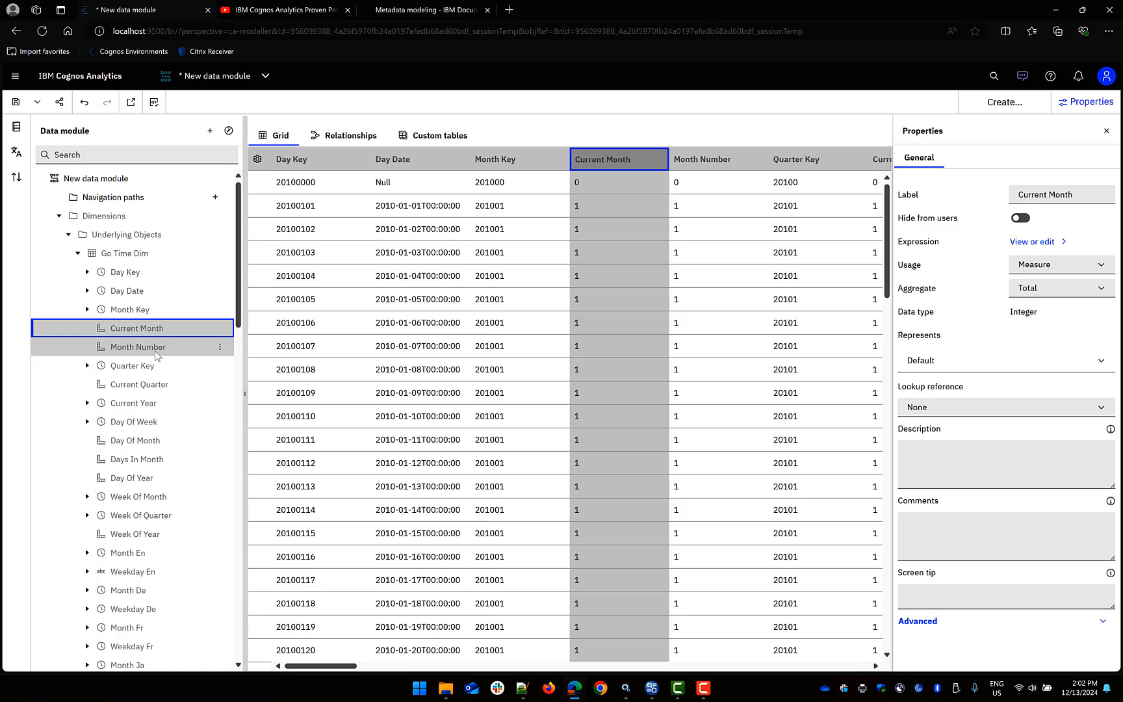
{"action": "left_click", "coordinate": [156, 355], "text": "ctrl"}
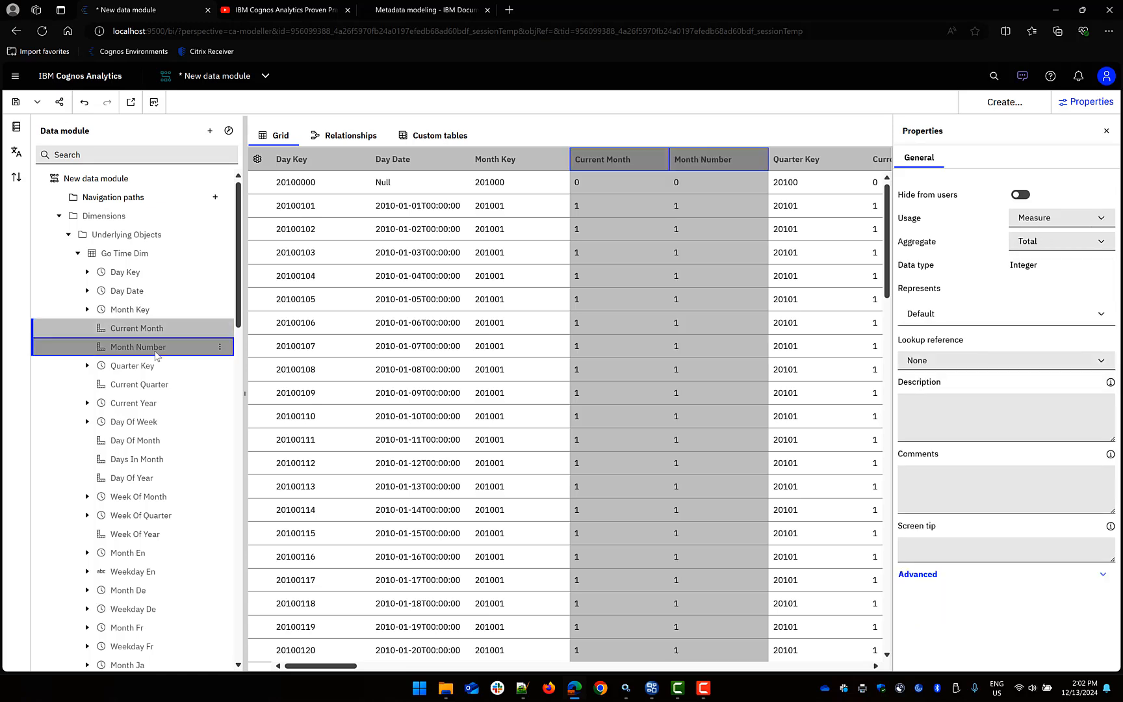
{"action": "left_click", "coordinate": [1098, 223]}
{"action": "left_click", "coordinate": [1046, 272]}
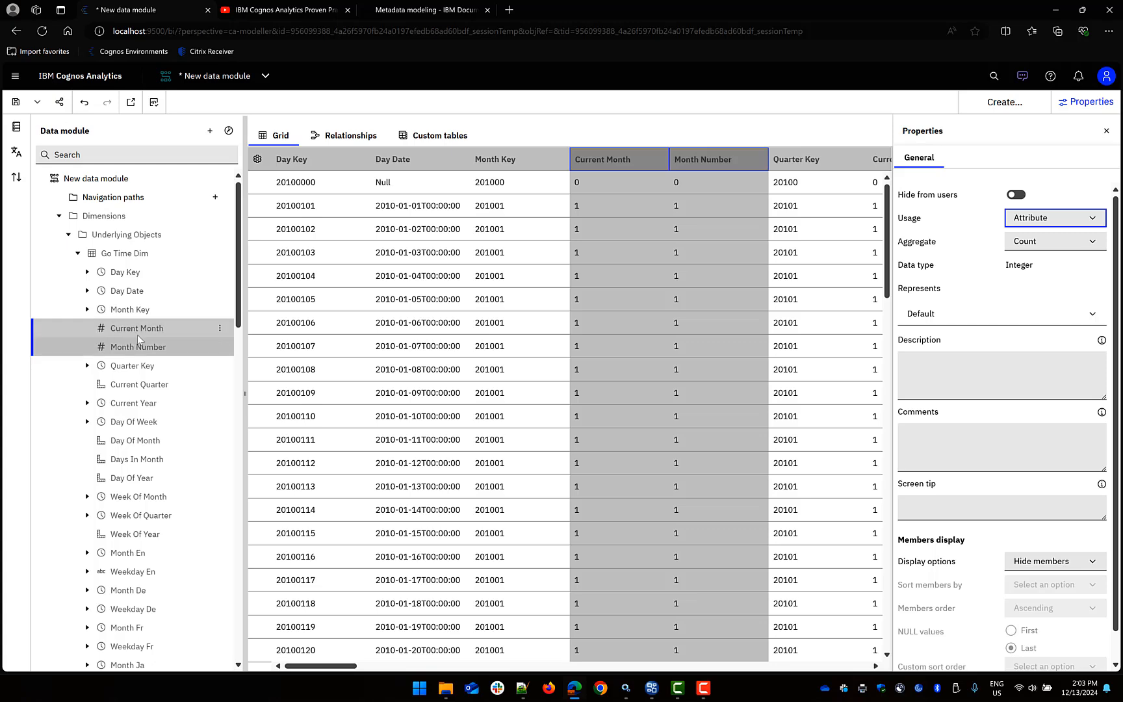
Set the usage of Current Quarter, Day Of Month, Days In Month, Day Of Year and Week Of Year in Go Time Dim to Attribute.
{"action": "left_click", "coordinate": [149, 388]}
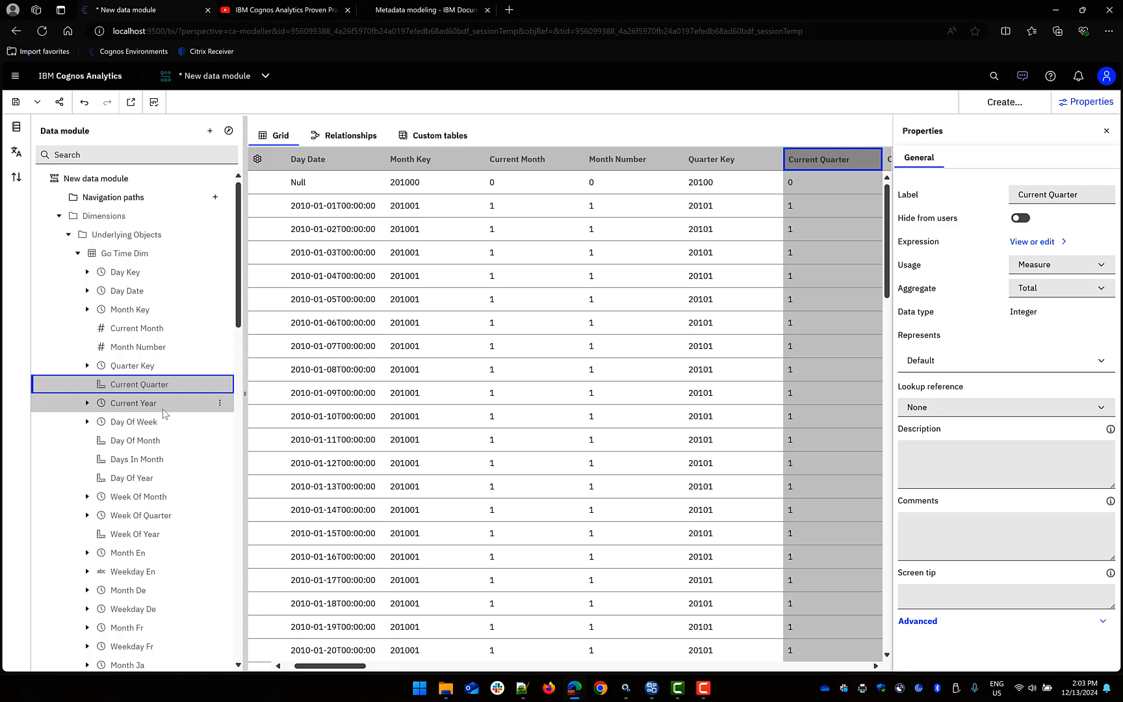
{"action": "left_click", "coordinate": [136, 460], "text": "ctrl"}
{"action": "left_click", "coordinate": [140, 477], "text": "ctrl"}
{"action": "left_click", "coordinate": [208, 533], "text": "ctrl"}
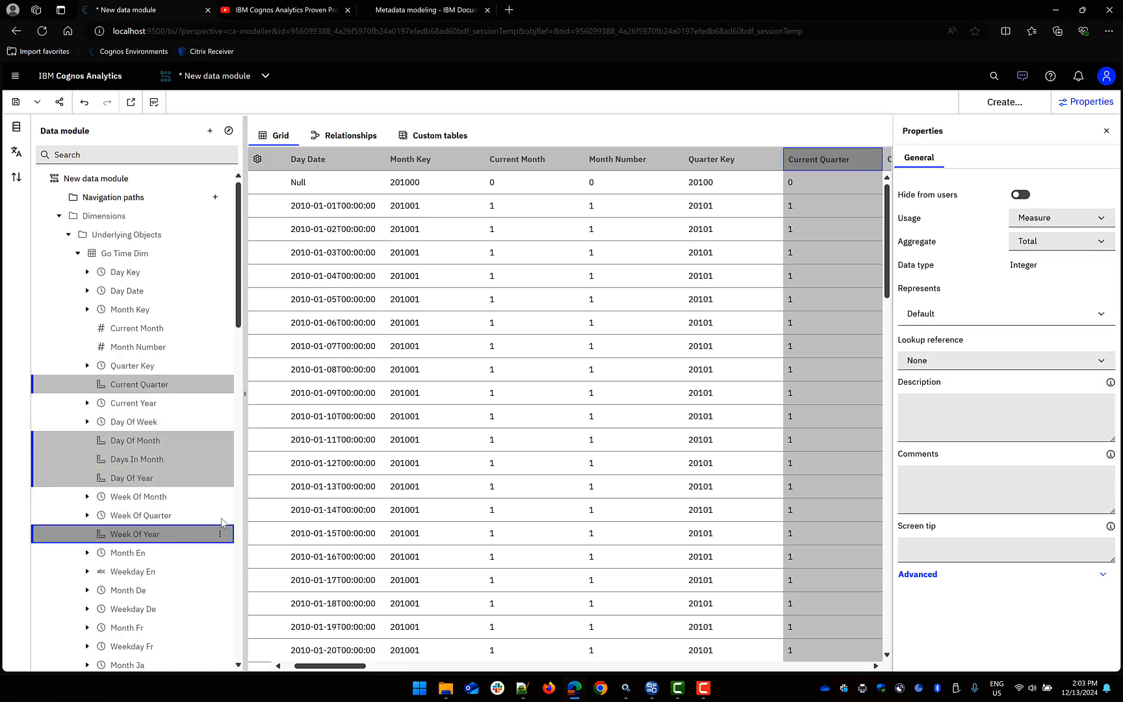
{"action": "left_click", "coordinate": [1053, 220]}
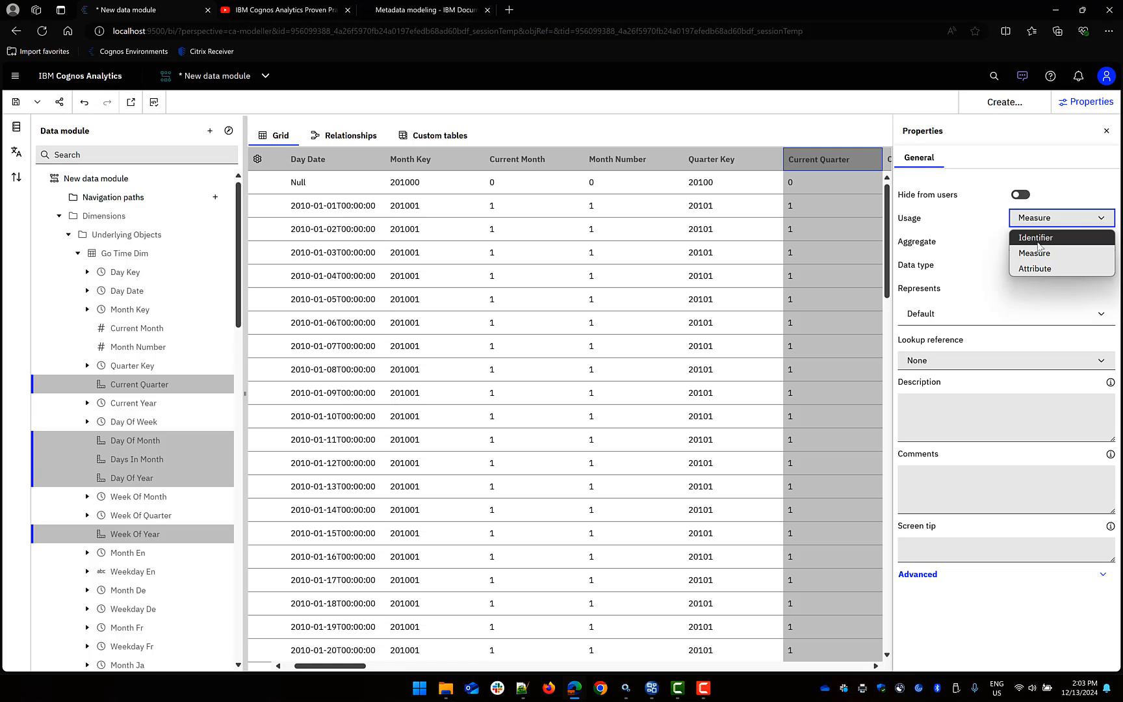
{"action": "left_click", "coordinate": [1037, 268]}
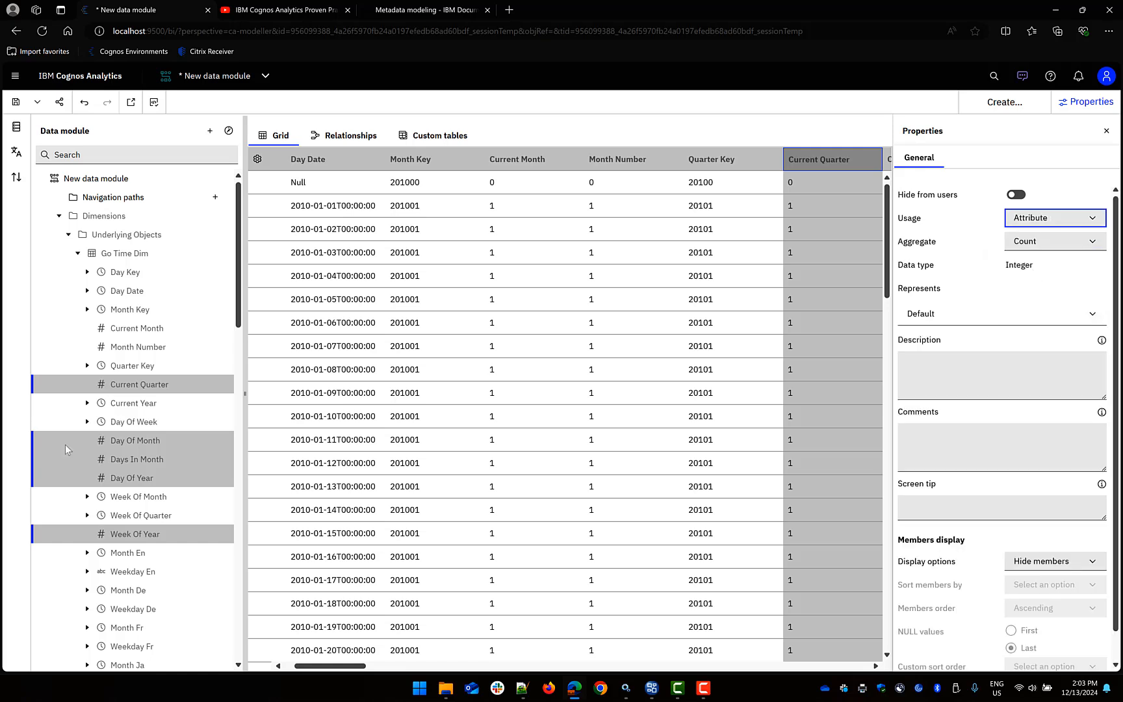
Examine the Month Key members and the properties of the Day Date and Day Key columns in Go Time Dim.
{"action": "left_click", "coordinate": [87, 309]}
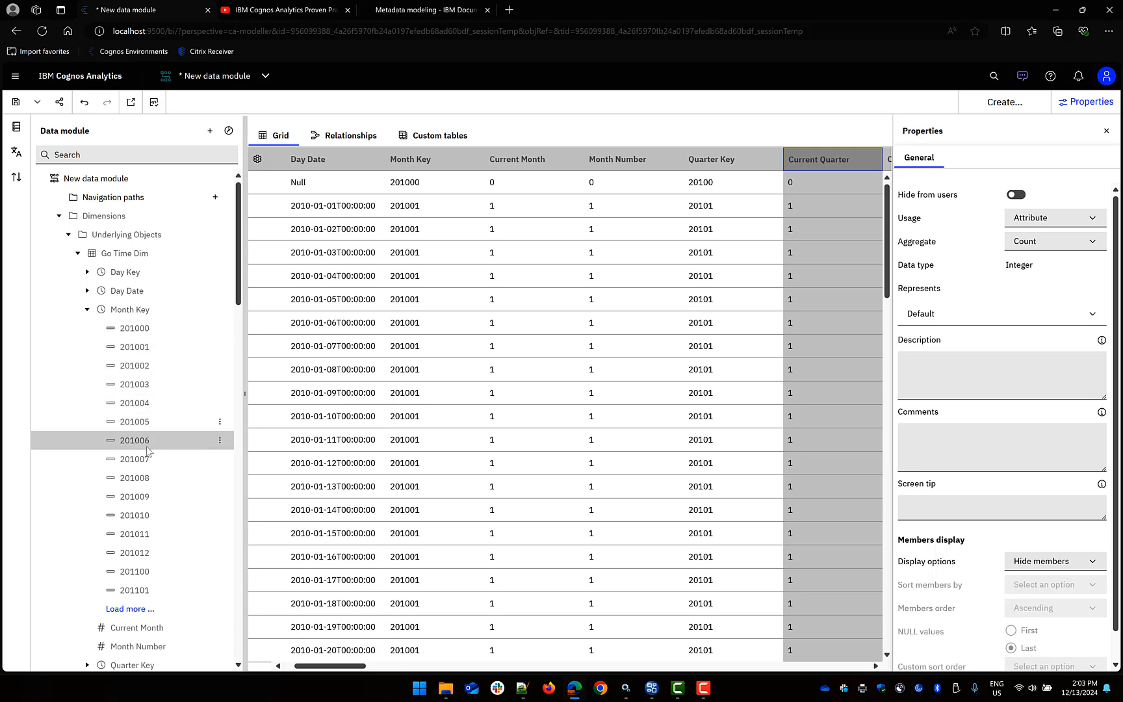
{"action": "left_click", "coordinate": [87, 310]}
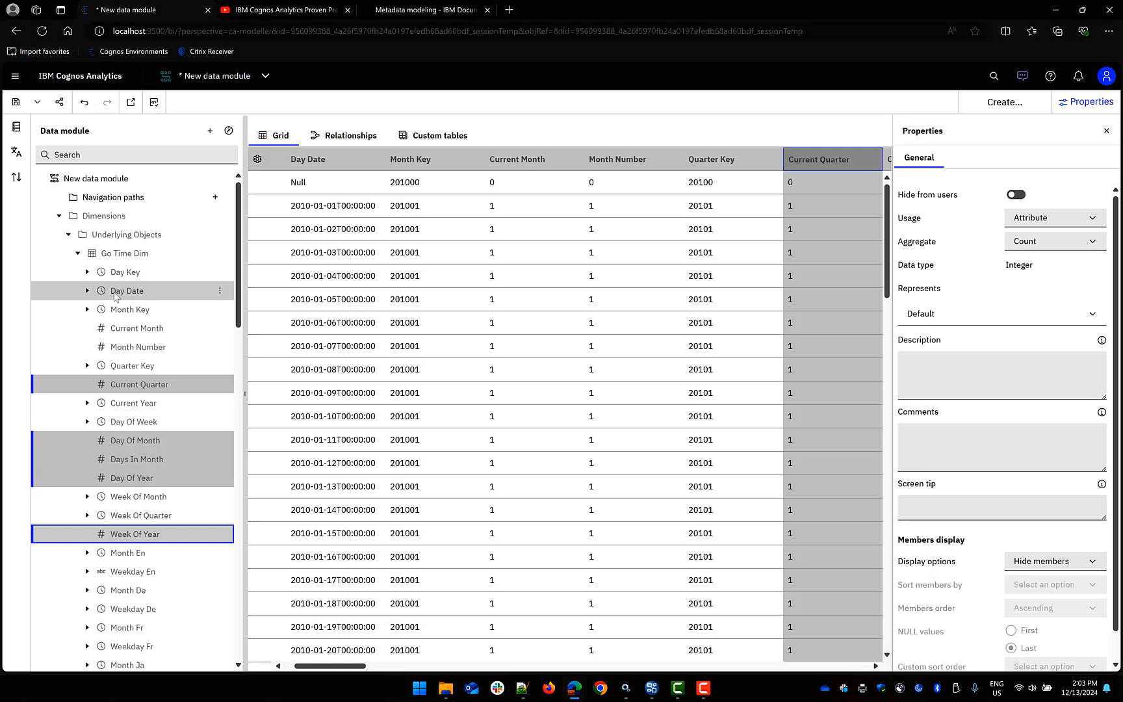
{"action": "left_click", "coordinate": [151, 290]}
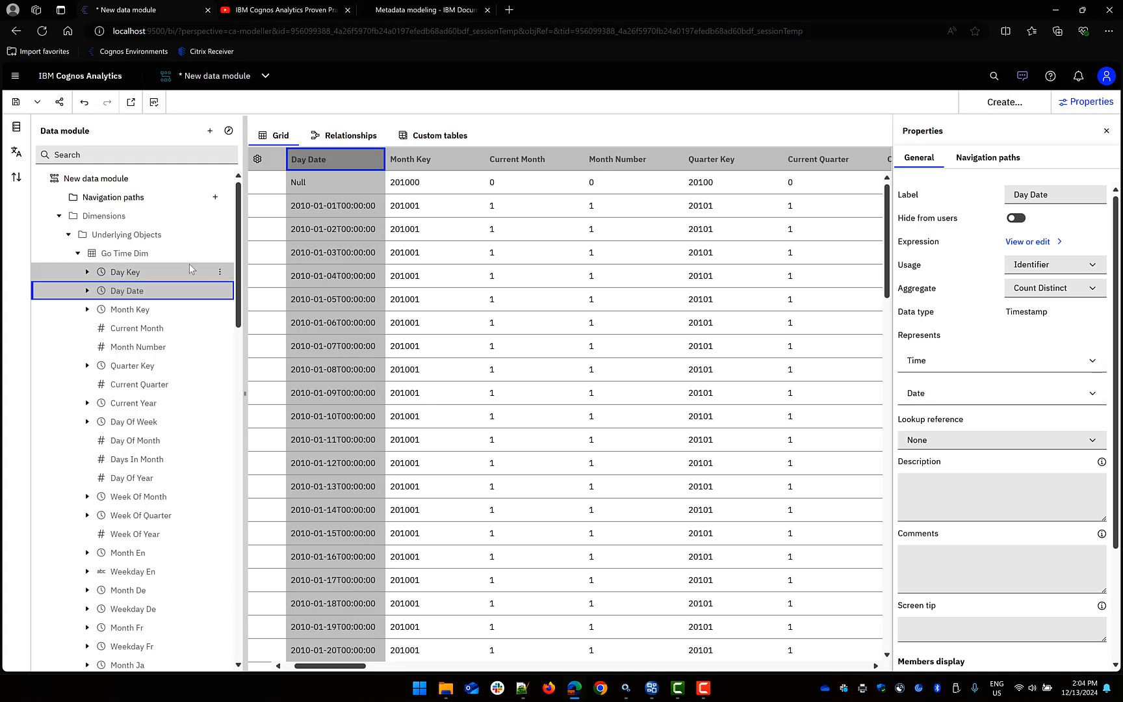
{"action": "left_click", "coordinate": [167, 273]}
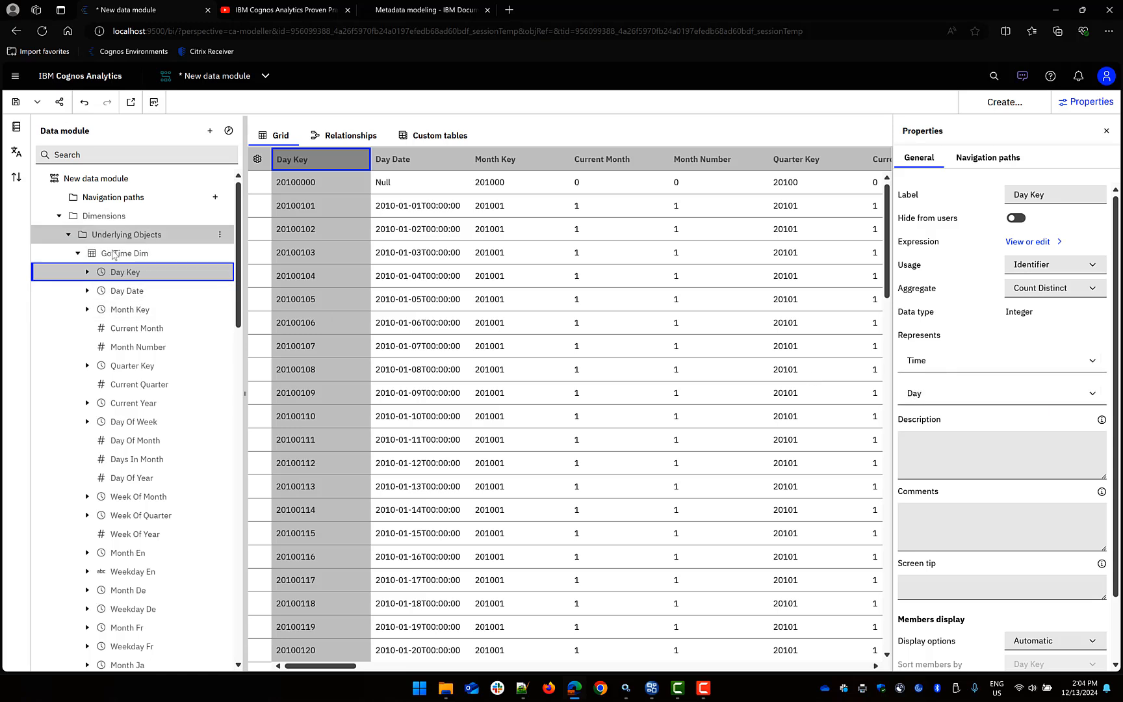
Remove the language columns Month De through Weekday Tr from the Go Time Dim table.
{"action": "scroll", "coordinate": [161, 334], "scroll_direction": "down", "scroll_amount": 3}
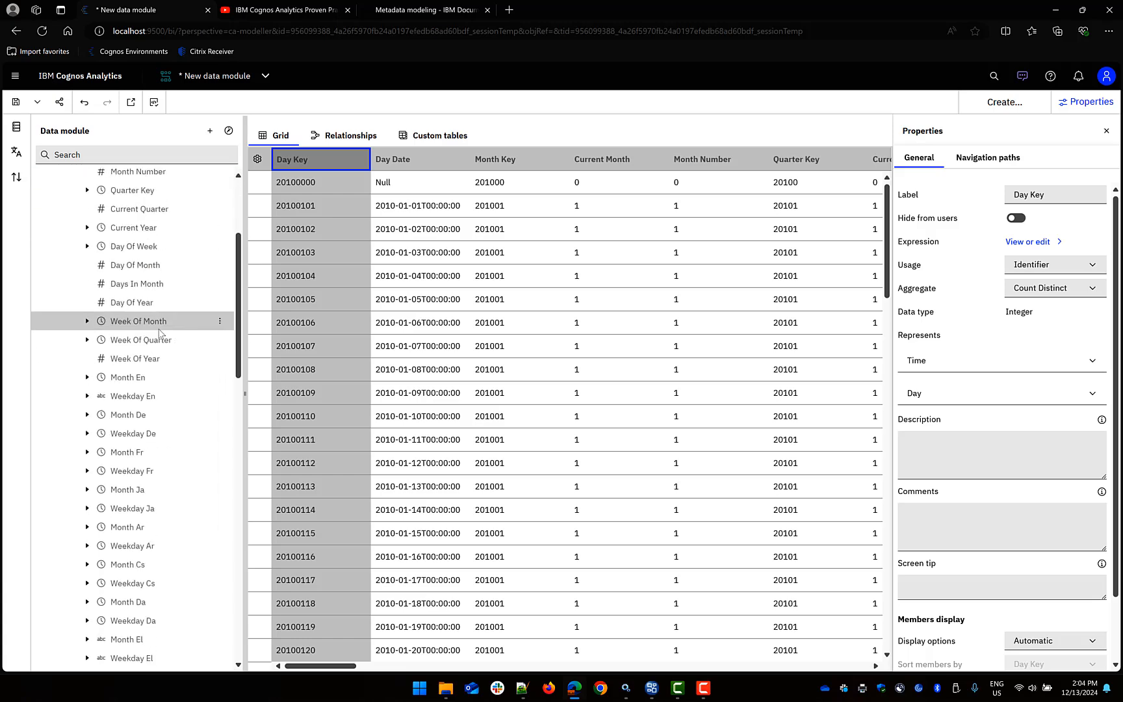
{"action": "left_click", "coordinate": [161, 398]}
{"action": "left_click", "coordinate": [153, 414]}
{"action": "scroll", "coordinate": [168, 423], "scroll_direction": "down", "scroll_amount": 1}
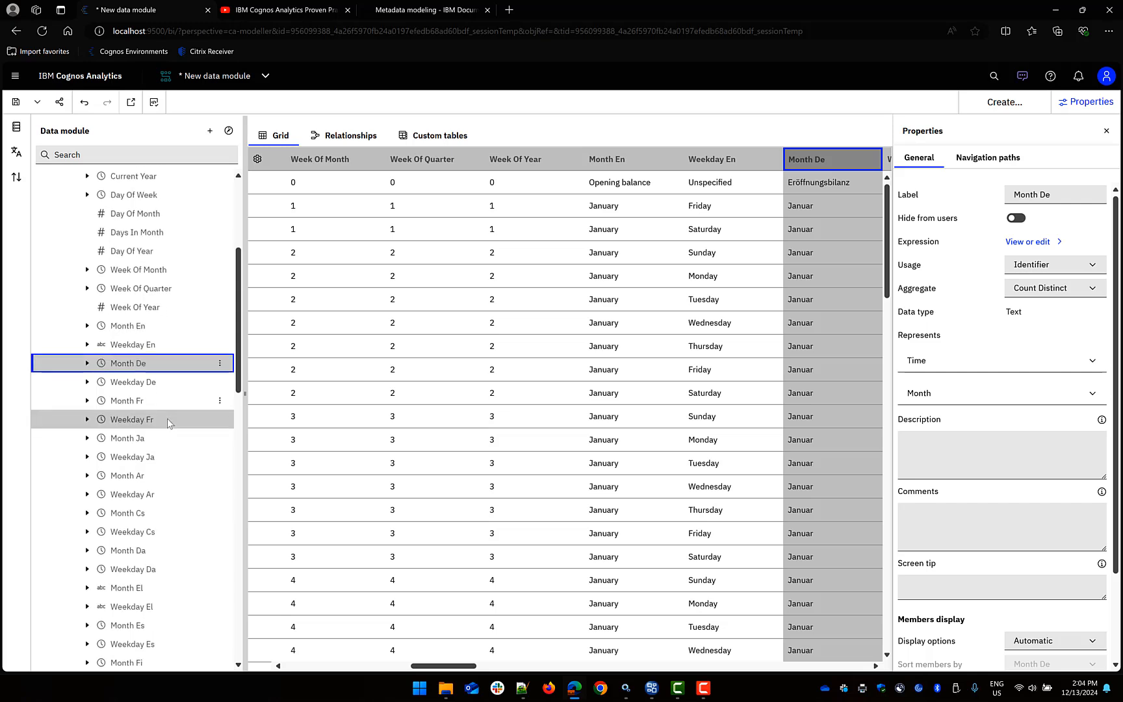
{"action": "scroll", "coordinate": [168, 423], "scroll_direction": "down", "scroll_amount": 9}
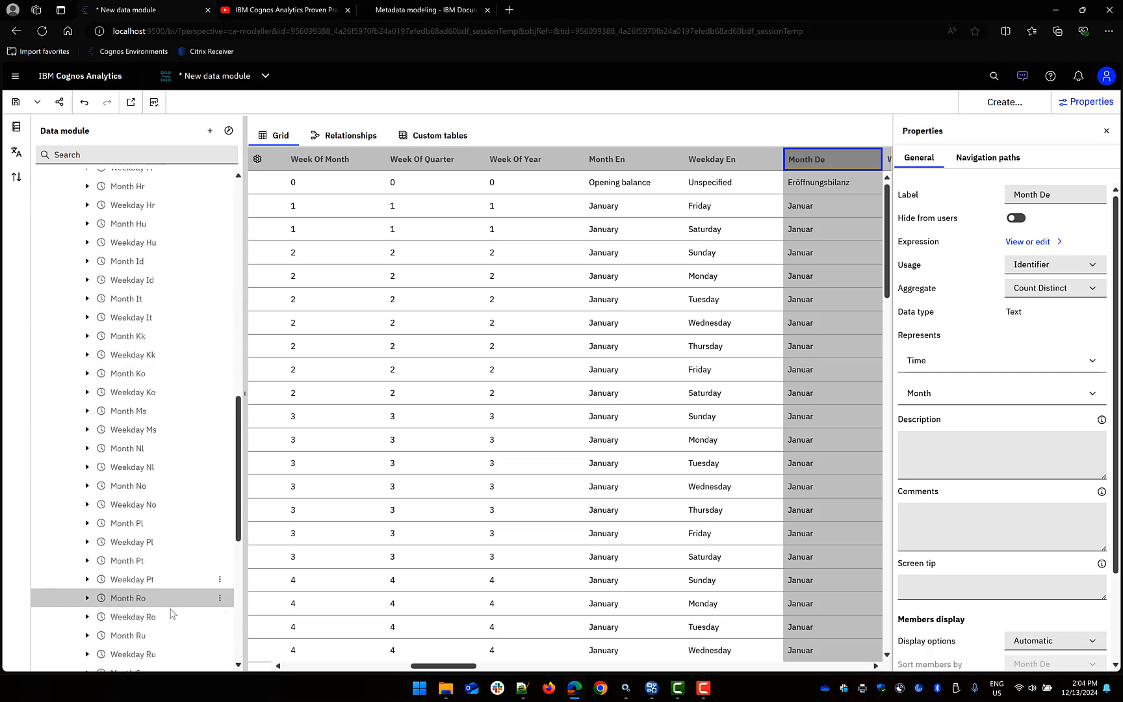
{"action": "scroll", "coordinate": [170, 606], "scroll_direction": "down", "scroll_amount": 10}
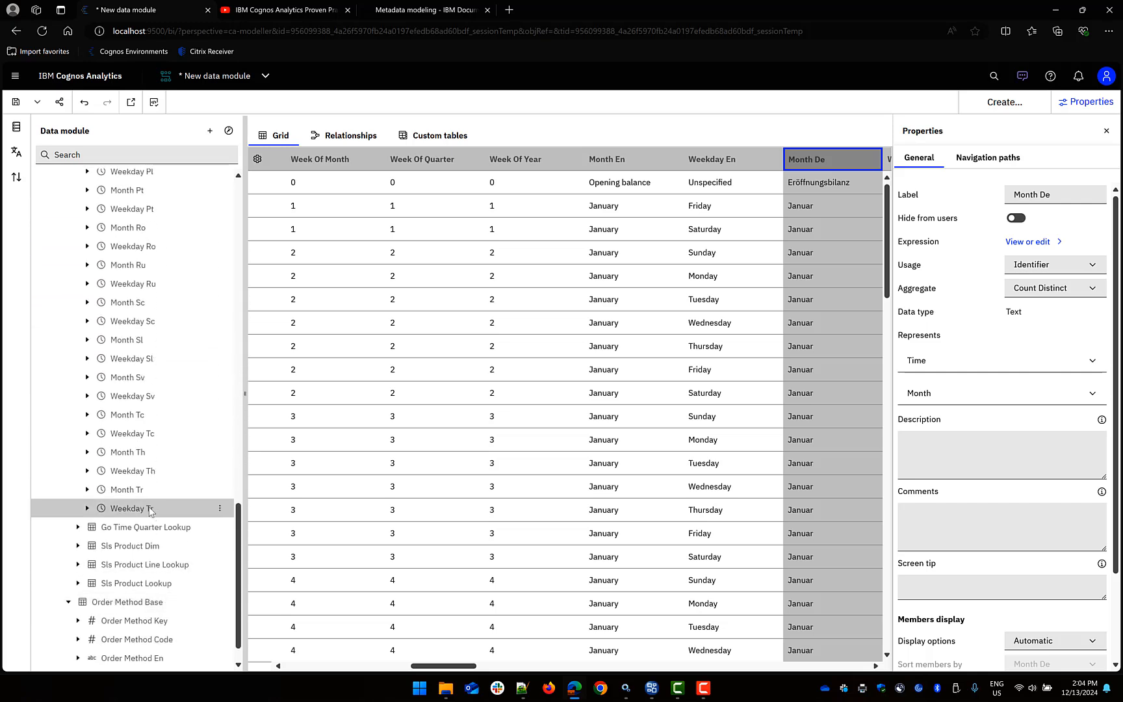
{"action": "left_click", "coordinate": [150, 512], "text": "shift"}
{"action": "right_click", "coordinate": [154, 512]}
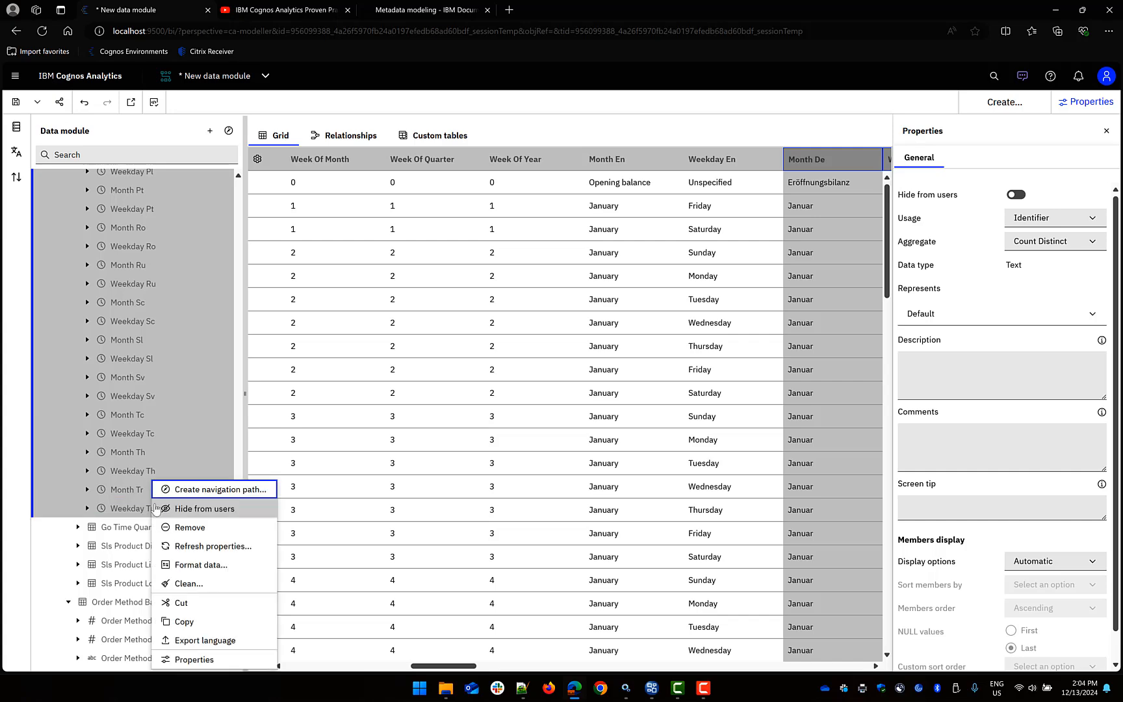
{"action": "left_click", "coordinate": [198, 530]}
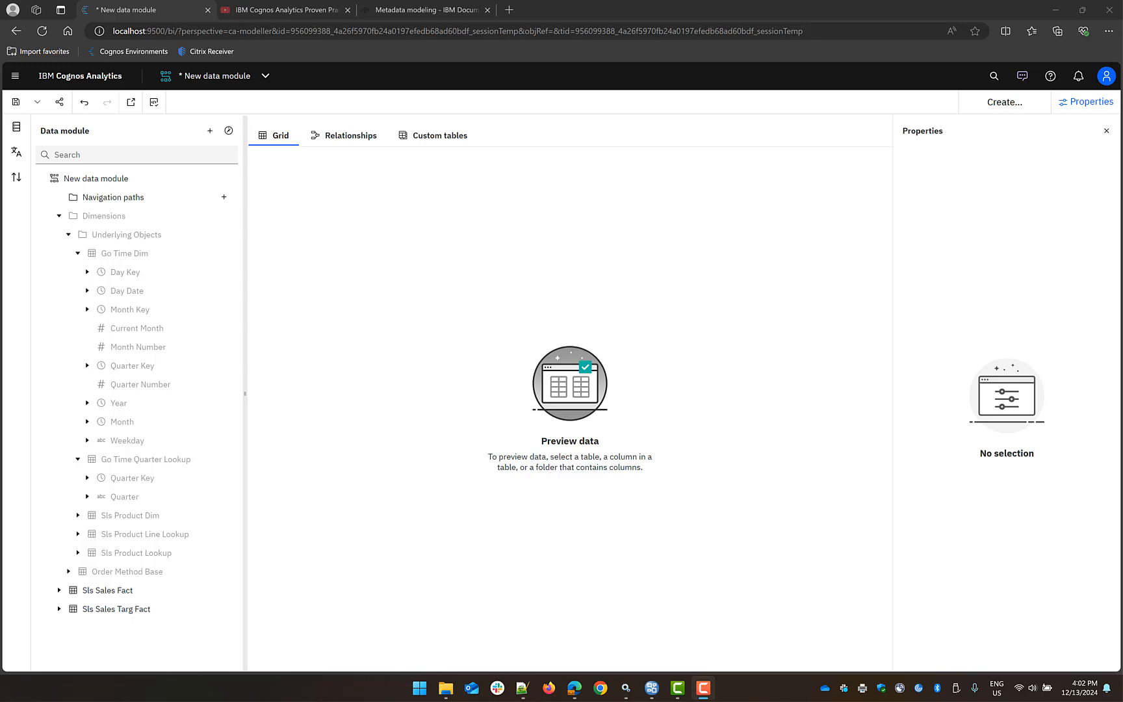
Review the Sls Product Dim columns and the Month Key members, and collapse the expanded tables in the Underlying Objects folder.
{"action": "left_click", "coordinate": [78, 515]}
{"action": "scroll", "coordinate": [120, 454], "scroll_direction": "down", "scroll_amount": 3}
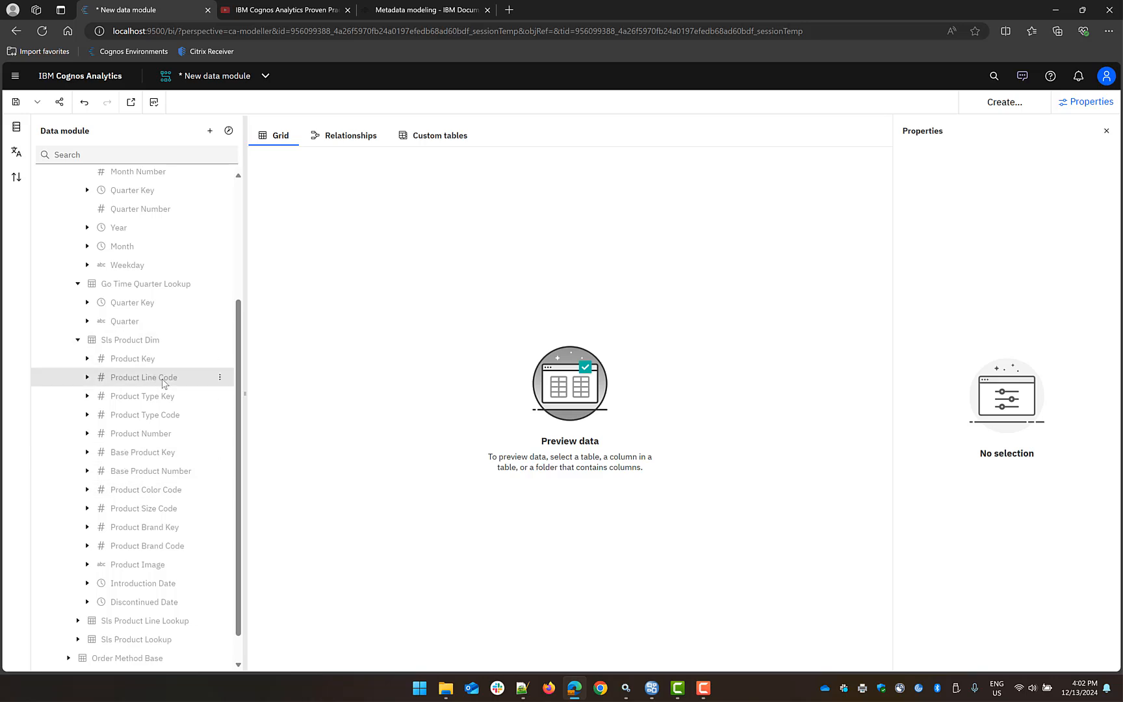
{"action": "scroll", "coordinate": [156, 512], "scroll_direction": "down", "scroll_amount": 1}
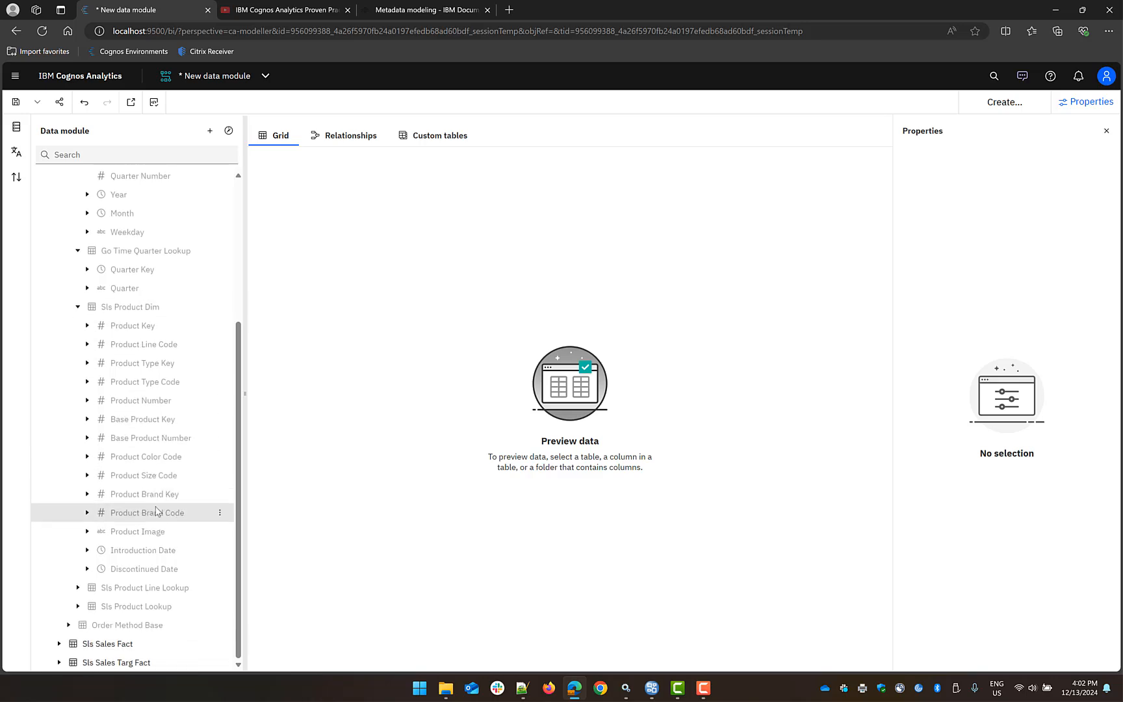
{"action": "scroll", "coordinate": [154, 510], "scroll_direction": "up", "scroll_amount": 4}
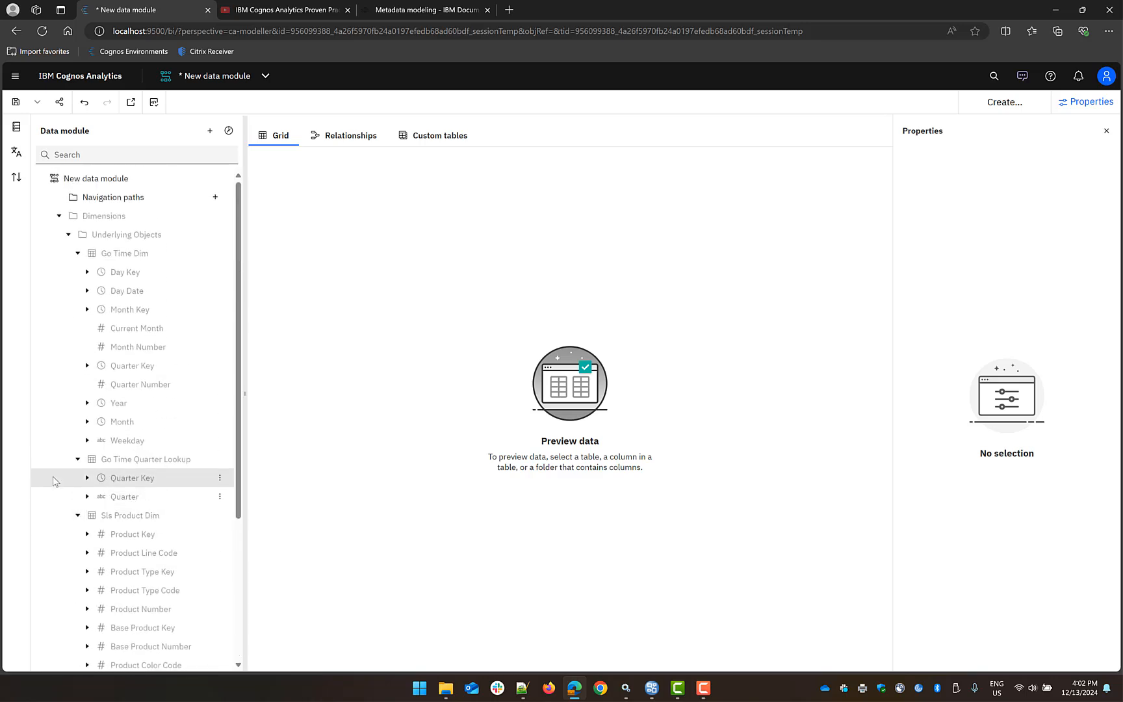
{"action": "left_click", "coordinate": [77, 514]}
{"action": "left_click", "coordinate": [77, 459]}
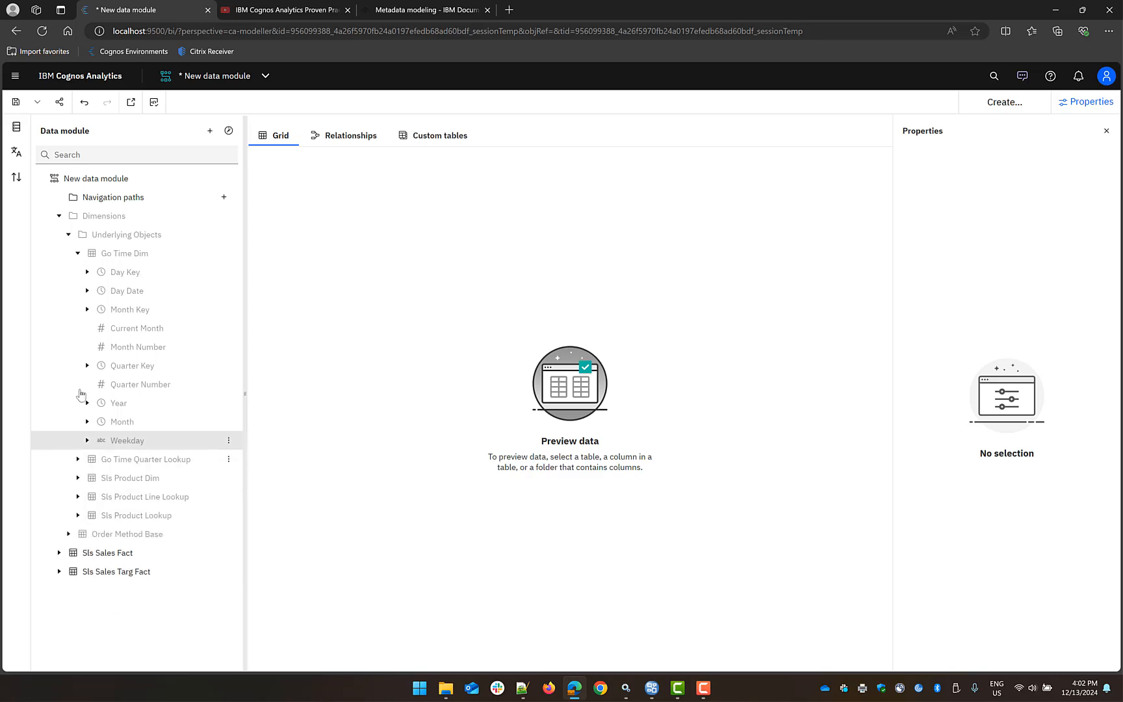
{"action": "left_click", "coordinate": [86, 310]}
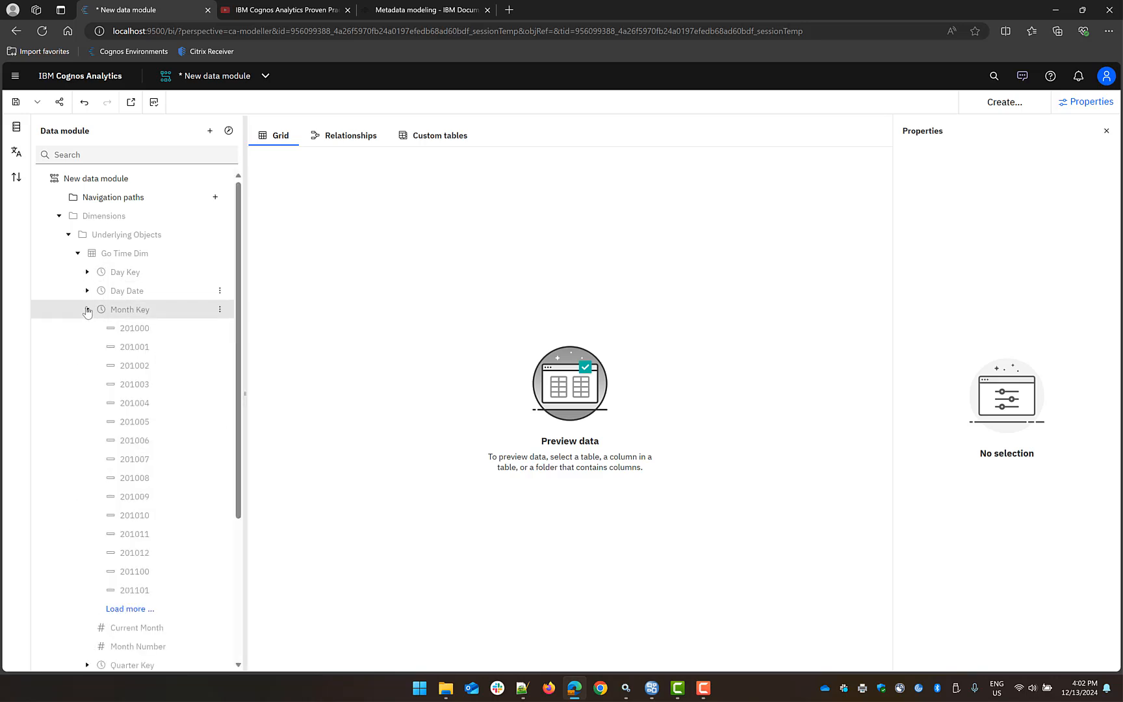
{"action": "left_click", "coordinate": [87, 310]}
{"action": "left_click", "coordinate": [78, 255]}
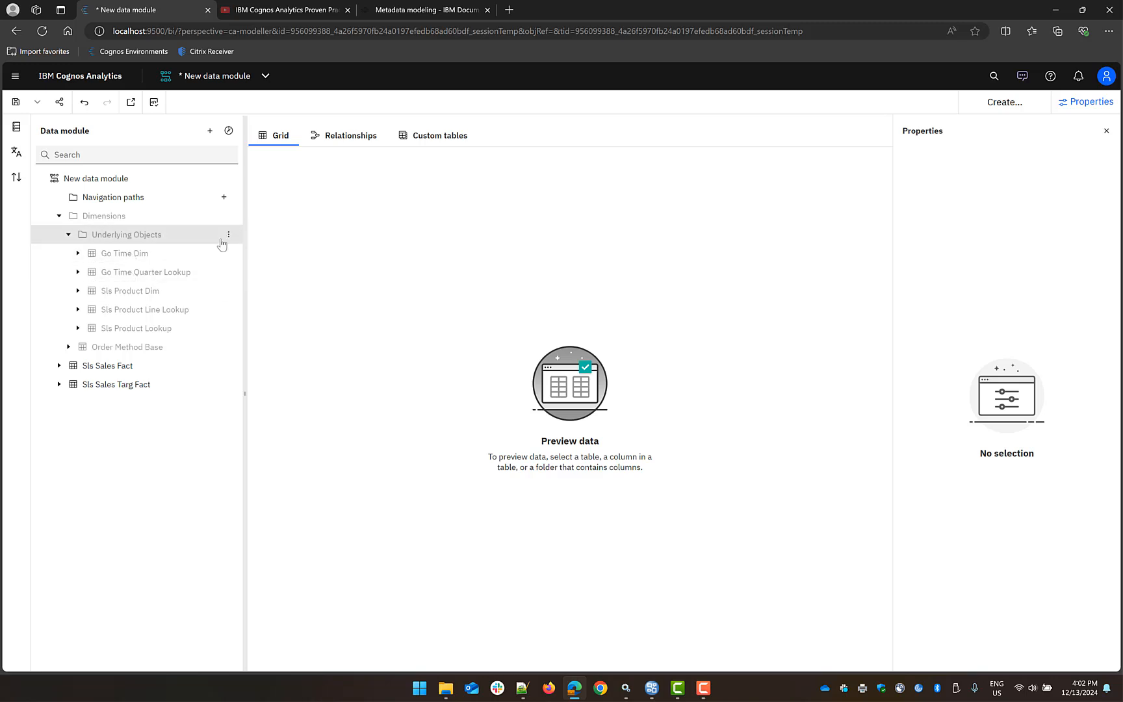
Start a new view of tables from the Underlying Objects folder, keeping only Go Time Dim and Go Time Quarter Lookup selected.
{"action": "left_click", "coordinate": [227, 234]}
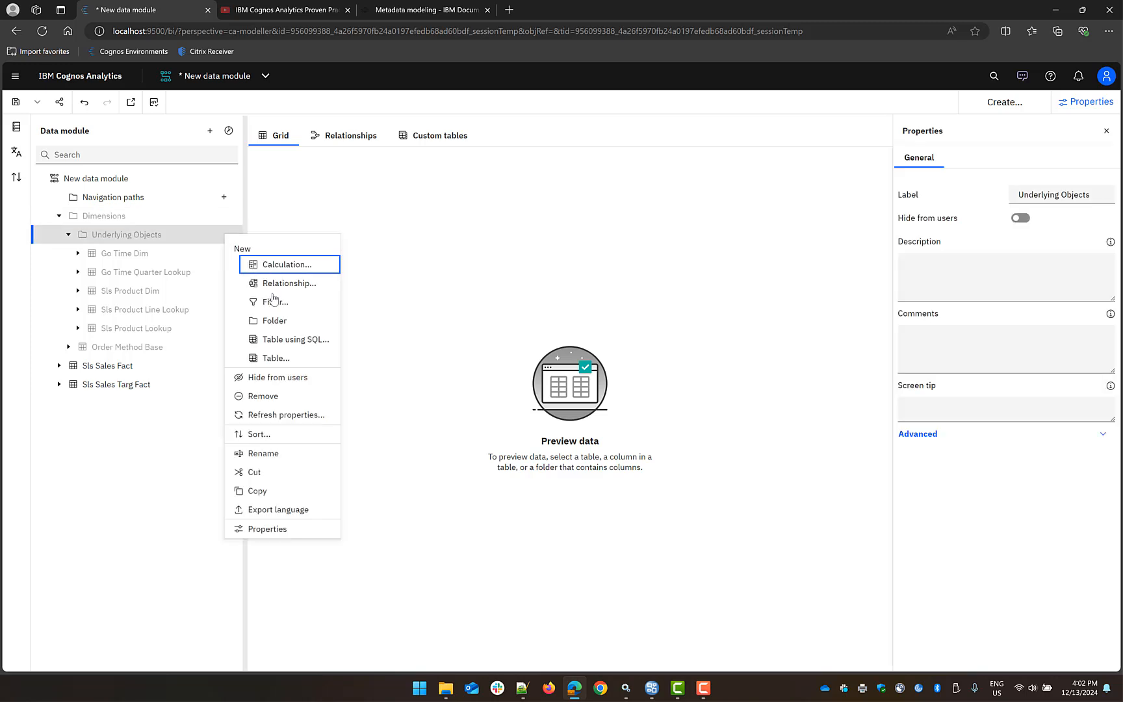
{"action": "left_click", "coordinate": [284, 358]}
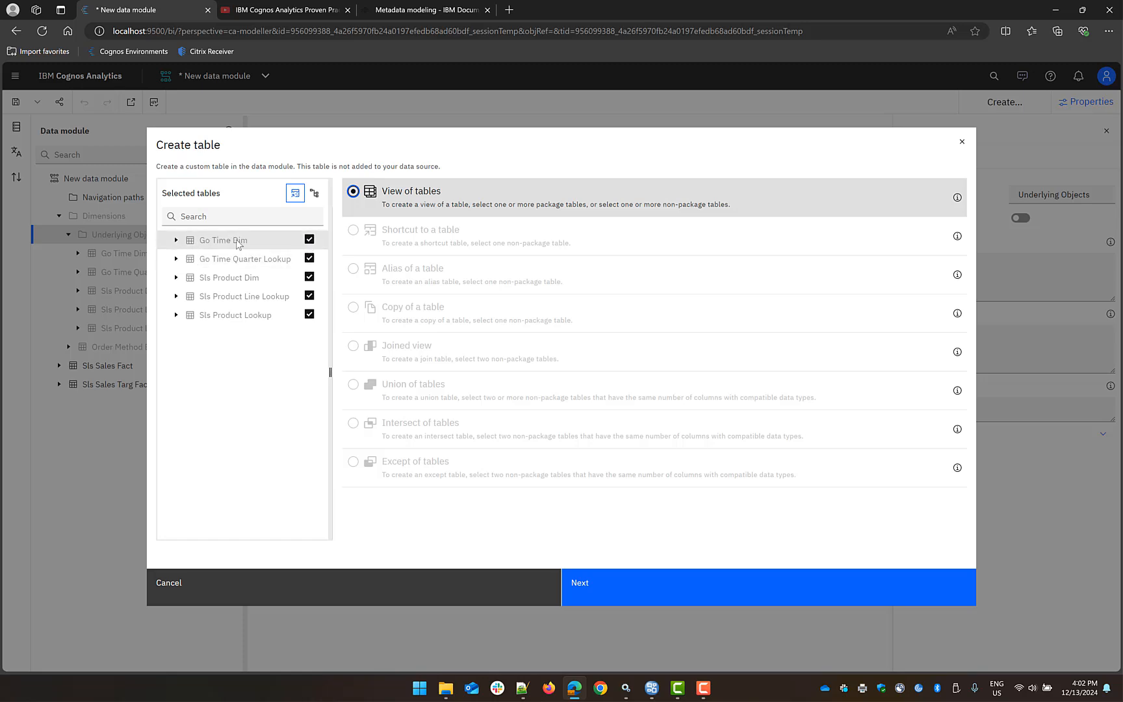
{"action": "left_click", "coordinate": [309, 277]}
{"action": "left_click", "coordinate": [310, 297]}
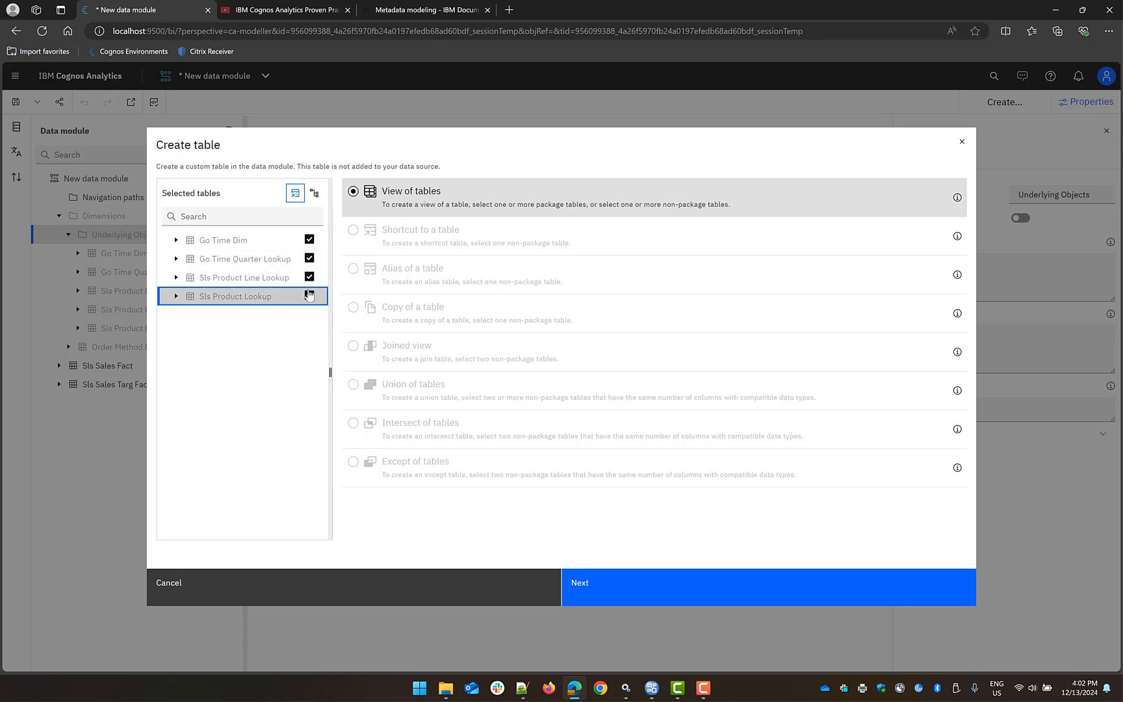
{"action": "left_click", "coordinate": [310, 277]}
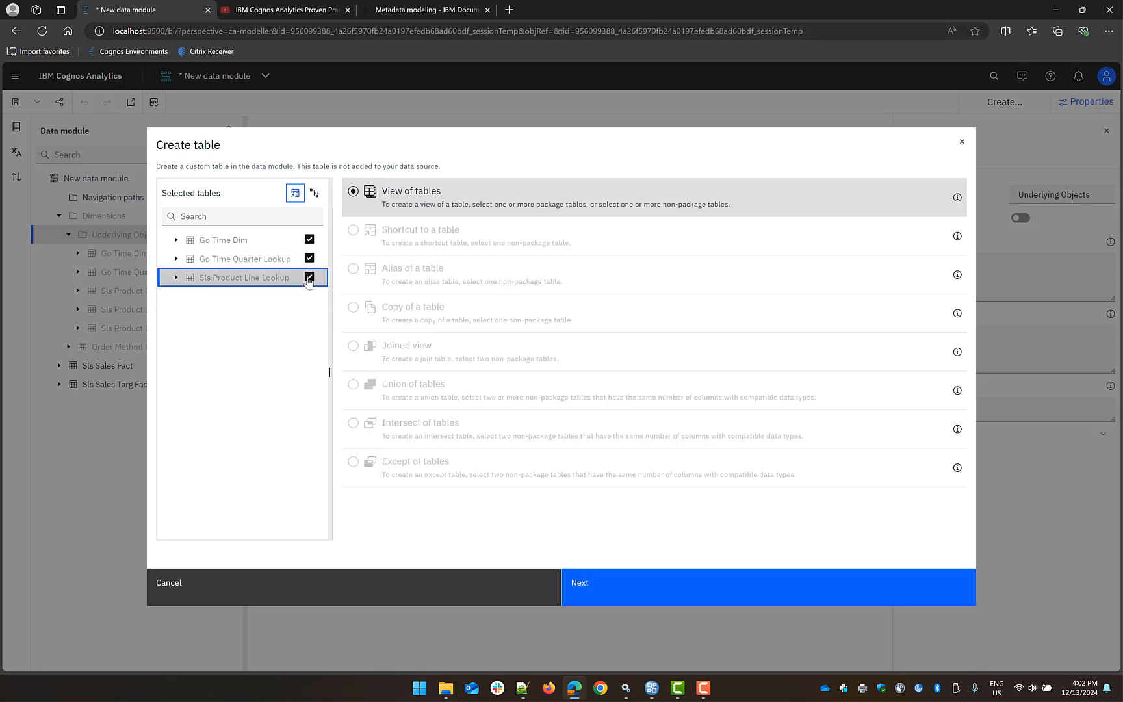
{"action": "left_click", "coordinate": [595, 595]}
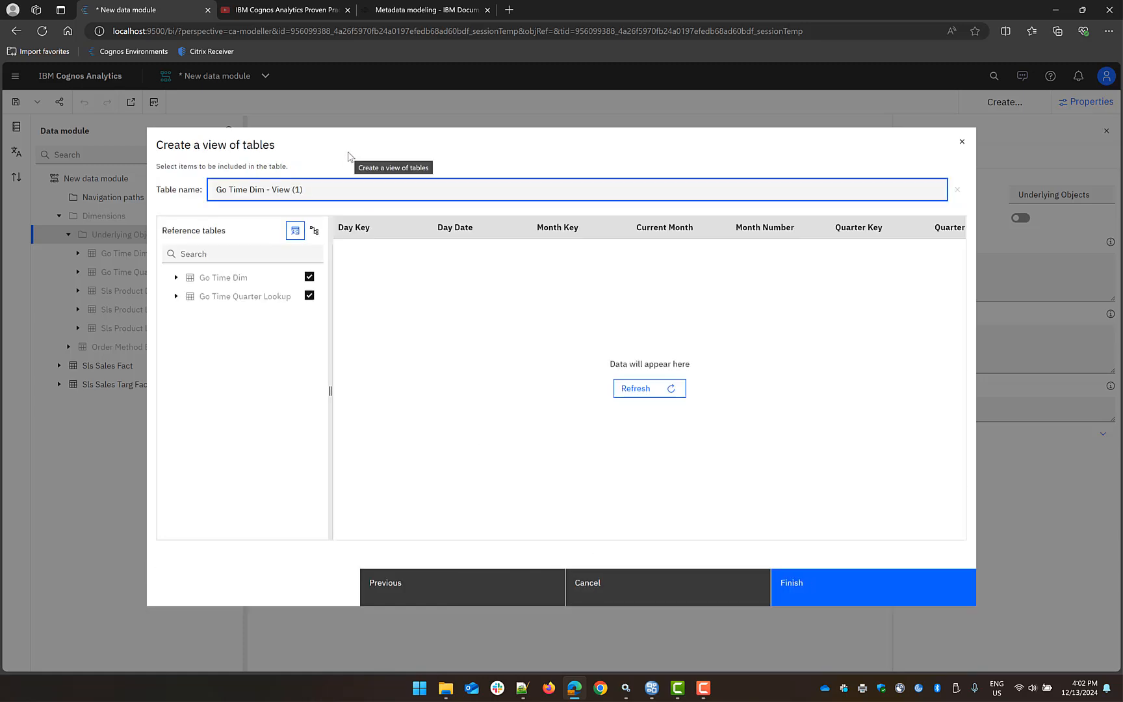
Name the view of tables Time Base and finish creating it.
{"action": "key", "text": "BackSpace"}
{"action": "key", "text": "BackSpace"}
{"action": "key", "text": "BackSpace"}
{"action": "key", "text": "BackSpace"}
{"action": "key", "text": "BackSpace"}
{"action": "key", "text": "BackSpace"}
{"action": "key", "text": "BackSpace"}
{"action": "key", "text": "BackSpace"}
{"action": "key", "text": "BackSpace"}
{"action": "key", "text": "BackSpace"}
{"action": "key", "text": "BackSpace"}
{"action": "key", "text": "BackSpace"}
{"action": "key", "text": "BackSpace"}
{"action": "key", "text": "BackSpace"}
{"action": "key", "text": "BackSpace"}
{"action": "key", "text": "BackSpace"}
{"action": "key", "text": "BackSpace"}
{"action": "key", "text": "BackSpace"}
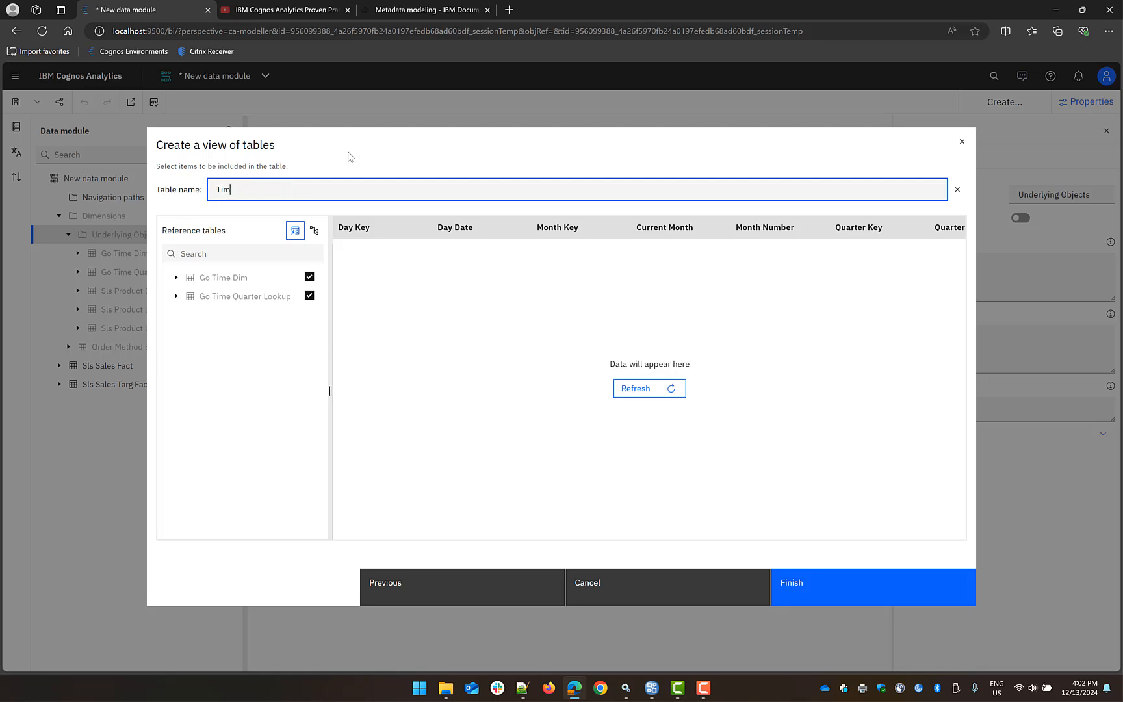
{"action": "type", "text": "Time Base"}
{"action": "left_click", "coordinate": [829, 603]}
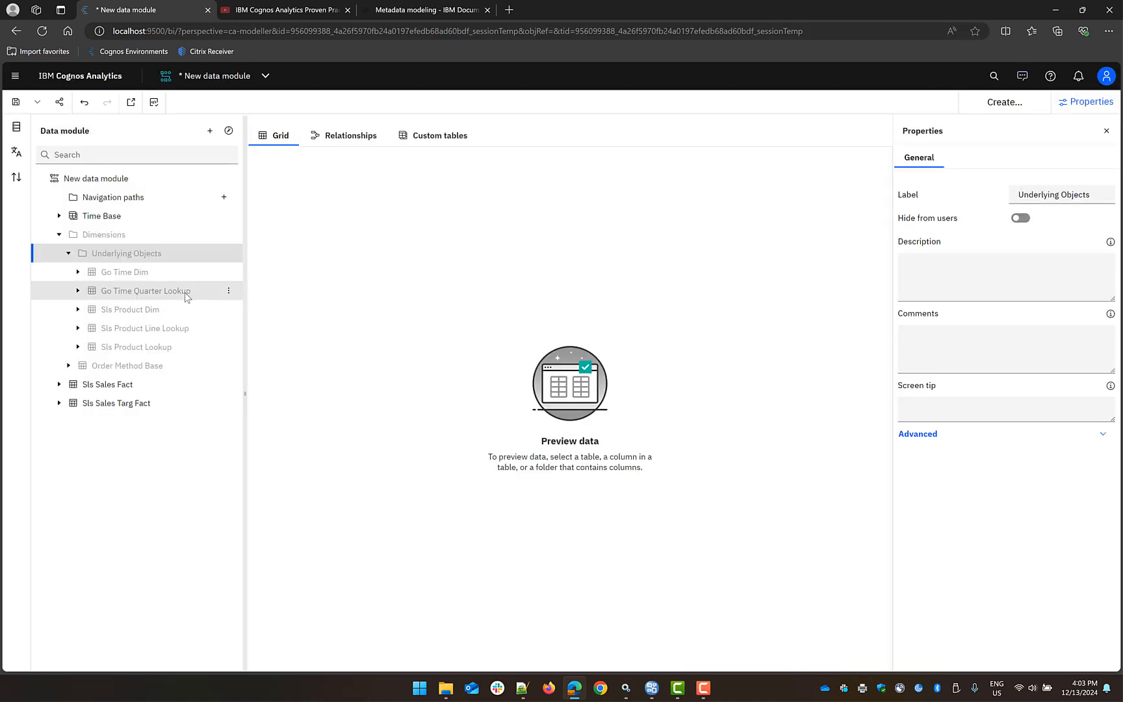
Move the Time Base table into the Dimensions folder, and place the Underlying Objects folder above it, collapsed.
{"action": "left_click", "coordinate": [97, 216]}
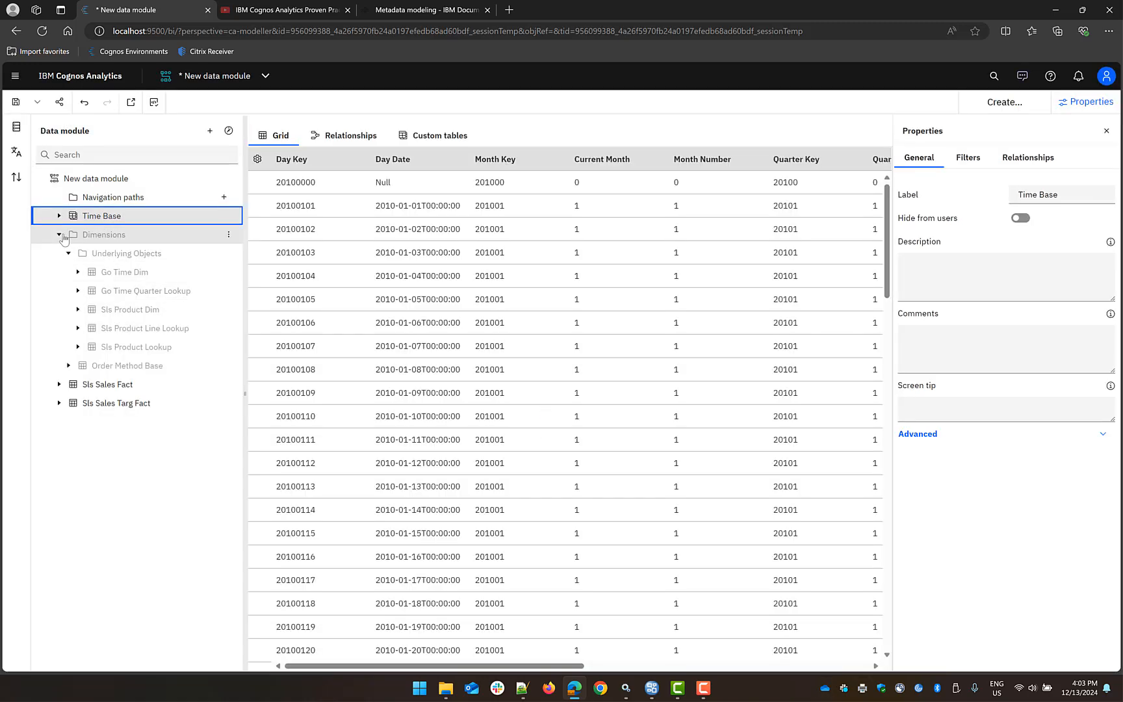
{"action": "left_click", "coordinate": [60, 235]}
{"action": "left_click_drag", "start_coordinate": [91, 222], "coordinate": [103, 240]}
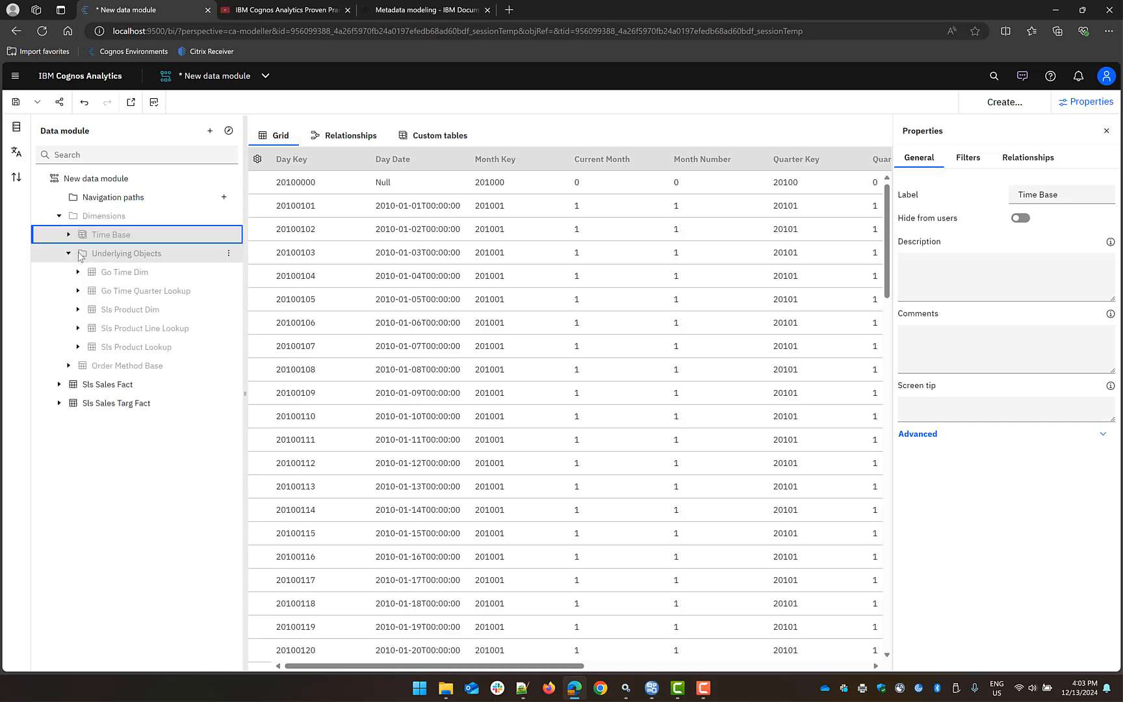
{"action": "left_click", "coordinate": [86, 255]}
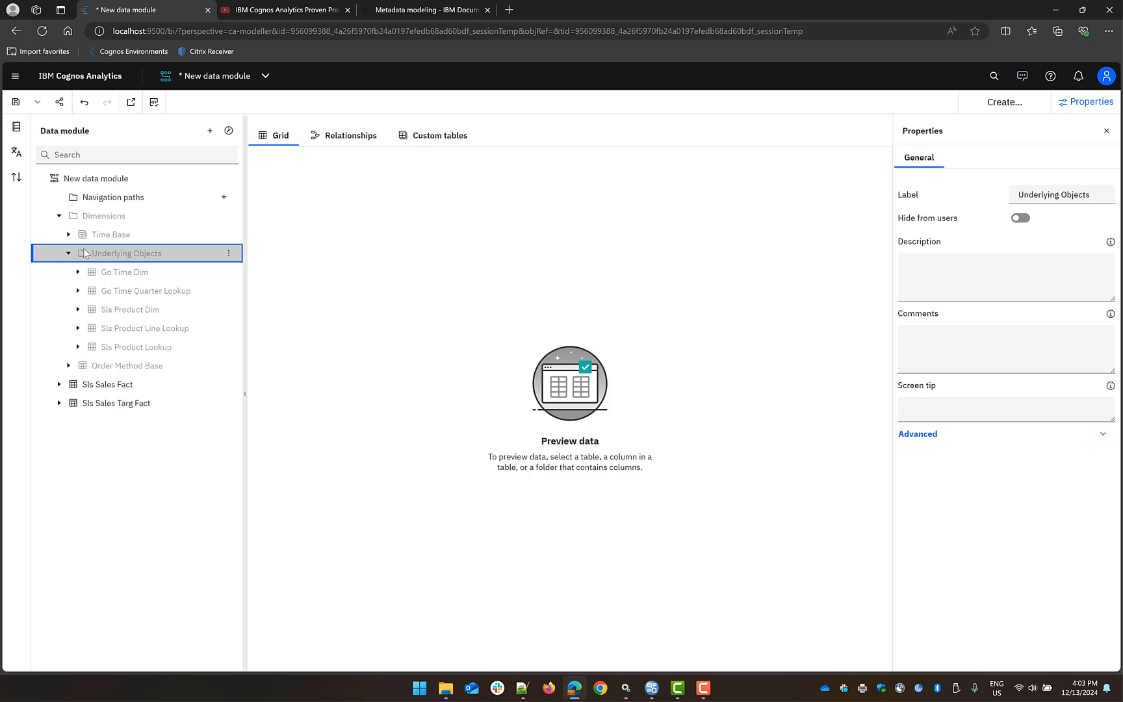
{"action": "left_click_drag", "start_coordinate": [85, 253], "coordinate": [72, 237]}
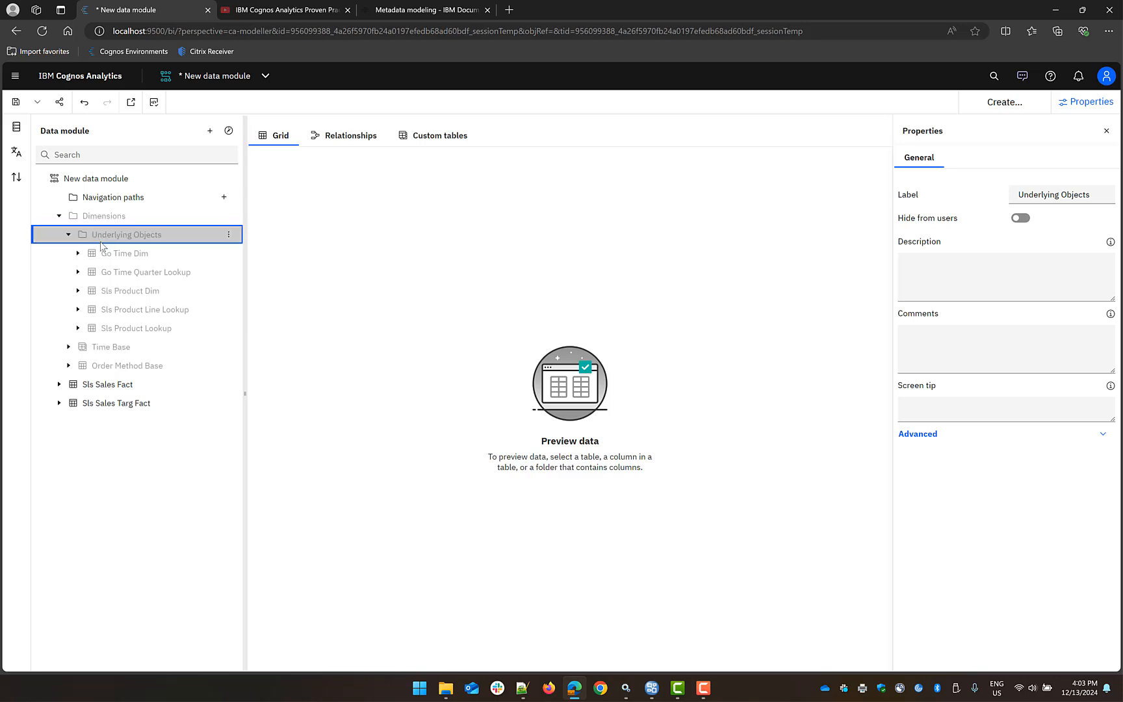
{"action": "left_click", "coordinate": [69, 235]}
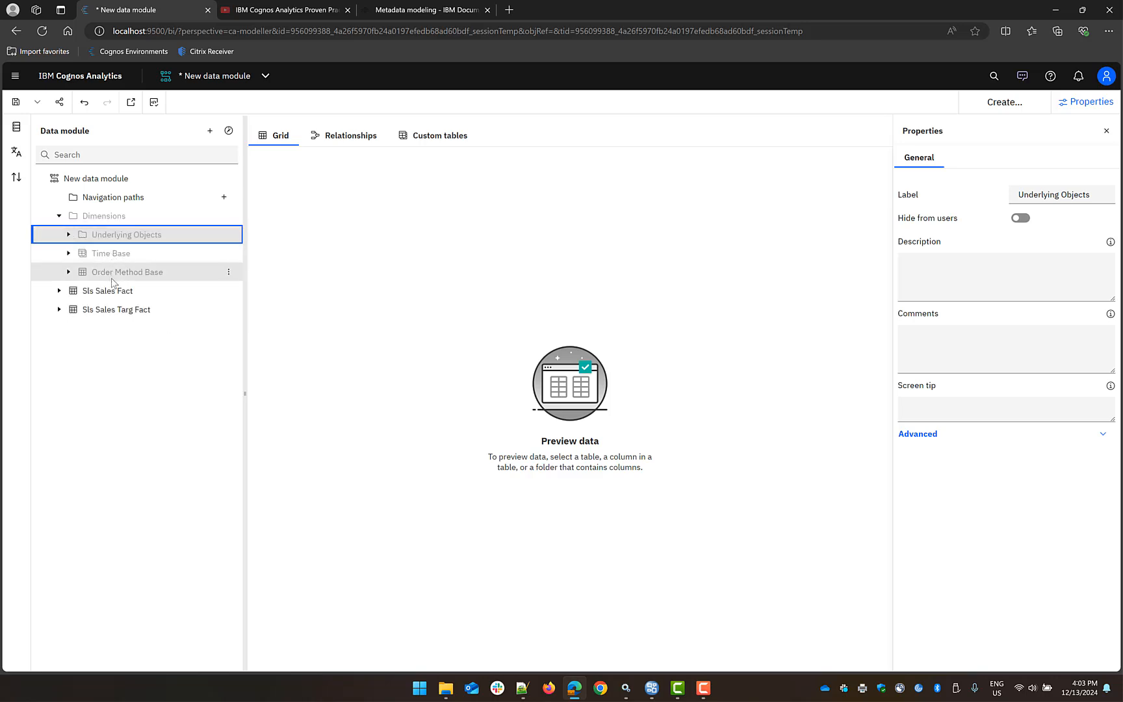
Move the Year column to the first position in the Time Base table.
{"action": "left_click", "coordinate": [96, 255]}
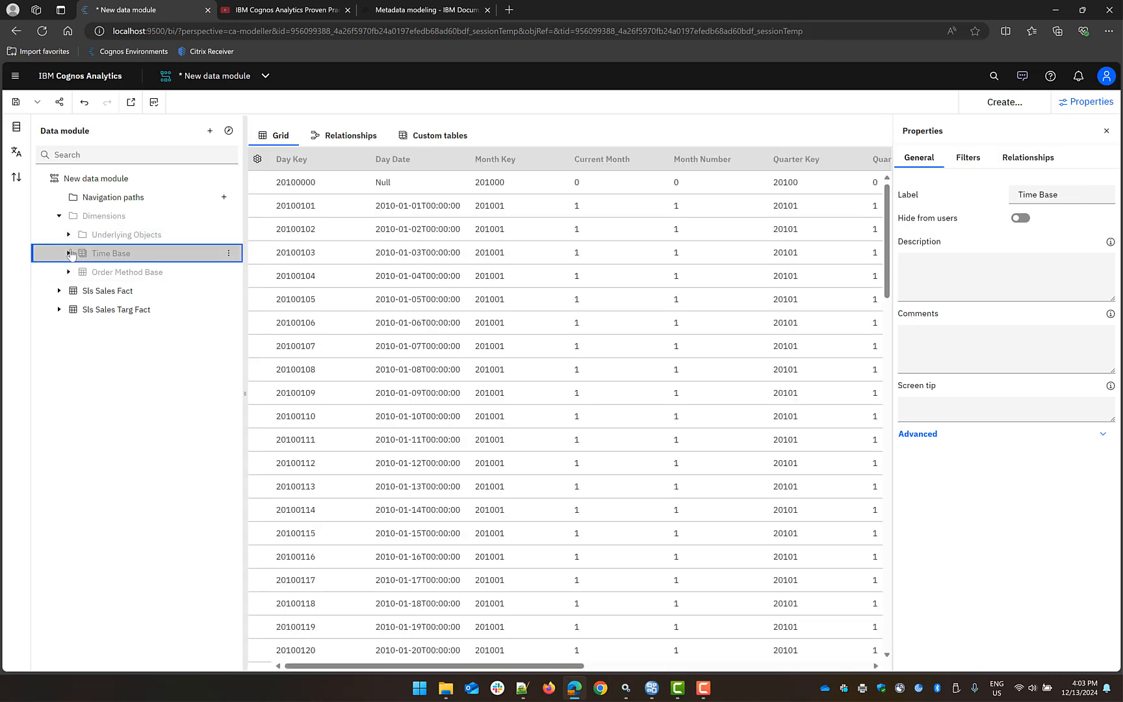
{"action": "left_click", "coordinate": [70, 254]}
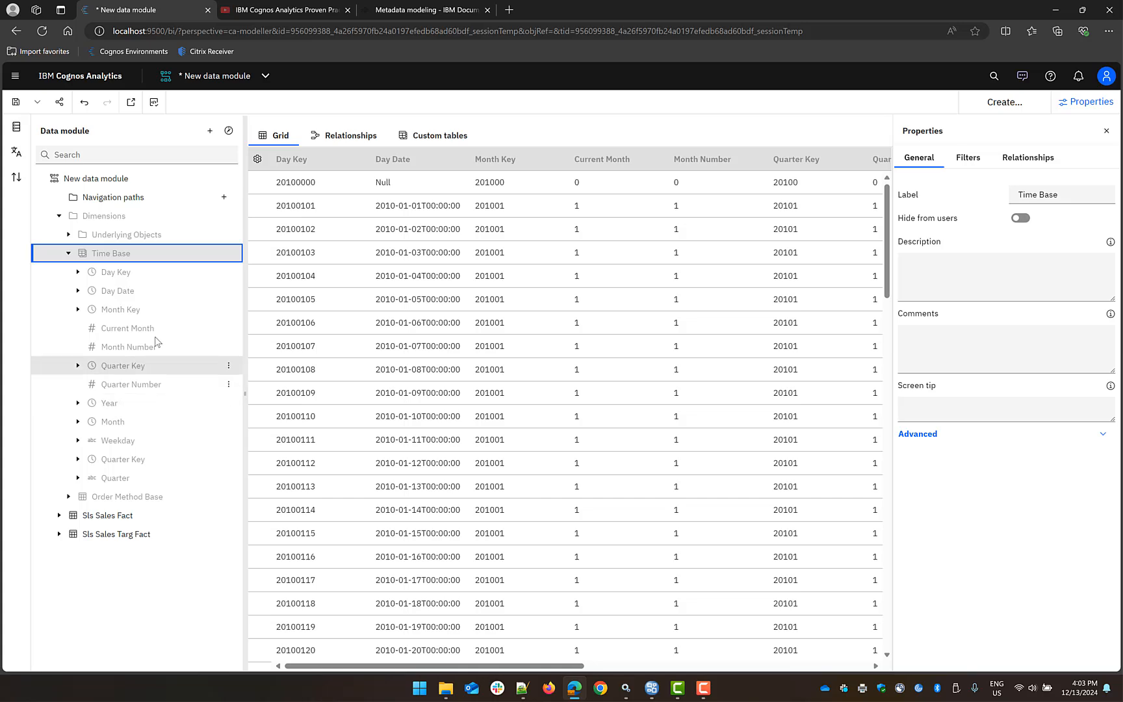
{"action": "left_click_drag", "start_coordinate": [129, 404], "coordinate": [137, 274]}
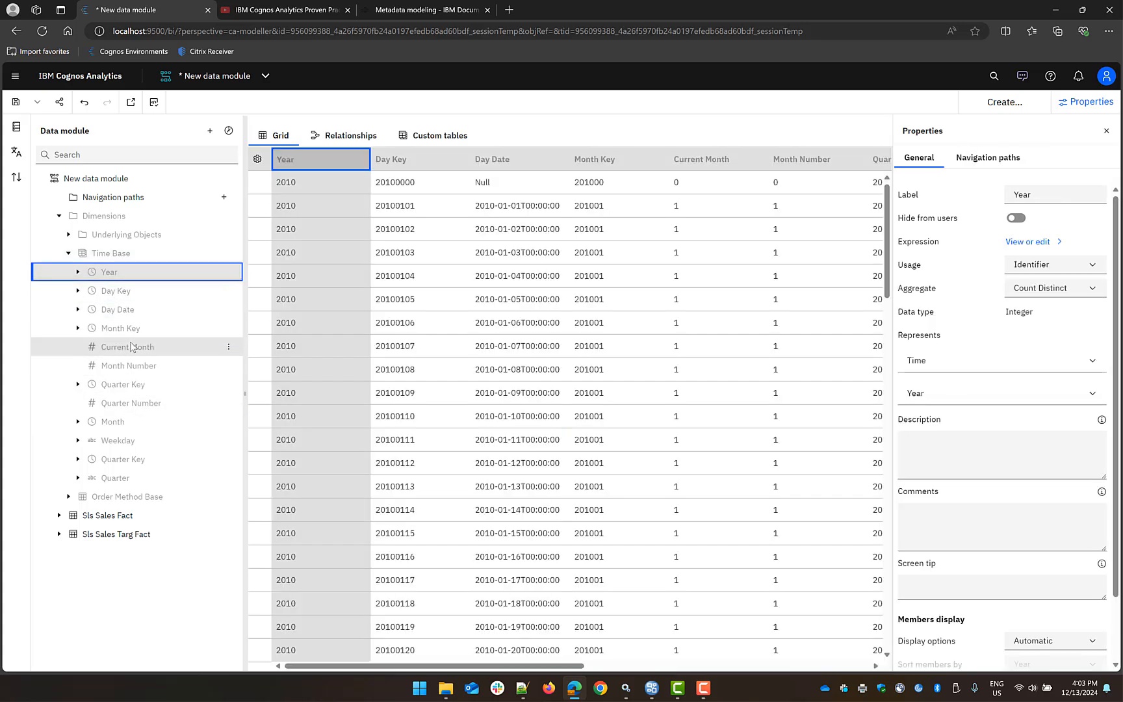
Move the first Quarter Key column directly below Year in the Time Base table.
{"action": "left_click_drag", "start_coordinate": [127, 387], "coordinate": [137, 283]}
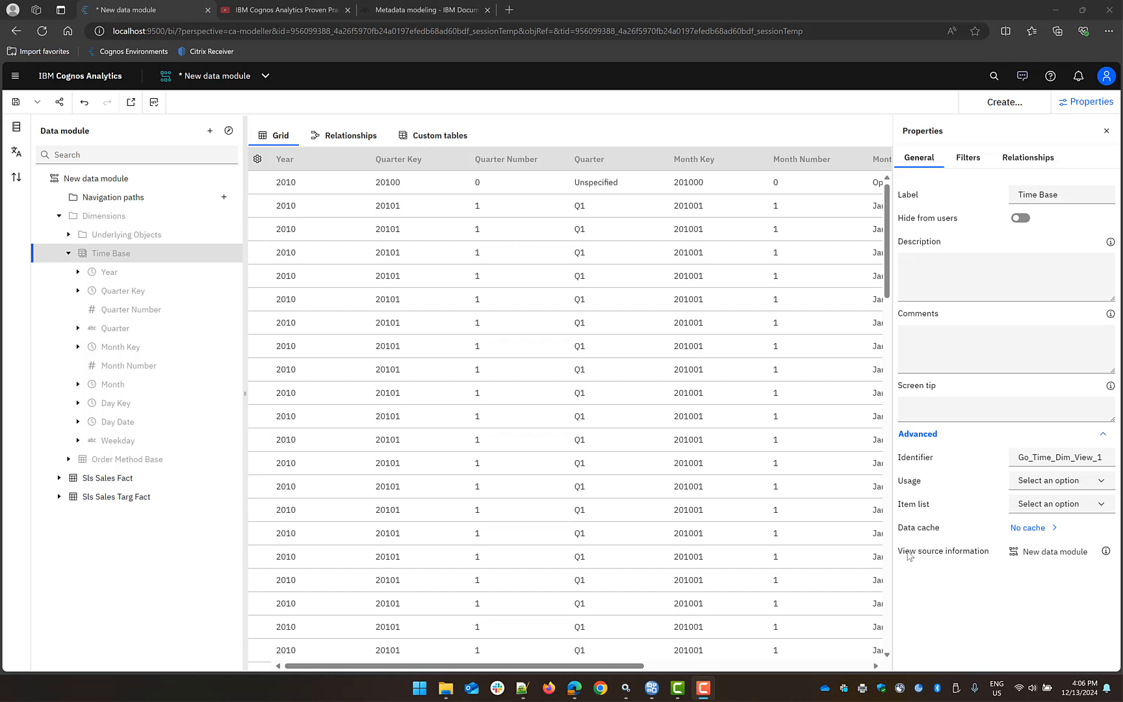
View the Time Base table's source information, and examine its IBM Query SQL, including the columns taken from the quarter lookup.
{"action": "left_click", "coordinate": [1105, 551]}
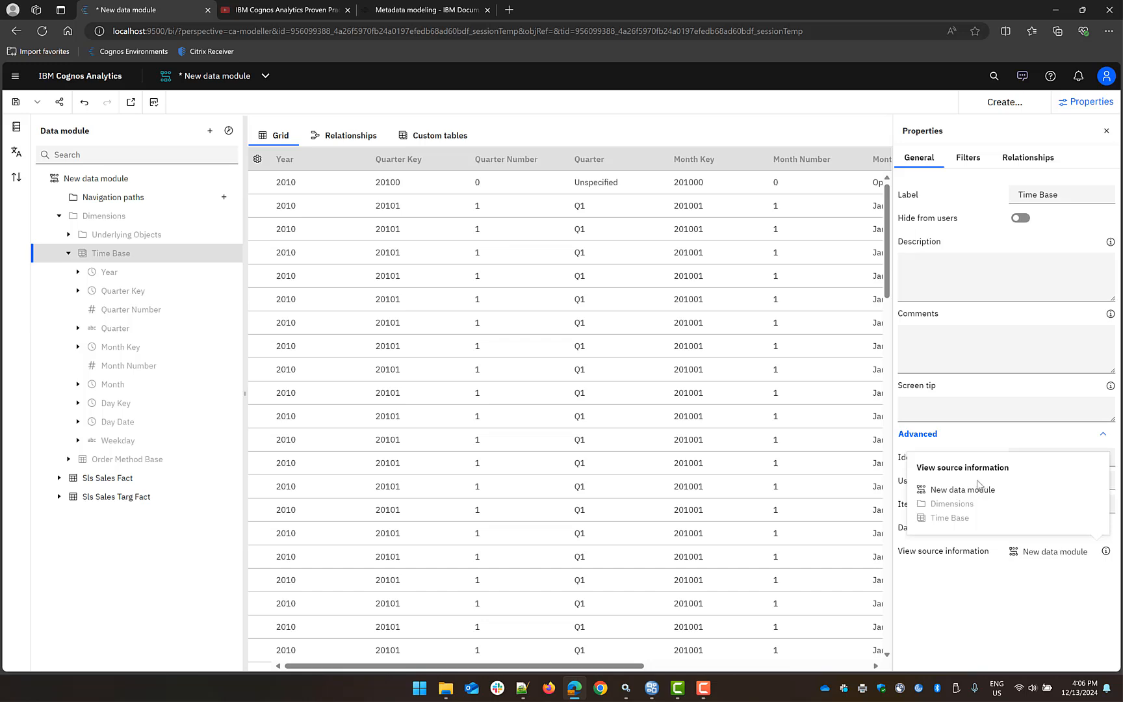
{"action": "left_click", "coordinate": [1100, 579]}
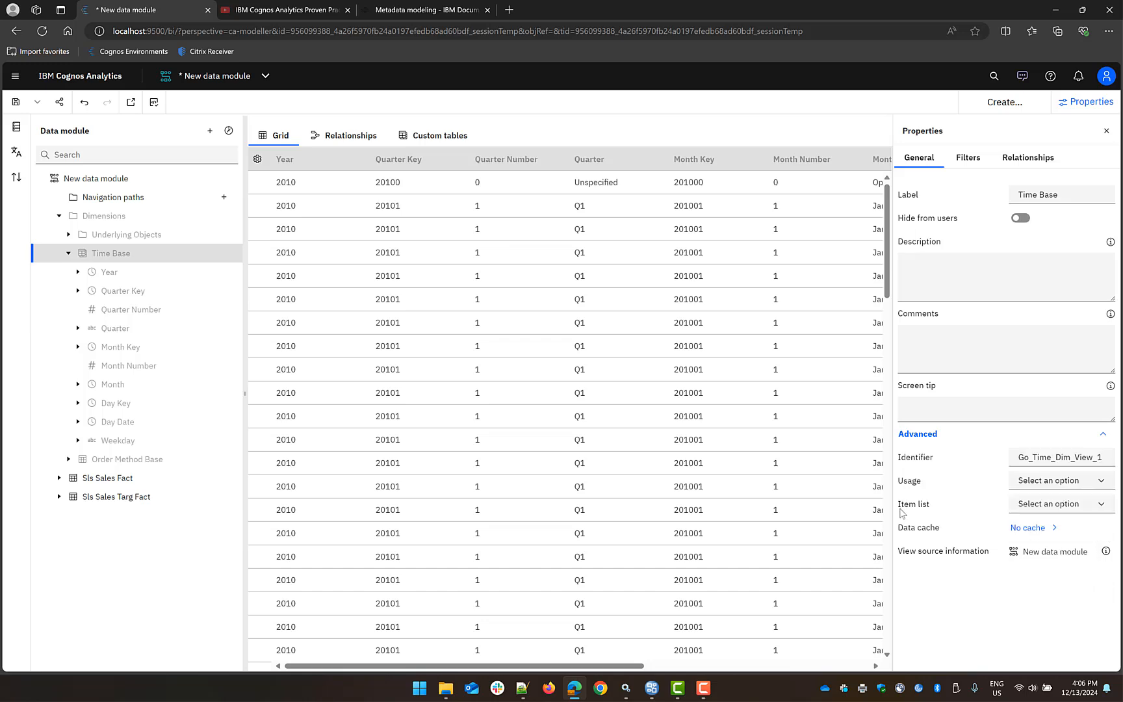
{"action": "right_click", "coordinate": [124, 257]}
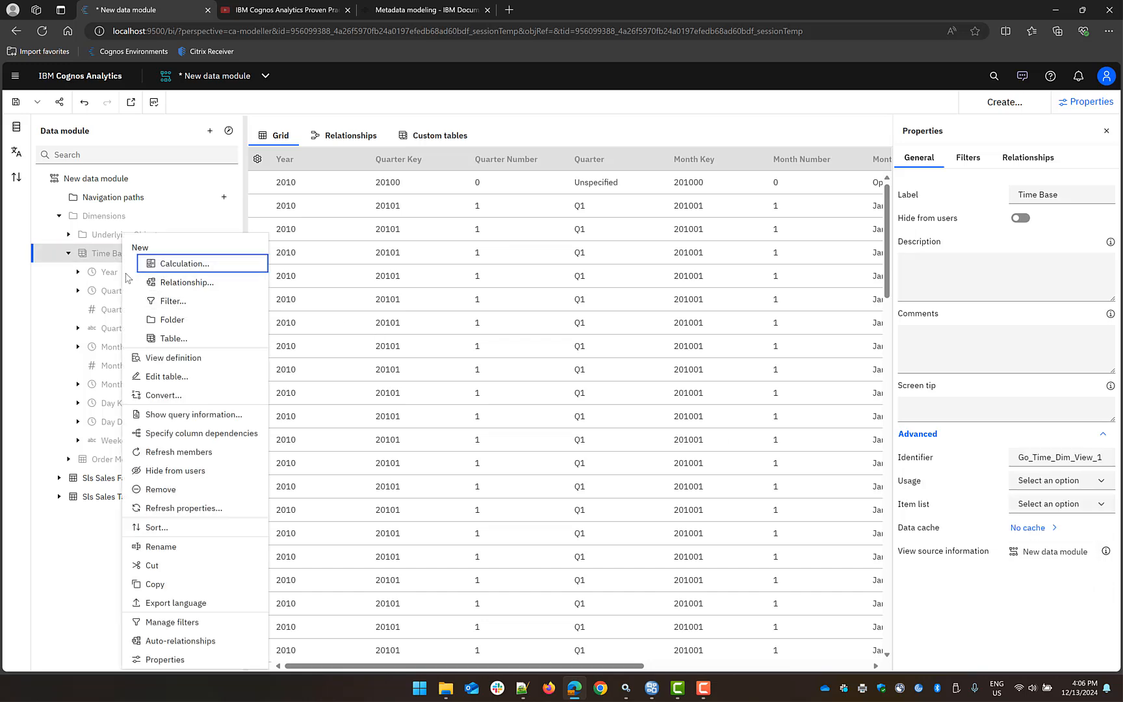
{"action": "left_click", "coordinate": [204, 417]}
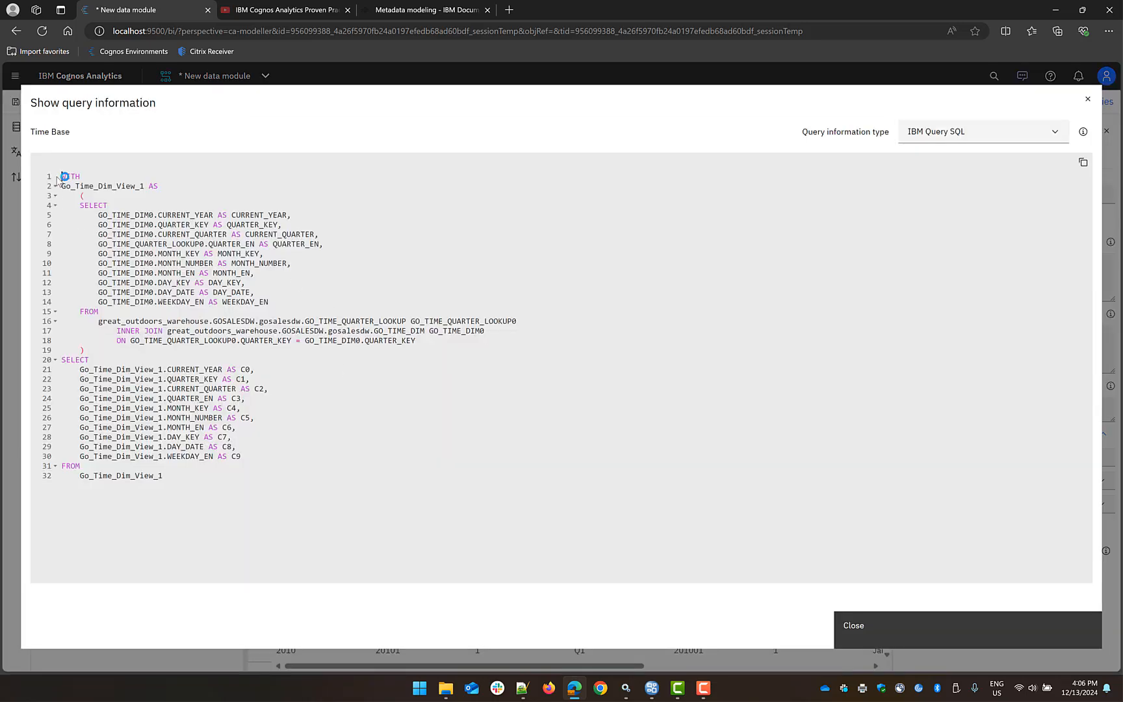
{"action": "left_click", "coordinate": [63, 177]}
{"action": "left_click_drag", "start_coordinate": [111, 216], "coordinate": [148, 218]}
{"action": "left_click_drag", "start_coordinate": [121, 247], "coordinate": [256, 248]}
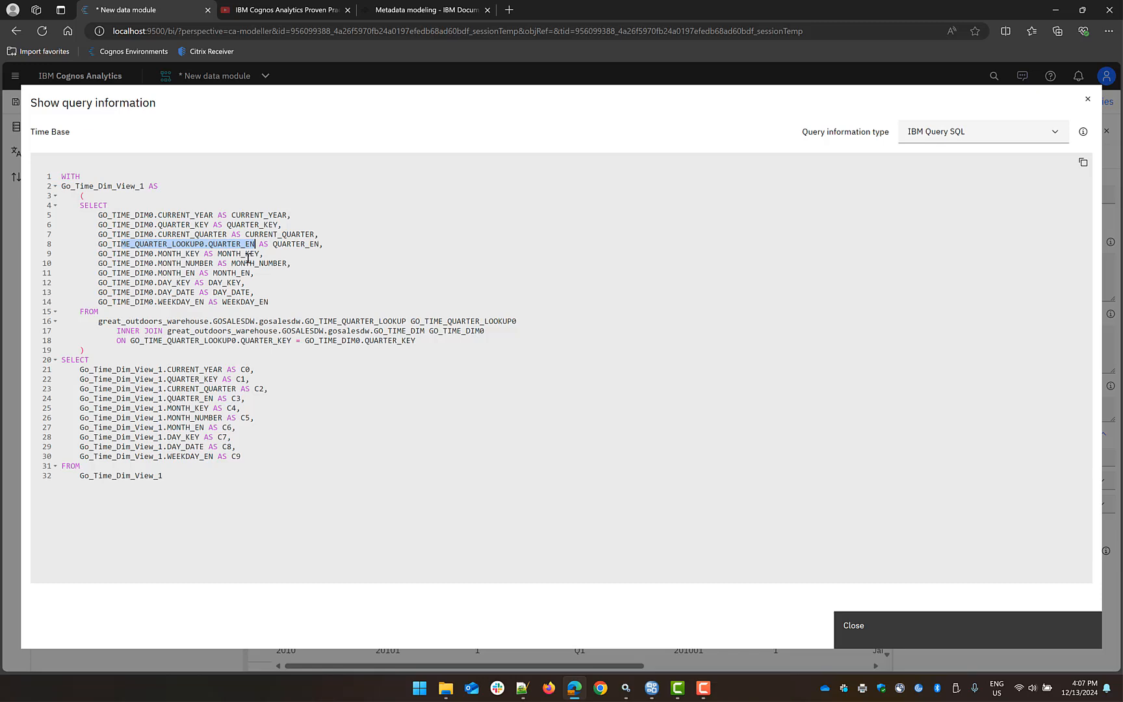
{"action": "left_click", "coordinate": [888, 638]}
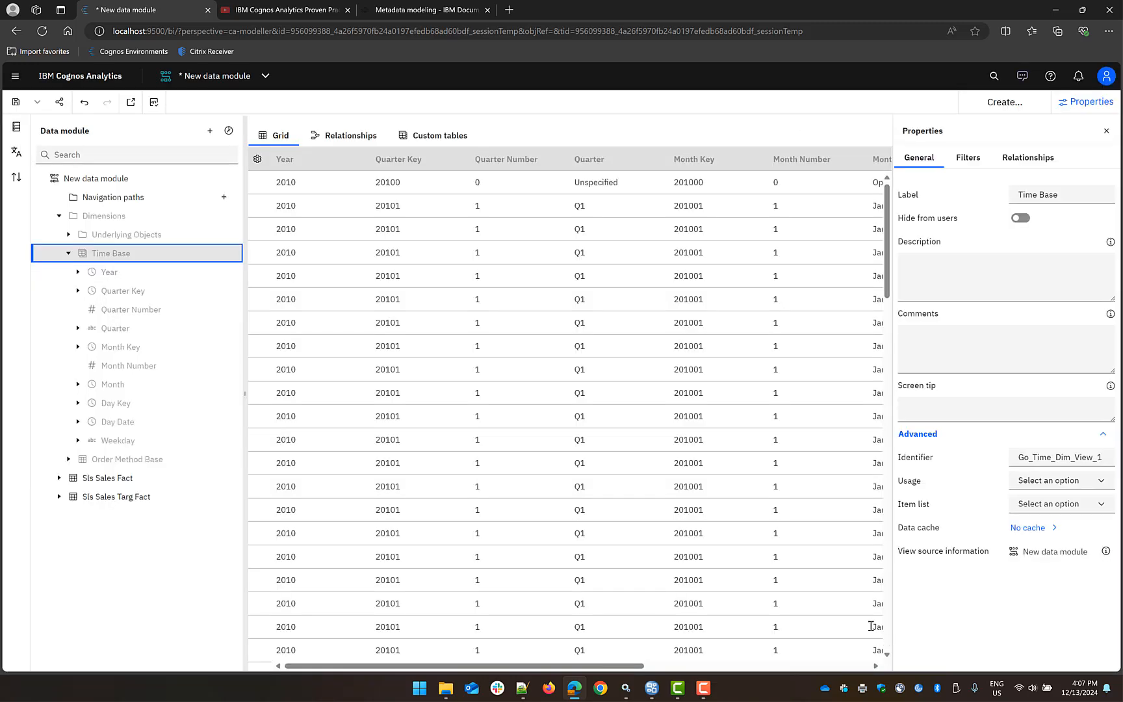
Start a new view of tables from the Dimensions folder, keeping only Sls Product Dim, Sls Product Line Lookup and Sls Product Lookup selected.
{"action": "left_click", "coordinate": [205, 216]}
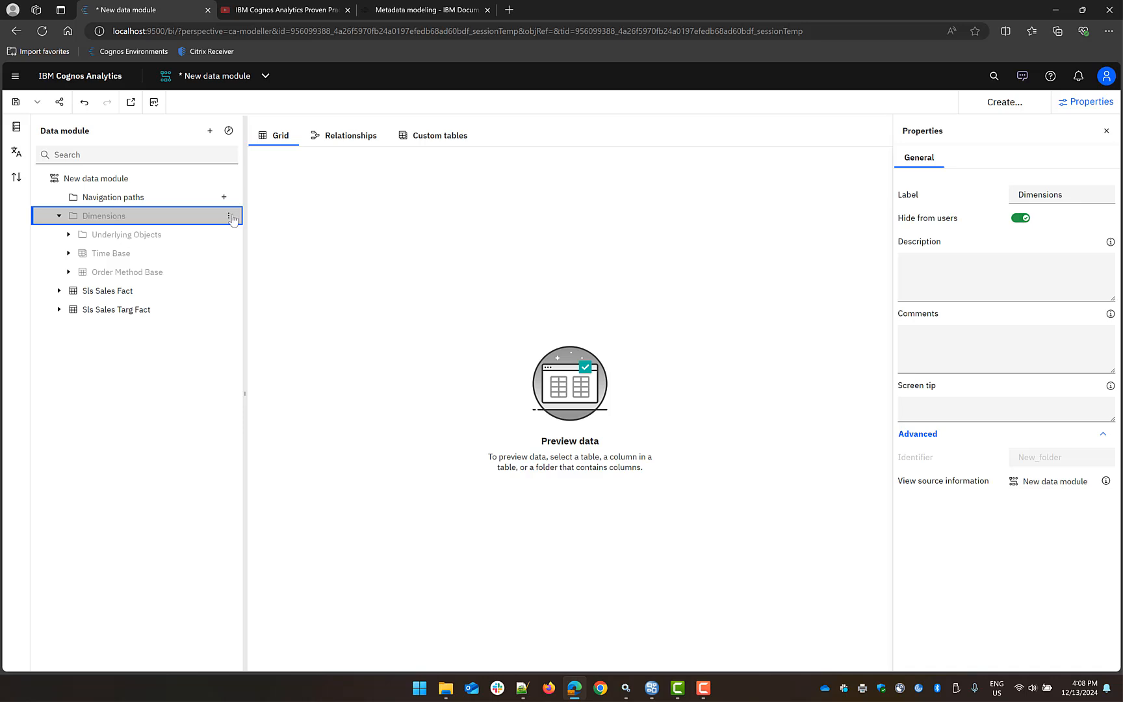
{"action": "left_click", "coordinate": [228, 217]}
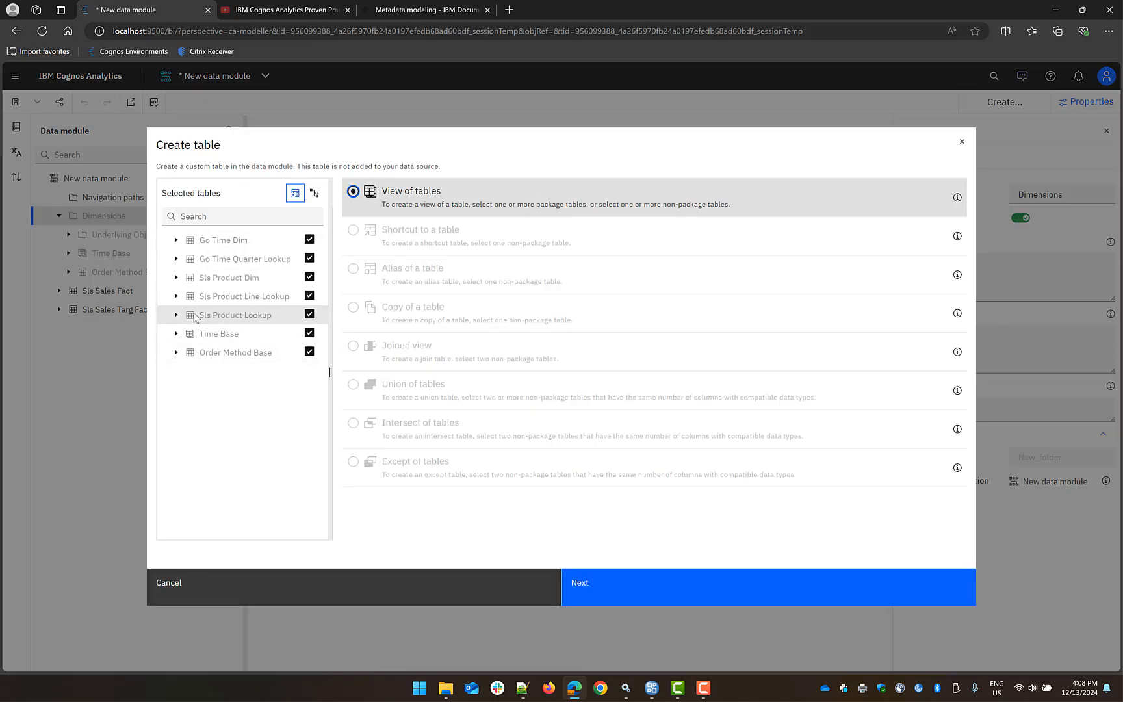
{"action": "left_click", "coordinate": [295, 196]}
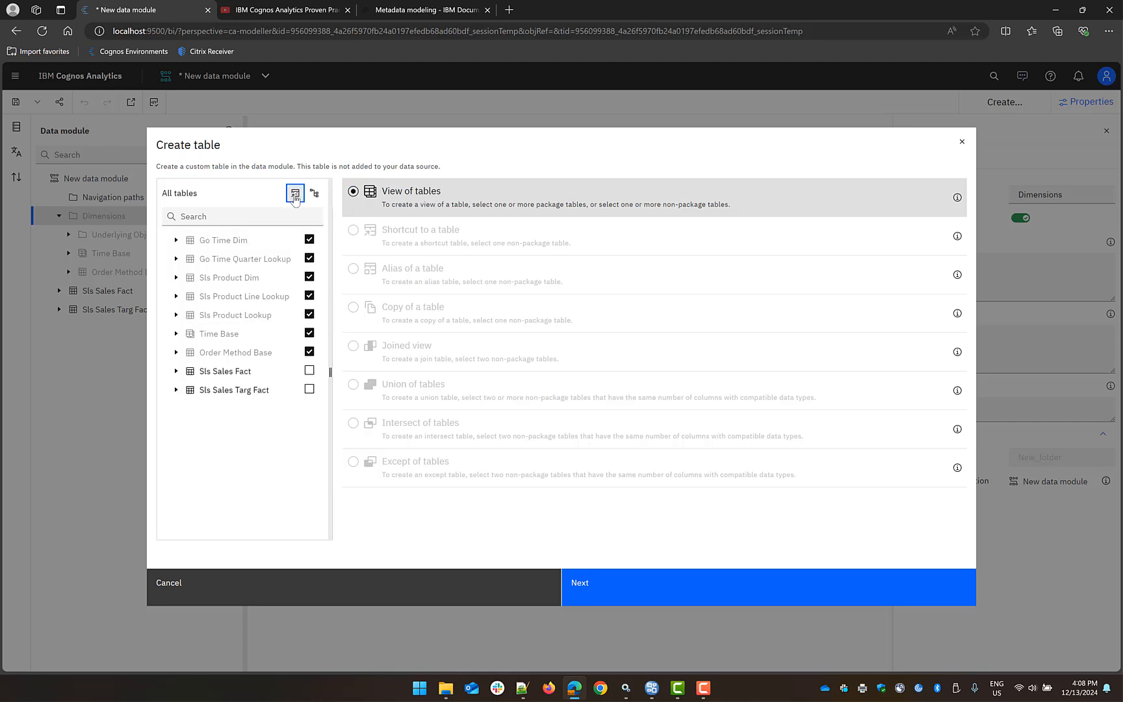
{"action": "left_click", "coordinate": [295, 197]}
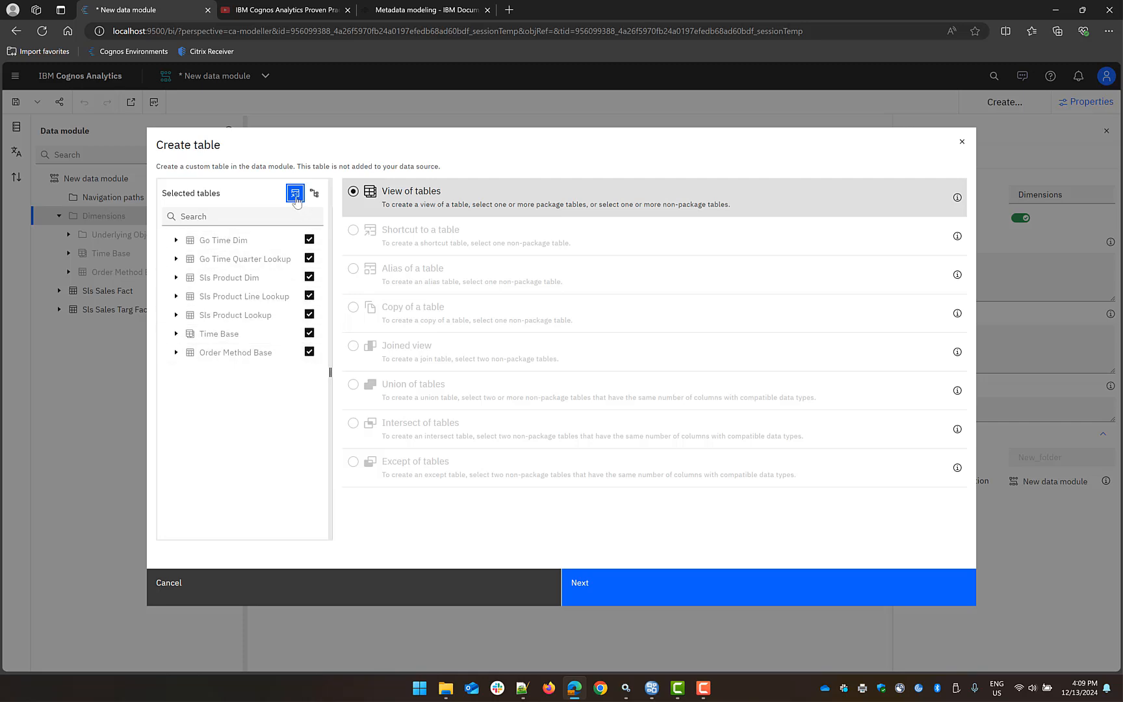
{"action": "left_click", "coordinate": [309, 240]}
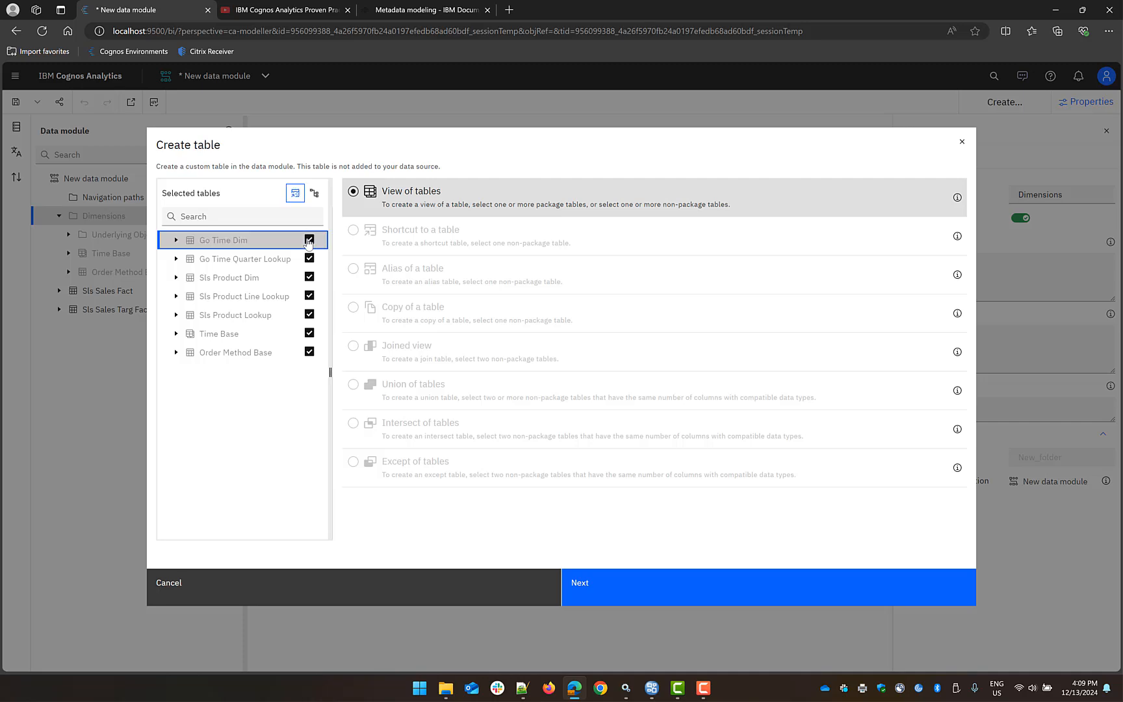
{"action": "left_click", "coordinate": [294, 196]}
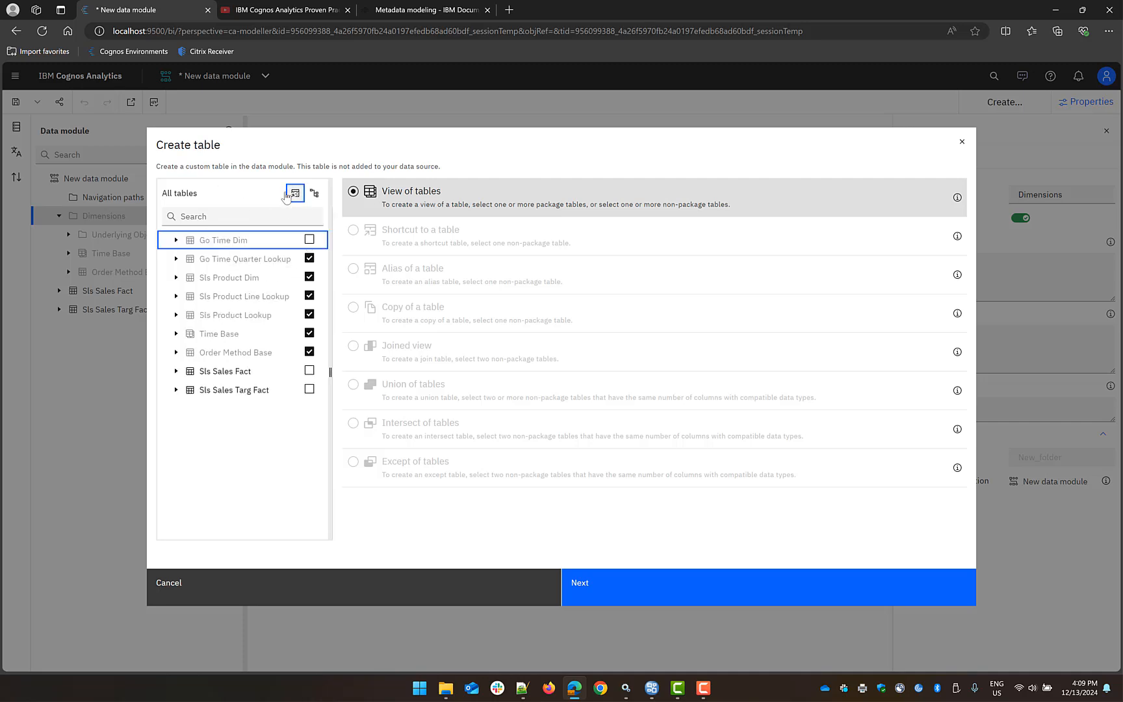
{"action": "left_click", "coordinate": [309, 259]}
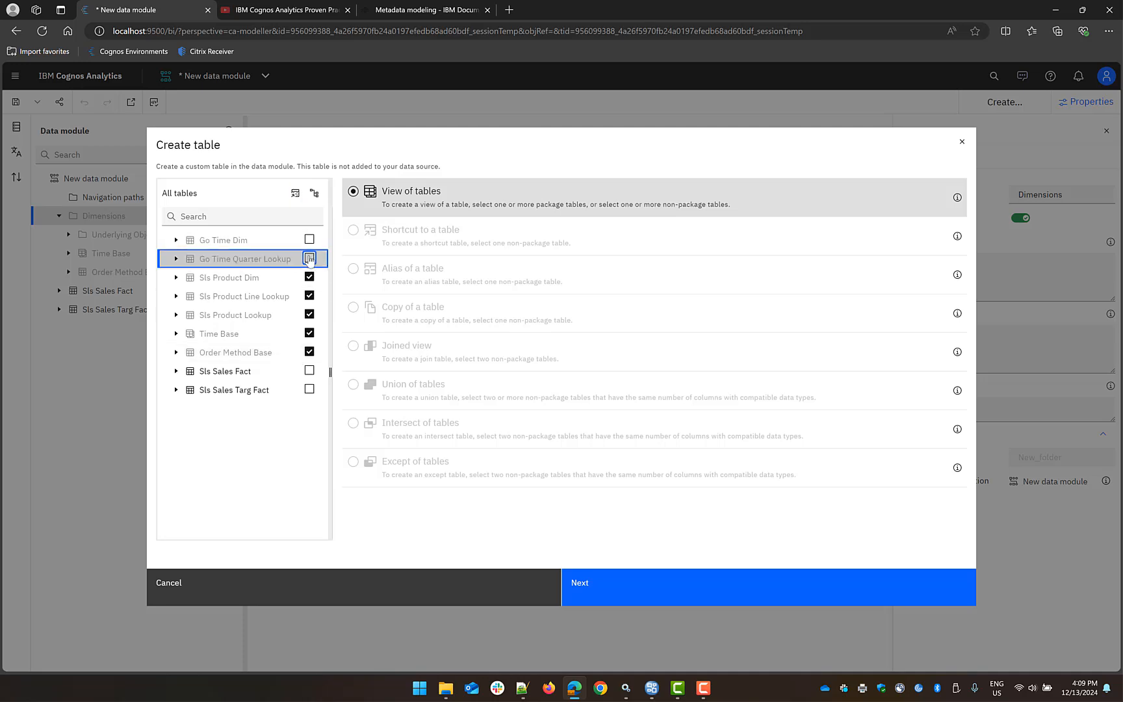
{"action": "left_click", "coordinate": [310, 333]}
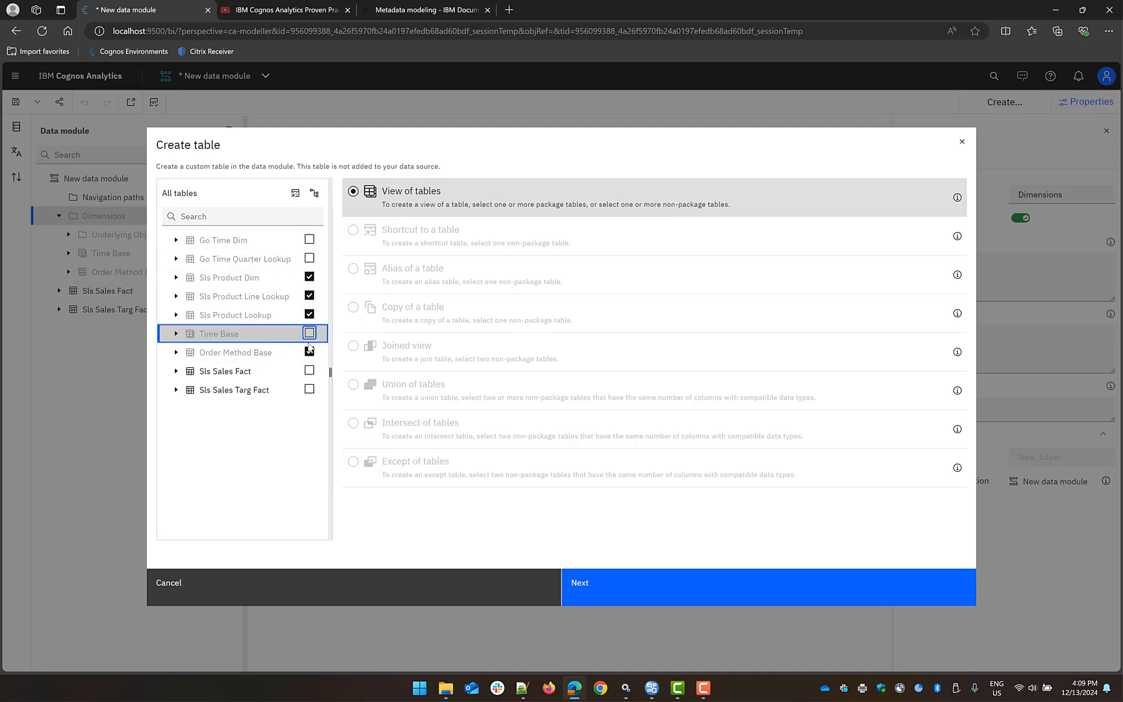
{"action": "left_click", "coordinate": [309, 351]}
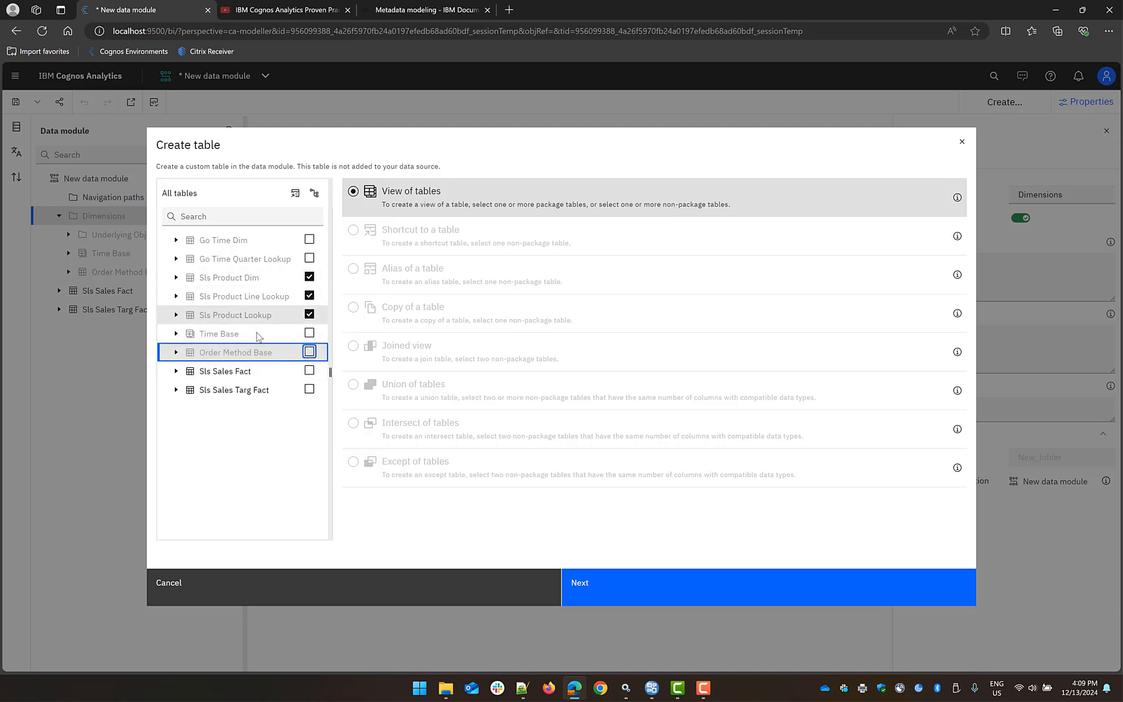
{"action": "left_click", "coordinate": [579, 589]}
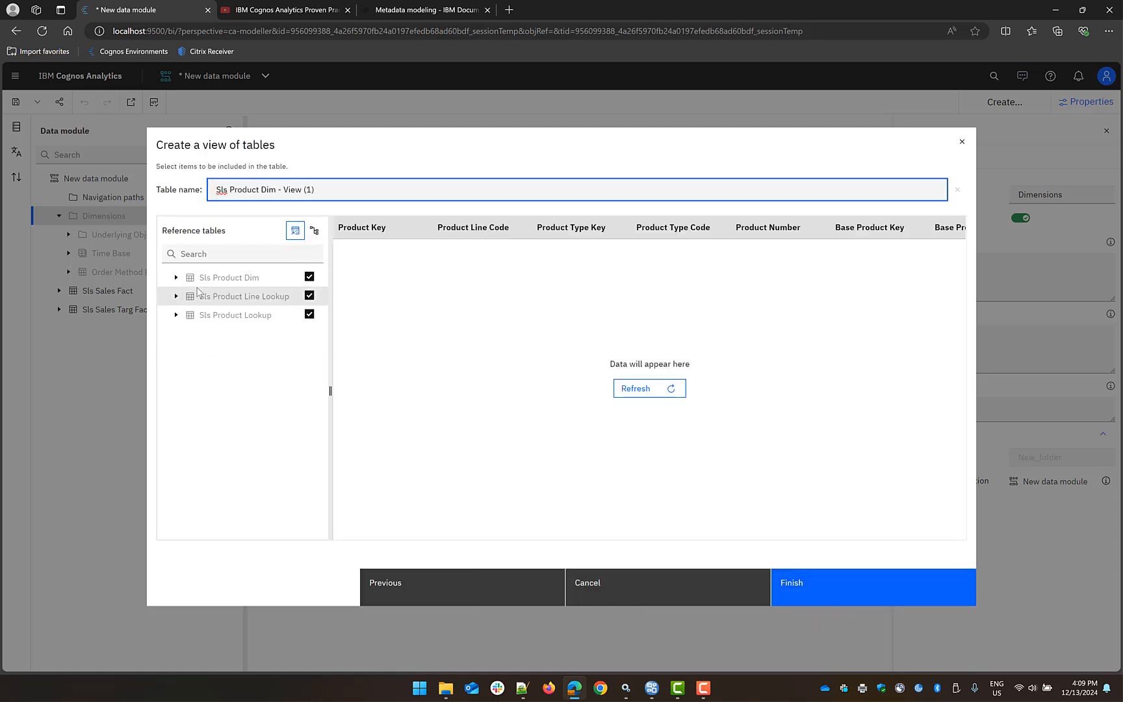
Name the new view of tables Product Base.
{"action": "left_click_drag", "start_coordinate": [312, 186], "coordinate": [189, 194]}
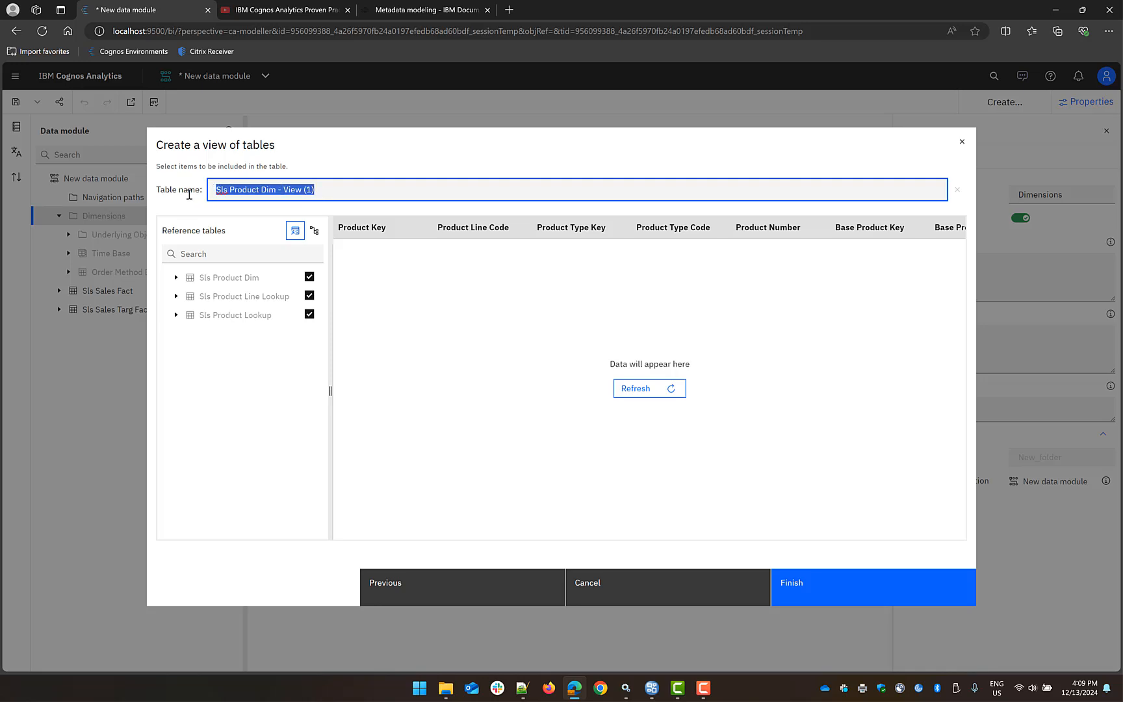
{"action": "type", "text": "Sale"}
{"action": "key", "text": "BackSpace"}
{"action": "key", "text": "BackSpace"}
{"action": "key", "text": "BackSpace"}
{"action": "key", "text": "BackSpace"}
{"action": "type", "text": "Product Base"}
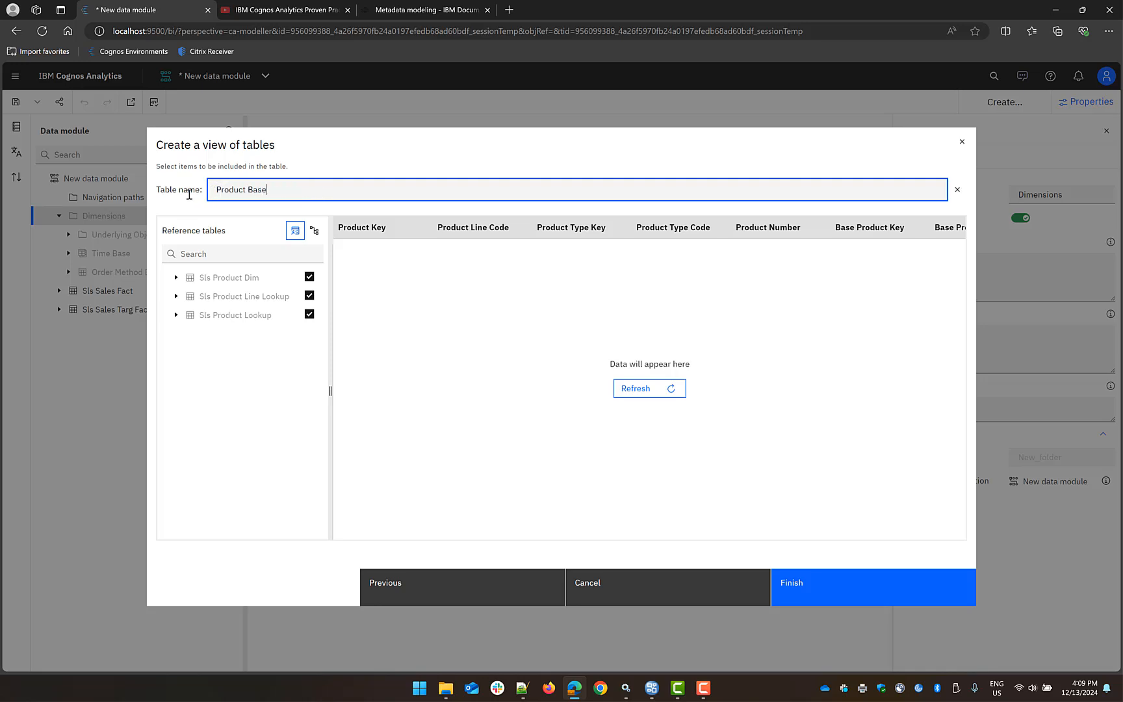
Exclude Product Line Code from Sls Product Line Lookup and Product Number and Product Language from Sls Product Lookup, and finish creating the view.
{"action": "left_click", "coordinate": [176, 278]}
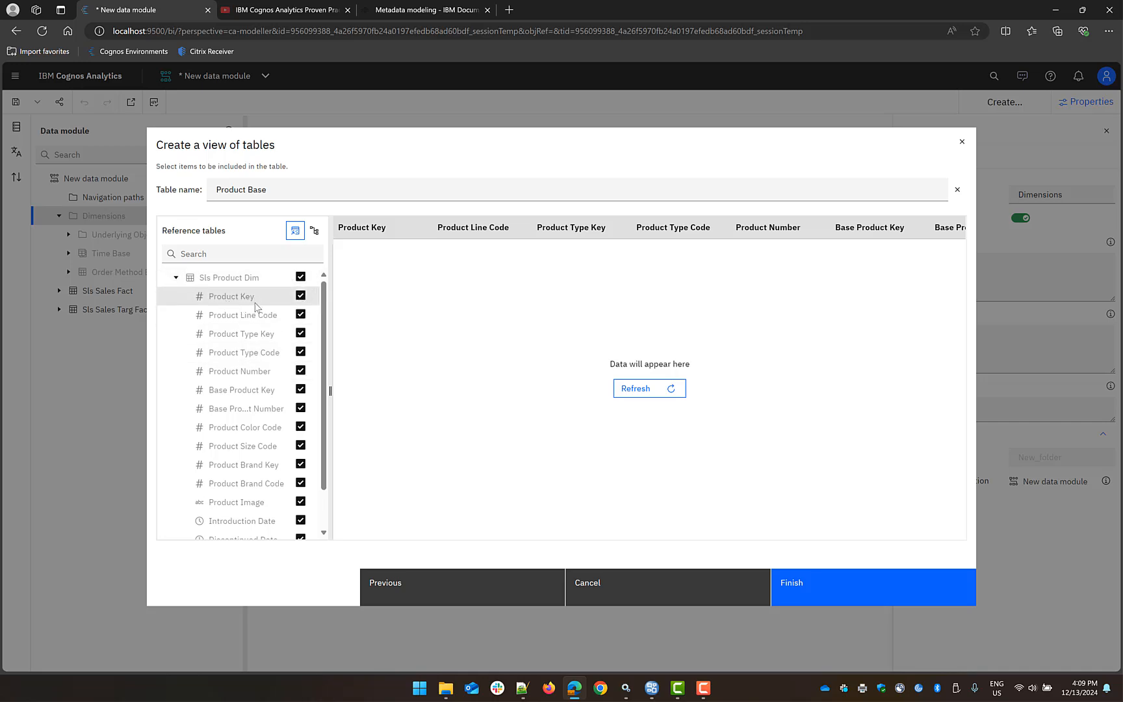
{"action": "scroll", "coordinate": [285, 361], "scroll_direction": "down", "scroll_amount": 1}
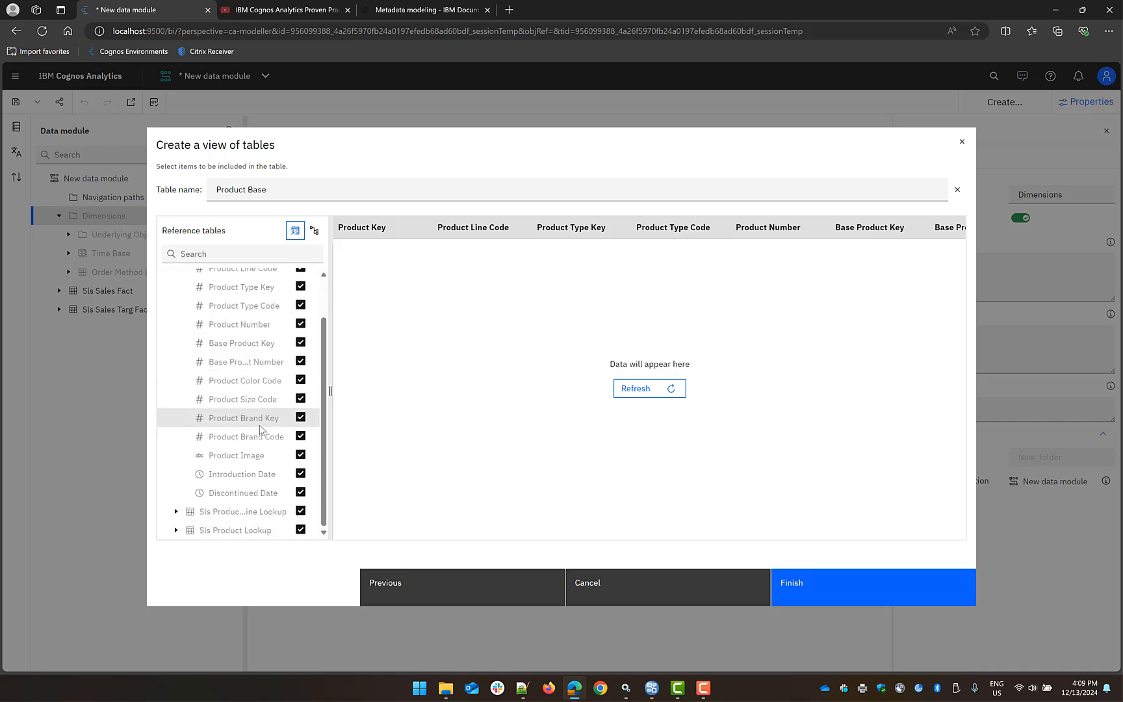
{"action": "scroll", "coordinate": [264, 456], "scroll_direction": "up", "scroll_amount": 1}
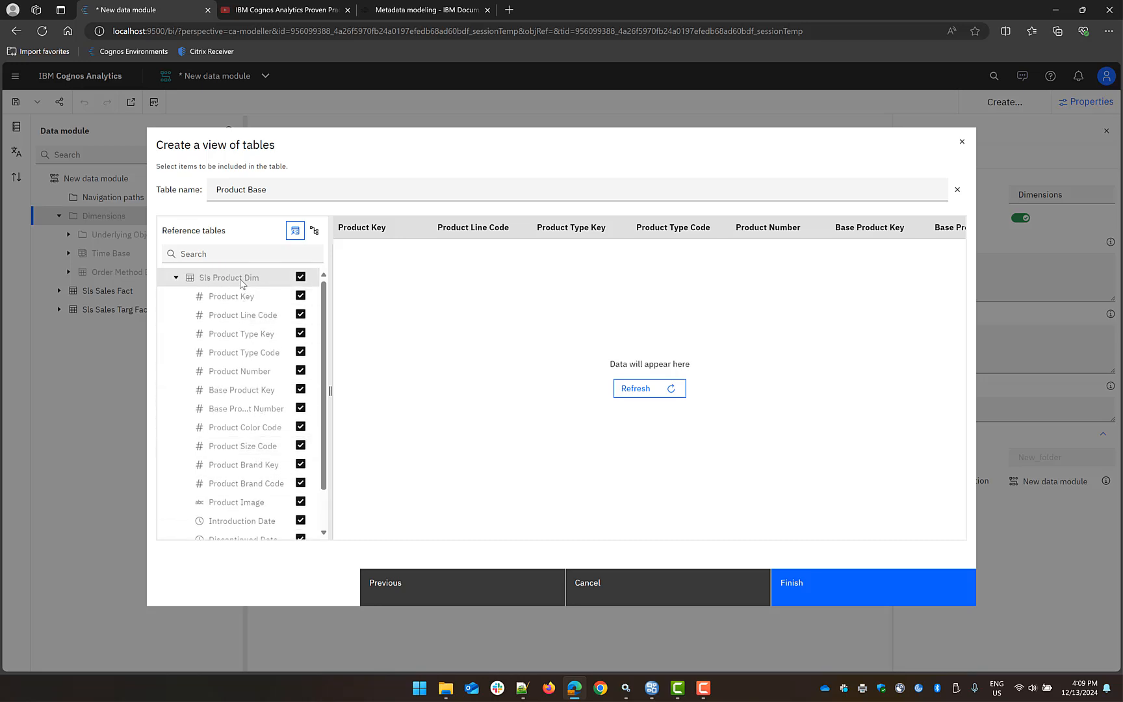
{"action": "left_click", "coordinate": [175, 278]}
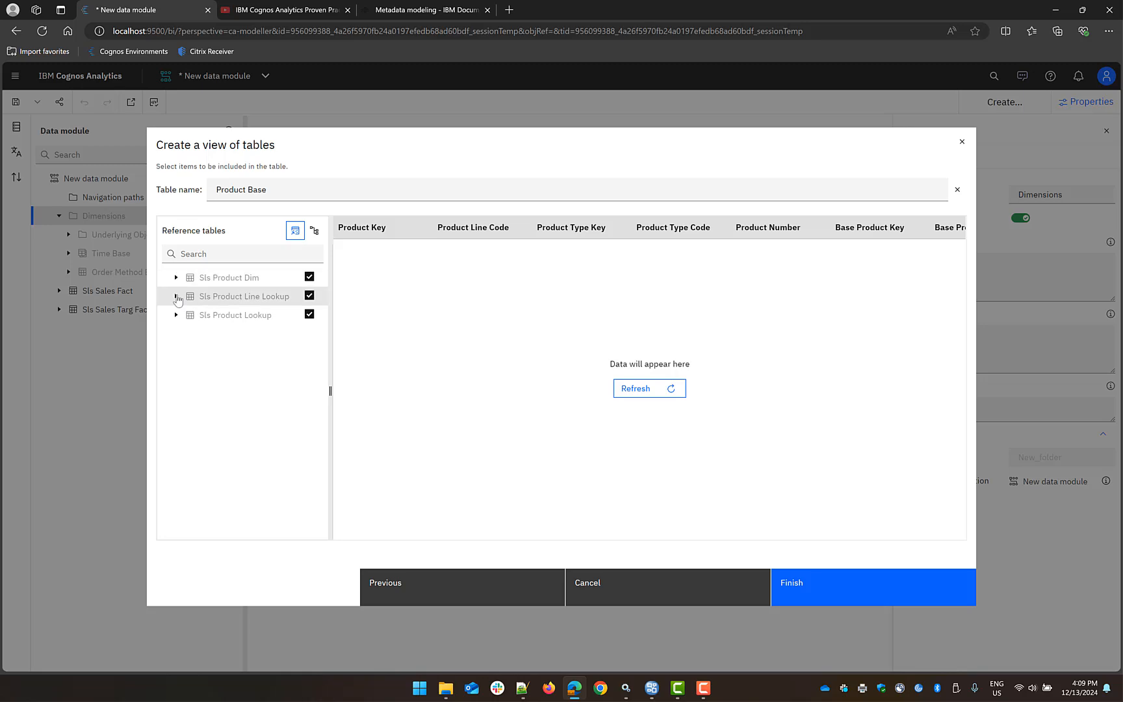
{"action": "left_click", "coordinate": [176, 296]}
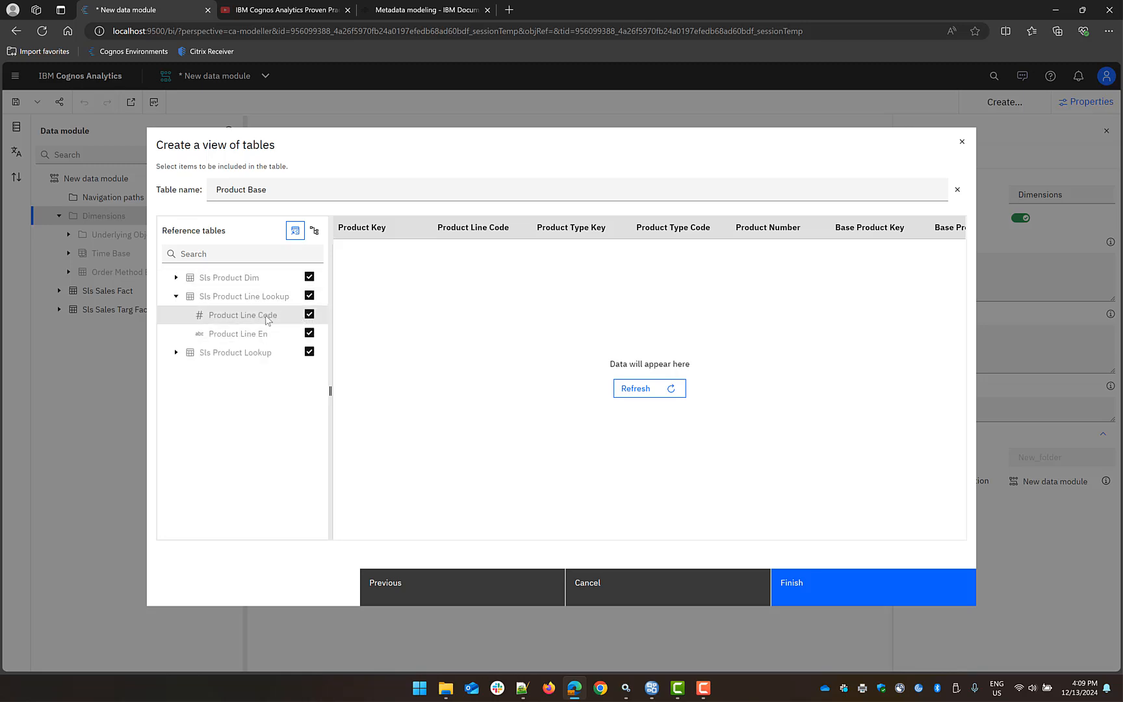
{"action": "left_click", "coordinate": [310, 315]}
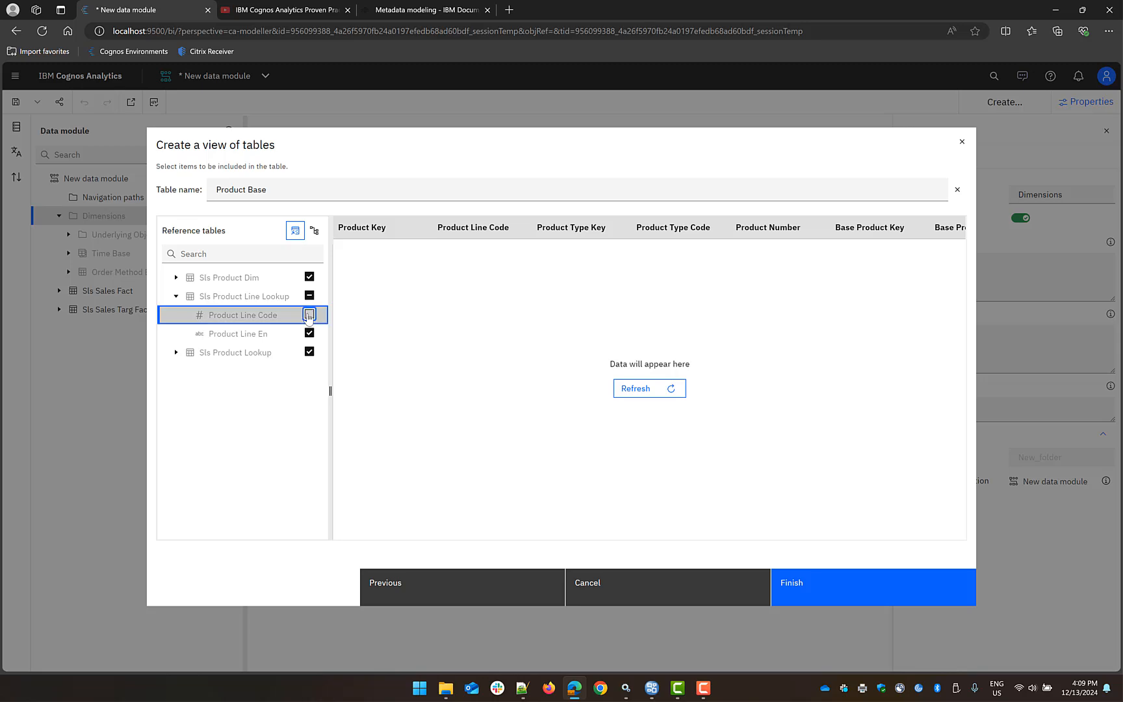
{"action": "left_click", "coordinate": [175, 355]}
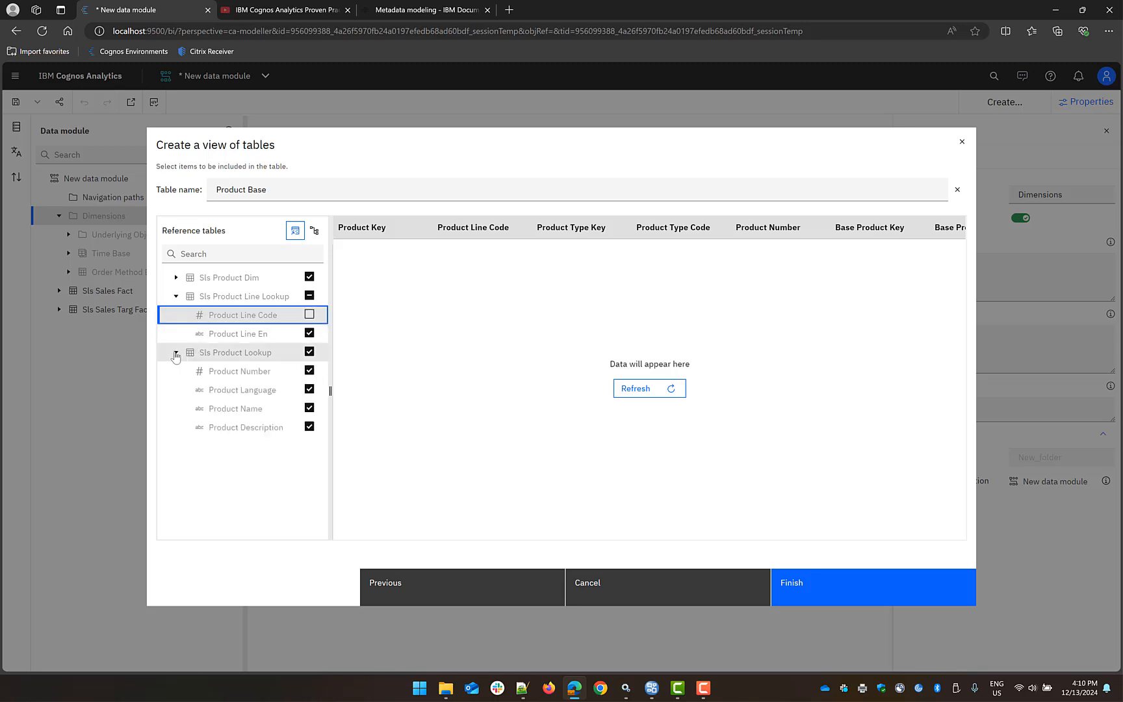
{"action": "left_click", "coordinate": [310, 371]}
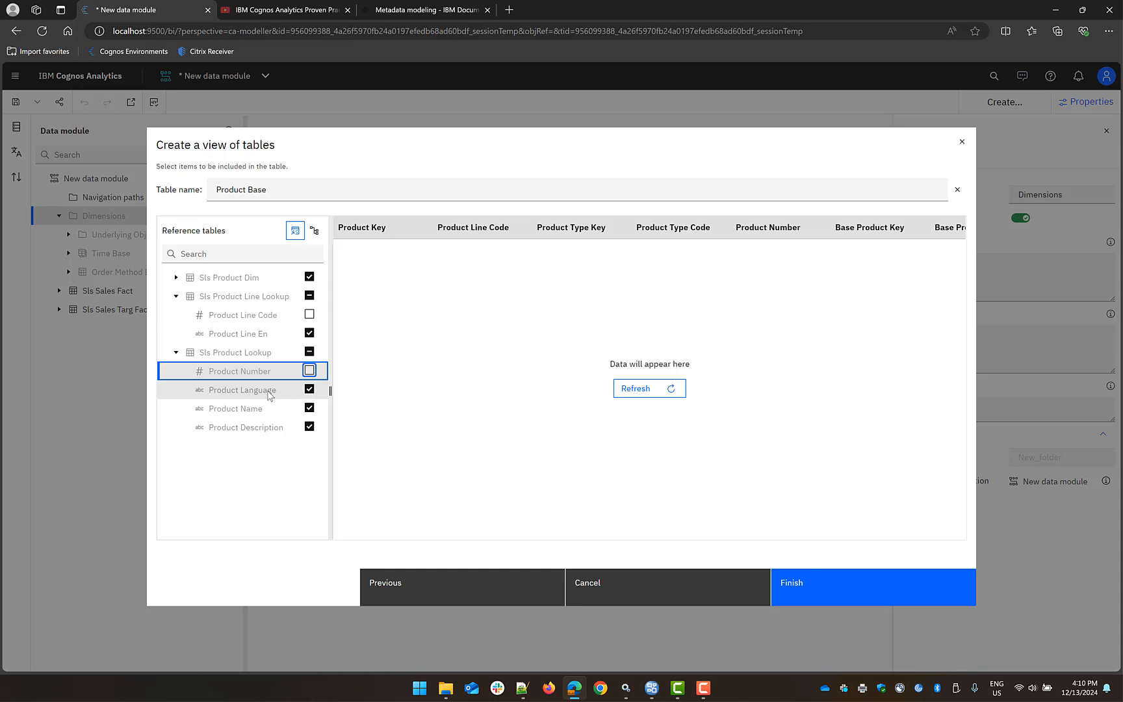
{"action": "left_click", "coordinate": [310, 390]}
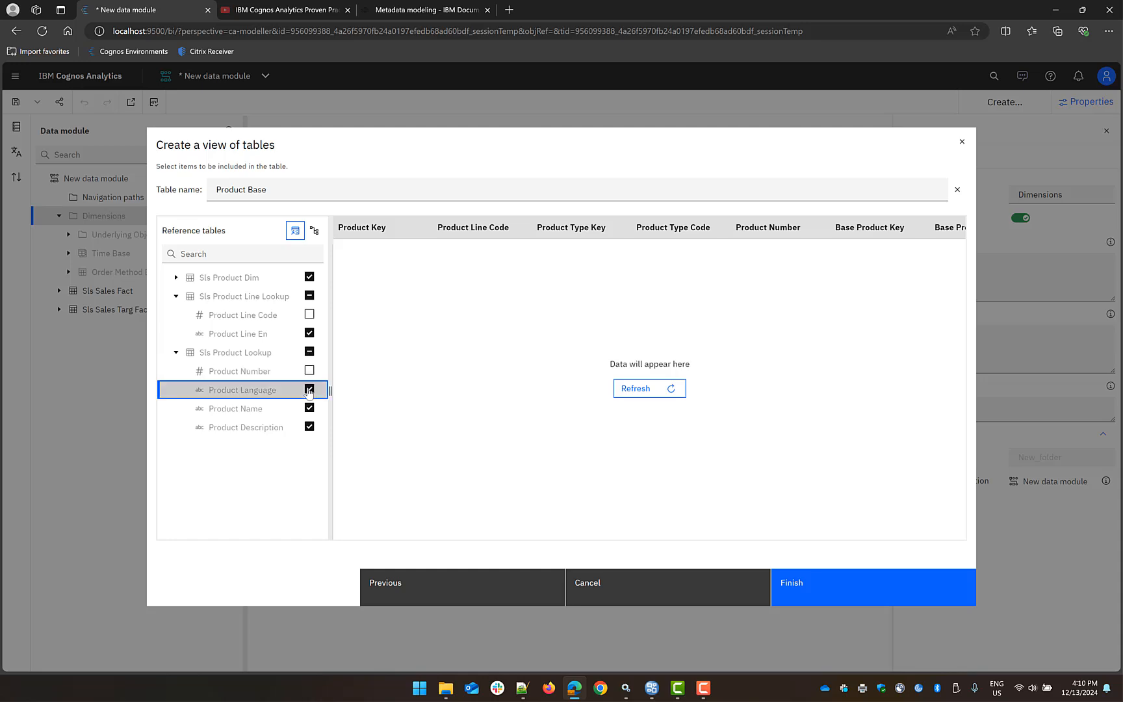
{"action": "left_click", "coordinate": [810, 590]}
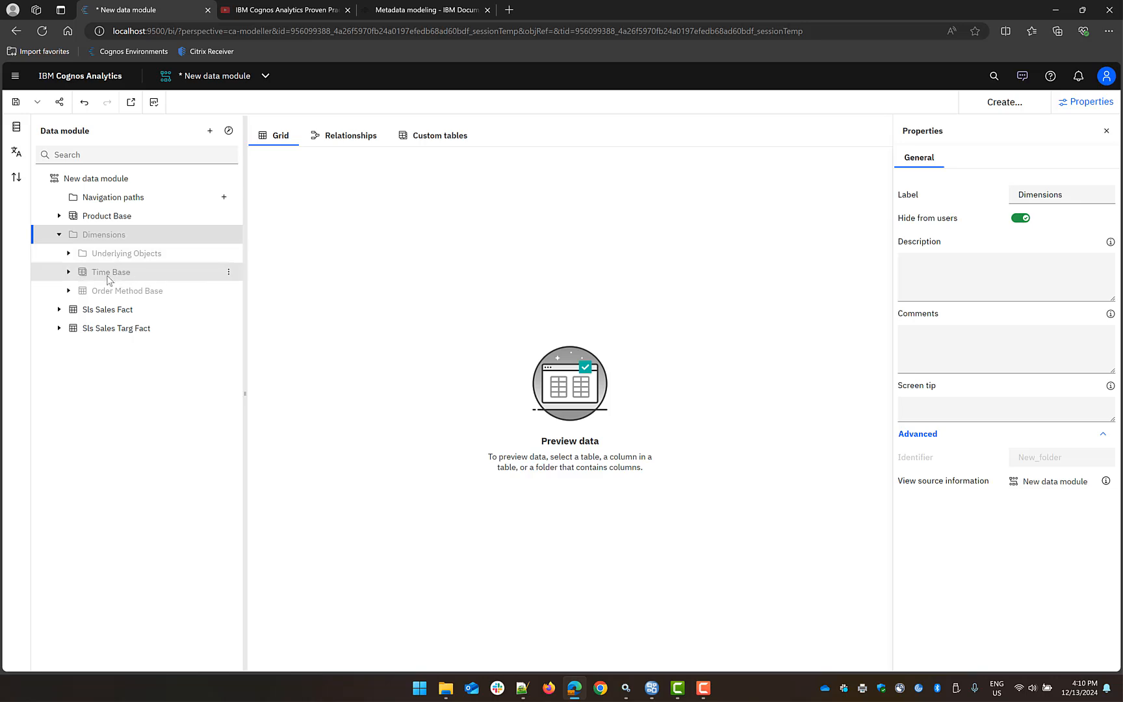
Move the Product Base table into the Dimensions folder, directly below Underlying Objects, and expand its columns.
{"action": "mouse_move", "coordinate": [108, 276]}
{"action": "left_mouse_down"}
{"action": "mouse_move", "coordinate": [123, 259]}
{"action": "mouse_move", "coordinate": [123, 274]}
{"action": "left_mouse_up"}
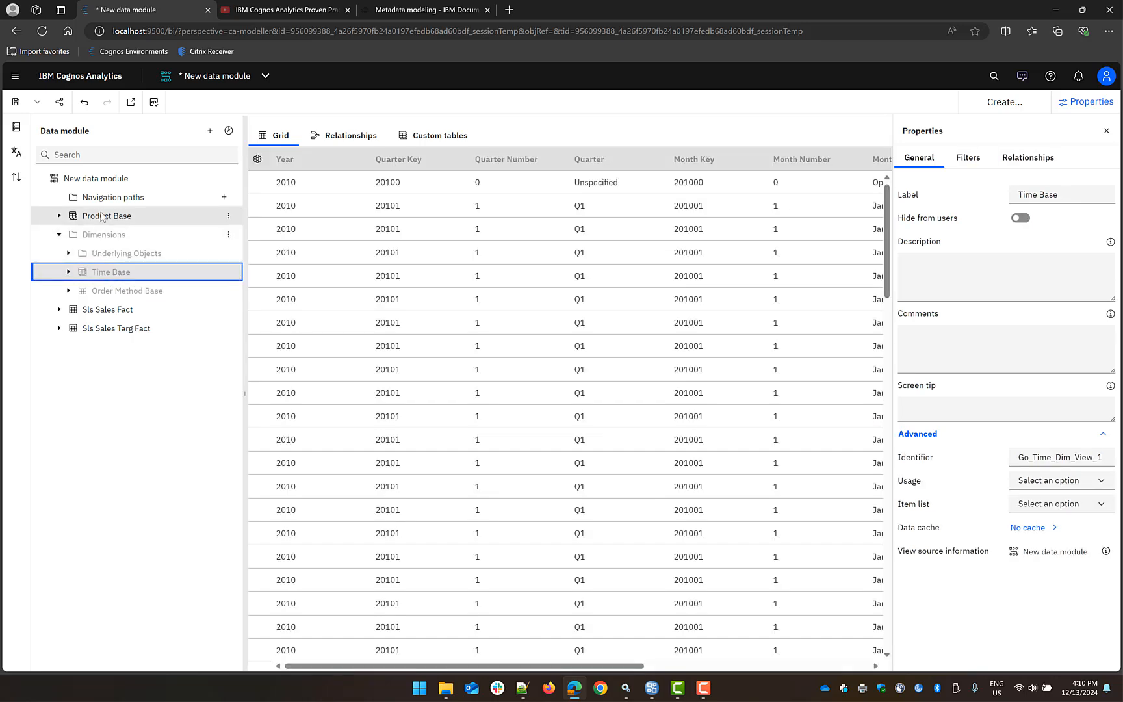
{"action": "left_click_drag", "start_coordinate": [100, 217], "coordinate": [120, 235]}
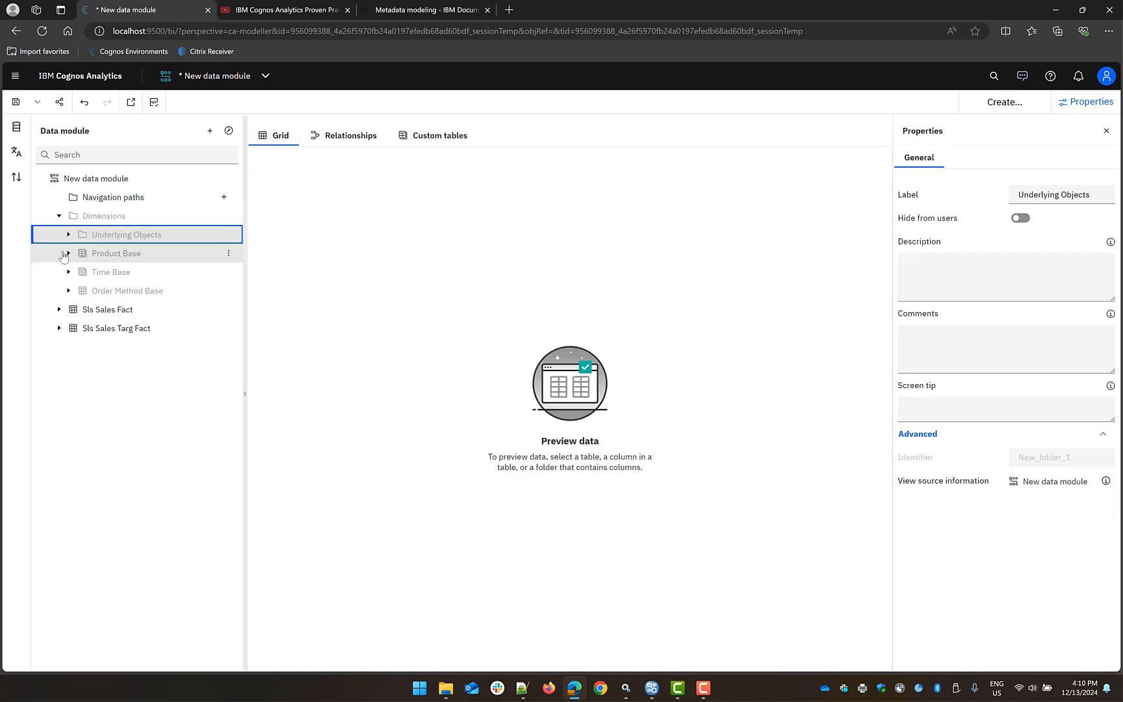
{"action": "left_click", "coordinate": [69, 254]}
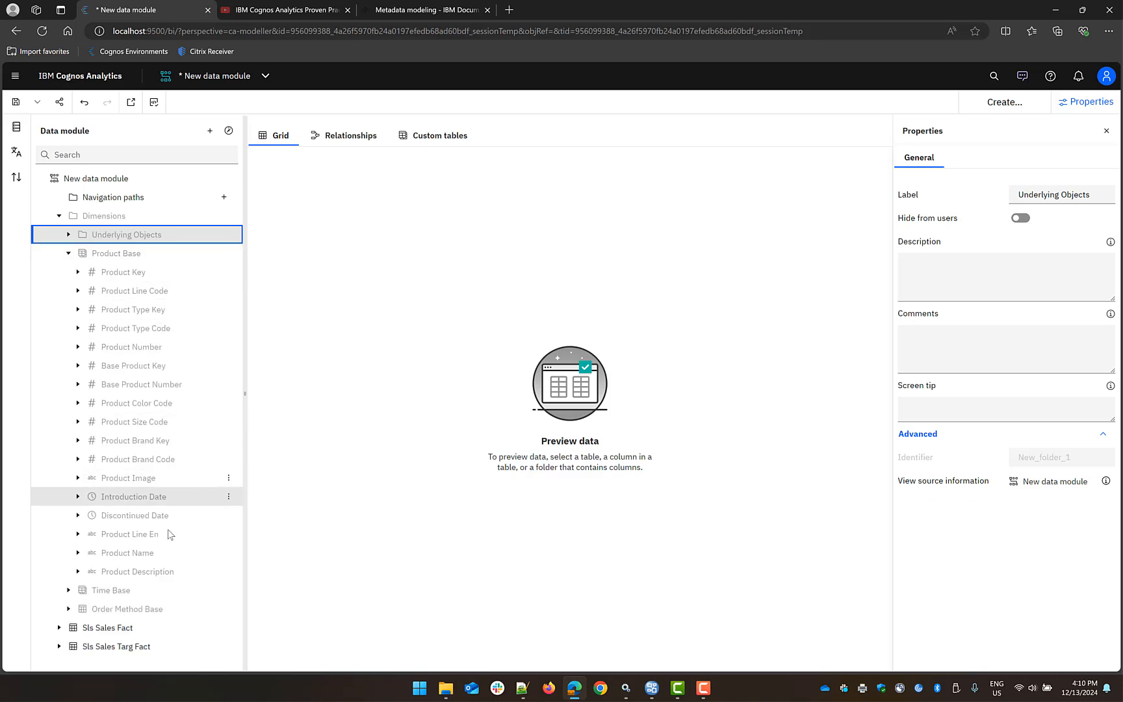
Preview the Product Base table's data and read the error log details.
{"action": "left_click", "coordinate": [126, 254]}
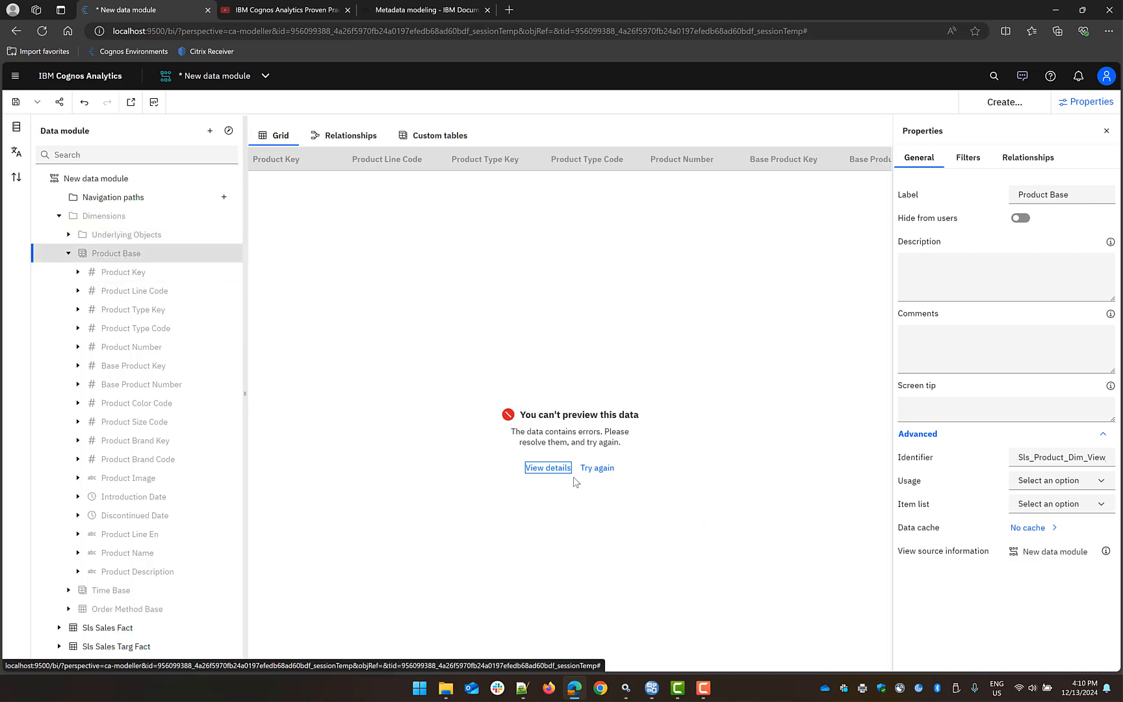
{"action": "left_click", "coordinate": [548, 468]}
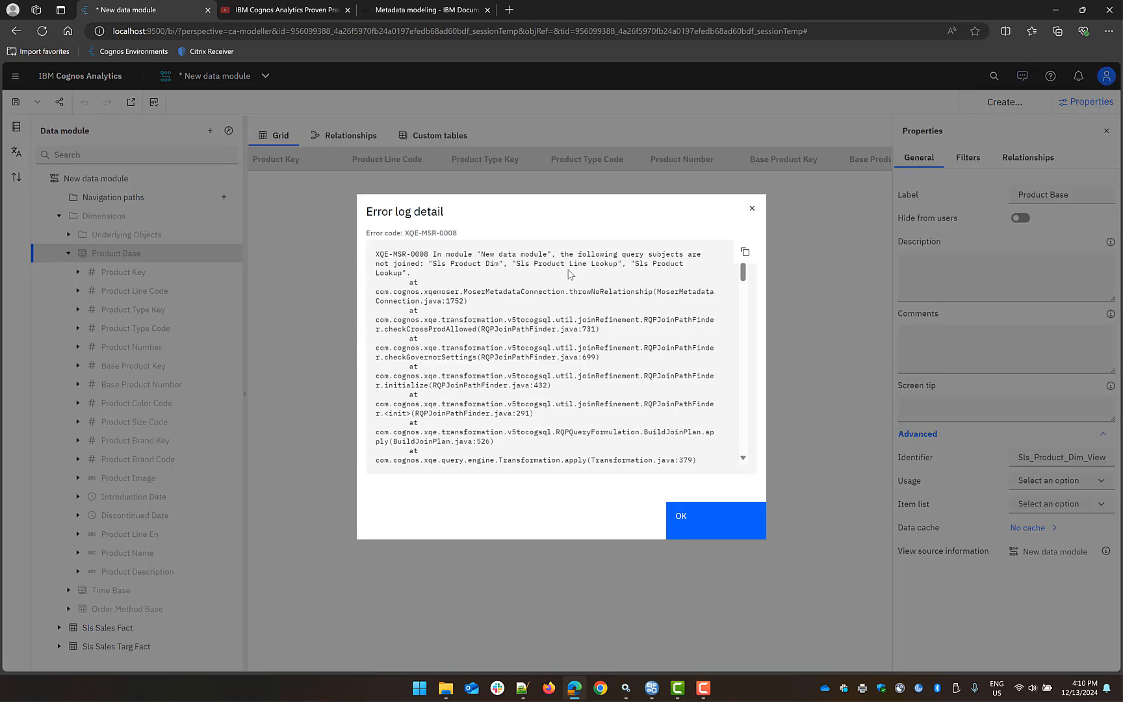
{"action": "left_click", "coordinate": [707, 521]}
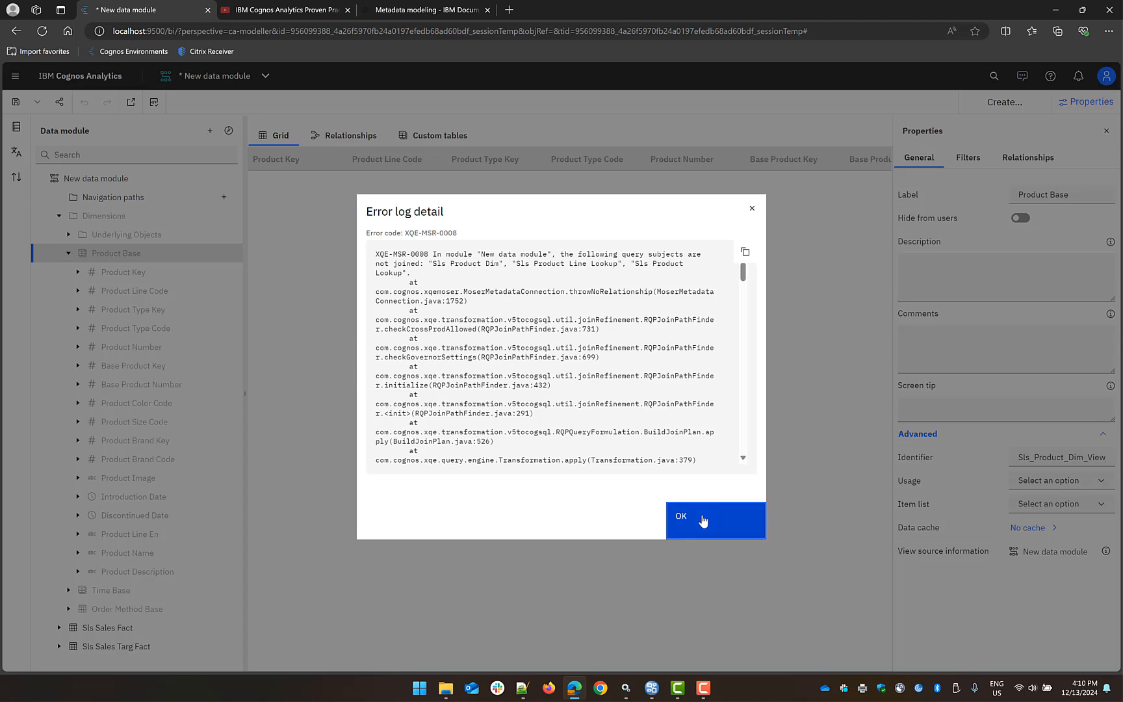
Rearrange the relationships diagram, grouping Sls Product Dim with its lookups below Sls Sales Fact and setting the Go Time tables apart.
{"action": "left_click", "coordinate": [358, 137]}
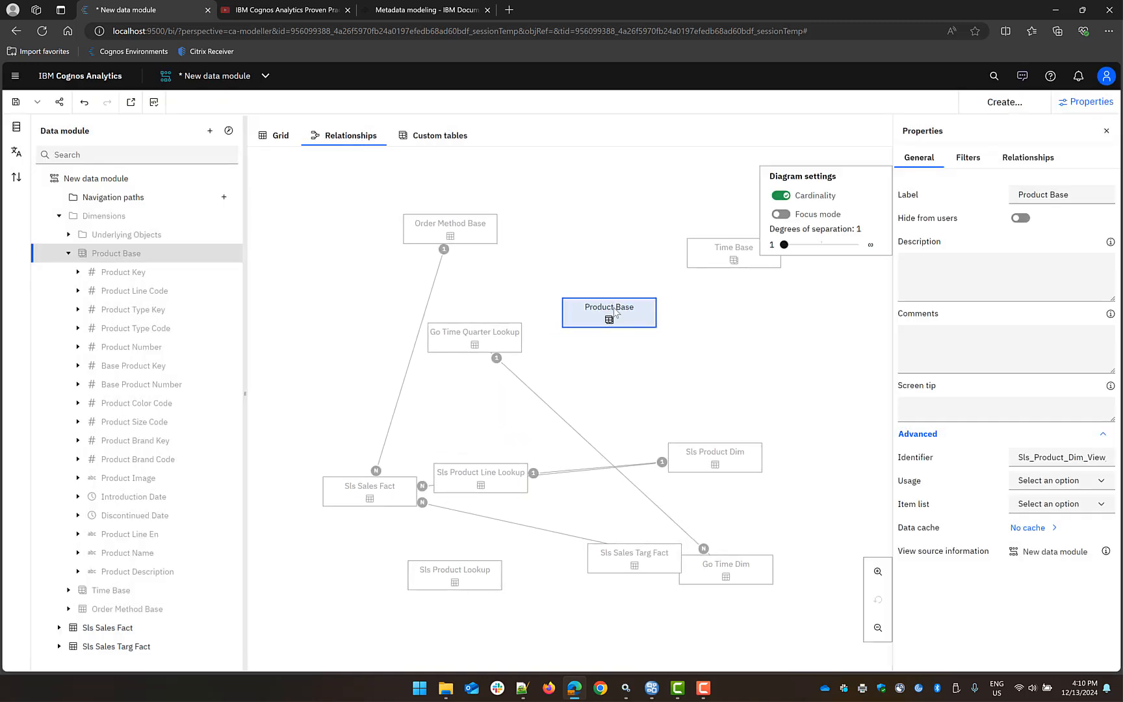
{"action": "left_click_drag", "start_coordinate": [615, 307], "coordinate": [597, 211]}
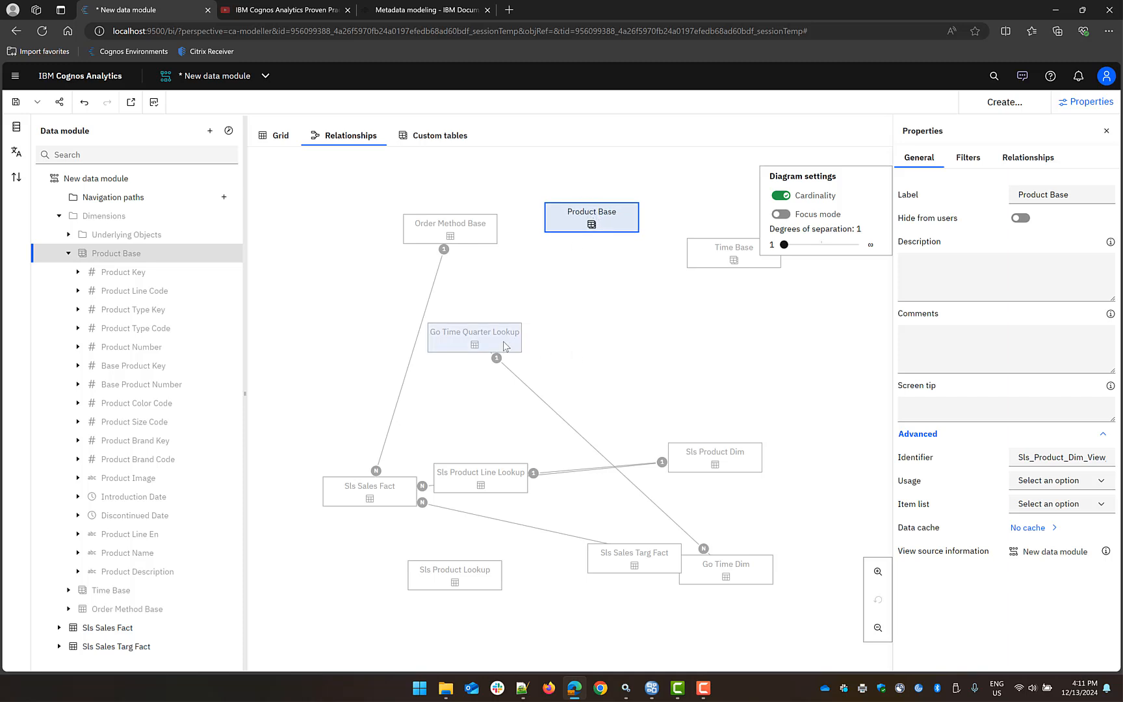
{"action": "left_click_drag", "start_coordinate": [481, 343], "coordinate": [819, 545]}
{"action": "left_click_drag", "start_coordinate": [757, 577], "coordinate": [835, 616]}
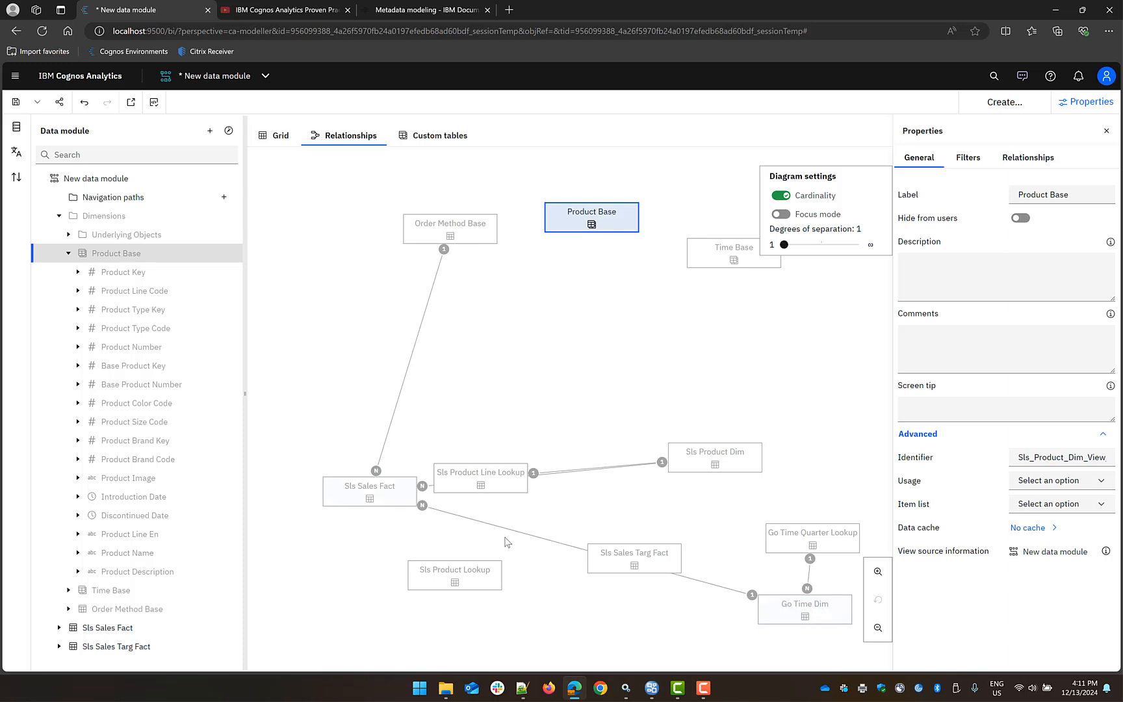
{"action": "left_click_drag", "start_coordinate": [388, 500], "coordinate": [630, 331]}
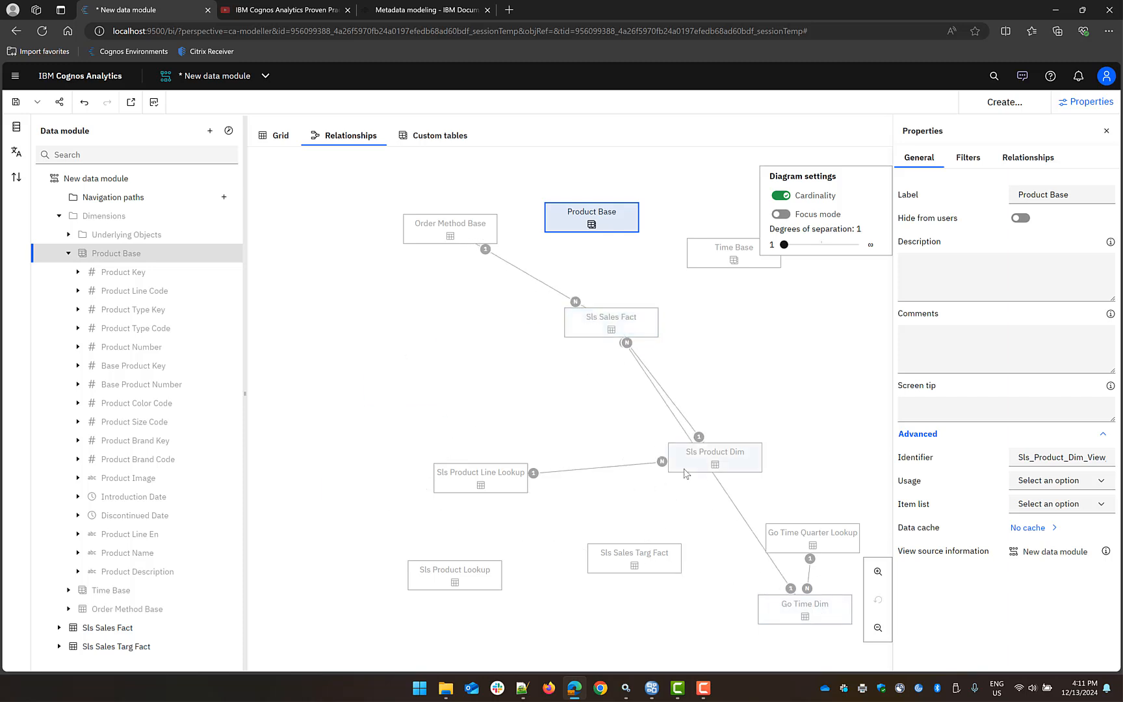
{"action": "left_click_drag", "start_coordinate": [715, 455], "coordinate": [482, 383]}
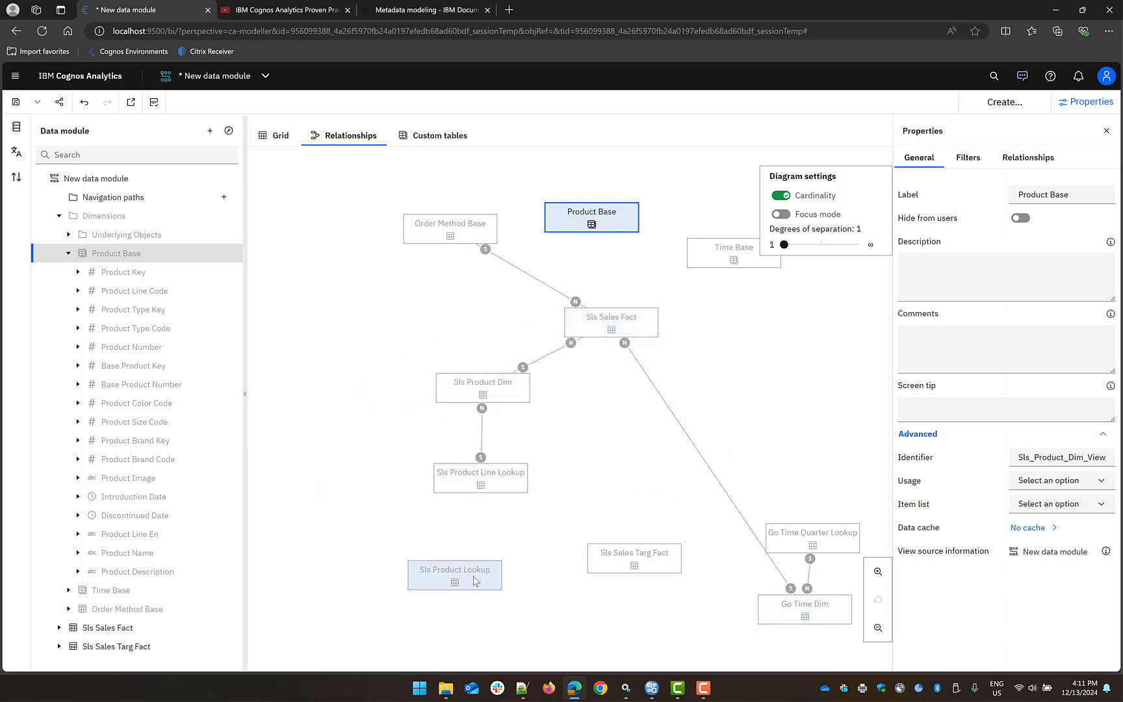
{"action": "left_click_drag", "start_coordinate": [466, 577], "coordinate": [382, 483]}
{"action": "left_click_drag", "start_coordinate": [460, 392], "coordinate": [459, 402]}
{"action": "left_click_drag", "start_coordinate": [490, 500], "coordinate": [522, 528]}
Start a relationship between Sls Product Lookup and Sls Product Dim, selecting Product Number in both tables.
{"action": "left_click", "coordinate": [379, 480]}
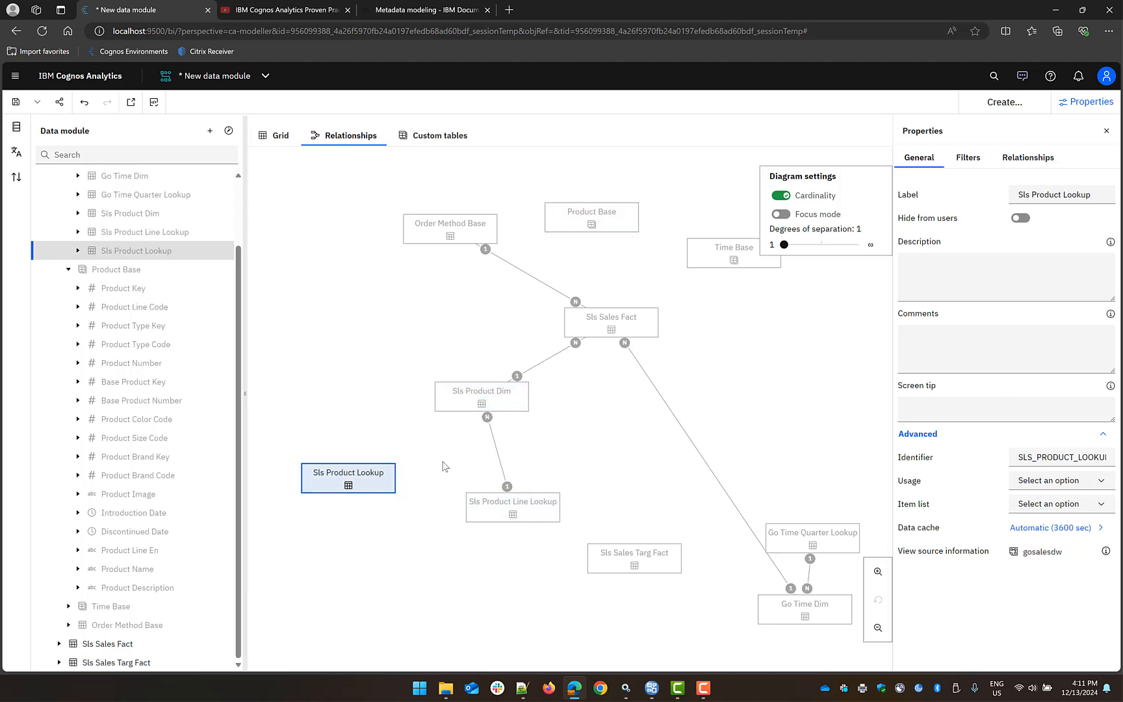
{"action": "left_click", "coordinate": [454, 403], "text": "ctrl"}
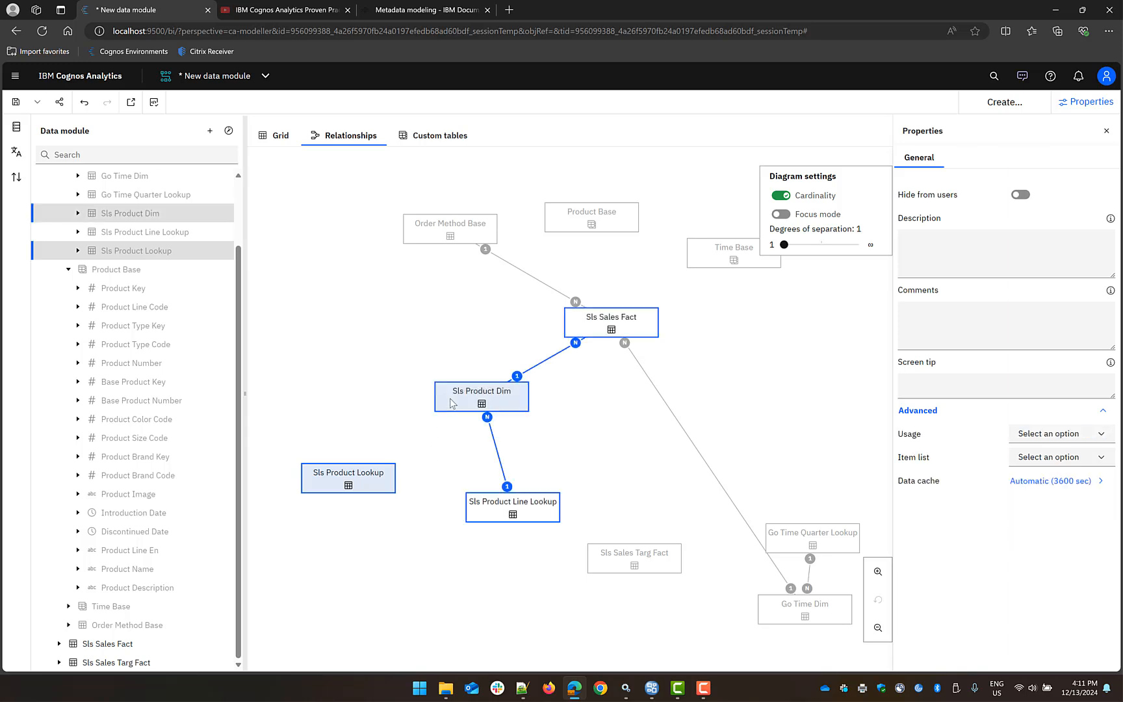
{"action": "right_click", "coordinate": [453, 403]}
{"action": "left_click", "coordinate": [484, 433]}
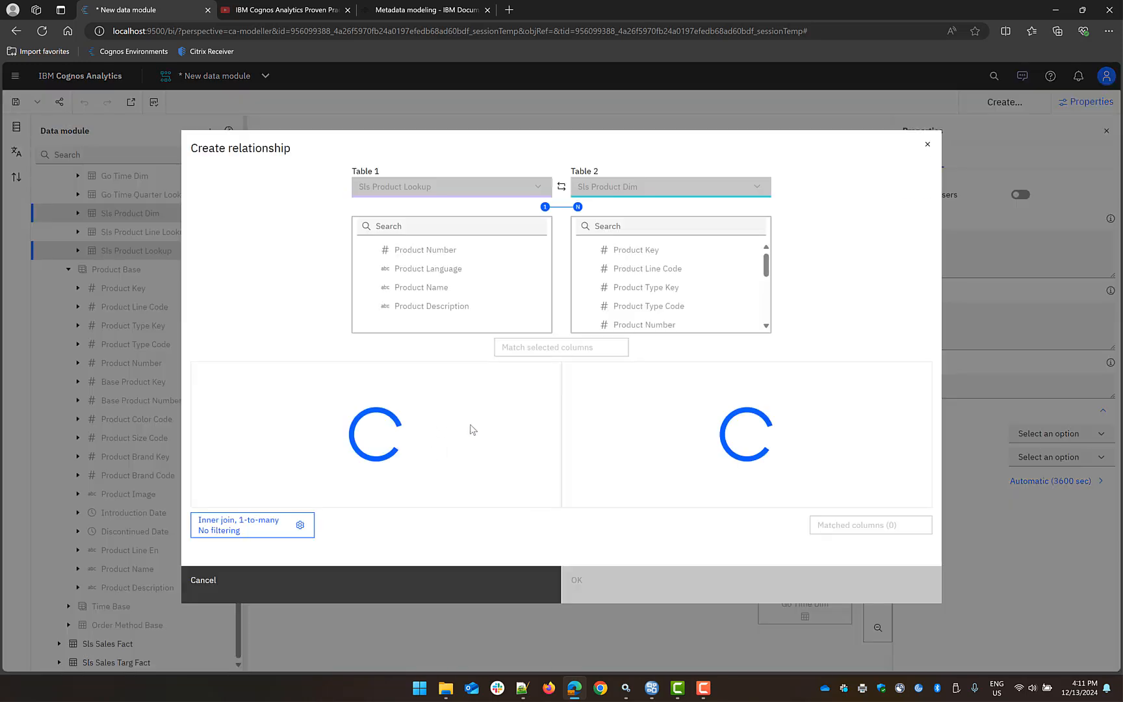
{"action": "left_click_drag", "start_coordinate": [441, 257], "coordinate": [411, 188]}
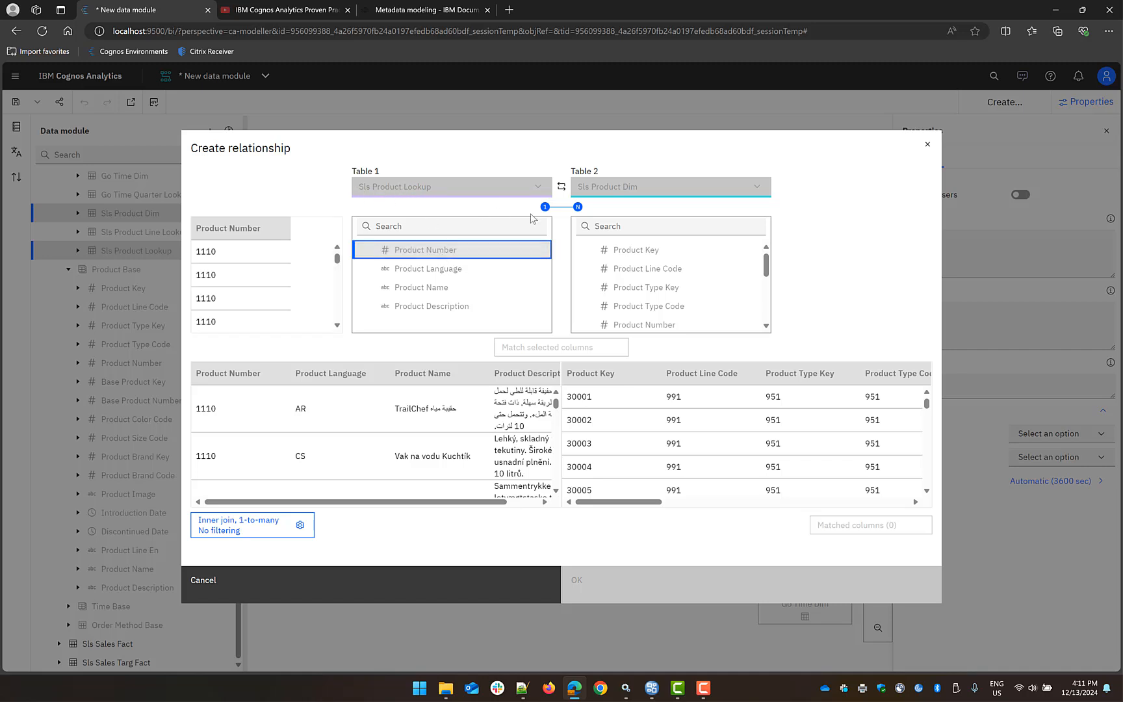
{"action": "left_click", "coordinate": [650, 325]}
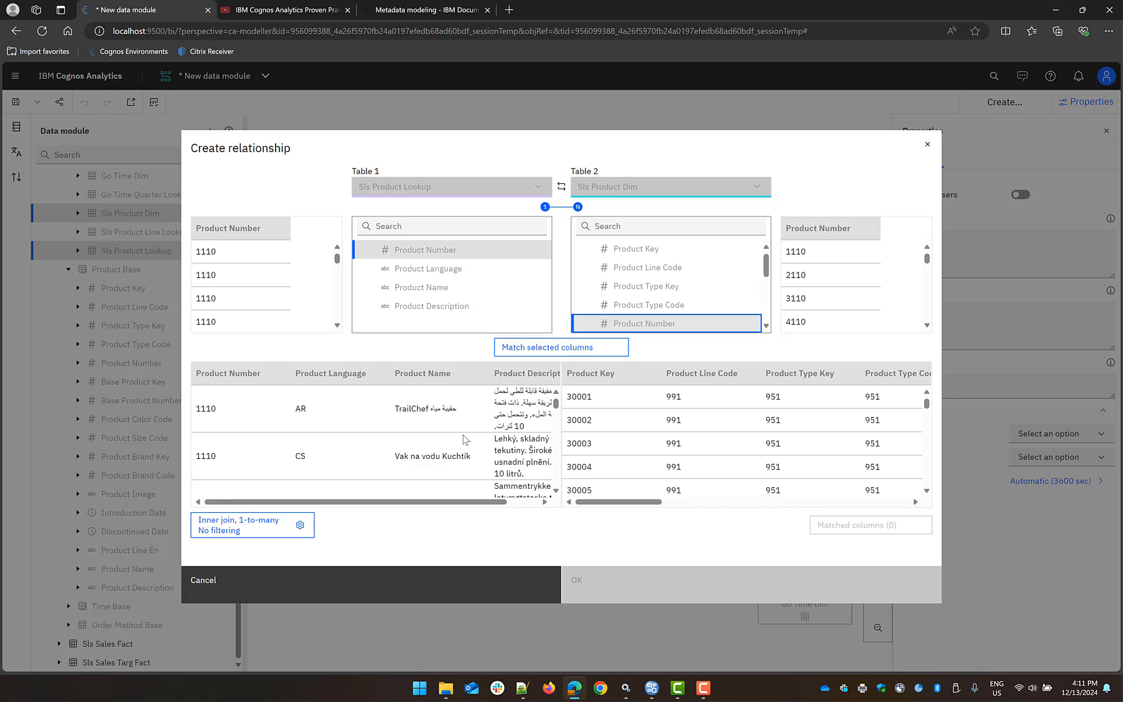
Set the relationship's cardinality to 1-to-1, match the Product Number columns, refresh the data preview, and create the relationship.
{"action": "left_click", "coordinate": [238, 528]}
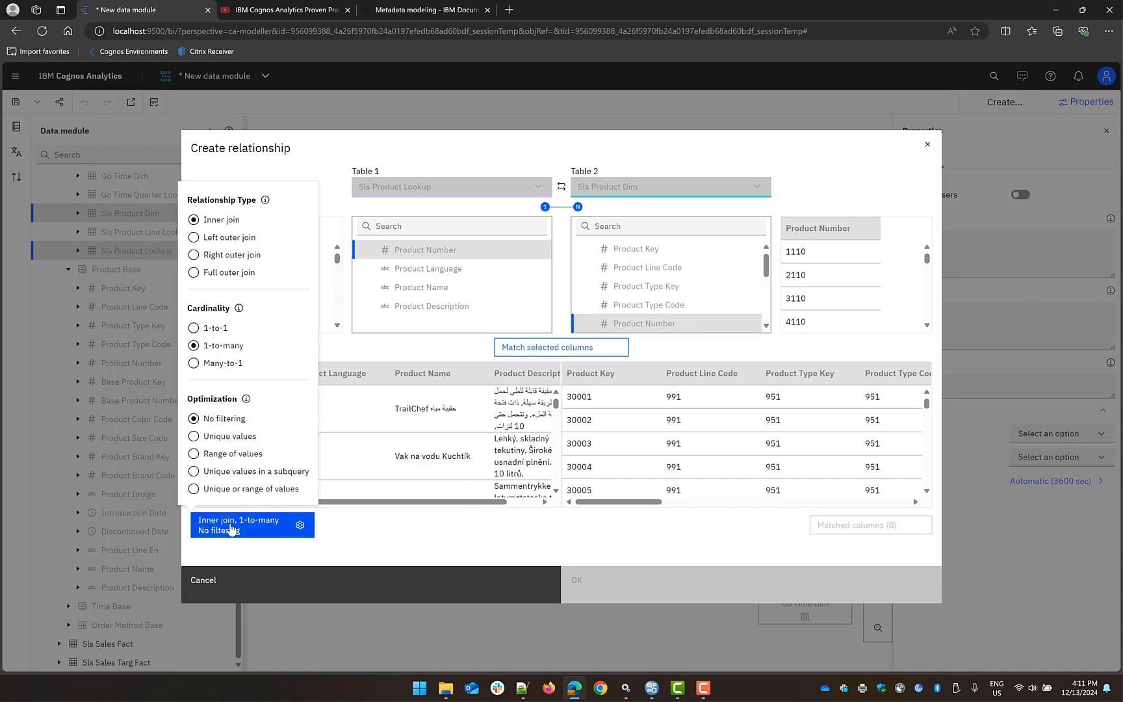
{"action": "left_click", "coordinate": [194, 328]}
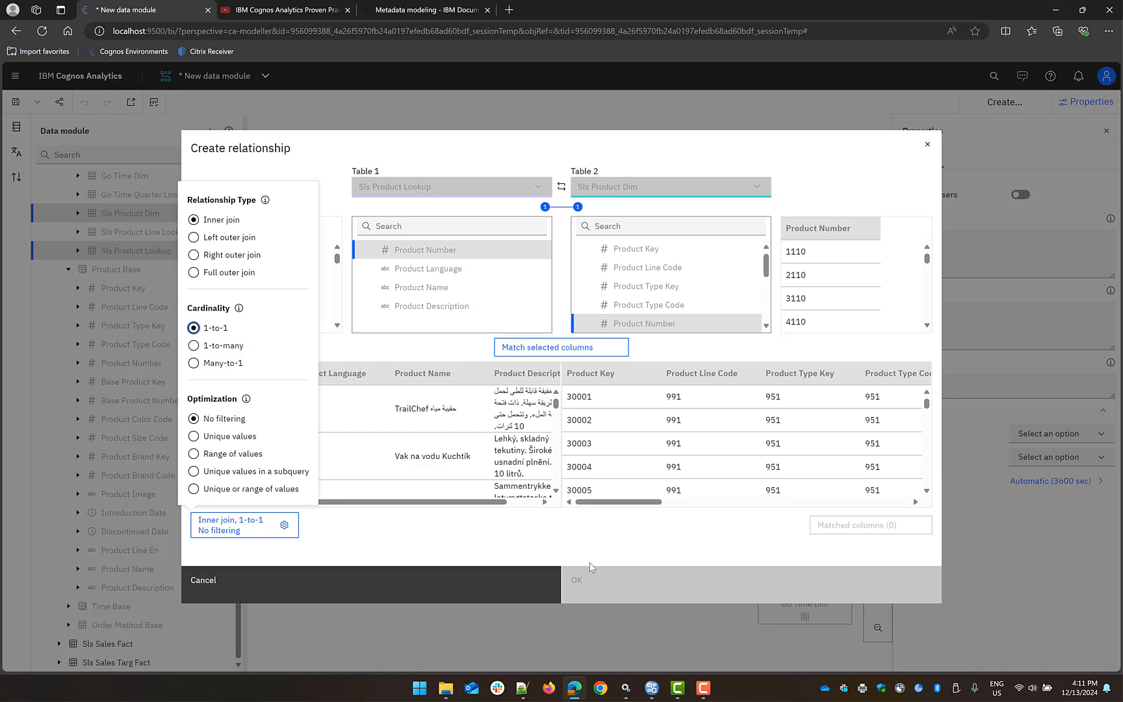
{"action": "left_click", "coordinate": [576, 350]}
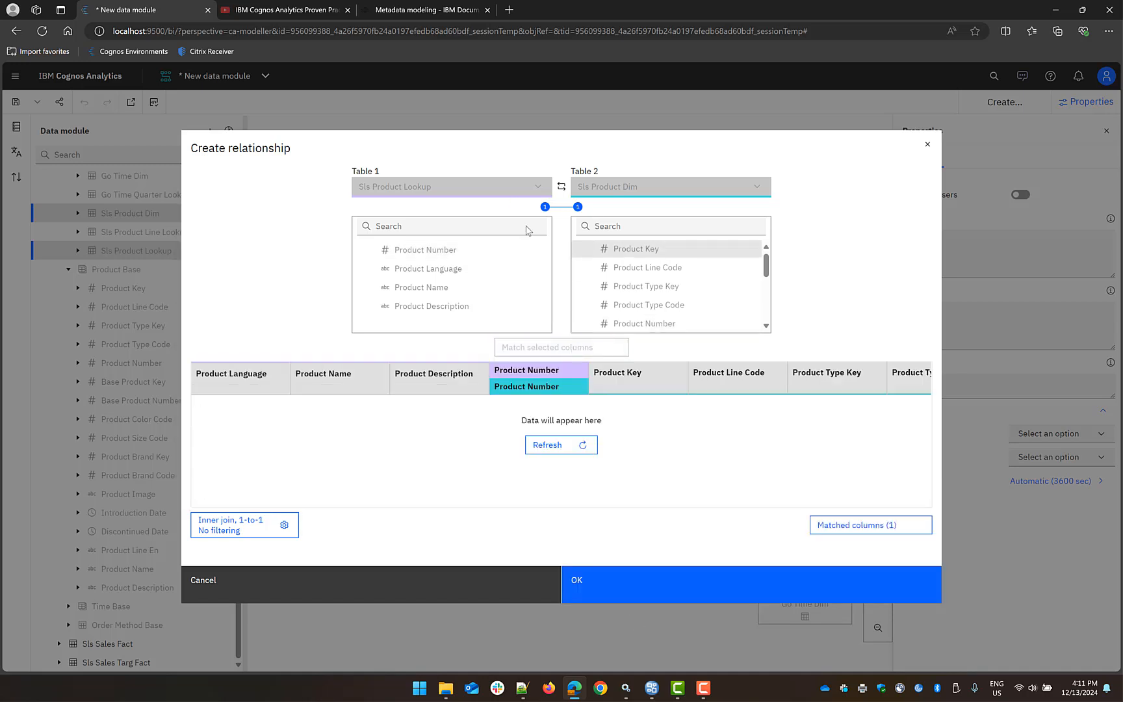
{"action": "left_click", "coordinate": [558, 451]}
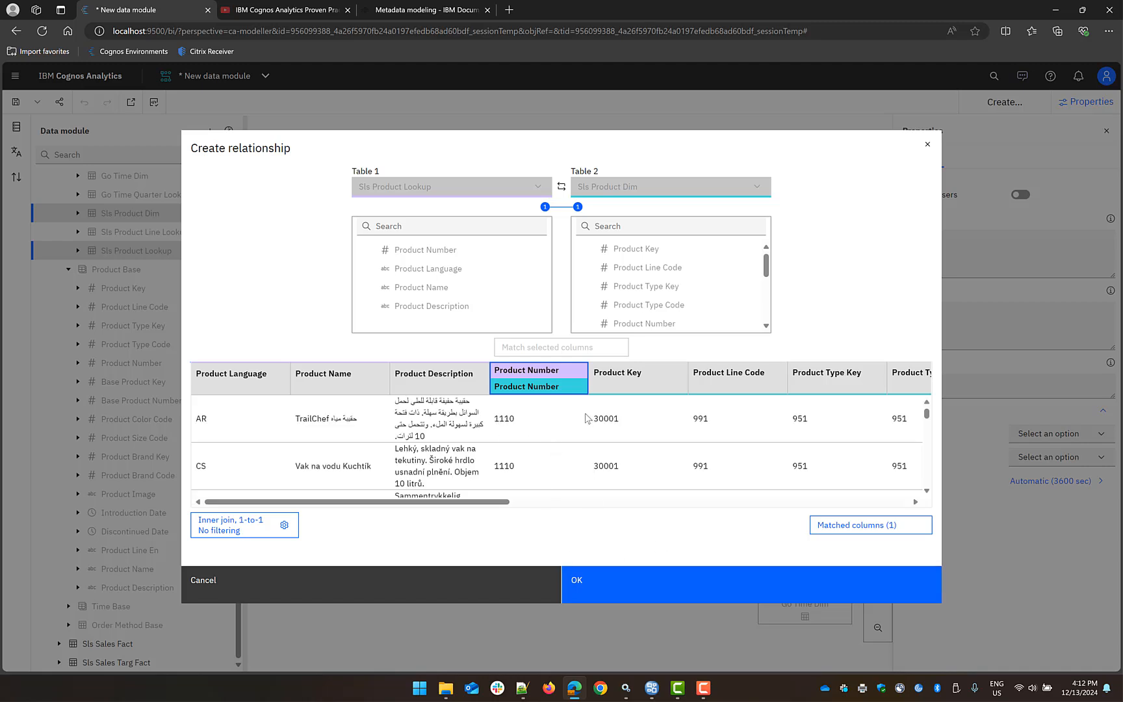
{"action": "left_click", "coordinate": [603, 588]}
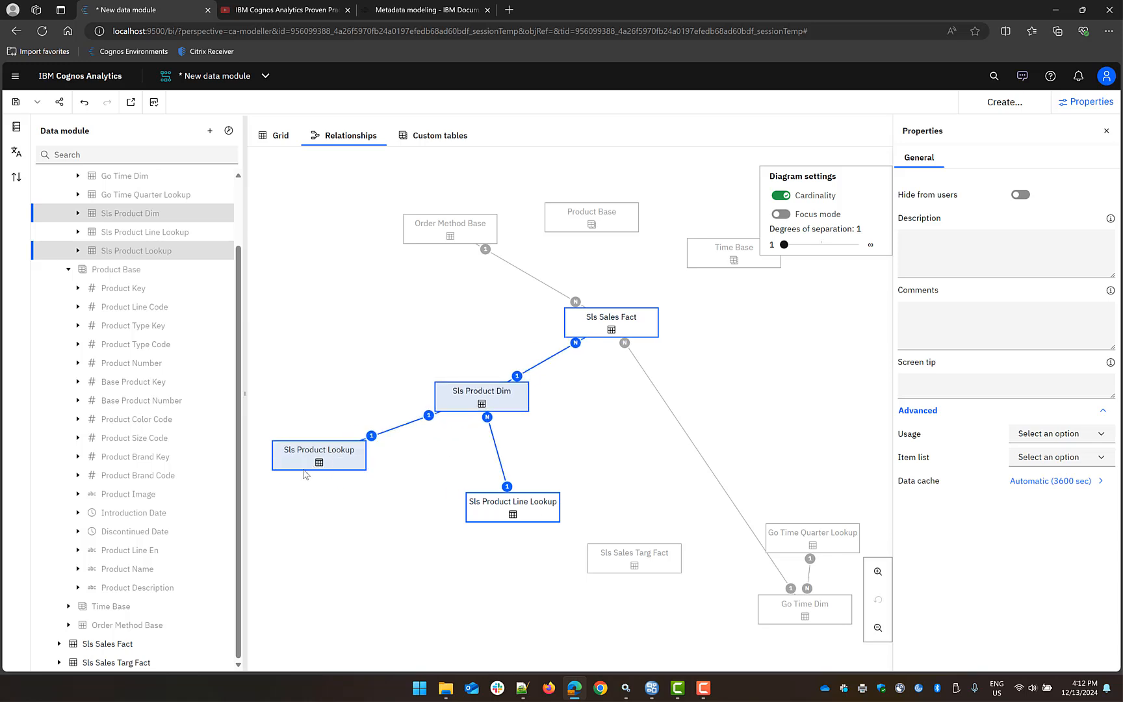
Preview the Product Base data again and examine its product name and description columns.
{"action": "scroll", "coordinate": [241, 325], "scroll_direction": "up", "scroll_amount": 2}
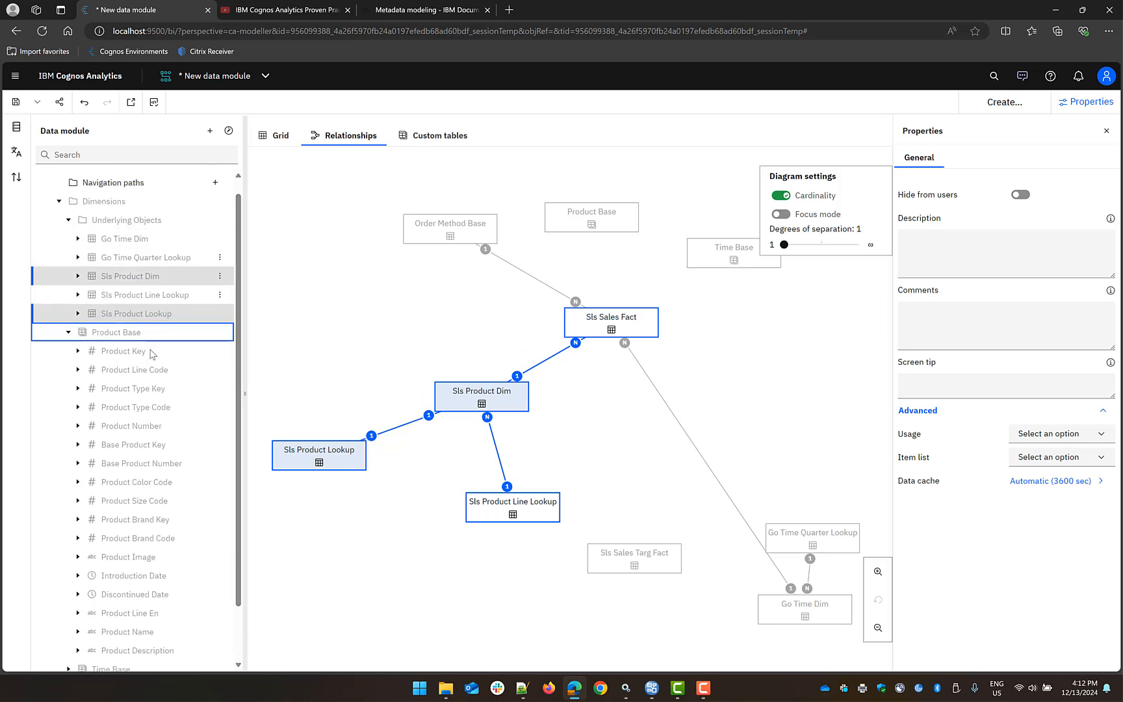
{"action": "left_click", "coordinate": [116, 336]}
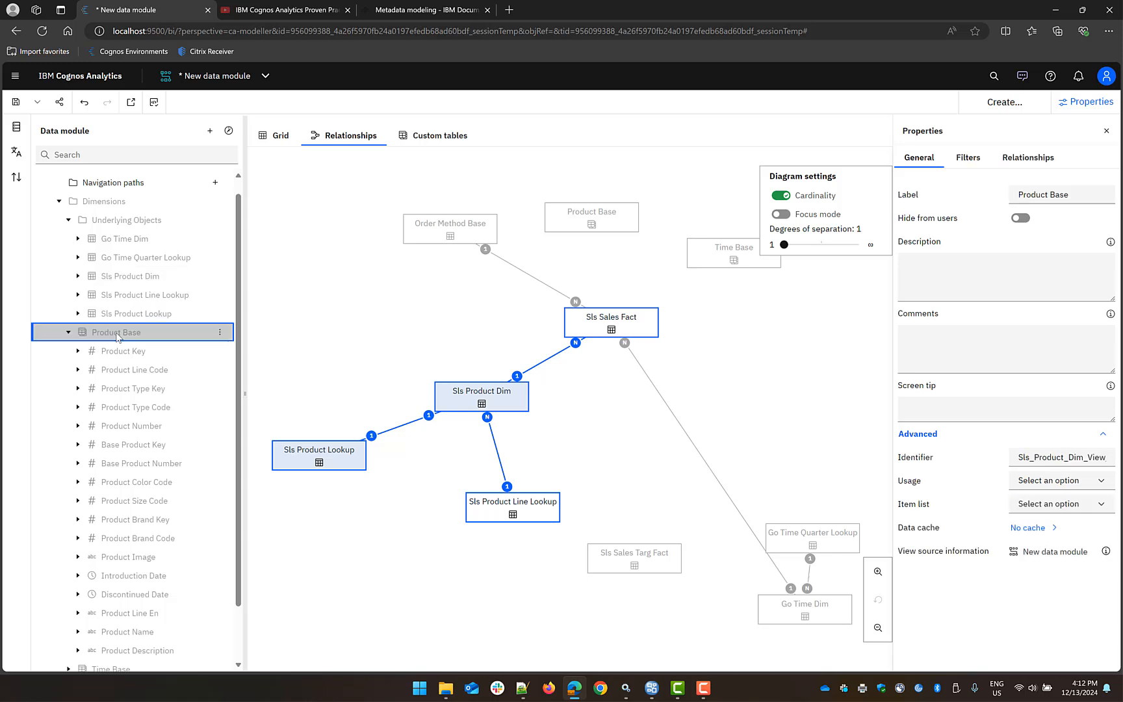
{"action": "left_click", "coordinate": [279, 137]}
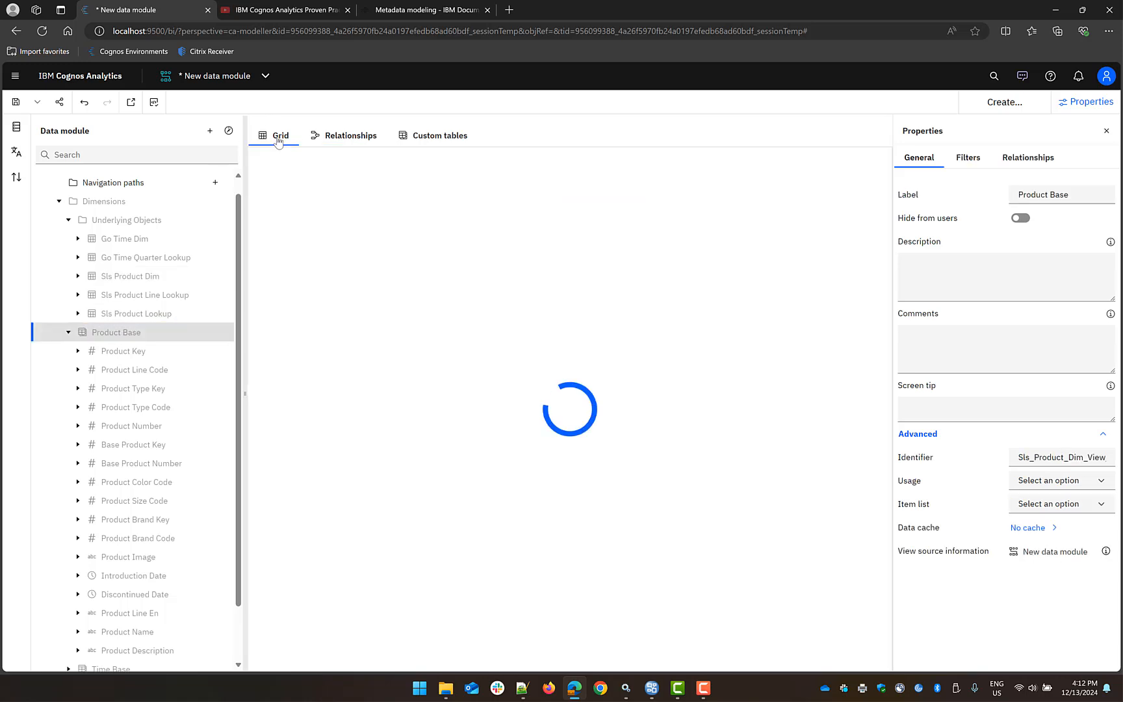
{"action": "left_click_drag", "start_coordinate": [467, 670], "coordinate": [852, 670]}
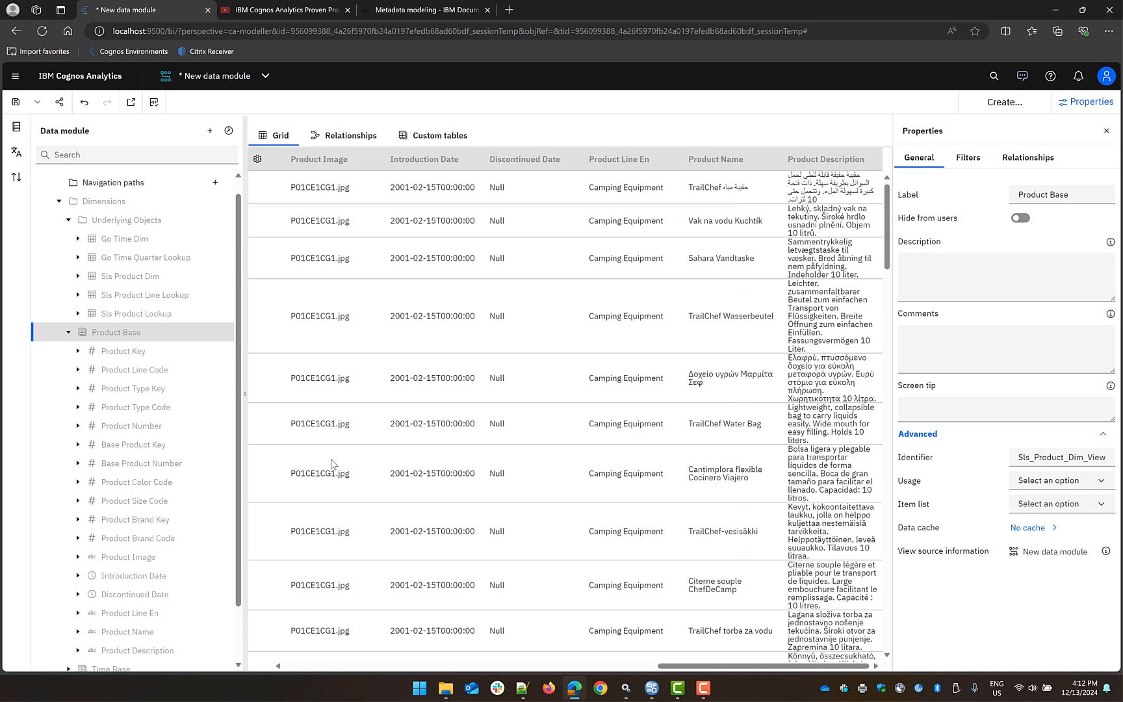
Collapse Product Base and filter the Sls Product Lookup table to the EN value of Product Language.
{"action": "left_click", "coordinate": [68, 333]}
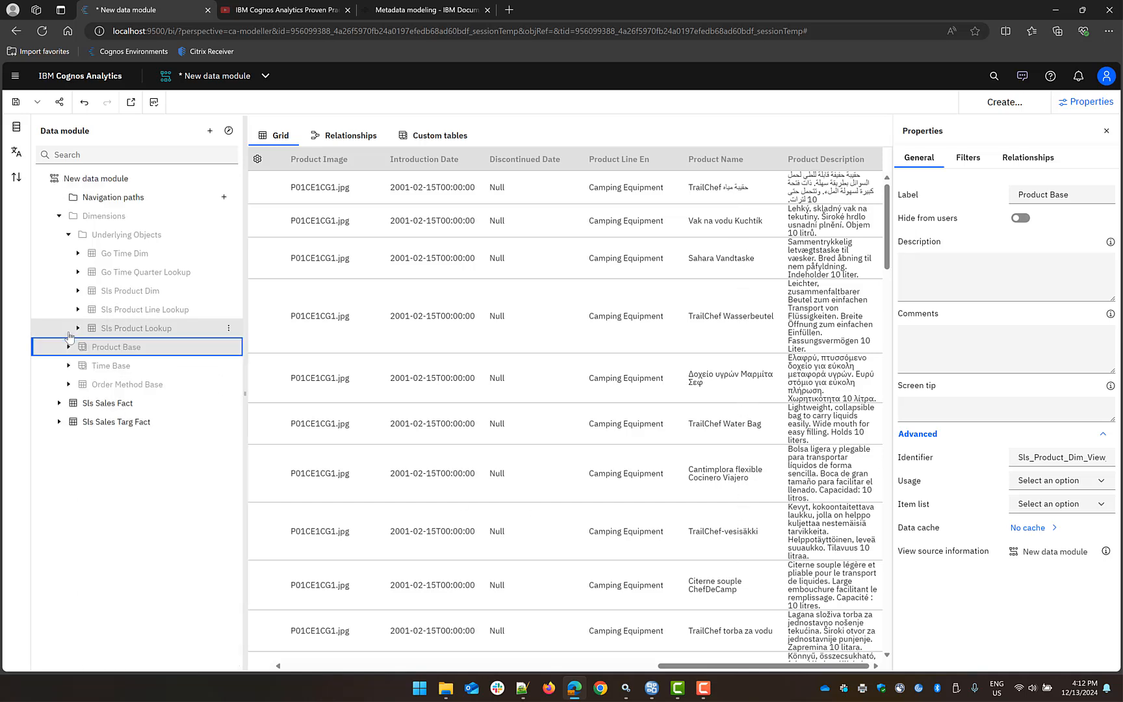
{"action": "left_click", "coordinate": [134, 330]}
{"action": "left_click", "coordinate": [229, 328]}
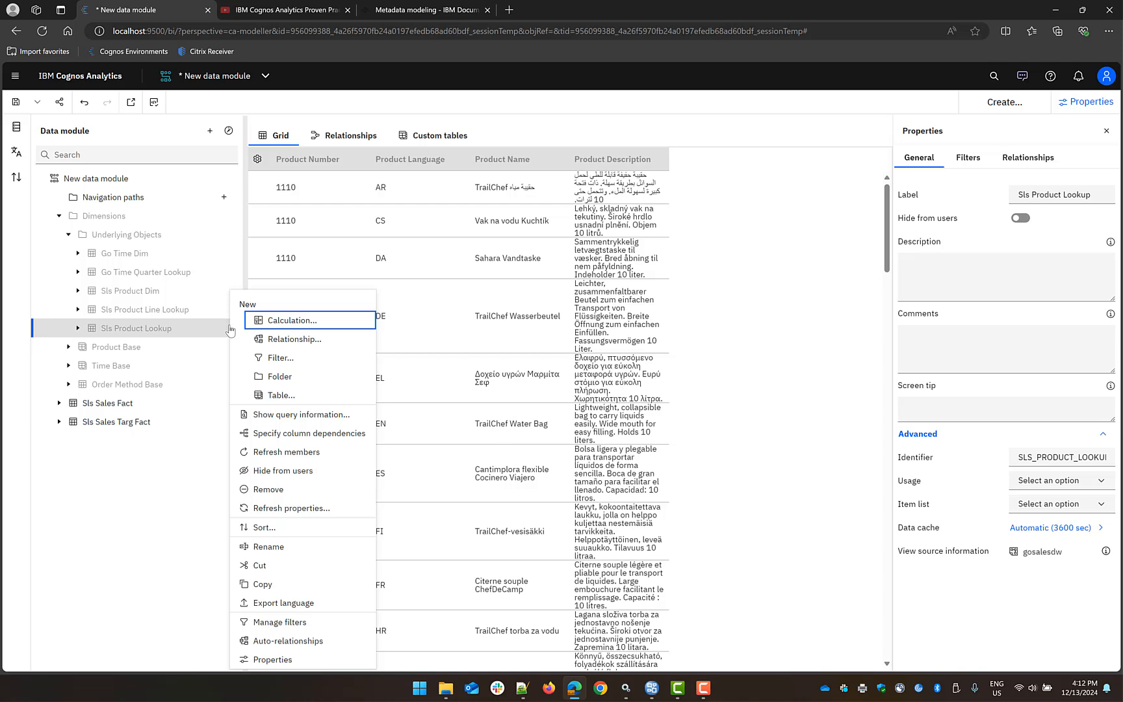
{"action": "left_click", "coordinate": [296, 625]}
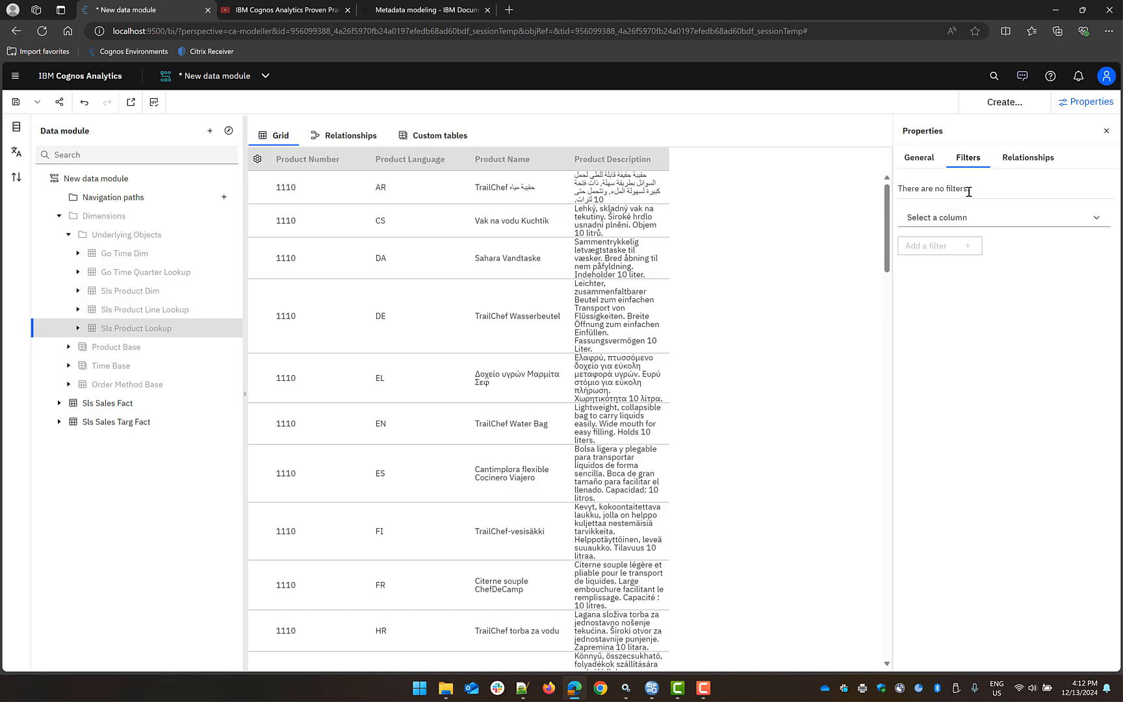
{"action": "left_click", "coordinate": [955, 218]}
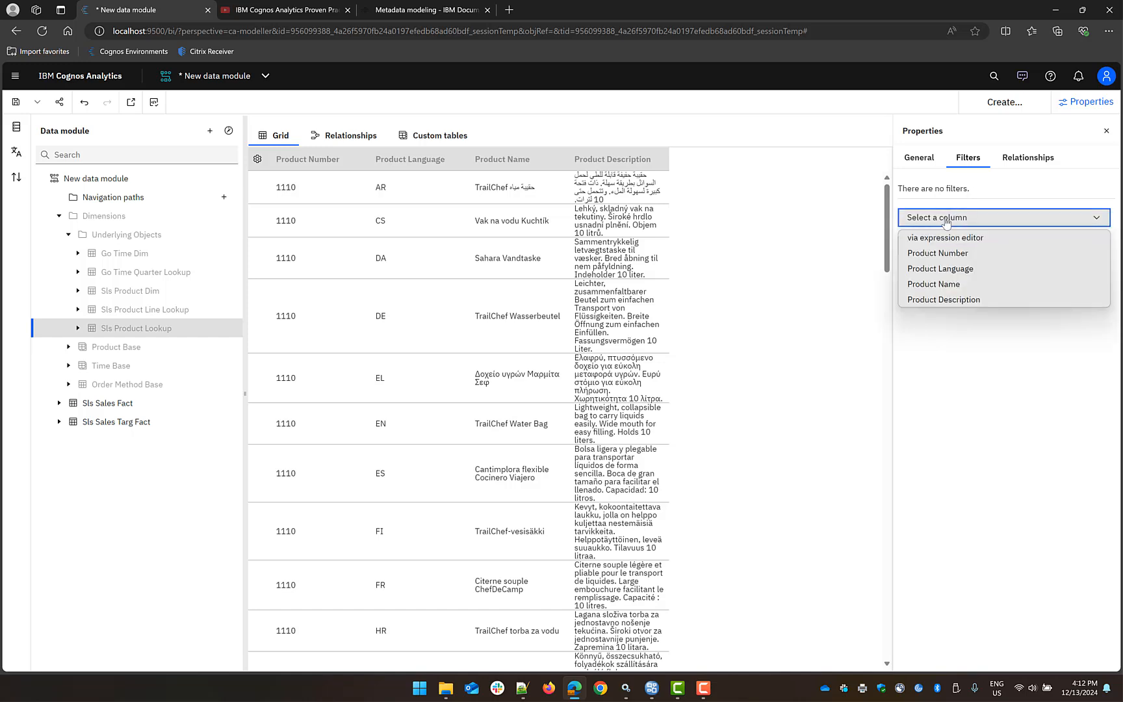
{"action": "left_click", "coordinate": [940, 269]}
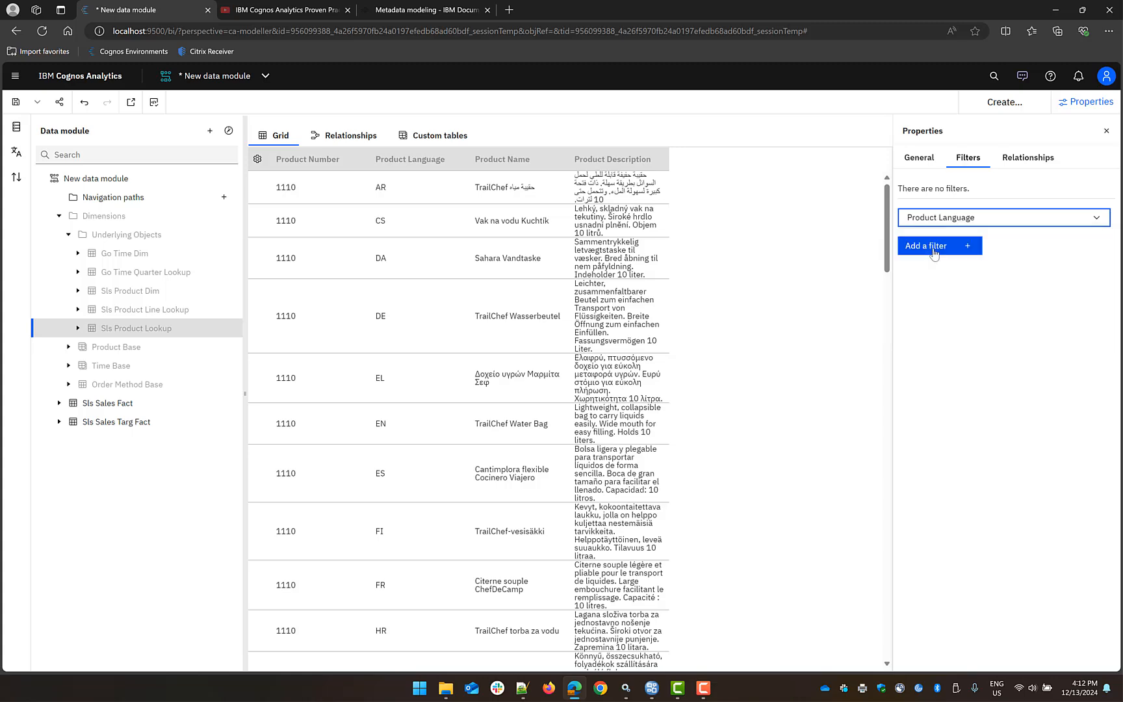
{"action": "left_click", "coordinate": [934, 251]}
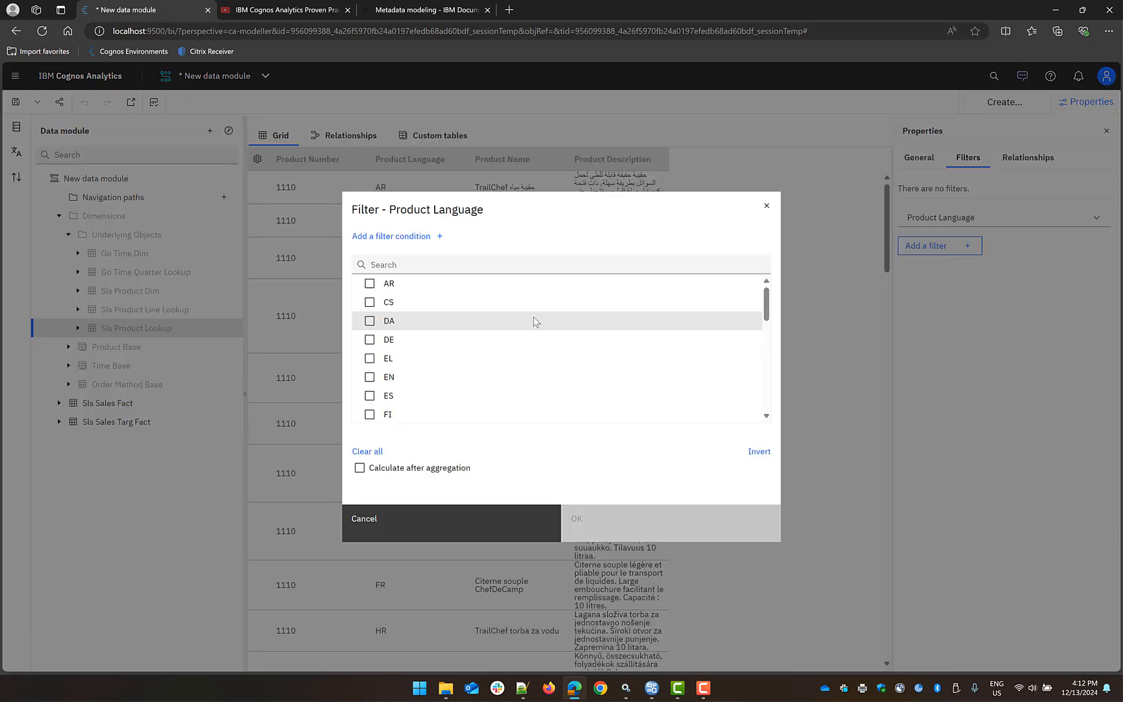
{"action": "left_click", "coordinate": [369, 379]}
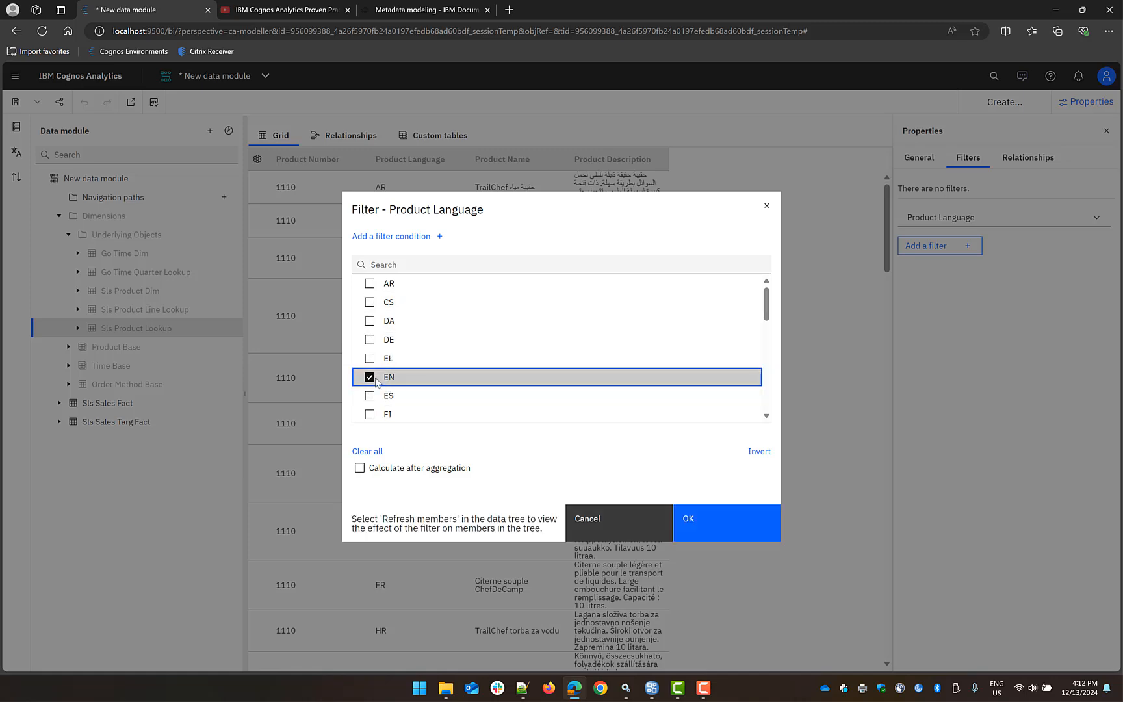
{"action": "left_click", "coordinate": [709, 525]}
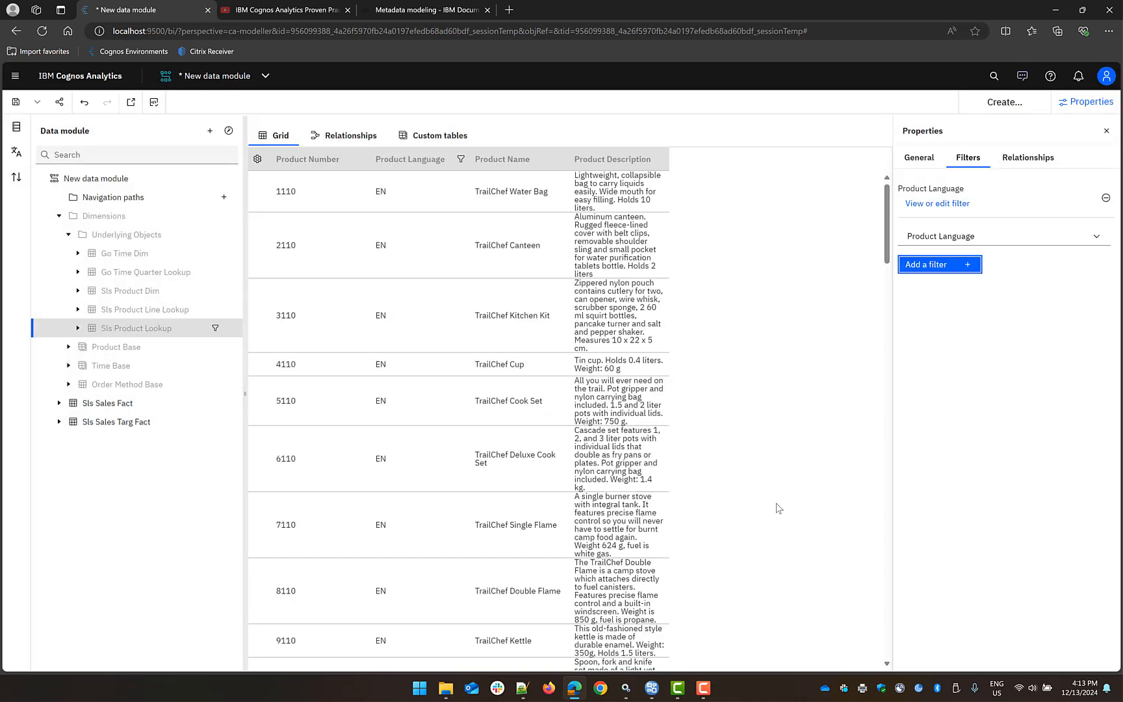
Check the product names and descriptions in the Product Base data preview, and collapse the Underlying Objects folder.
{"action": "left_click", "coordinate": [117, 347]}
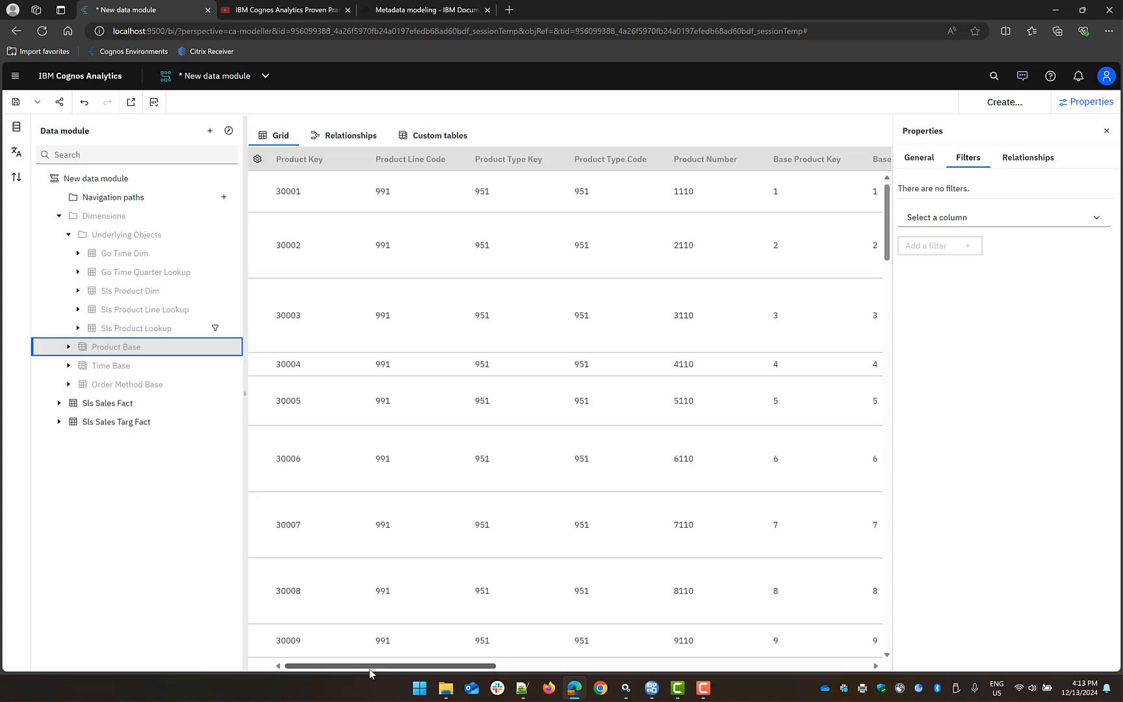
{"action": "left_click_drag", "start_coordinate": [370, 673], "coordinate": [744, 682]}
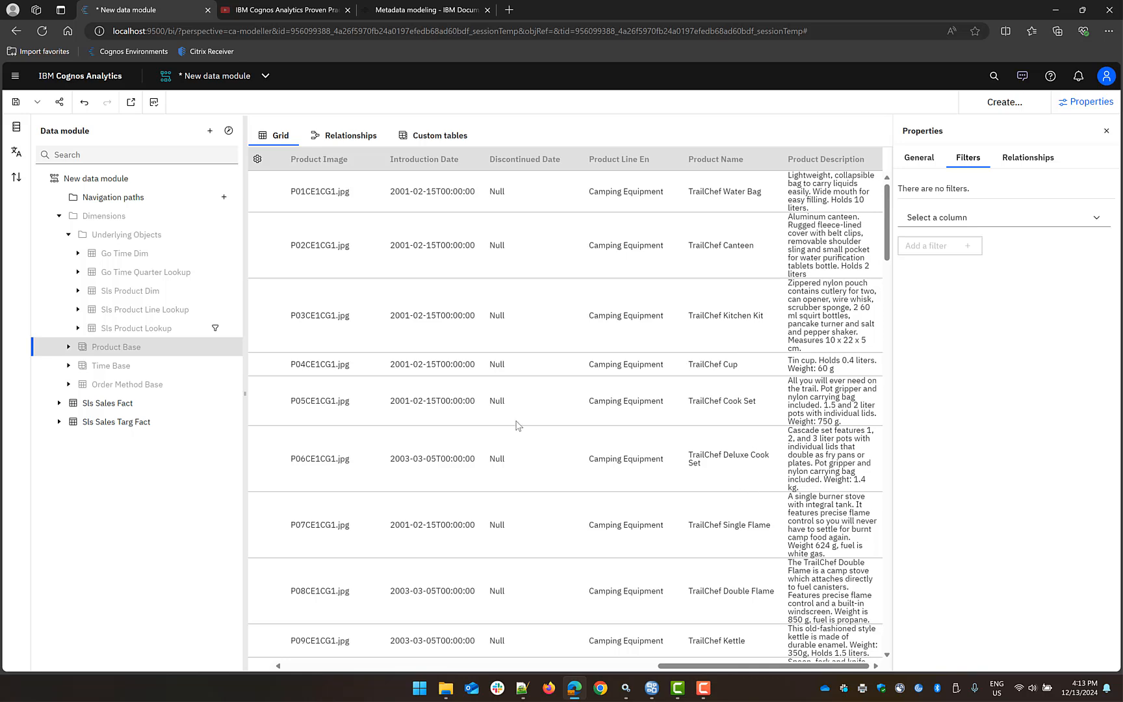
{"action": "left_click", "coordinate": [68, 236]}
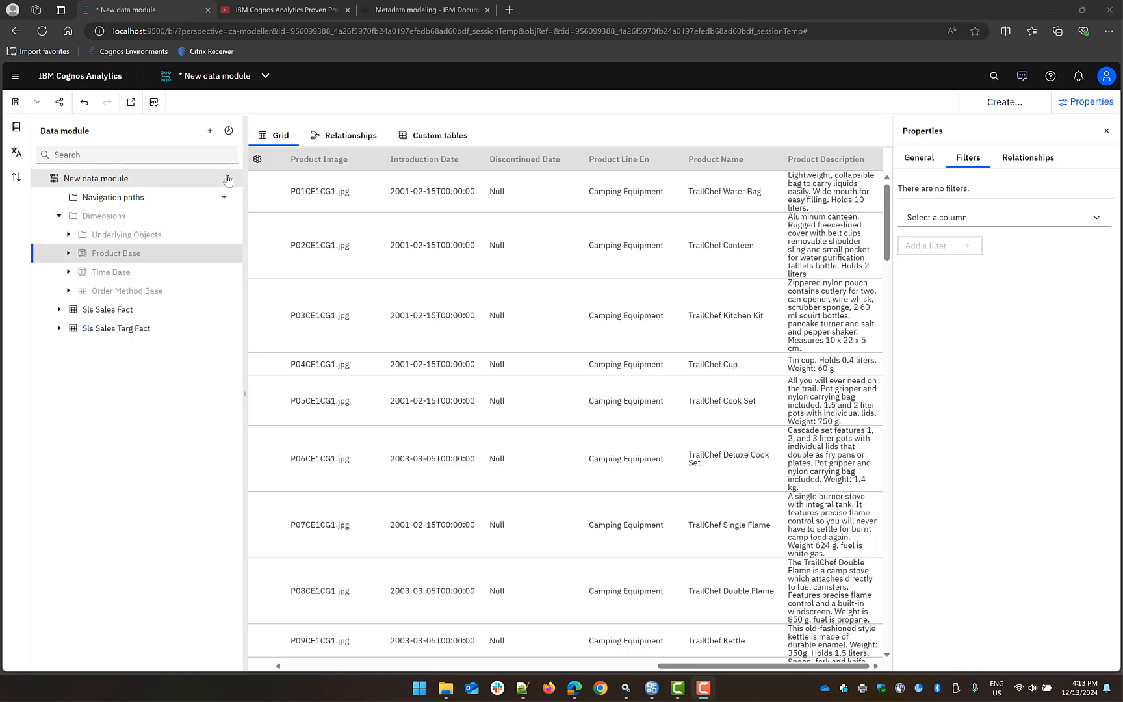
Create a folder named Sales at the root of the data module.
{"action": "left_click", "coordinate": [227, 180]}
{"action": "left_click", "coordinate": [284, 262]}
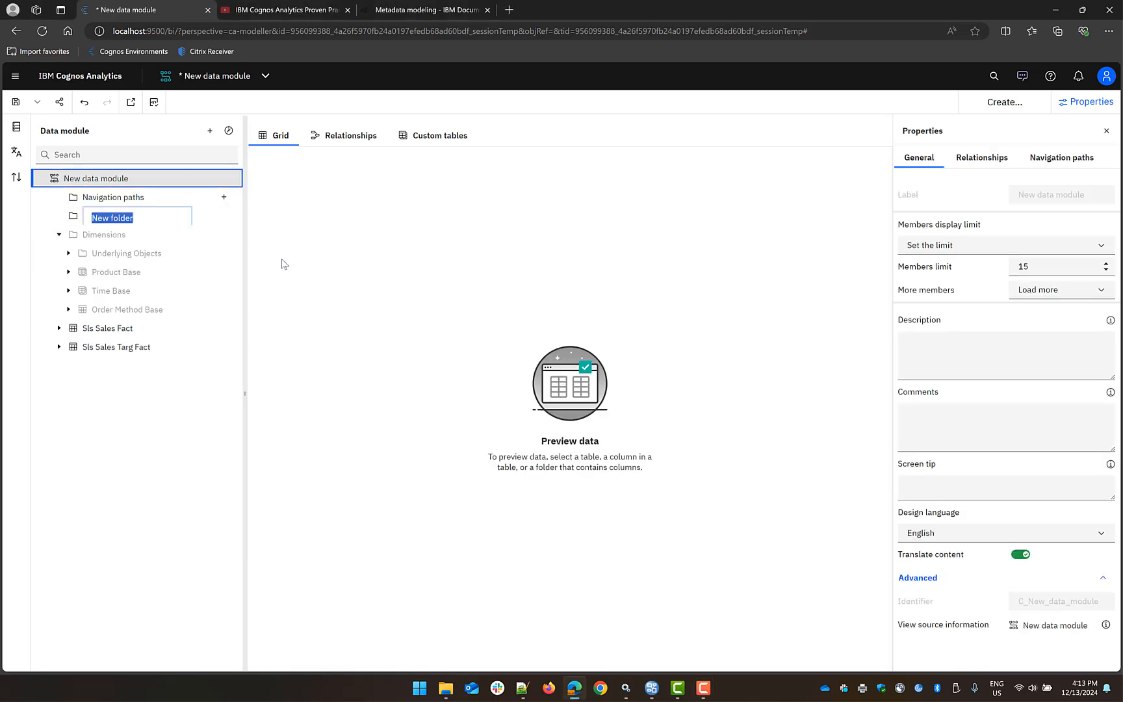
{"action": "type", "text": "Sales"}
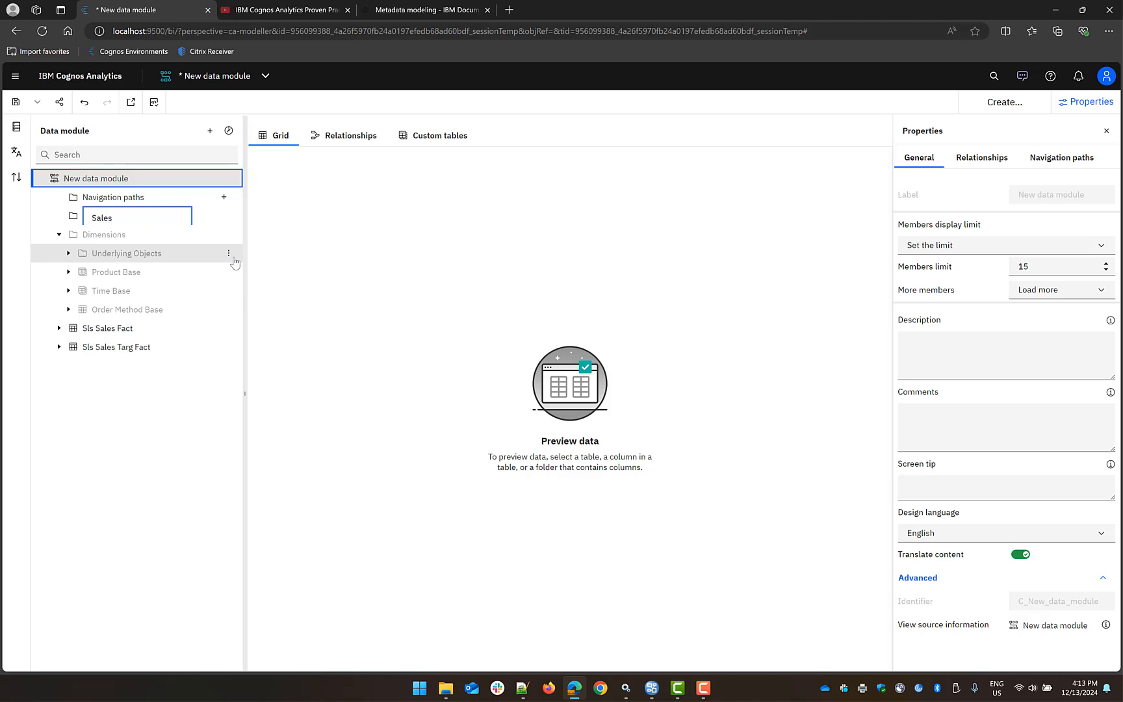
{"action": "key", "text": "Return"}
Create a folder named Sales Target at the root of the data module.
{"action": "left_click", "coordinate": [231, 179]}
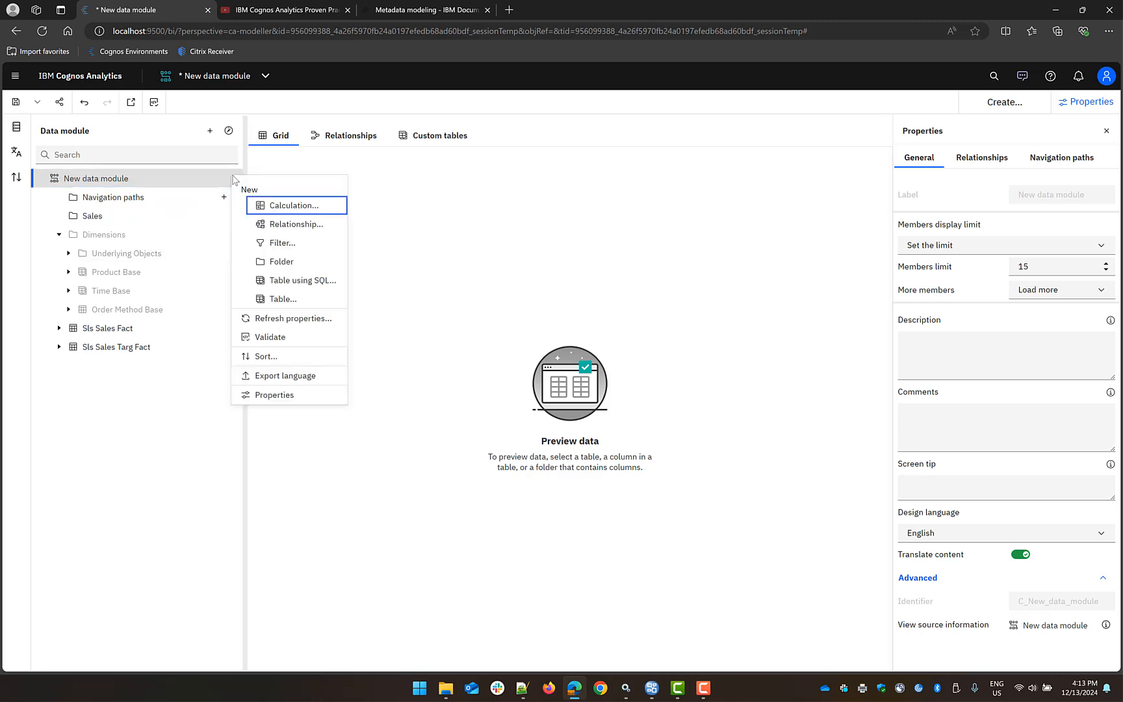
{"action": "left_click", "coordinate": [266, 263]}
{"action": "type", "text": "Sales Target"}
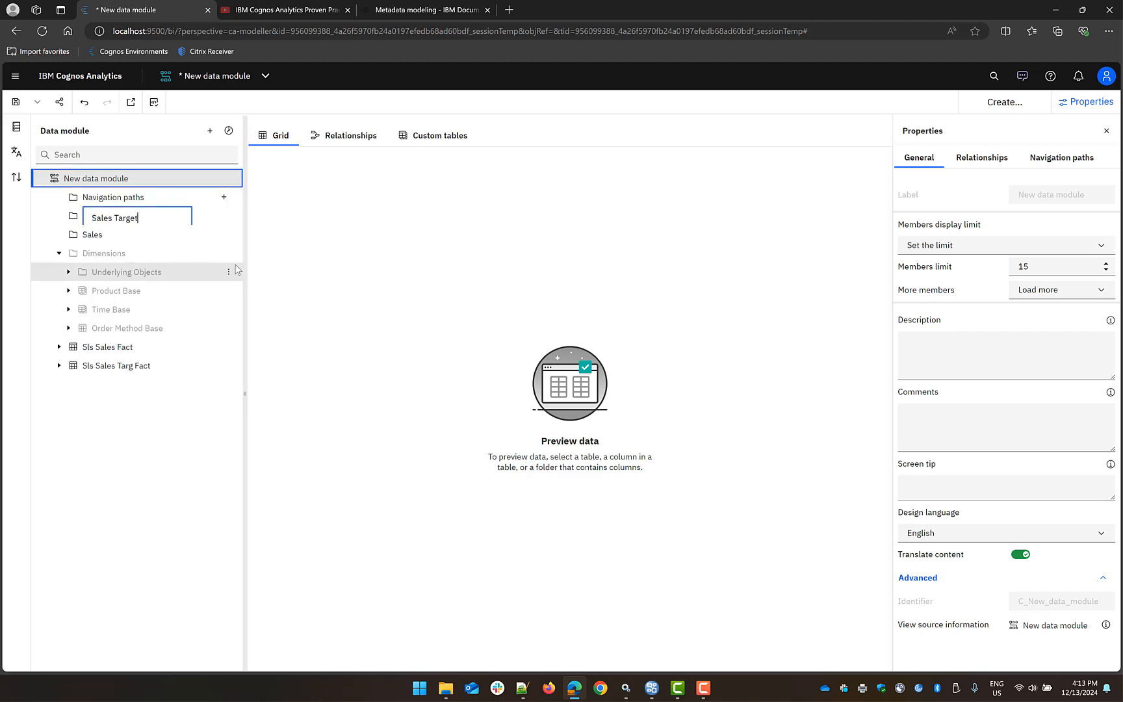
{"action": "key", "text": "Return"}
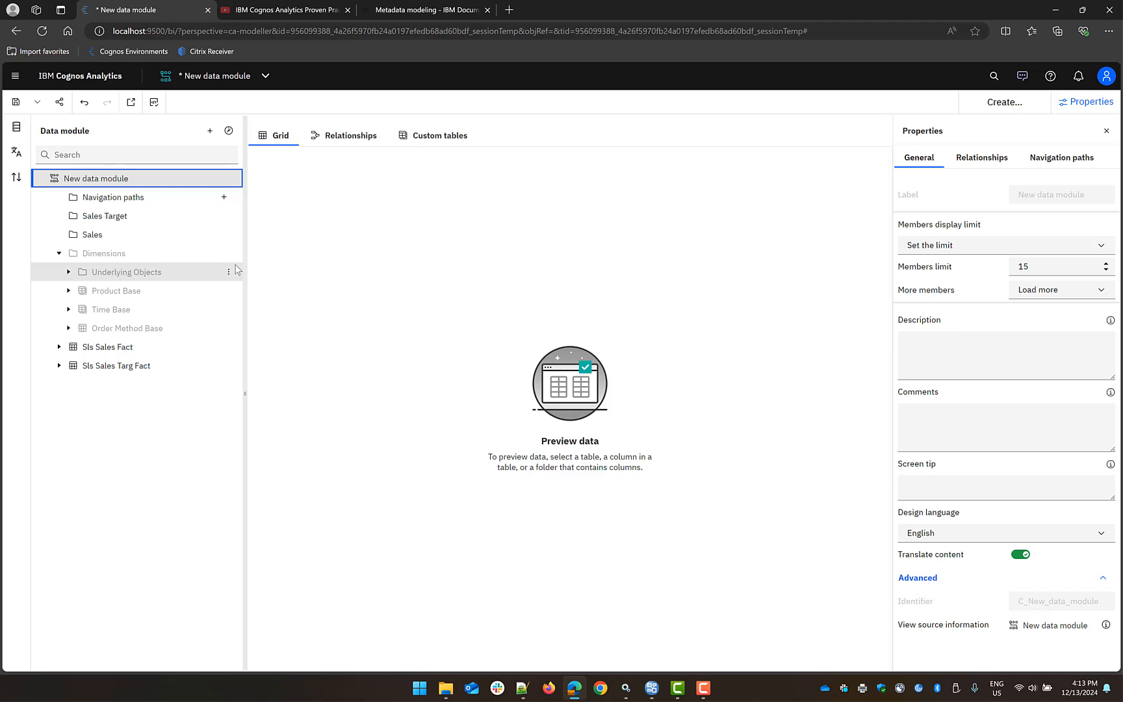
Move the Sls Sales Fact table into the Sales folder and Sls Sales Targ Fact into the Sales Target folder.
{"action": "left_click_drag", "start_coordinate": [130, 347], "coordinate": [132, 237]}
{"action": "left_click_drag", "start_coordinate": [127, 367], "coordinate": [95, 216]}
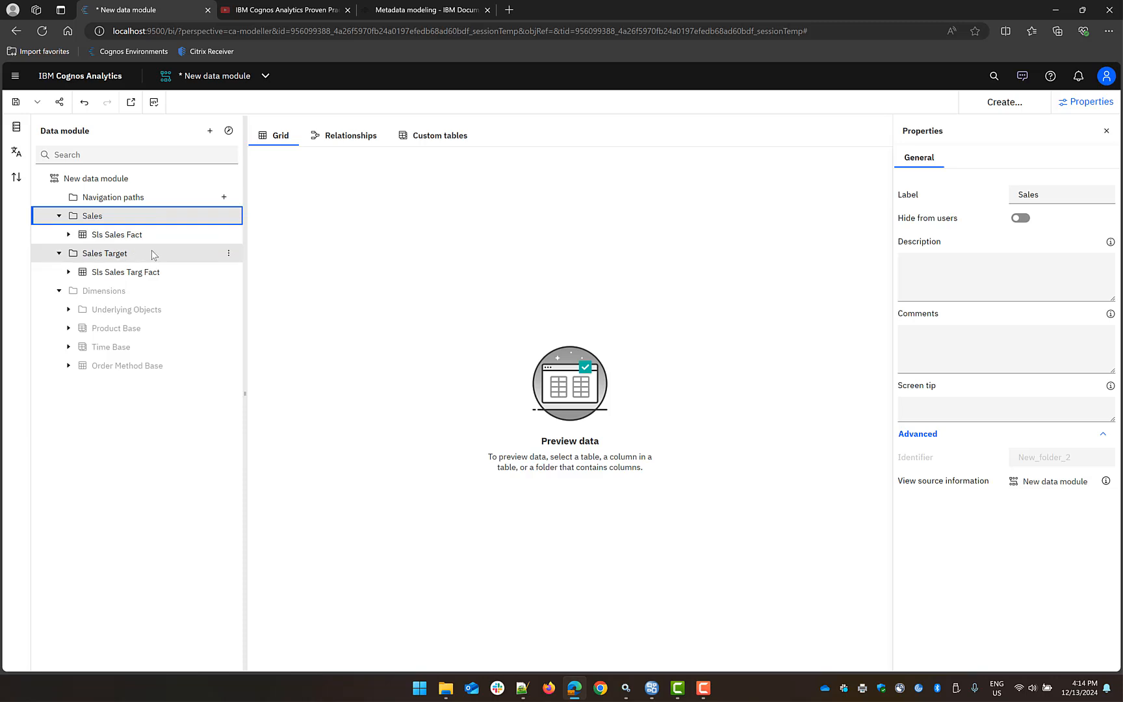
Rename the Sls Sales Fact table as Sales Fact.
{"action": "left_click", "coordinate": [124, 236]}
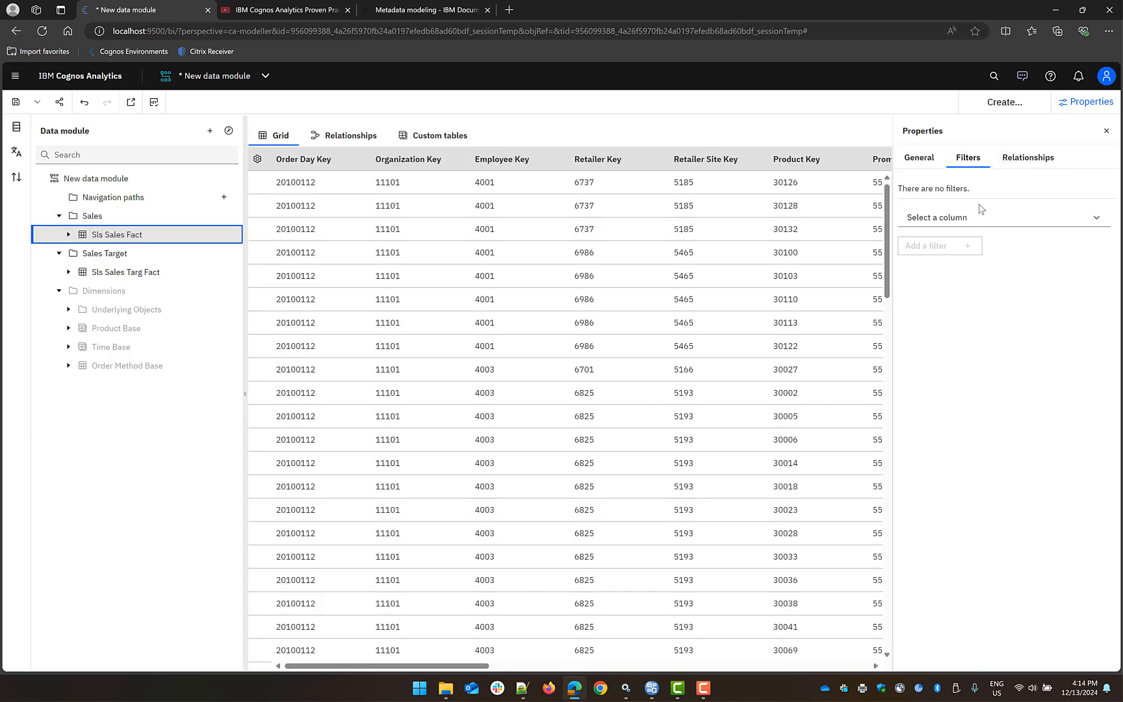
{"action": "left_click", "coordinate": [920, 158]}
{"action": "left_click_drag", "start_coordinate": [1078, 199], "coordinate": [981, 208]}
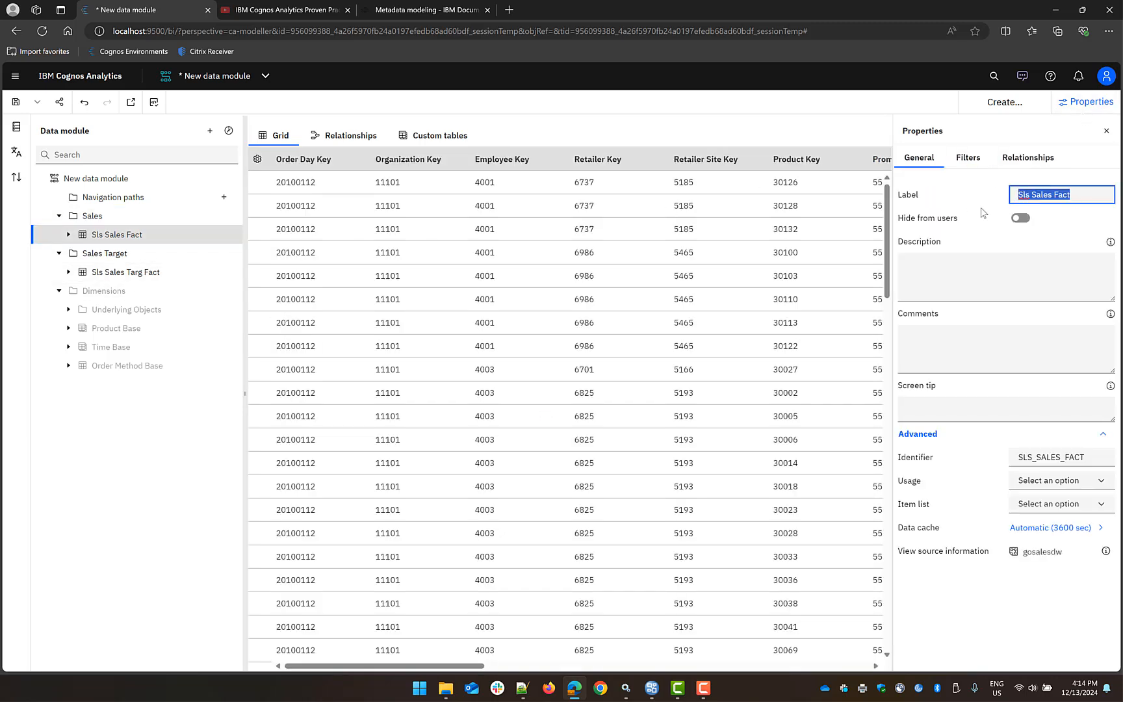
{"action": "type", "text": "Sla"}
Rename the Sls Sales Targ Fact table as Sales Target Fact.
{"action": "left_click", "coordinate": [138, 275]}
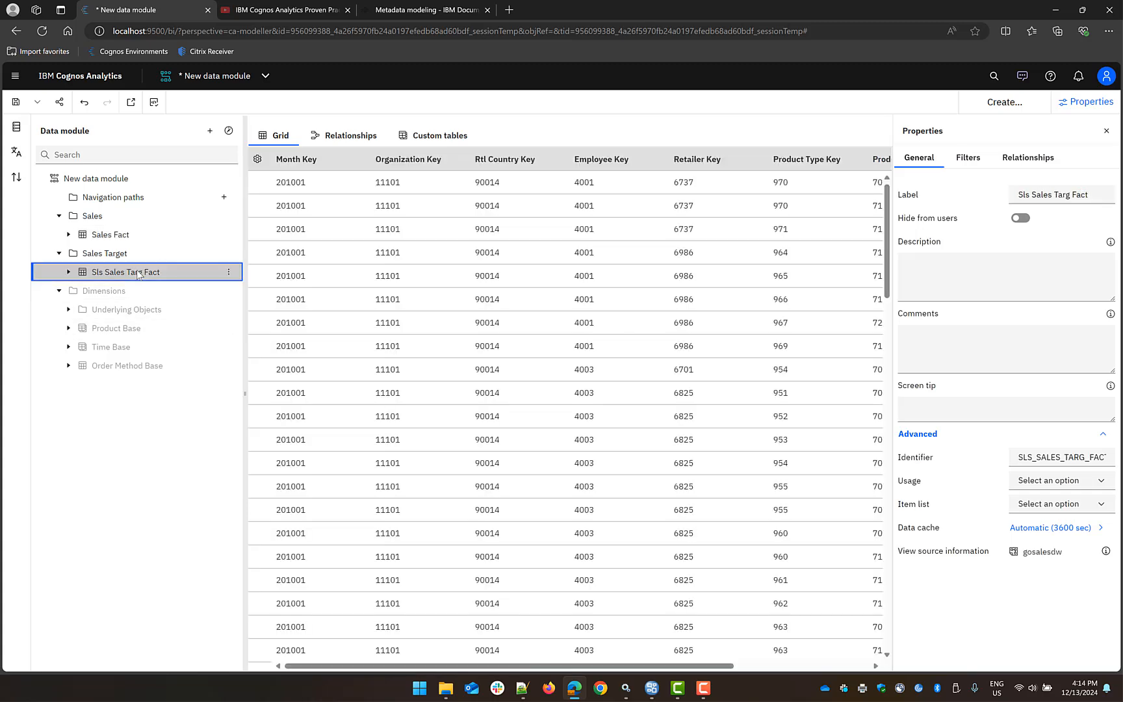
{"action": "left_click", "coordinate": [1035, 193]}
{"action": "key", "text": "BackSpace"}
{"action": "key", "text": "BackSpace"}
{"action": "key", "text": "BackSpace"}
{"action": "key", "text": "BackSpace"}
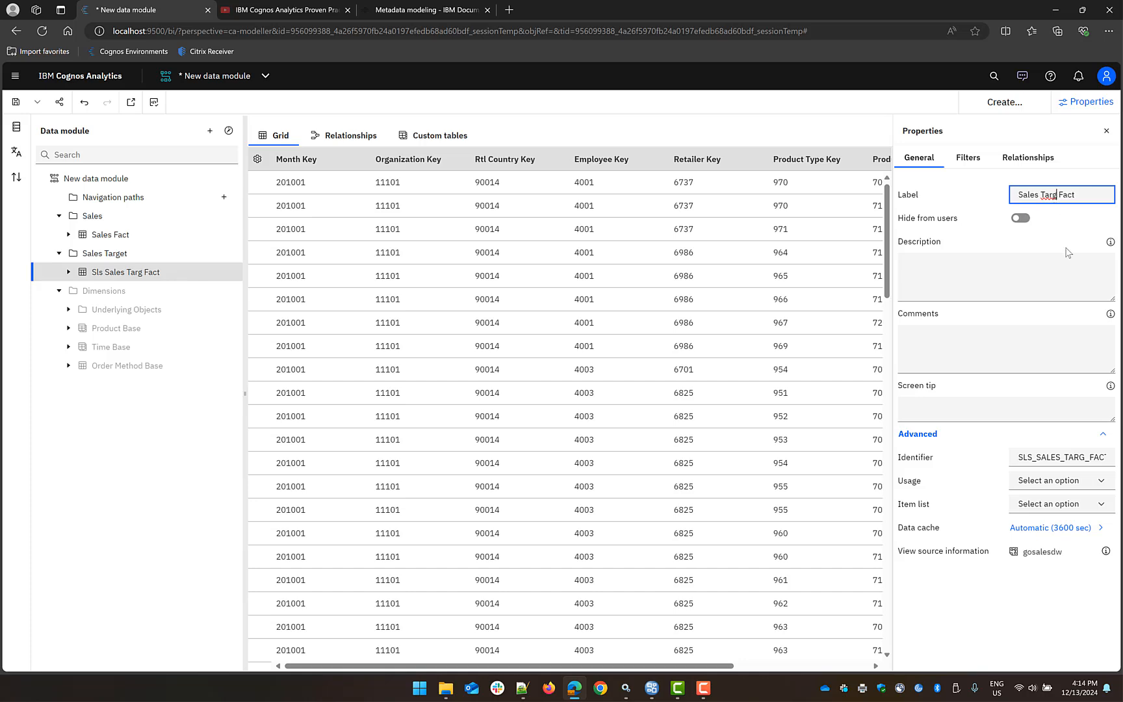
{"action": "type", "text": "et"}
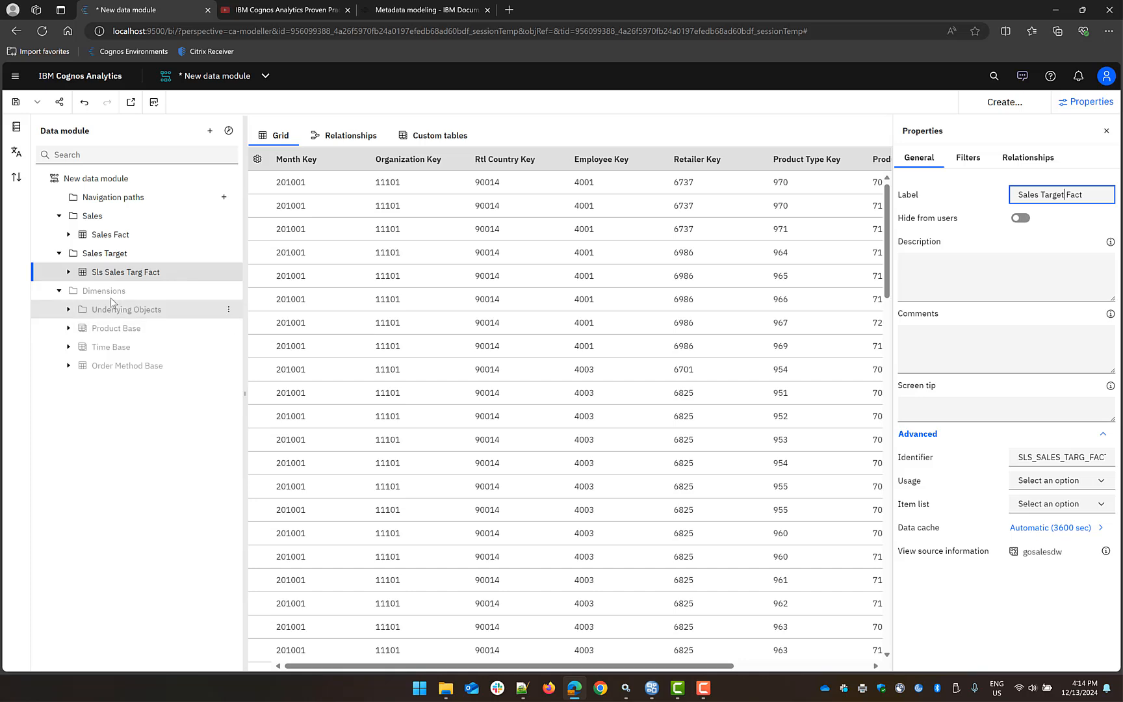
{"action": "left_click", "coordinate": [110, 294]}
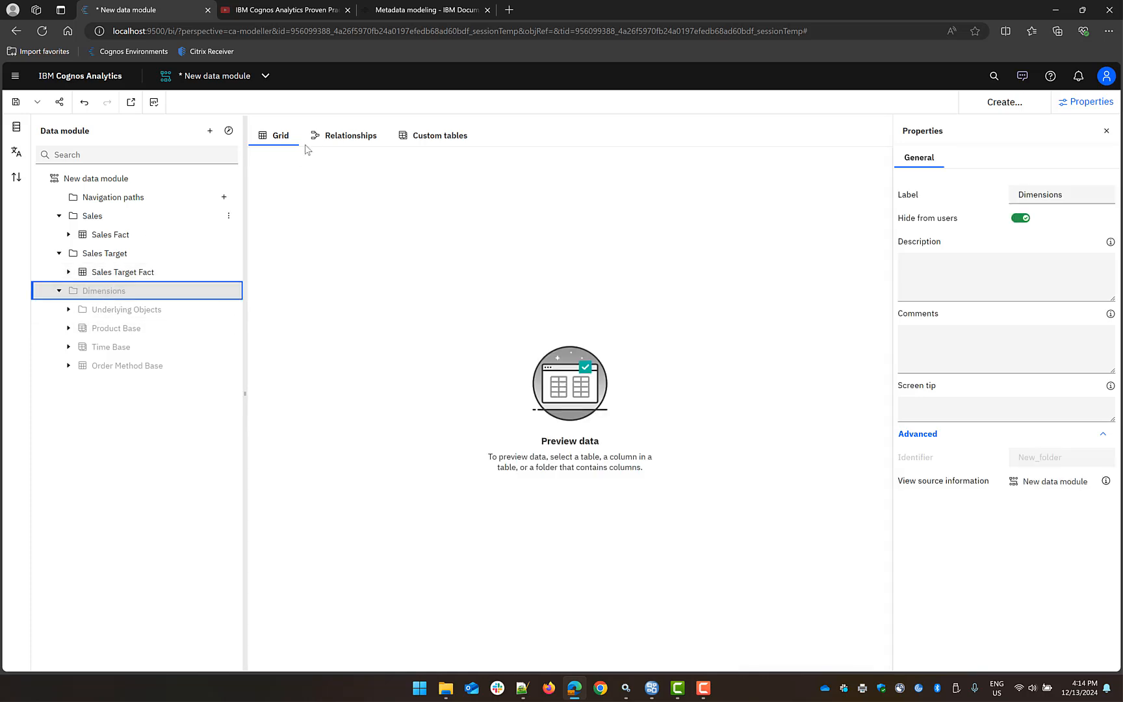
Spread out Sales Fact, Order Method Base, Go Time Dim and the Sls Product tables in the relationships diagram.
{"action": "left_click", "coordinate": [349, 136]}
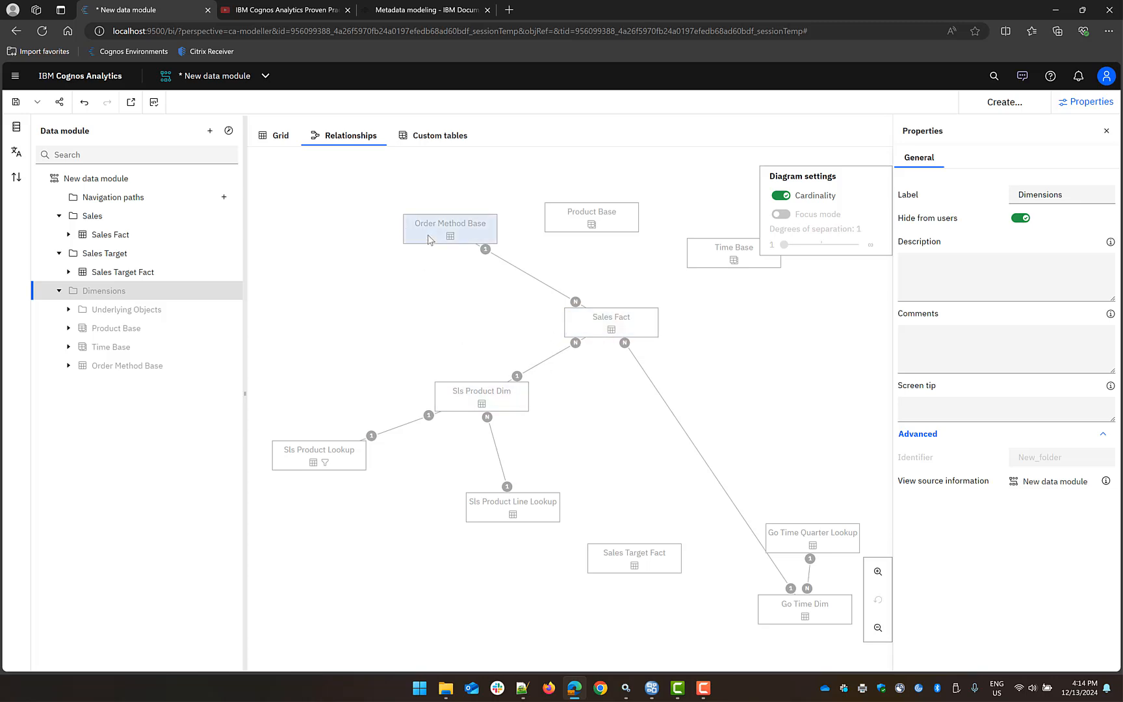
{"action": "left_click_drag", "start_coordinate": [449, 398], "coordinate": [407, 422]}
{"action": "left_click_drag", "start_coordinate": [486, 501], "coordinate": [480, 519]}
{"action": "left_click_drag", "start_coordinate": [328, 465], "coordinate": [298, 525]}
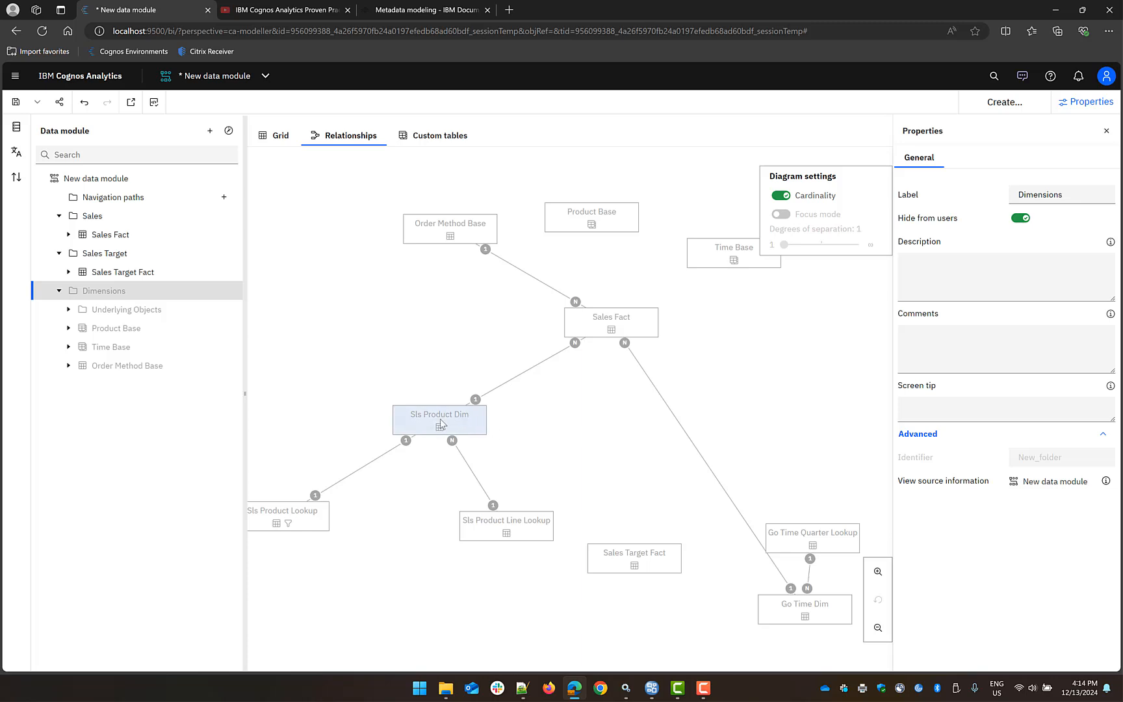
{"action": "left_click_drag", "start_coordinate": [440, 419], "coordinate": [415, 436]}
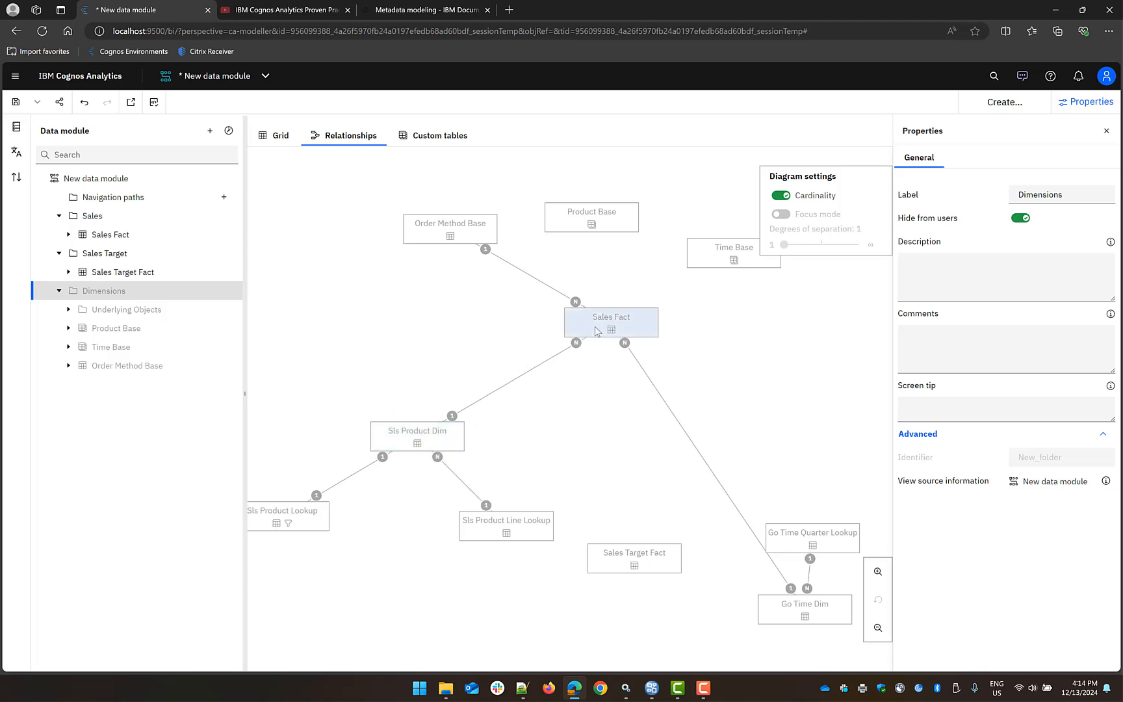
{"action": "left_click_drag", "start_coordinate": [597, 330], "coordinate": [538, 329]}
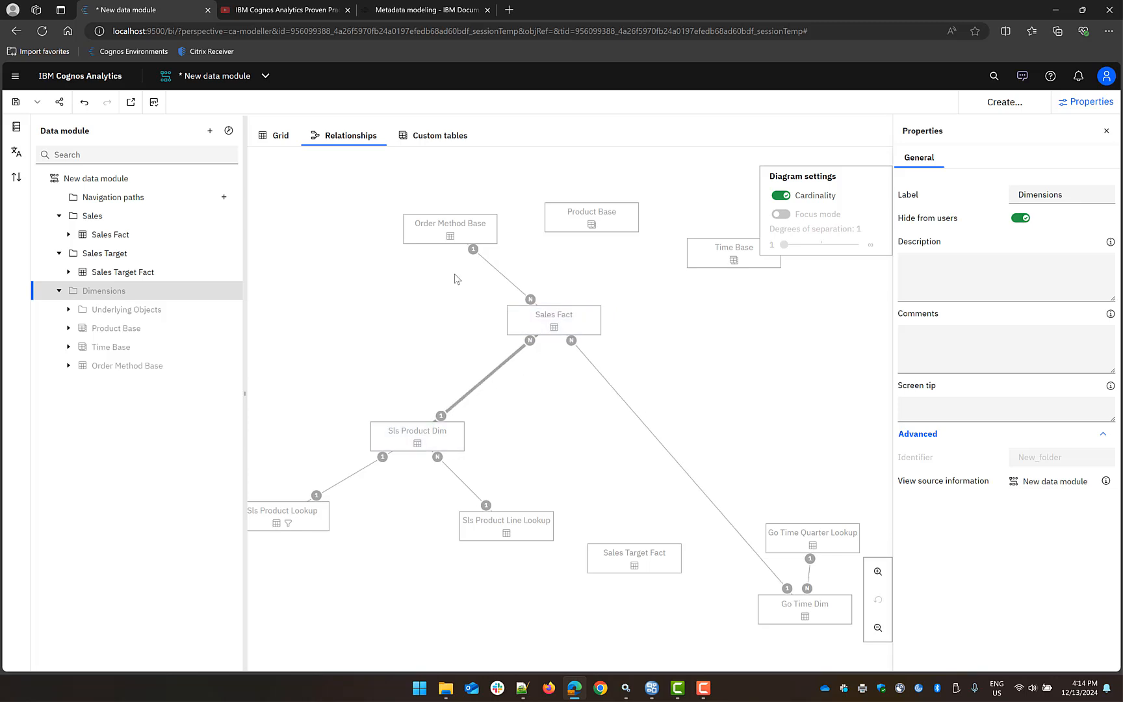
{"action": "left_click_drag", "start_coordinate": [453, 234], "coordinate": [385, 218]}
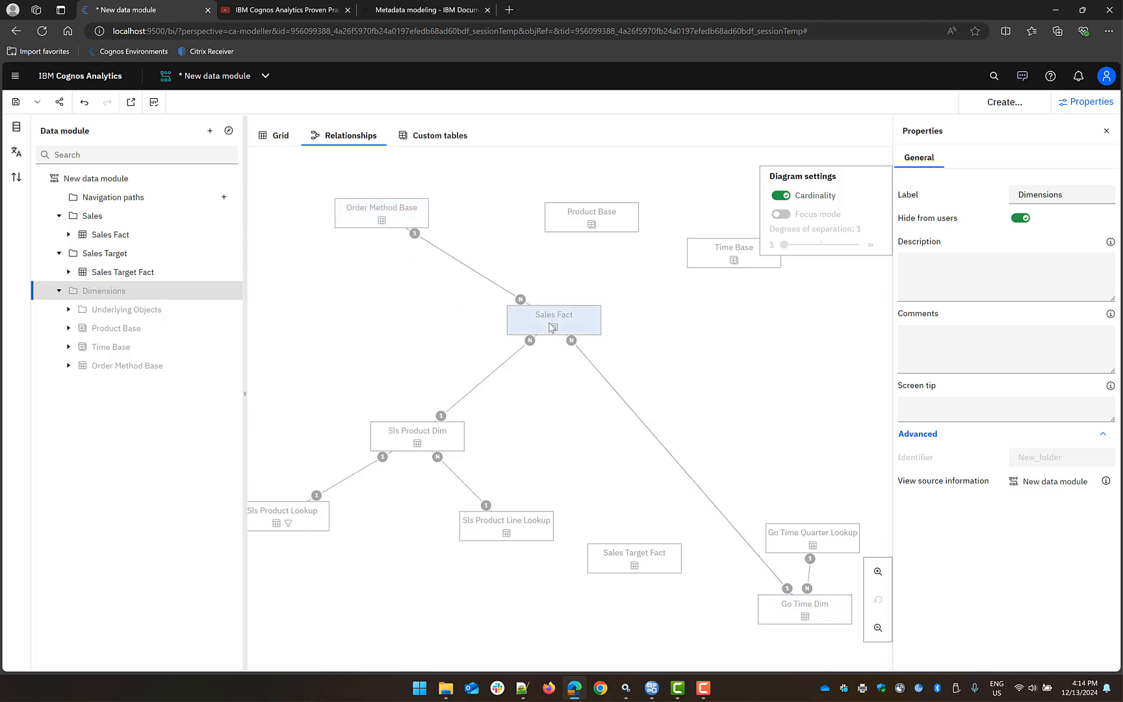
{"action": "left_click_drag", "start_coordinate": [575, 314], "coordinate": [518, 306]}
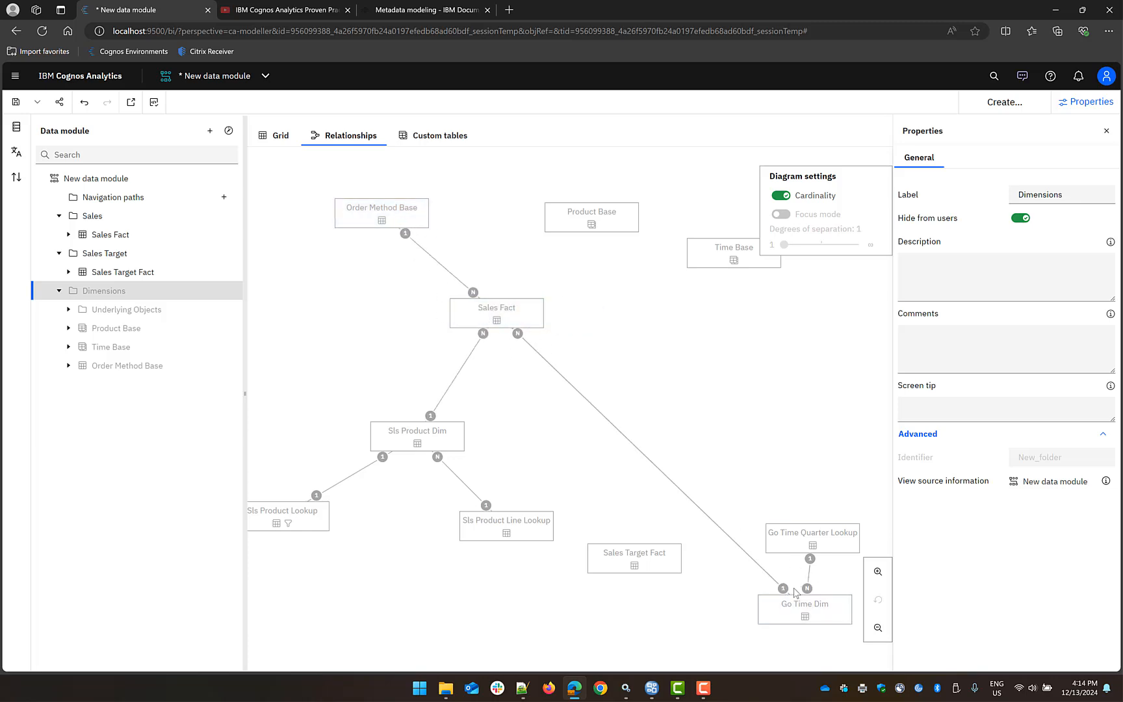
{"action": "left_click_drag", "start_coordinate": [794, 607], "coordinate": [753, 606]}
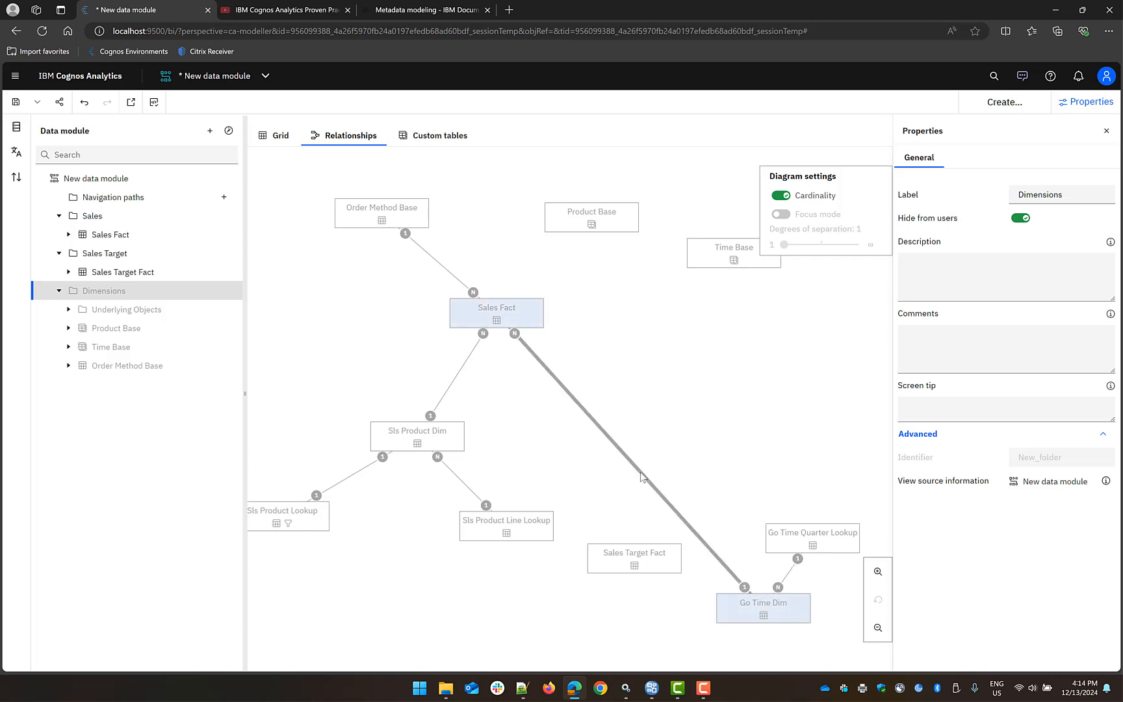
Remove the relationships linking Sales Fact to Go Time Dim, Sls Product Dim and Order Method Base.
{"action": "left_click", "coordinate": [641, 478]}
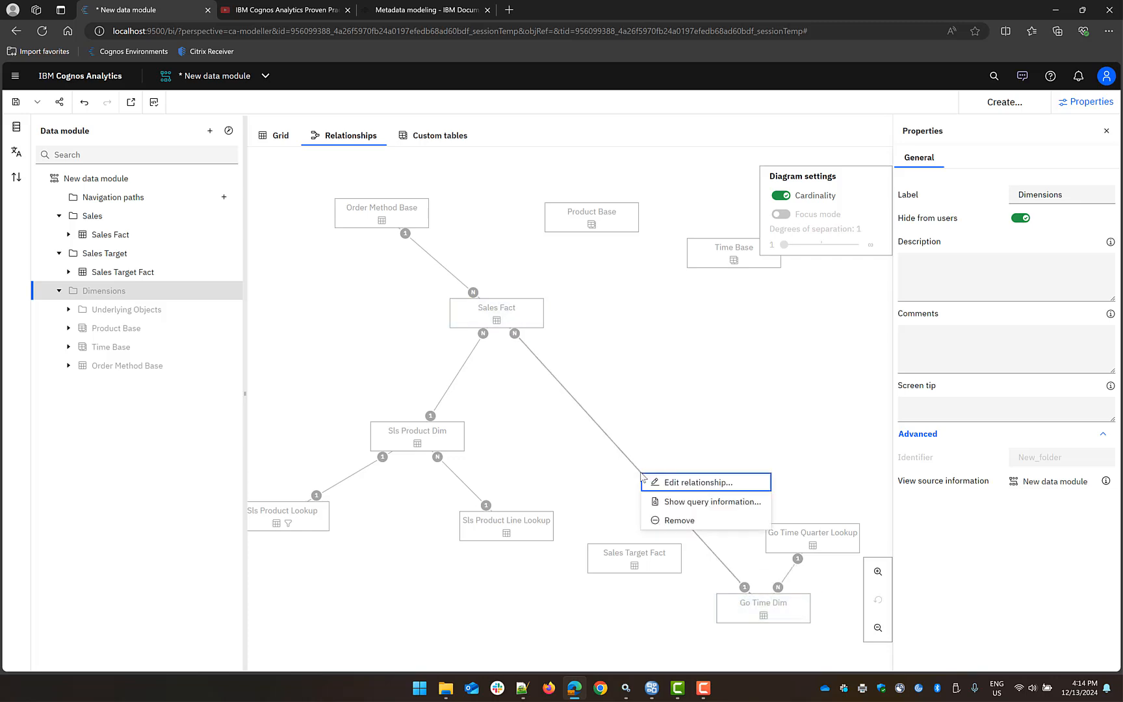
{"action": "left_click", "coordinate": [676, 522]}
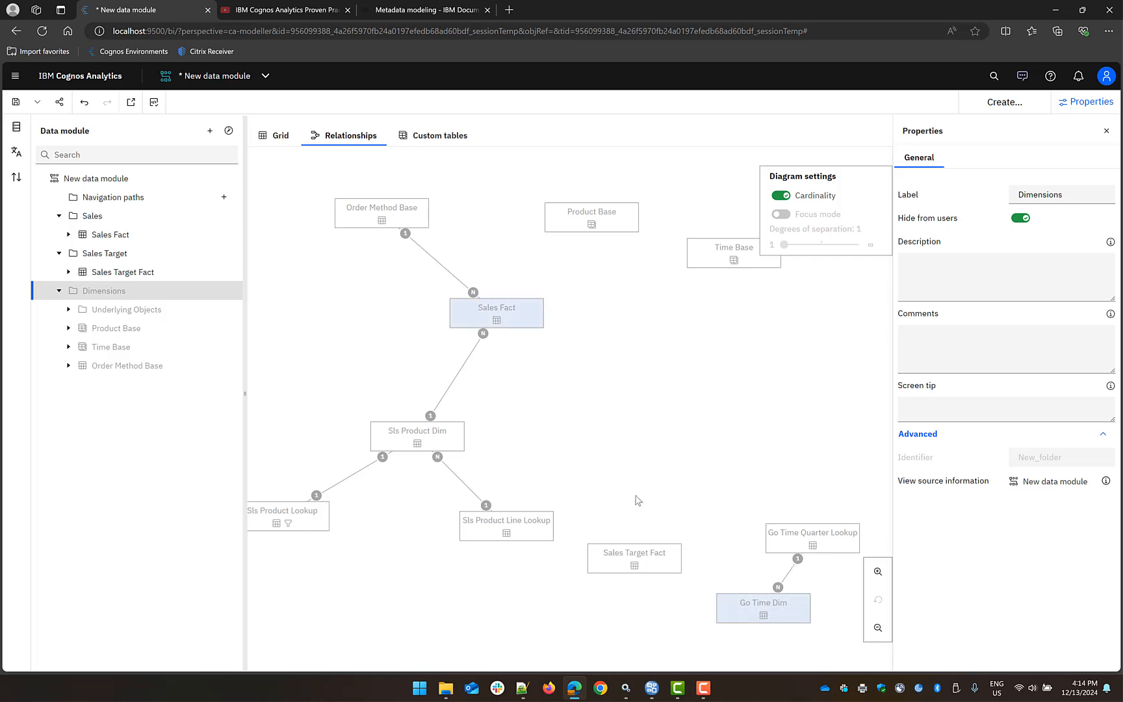
{"action": "left_click", "coordinate": [457, 379]}
{"action": "left_click", "coordinate": [481, 422]}
{"action": "left_click", "coordinate": [446, 271]}
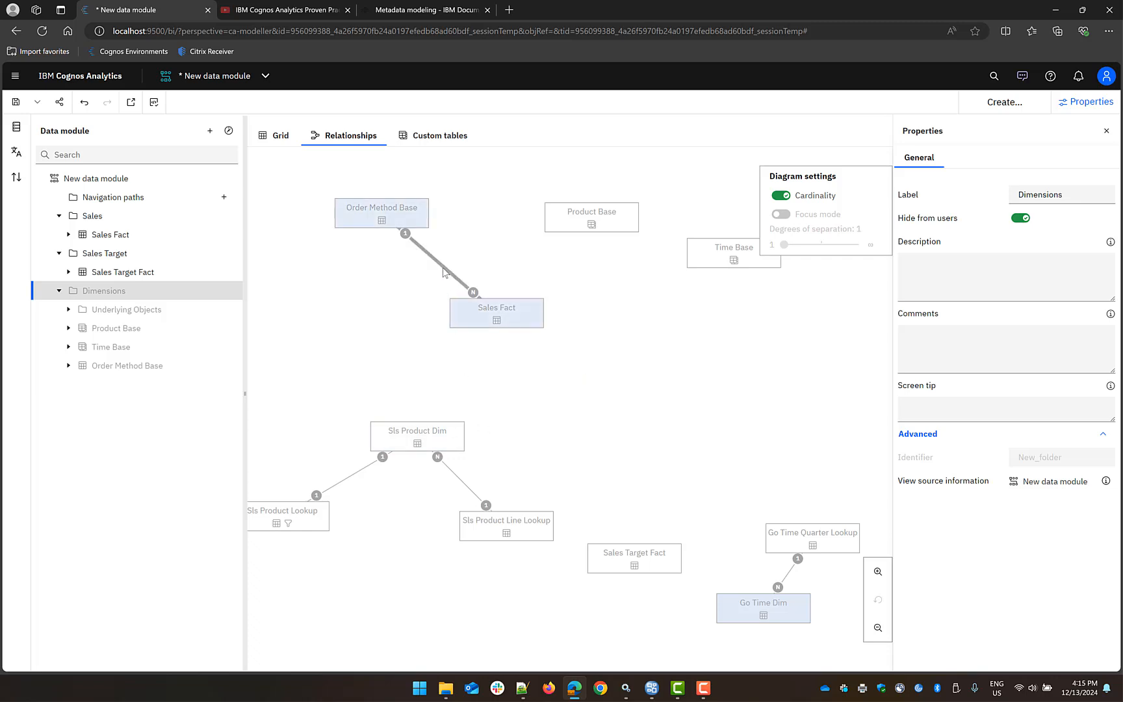
{"action": "left_click", "coordinate": [481, 314]}
Arrange the diagram with Sales Fact and Sales Target Fact above a row of Order Method Base, Product Base and Time Base.
{"action": "left_click_drag", "start_coordinate": [413, 217], "coordinate": [625, 450]}
{"action": "left_click_drag", "start_coordinate": [641, 551], "coordinate": [746, 315]}
{"action": "left_click_drag", "start_coordinate": [513, 318], "coordinate": [462, 295]}
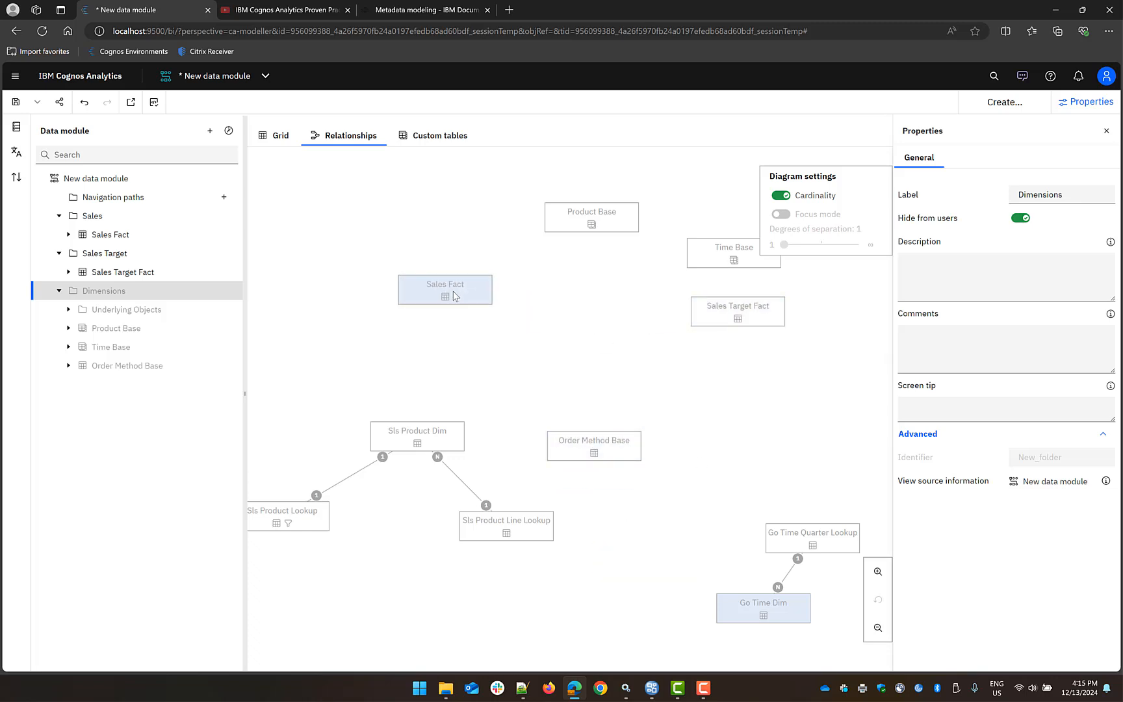
{"action": "left_click_drag", "start_coordinate": [752, 319], "coordinate": [750, 308]}
{"action": "left_click_drag", "start_coordinate": [567, 219], "coordinate": [736, 448]}
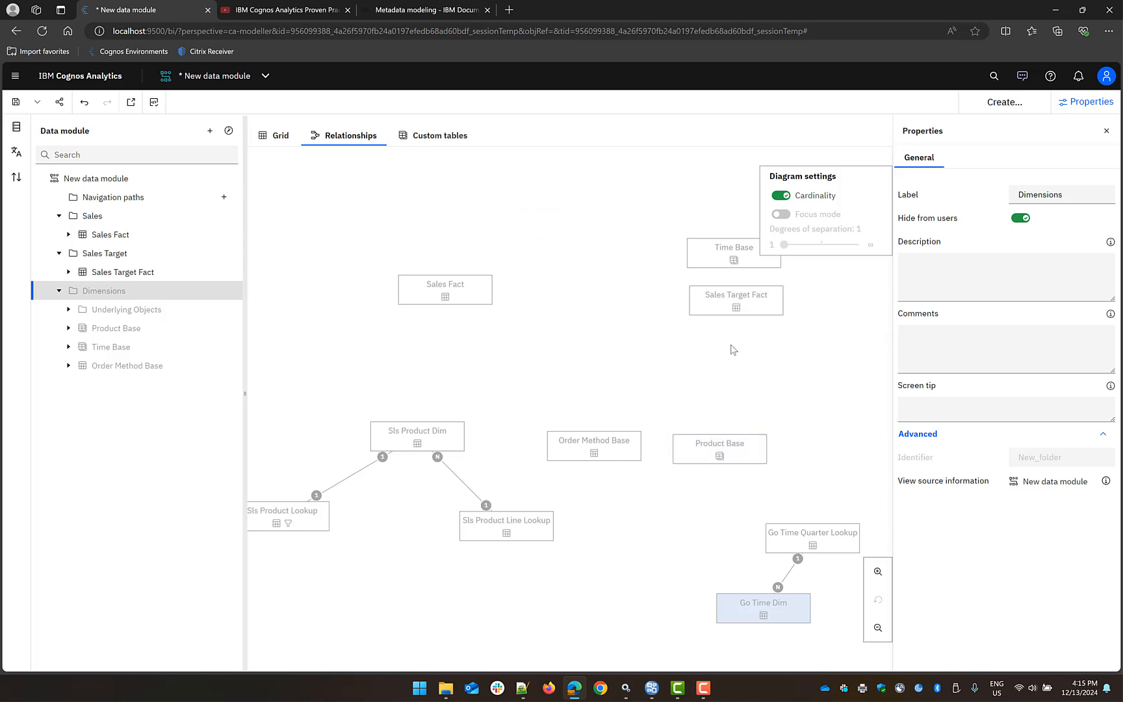
{"action": "left_click", "coordinate": [749, 304]}
{"action": "left_click_drag", "start_coordinate": [732, 251], "coordinate": [823, 449]}
{"action": "left_click_drag", "start_coordinate": [811, 542], "coordinate": [627, 604]}
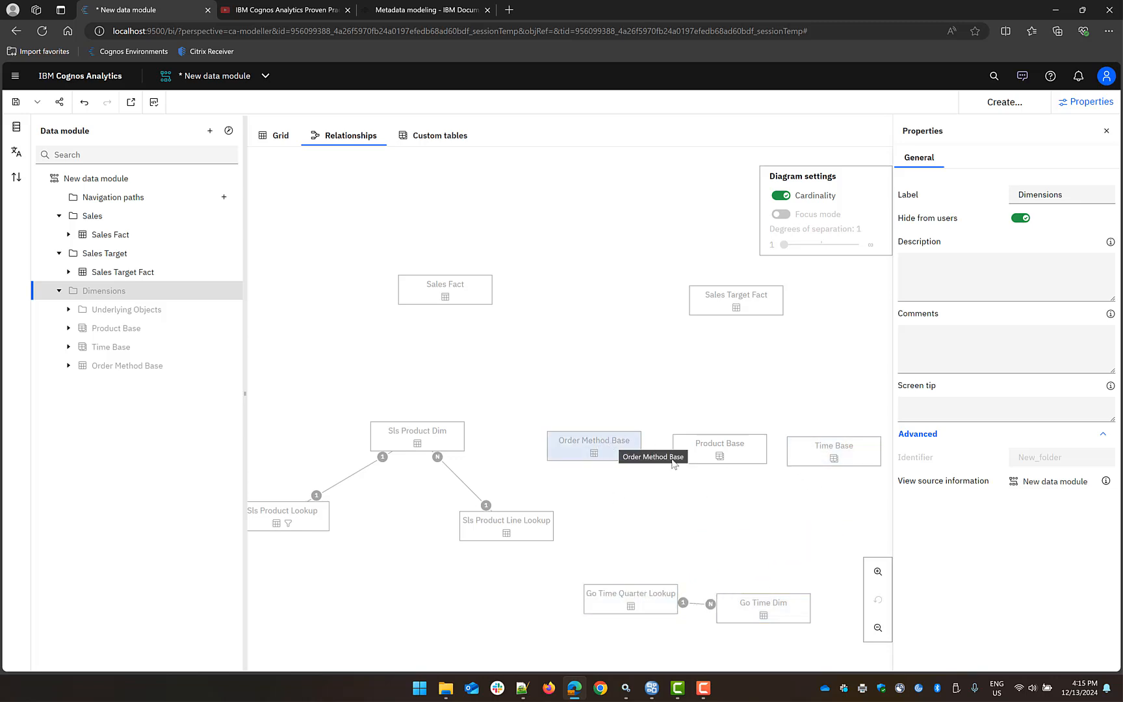
{"action": "mouse_move", "coordinate": [439, 299]}
{"action": "left_mouse_down"}
{"action": "mouse_move", "coordinate": [458, 272]}
{"action": "mouse_move", "coordinate": [476, 274]}
{"action": "mouse_move", "coordinate": [448, 288]}
{"action": "left_mouse_up"}
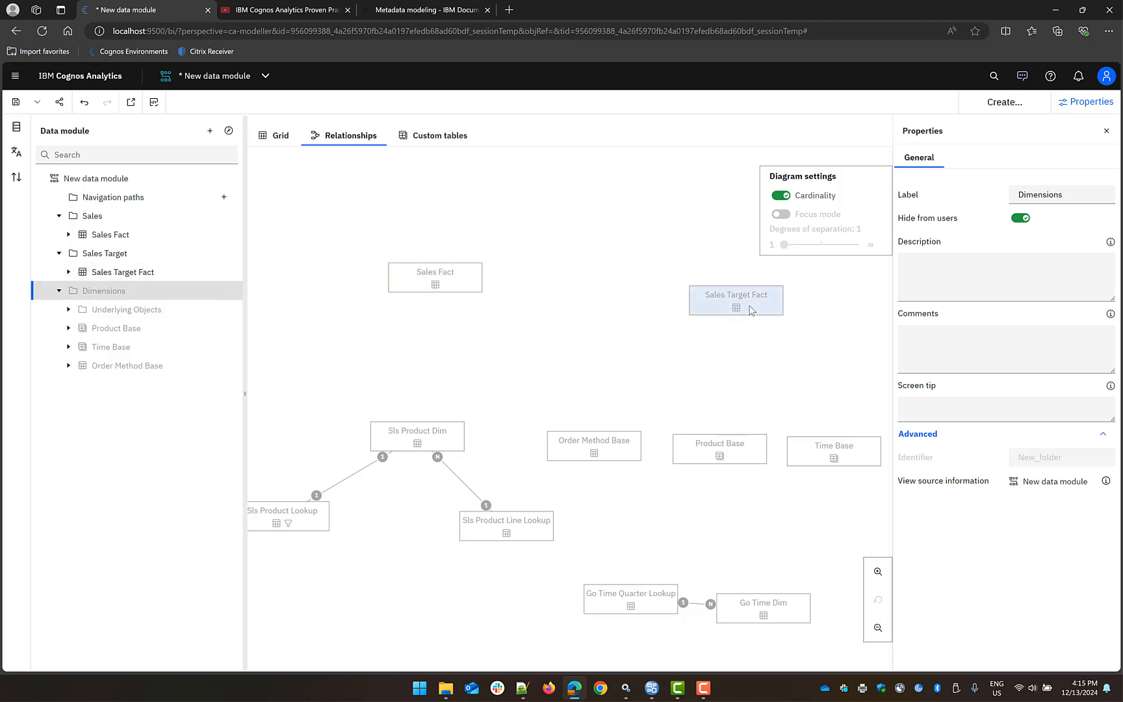
{"action": "left_click_drag", "start_coordinate": [733, 304], "coordinate": [690, 279]}
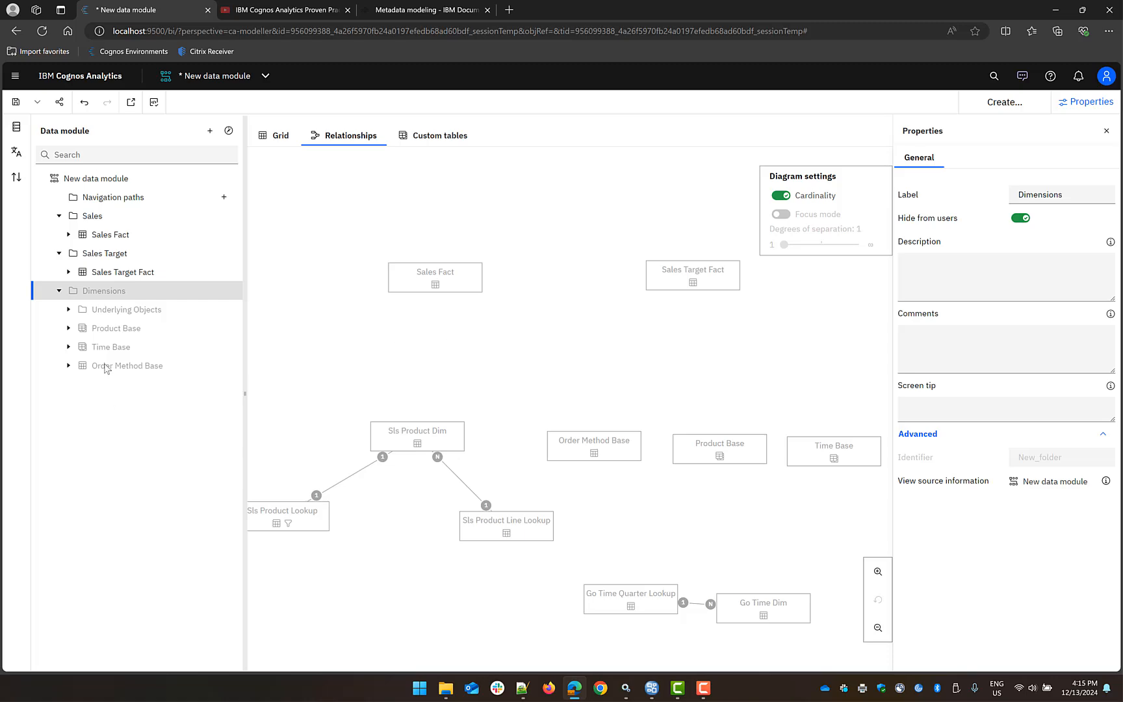
Create a shortcut to the Product Base table, keeping the proposed table name.
{"action": "right_click", "coordinate": [102, 334]}
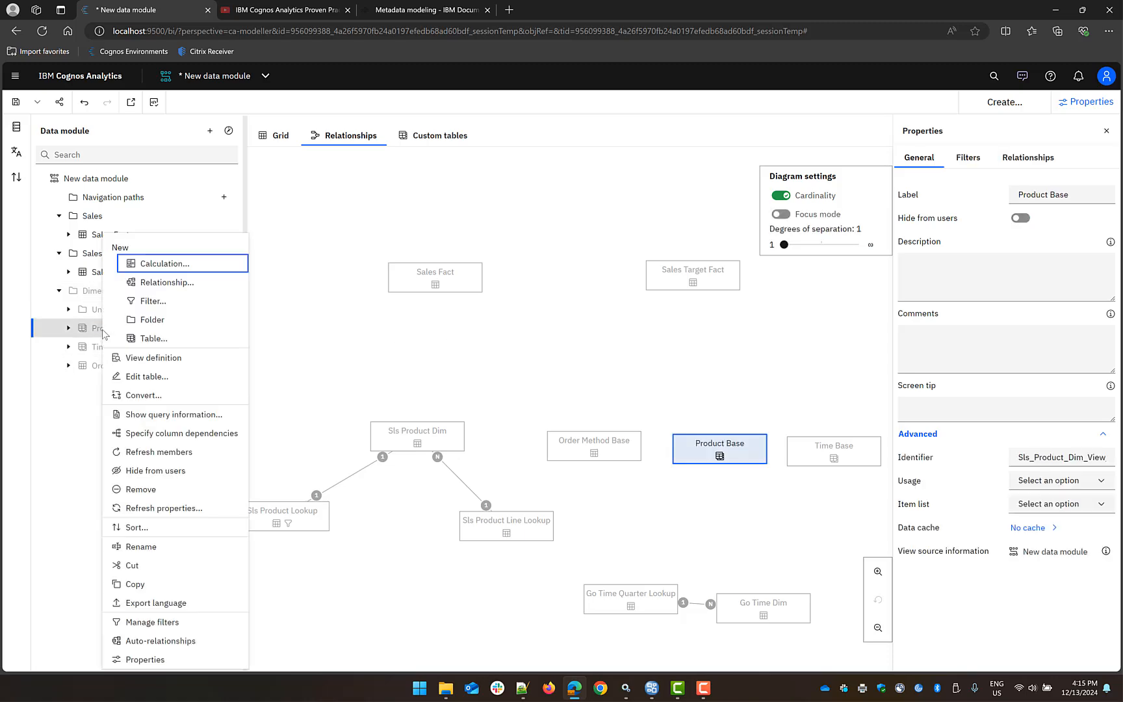
{"action": "left_click", "coordinate": [154, 338]}
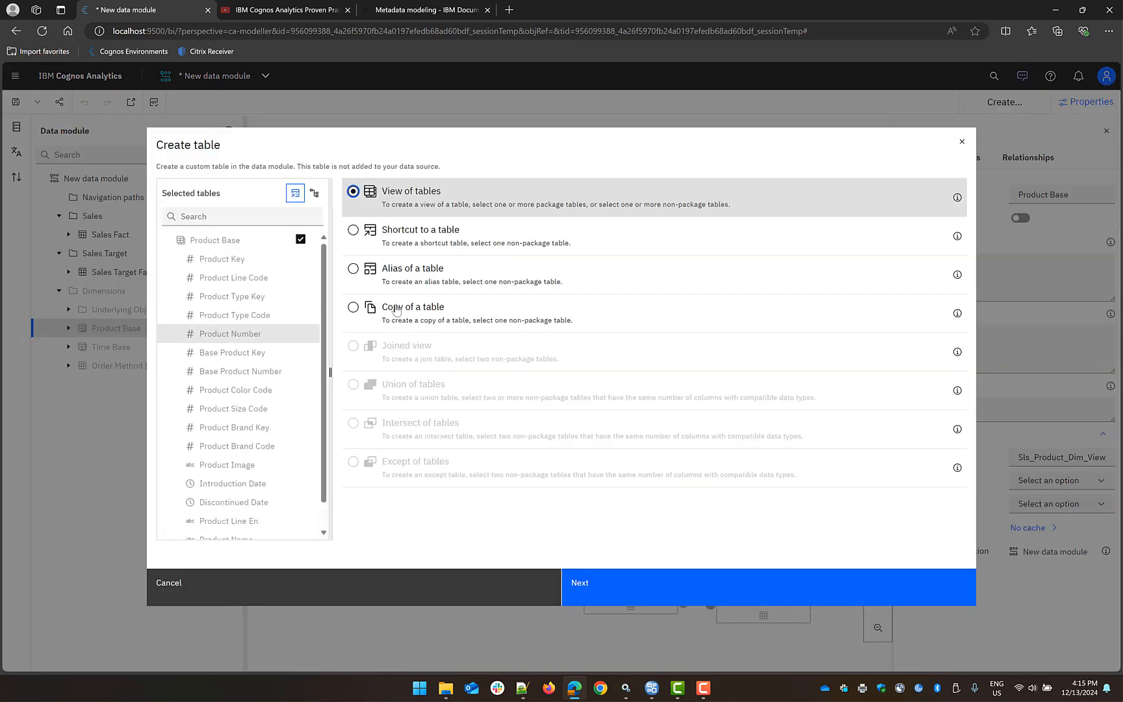
{"action": "left_click", "coordinate": [353, 230]}
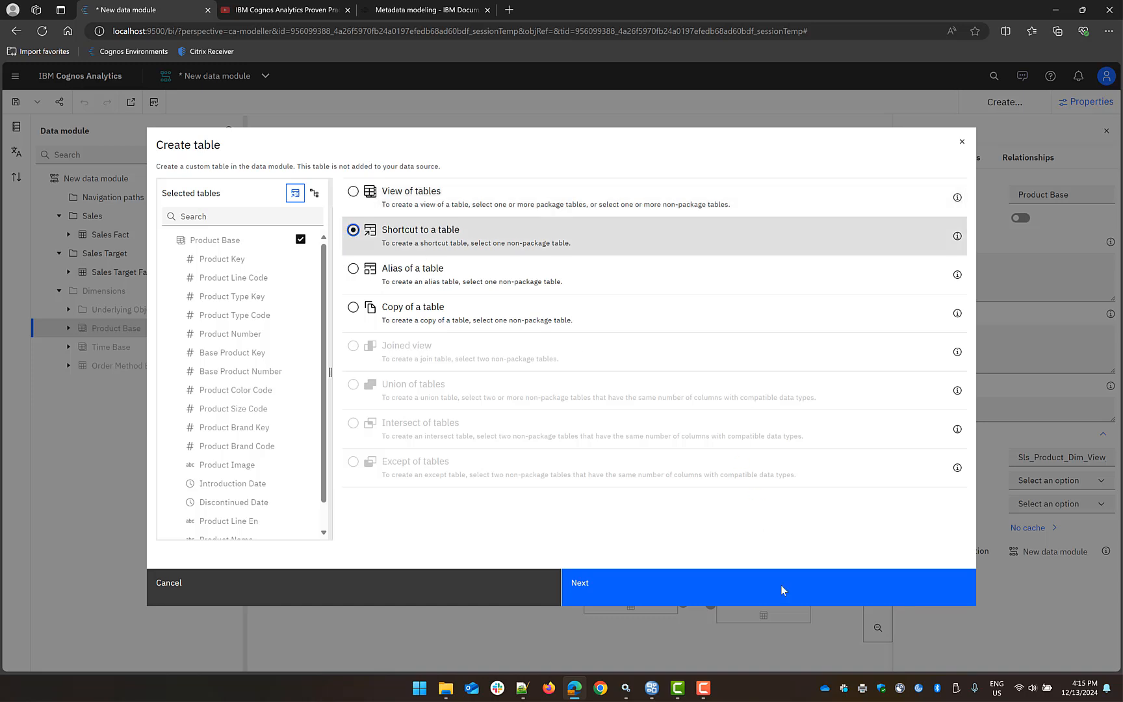
{"action": "left_click", "coordinate": [602, 597]}
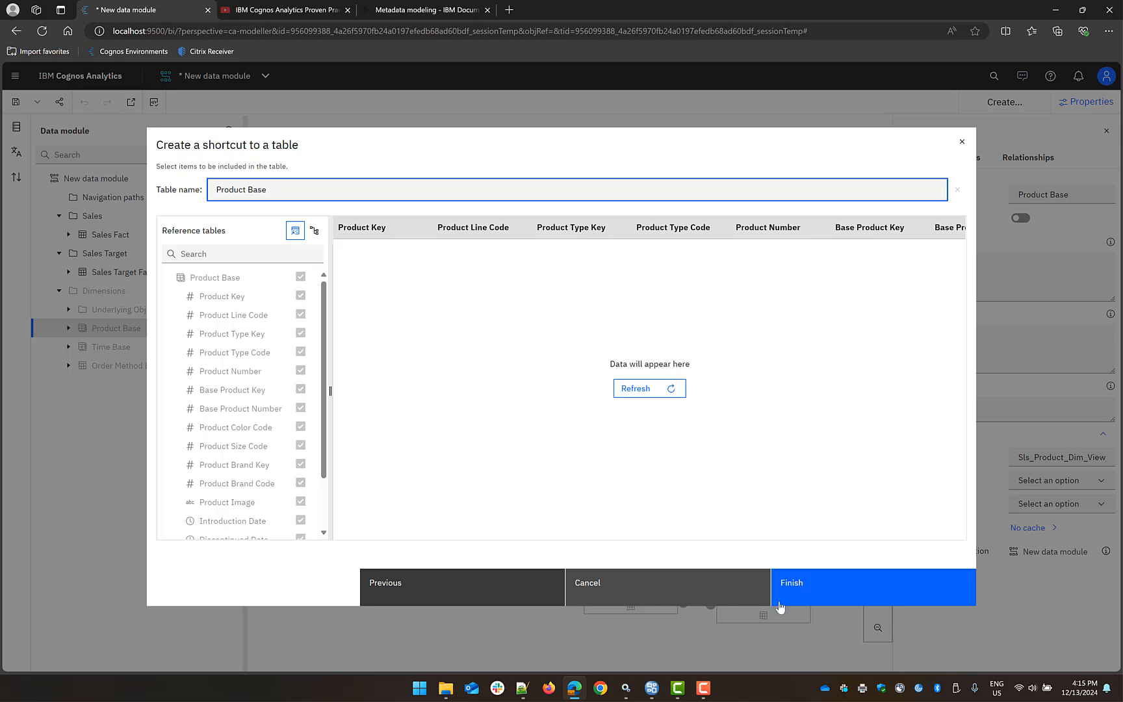
{"action": "left_click", "coordinate": [796, 583]}
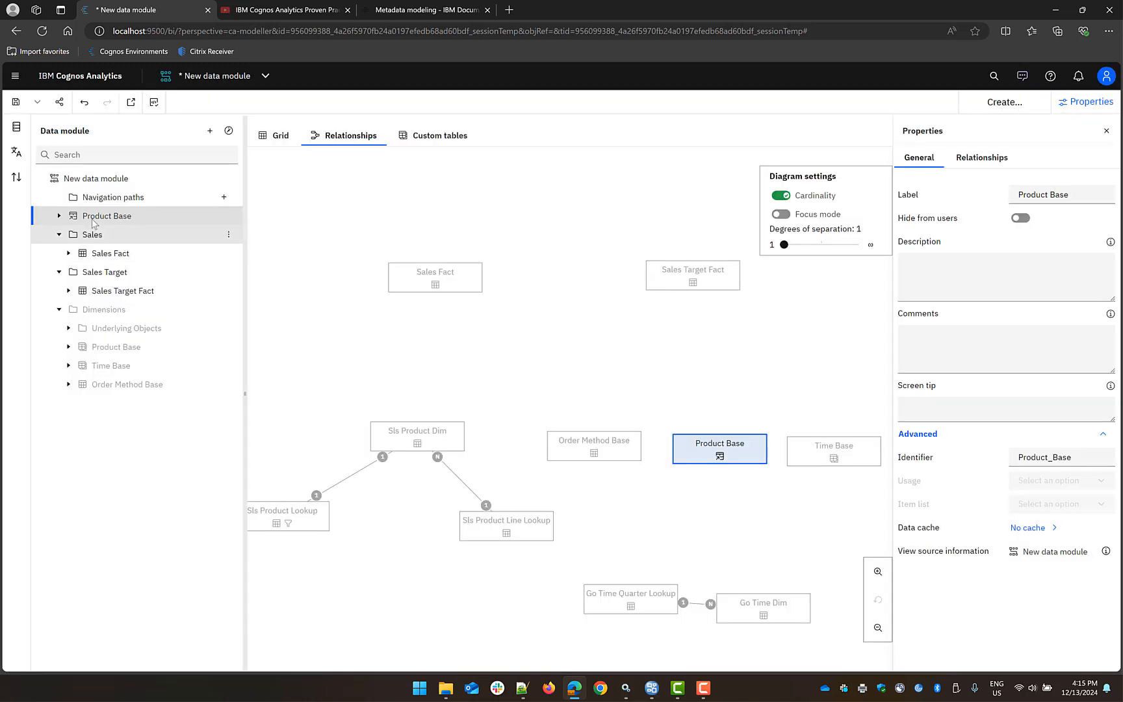
Move the Product Base shortcut into the Sales folder and rename it as Product.
{"action": "left_click_drag", "start_coordinate": [103, 218], "coordinate": [103, 237]}
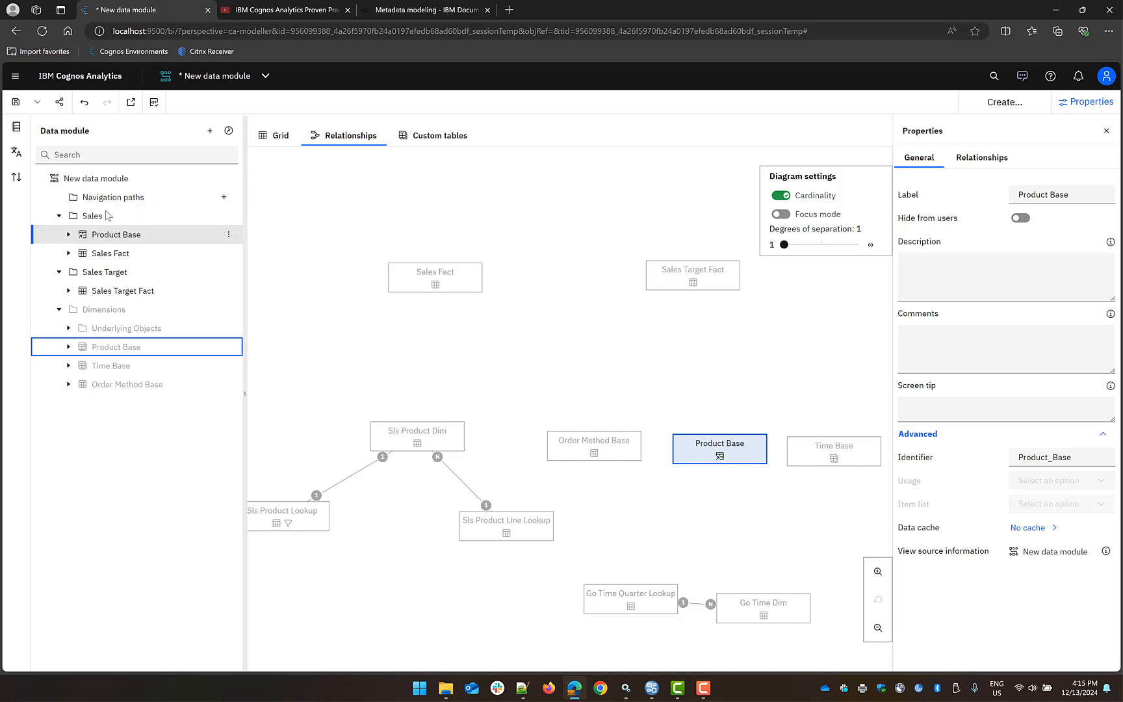
{"action": "left_click", "coordinate": [108, 215]}
{"action": "left_click", "coordinate": [145, 239]}
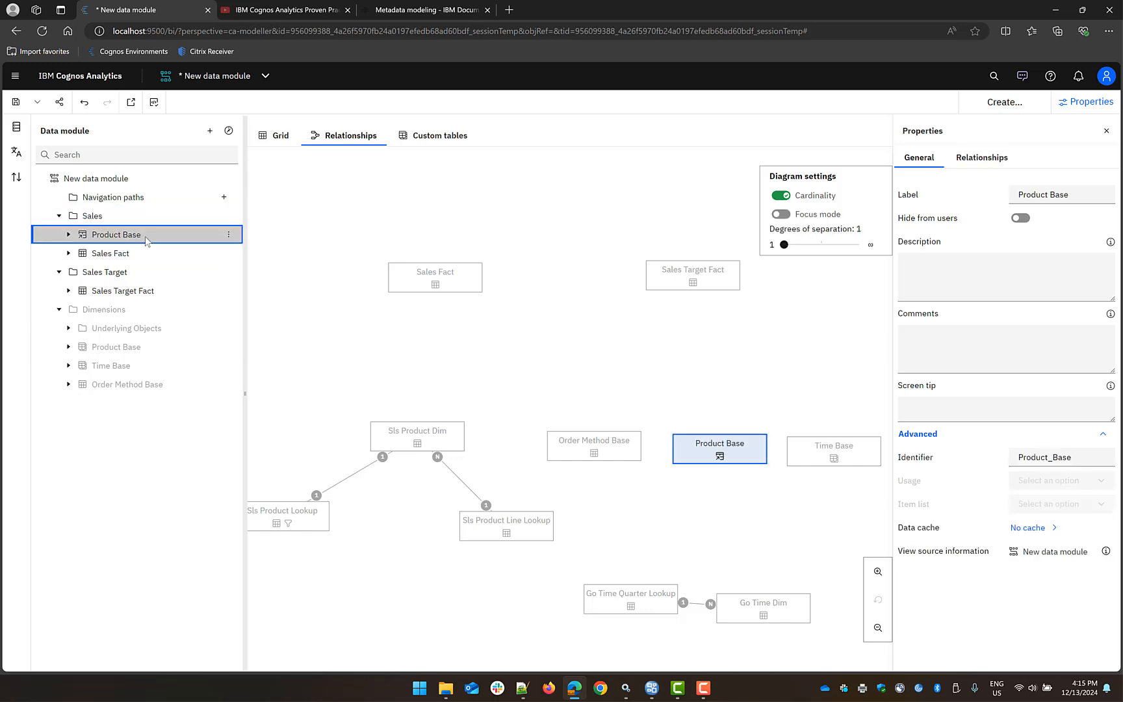
{"action": "left_click", "coordinate": [1091, 194]}
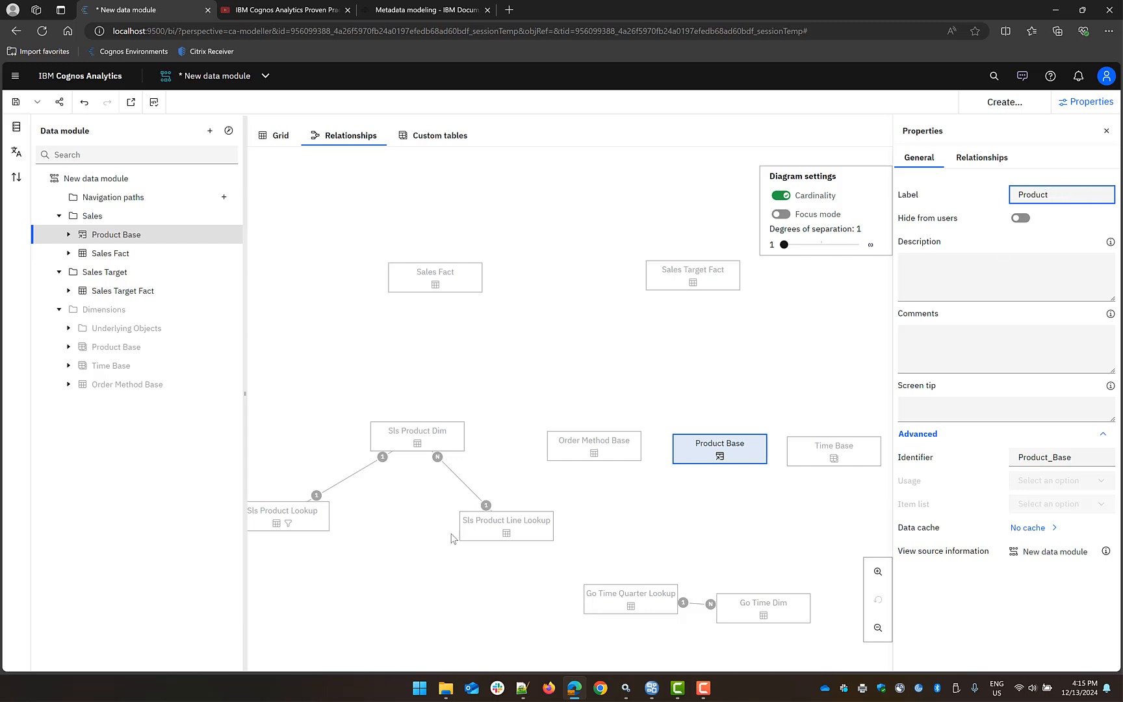
{"action": "left_click", "coordinate": [101, 253]}
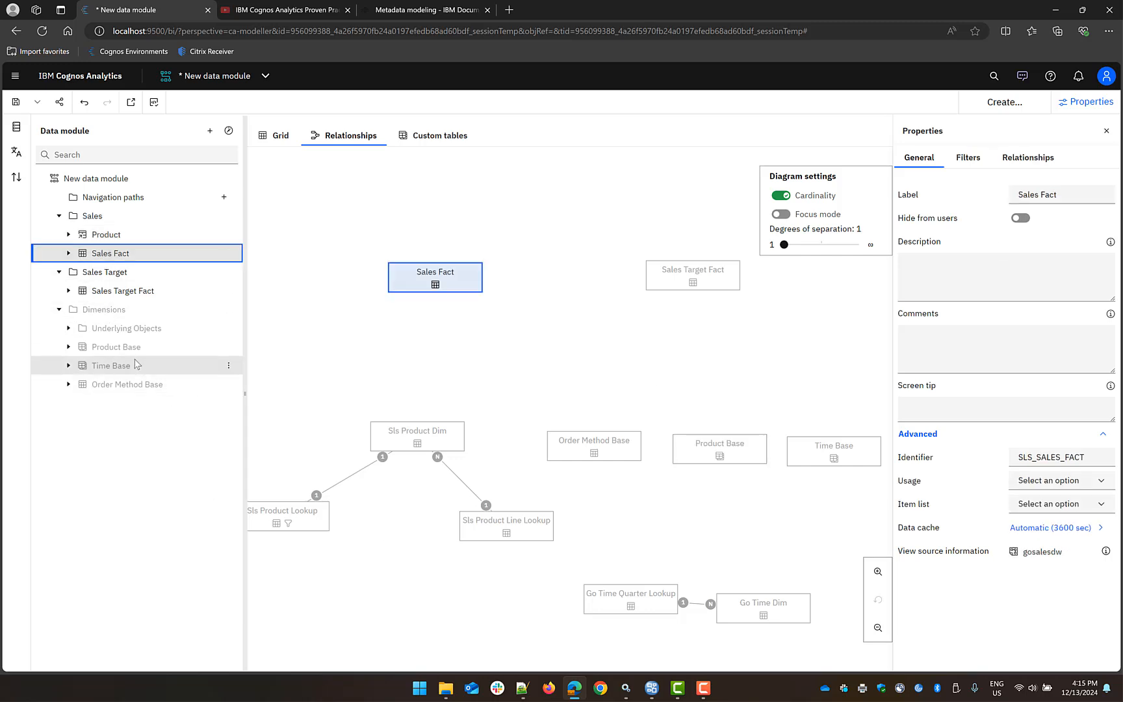
Create a shortcut to the Time Base table and move it into the Sales folder.
{"action": "right_click", "coordinate": [108, 368]}
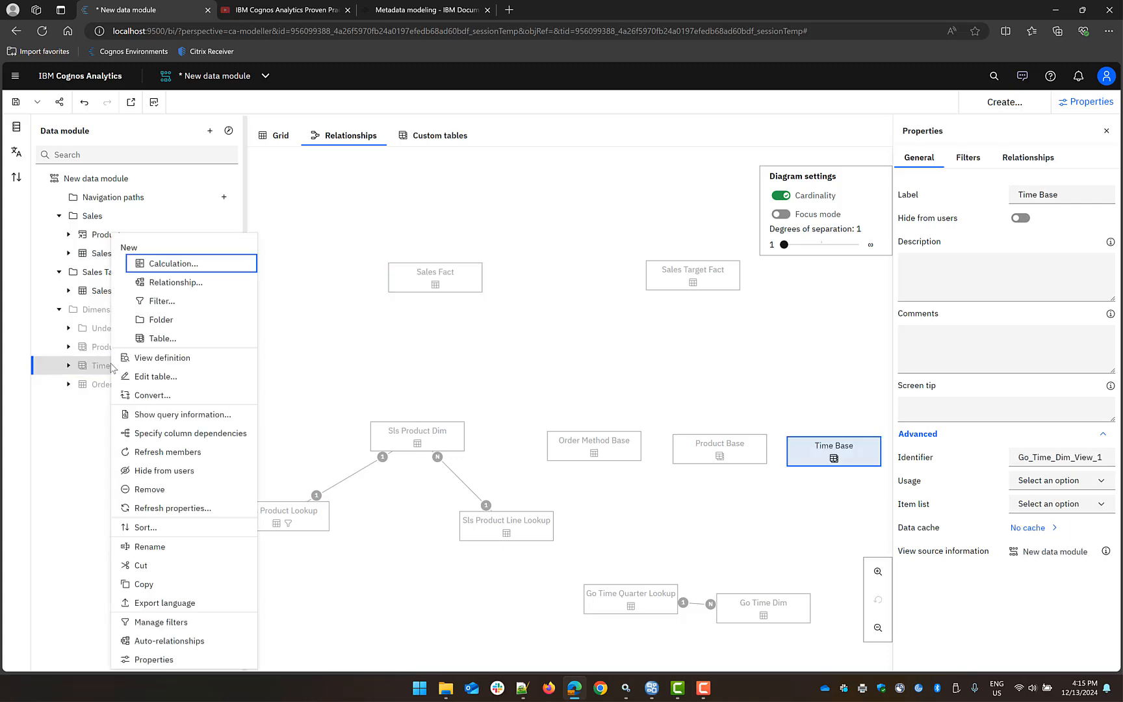
{"action": "left_click", "coordinate": [182, 337]}
{"action": "left_click", "coordinate": [366, 240]}
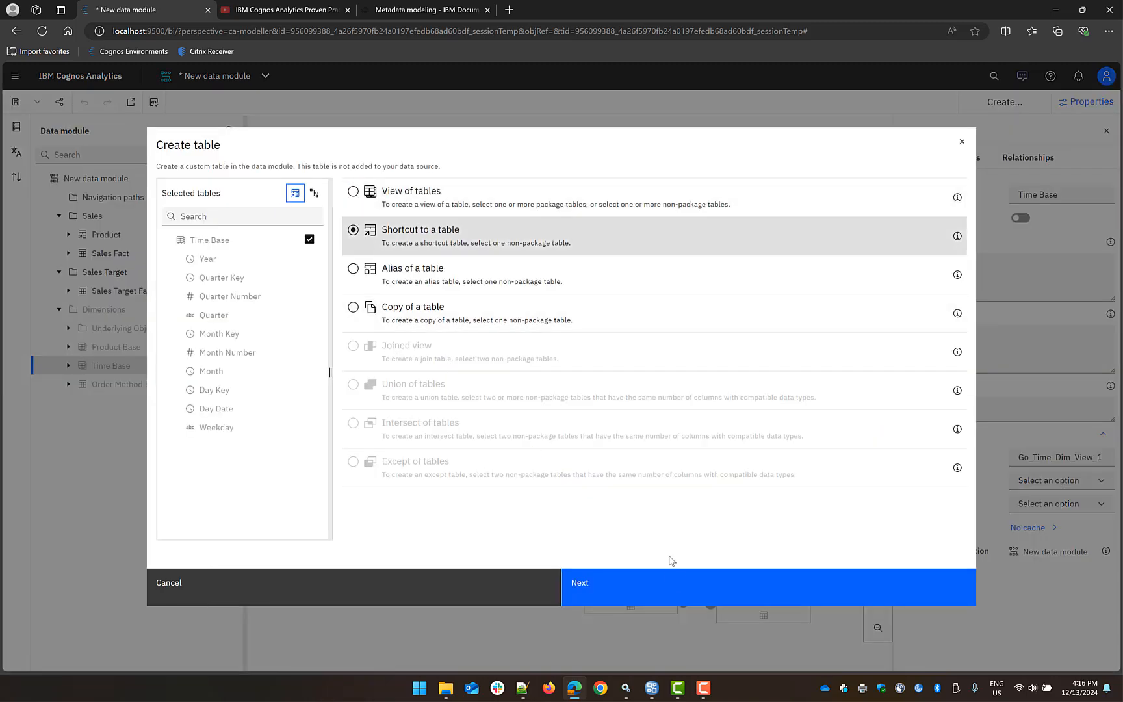
{"action": "left_click", "coordinate": [657, 591]}
{"action": "left_click", "coordinate": [857, 597]}
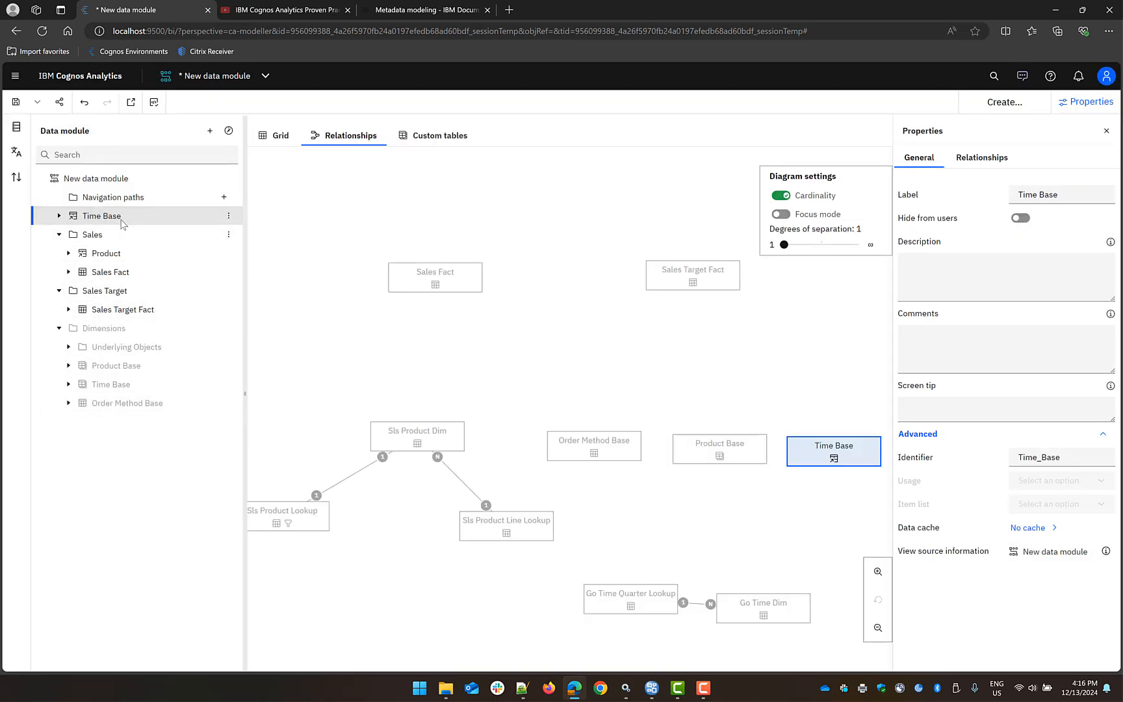
{"action": "left_click_drag", "start_coordinate": [119, 221], "coordinate": [105, 241]}
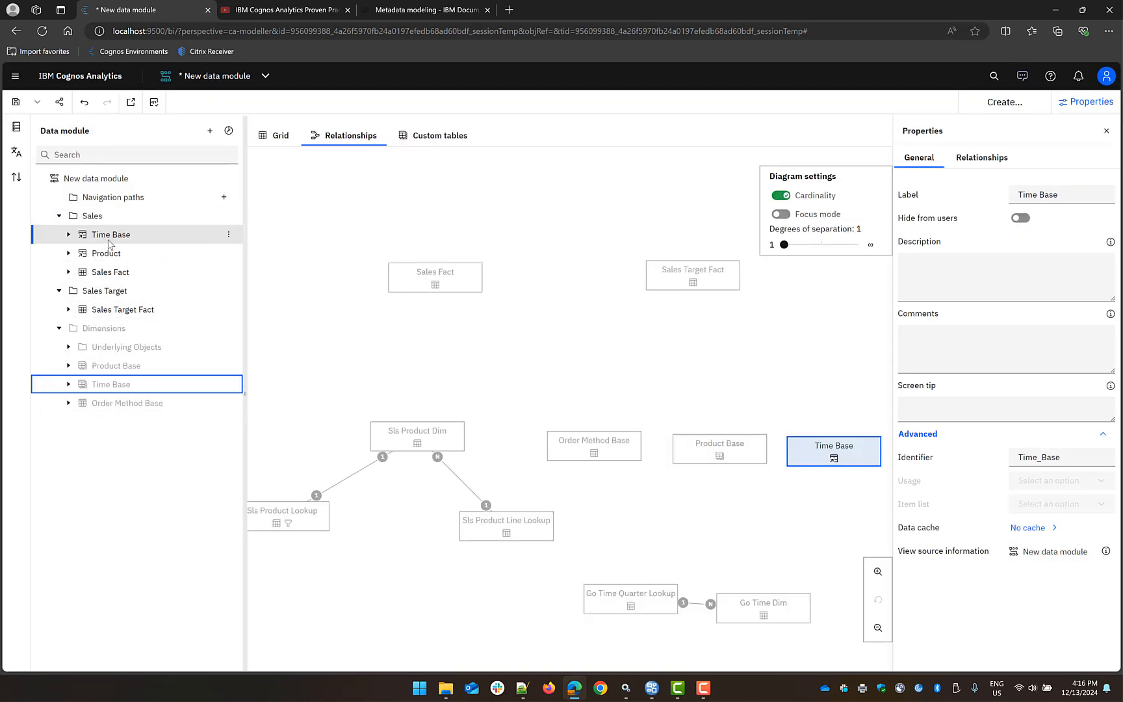
Create a shortcut to the Order Method Base table, keeping the proposed table name, and move it into the Sales folder.
{"action": "right_click", "coordinate": [132, 408]}
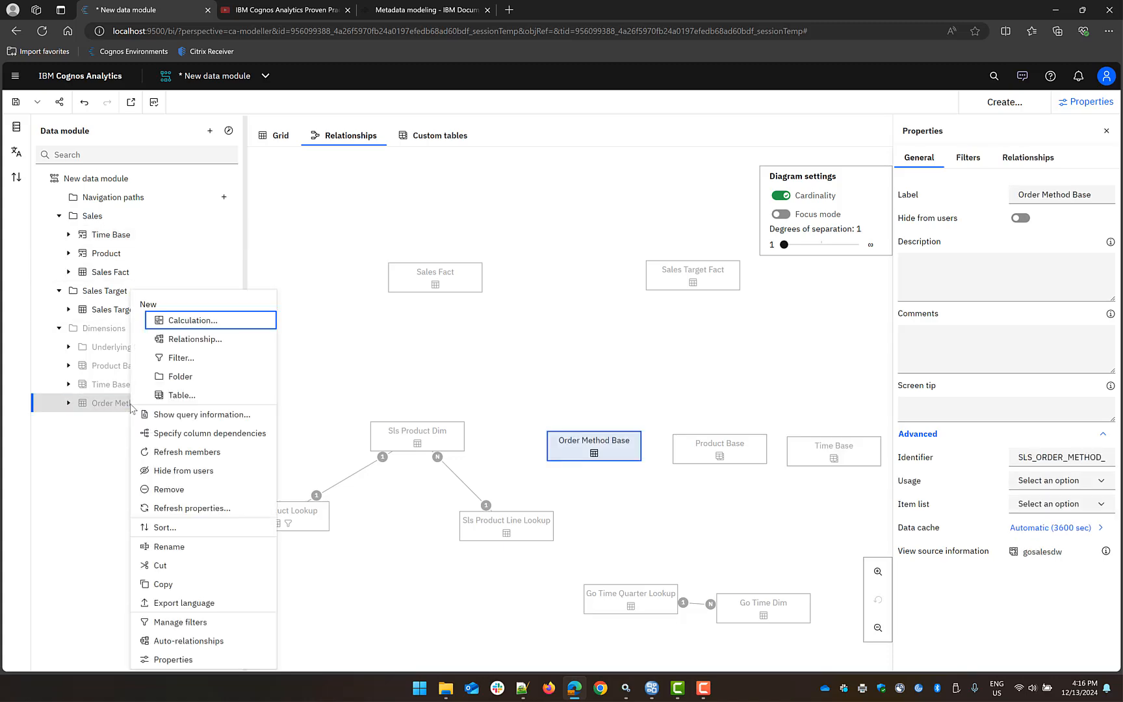
{"action": "left_click", "coordinate": [182, 395]}
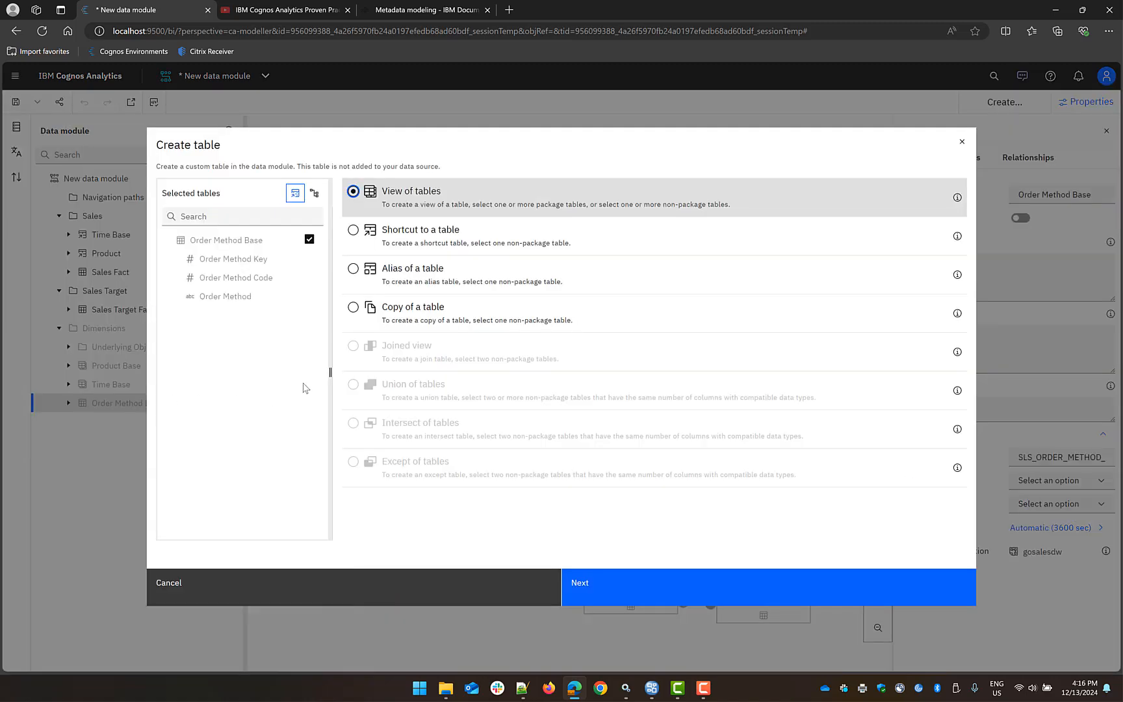
{"action": "left_click", "coordinate": [353, 232]}
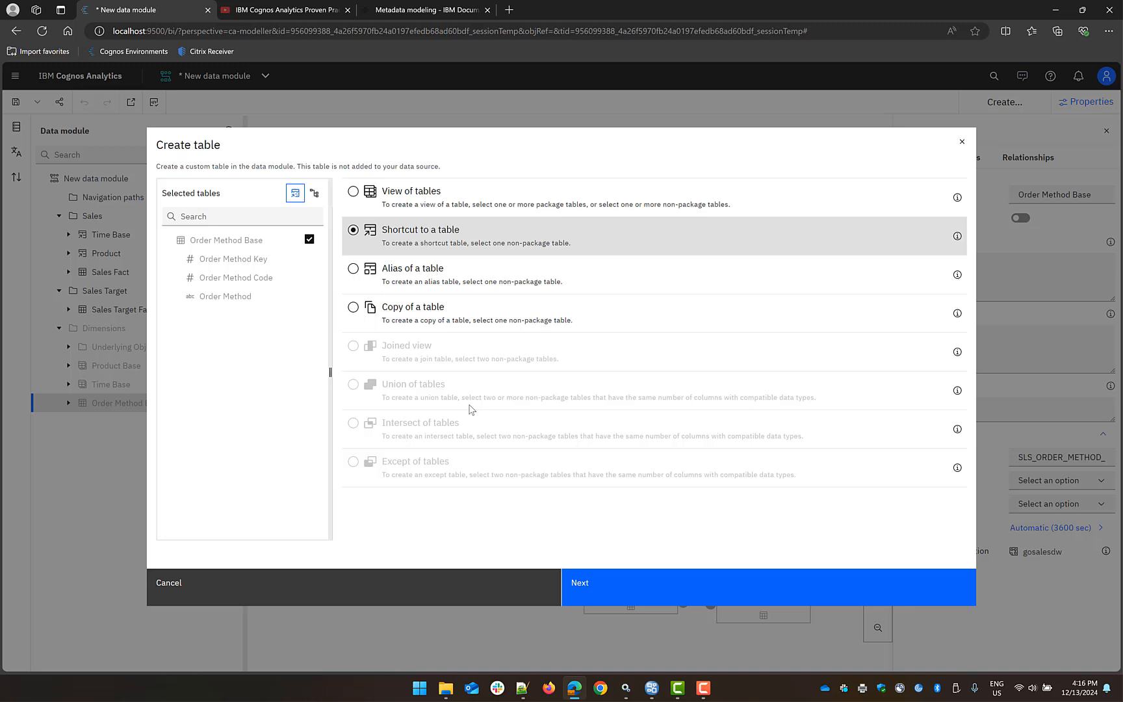
{"action": "left_click", "coordinate": [614, 591]}
{"action": "left_click", "coordinate": [782, 588]}
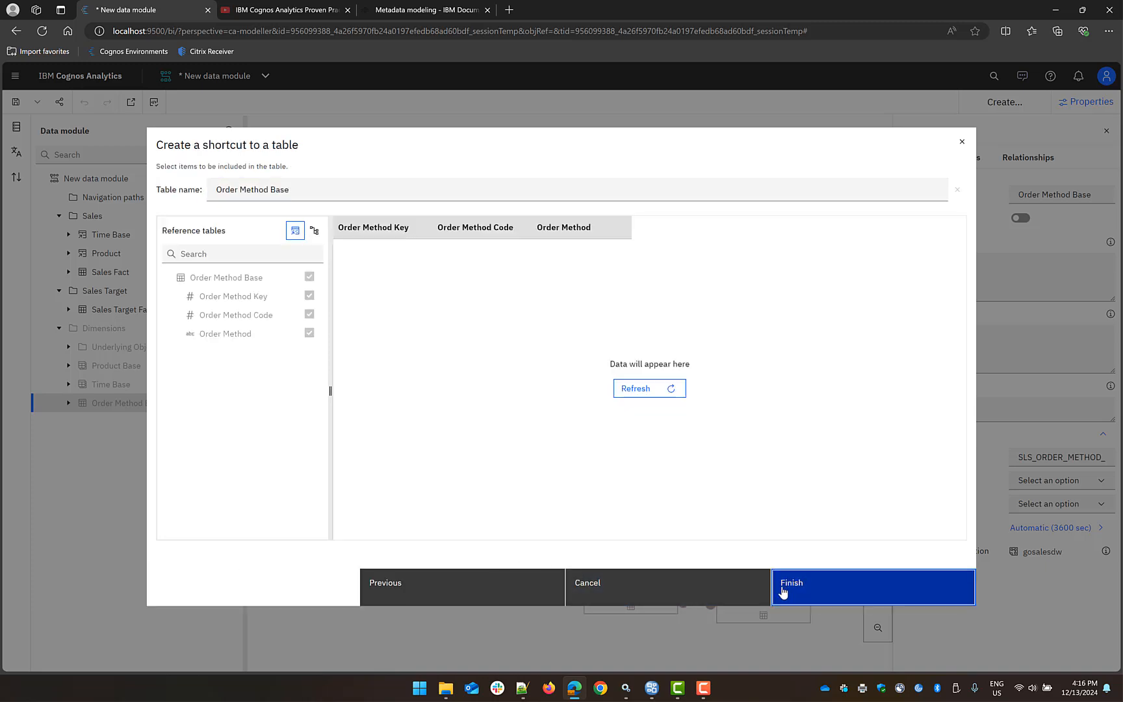
{"action": "left_click_drag", "start_coordinate": [107, 220], "coordinate": [140, 238]}
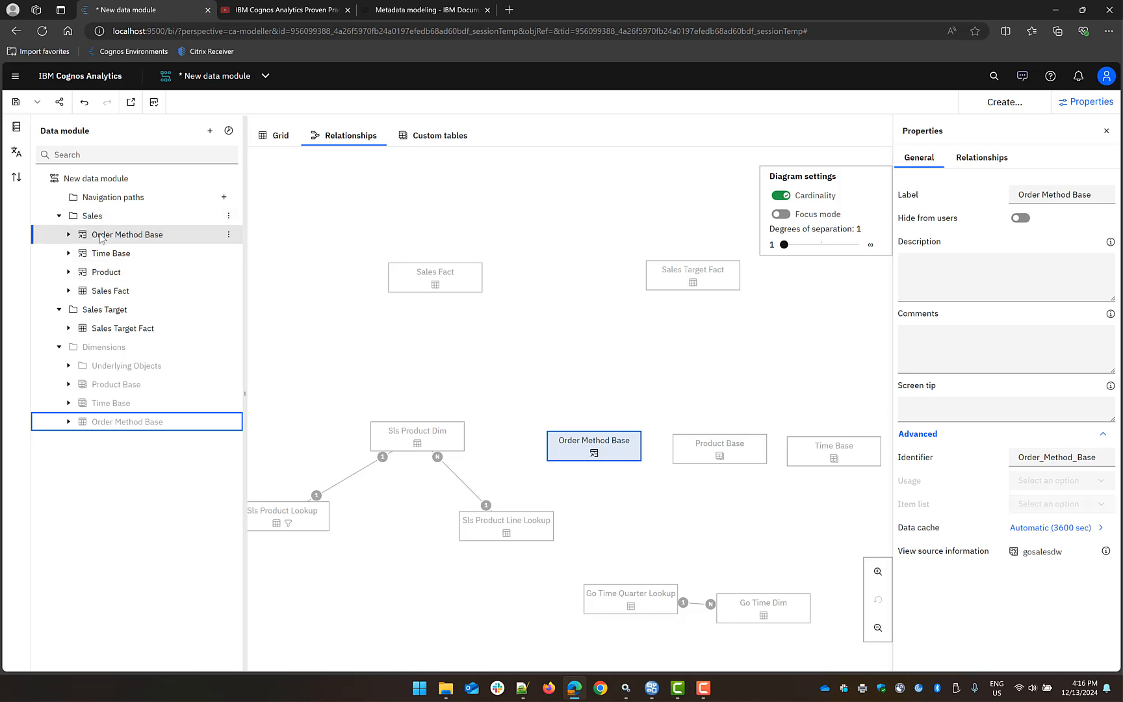
Rename the Order Method Base and Time Base shortcuts in the Sales folder as Order Method and Time.
{"action": "left_click", "coordinate": [153, 239]}
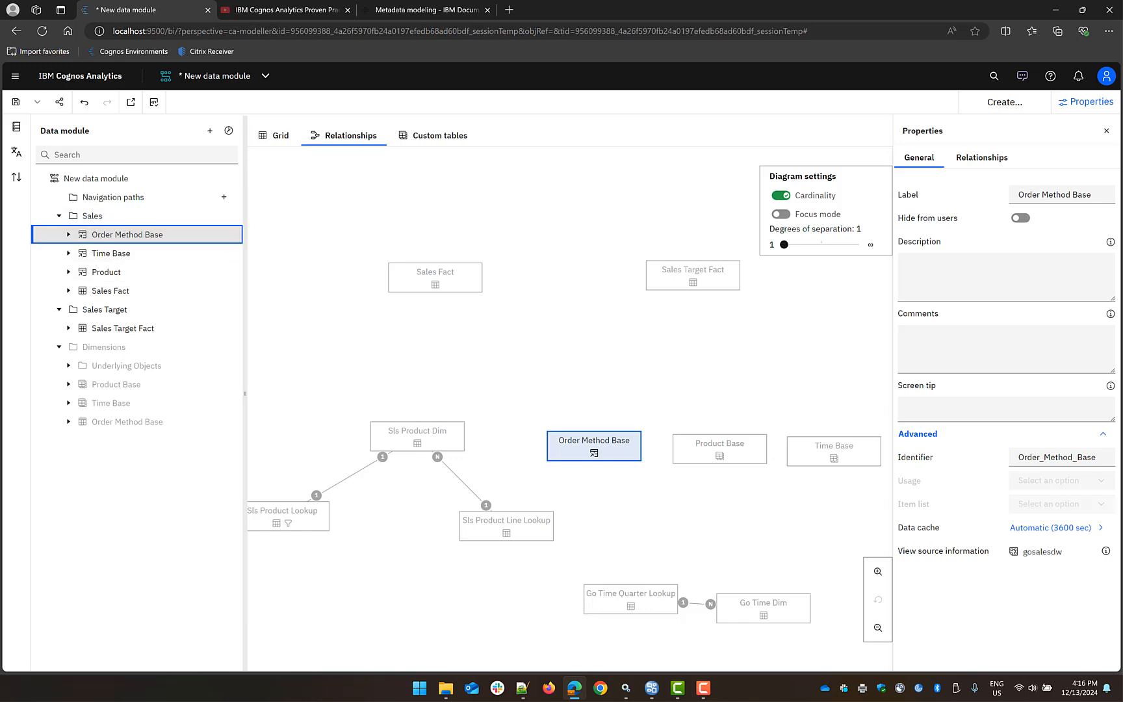
{"action": "left_click", "coordinate": [1099, 195]}
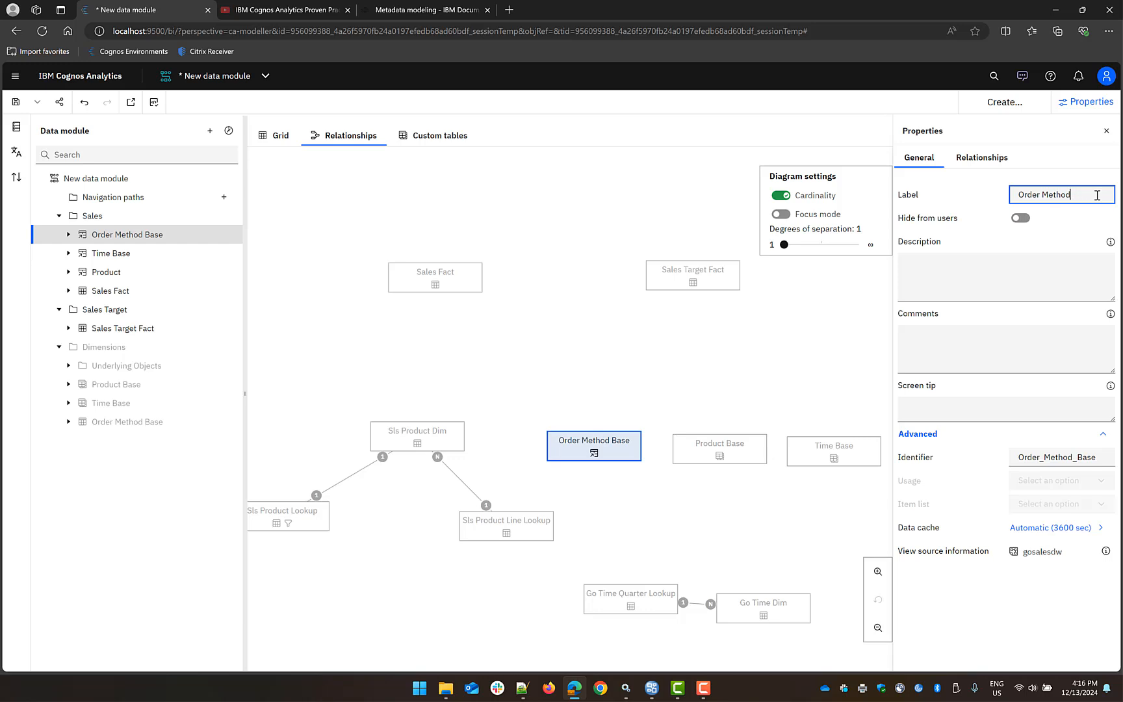
{"action": "left_click", "coordinate": [98, 255]}
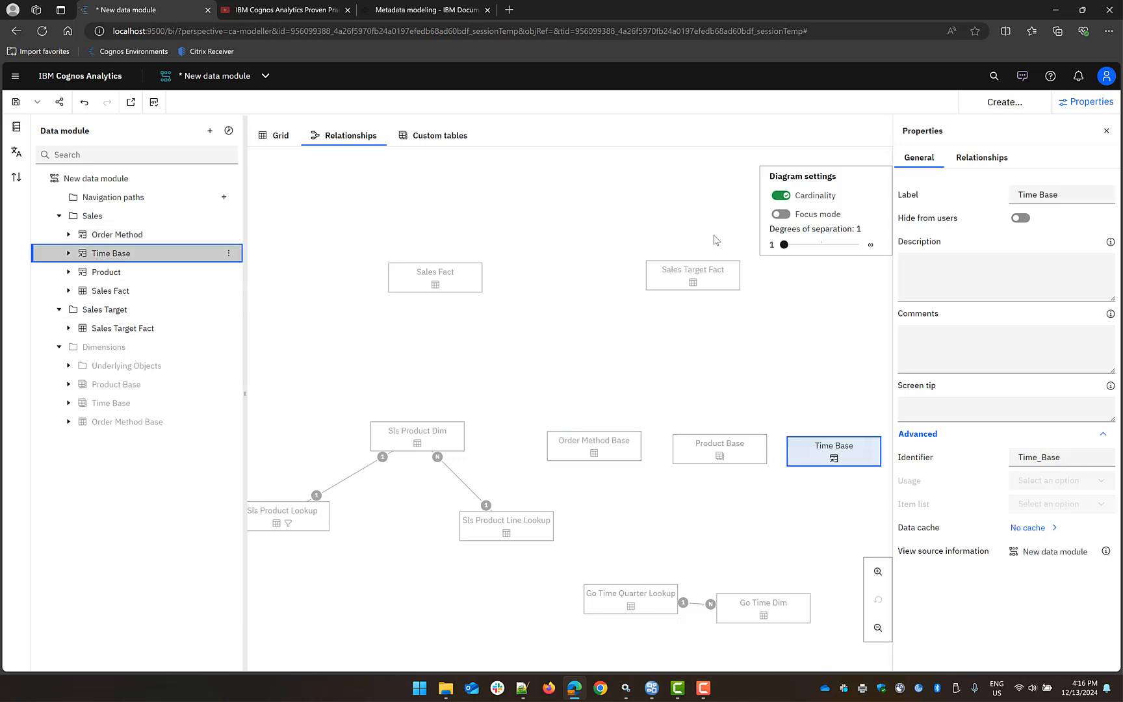
{"action": "left_click", "coordinate": [1078, 191]}
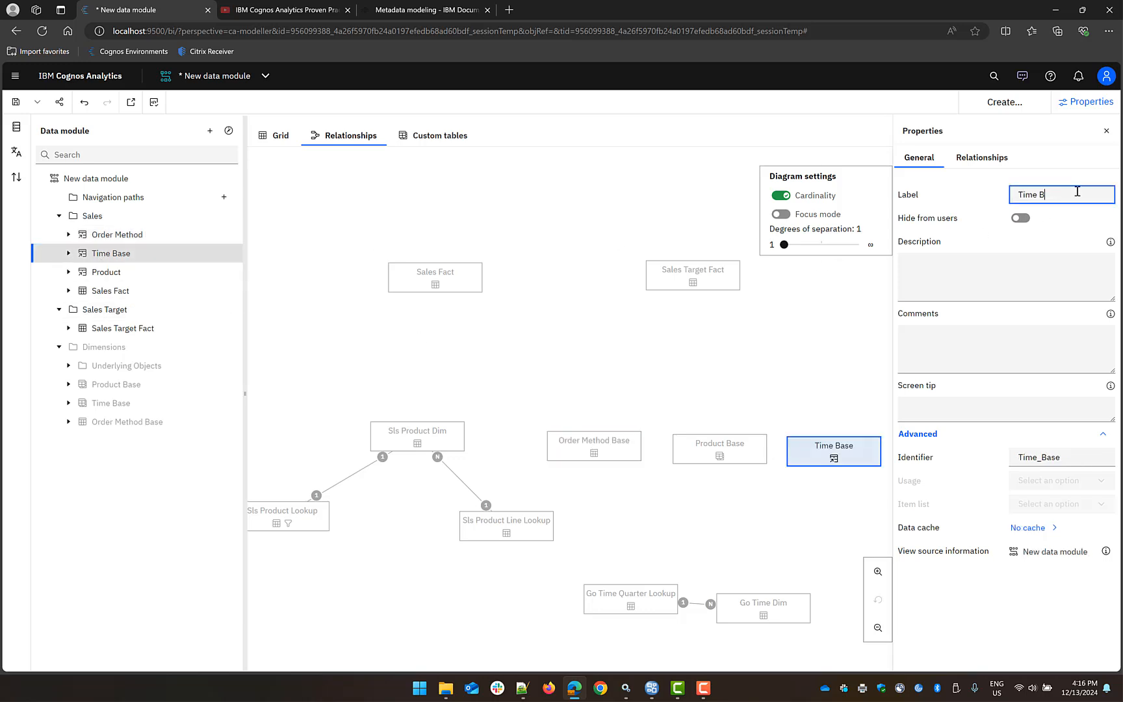
{"action": "left_click", "coordinate": [98, 216]}
Copy the Order Method, Time and Product shortcuts from the Sales folder into the Sales Target folder.
{"action": "left_click", "coordinate": [102, 237]}
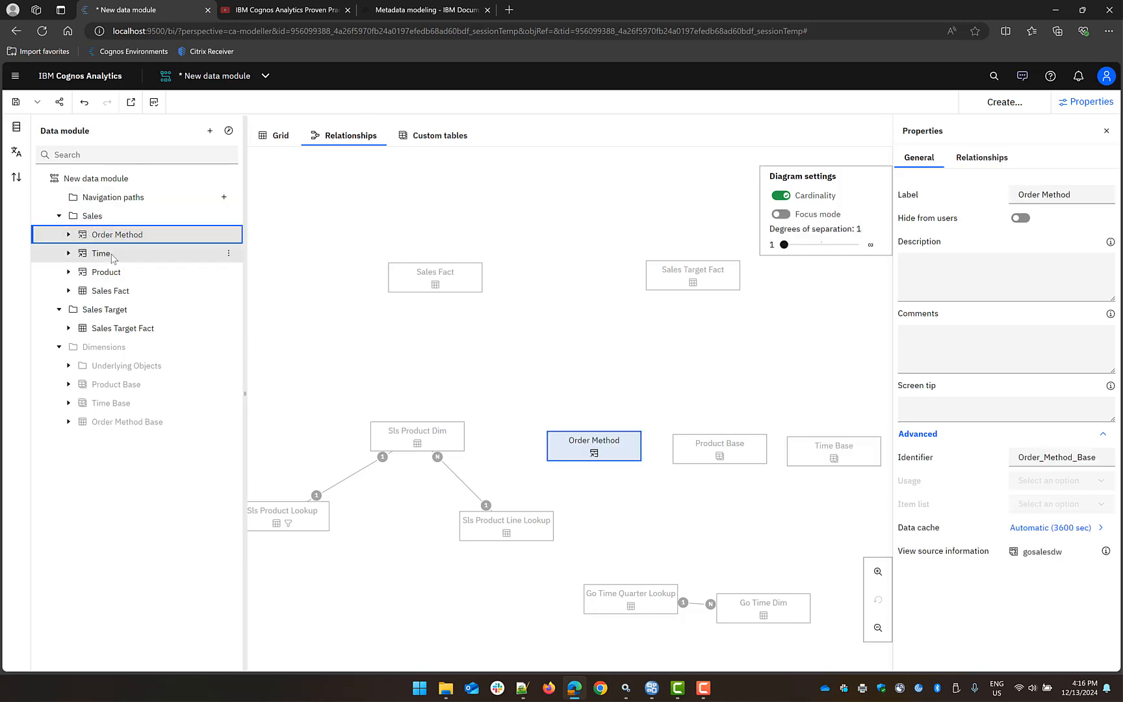
{"action": "left_click", "coordinate": [104, 255], "text": "ctrl"}
{"action": "left_click", "coordinate": [106, 272], "text": "ctrl"}
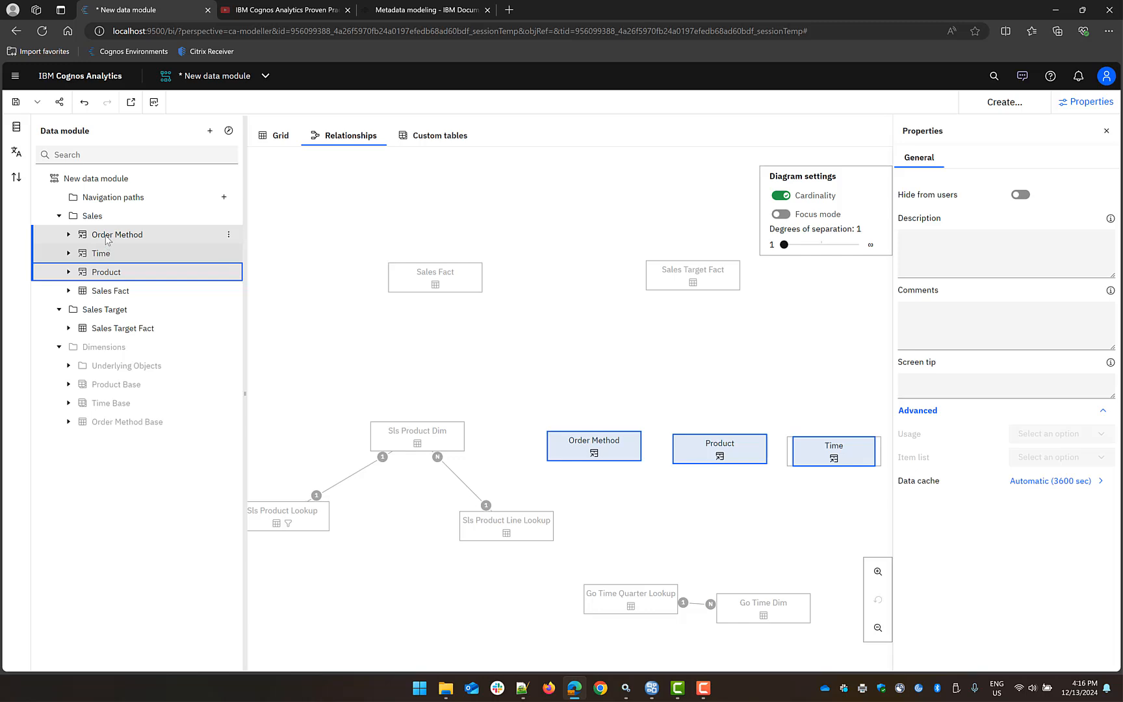
{"action": "right_click", "coordinate": [108, 241]}
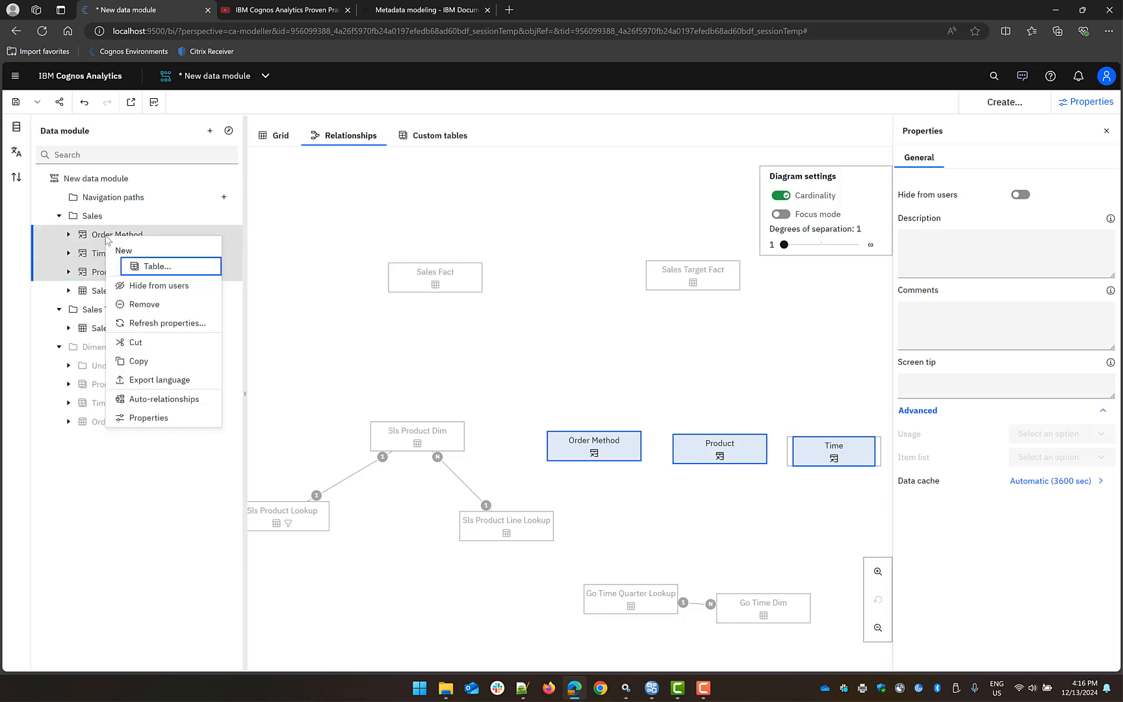
{"action": "left_click", "coordinate": [147, 361]}
{"action": "left_click", "coordinate": [120, 307]}
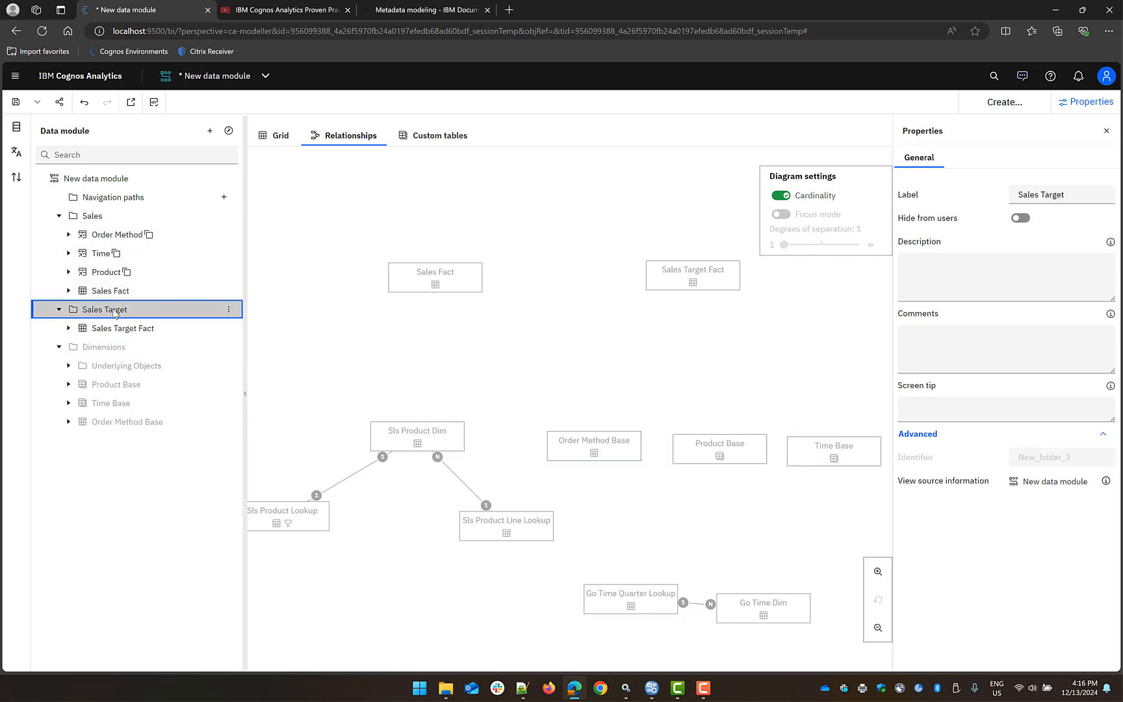
{"action": "right_click", "coordinate": [121, 308]}
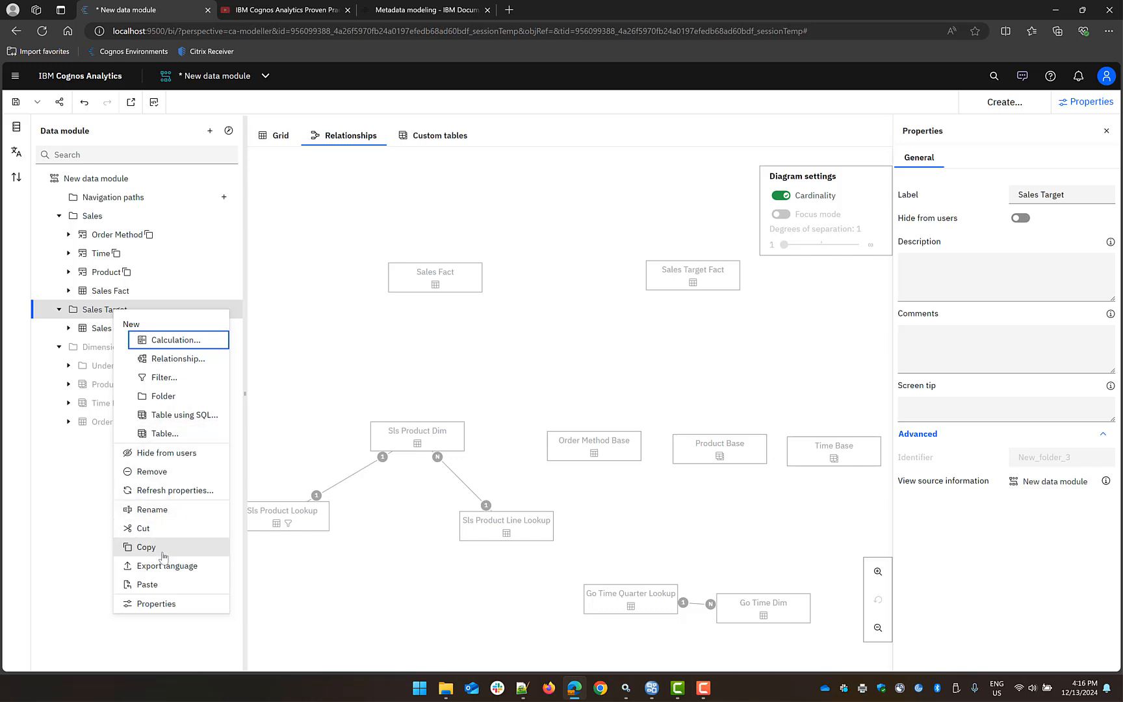
{"action": "left_click", "coordinate": [157, 584]}
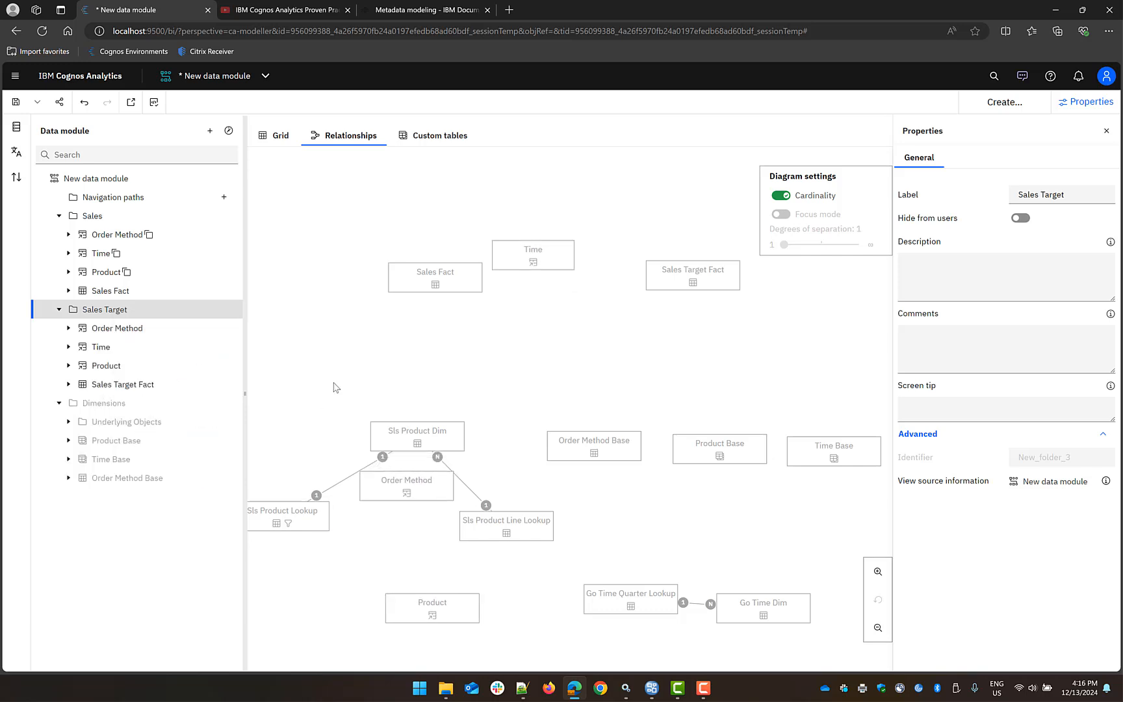
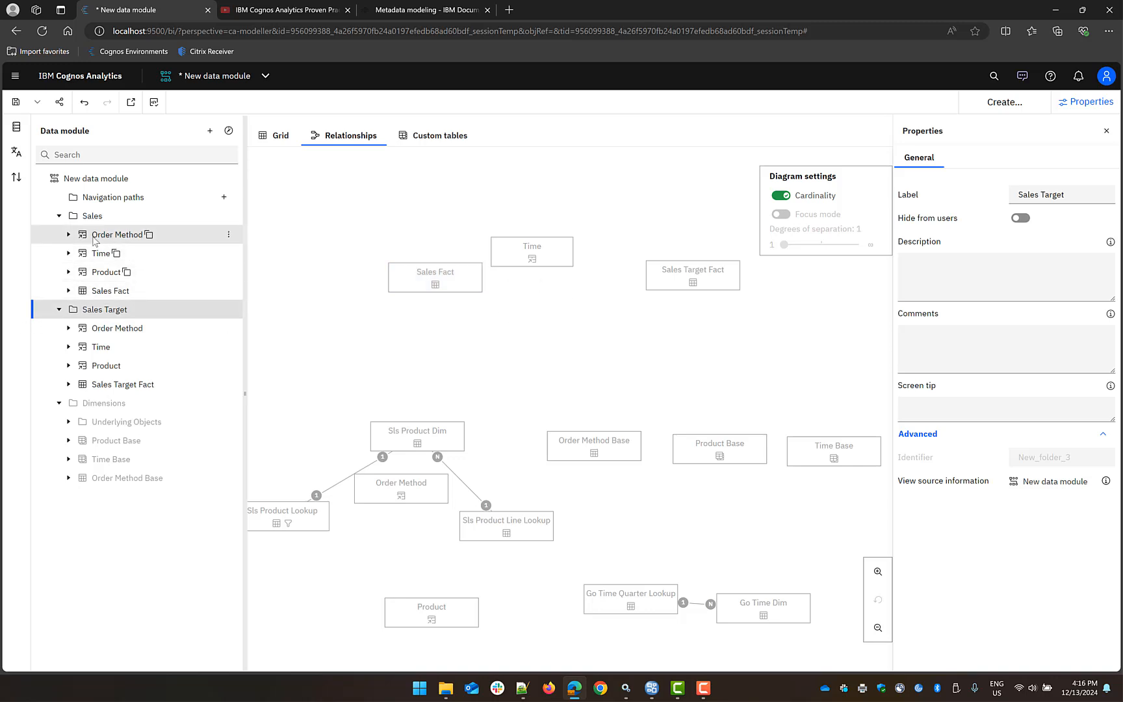
Place the Sales folder's Order Method shortcut below Sales Fact in the diagram and remove the Order Method copy from the Sales Target folder.
{"action": "left_click", "coordinate": [124, 239]}
{"action": "left_click_drag", "start_coordinate": [595, 453], "coordinate": [346, 361]}
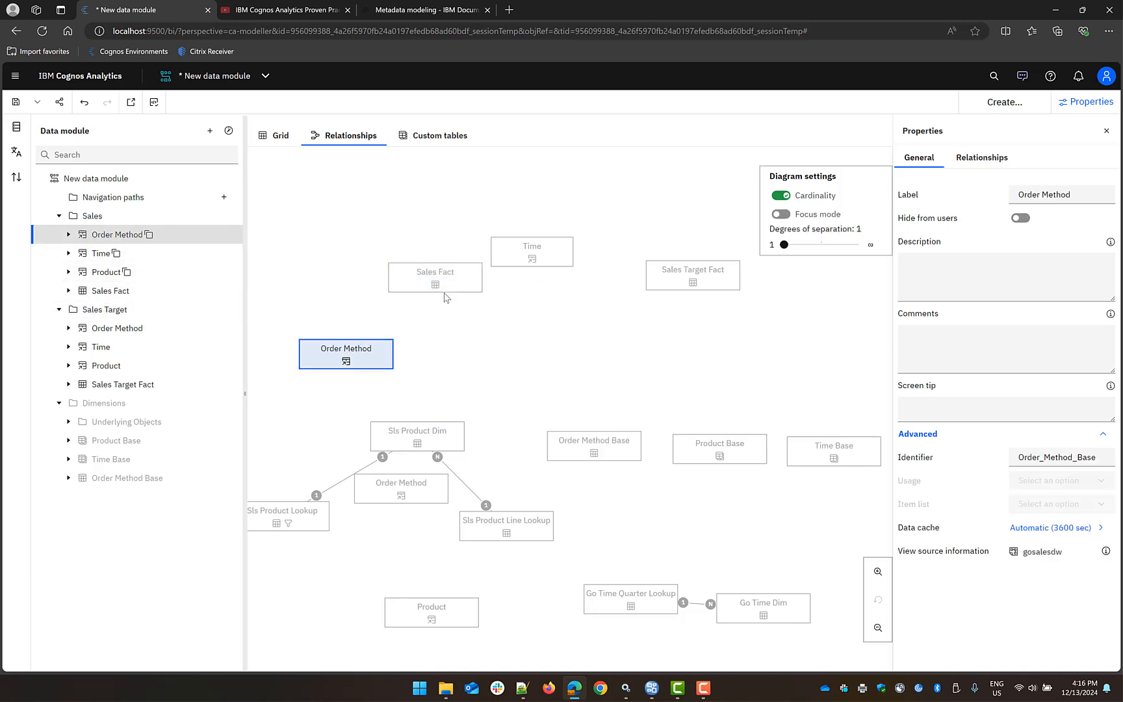
{"action": "left_click", "coordinate": [198, 329]}
{"action": "left_click", "coordinate": [229, 330]}
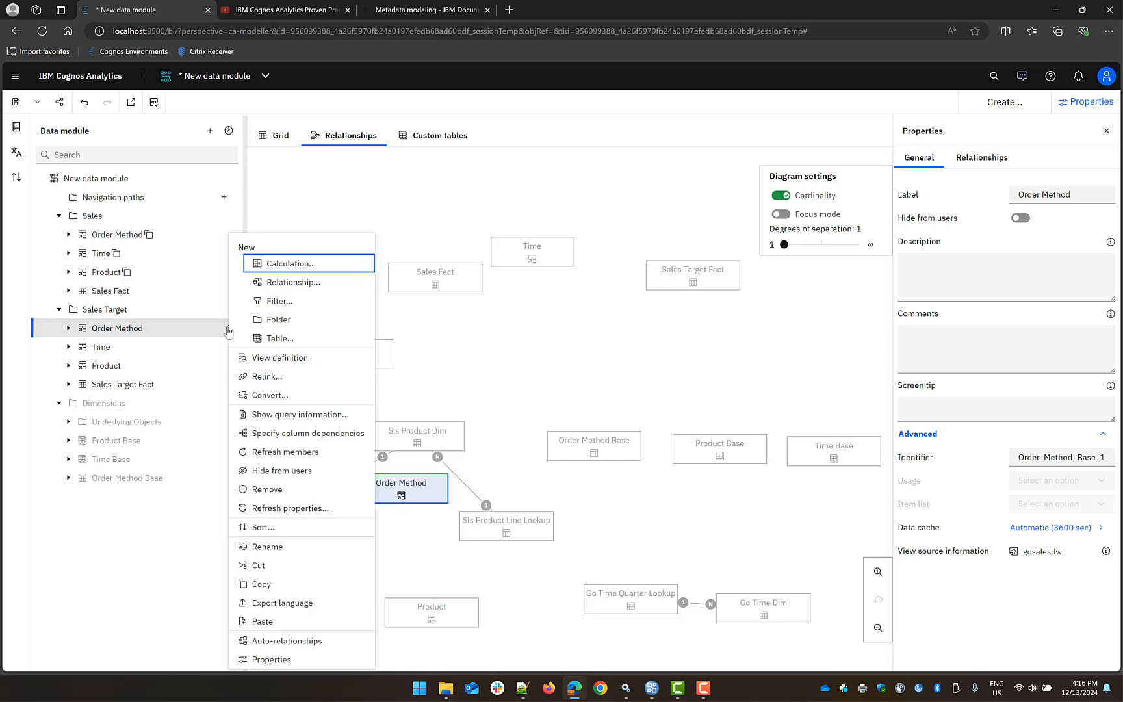
{"action": "left_click", "coordinate": [287, 496]}
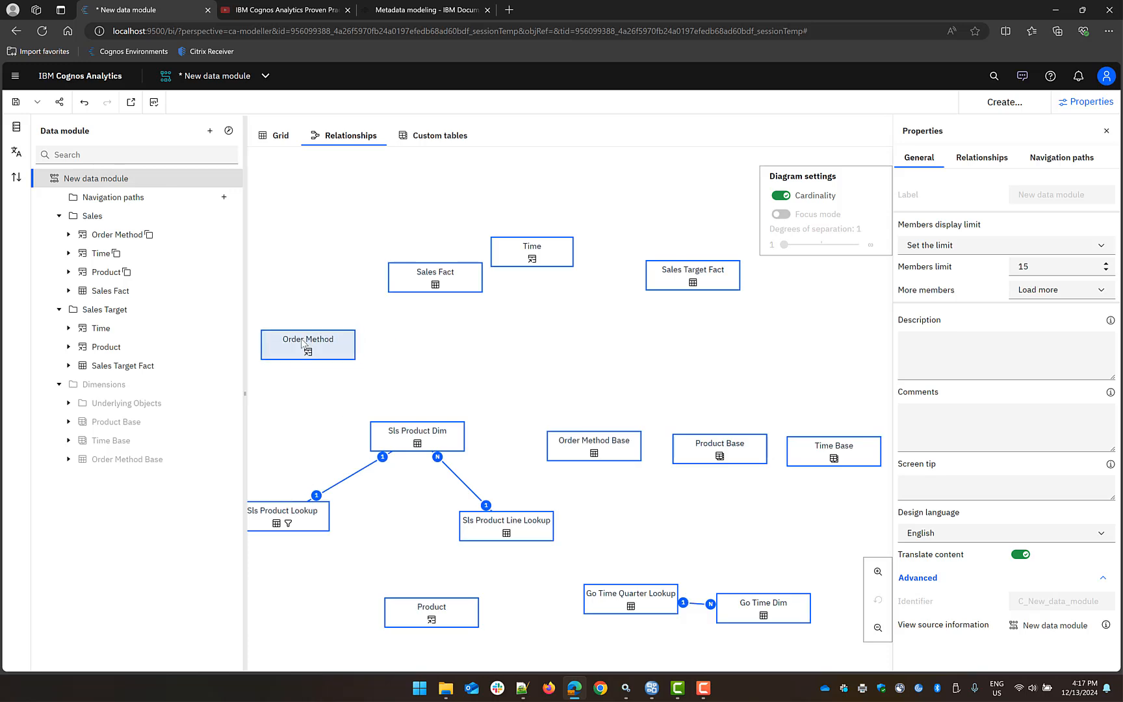
Create a relationship between Order Method and Sales Fact, matching Order Method Key in both tables.
{"action": "left_click", "coordinate": [423, 284]}
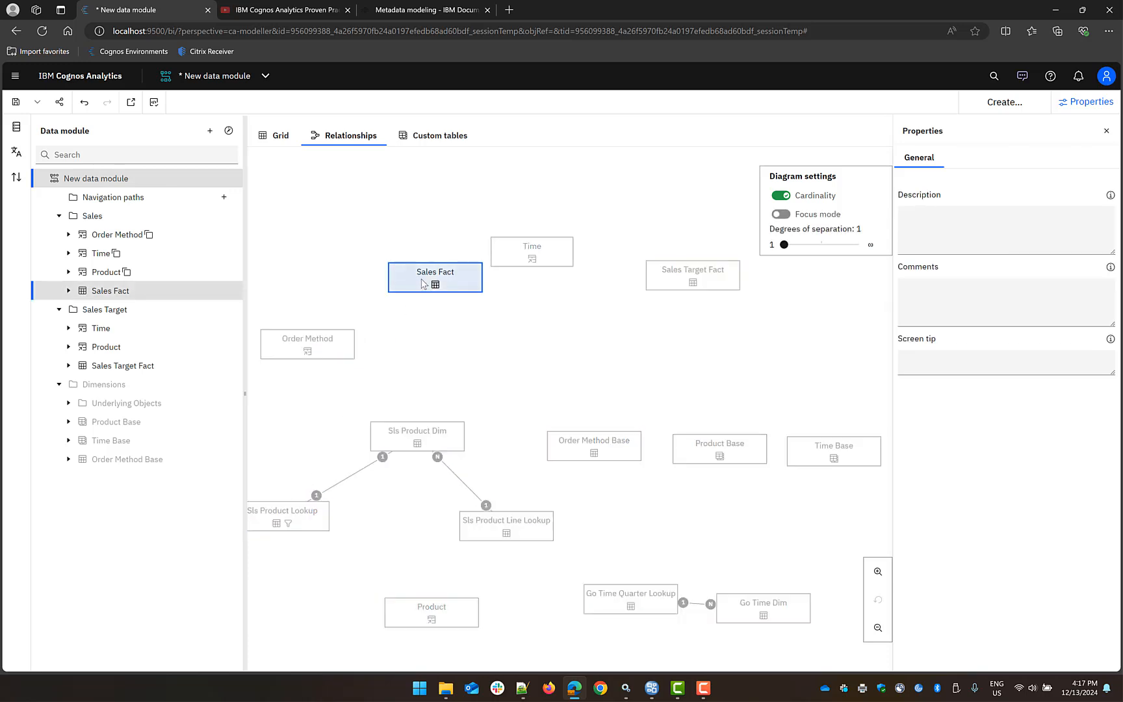
{"action": "left_click", "coordinate": [300, 351]}
{"action": "left_click", "coordinate": [407, 282], "text": "ctrl"}
{"action": "right_click", "coordinate": [407, 281]}
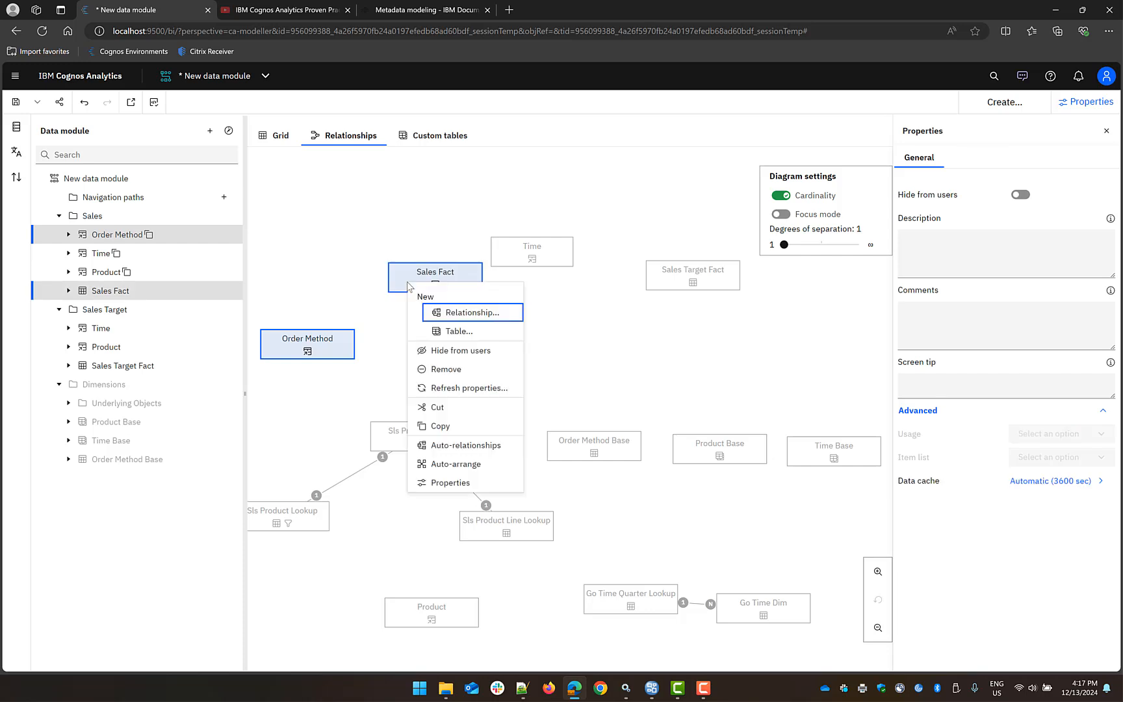
{"action": "left_click", "coordinate": [459, 314]}
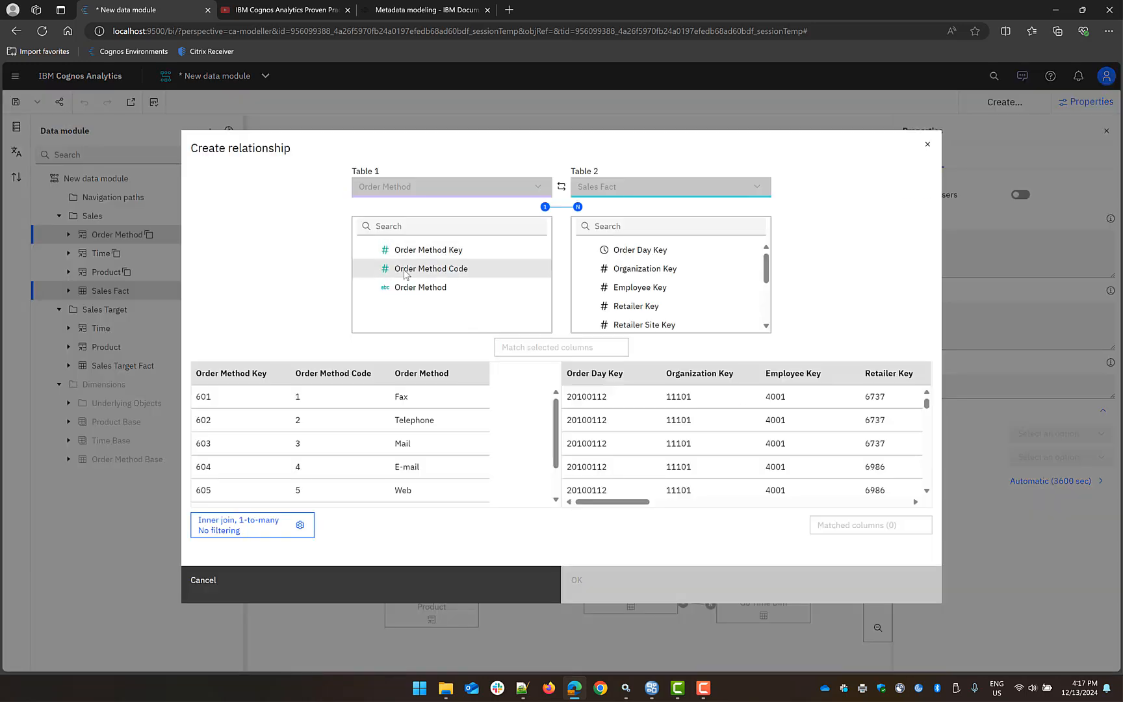
{"action": "left_click", "coordinate": [428, 254]}
{"action": "scroll", "coordinate": [695, 287], "scroll_direction": "down", "scroll_amount": 2}
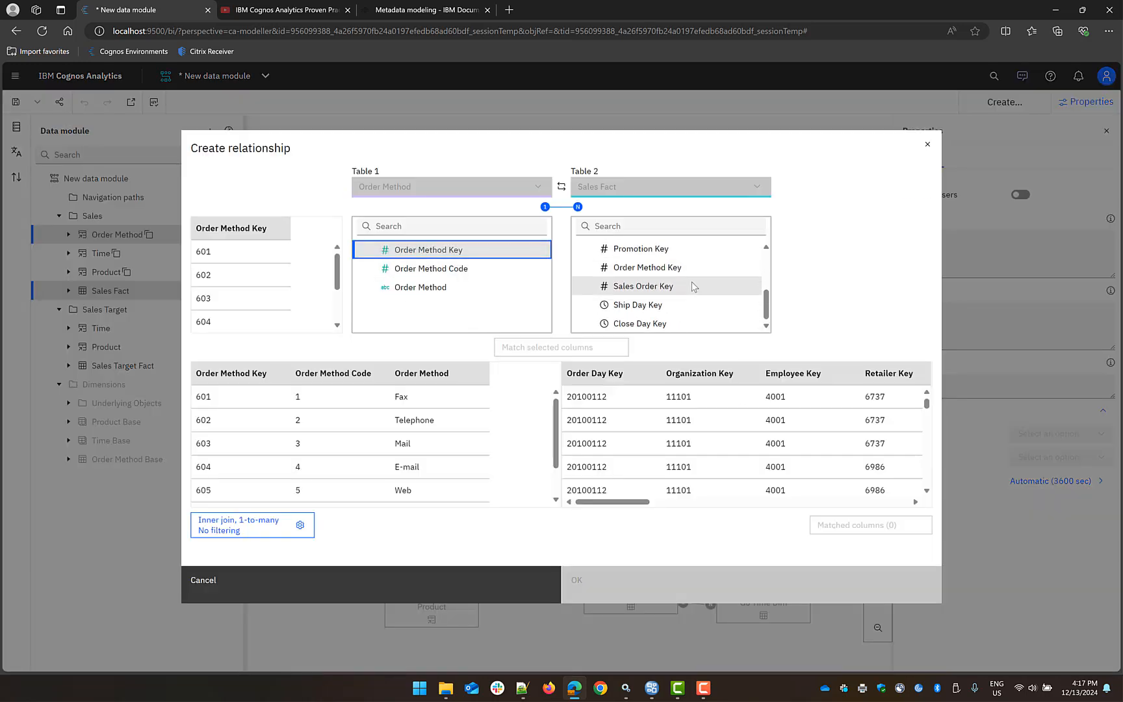
{"action": "left_click", "coordinate": [650, 267]}
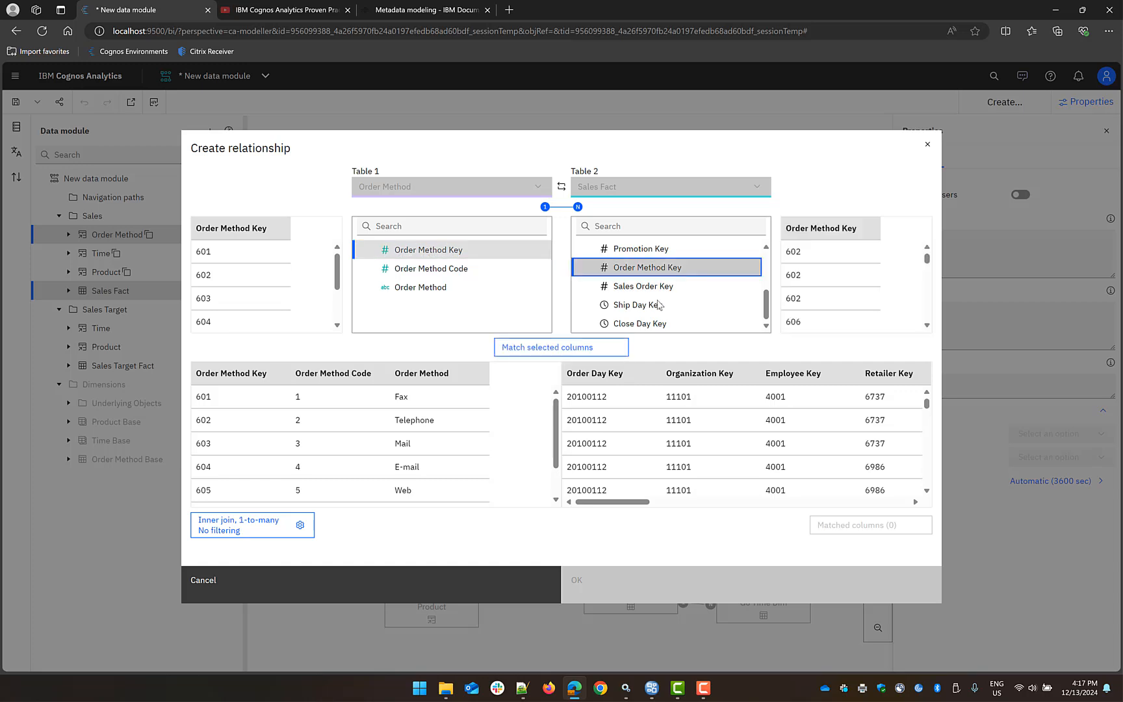
{"action": "left_click", "coordinate": [553, 347]}
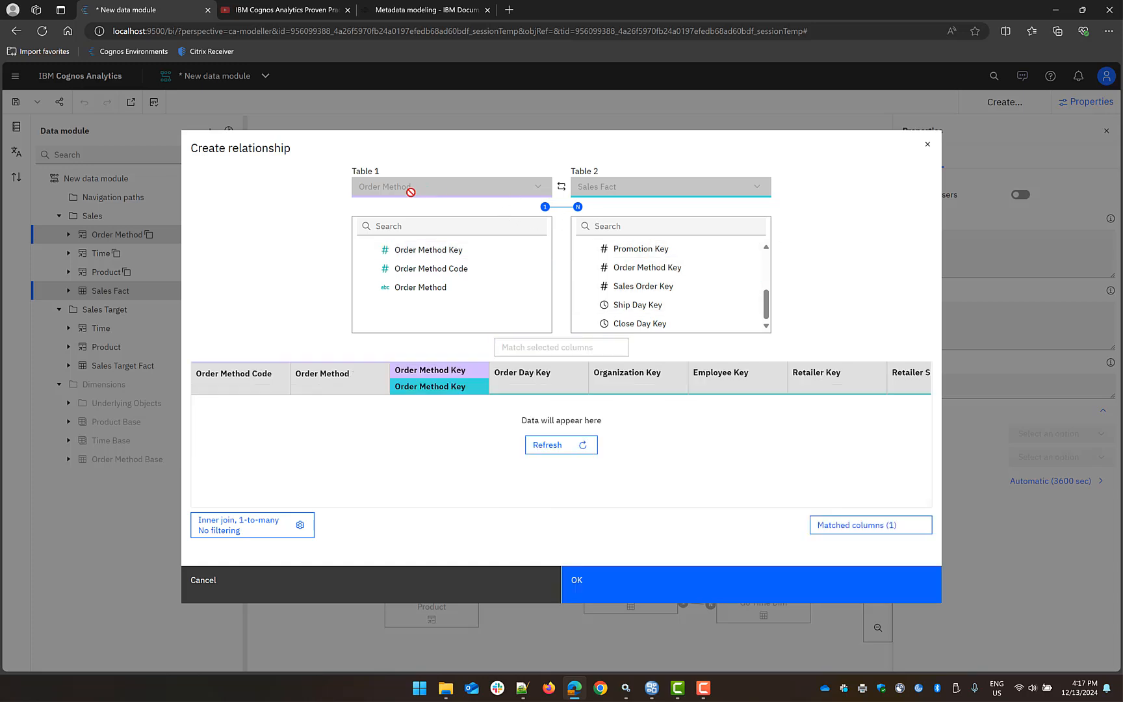
{"action": "left_click", "coordinate": [600, 590]}
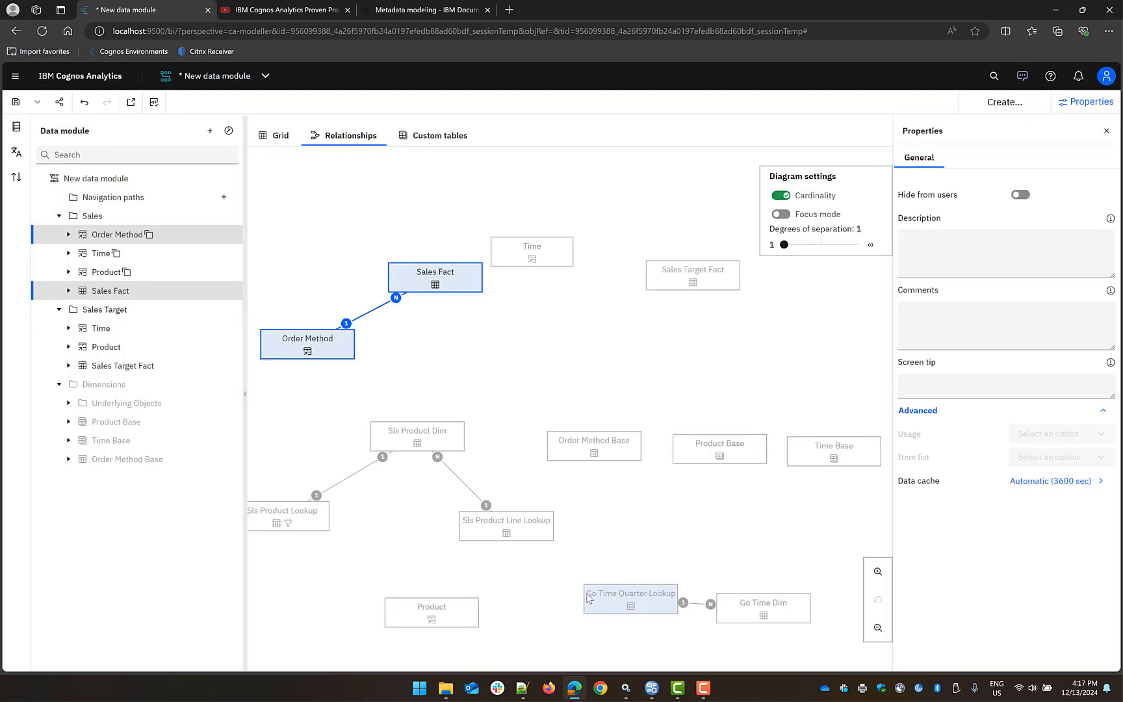
Arrange the diagram with the Sales folder's Time shortcut below Sales Fact and the Sales Target one below Sales Target Fact.
{"action": "left_click", "coordinate": [546, 257]}
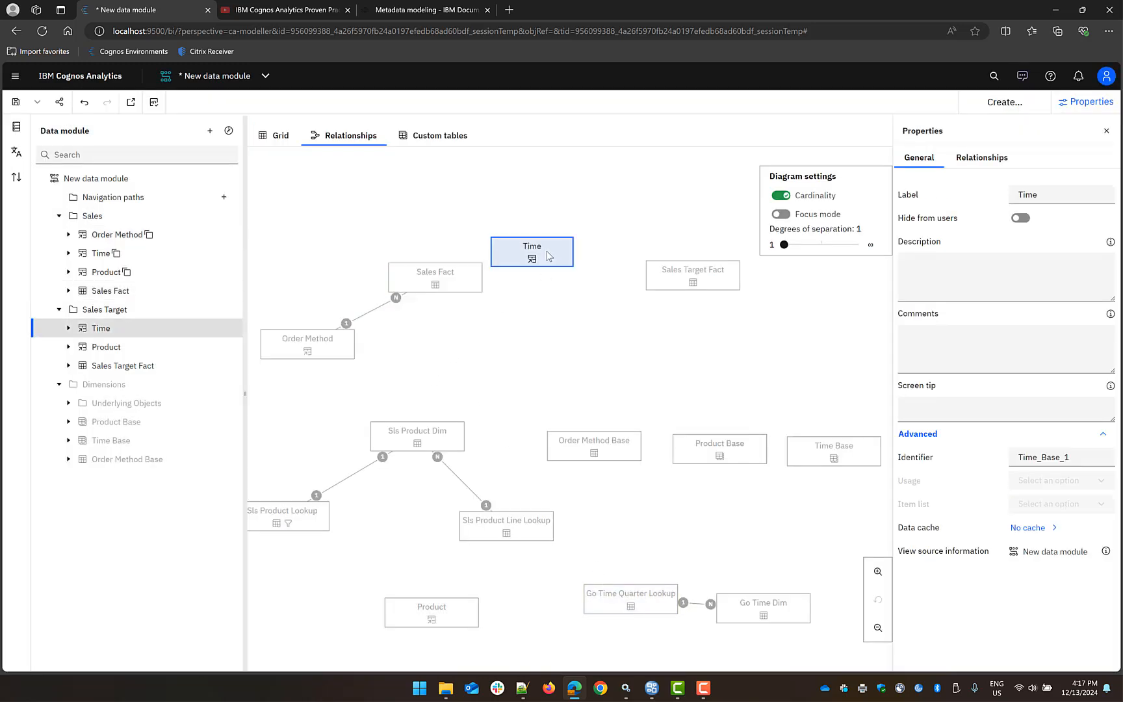
{"action": "left_click", "coordinate": [108, 254]}
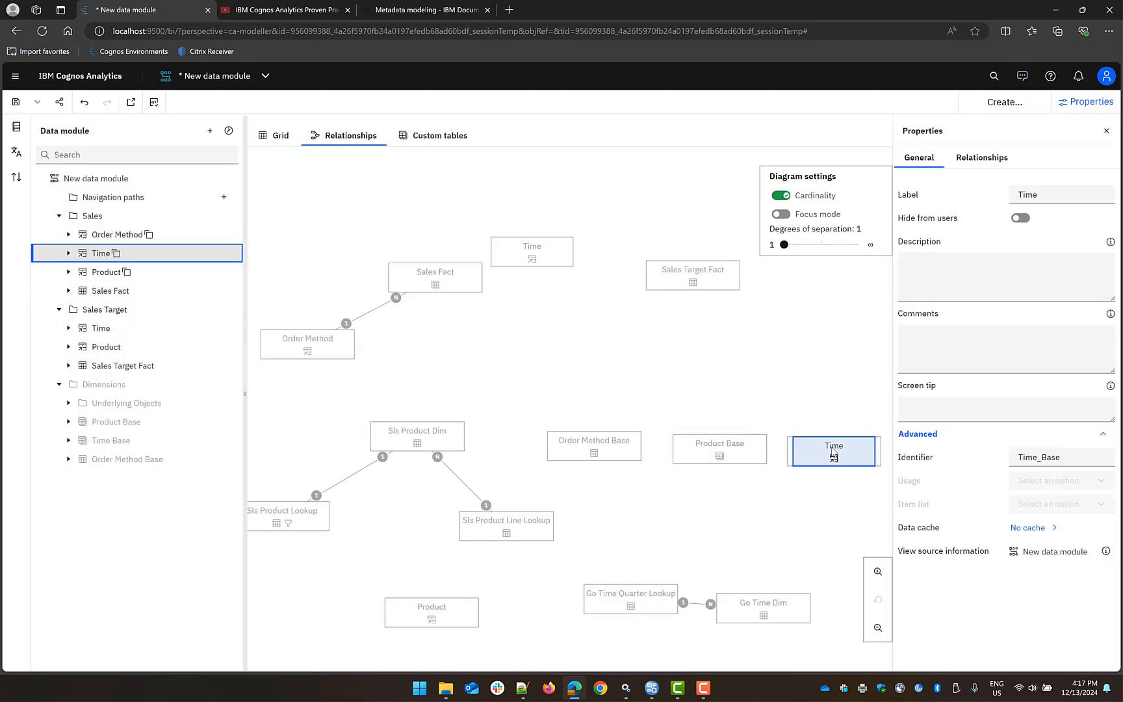
{"action": "left_click_drag", "start_coordinate": [834, 453], "coordinate": [487, 355]}
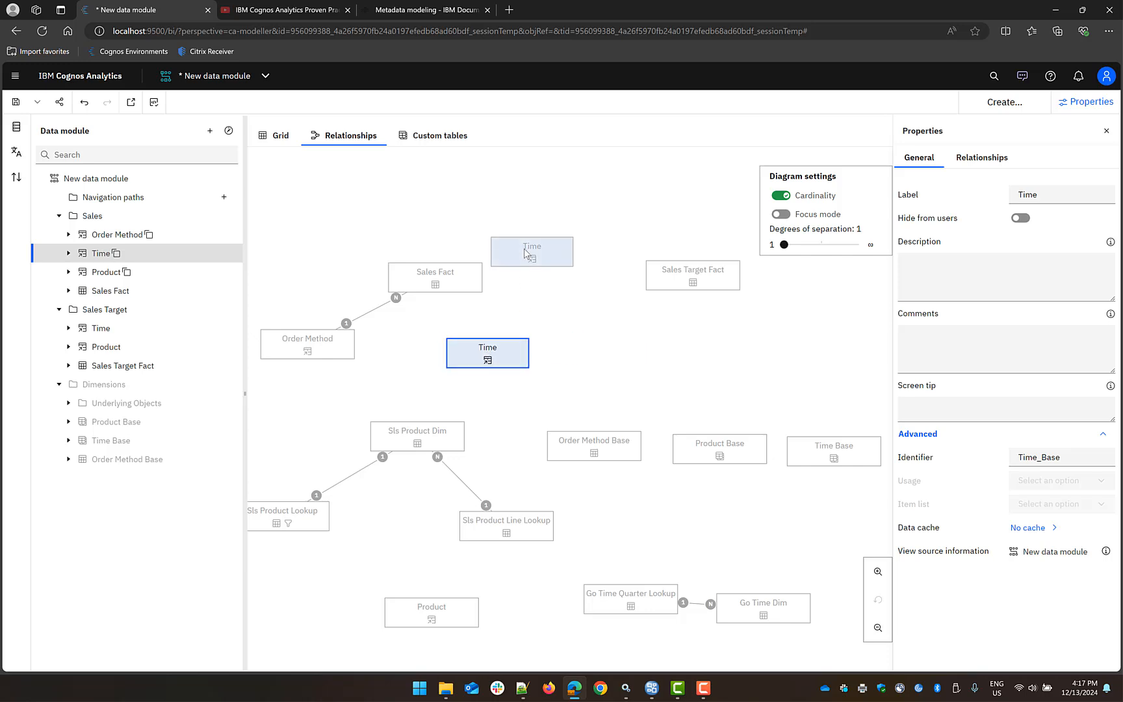
{"action": "left_click_drag", "start_coordinate": [524, 248], "coordinate": [672, 346]}
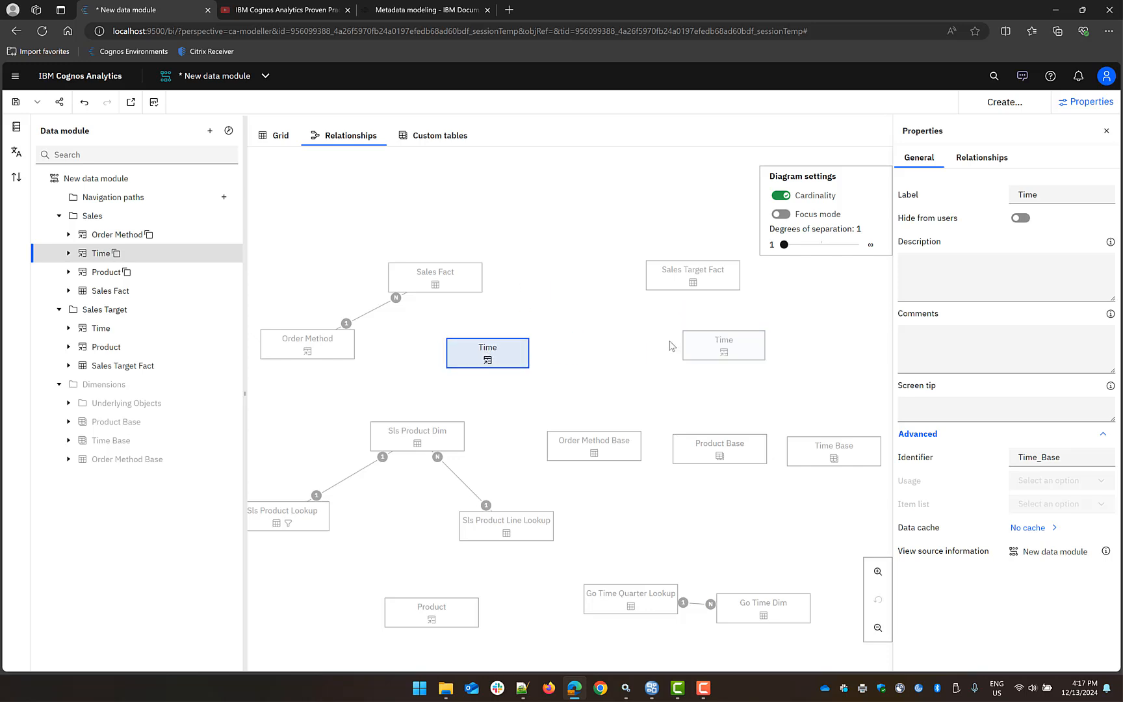
Create a relationship between the Sales folder's Time shortcut and Sales Fact, matching Day Key with Order Day Key.
{"action": "left_click", "coordinate": [447, 283]}
{"action": "right_click", "coordinate": [445, 280]}
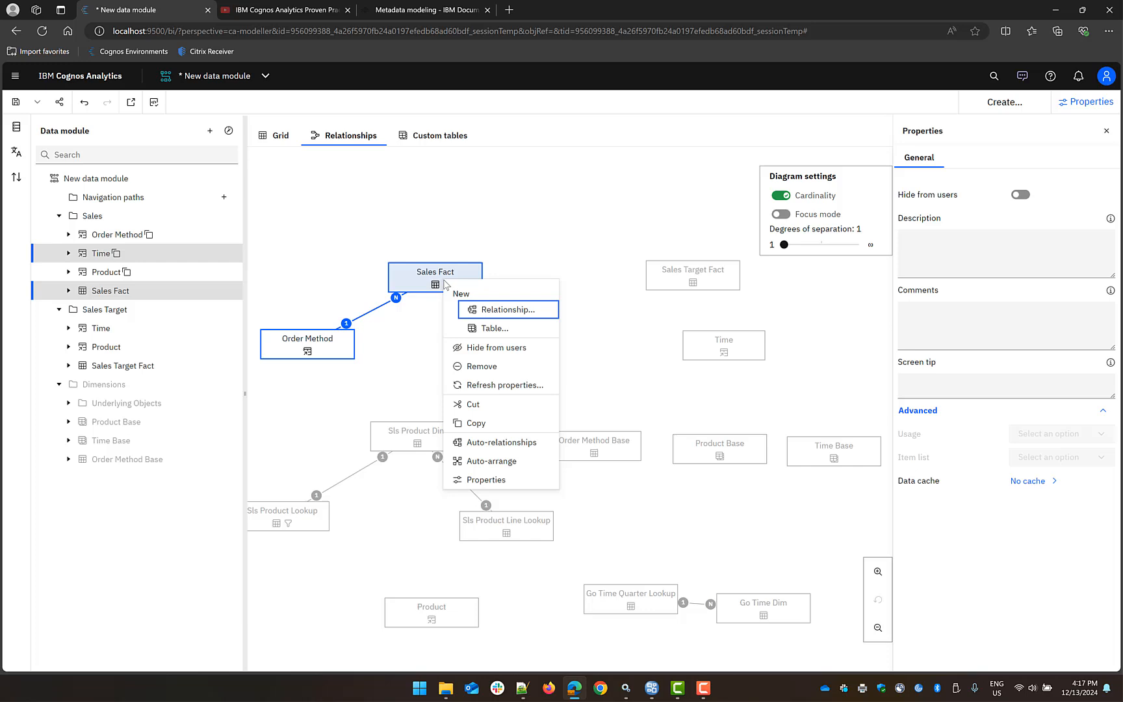
{"action": "left_click", "coordinate": [489, 316]}
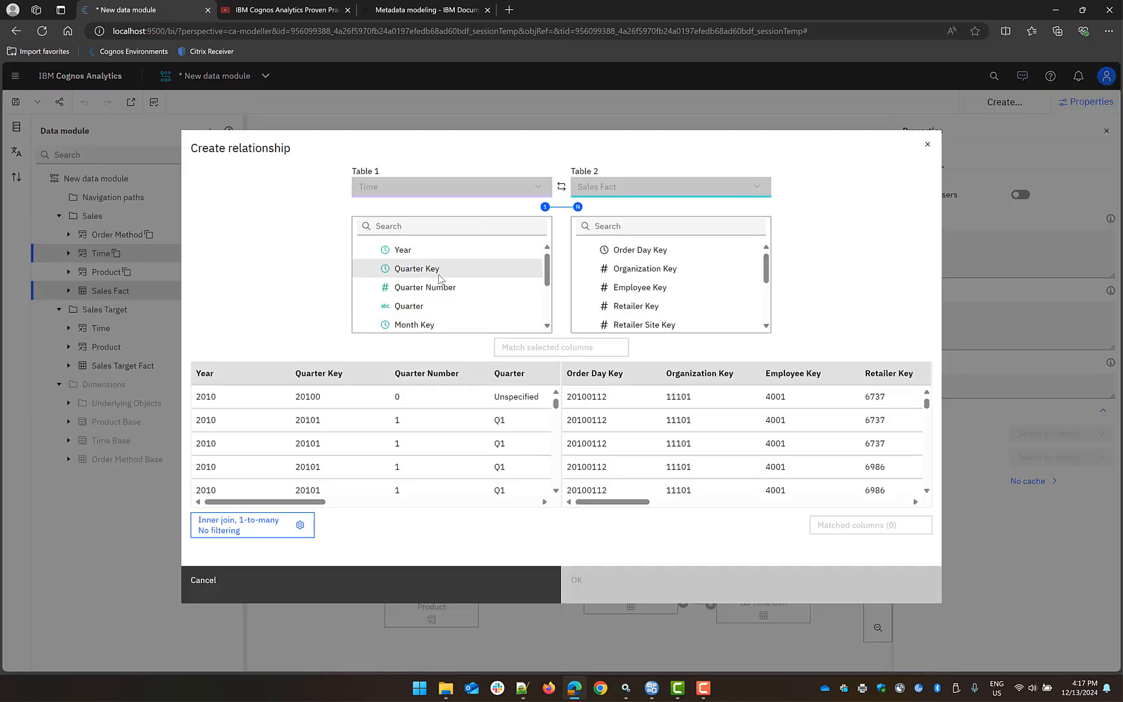
{"action": "scroll", "coordinate": [429, 302], "scroll_direction": "down", "scroll_amount": 3}
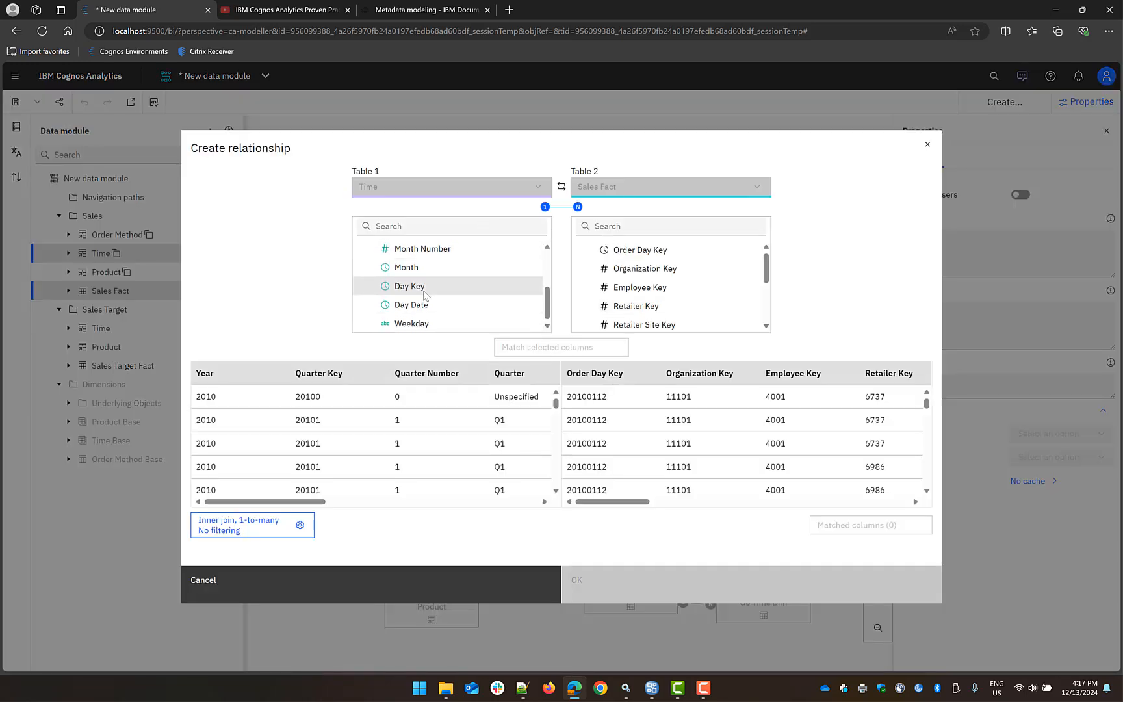
{"action": "left_click", "coordinate": [424, 290]}
{"action": "left_click", "coordinate": [672, 254]}
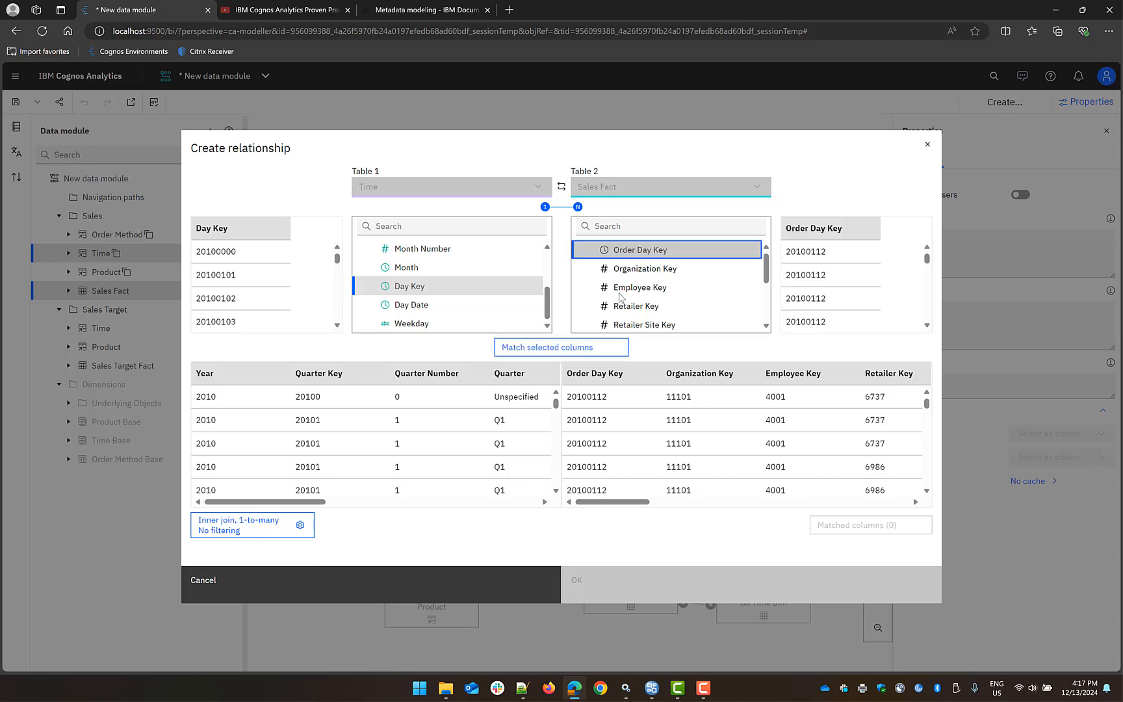
{"action": "left_click", "coordinate": [553, 351]}
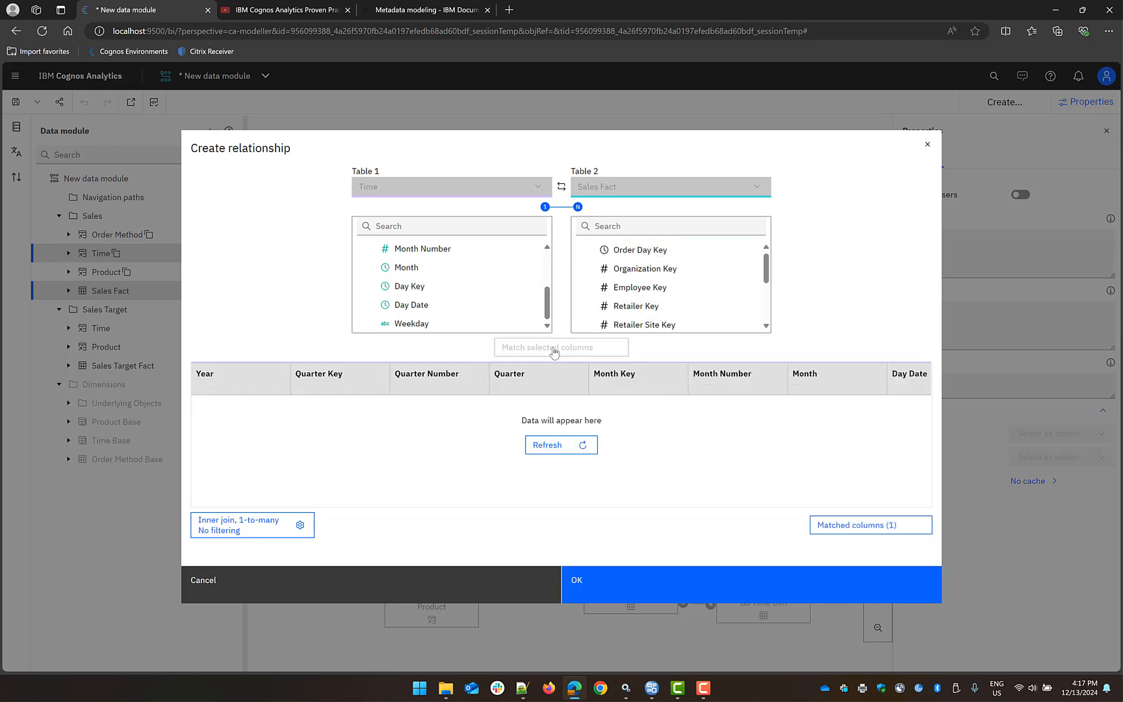
{"action": "left_click", "coordinate": [596, 594]}
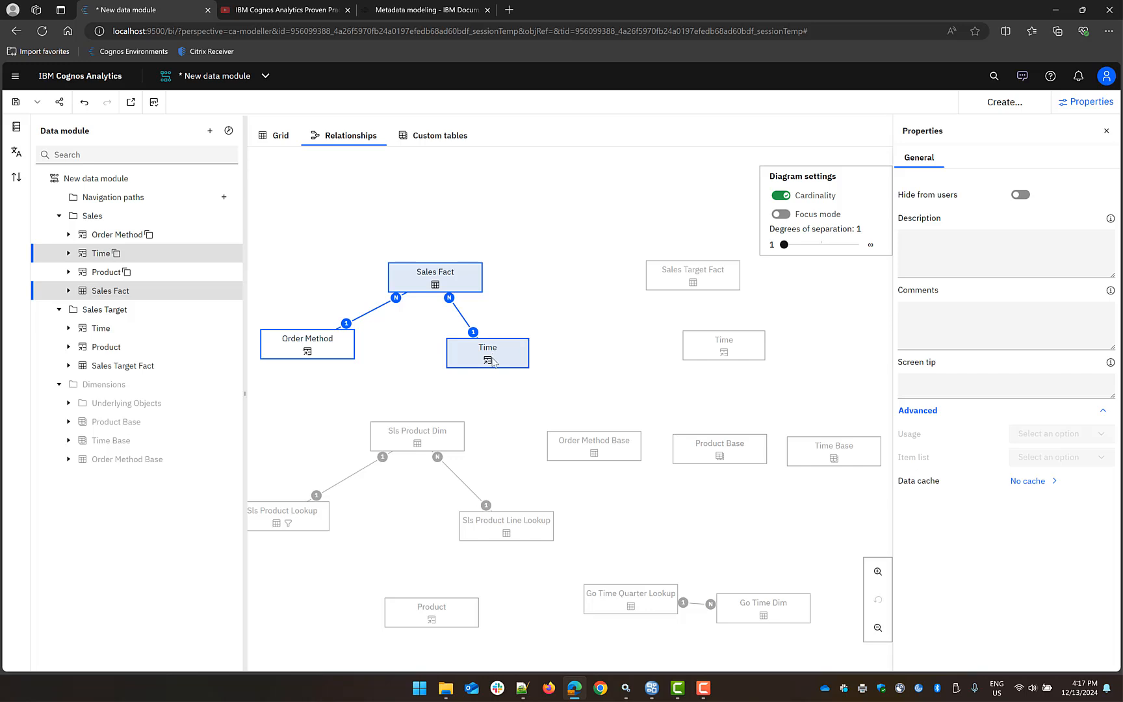
Shift Sales Fact and its Time shortcut slightly and place the Sales folder's Product shortcut above Sales Fact in the diagram.
{"action": "left_click_drag", "start_coordinate": [494, 363], "coordinate": [513, 359]}
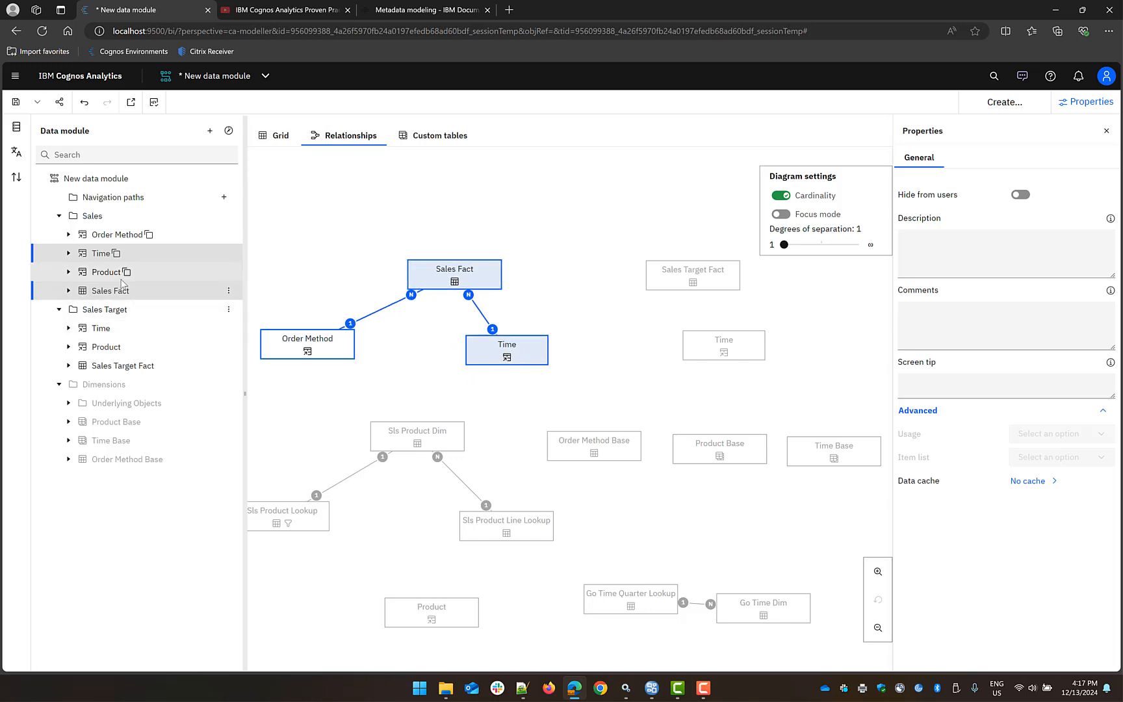
{"action": "left_click", "coordinate": [111, 235]}
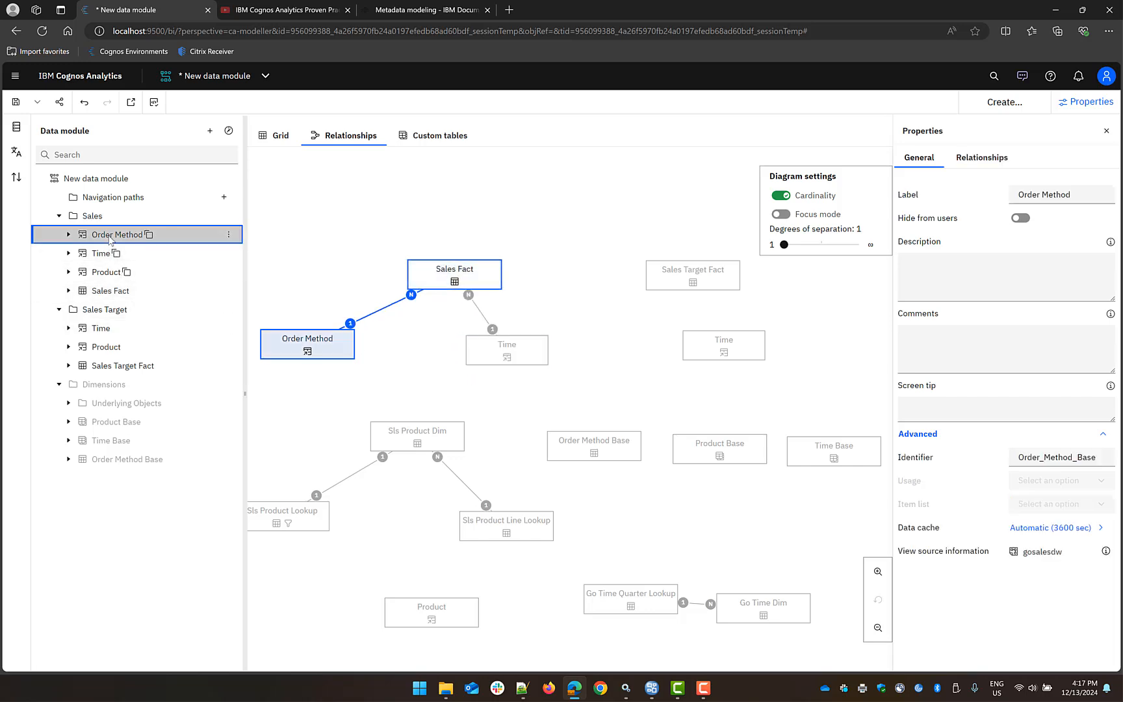
{"action": "left_click", "coordinate": [105, 273]}
{"action": "left_click_drag", "start_coordinate": [722, 457], "coordinate": [445, 214]}
Create a relationship between the Sales folder's Product shortcut and Sales Fact, matching Product Key in both tables.
{"action": "left_click", "coordinate": [472, 273], "text": "ctrl"}
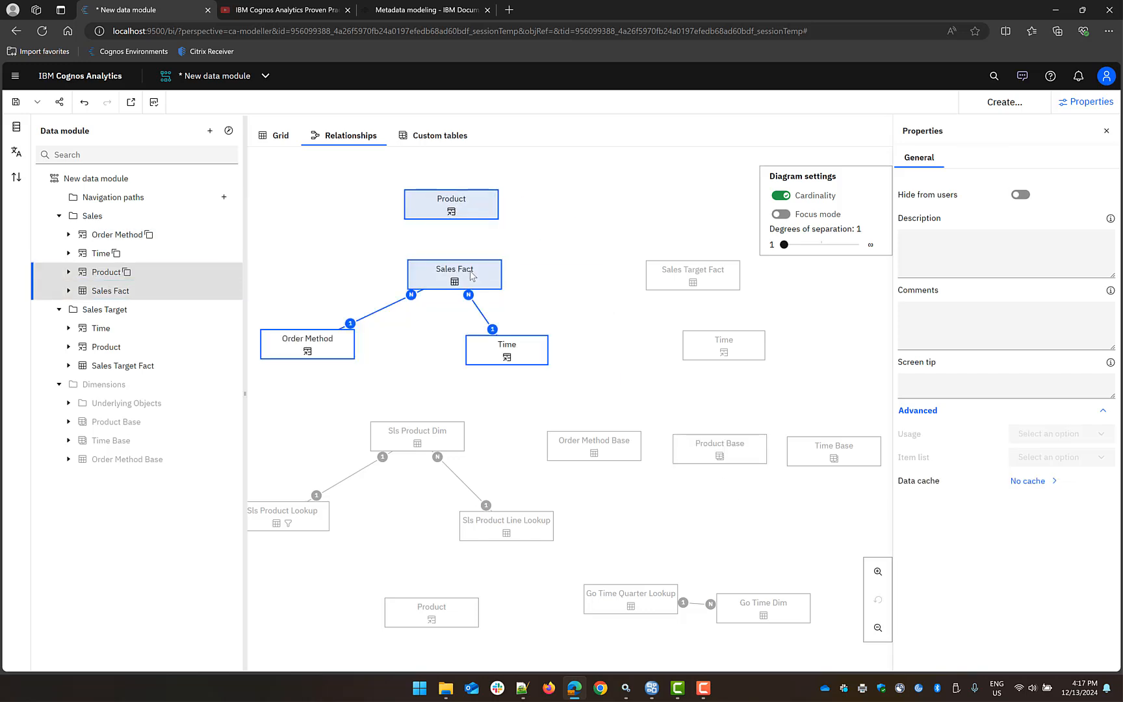
{"action": "right_click", "coordinate": [454, 278]}
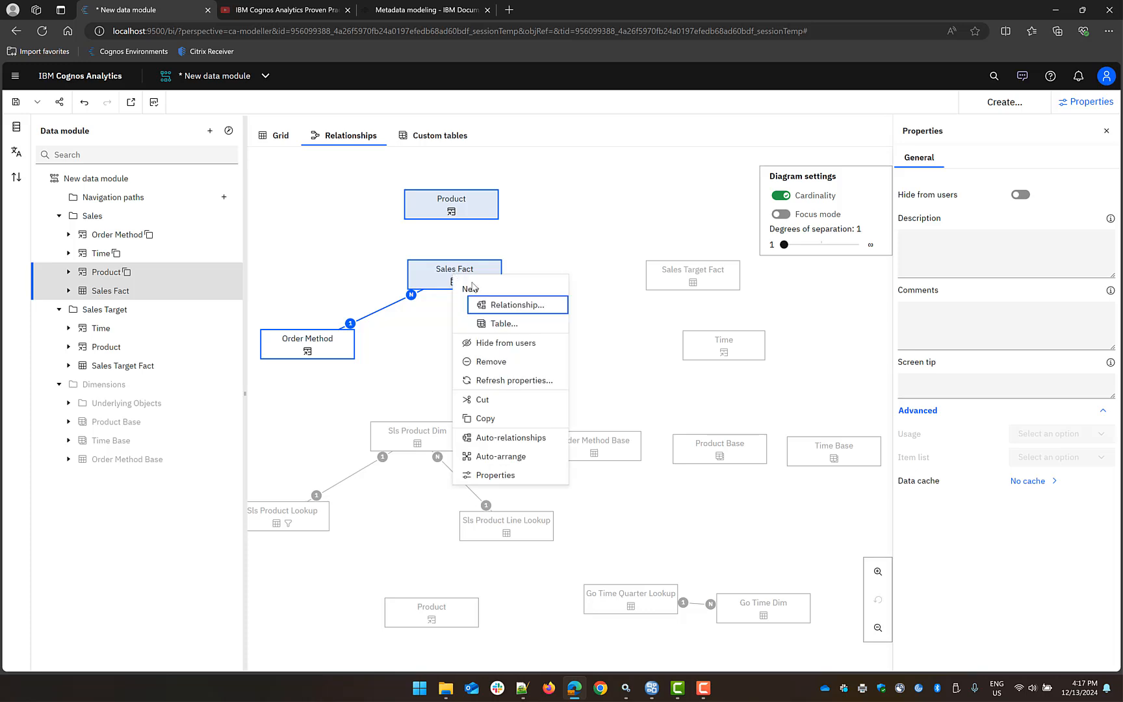
{"action": "left_click", "coordinate": [495, 306]}
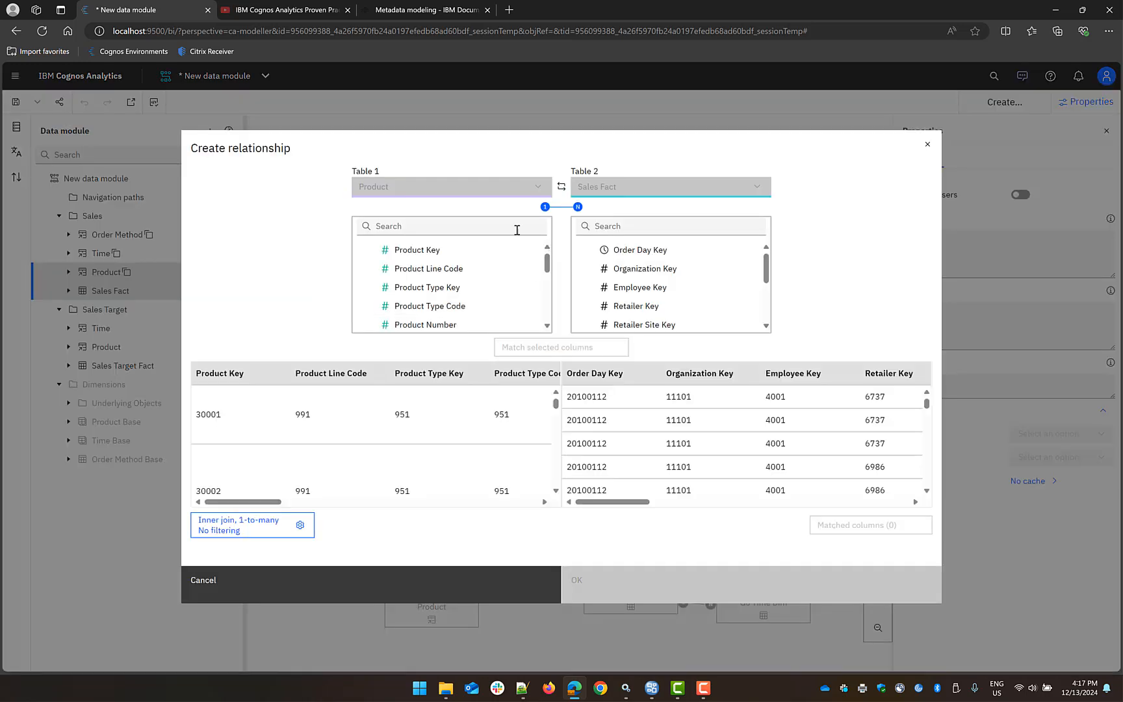
{"action": "left_click", "coordinate": [461, 252]}
{"action": "scroll", "coordinate": [671, 283], "scroll_direction": "down", "scroll_amount": 2}
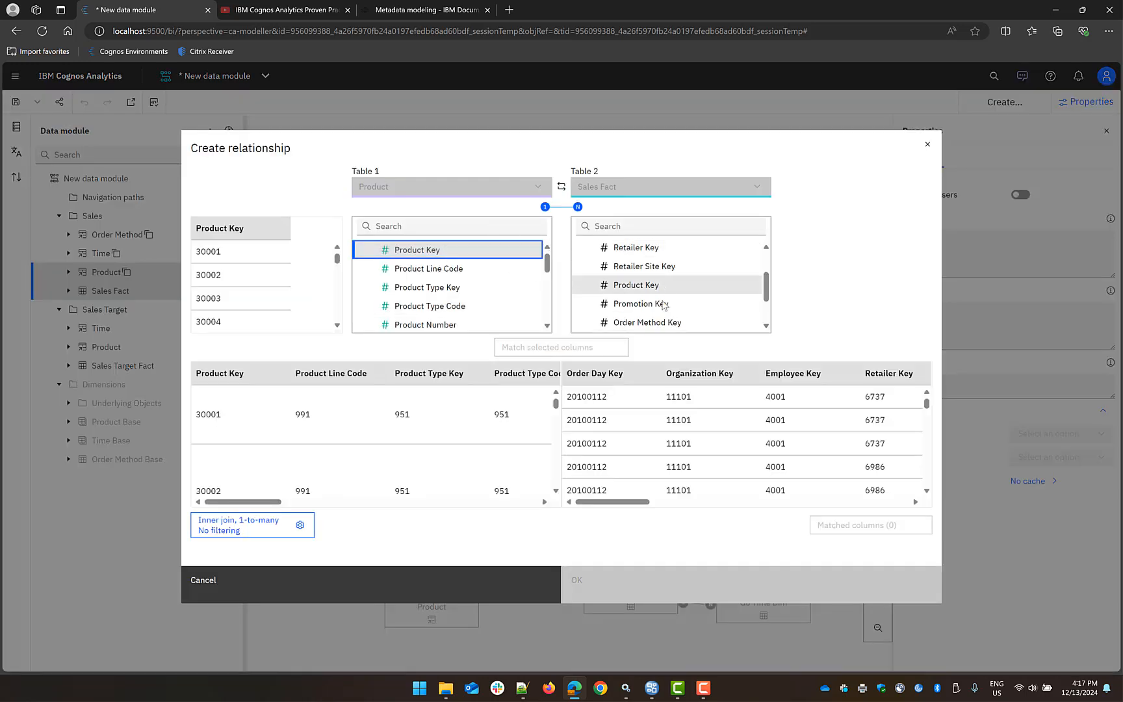
{"action": "left_click", "coordinate": [657, 286]}
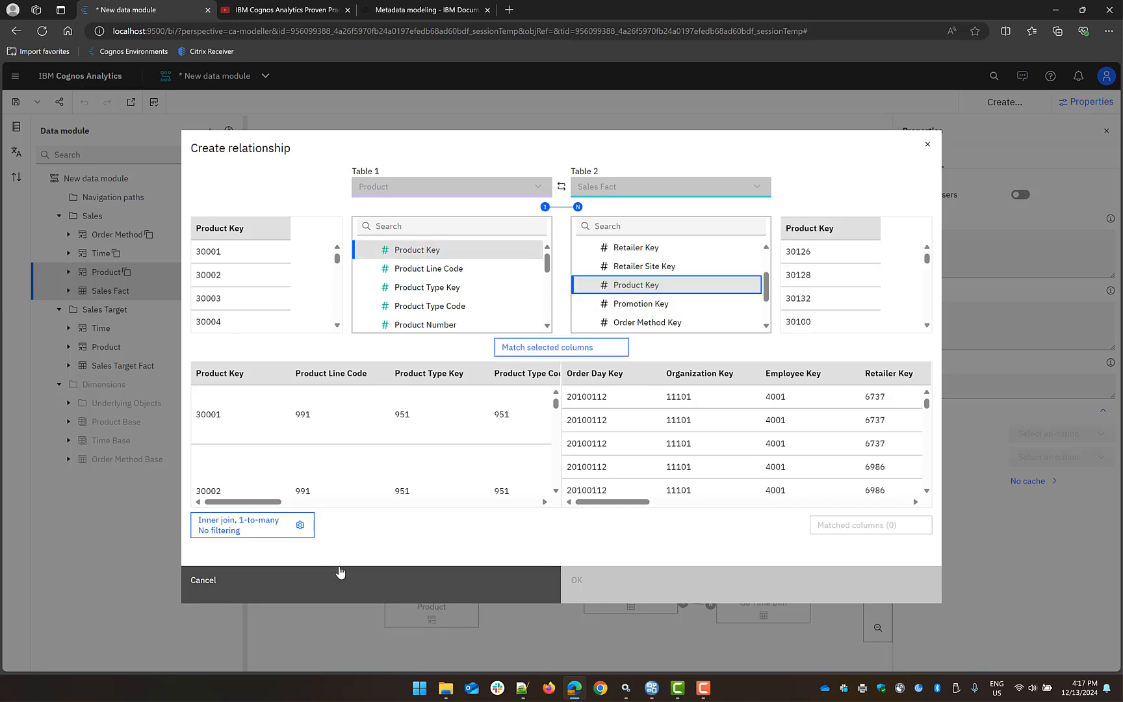
{"action": "left_click", "coordinate": [585, 348]}
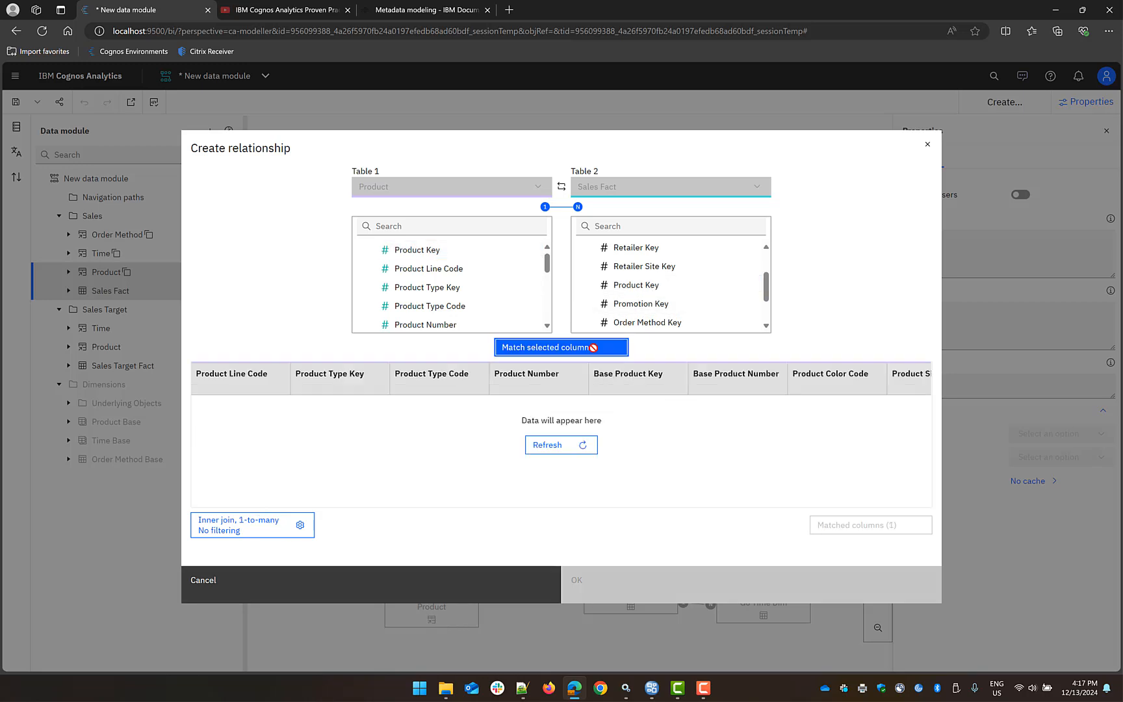
{"action": "left_click", "coordinate": [727, 591]}
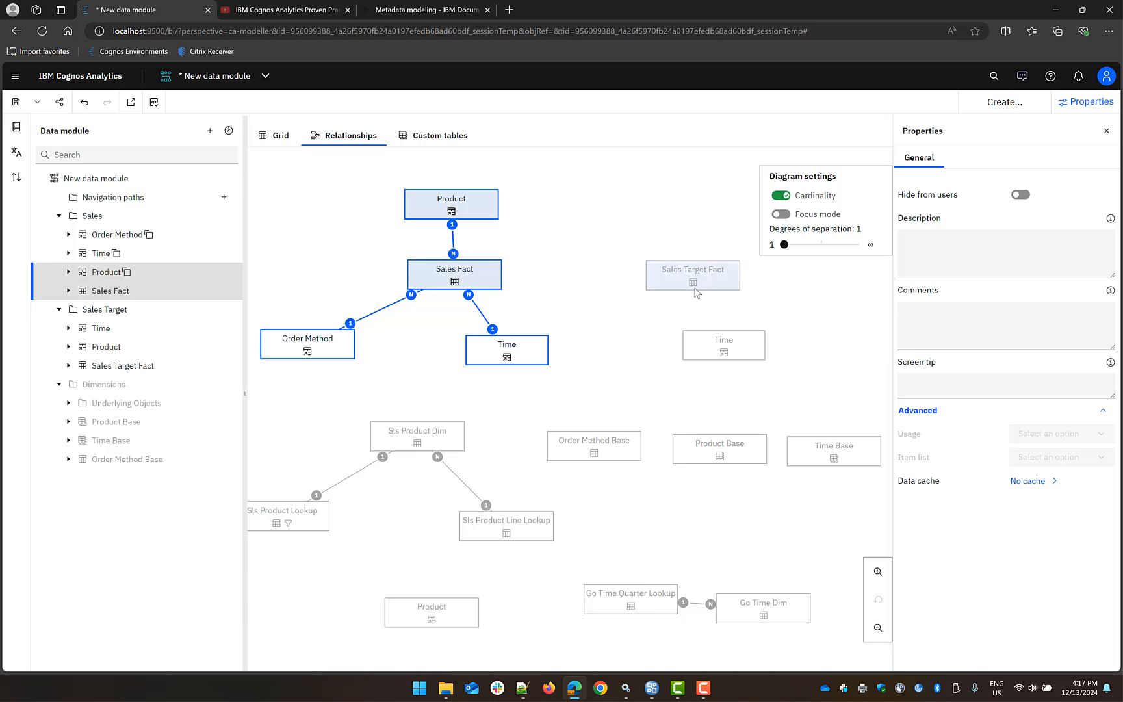
Move Sales Target Fact higher in the diagram and relate it to the Sales Target folder's Time shortcut on Month Key.
{"action": "left_click_drag", "start_coordinate": [691, 277], "coordinate": [690, 249]}
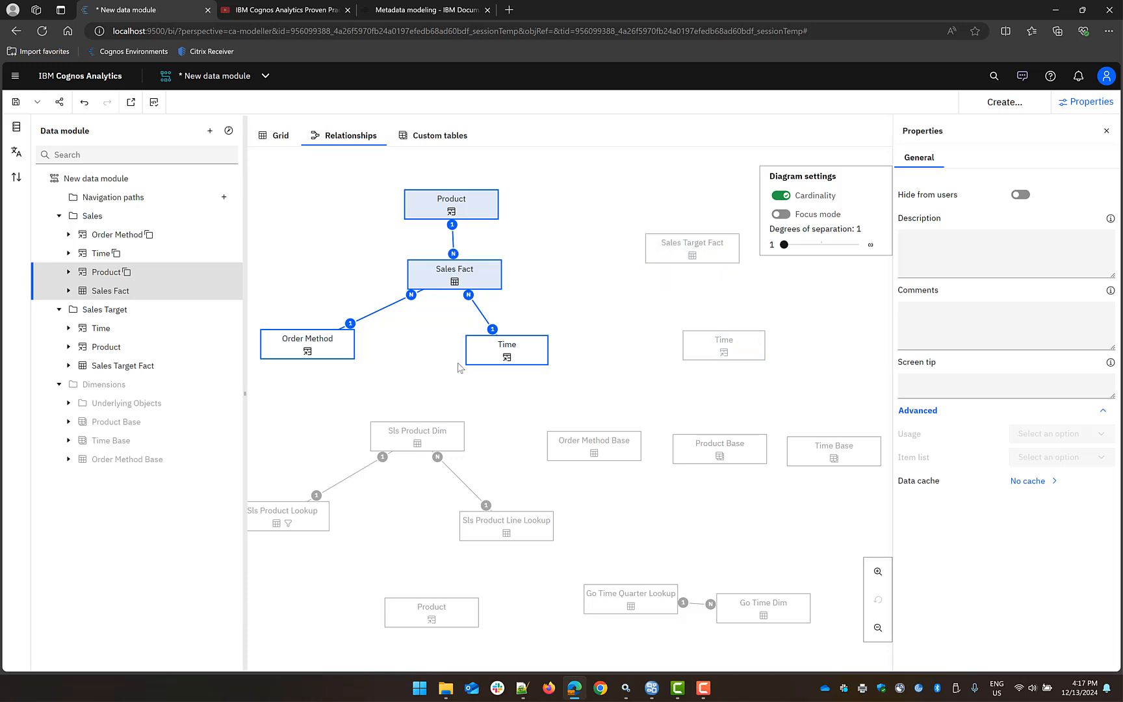
{"action": "left_click", "coordinate": [102, 329]}
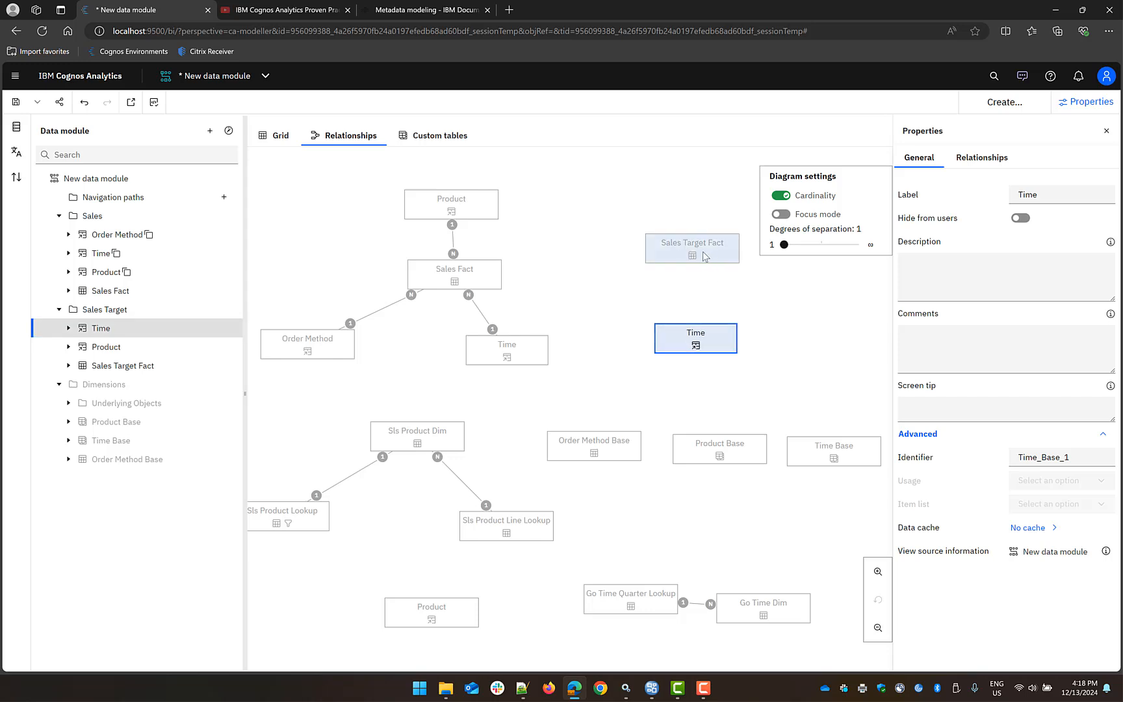
{"action": "left_click", "coordinate": [698, 258], "text": "ctrl"}
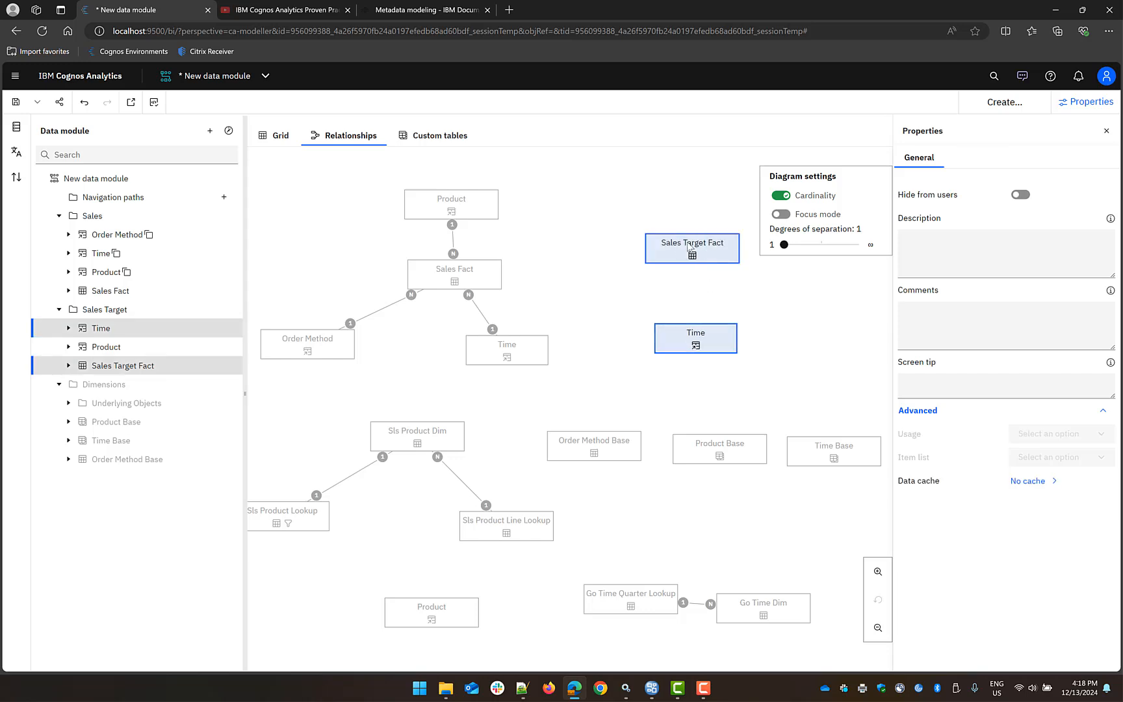
{"action": "right_click", "coordinate": [688, 246]}
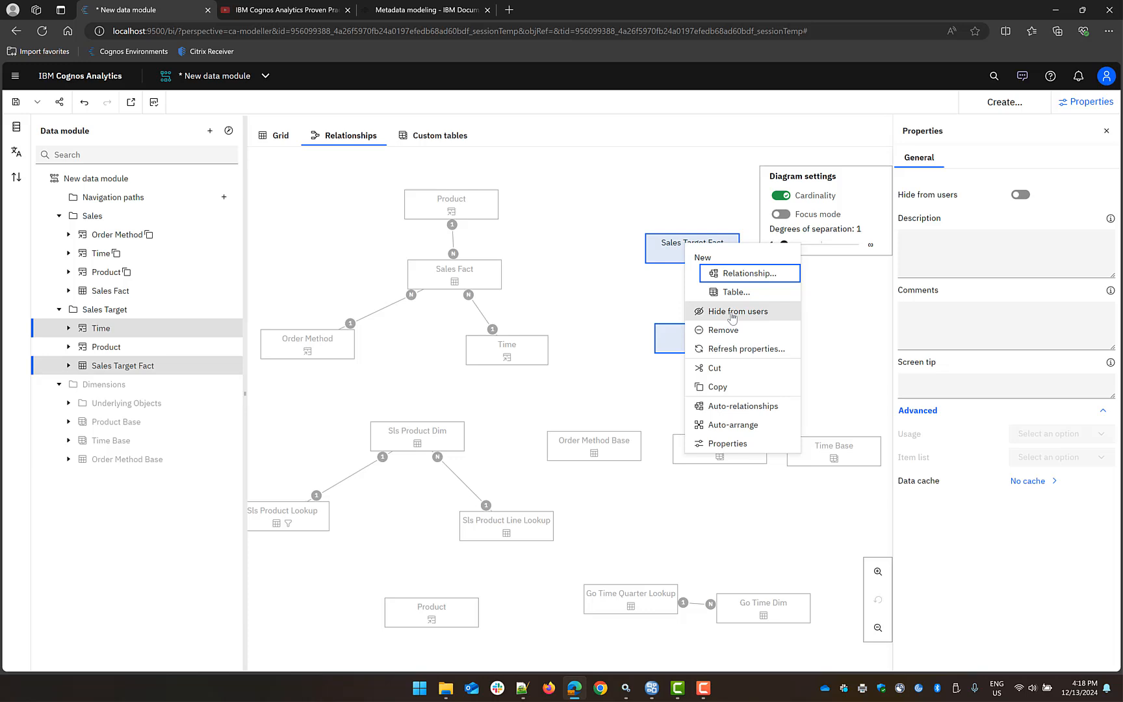
{"action": "left_click", "coordinate": [733, 278]}
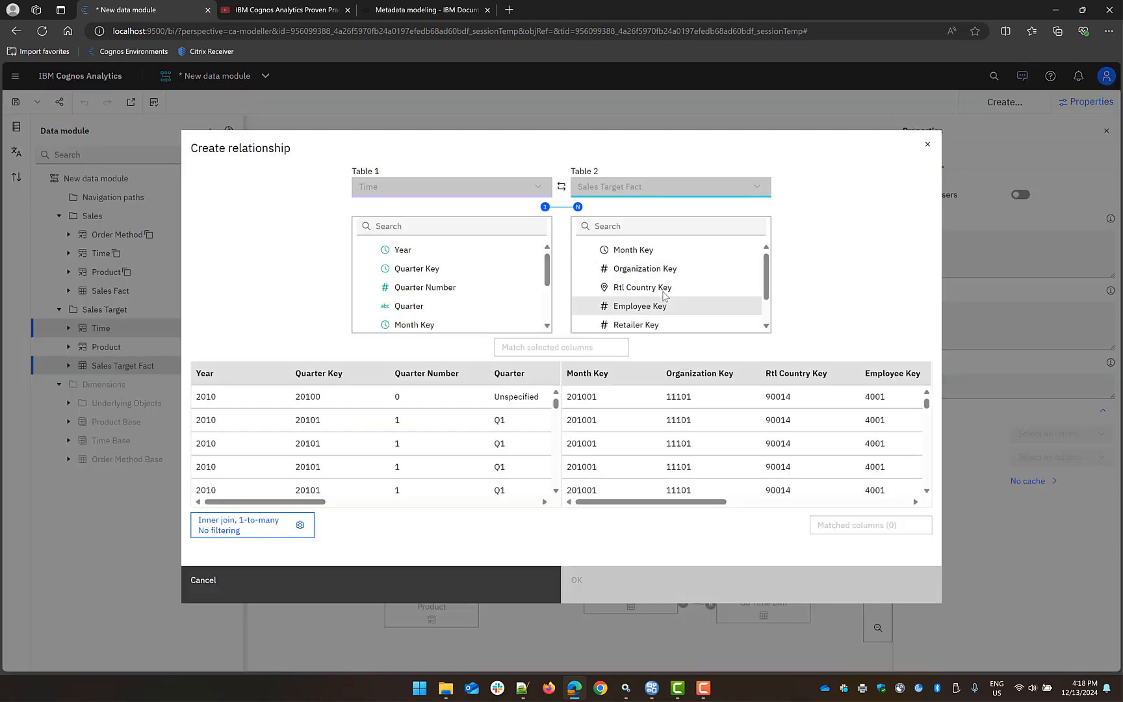
{"action": "left_click", "coordinate": [420, 325]}
{"action": "left_click", "coordinate": [634, 252]}
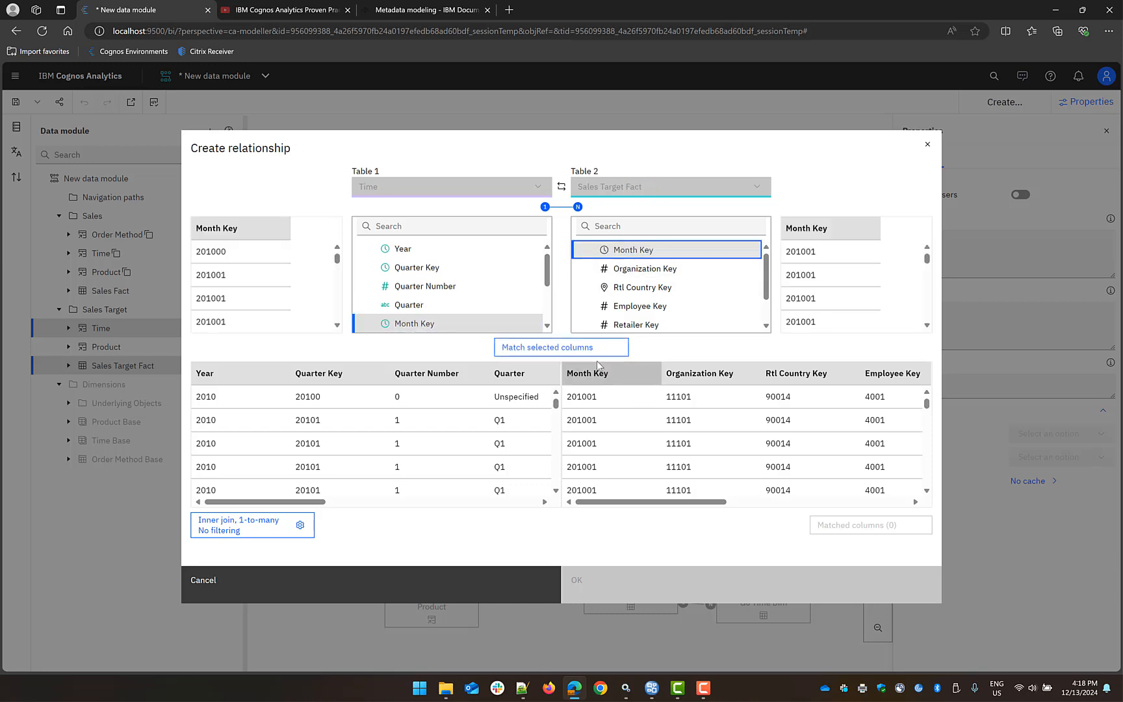
{"action": "left_click", "coordinate": [576, 352]}
{"action": "left_click", "coordinate": [596, 597]}
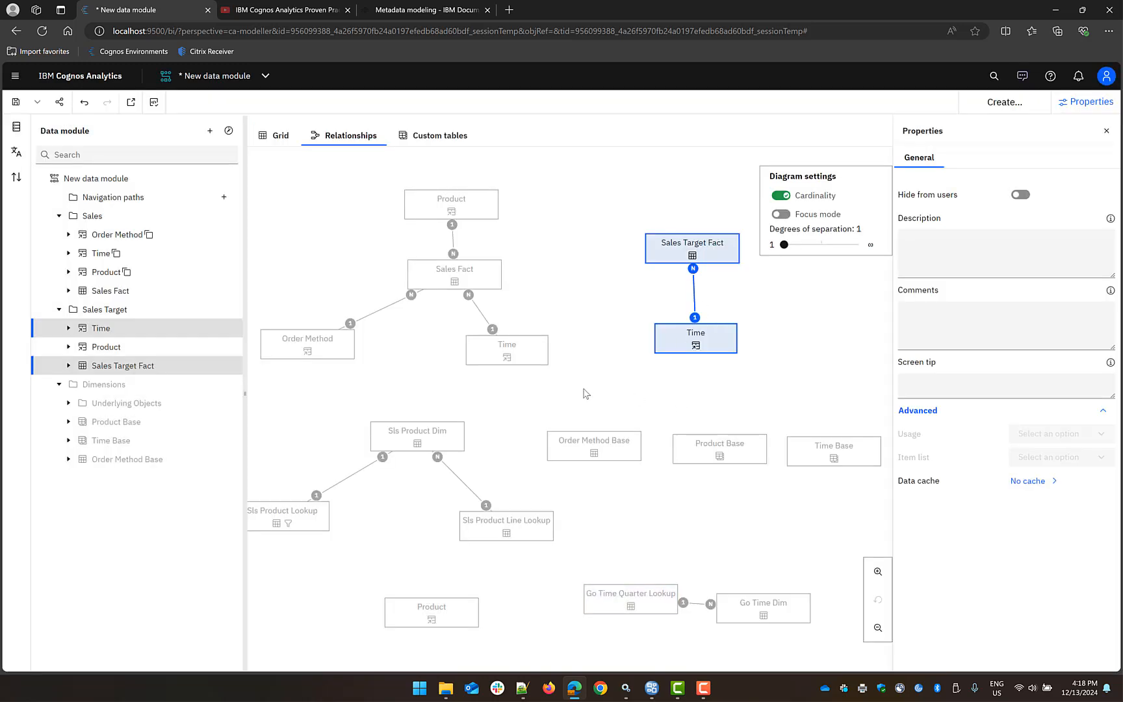
Place the Sales Target folder's Product shortcut above Sales Target Fact, relate them on Product Type Key, and align Time below the fact table.
{"action": "left_click", "coordinate": [432, 617]}
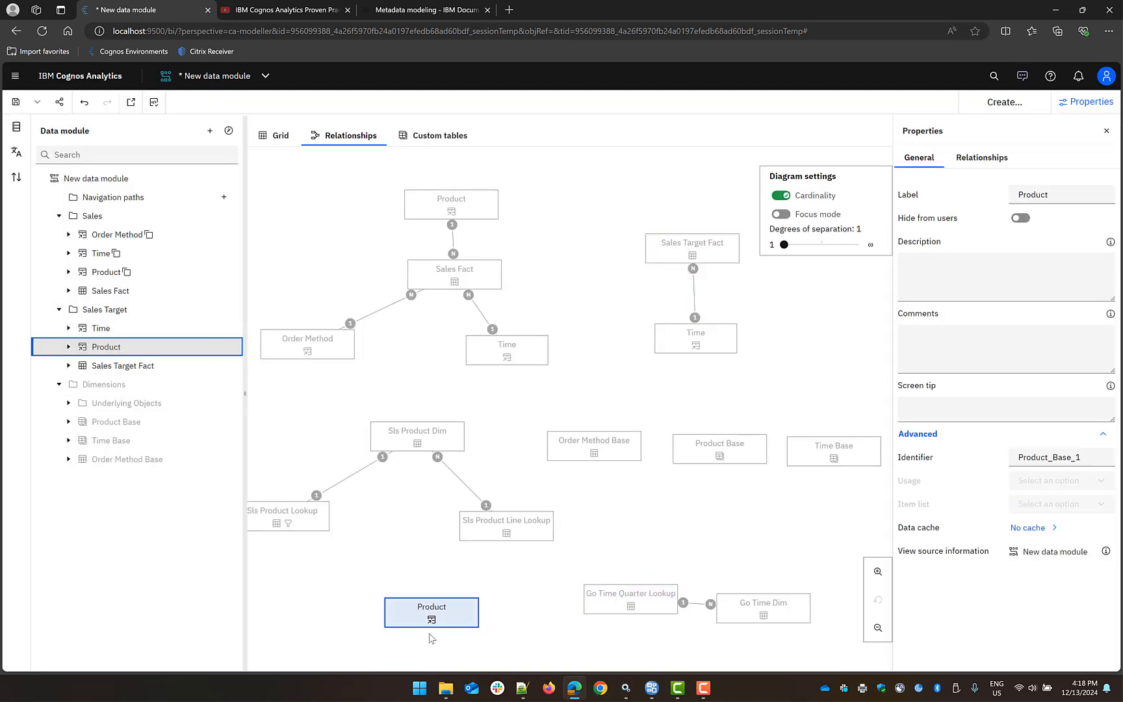
{"action": "left_click_drag", "start_coordinate": [445, 621], "coordinate": [680, 196]}
{"action": "left_click", "coordinate": [685, 249], "text": "ctrl"}
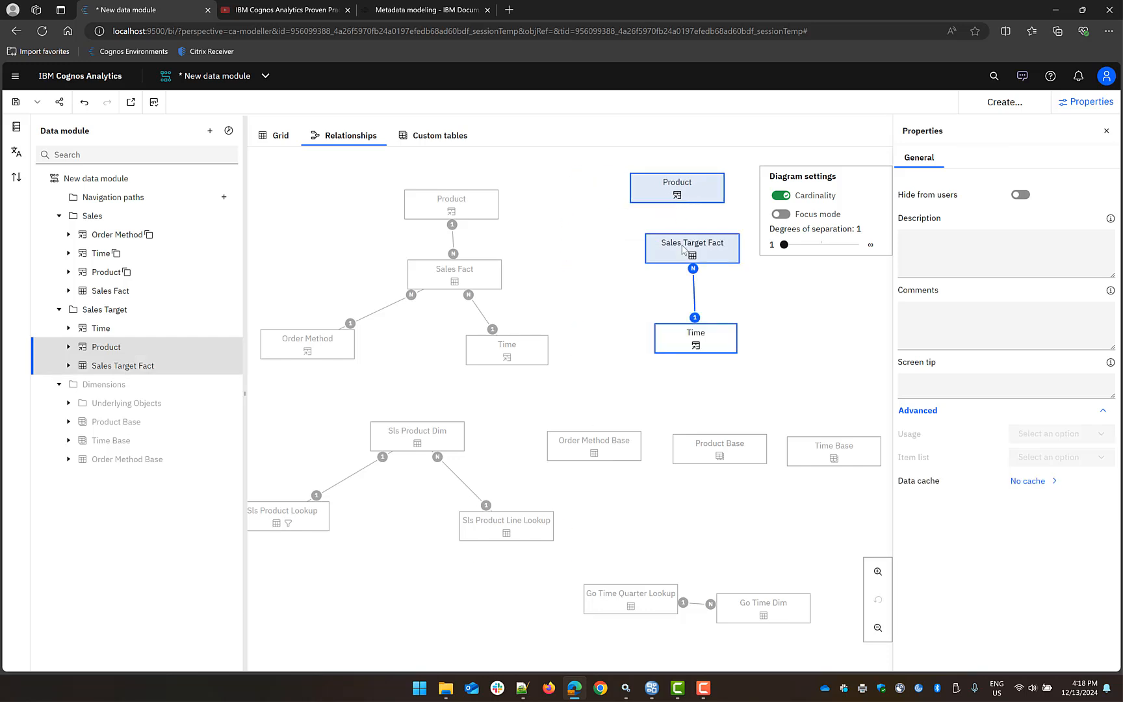
{"action": "right_click", "coordinate": [684, 247]}
{"action": "left_click", "coordinate": [730, 277]}
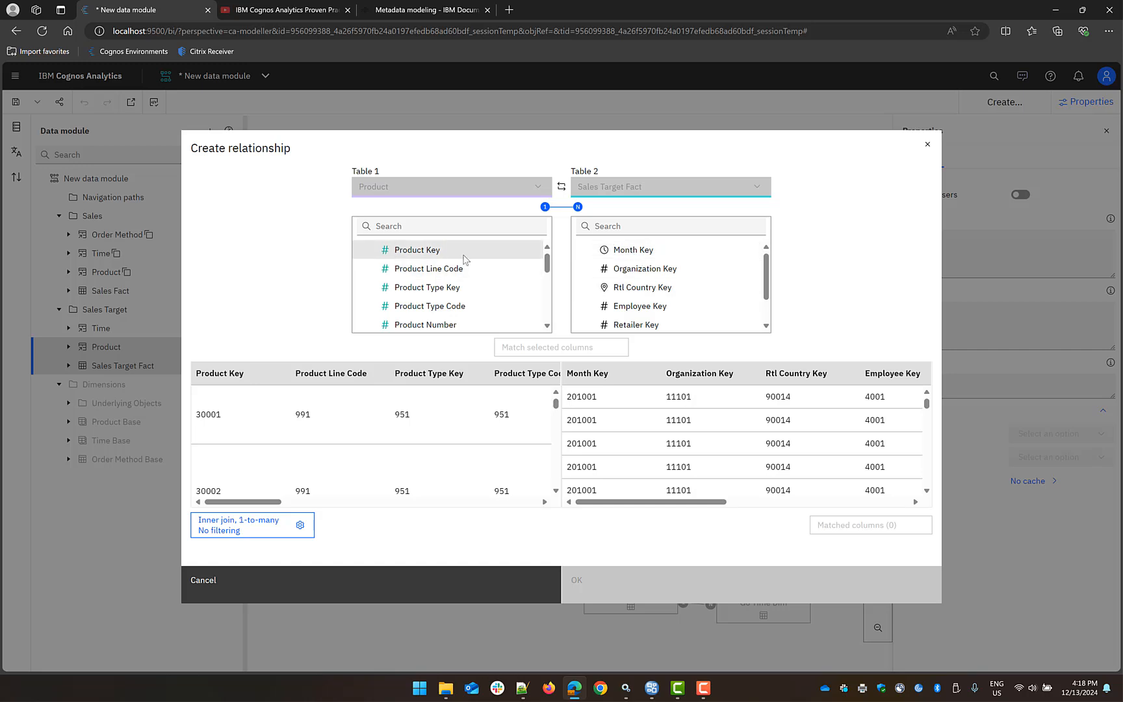
{"action": "left_click", "coordinate": [439, 288]}
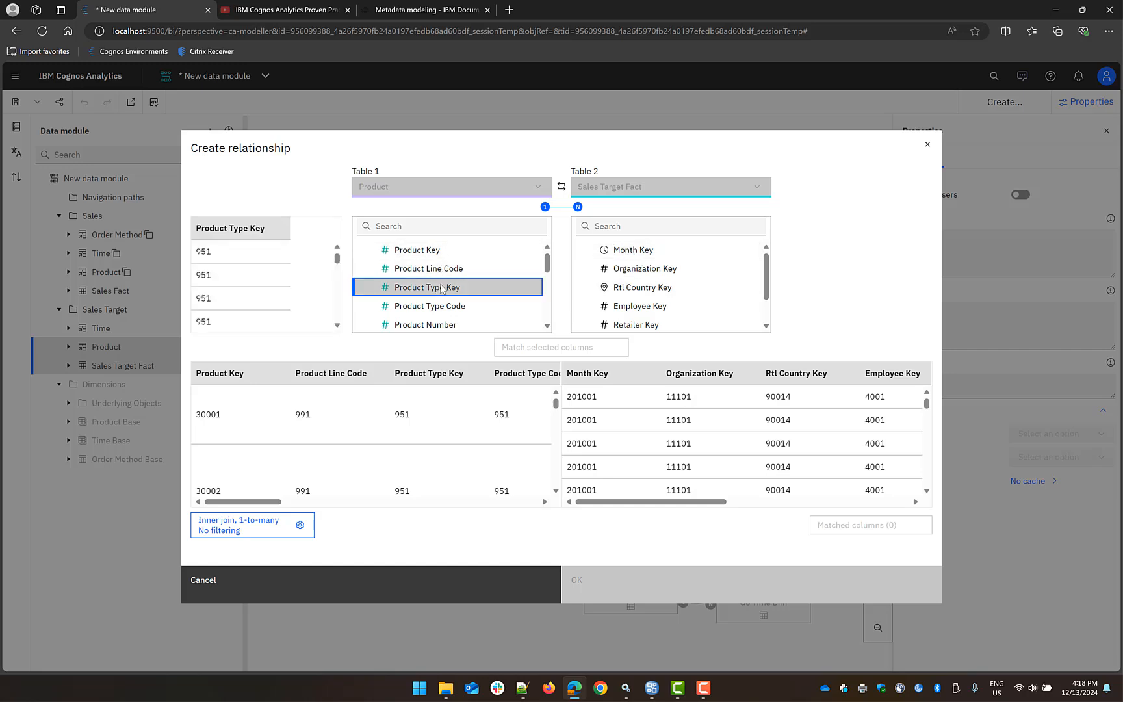
{"action": "scroll", "coordinate": [693, 301], "scroll_direction": "down", "scroll_amount": 1}
{"action": "left_click", "coordinate": [676, 305]}
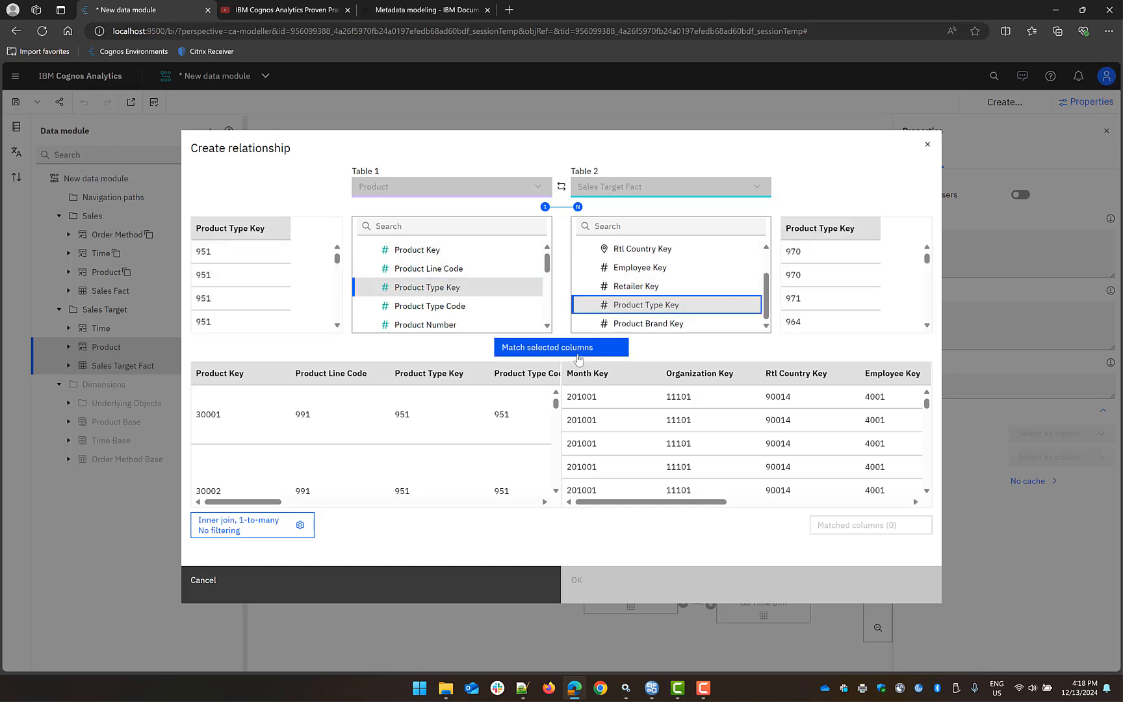
{"action": "left_click", "coordinate": [561, 347]}
{"action": "left_click", "coordinate": [600, 590]}
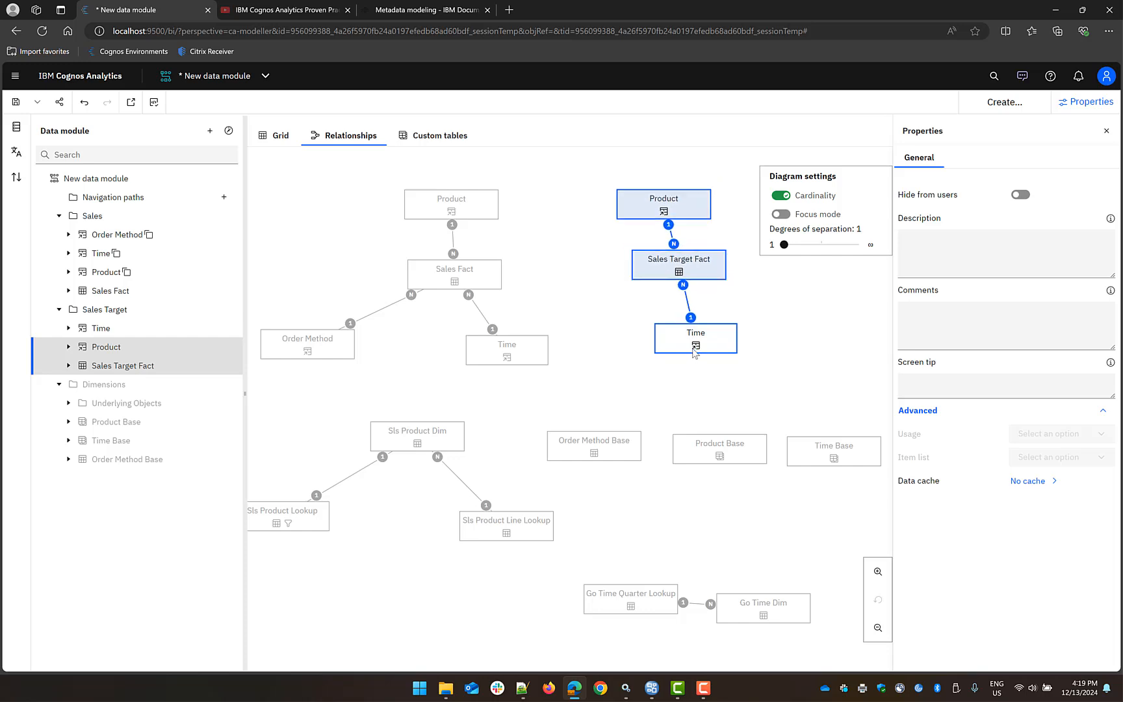
{"action": "left_click_drag", "start_coordinate": [680, 350], "coordinate": [667, 351]}
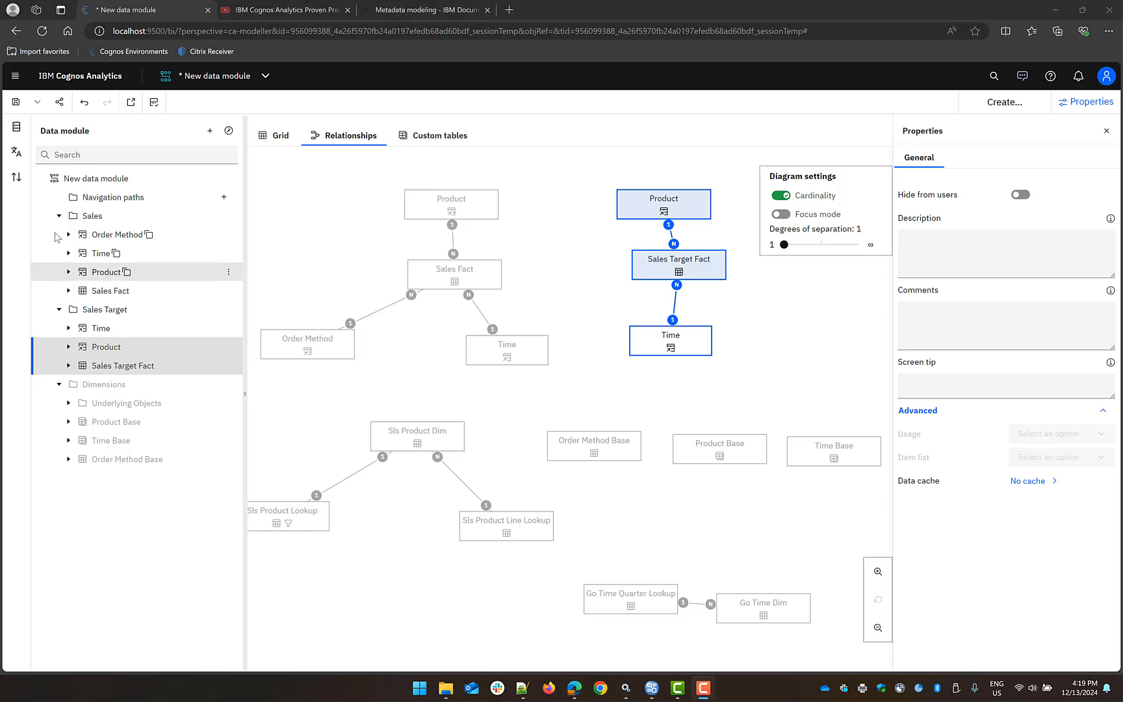
Open a test report on the data module and add Year and Month from the Sales folder's Time table to the list.
{"action": "left_click", "coordinate": [130, 104]}
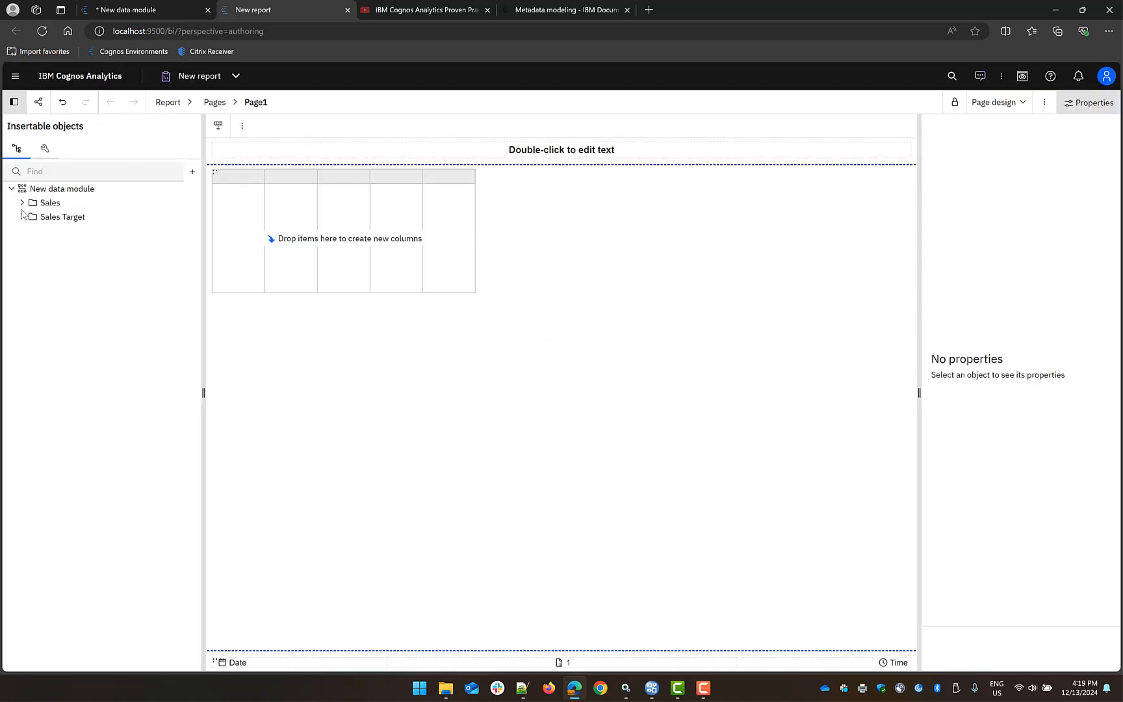
{"action": "left_click", "coordinate": [22, 203]}
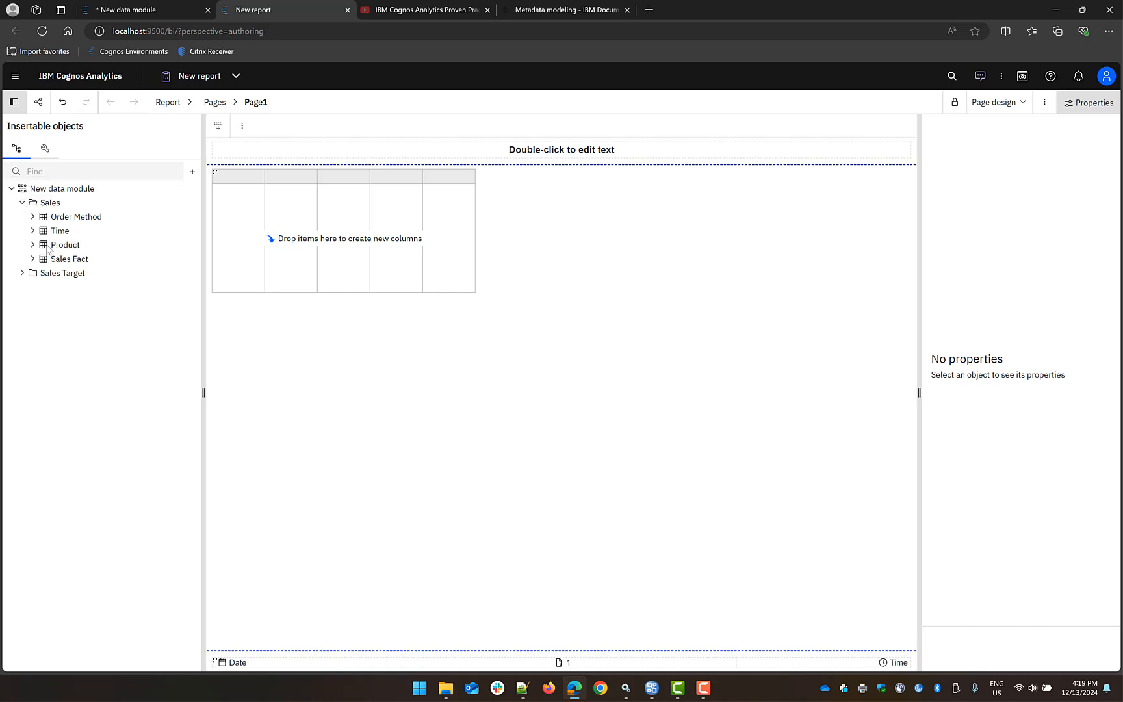
{"action": "left_click", "coordinate": [33, 231]}
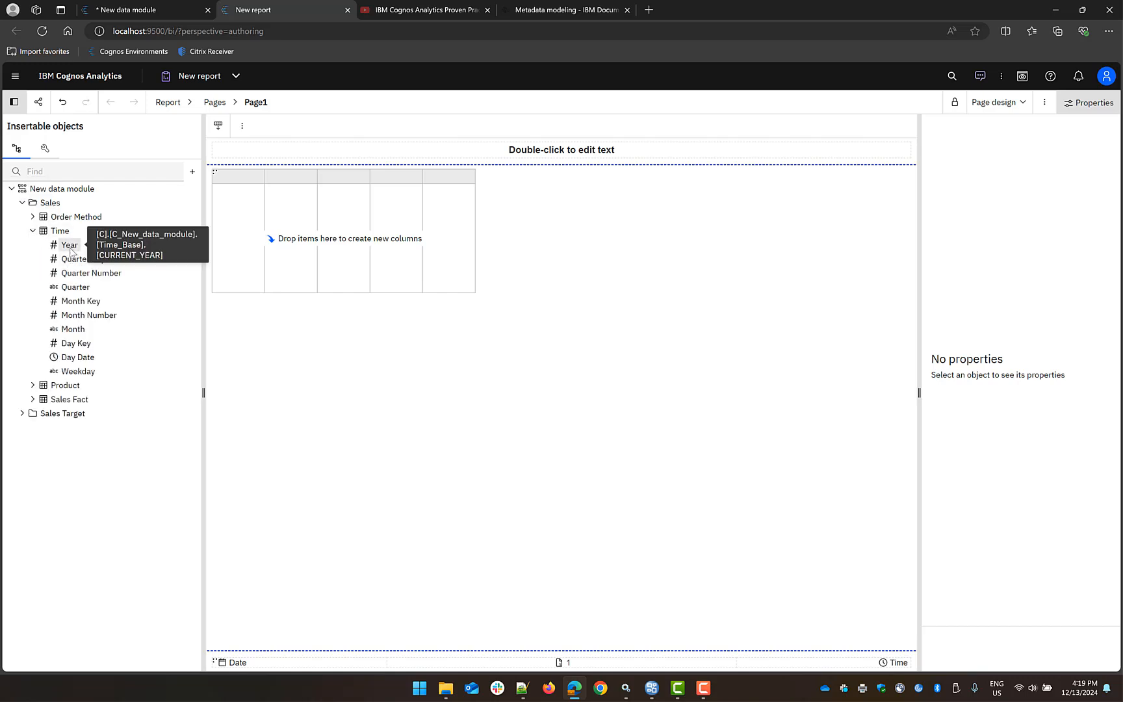
{"action": "left_click", "coordinate": [70, 247]}
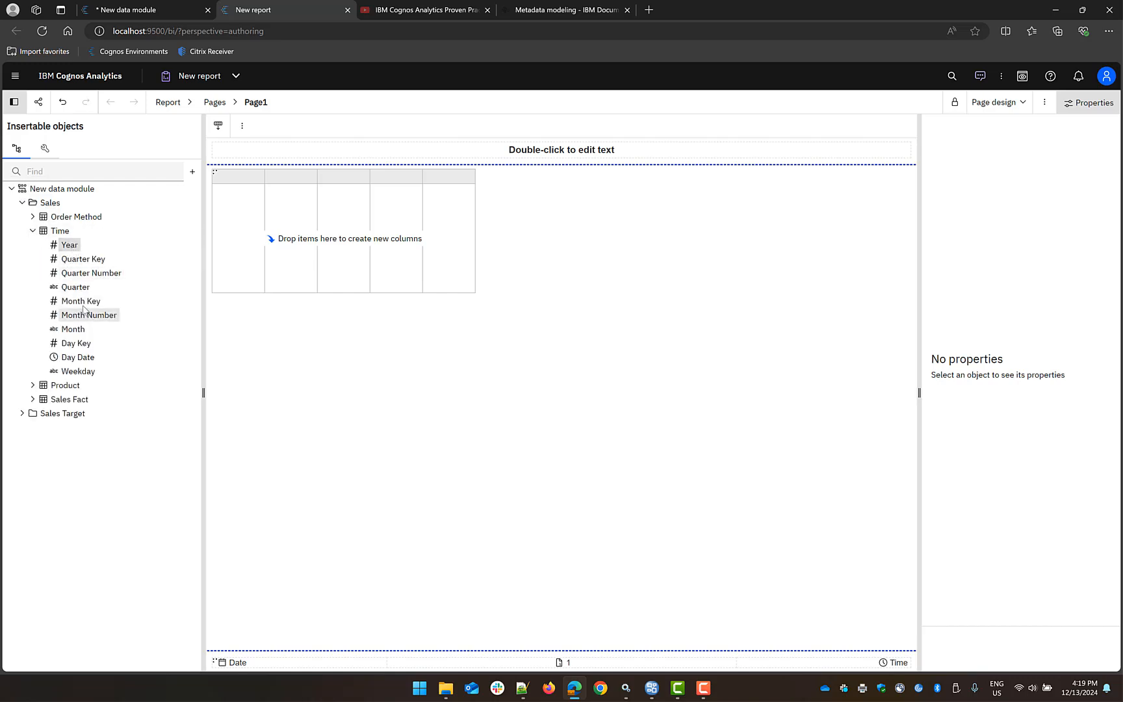
{"action": "left_click", "coordinate": [73, 330], "text": "ctrl"}
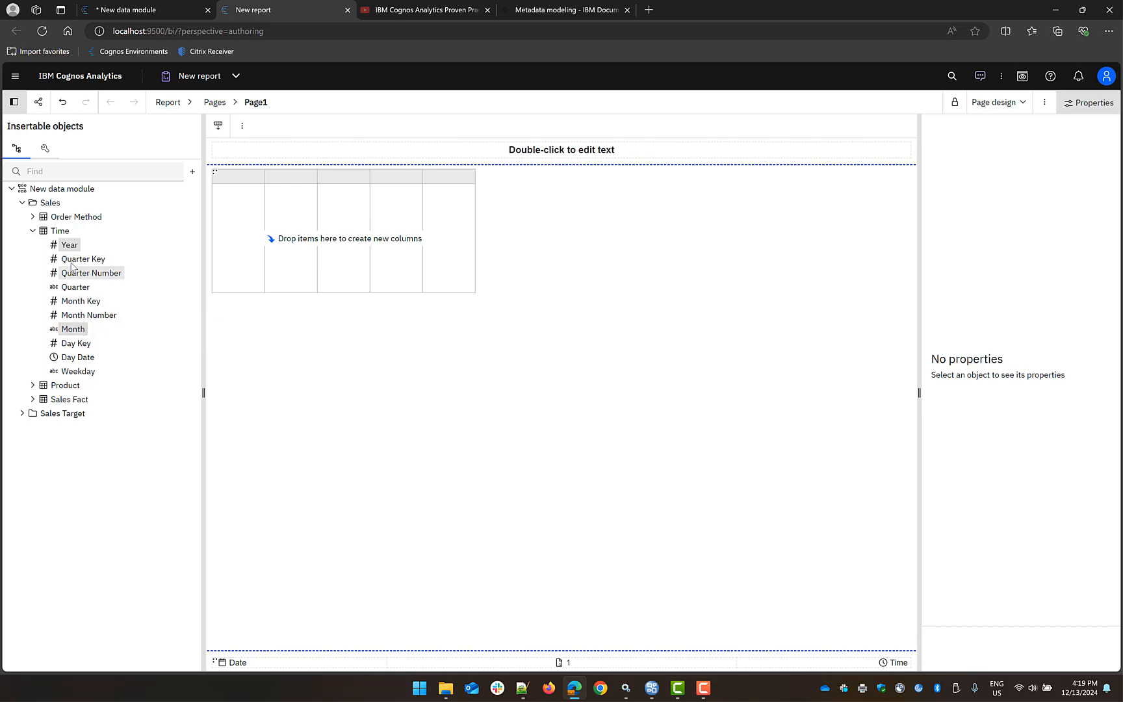
{"action": "left_click_drag", "start_coordinate": [69, 246], "coordinate": [232, 237]}
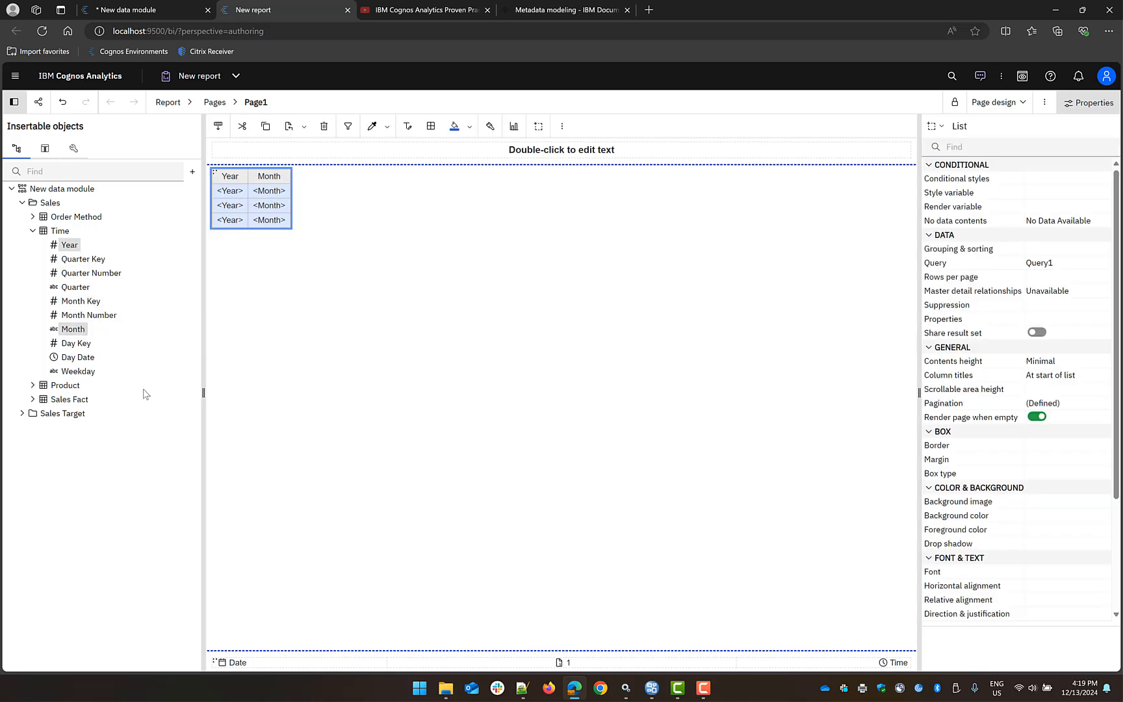
Add Quantity and Sale Total from the Sales folder's Sales Fact table to the list after Month.
{"action": "left_click", "coordinate": [33, 400]}
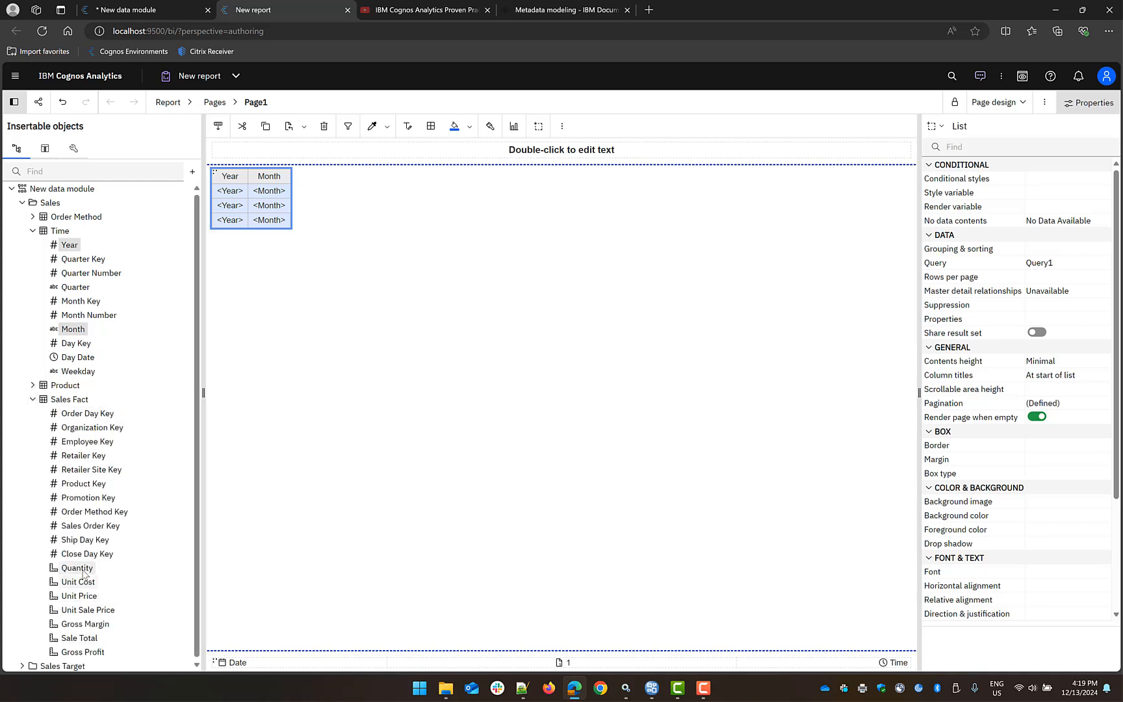
{"action": "left_click_drag", "start_coordinate": [83, 568], "coordinate": [296, 195]}
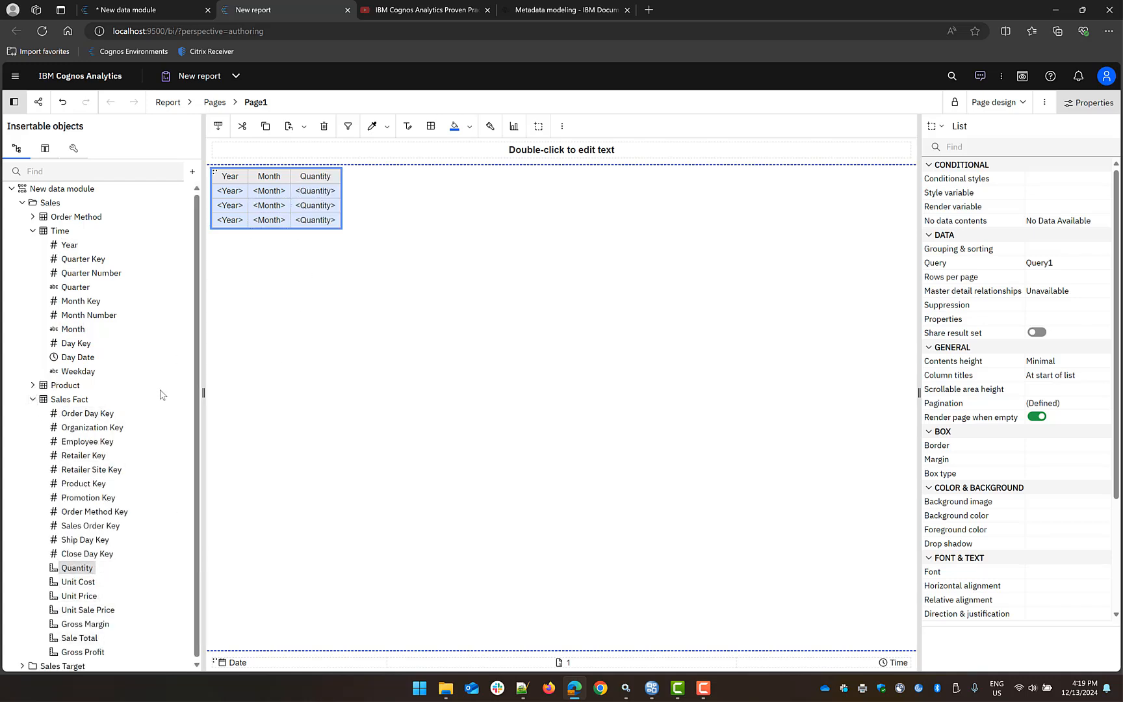
{"action": "left_click_drag", "start_coordinate": [82, 638], "coordinate": [338, 198]}
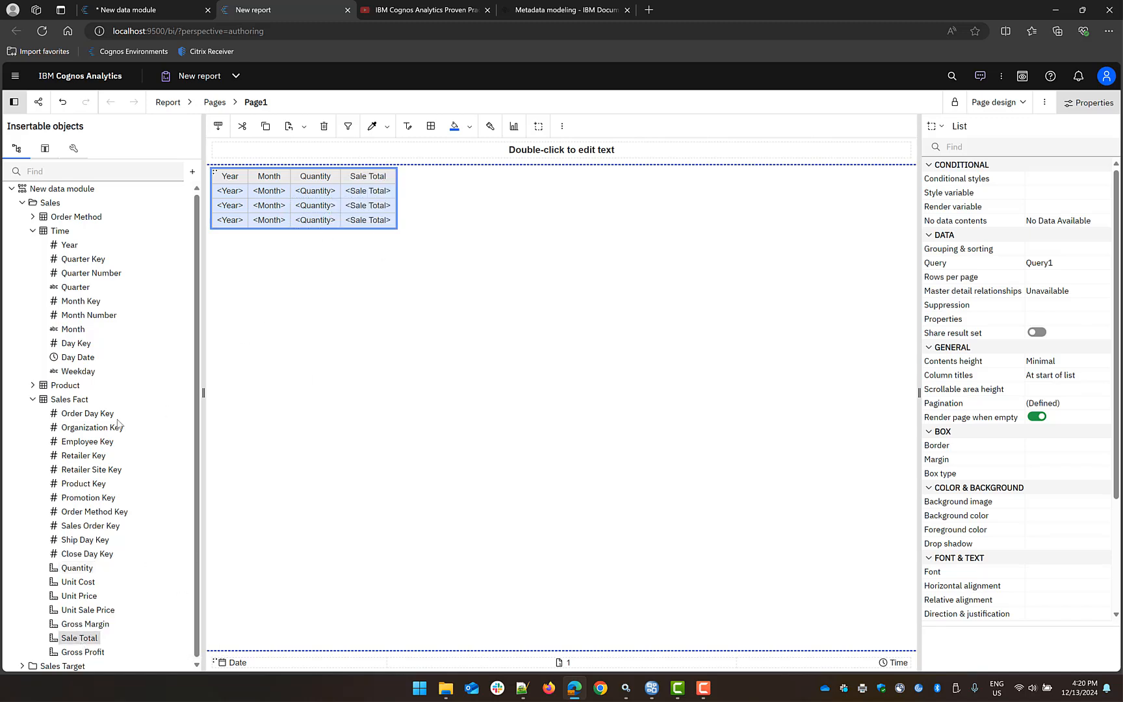
{"action": "left_click", "coordinate": [32, 401]}
{"action": "left_click", "coordinate": [32, 232]}
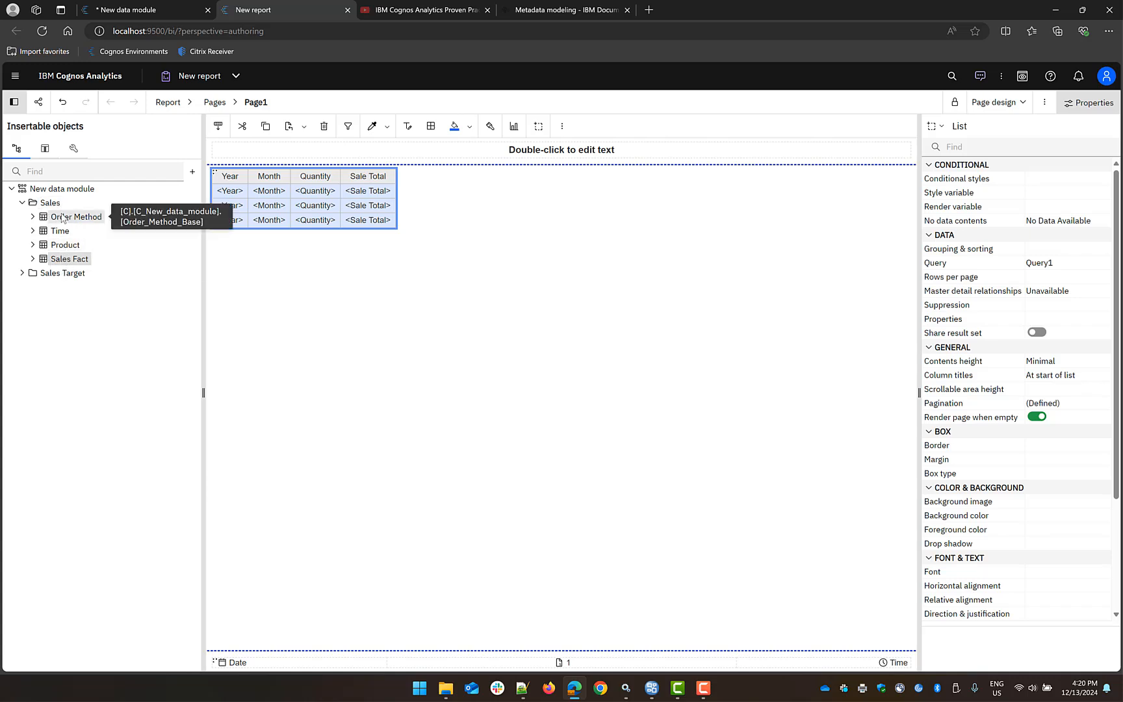
Add the Sales Target measure from Sales Target Fact as the list's last column and preview the page.
{"action": "left_click", "coordinate": [21, 273]}
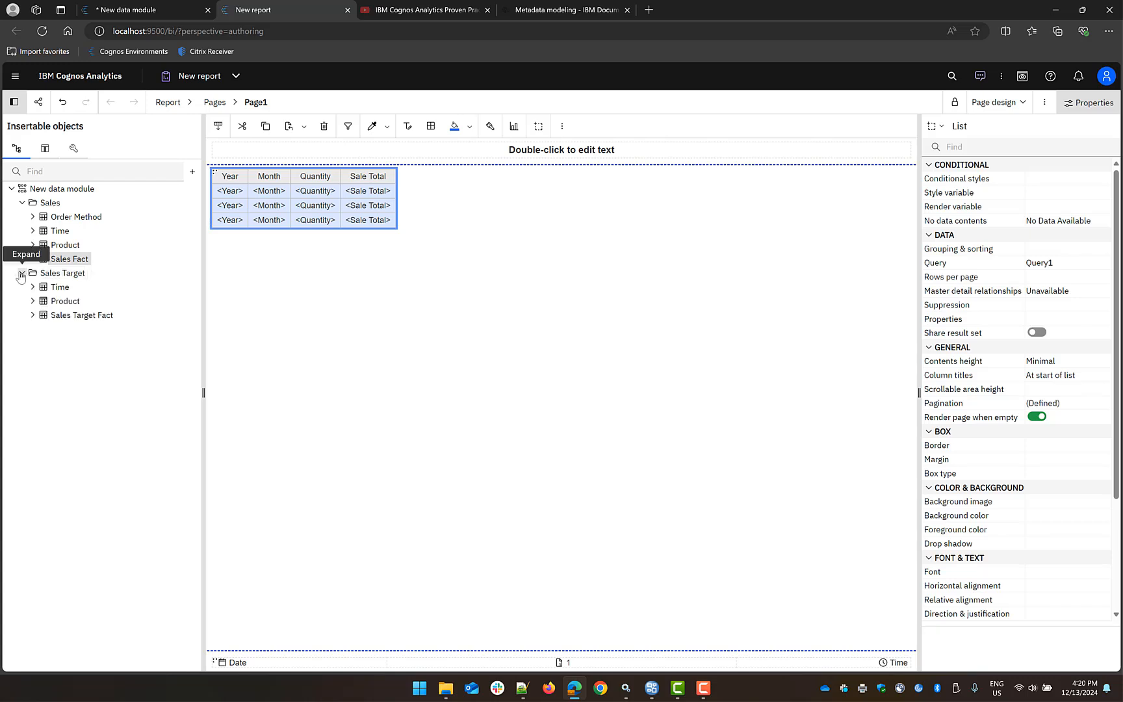
{"action": "left_click", "coordinate": [32, 315]}
{"action": "left_click_drag", "start_coordinate": [78, 427], "coordinate": [389, 209]}
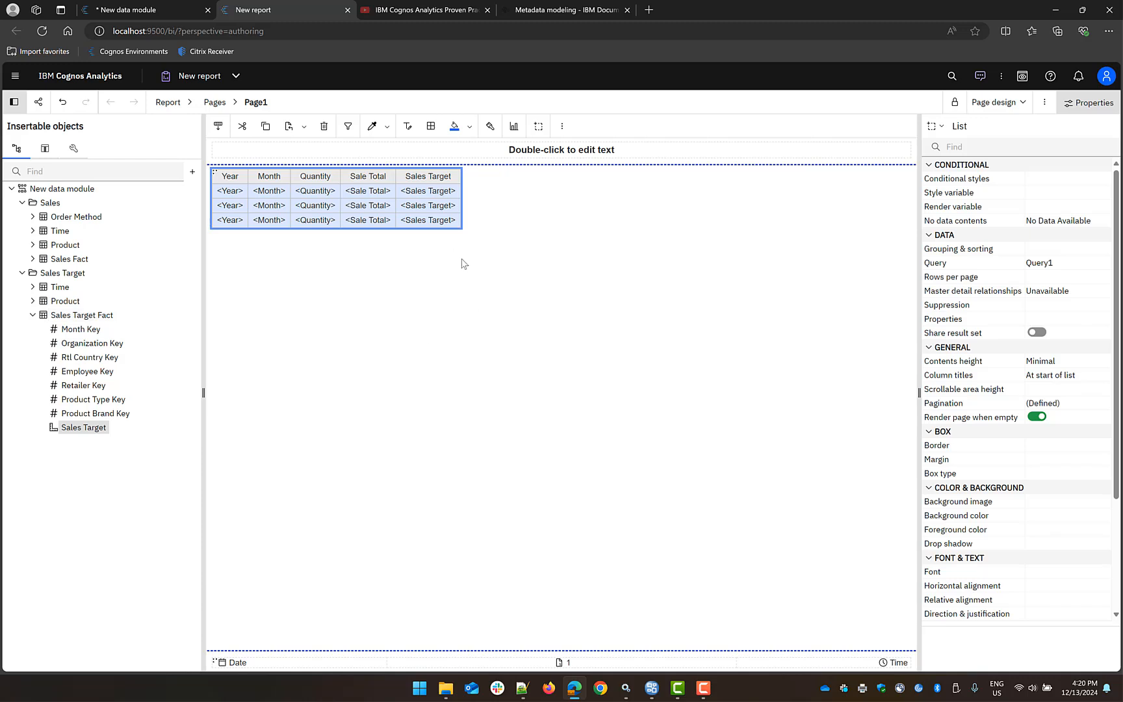
{"action": "left_click", "coordinate": [1004, 109]}
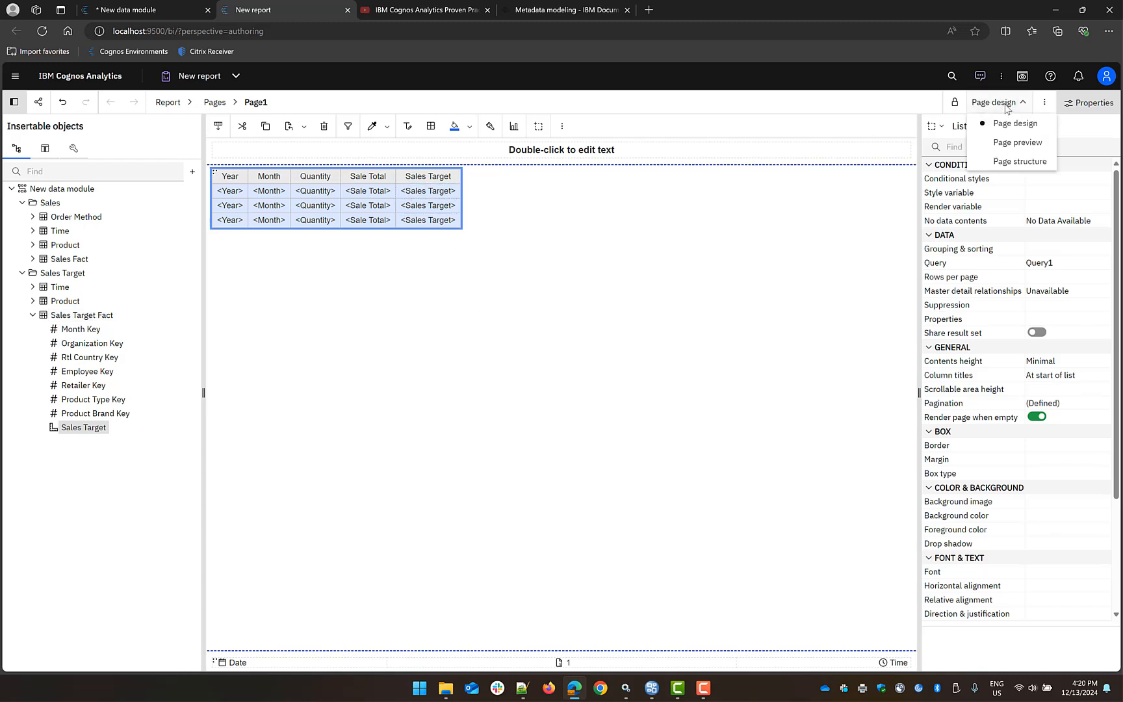
{"action": "left_click", "coordinate": [1009, 143]}
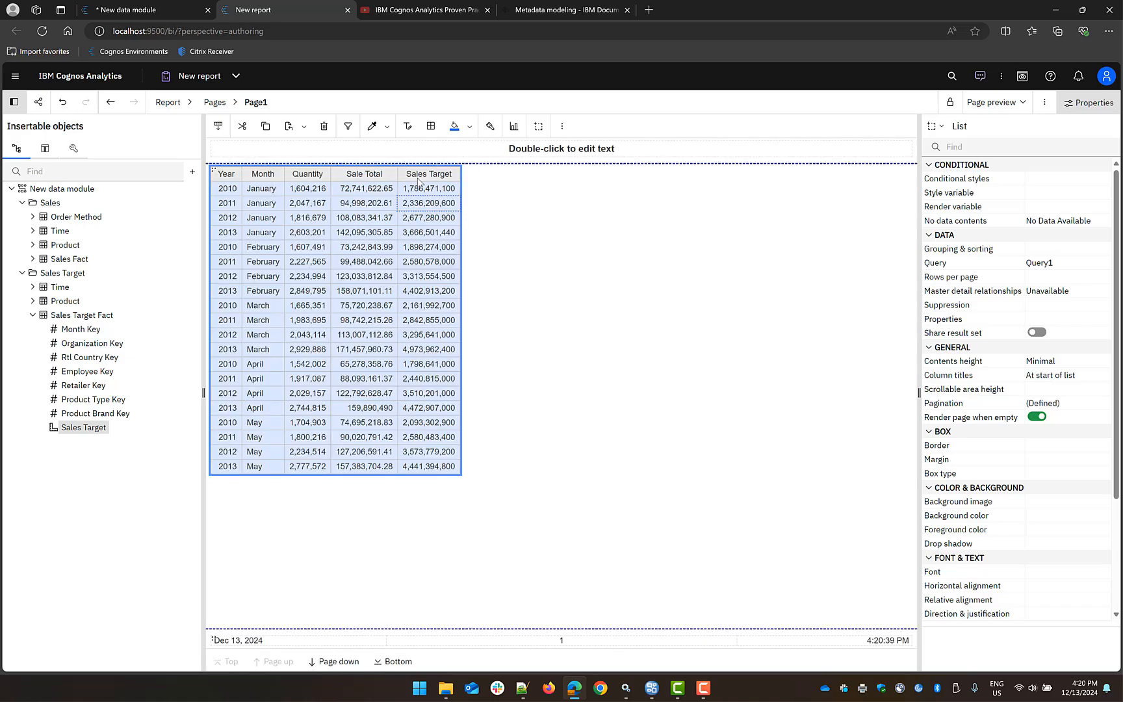
Add a total summary for the Sale Total and Sales Target columns of the list.
{"action": "left_click", "coordinate": [352, 179]}
{"action": "left_click", "coordinate": [424, 178], "text": "ctrl"}
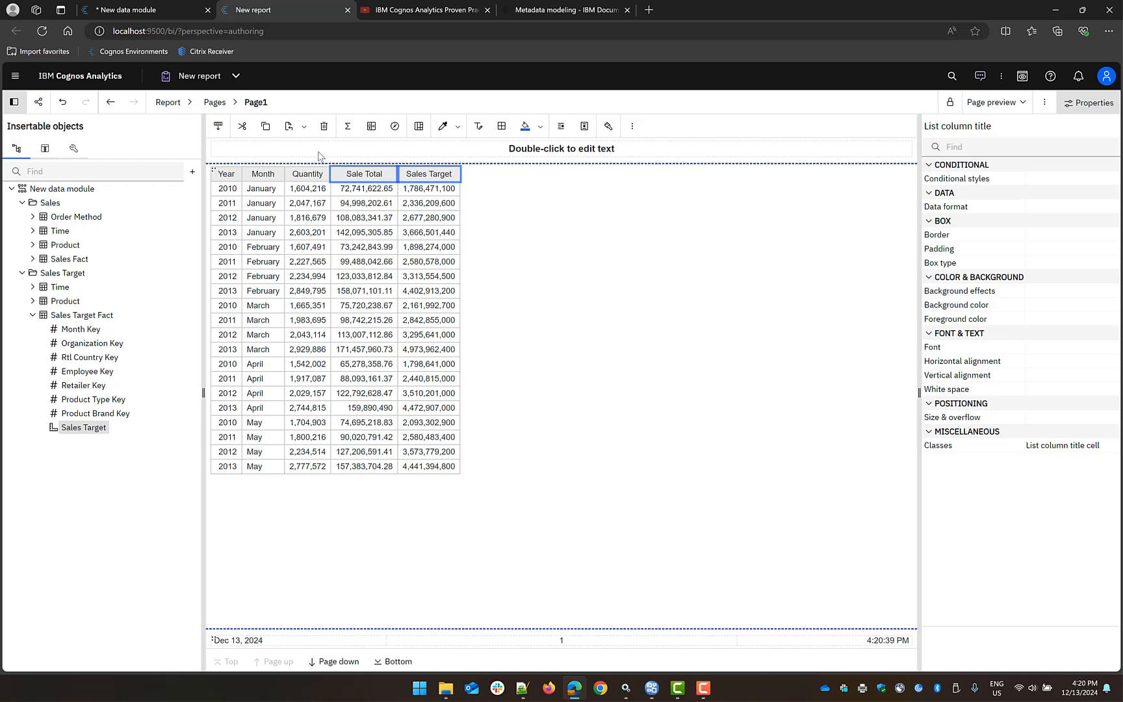
{"action": "left_click", "coordinate": [347, 126]}
{"action": "left_click", "coordinate": [372, 169]}
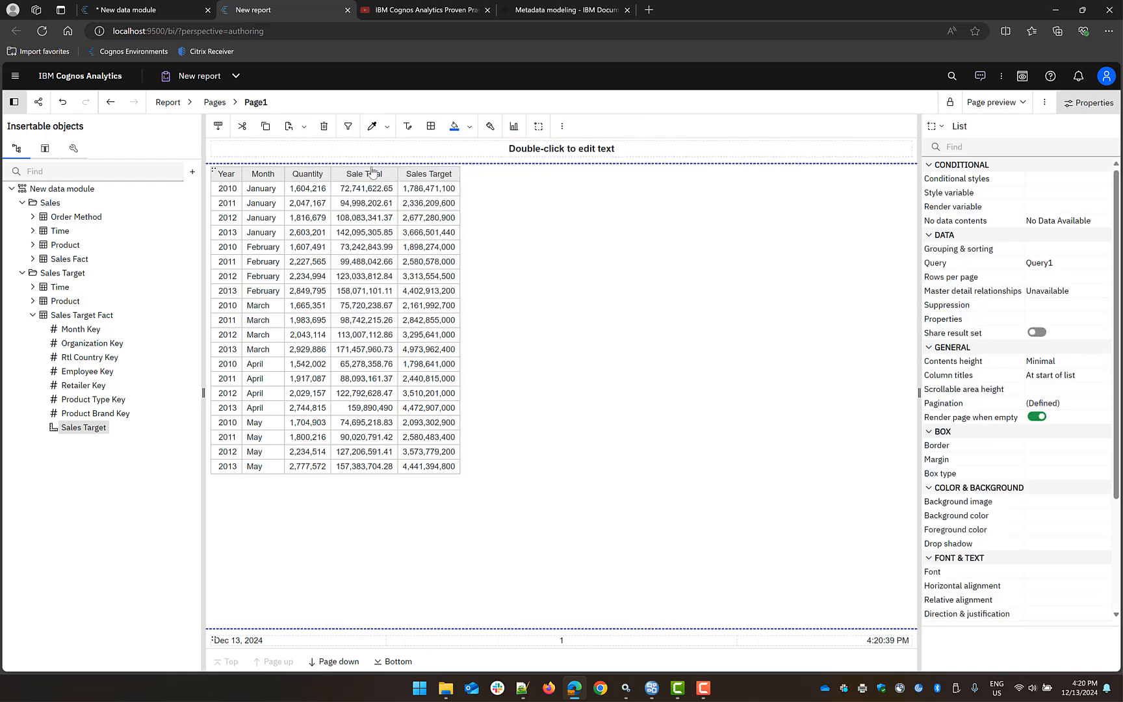
Check the overall totals of Sale Total and Sales Target on the report's last page and close the test report.
{"action": "left_click", "coordinate": [394, 661]}
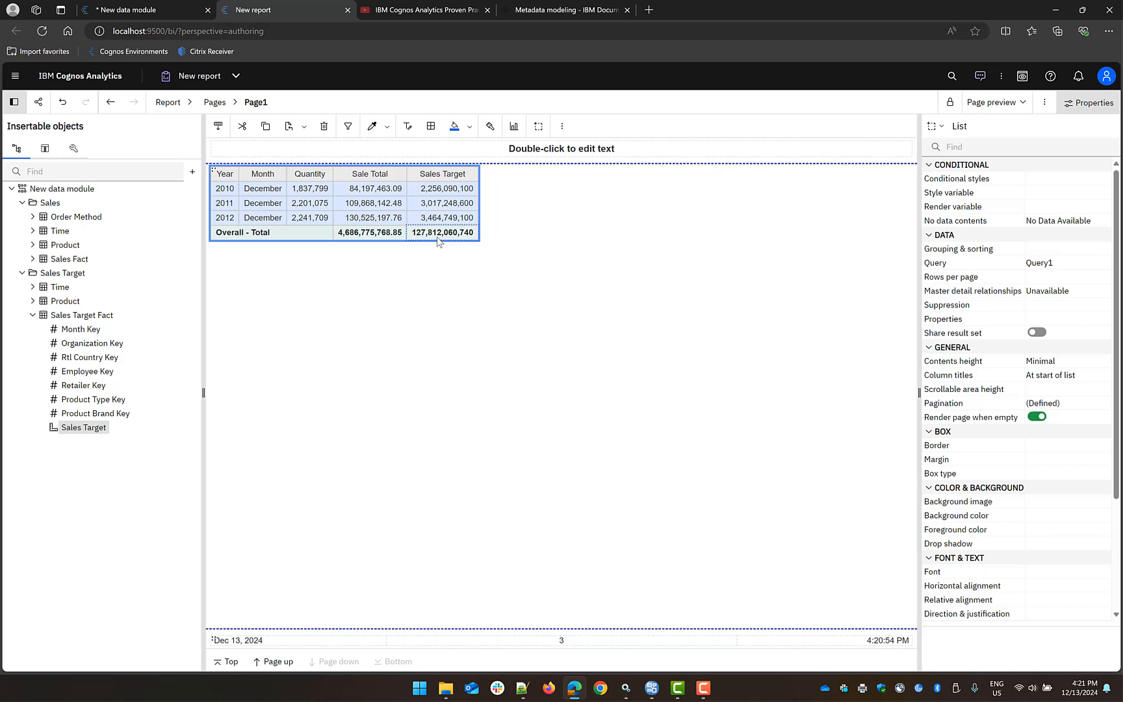
{"action": "left_click", "coordinate": [368, 236]}
{"action": "left_click", "coordinate": [418, 235]}
{"action": "left_click", "coordinate": [444, 173]}
{"action": "left_click", "coordinate": [313, 175]}
{"action": "left_click", "coordinate": [272, 175]}
{"action": "left_click", "coordinate": [348, 10]}
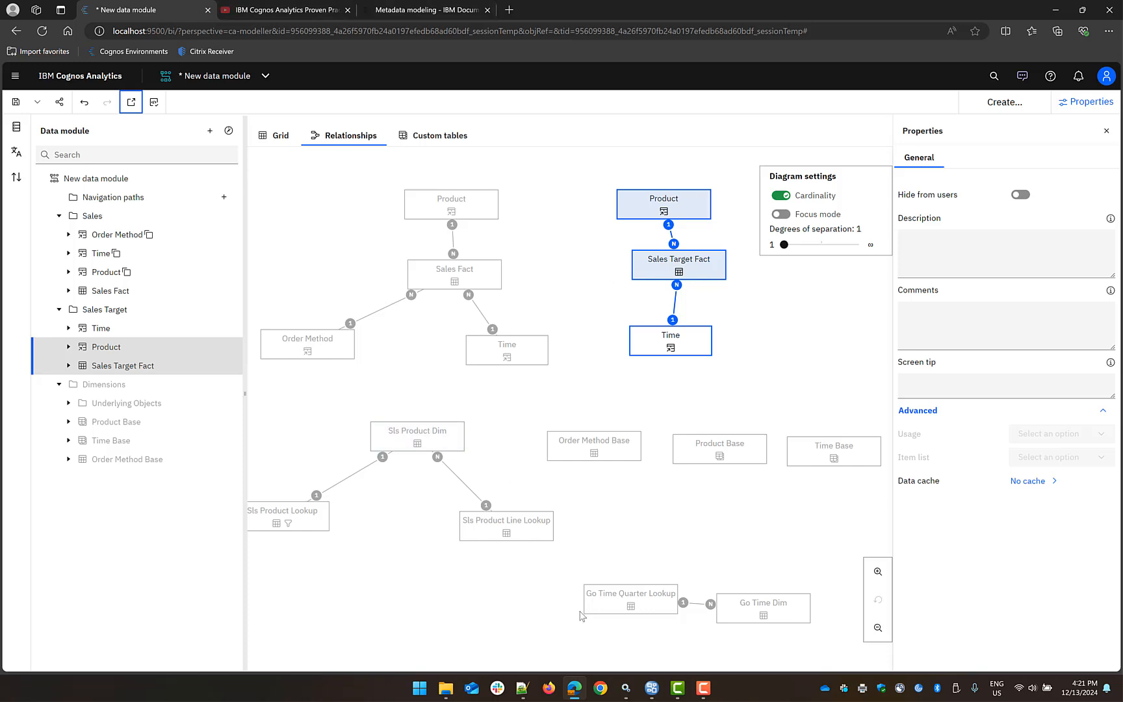
Open the column dependencies editor for the Product Base table in the Dimensions folder.
{"action": "left_click", "coordinate": [703, 449]}
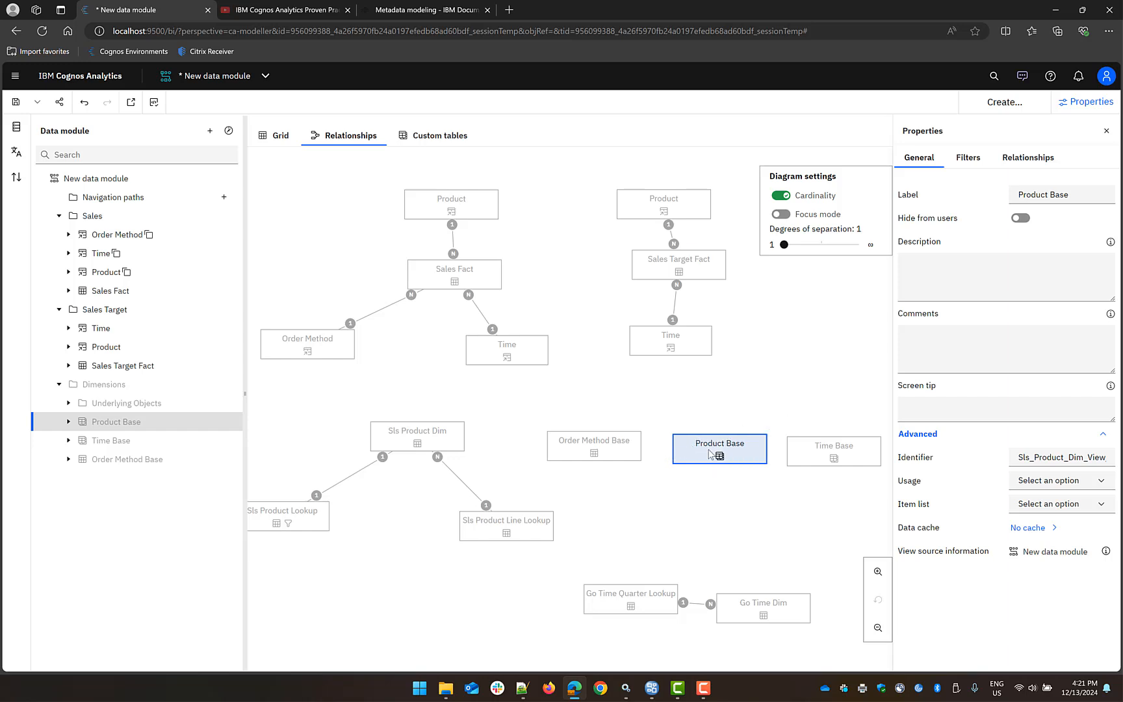
{"action": "left_click", "coordinate": [824, 453]}
{"action": "right_click", "coordinate": [153, 427]}
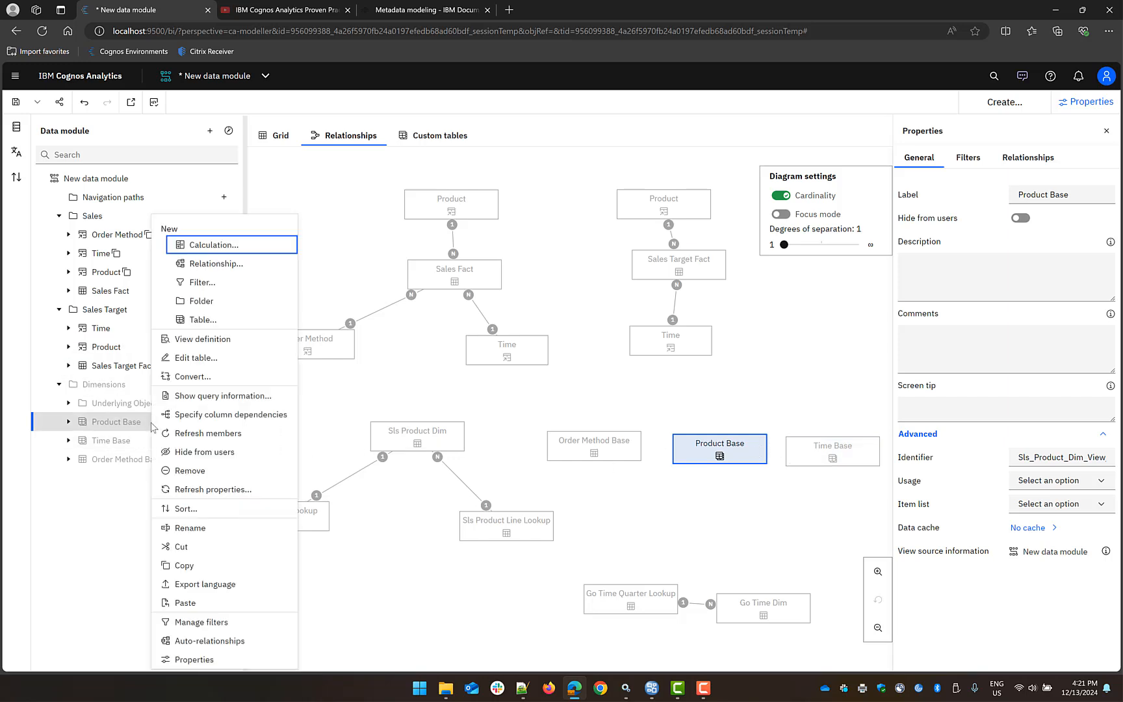
{"action": "left_click", "coordinate": [235, 416]}
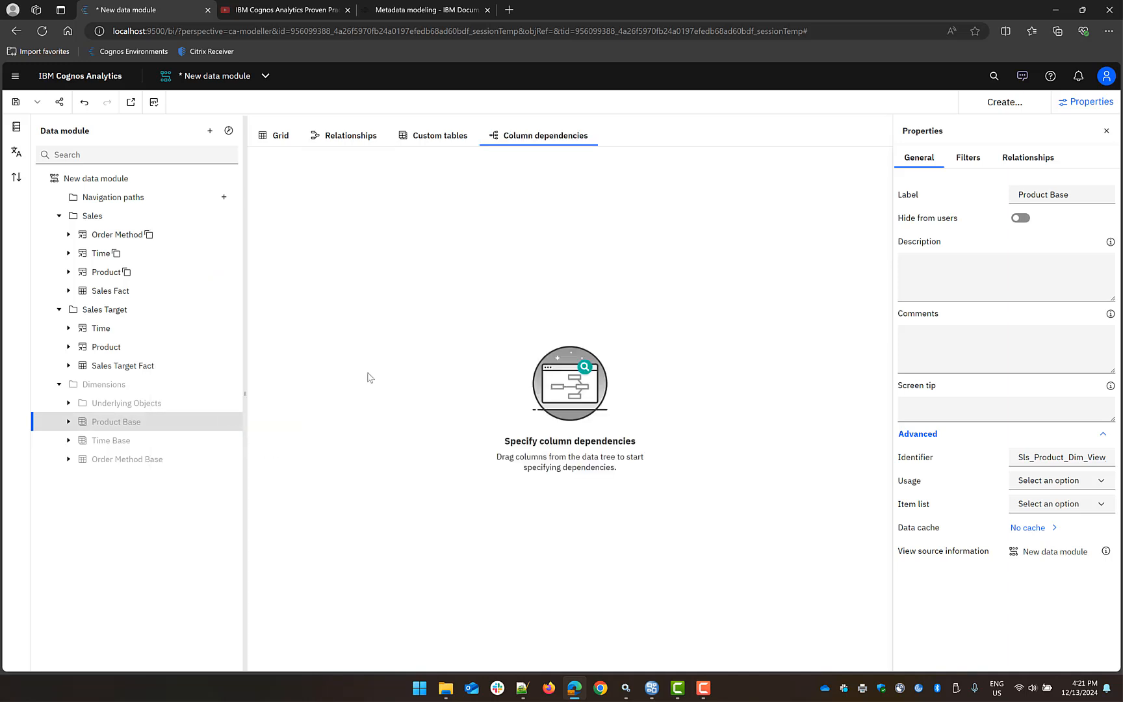
Add Product Key, Product Line Code and Product Type Key as dependency groups, linking Product Line Code to Product Type Key and that to Product Key.
{"action": "left_click", "coordinate": [68, 422]}
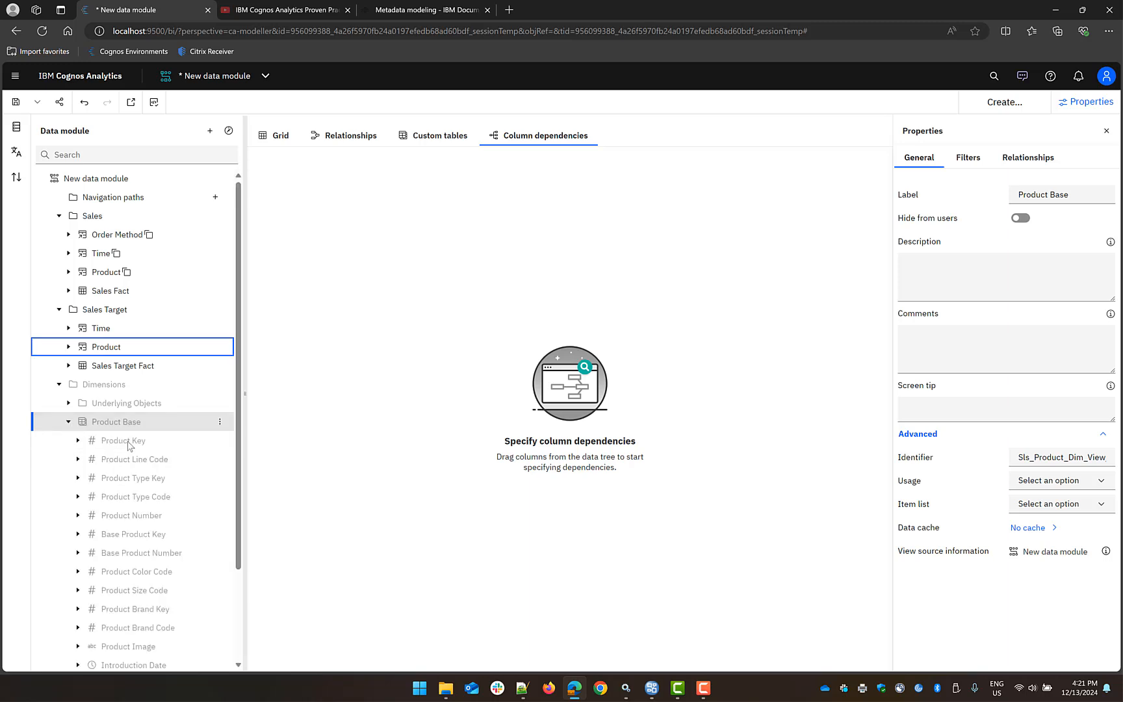
{"action": "left_click_drag", "start_coordinate": [119, 445], "coordinate": [286, 335]}
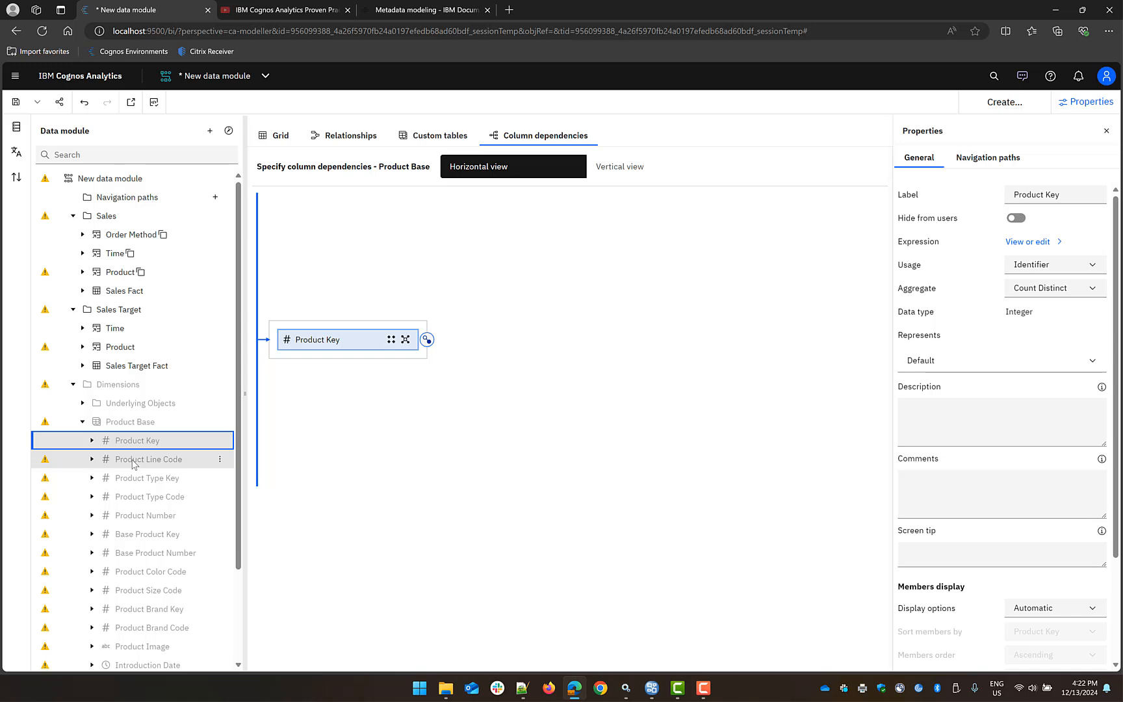
{"action": "left_click_drag", "start_coordinate": [135, 464], "coordinate": [304, 399]}
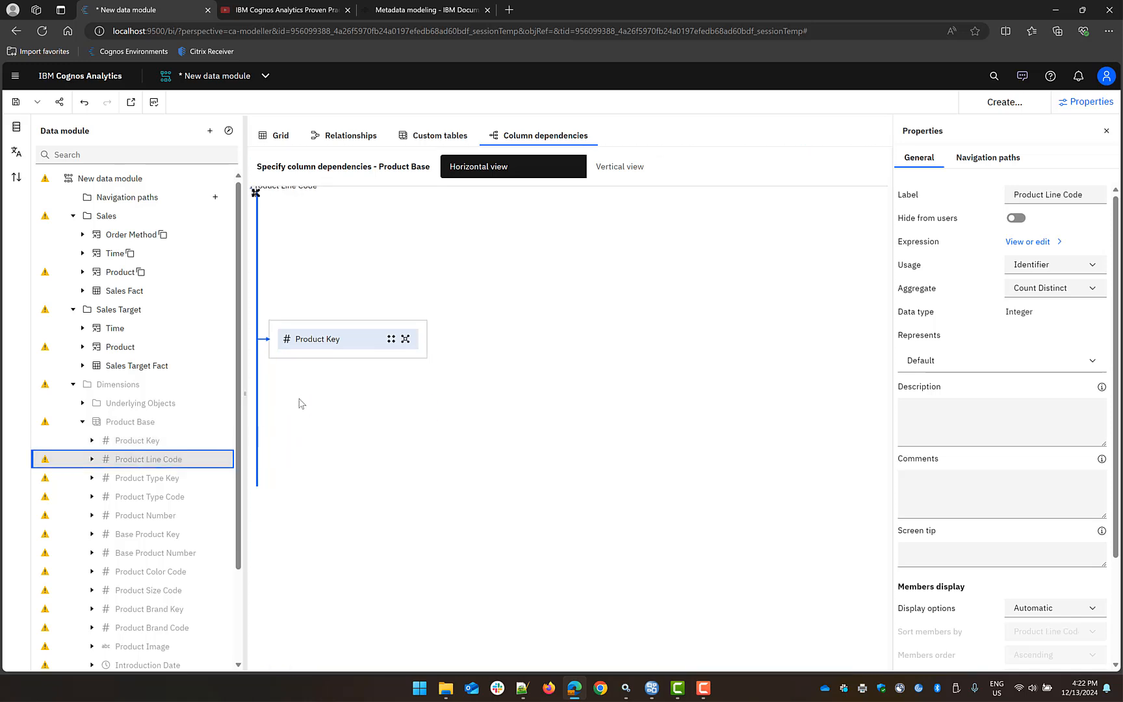
{"action": "left_click", "coordinate": [147, 479]}
{"action": "left_click_drag", "start_coordinate": [249, 465], "coordinate": [283, 453]}
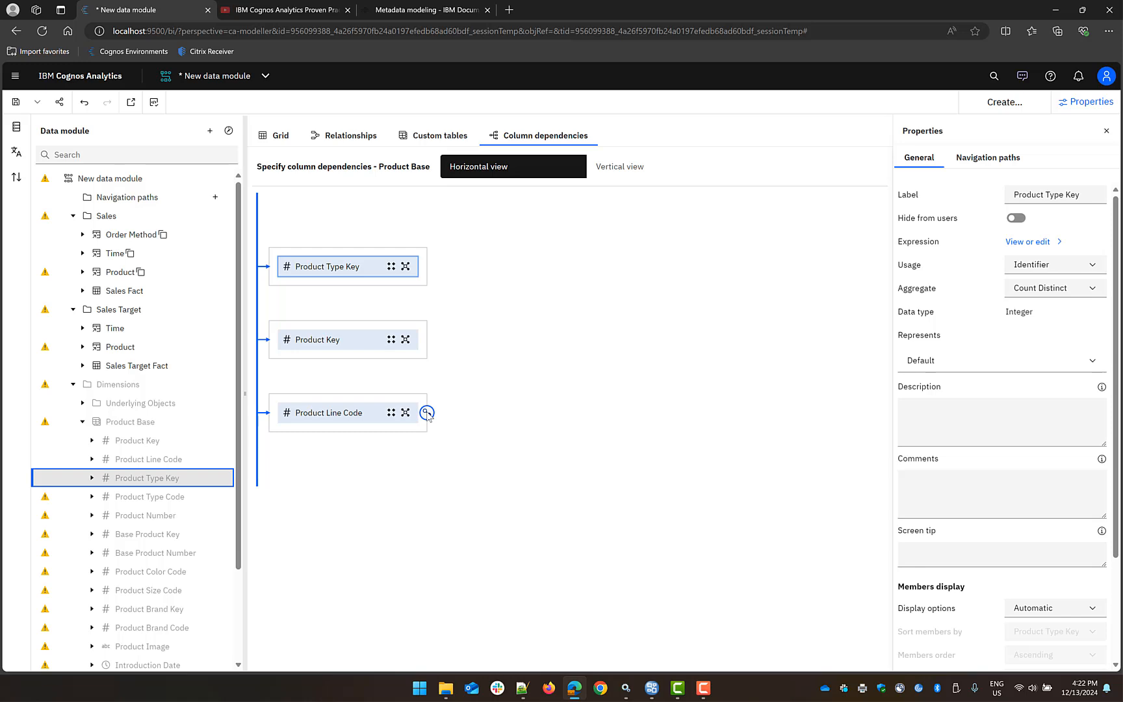
{"action": "mouse_move", "coordinate": [427, 414]}
{"action": "left_mouse_down"}
{"action": "mouse_move", "coordinate": [352, 341]}
{"action": "mouse_move", "coordinate": [306, 266]}
{"action": "mouse_move", "coordinate": [304, 275]}
{"action": "mouse_move", "coordinate": [321, 271]}
{"action": "left_mouse_up"}
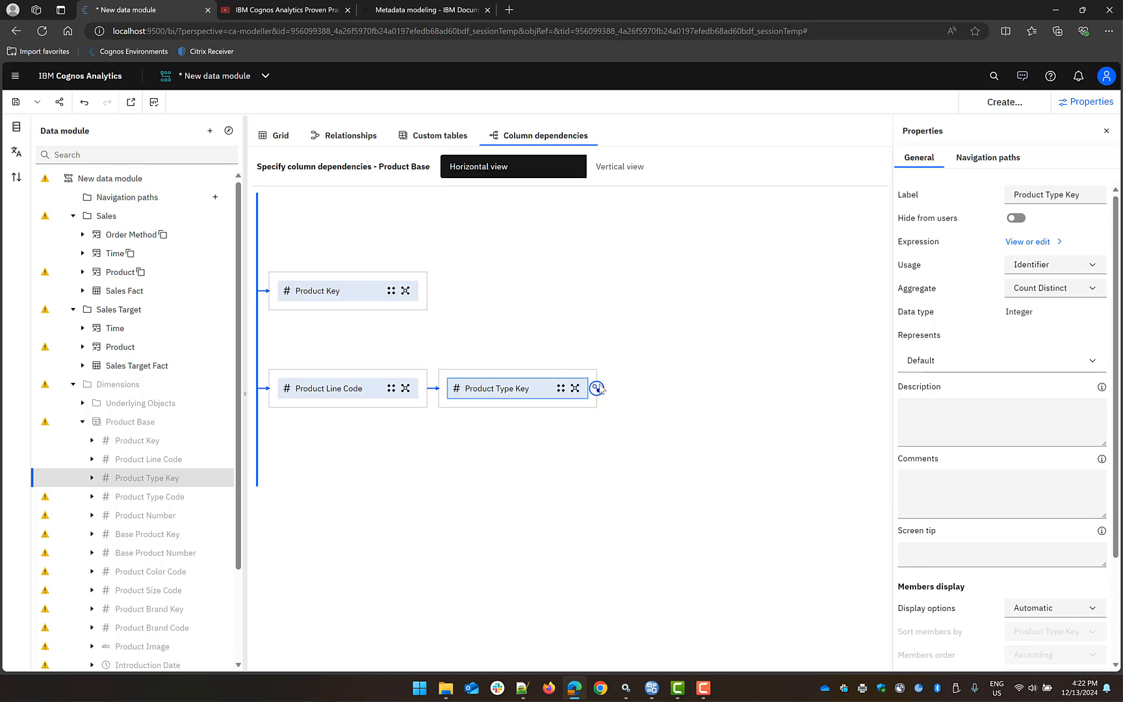
{"action": "left_click_drag", "start_coordinate": [597, 388], "coordinate": [350, 295]}
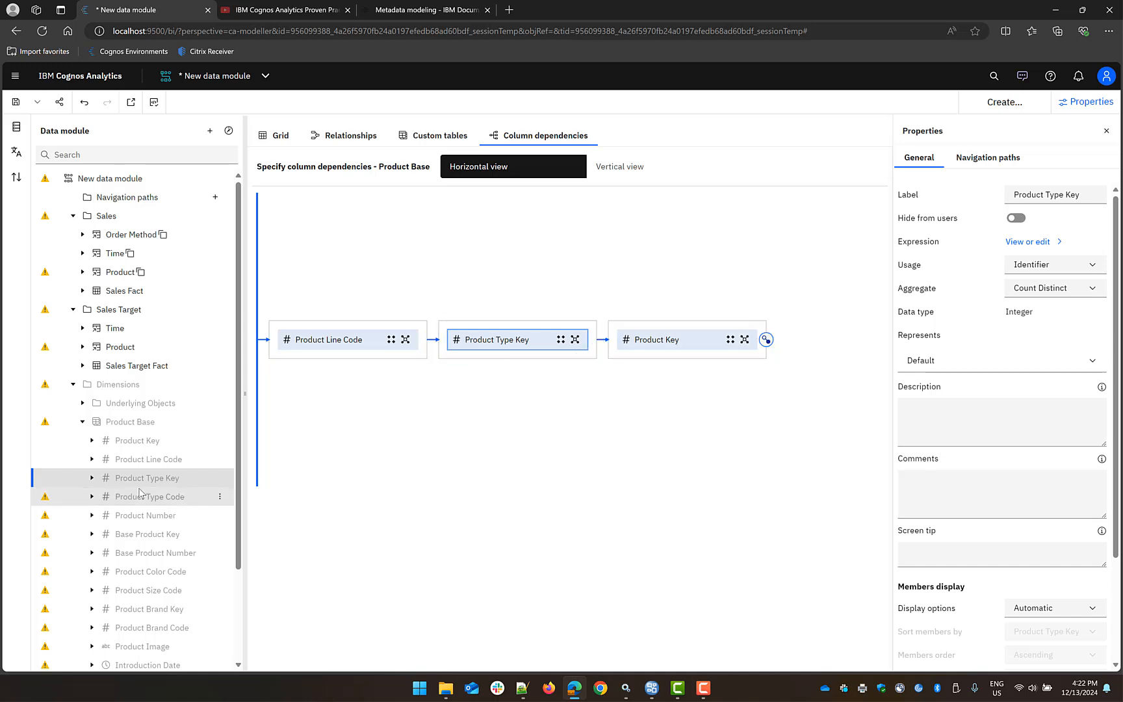
Add the columns from Product Number through Discontinued Date, plus Product Name and Product Description, as attributes of the Product Key group.
{"action": "left_click", "coordinate": [145, 517]}
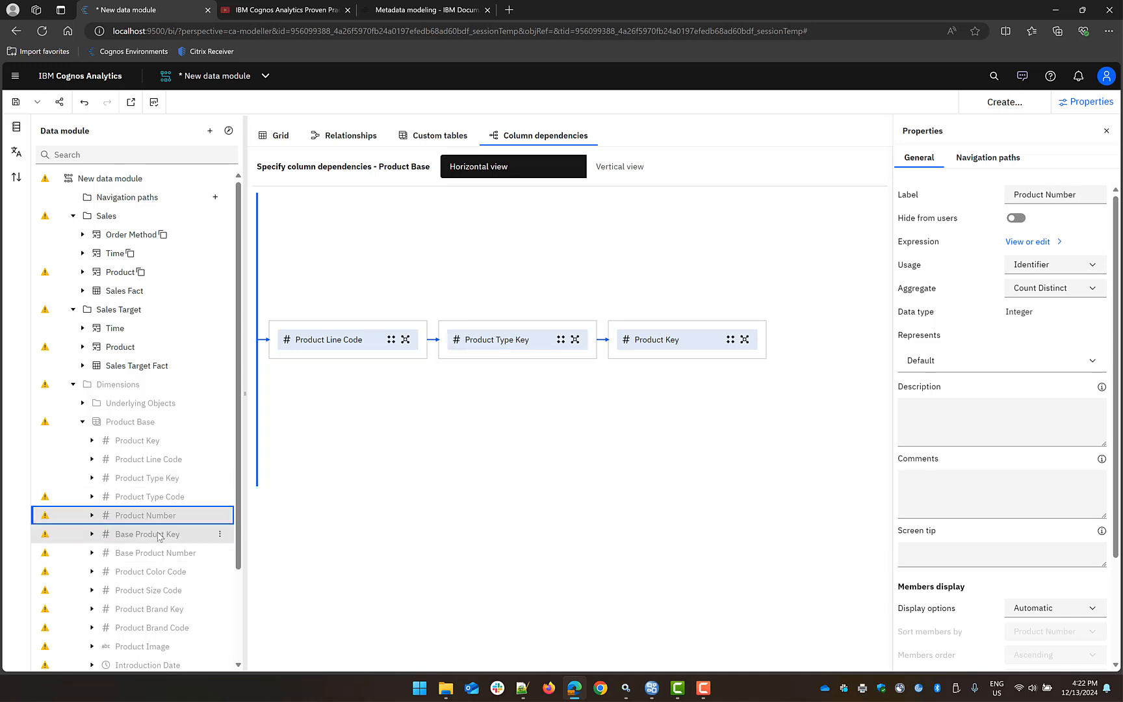
{"action": "left_click", "coordinate": [158, 535]}
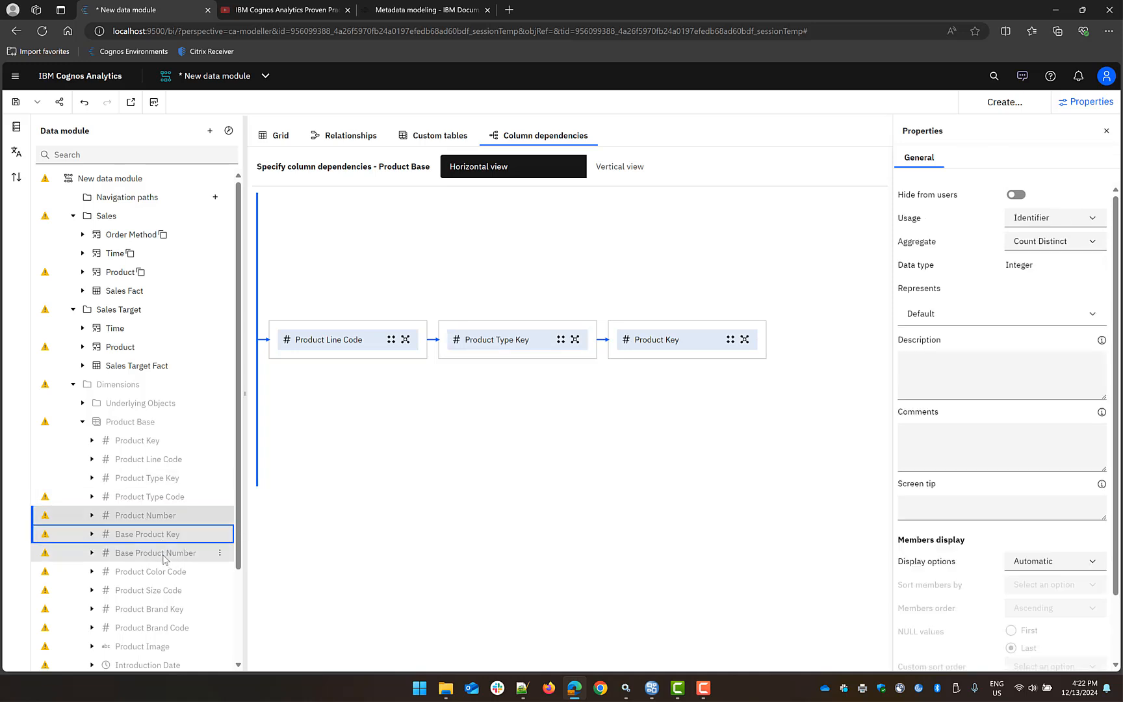
{"action": "left_click", "coordinate": [162, 553], "text": "ctrl"}
{"action": "left_click", "coordinate": [159, 575], "text": "ctrl"}
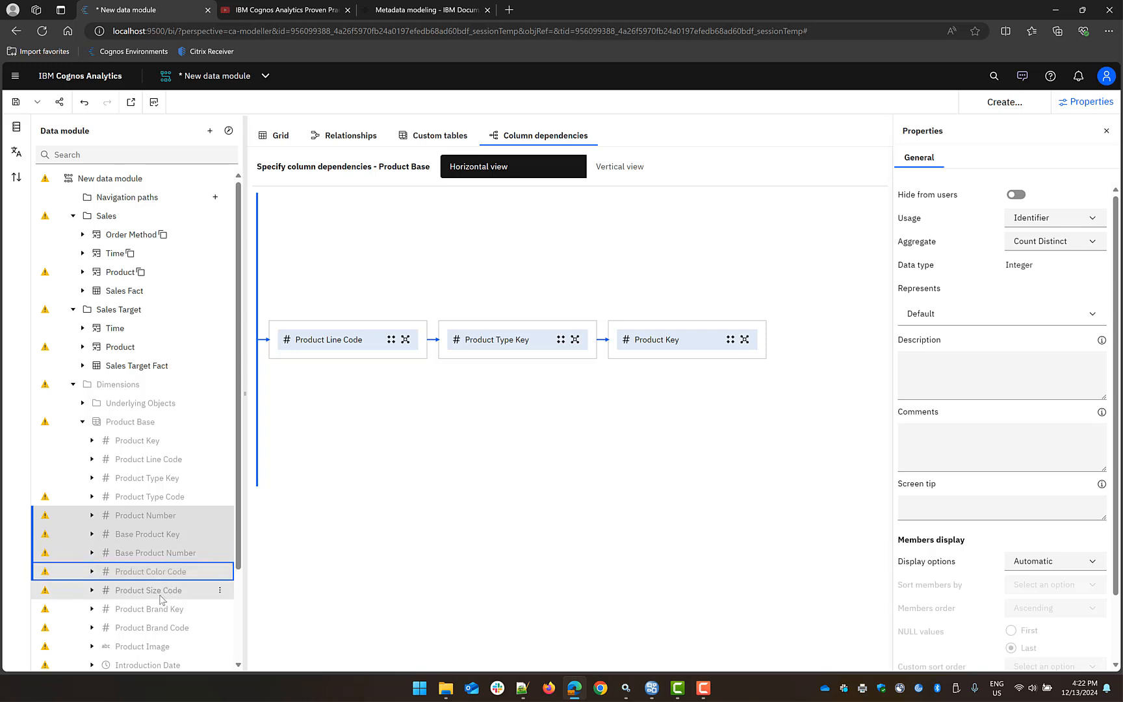
{"action": "left_click", "coordinate": [163, 593], "text": "ctrl"}
{"action": "left_click", "coordinate": [171, 613], "text": "ctrl"}
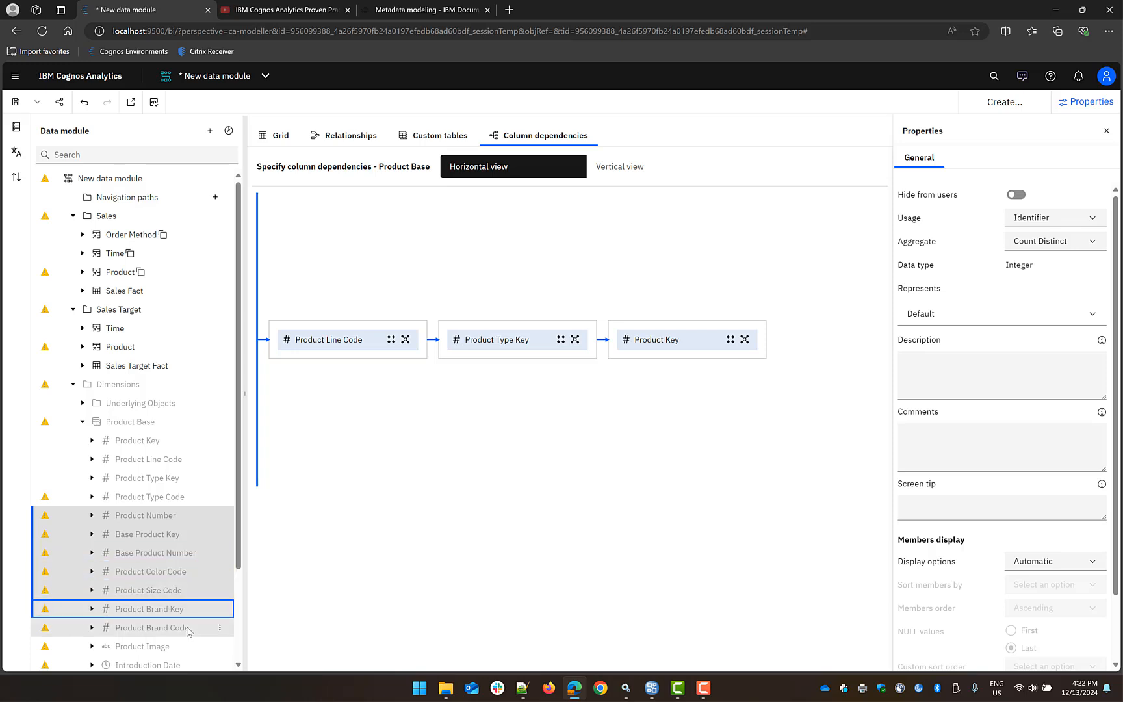
{"action": "left_click", "coordinate": [180, 628], "text": "ctrl"}
{"action": "left_click", "coordinate": [168, 646], "text": "ctrl"}
{"action": "scroll", "coordinate": [168, 646], "scroll_direction": "down", "scroll_amount": 3}
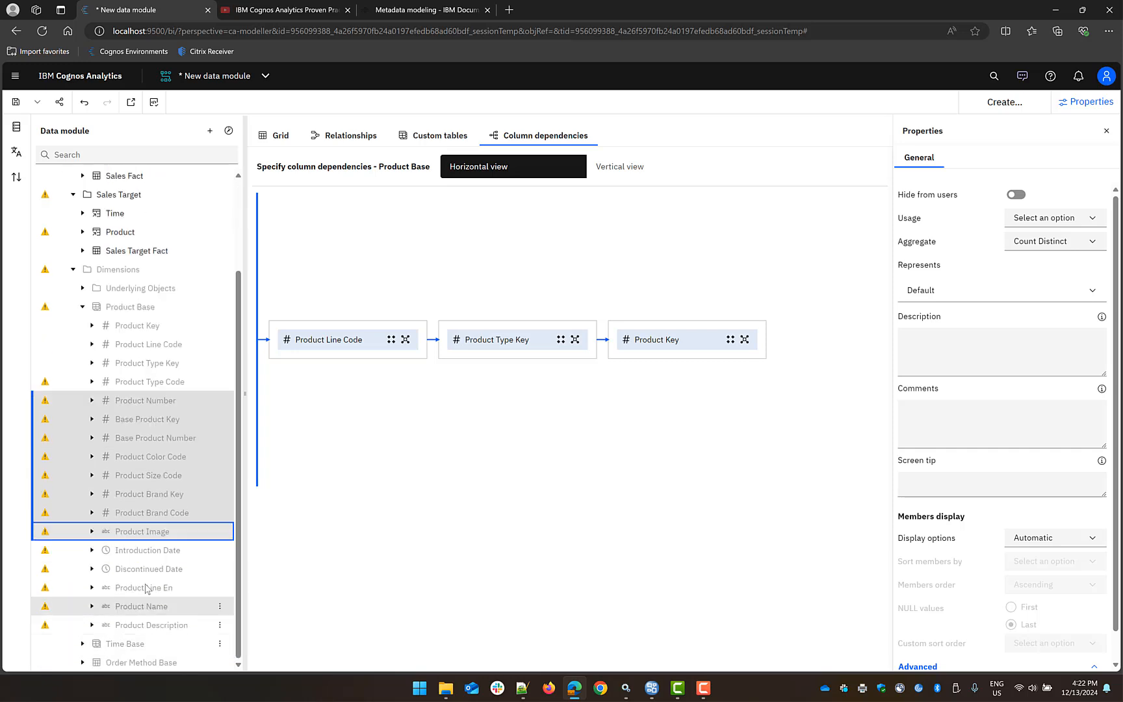
{"action": "left_click", "coordinate": [150, 551], "text": "ctrl"}
{"action": "left_click", "coordinate": [154, 570], "text": "ctrl"}
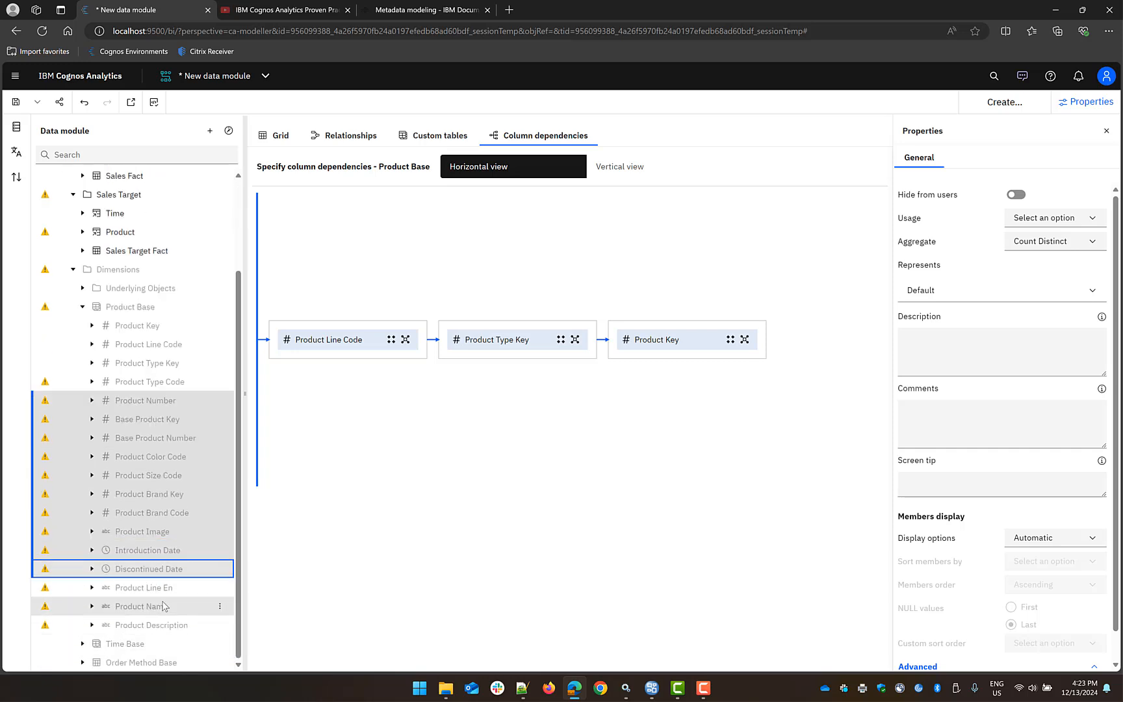
{"action": "left_click", "coordinate": [162, 611], "text": "ctrl"}
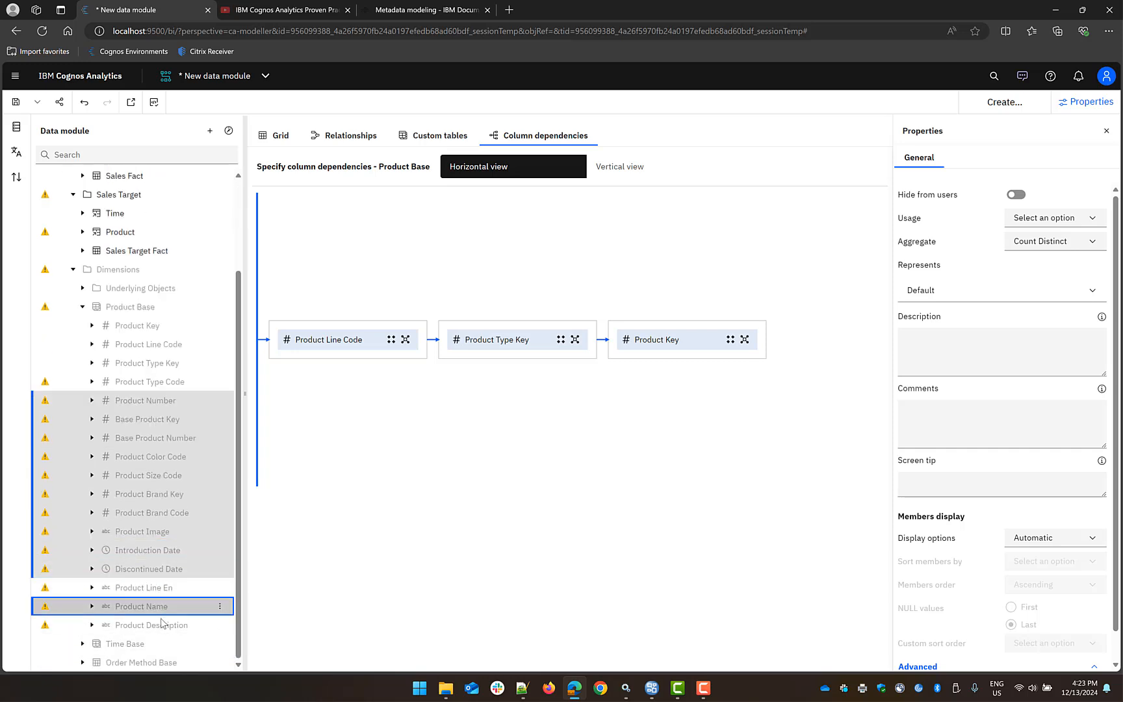
{"action": "left_click", "coordinate": [159, 625], "text": "ctrl"}
{"action": "left_click_drag", "start_coordinate": [156, 608], "coordinate": [637, 359]}
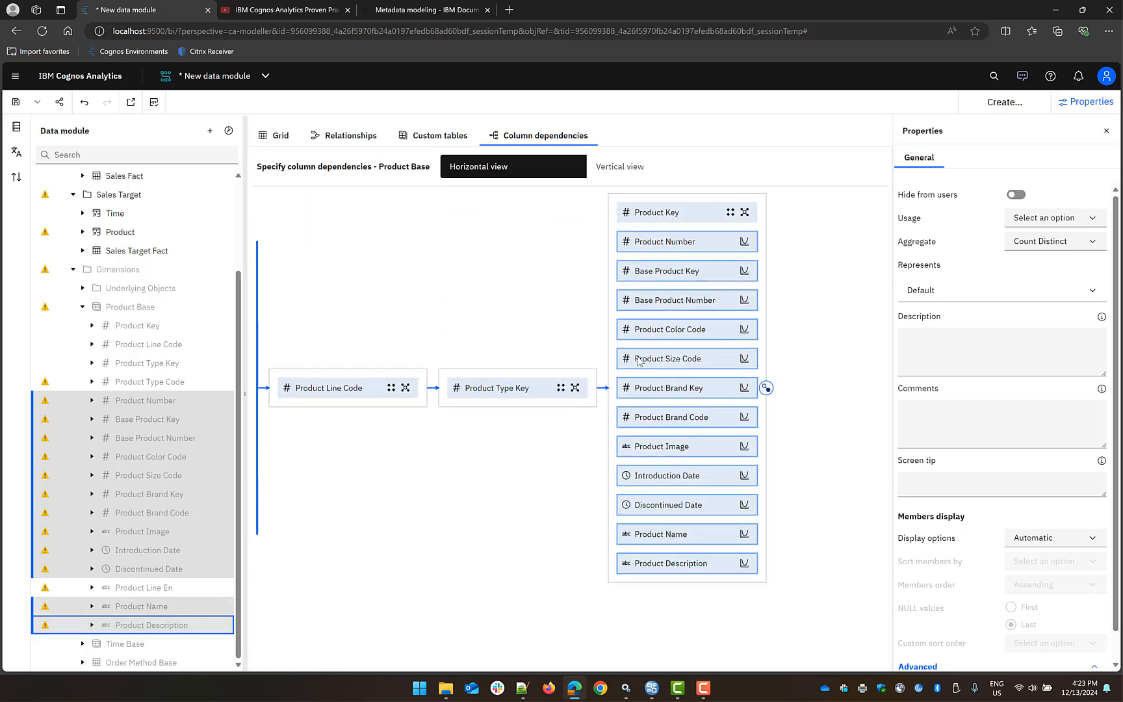
Rename the Product Line En column in Product Base to Product Line.
{"action": "left_click", "coordinate": [160, 588]}
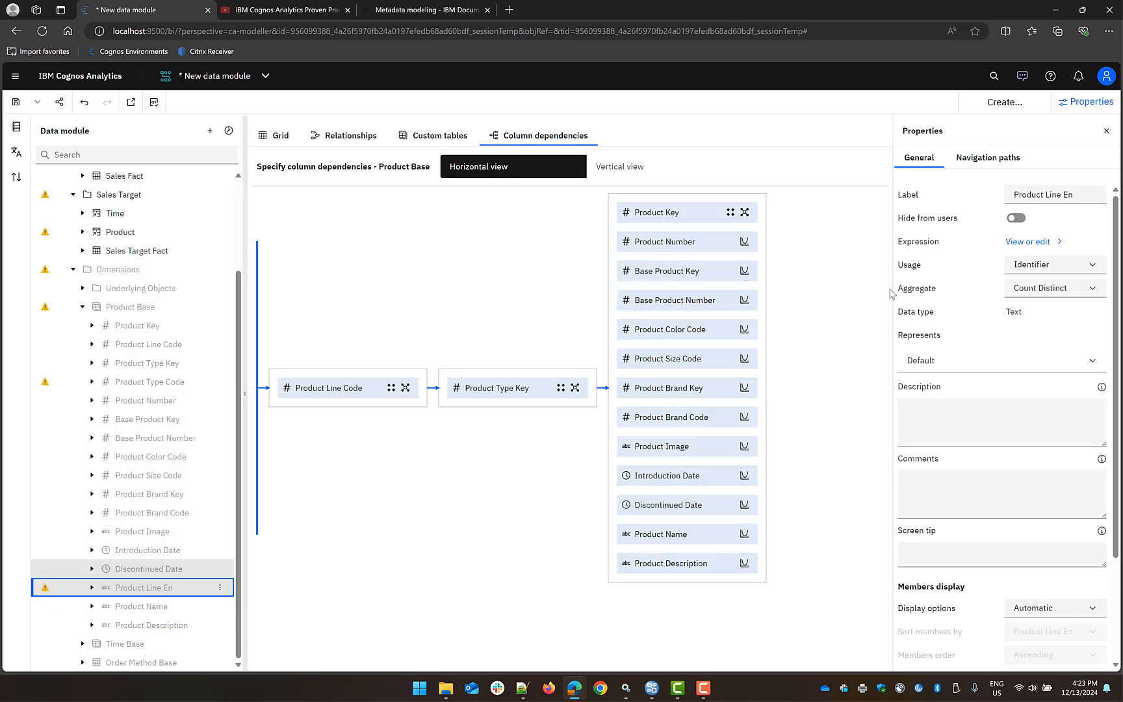
{"action": "left_click", "coordinate": [1090, 195]}
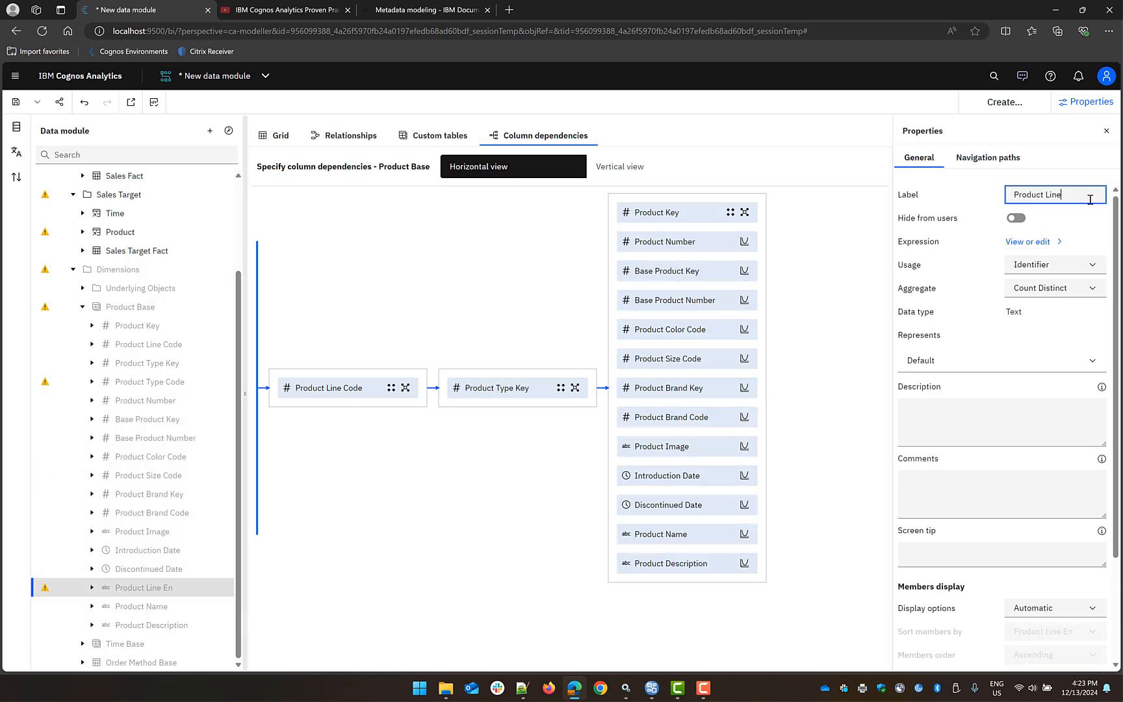
{"action": "left_click", "coordinate": [144, 590]}
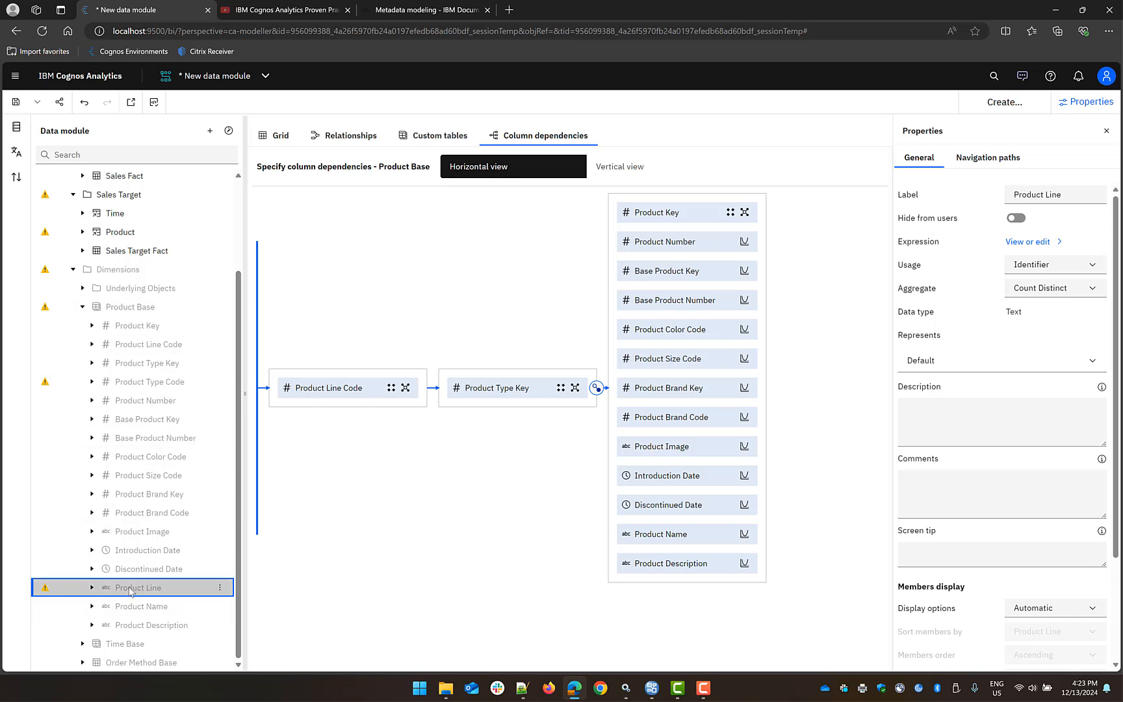
In the Product Base column dependencies, add Product Line to the Product Line Code group and Product Type Code to the Product Type Key group.
{"action": "left_click_drag", "start_coordinate": [130, 591], "coordinate": [338, 404]}
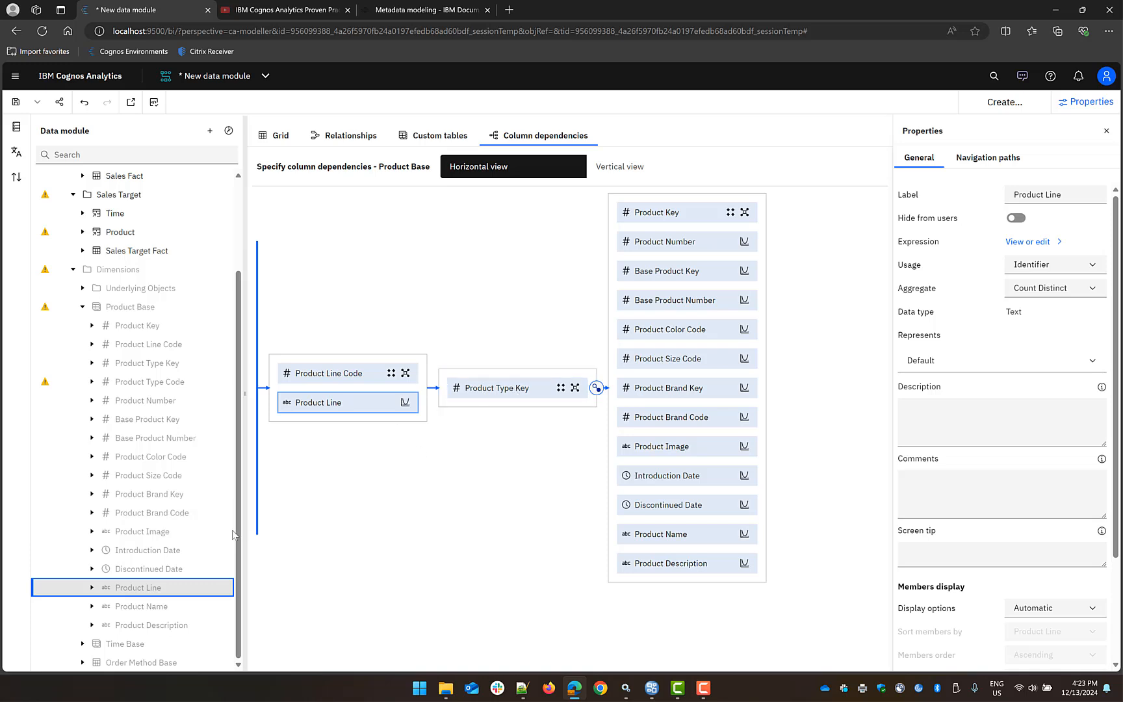
{"action": "left_click", "coordinate": [152, 386]}
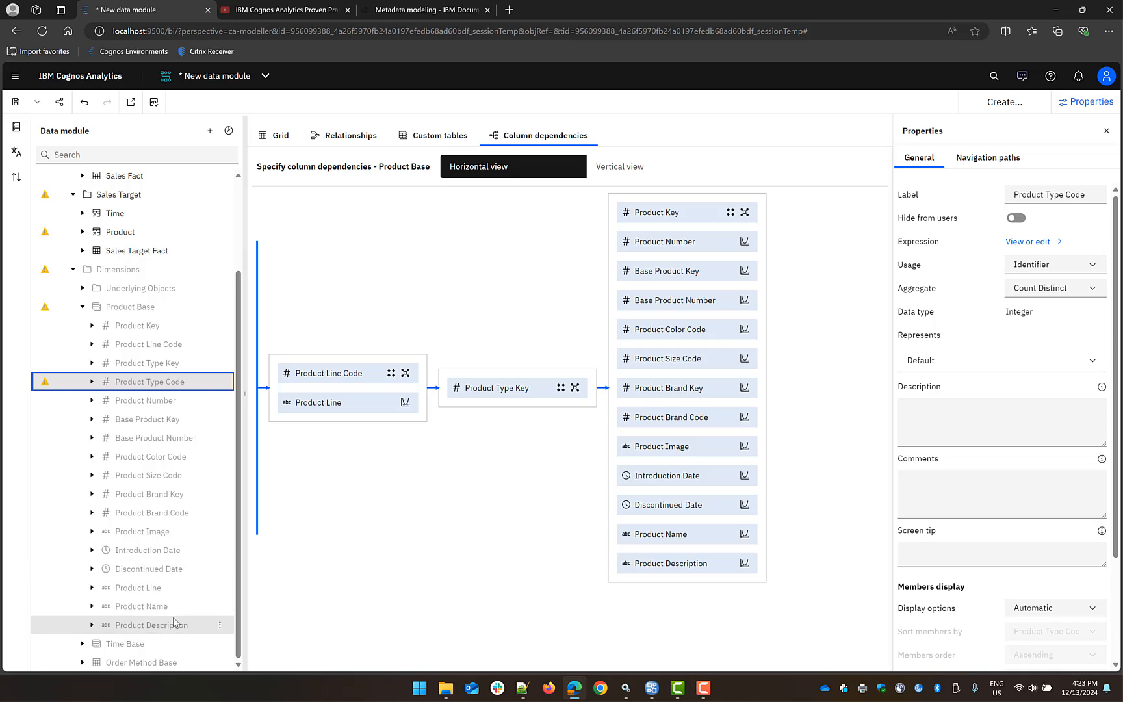
{"action": "left_click", "coordinate": [104, 290]}
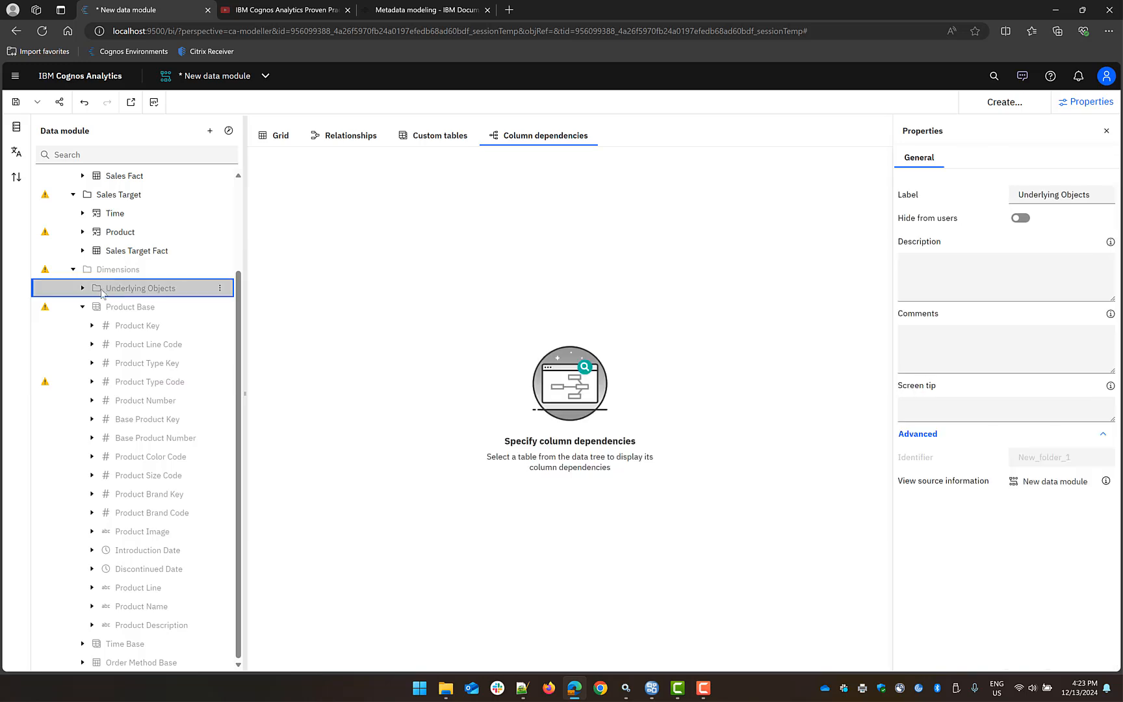
{"action": "left_click", "coordinate": [81, 288]}
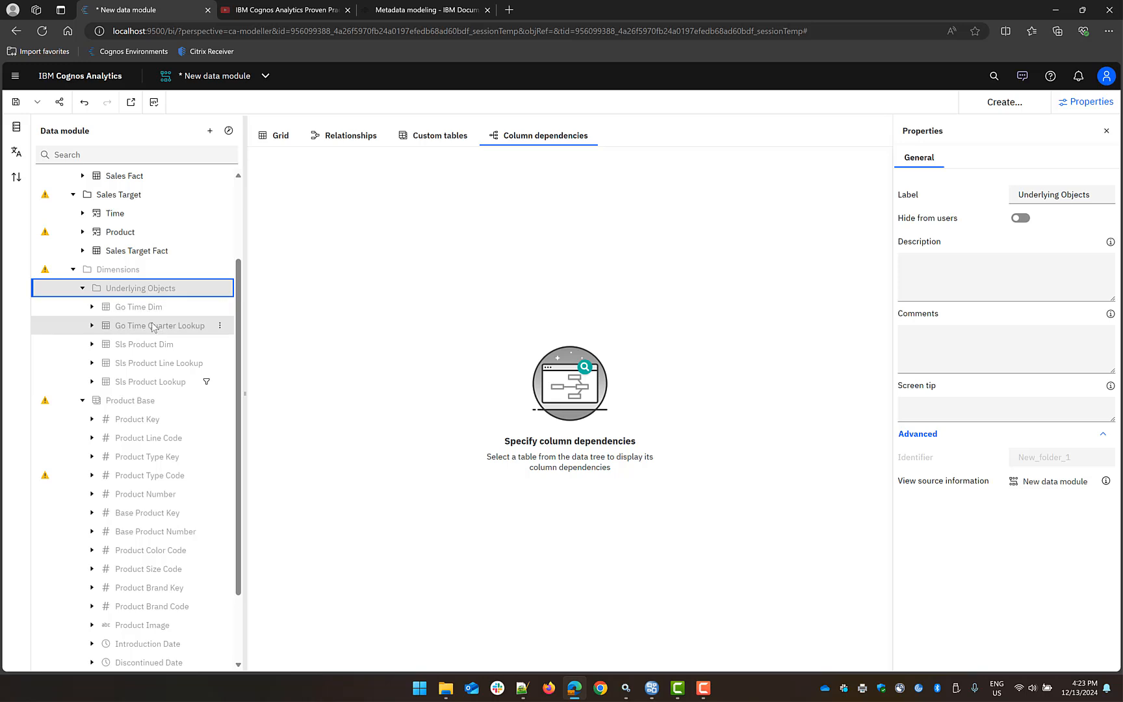
{"action": "left_click", "coordinate": [127, 400]}
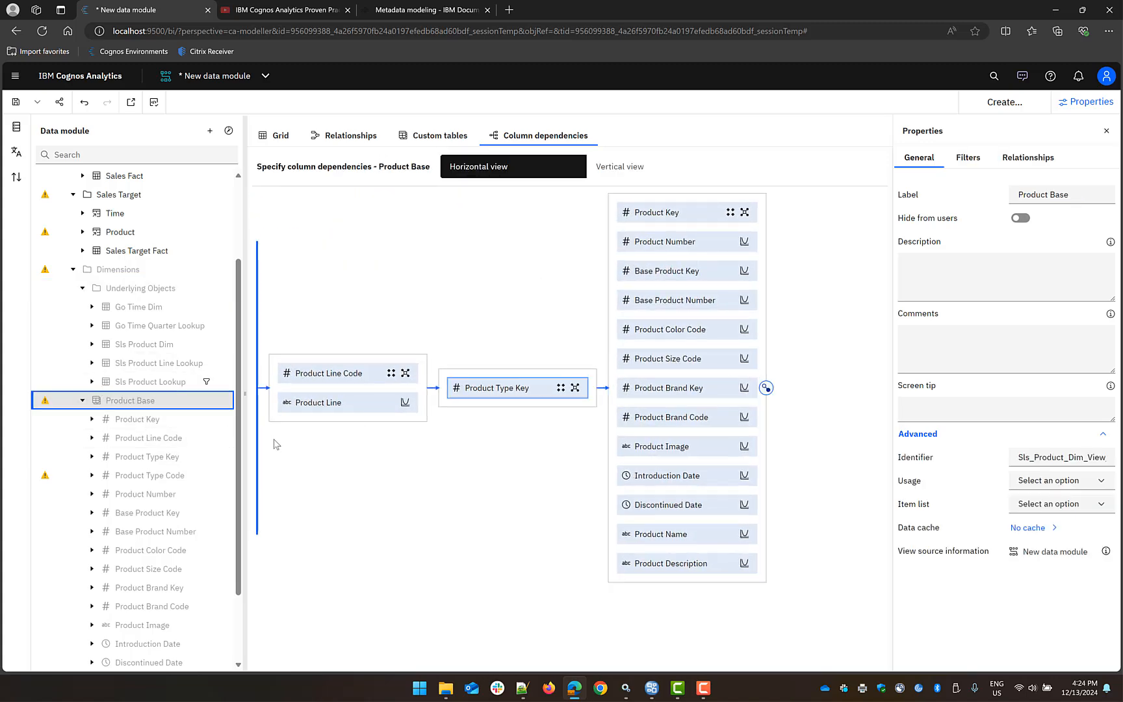
{"action": "scroll", "coordinate": [187, 462], "scroll_direction": "down", "scroll_amount": 3}
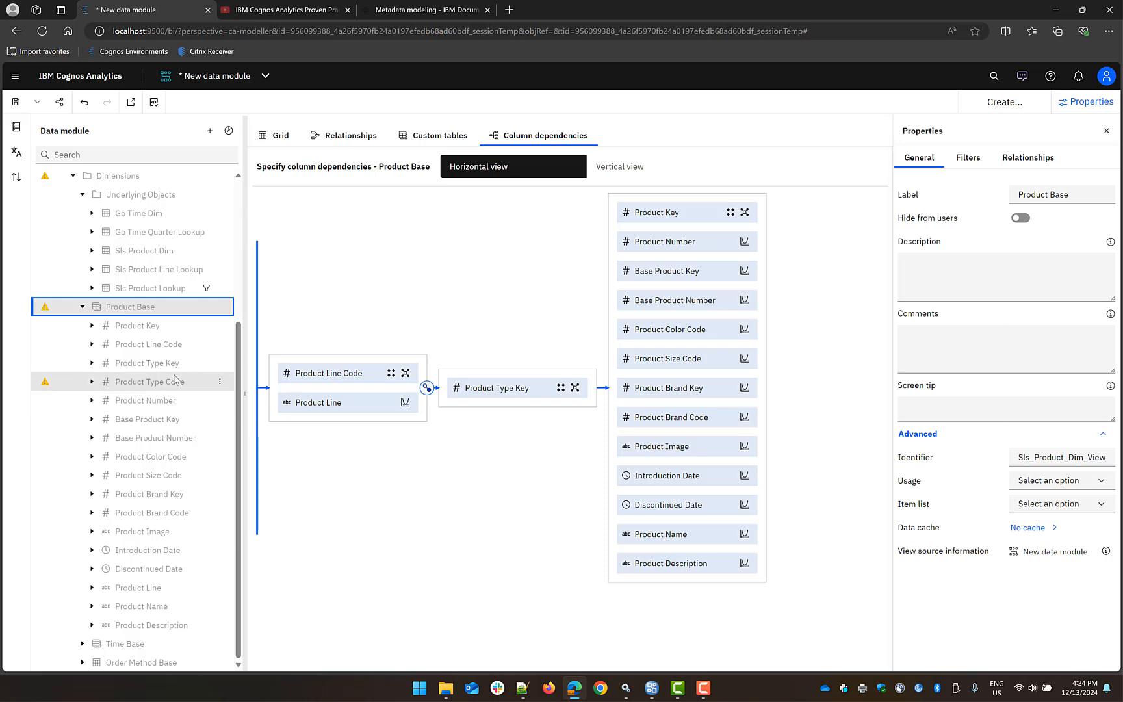
{"action": "left_click_drag", "start_coordinate": [175, 382], "coordinate": [465, 407]}
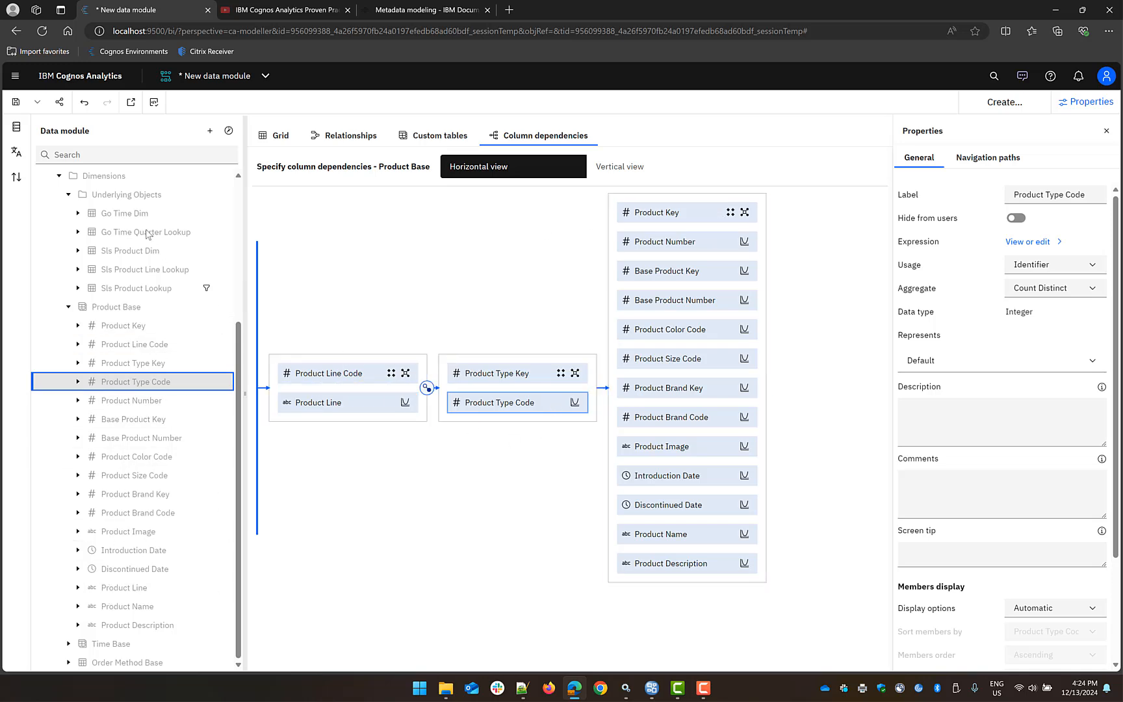
Add the Sls Product Type Lookup table from the gosalesdw source to the data module.
{"action": "left_click", "coordinate": [16, 126]}
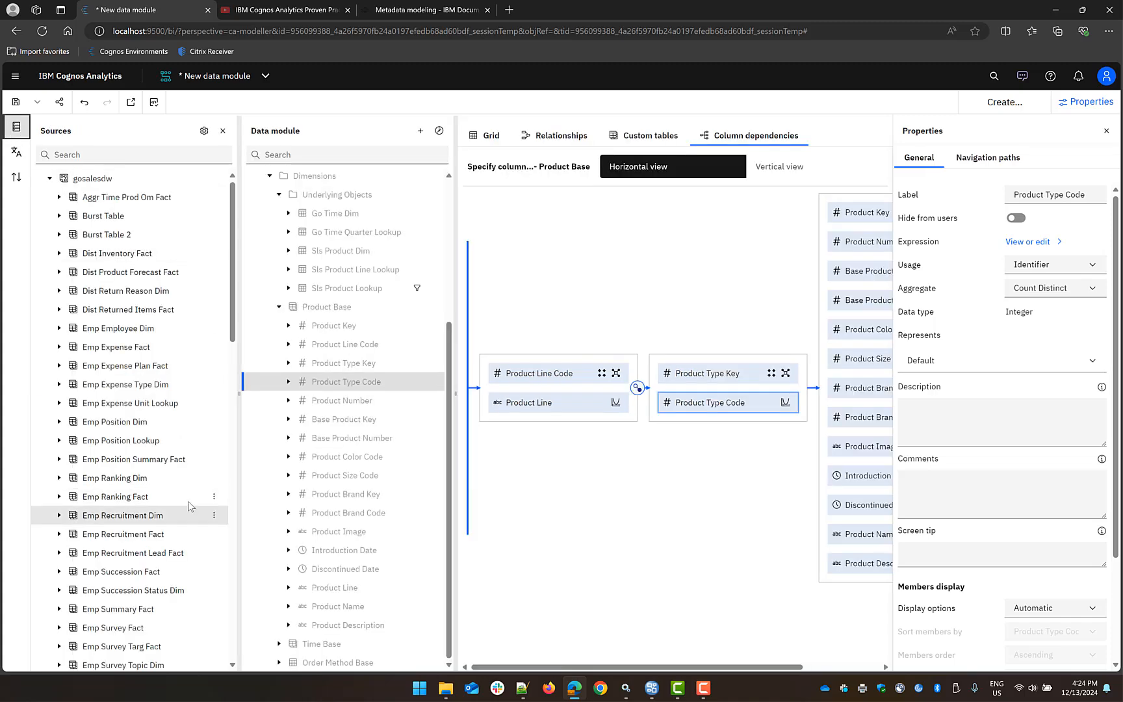
{"action": "scroll", "coordinate": [166, 498], "scroll_direction": "down", "scroll_amount": 3}
{"action": "scroll", "coordinate": [167, 498], "scroll_direction": "down", "scroll_amount": 15}
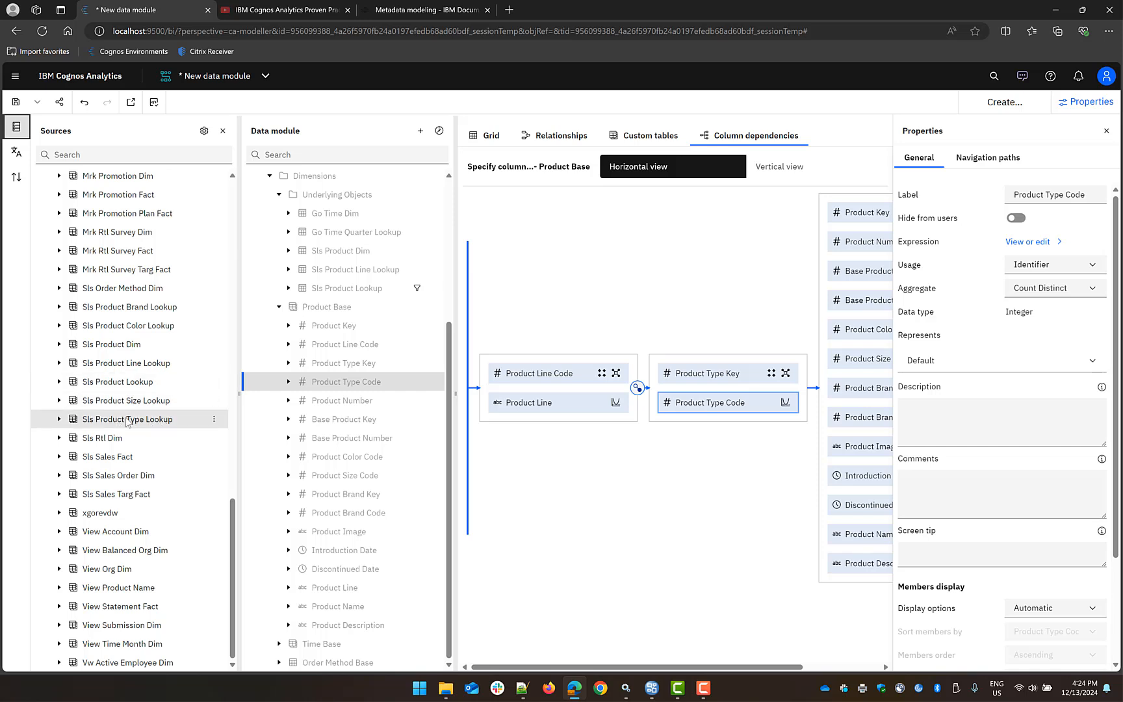
{"action": "left_click_drag", "start_coordinate": [111, 423], "coordinate": [374, 242]}
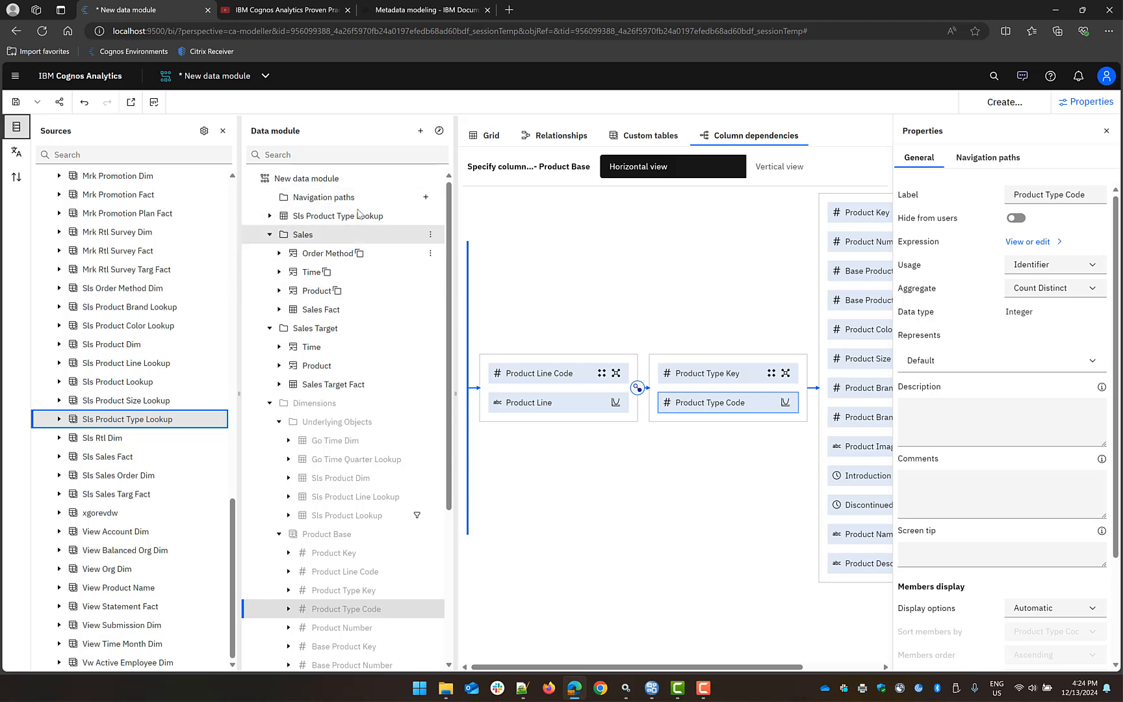
Move Sls Product Type Lookup into the Underlying Objects folder and place it below Sls Product Dim in the relationships diagram.
{"action": "left_click", "coordinate": [339, 218]}
{"action": "left_click_drag", "start_coordinate": [338, 240], "coordinate": [339, 432]}
{"action": "left_click", "coordinate": [556, 138]}
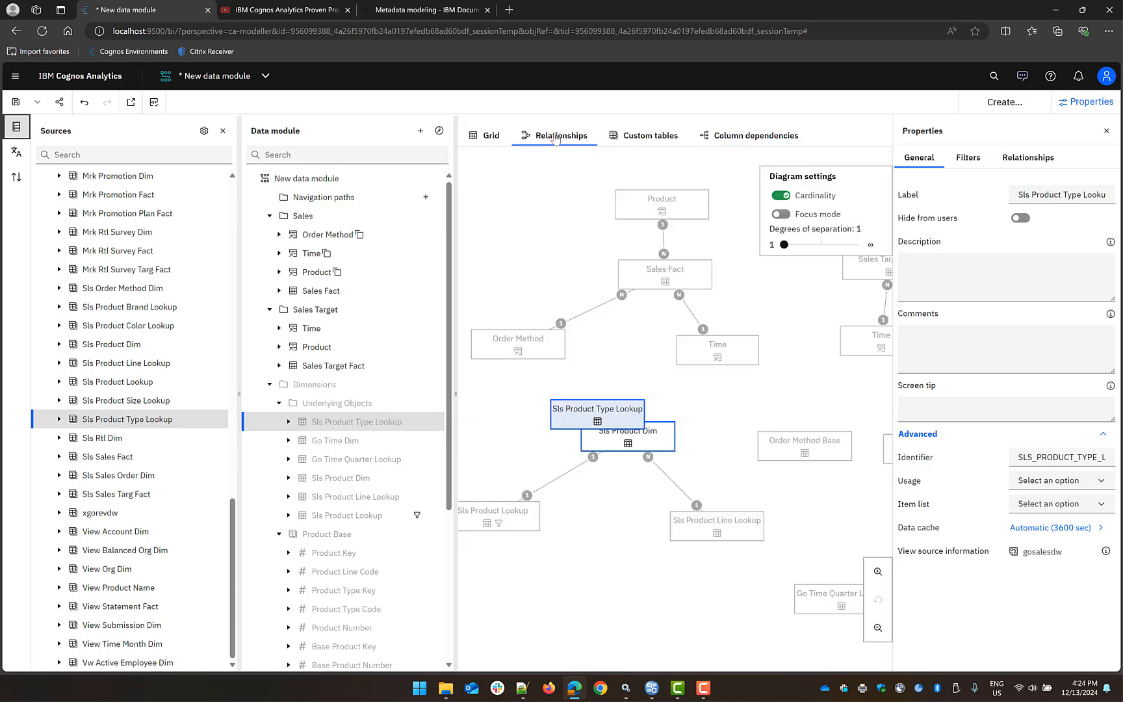
{"action": "left_click_drag", "start_coordinate": [592, 417], "coordinate": [553, 427]}
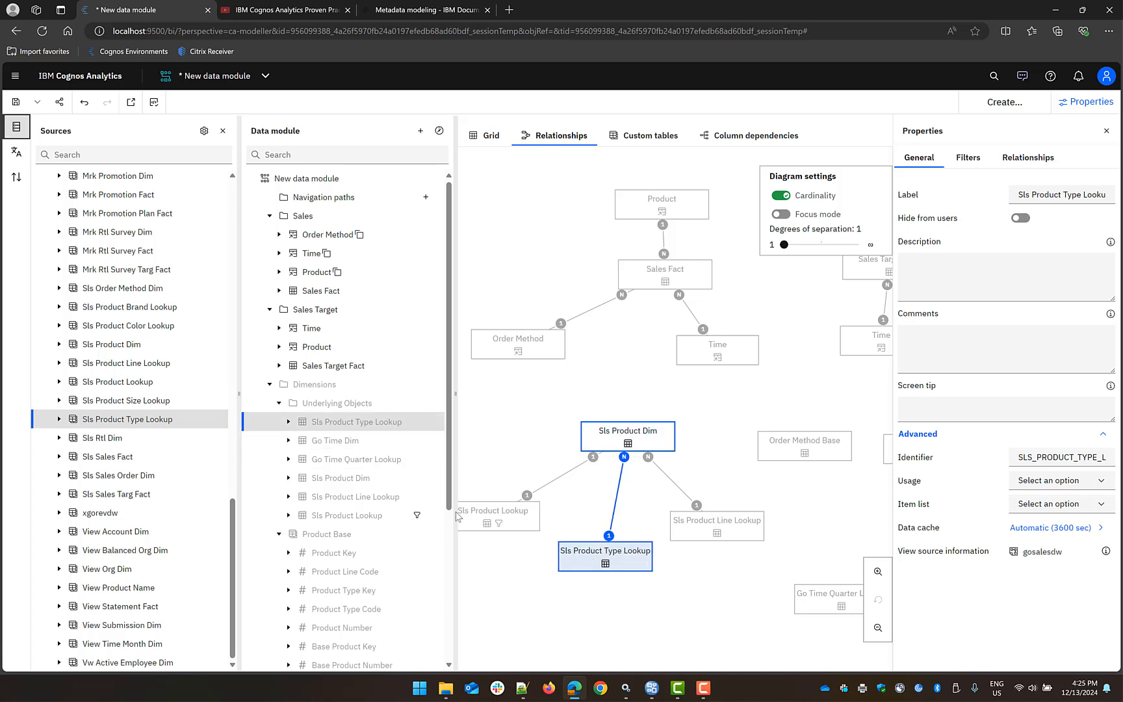
Remove the language columns Product Type De through Product Type Tr from the Sls Product Type Lookup table.
{"action": "left_click", "coordinate": [289, 426]}
{"action": "left_click", "coordinate": [289, 422]}
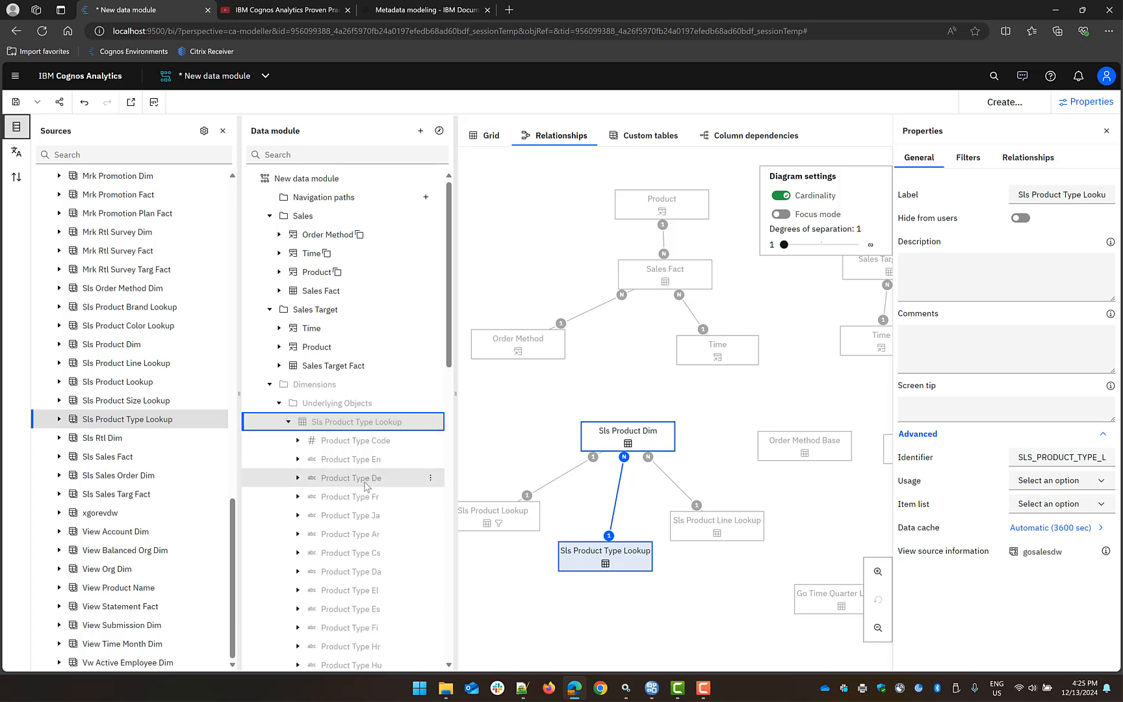
{"action": "scroll", "coordinate": [376, 357], "scroll_direction": "down", "scroll_amount": 2}
{"action": "left_click", "coordinate": [373, 364]}
{"action": "scroll", "coordinate": [373, 368], "scroll_direction": "down", "scroll_amount": 8}
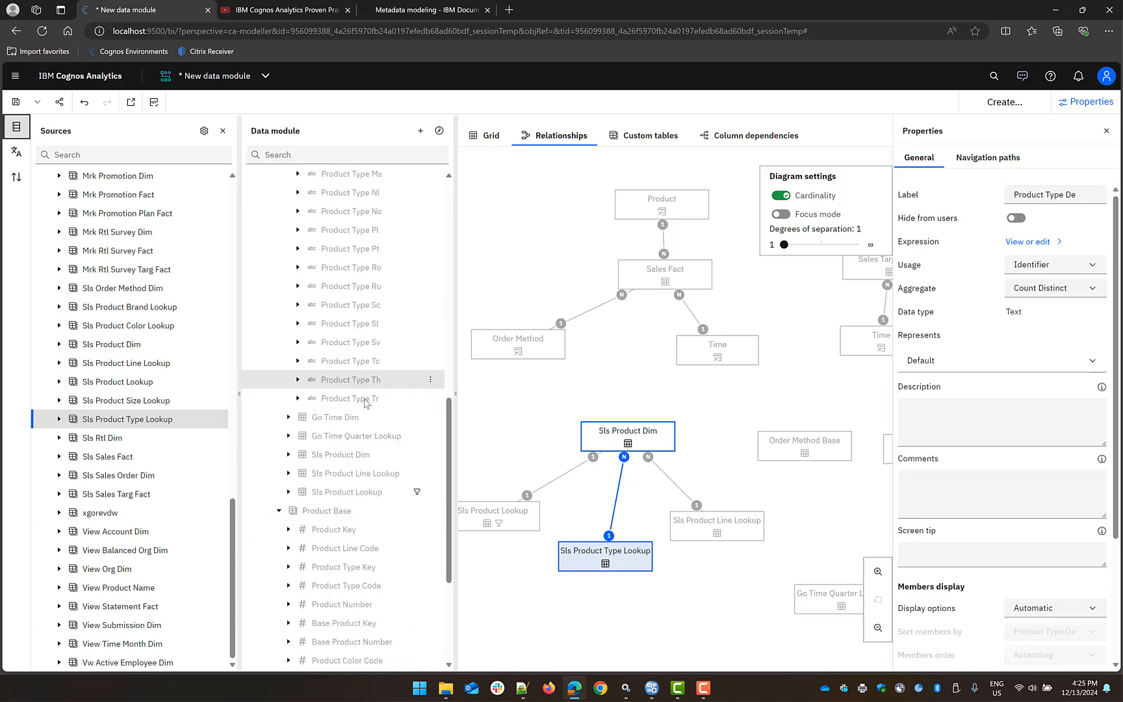
{"action": "left_click", "coordinate": [365, 400], "text": "shift"}
{"action": "right_click", "coordinate": [367, 403]}
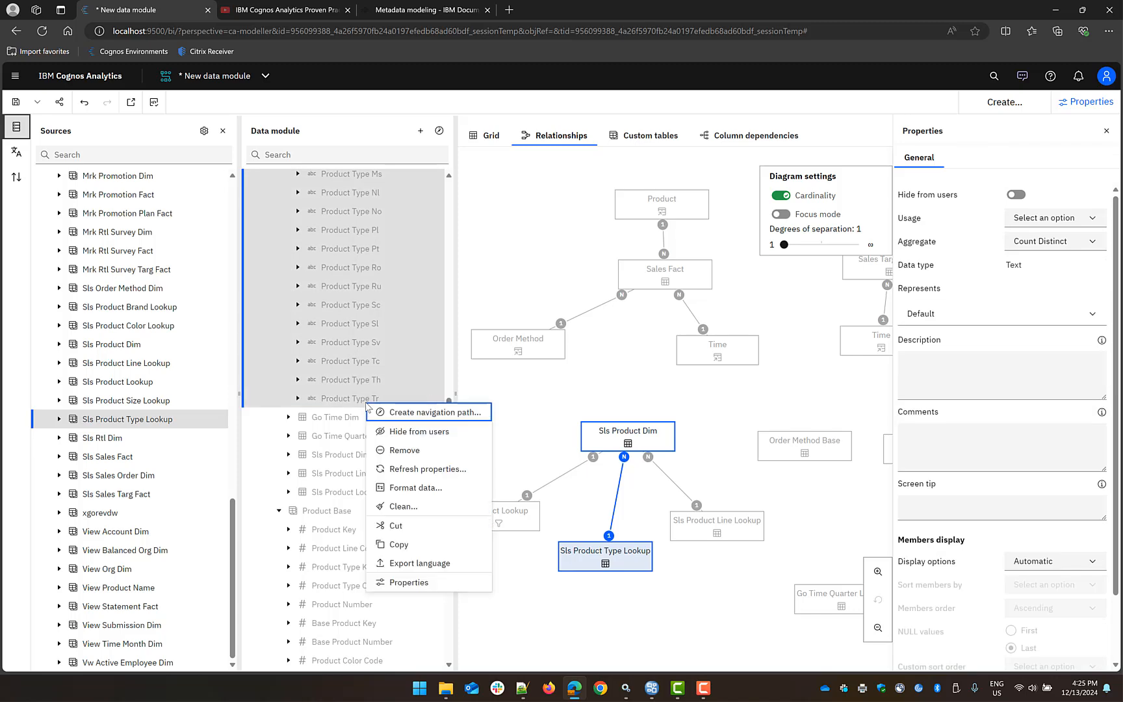
{"action": "left_click", "coordinate": [404, 451]}
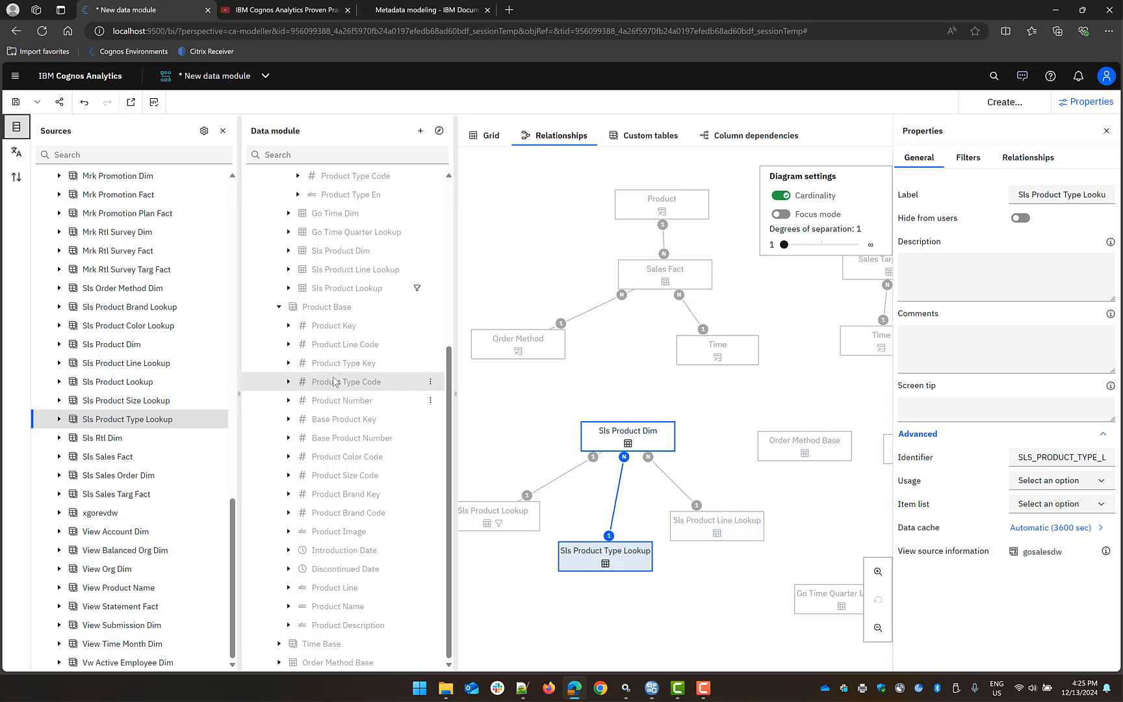
Edit the Product Base table view to include Sls Product Type Lookup from Underlying Objects among its selected tables.
{"action": "right_click", "coordinate": [317, 311]}
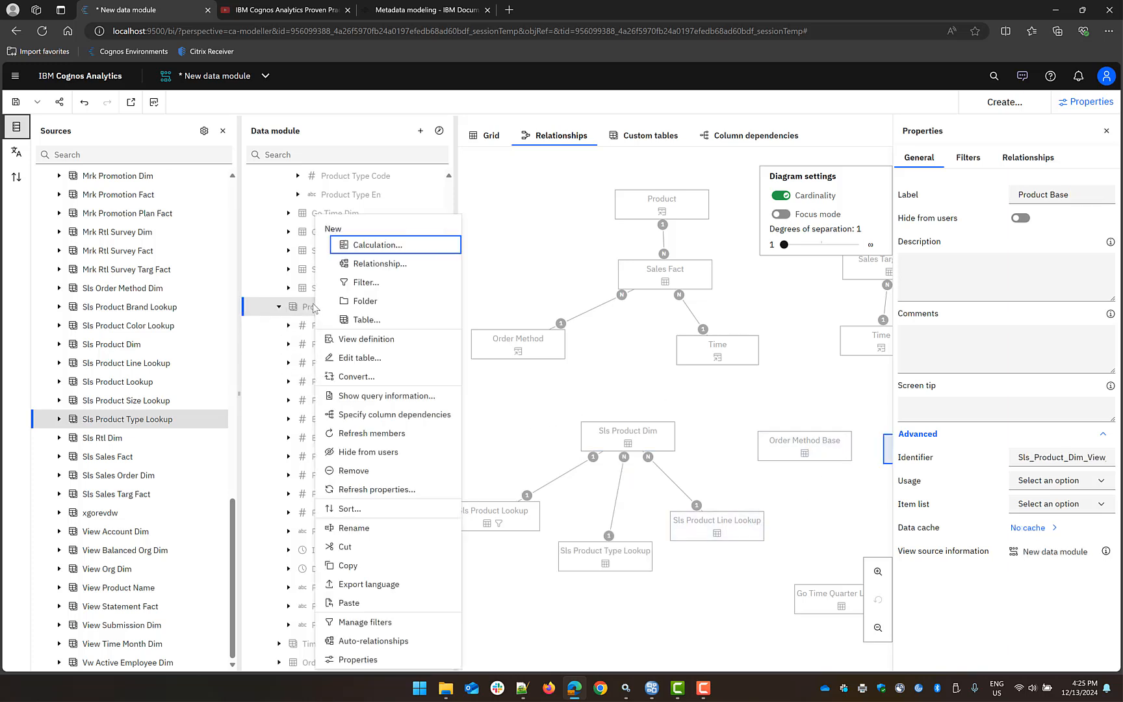
{"action": "left_click", "coordinate": [351, 358]}
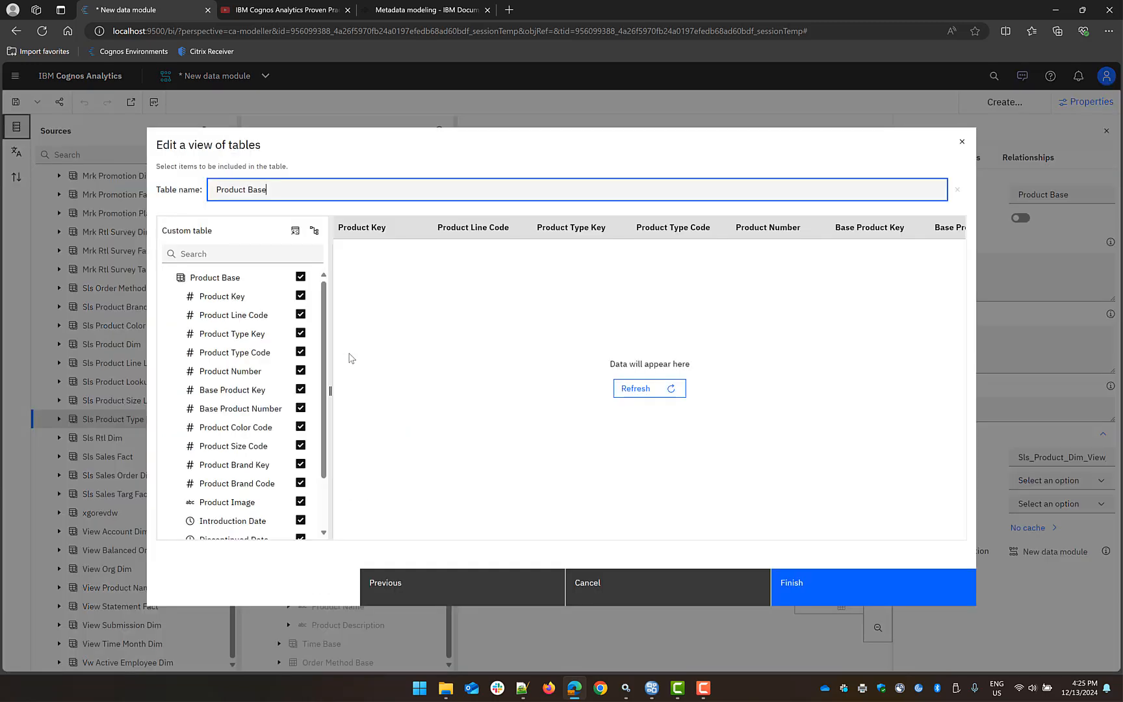
{"action": "left_click", "coordinate": [294, 232]}
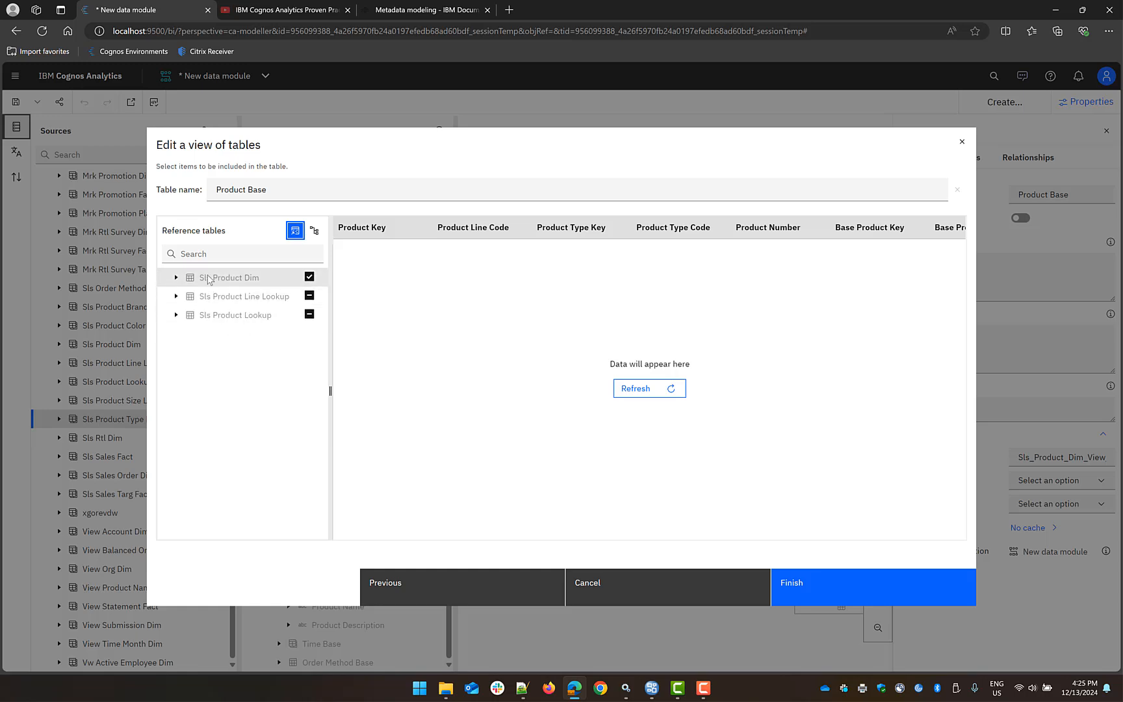
{"action": "left_click", "coordinate": [314, 233]}
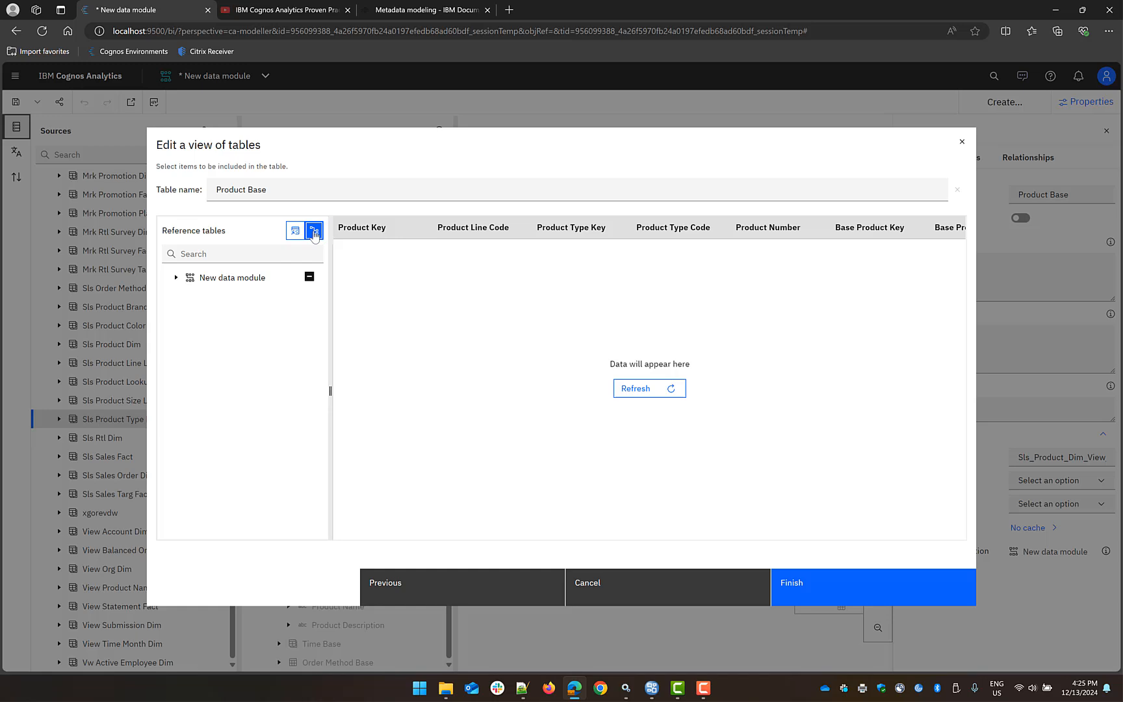
{"action": "left_click", "coordinate": [409, 589]}
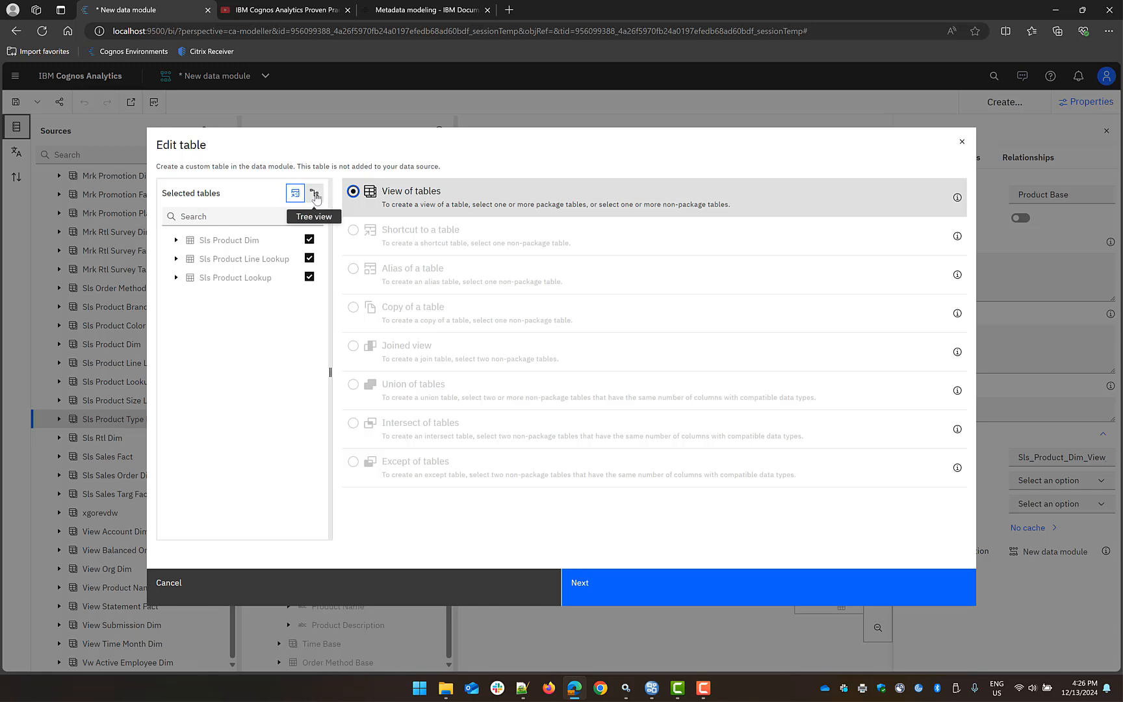
{"action": "left_click", "coordinate": [295, 195]}
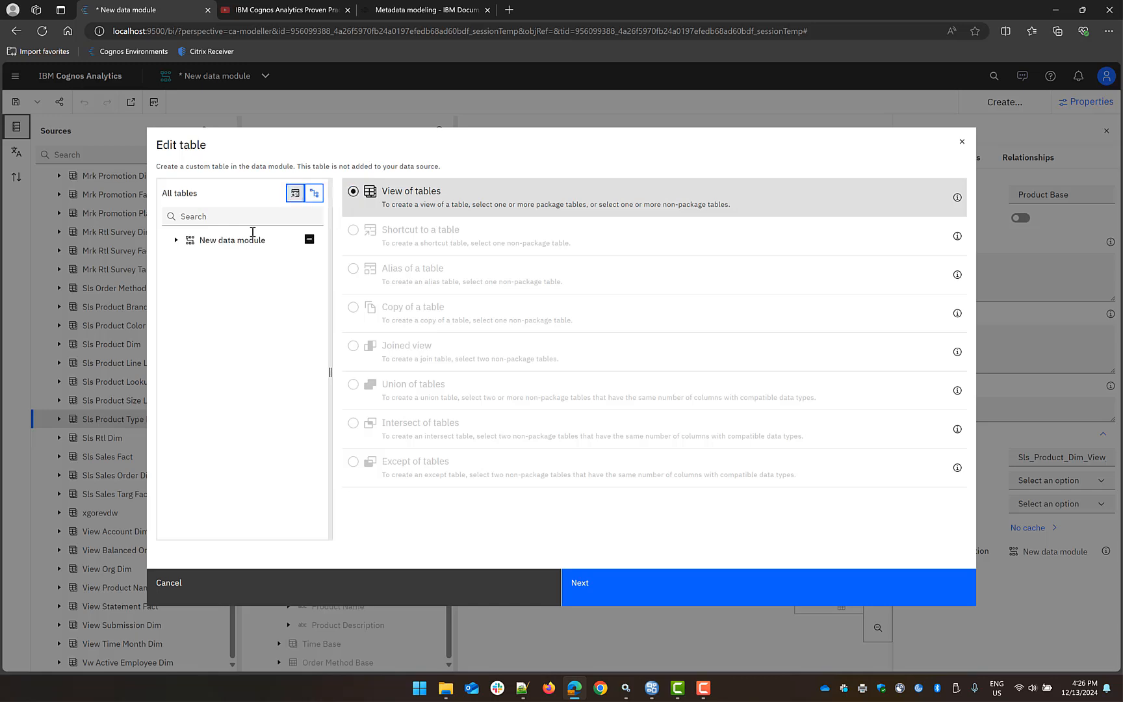
{"action": "left_click", "coordinate": [176, 240]}
{"action": "left_click", "coordinate": [185, 296]}
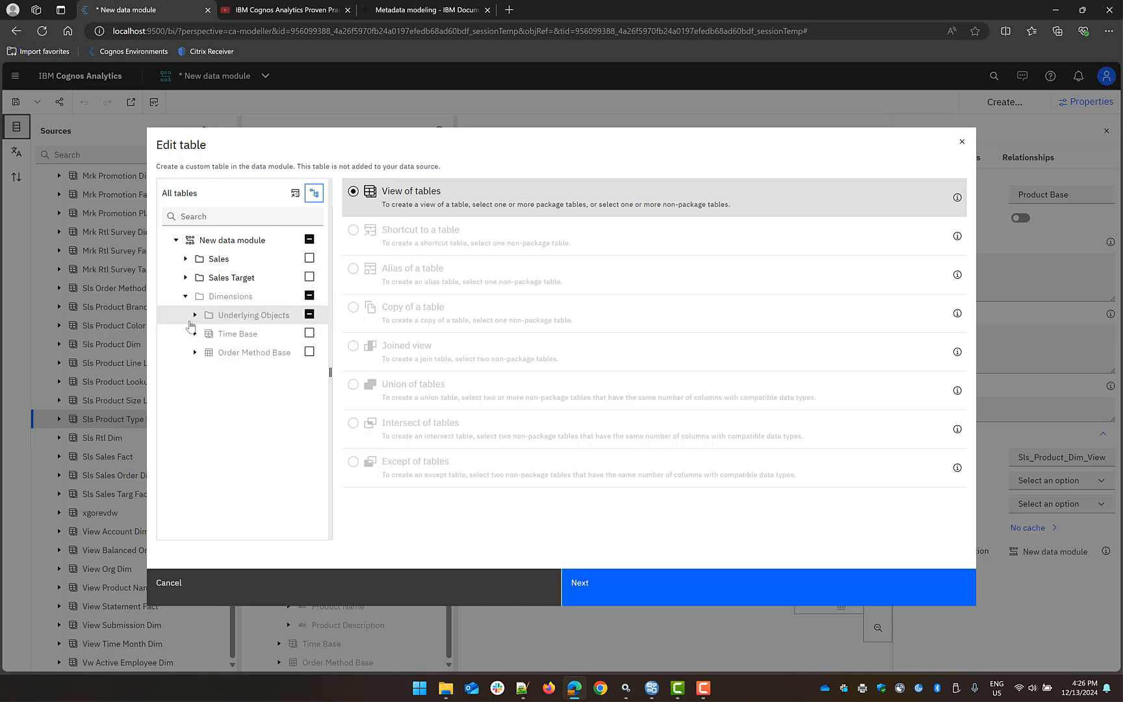
{"action": "left_click", "coordinate": [194, 315]}
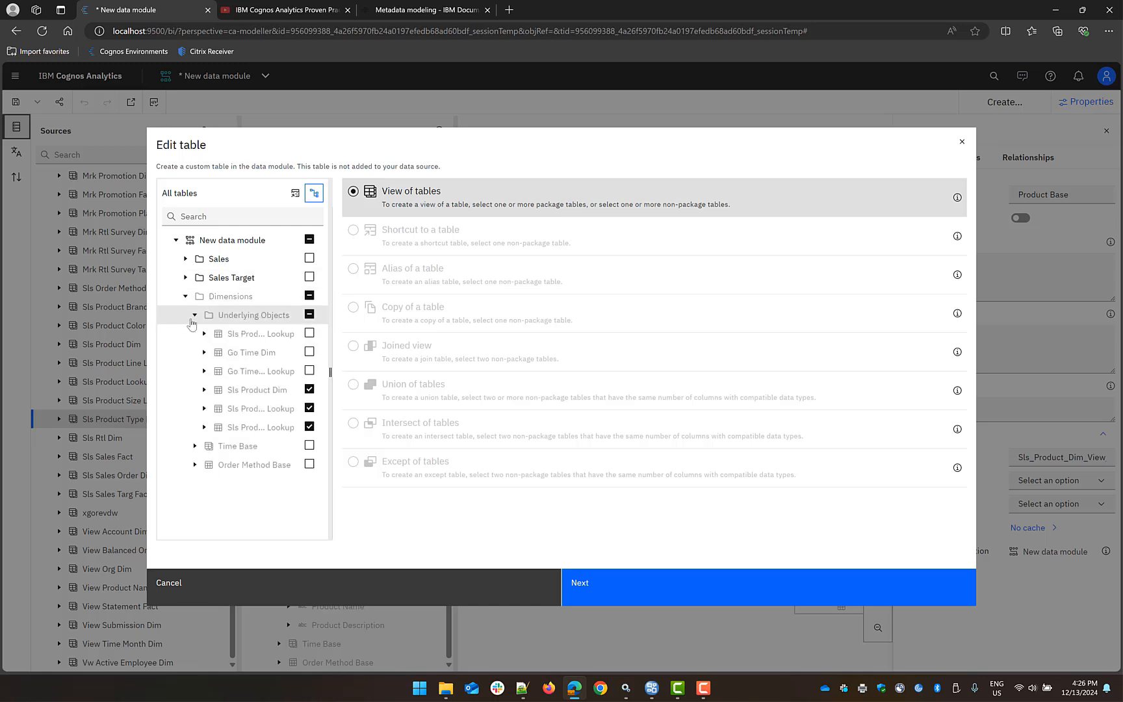
{"action": "left_click", "coordinate": [310, 333]}
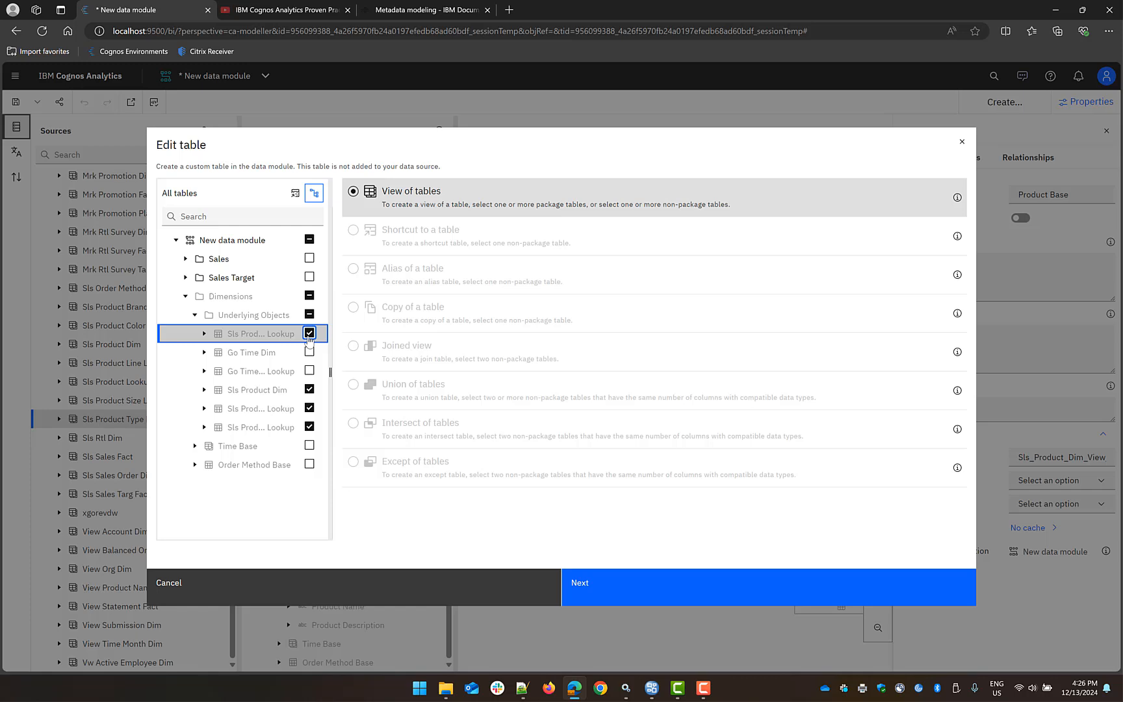
{"action": "left_click", "coordinate": [588, 591]}
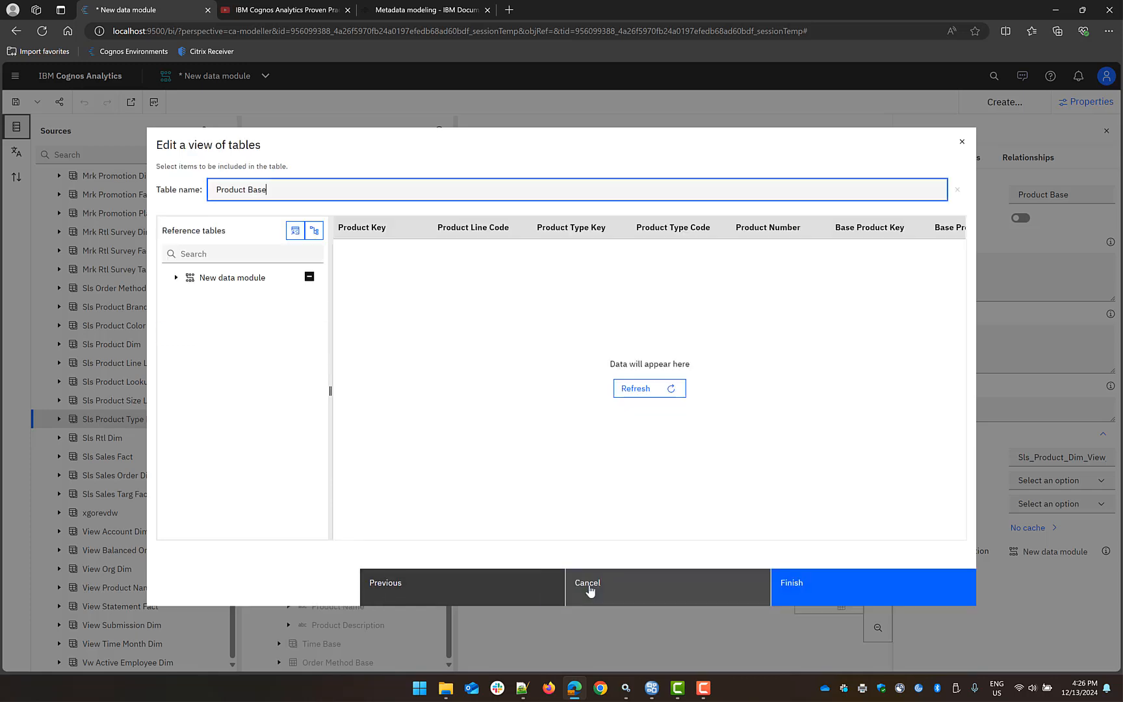
Include only Product Type En from Sls Product Type Lookup in the Product Base view, leaving out its Product Type Code, and finish the edit.
{"action": "left_click", "coordinate": [175, 279]}
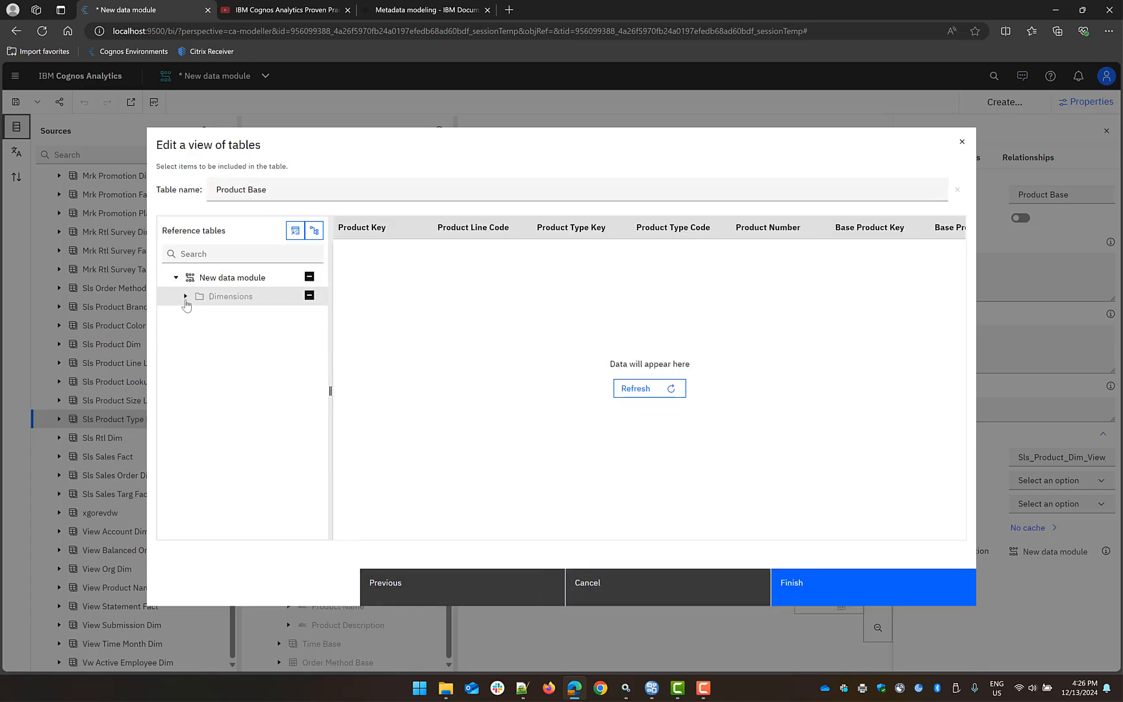
{"action": "left_click", "coordinate": [194, 314]}
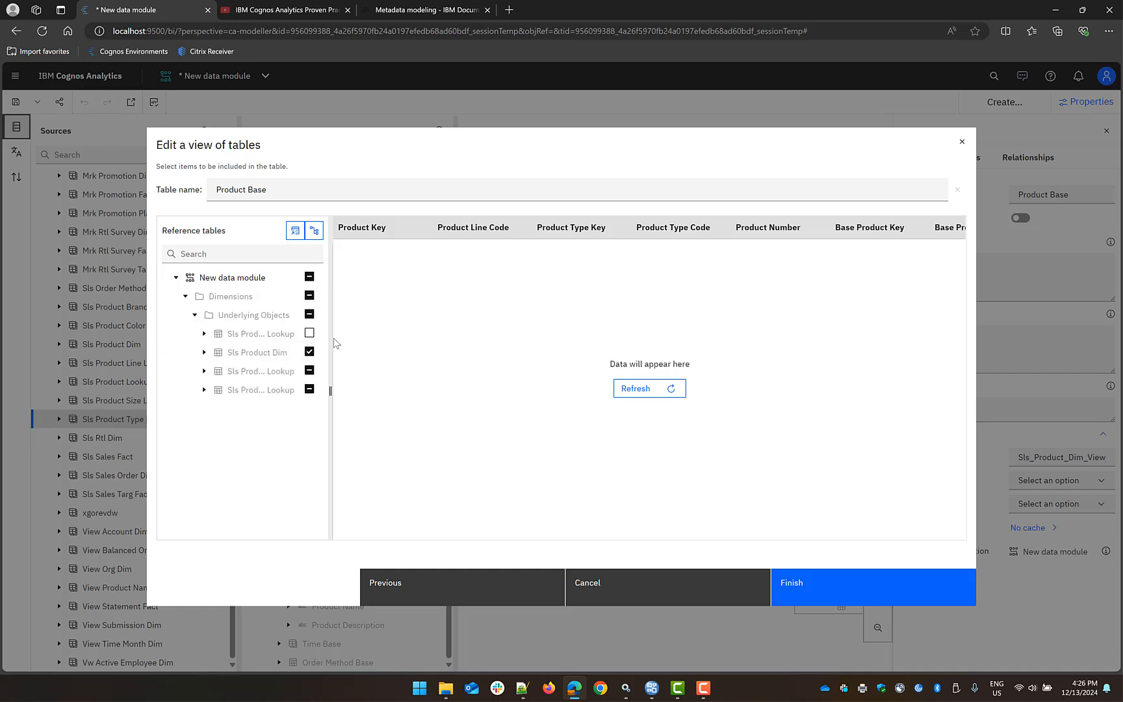
{"action": "left_click_drag", "start_coordinate": [332, 337], "coordinate": [450, 338]}
{"action": "left_click", "coordinate": [429, 333]}
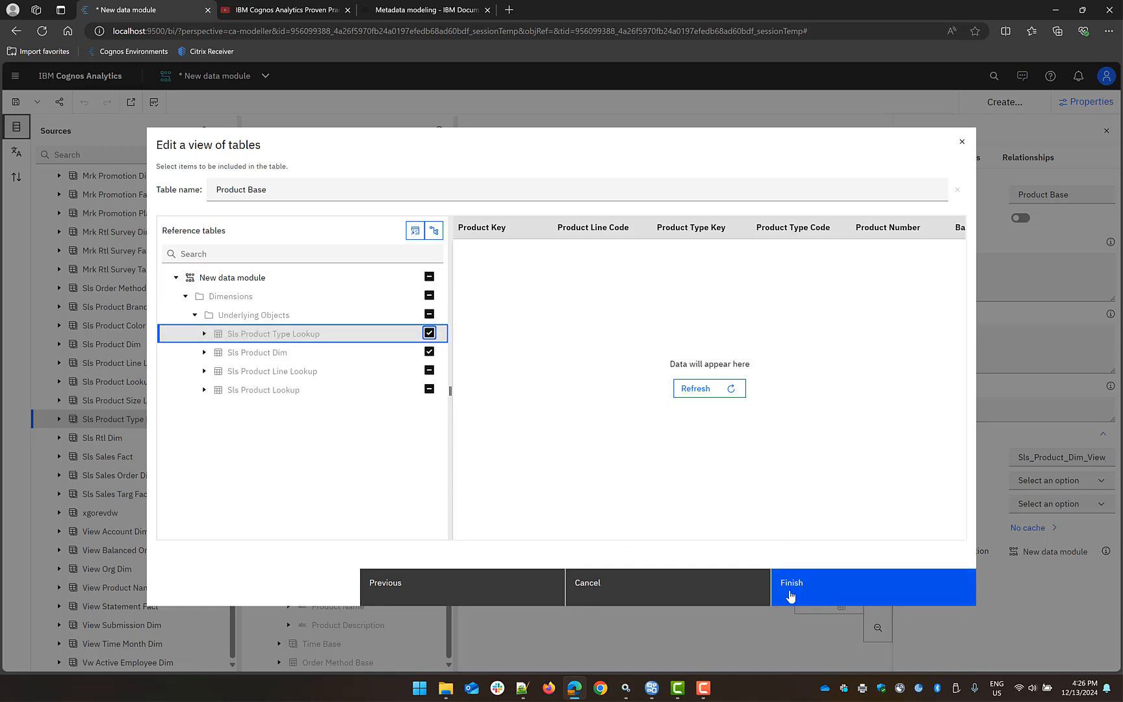
{"action": "left_click", "coordinate": [203, 334]}
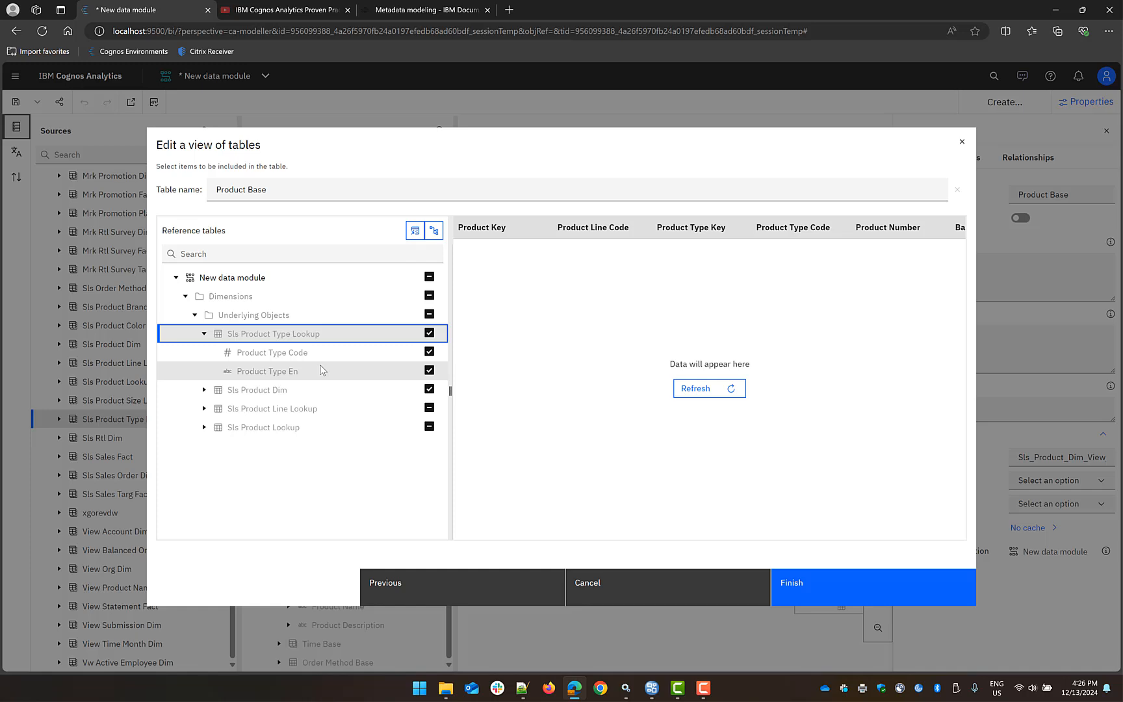
{"action": "left_click", "coordinate": [429, 353]}
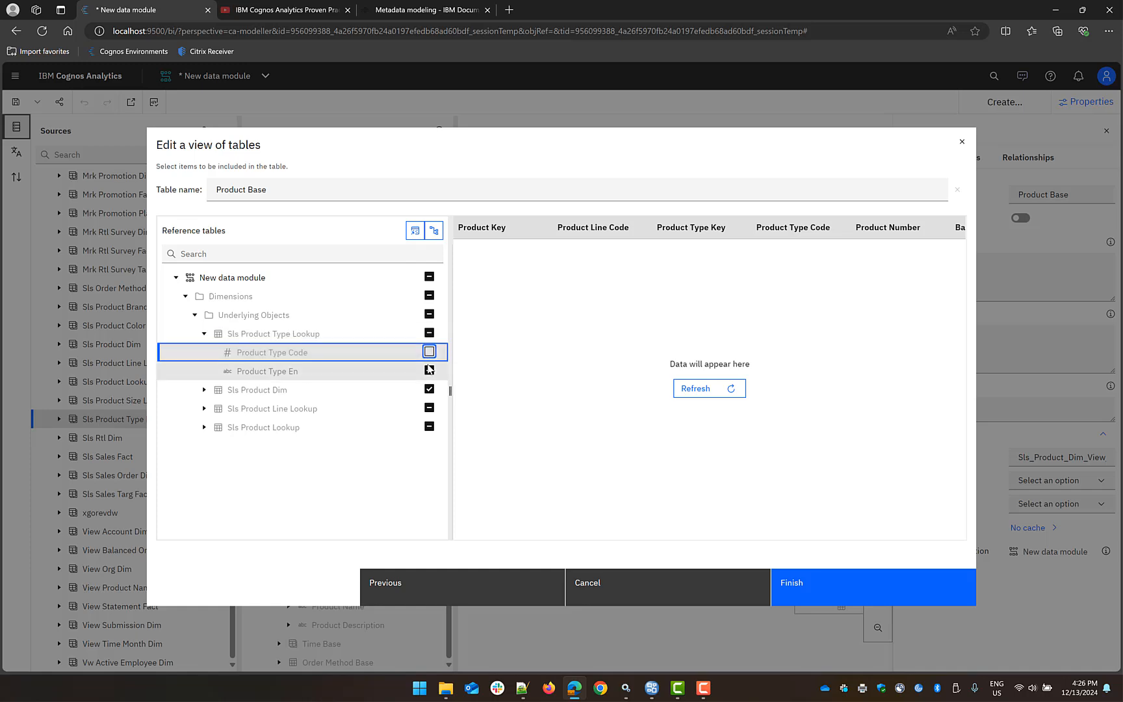
{"action": "left_click", "coordinate": [817, 587]}
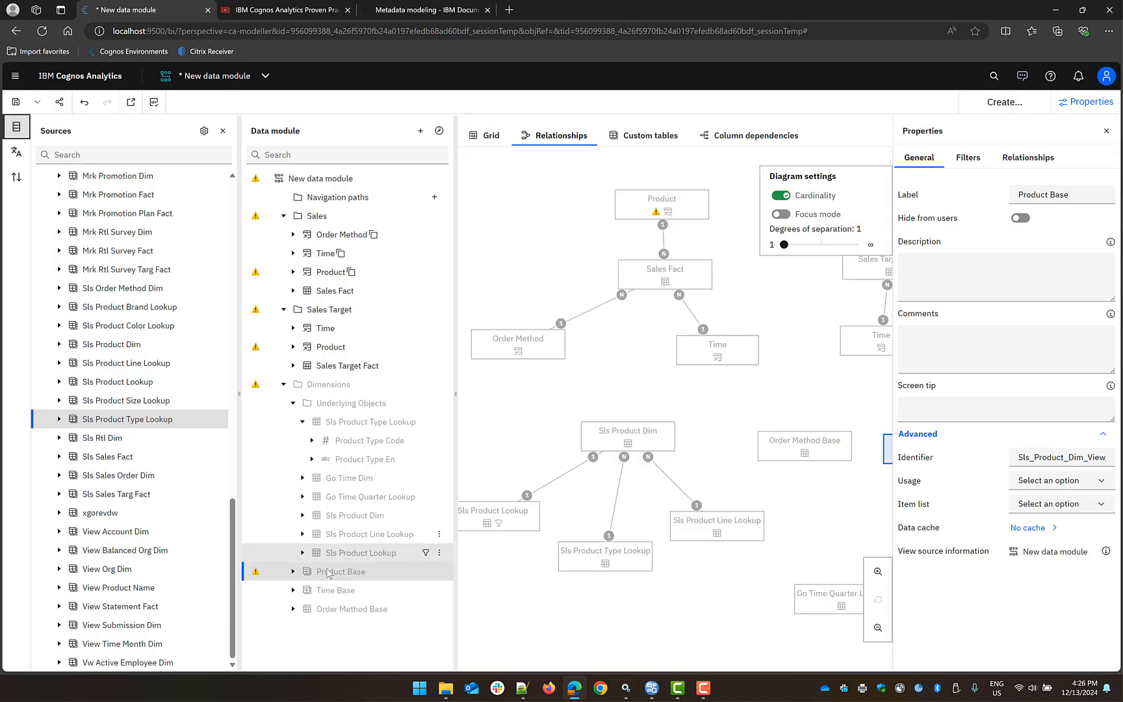
Add Product Type En to the Product Type Key group in the column dependencies of Product Base.
{"action": "left_click", "coordinate": [292, 572]}
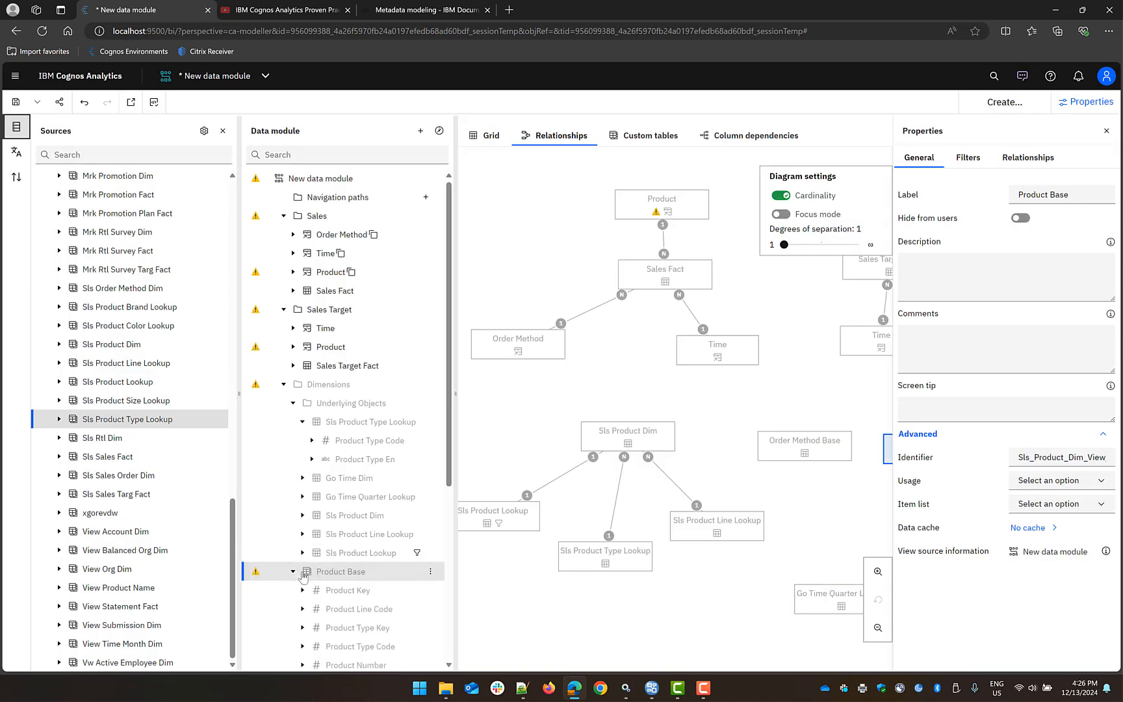
{"action": "scroll", "coordinate": [300, 574], "scroll_direction": "down", "scroll_amount": 3}
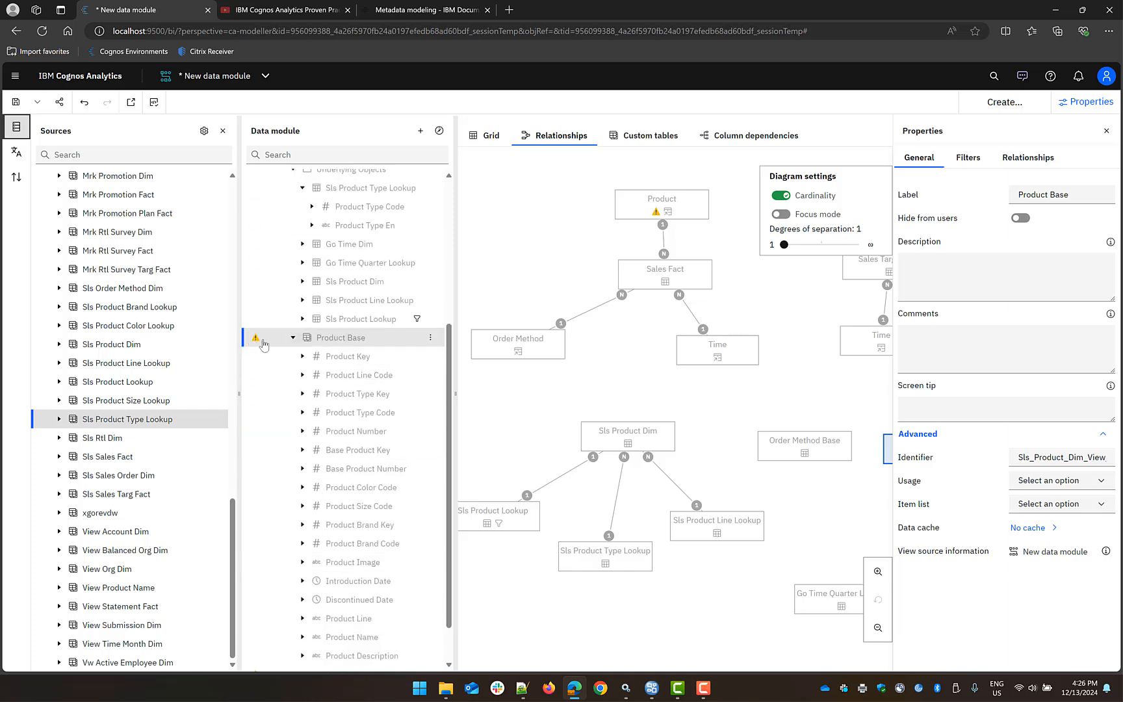
{"action": "scroll", "coordinate": [371, 403], "scroll_direction": "down", "scroll_amount": 1}
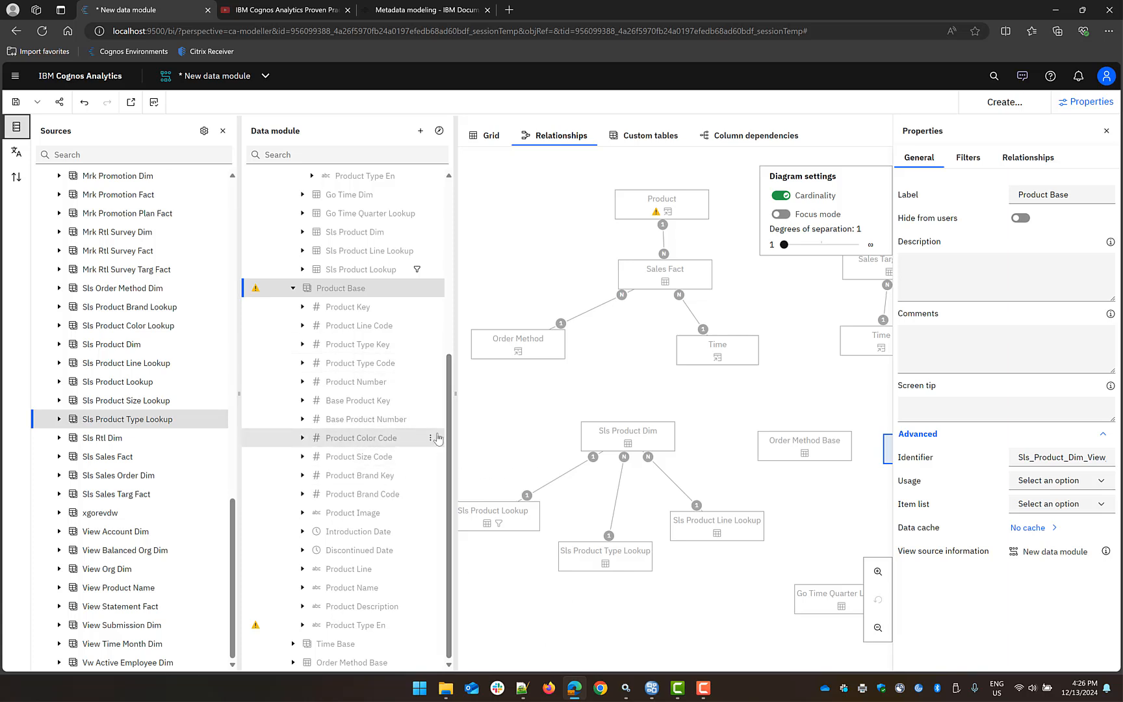
{"action": "left_click", "coordinate": [741, 141]}
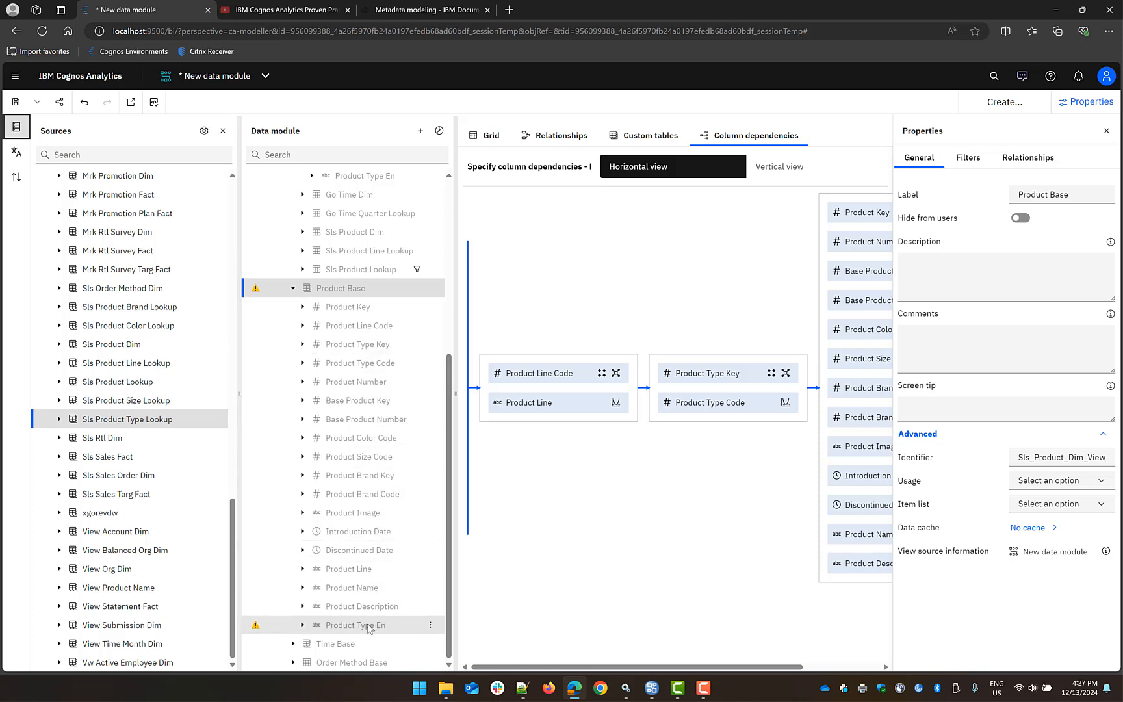
{"action": "left_click_drag", "start_coordinate": [354, 632], "coordinate": [677, 419]}
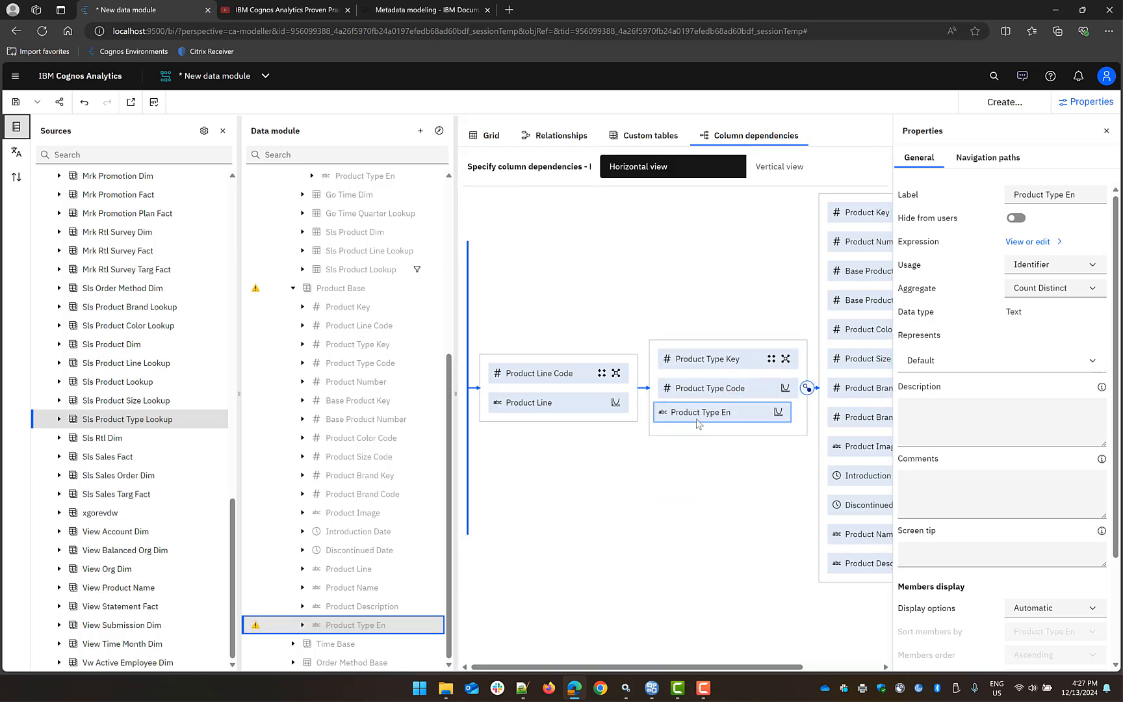
Relabel the Product Type En column of Product Base as Product Type.
{"action": "left_click", "coordinate": [1085, 197]}
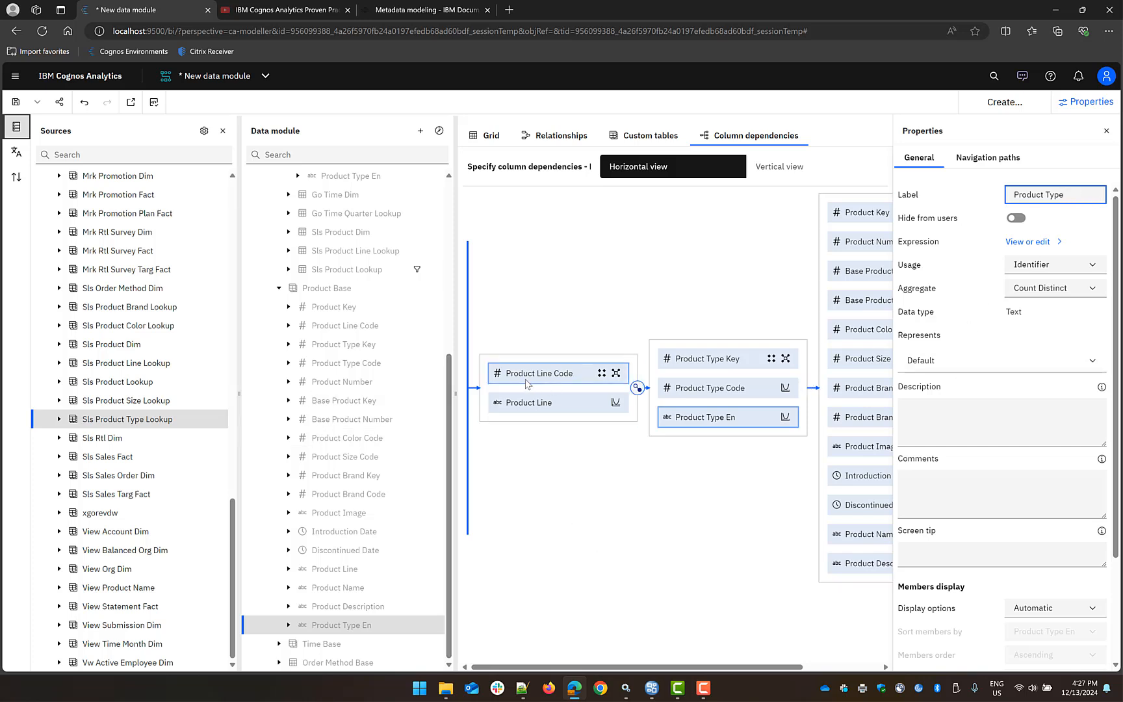
{"action": "scroll", "coordinate": [390, 390], "scroll_direction": "up", "scroll_amount": 1}
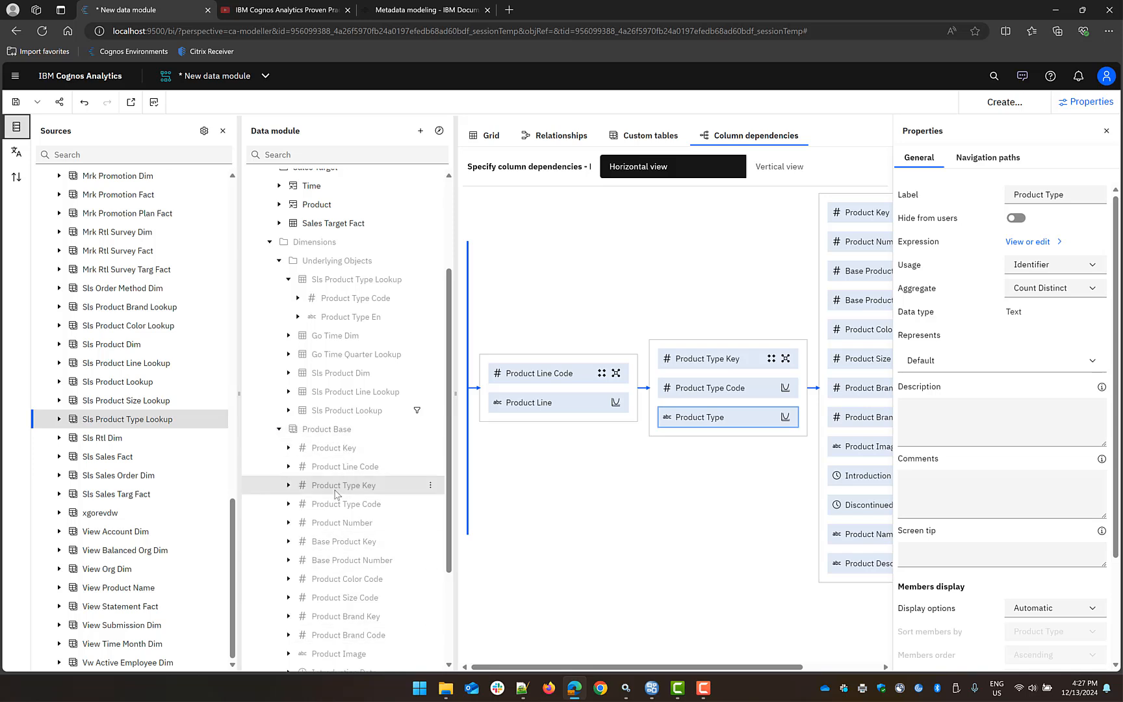
{"action": "scroll", "coordinate": [350, 471], "scroll_direction": "down", "scroll_amount": 2}
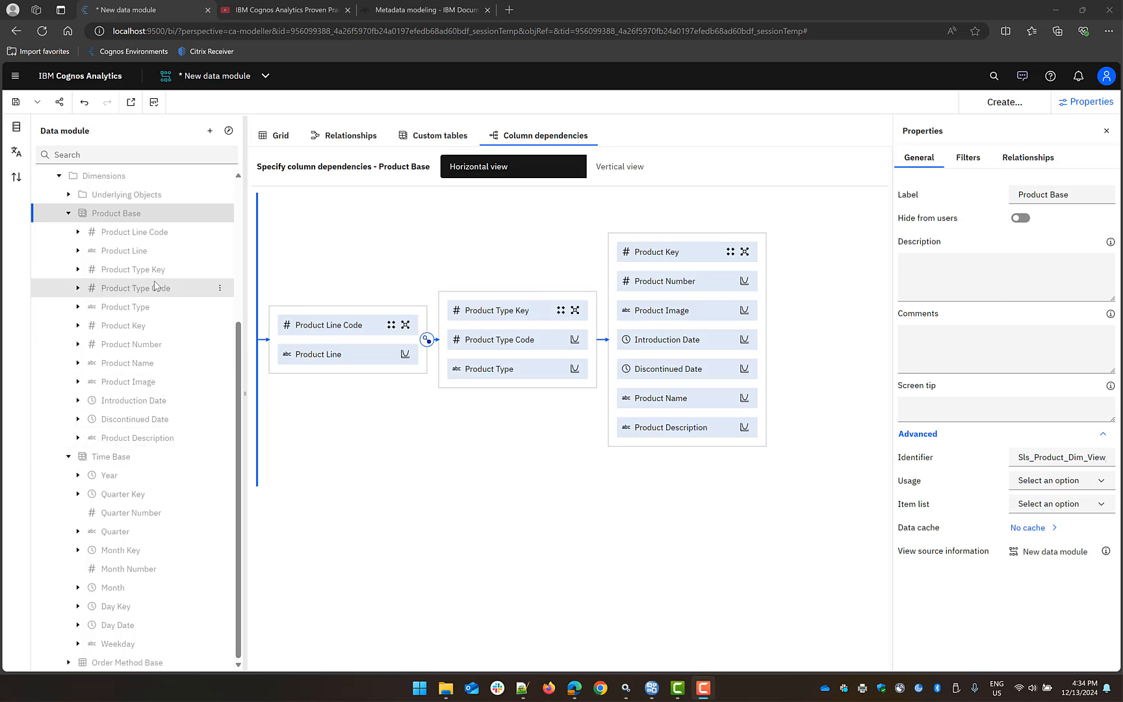
Add Year, Quarter Key, Month Key and Day Key as separate groups in the column dependencies of Time Base.
{"action": "left_click", "coordinate": [117, 462]}
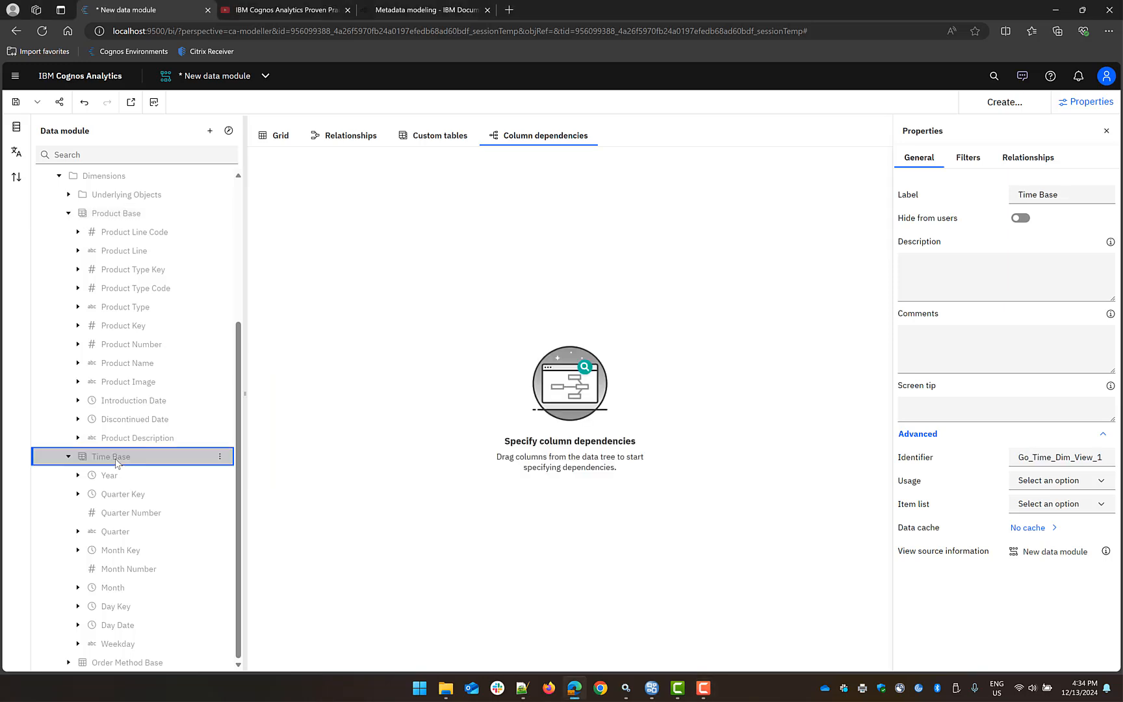
{"action": "left_click_drag", "start_coordinate": [110, 478], "coordinate": [344, 290]}
{"action": "left_click_drag", "start_coordinate": [214, 496], "coordinate": [311, 465]}
{"action": "left_click", "coordinate": [153, 550]}
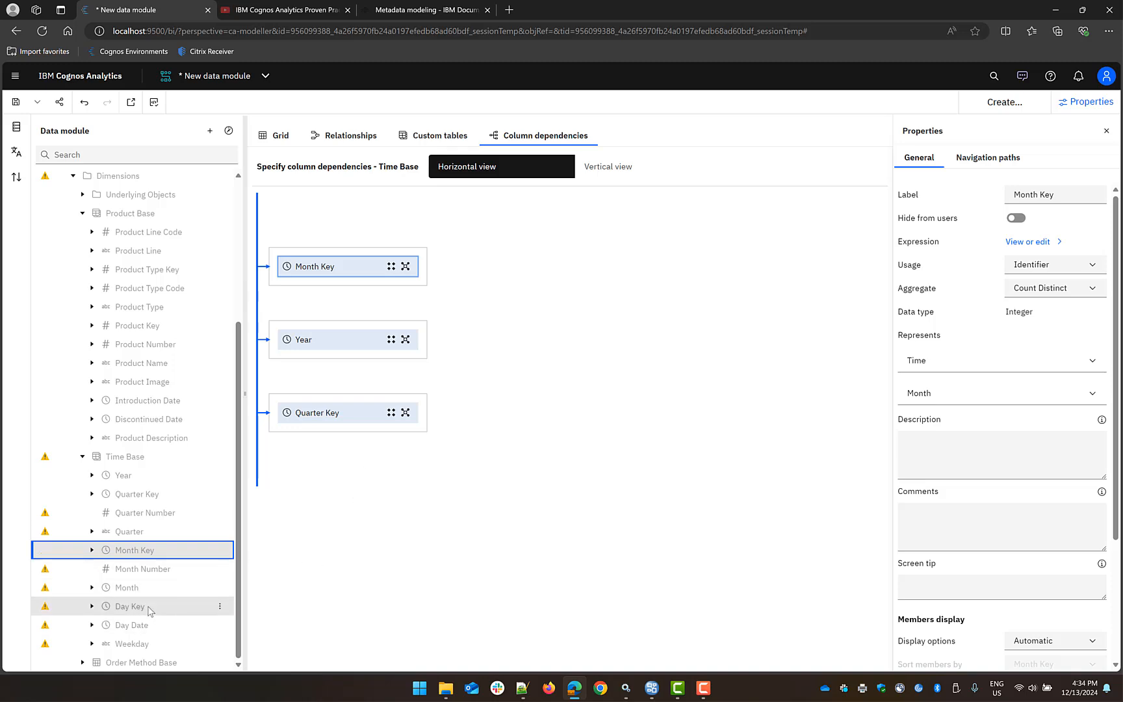
{"action": "left_click_drag", "start_coordinate": [150, 606], "coordinate": [351, 515]}
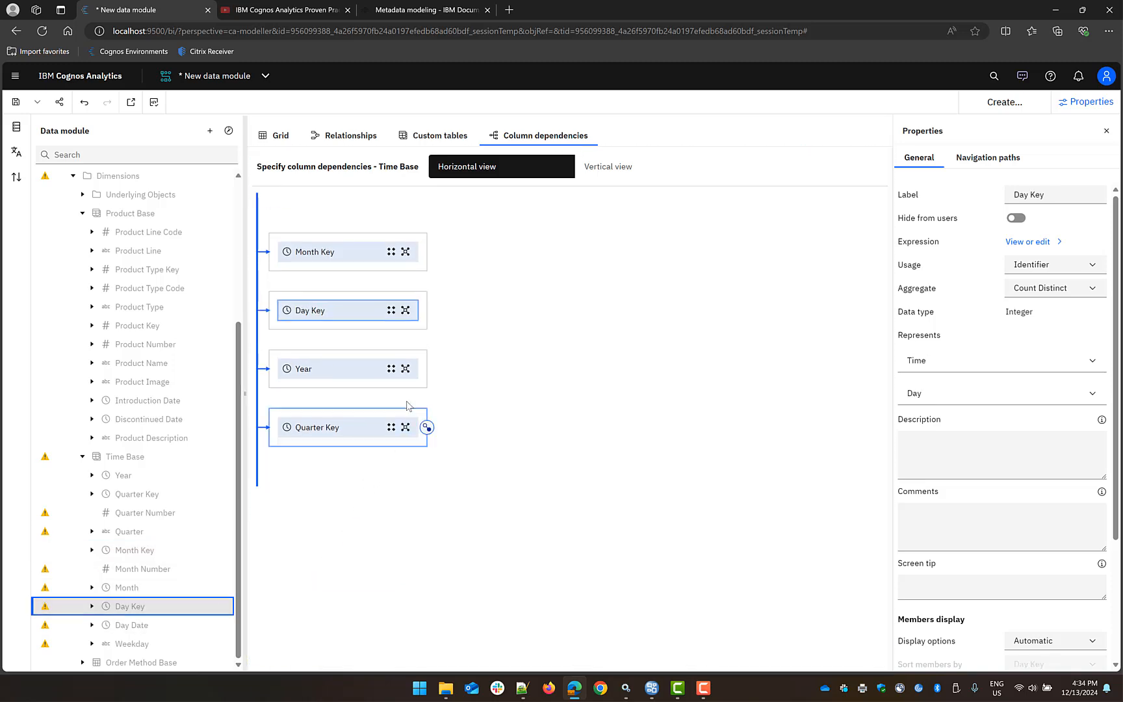
Link the Time Base groups in the order Year, Quarter Key, Month Key, Day Key.
{"action": "left_click_drag", "start_coordinate": [427, 370], "coordinate": [311, 434]}
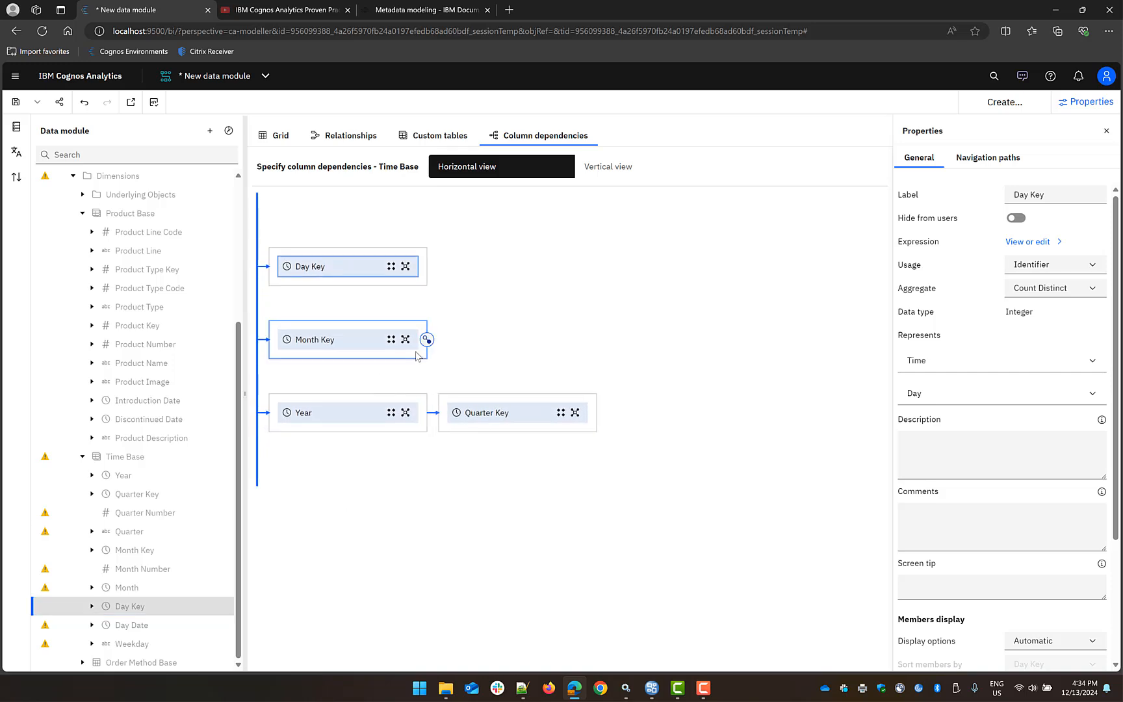
{"action": "left_click_drag", "start_coordinate": [597, 413], "coordinate": [353, 349]}
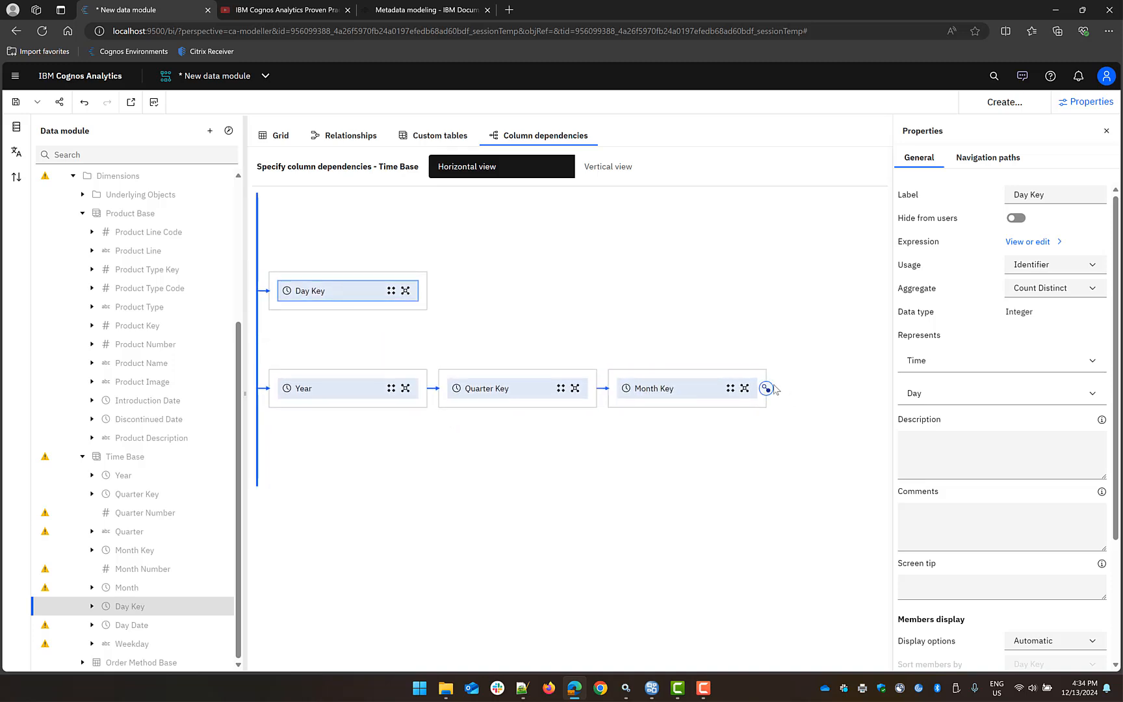
{"action": "left_click_drag", "start_coordinate": [767, 388], "coordinate": [378, 300]}
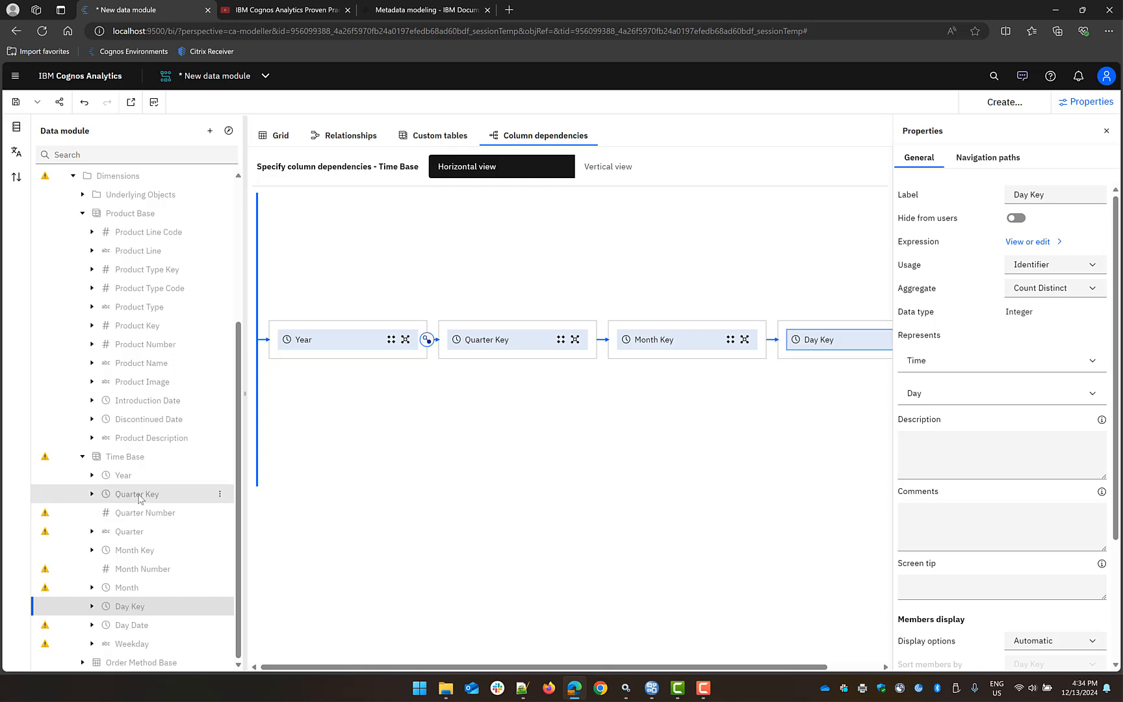
Add Quarter Number and Quarter to the Quarter Key group, and Month Number and Month to the Month Key group.
{"action": "left_click", "coordinate": [147, 513]}
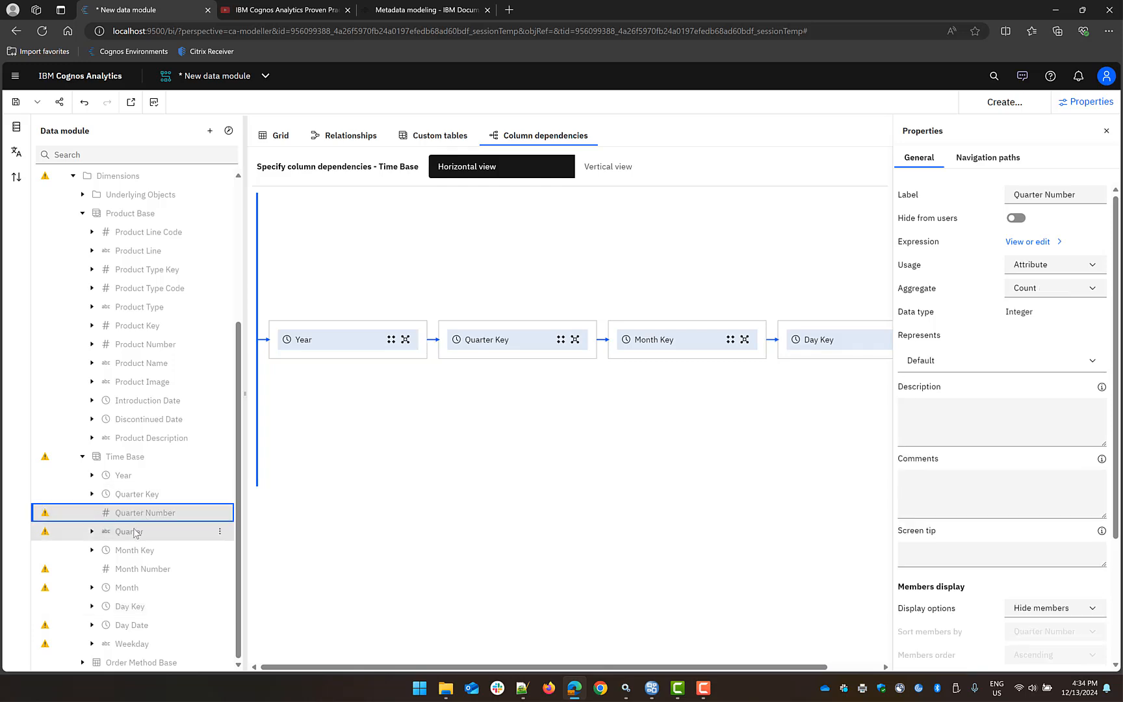
{"action": "left_click", "coordinate": [135, 533], "text": "ctrl"}
{"action": "left_click_drag", "start_coordinate": [135, 533], "coordinate": [466, 357]}
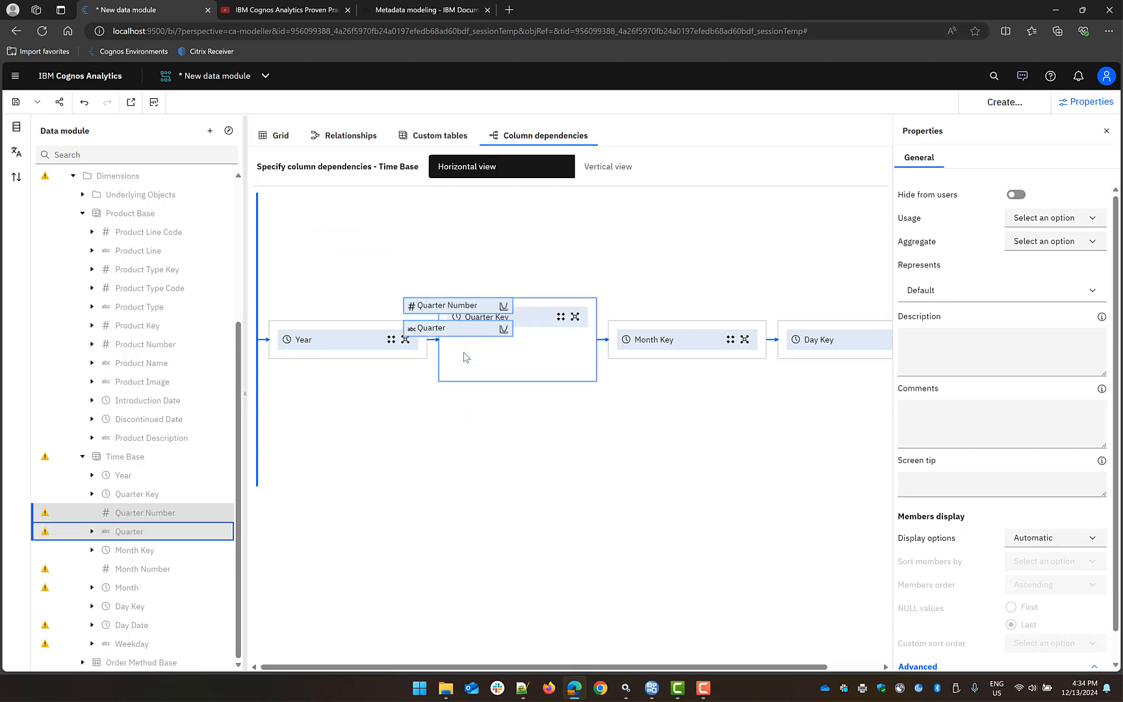
{"action": "left_click", "coordinate": [140, 569]}
{"action": "left_click", "coordinate": [135, 588], "text": "ctrl"}
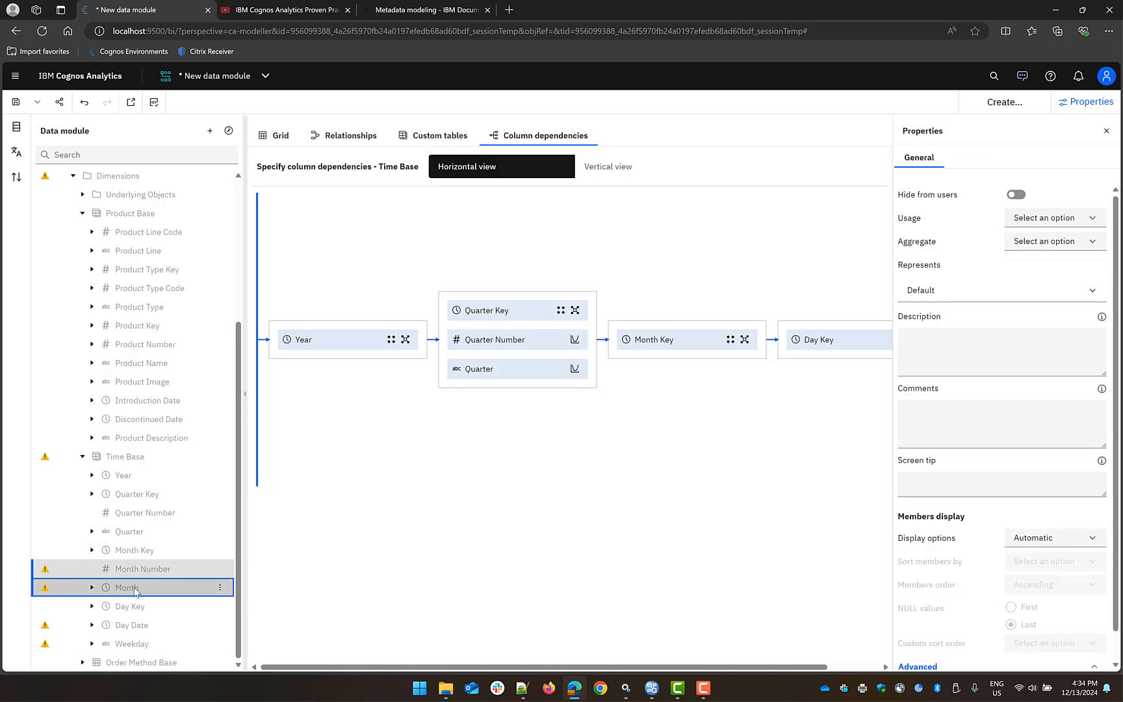
{"action": "left_click_drag", "start_coordinate": [578, 495], "coordinate": [652, 359]}
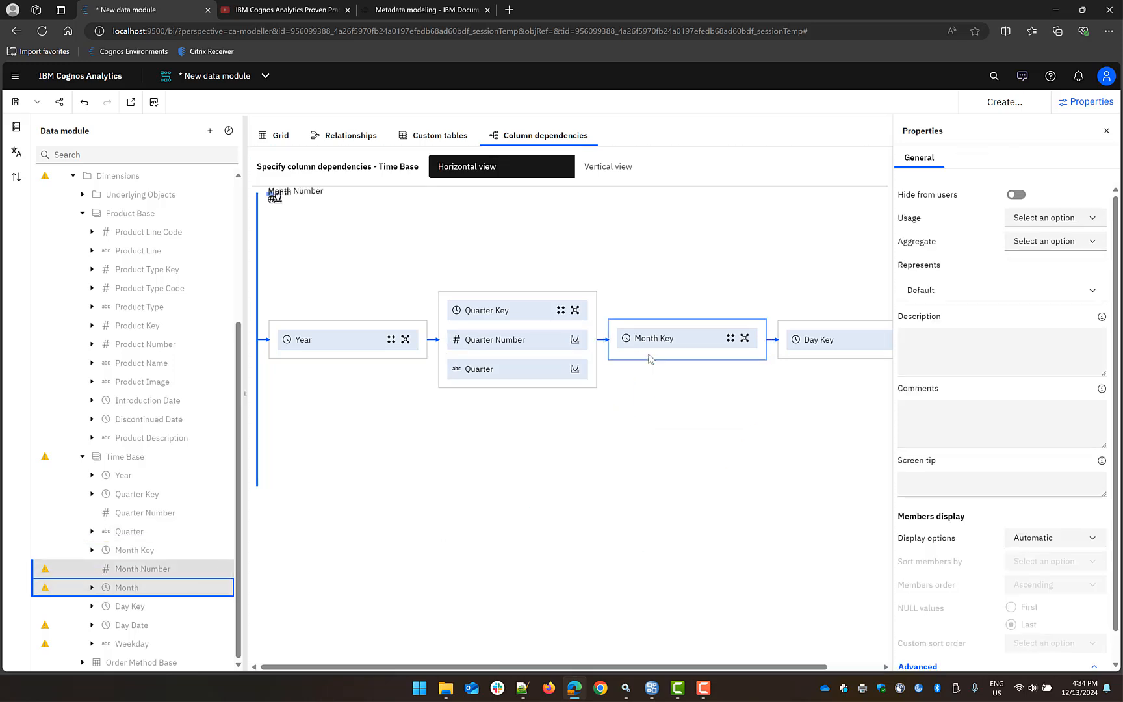
{"action": "left_click", "coordinate": [134, 608]}
{"action": "left_click", "coordinate": [137, 626], "text": "ctrl"}
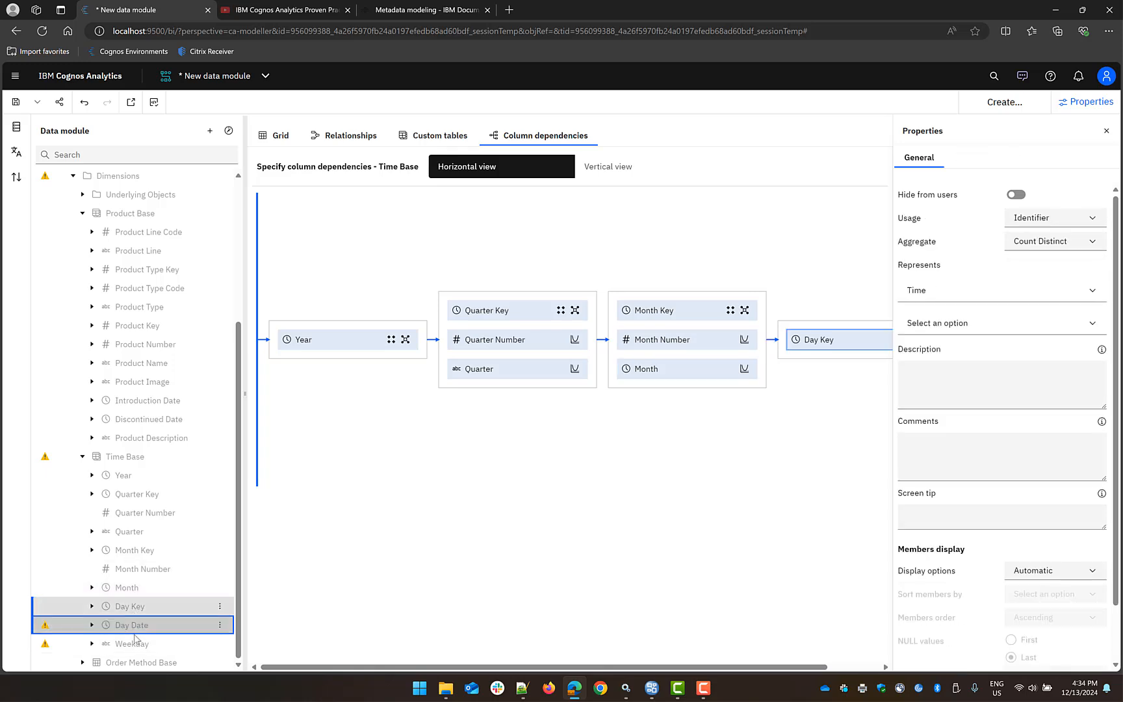
{"action": "left_click", "coordinate": [134, 638], "text": "ctrl"}
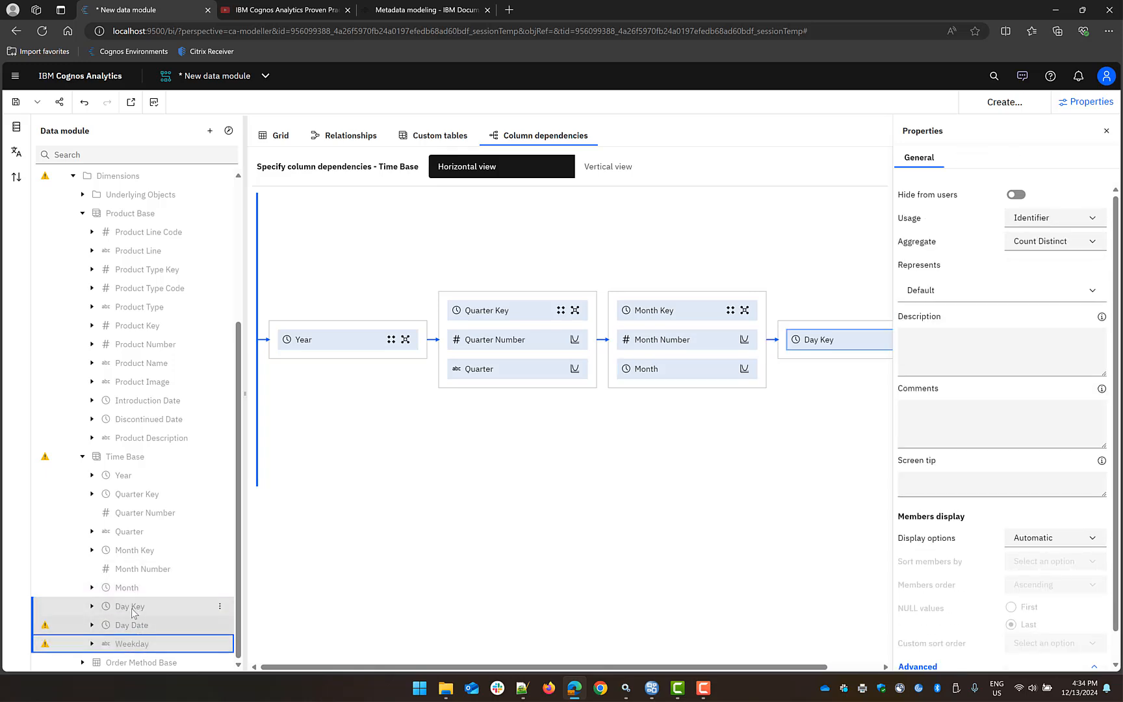
{"action": "left_click", "coordinate": [132, 611]}
{"action": "left_click", "coordinate": [132, 611]}
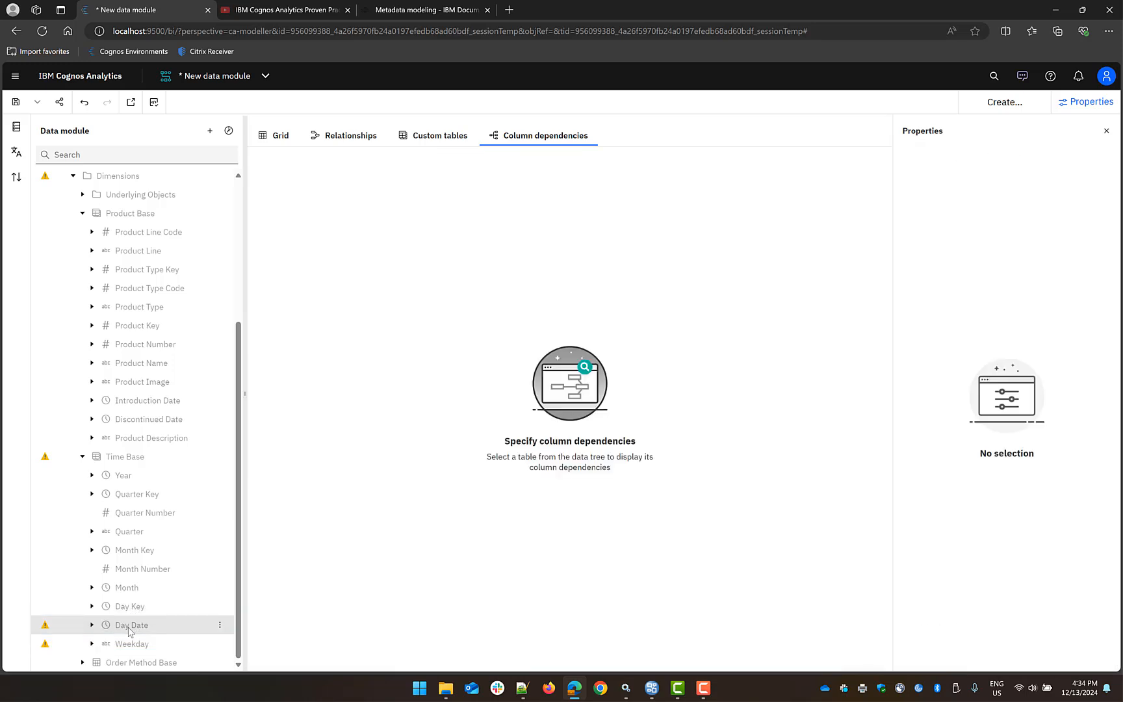
Add Day Date and Weekday to the Day Key group of the Time Base column dependencies.
{"action": "left_click", "coordinate": [130, 626]}
{"action": "left_click", "coordinate": [130, 644], "text": "ctrl"}
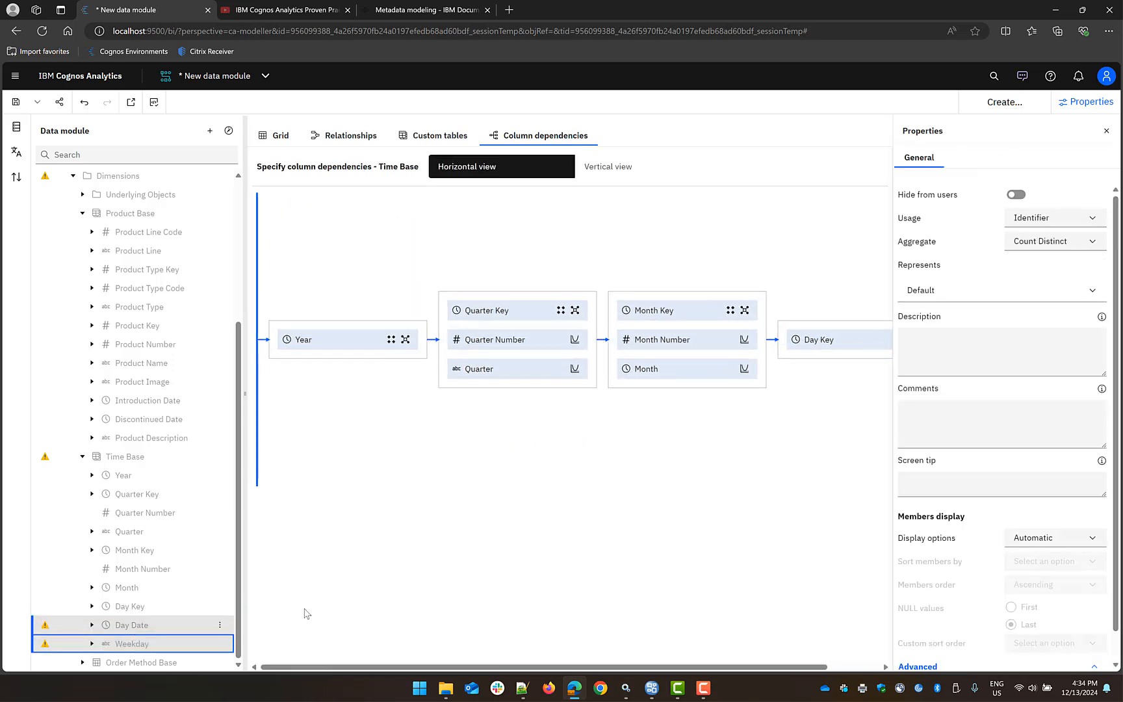
{"action": "left_click_drag", "start_coordinate": [307, 614], "coordinate": [839, 360]}
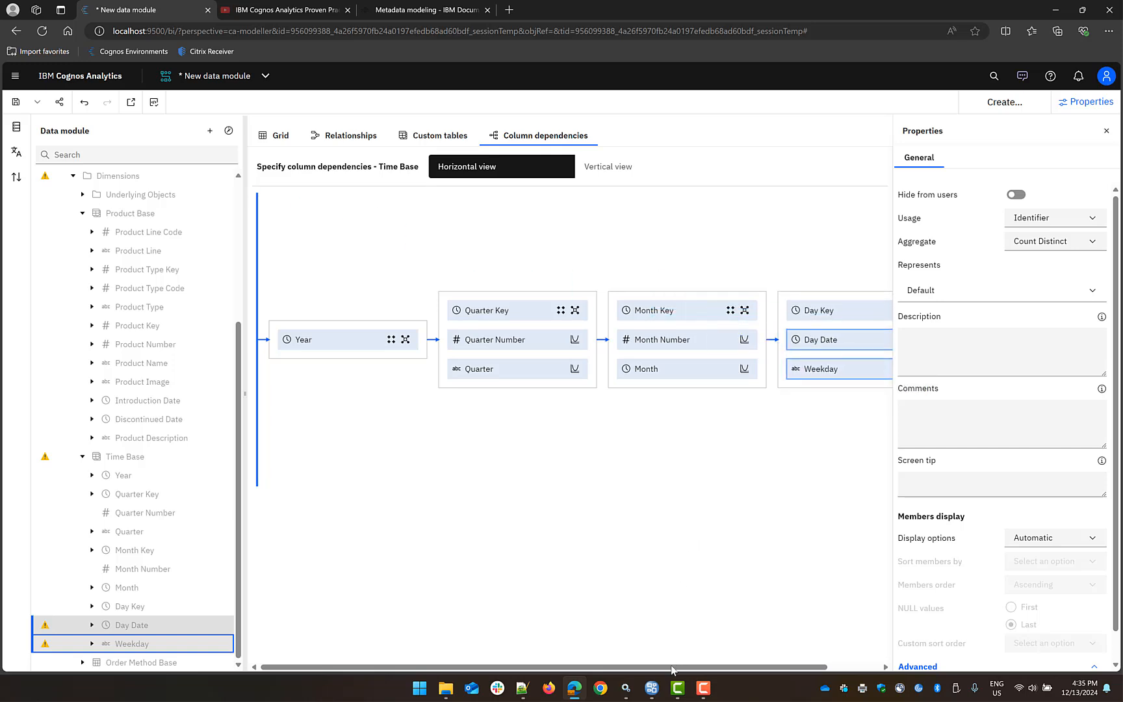
{"action": "left_click_drag", "start_coordinate": [673, 670], "coordinate": [725, 670]}
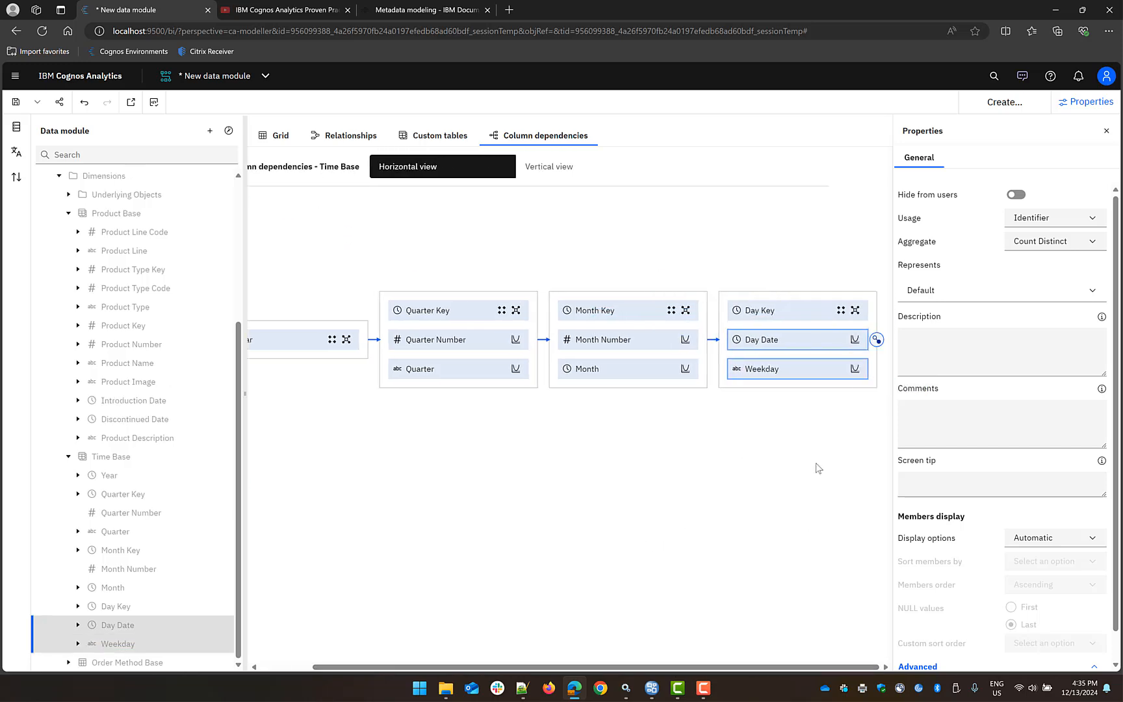
Set Day Key to Unique and Independent in the Time Base column dependencies.
{"action": "left_click", "coordinate": [841, 311]}
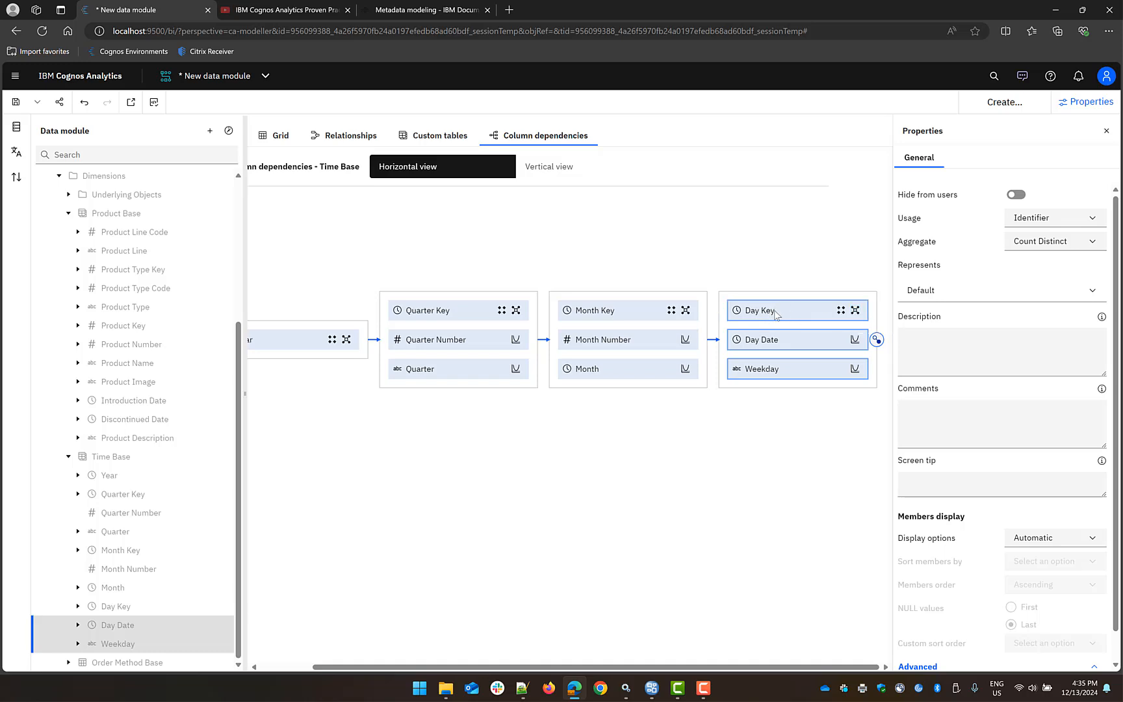
{"action": "left_click", "coordinate": [841, 310]}
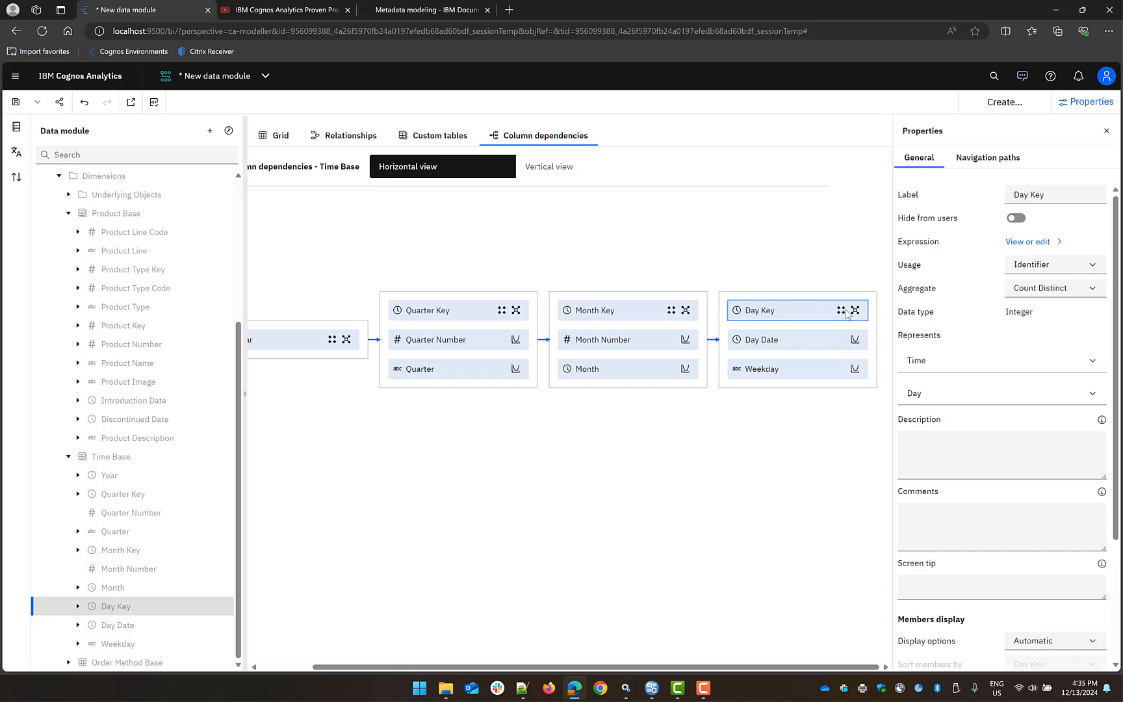
{"action": "left_click", "coordinate": [841, 310]}
{"action": "left_click", "coordinate": [850, 323]}
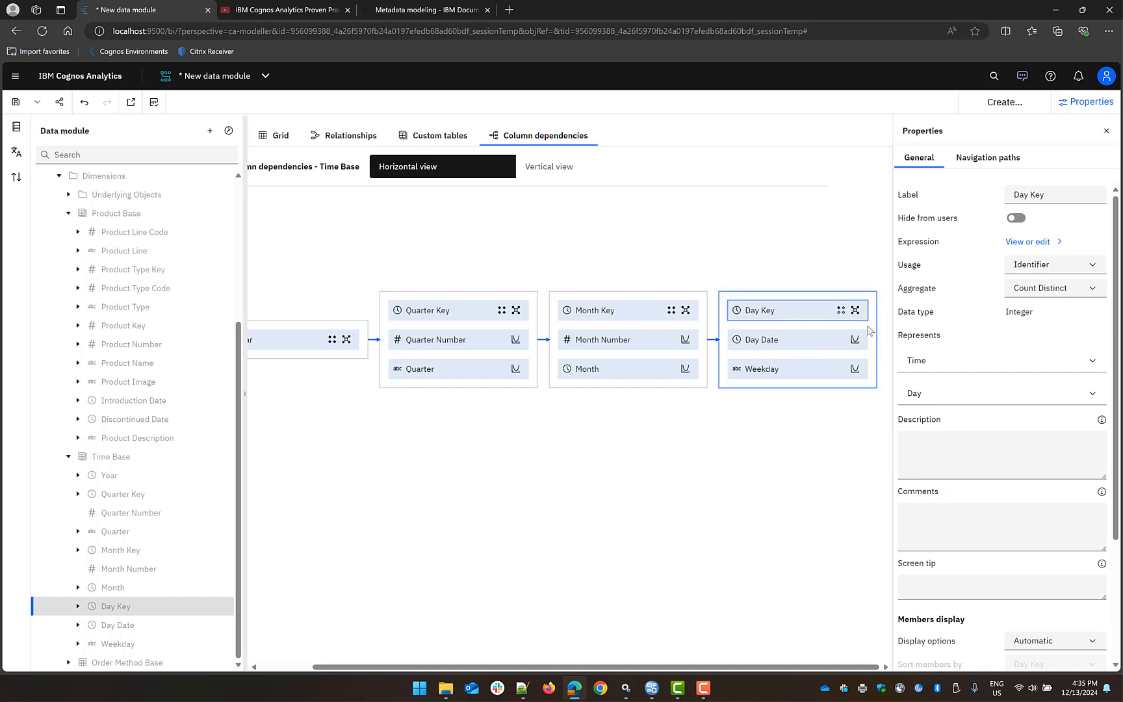
{"action": "left_click", "coordinate": [856, 312]}
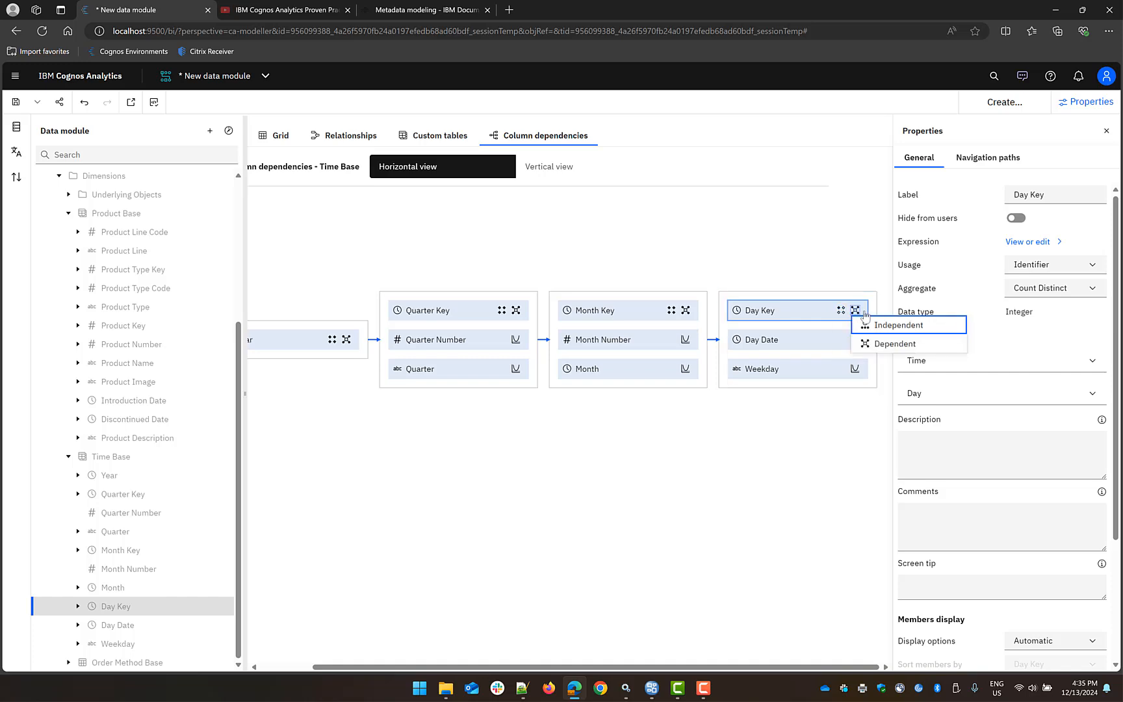
{"action": "left_click", "coordinate": [895, 327]}
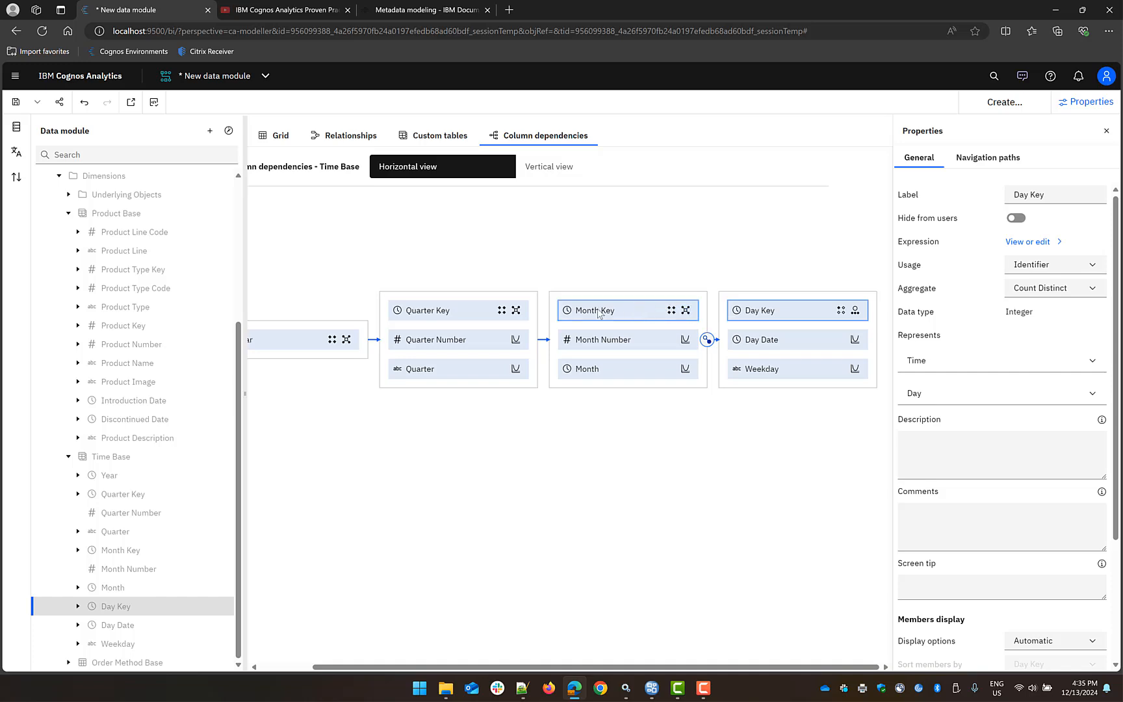
Check the Time Base data in the grid, and specify Month Key as Repeating and Dependent and Quarter Key as Dependent.
{"action": "left_click", "coordinate": [275, 139]}
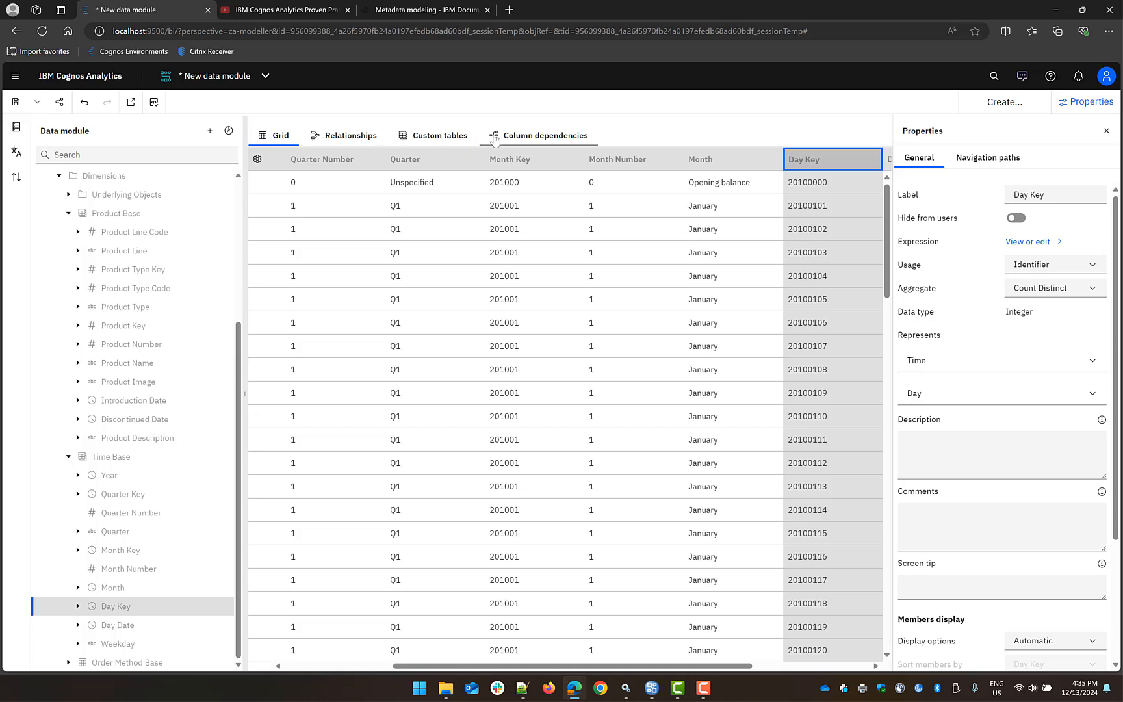
{"action": "left_click", "coordinate": [514, 142]}
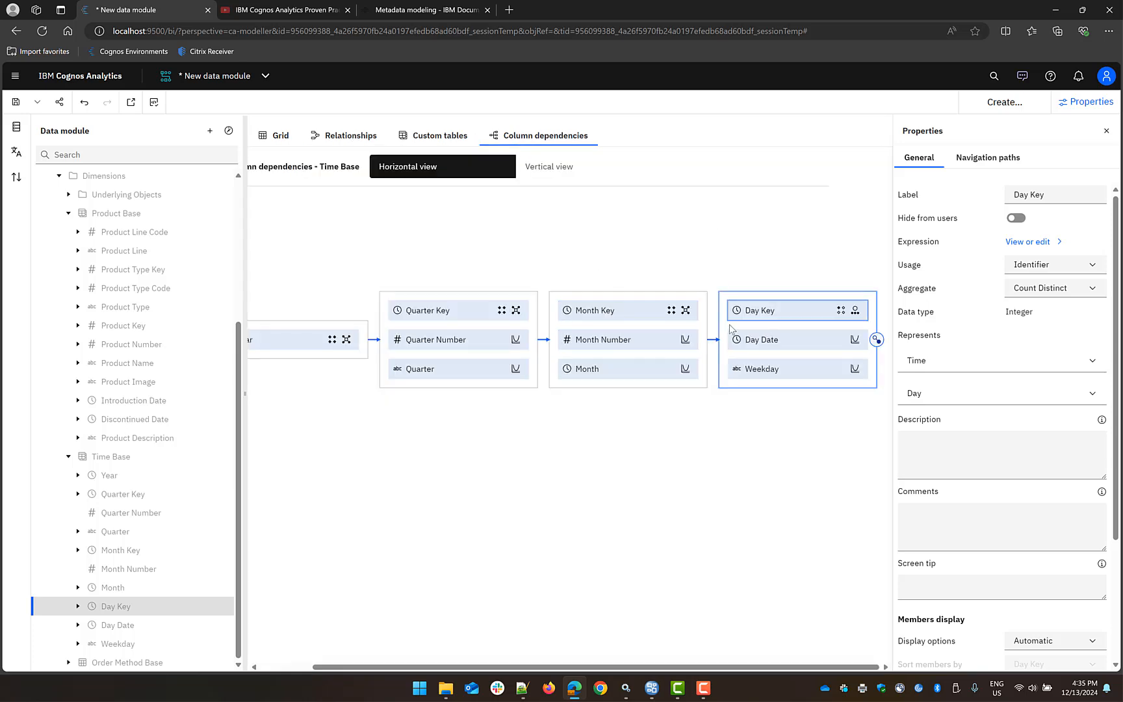
{"action": "left_click", "coordinate": [671, 312]}
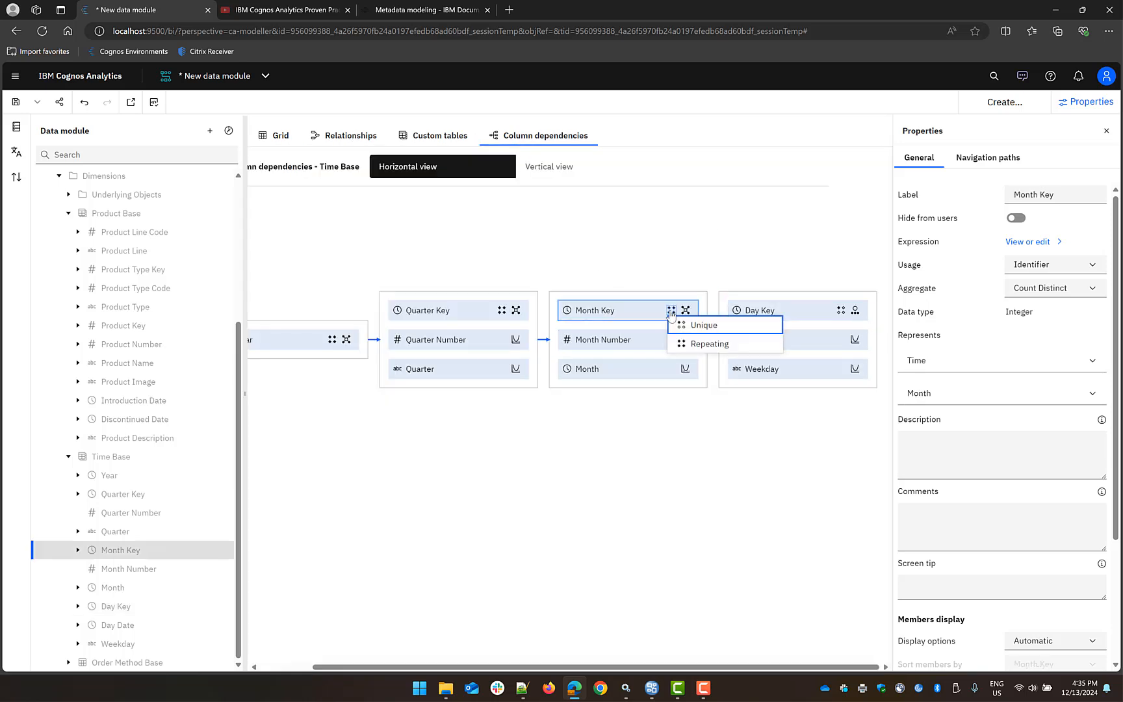
{"action": "left_click", "coordinate": [704, 350]}
{"action": "left_click", "coordinate": [686, 310]}
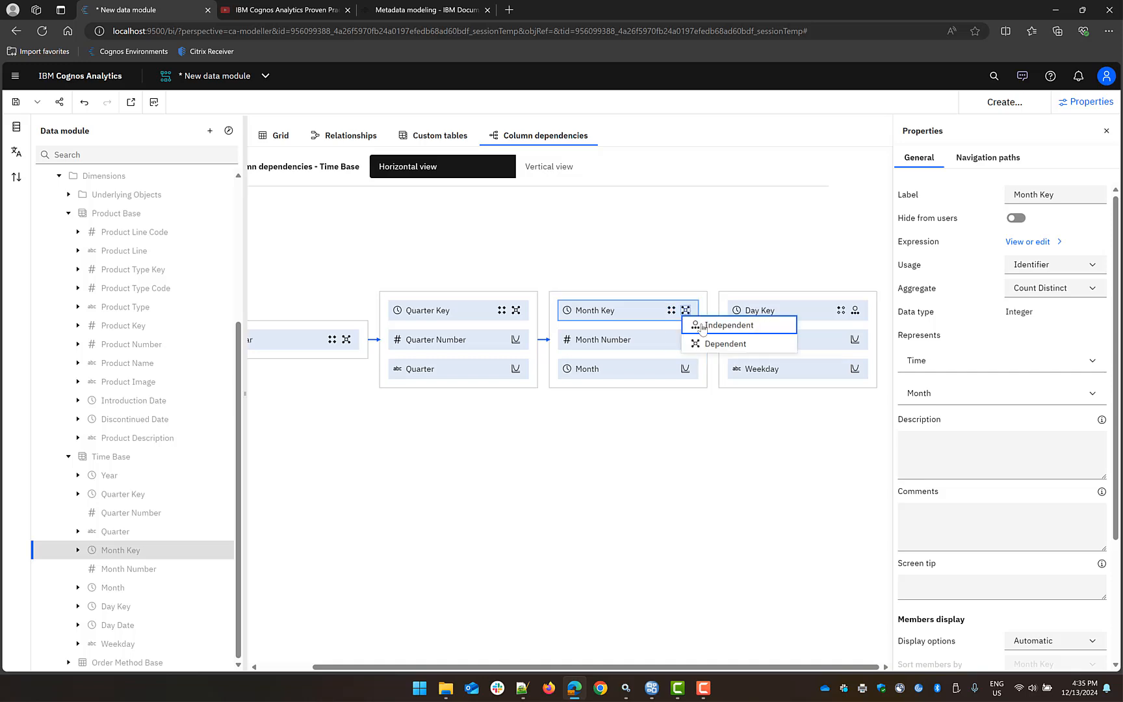
{"action": "left_click", "coordinate": [716, 350]}
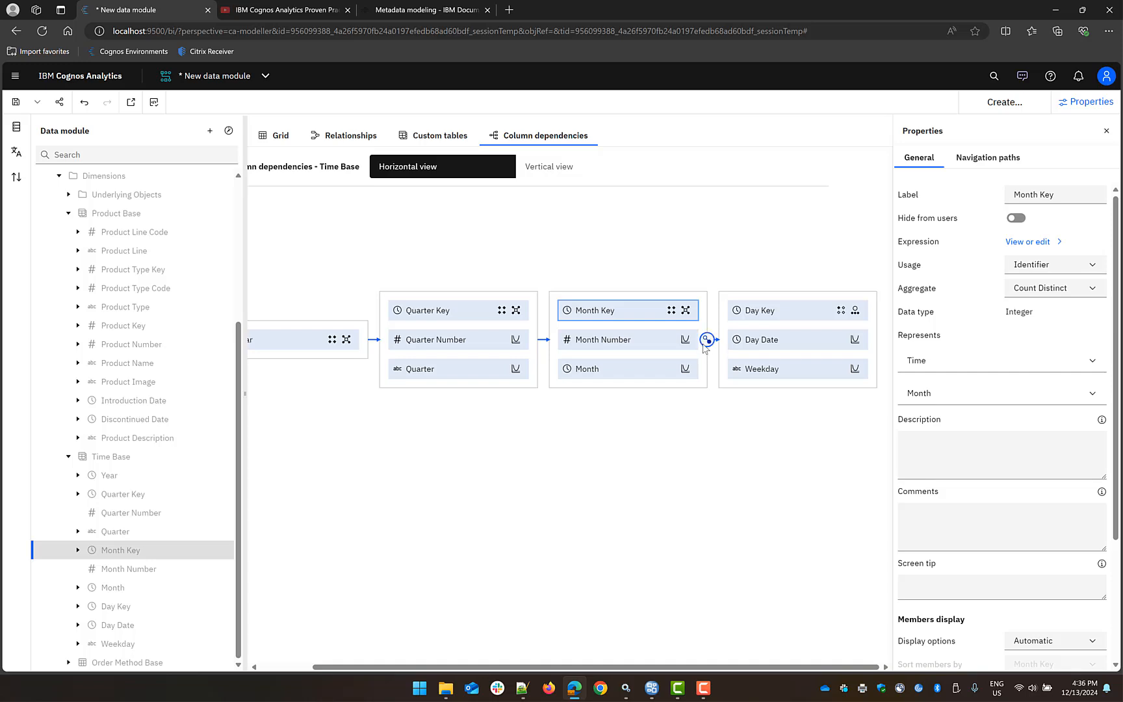
{"action": "left_click", "coordinate": [515, 311]}
{"action": "left_click", "coordinate": [552, 349]}
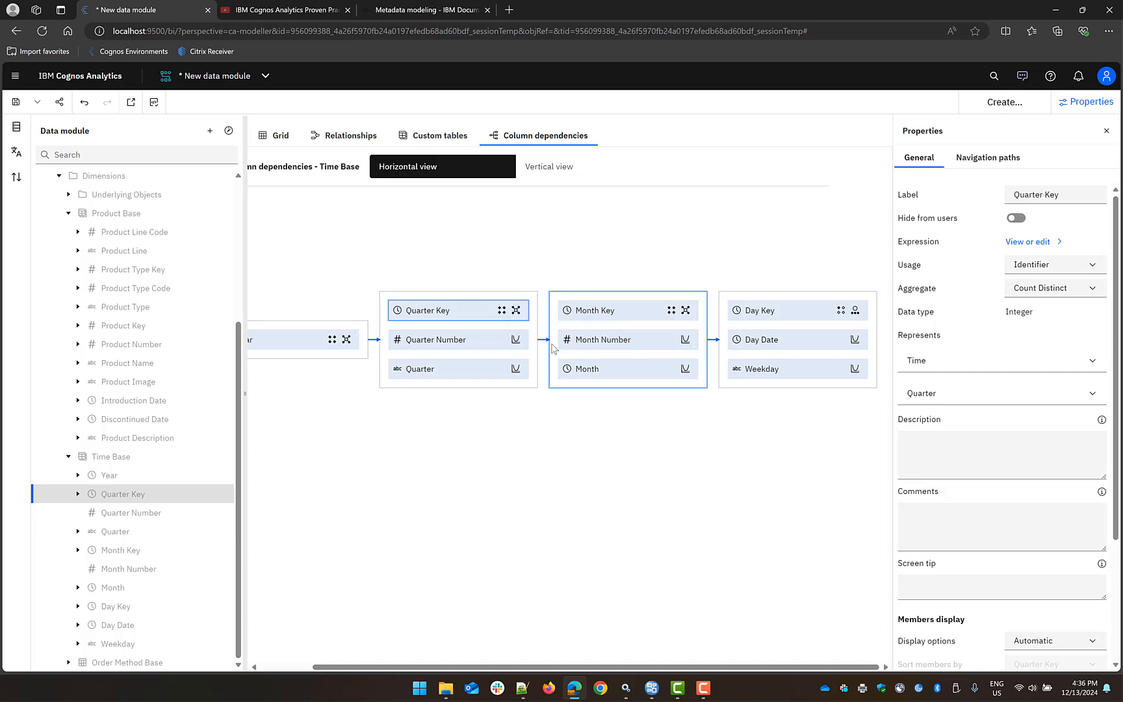
Set Quarter Key, Month Key and Year to Independent in the Time Base column dependencies, and check the data in the grid.
{"action": "left_click", "coordinate": [515, 312]}
{"action": "left_click", "coordinate": [539, 326]}
{"action": "left_click", "coordinate": [685, 310]}
{"action": "left_click", "coordinate": [705, 323]}
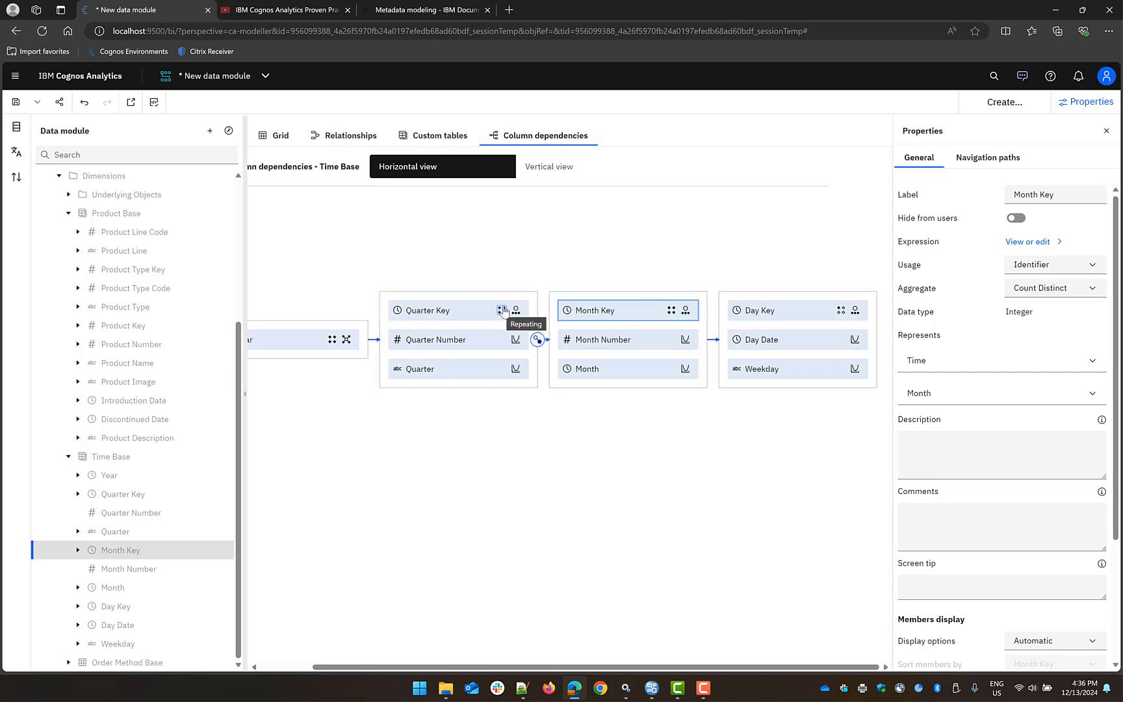
{"action": "left_click", "coordinate": [405, 342]}
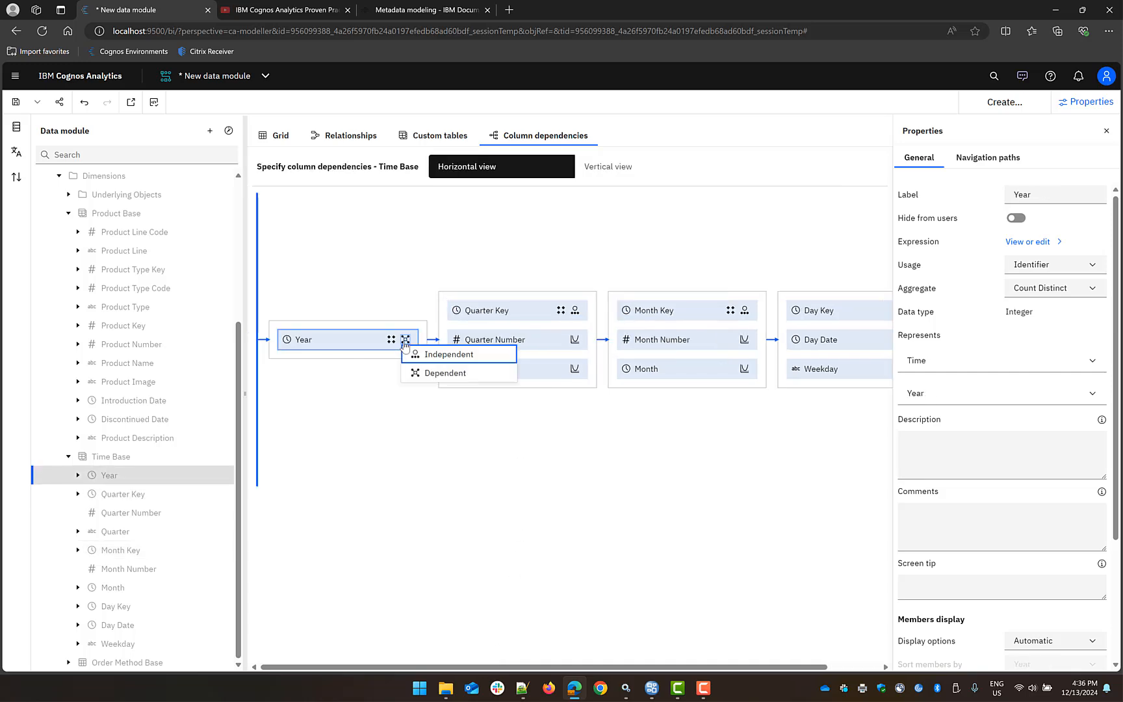
{"action": "left_click", "coordinate": [440, 360]}
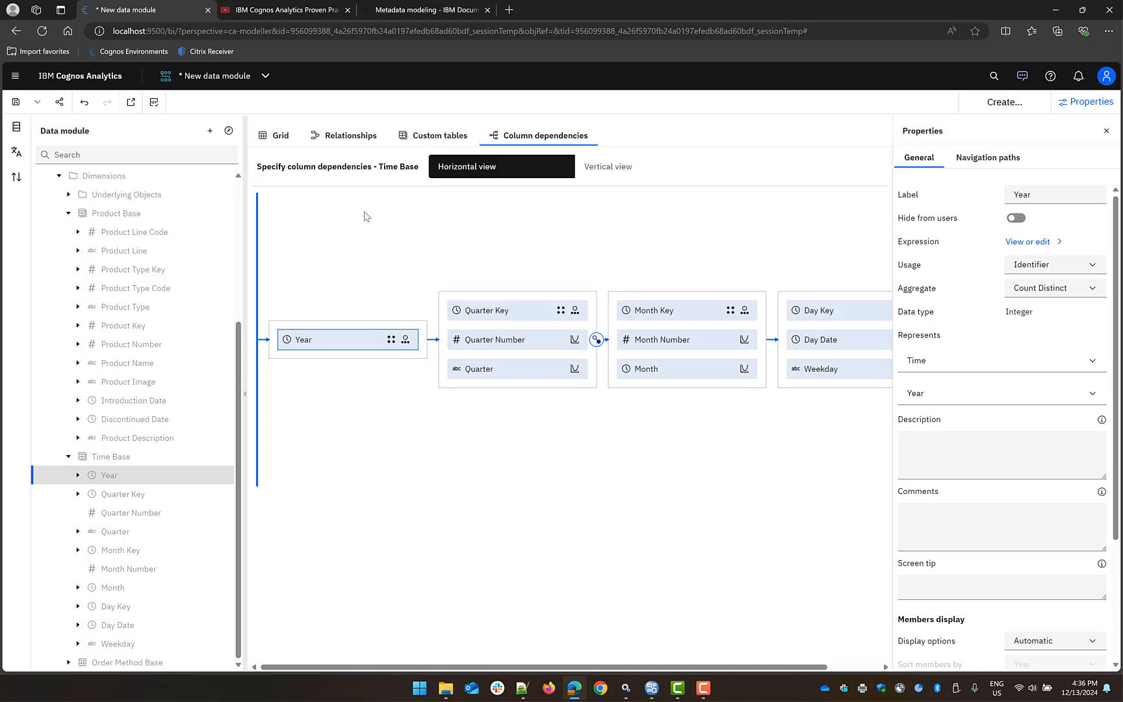
{"action": "left_click", "coordinate": [274, 138]}
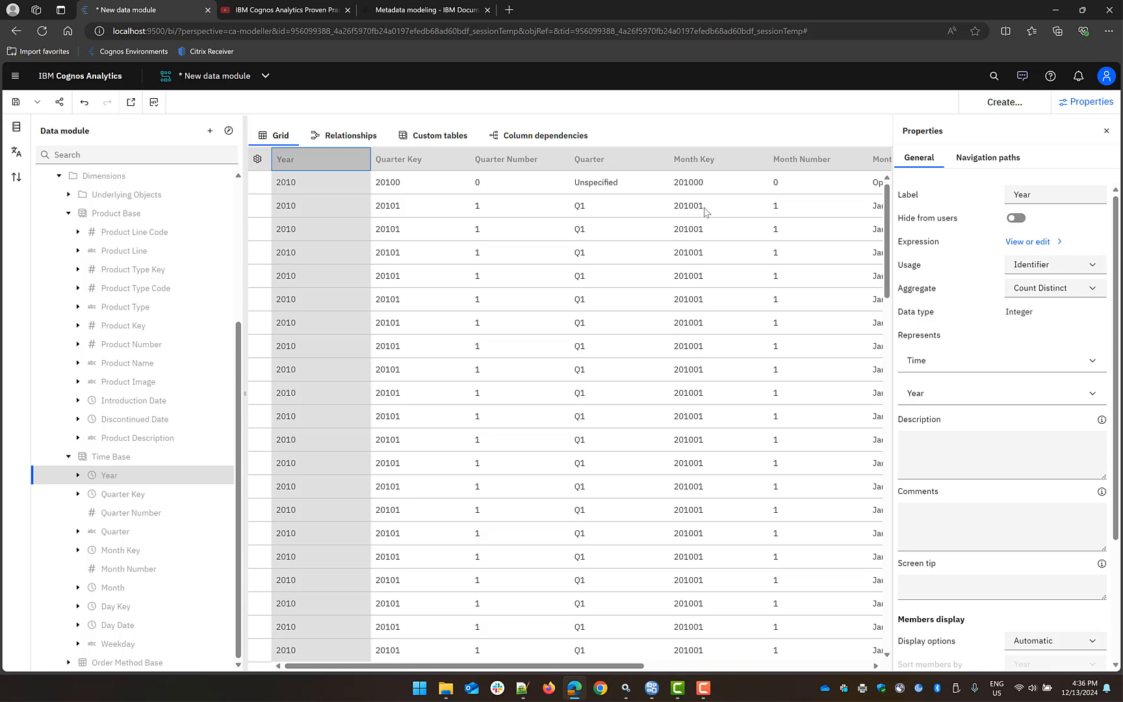
Set Product Key, Product Type Key and Product Line Code to Independent in the Product Base column dependencies.
{"action": "left_click", "coordinate": [129, 217]}
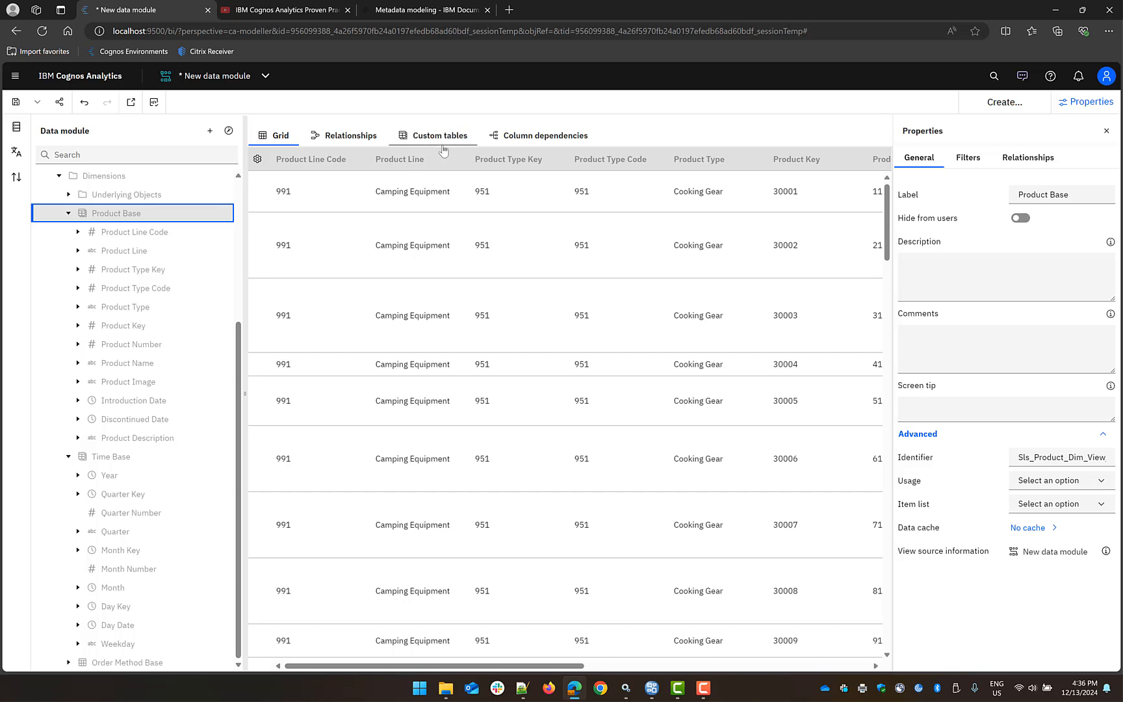
{"action": "left_click", "coordinate": [524, 138]}
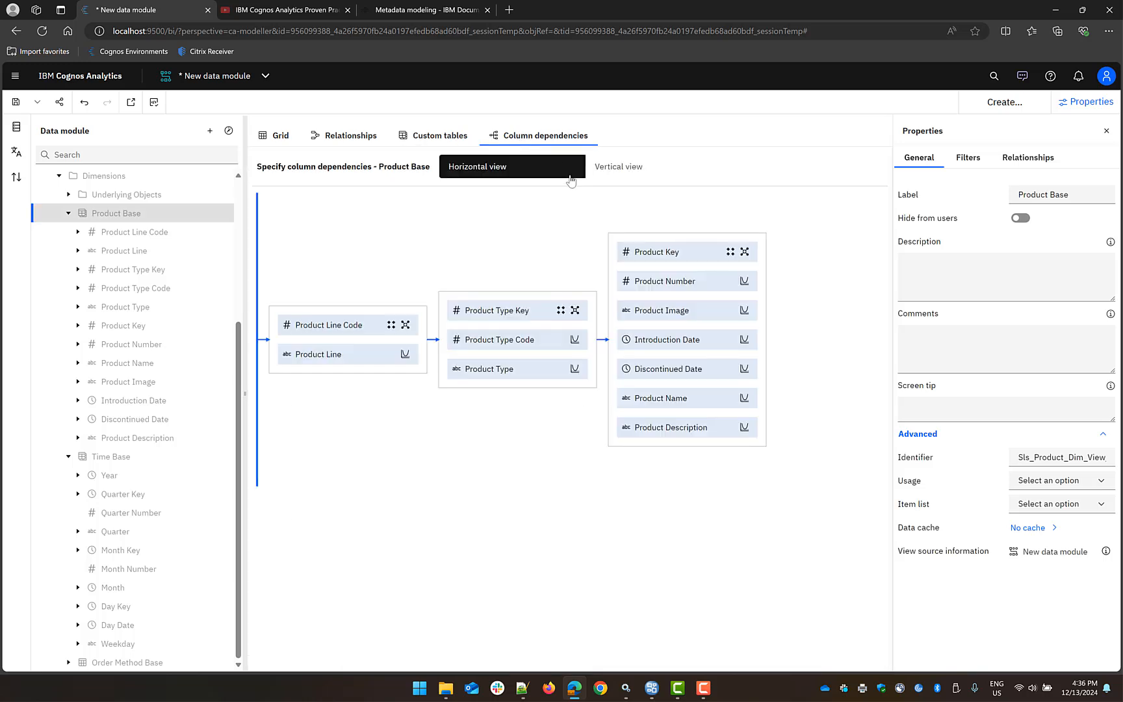
{"action": "left_click", "coordinate": [731, 252]}
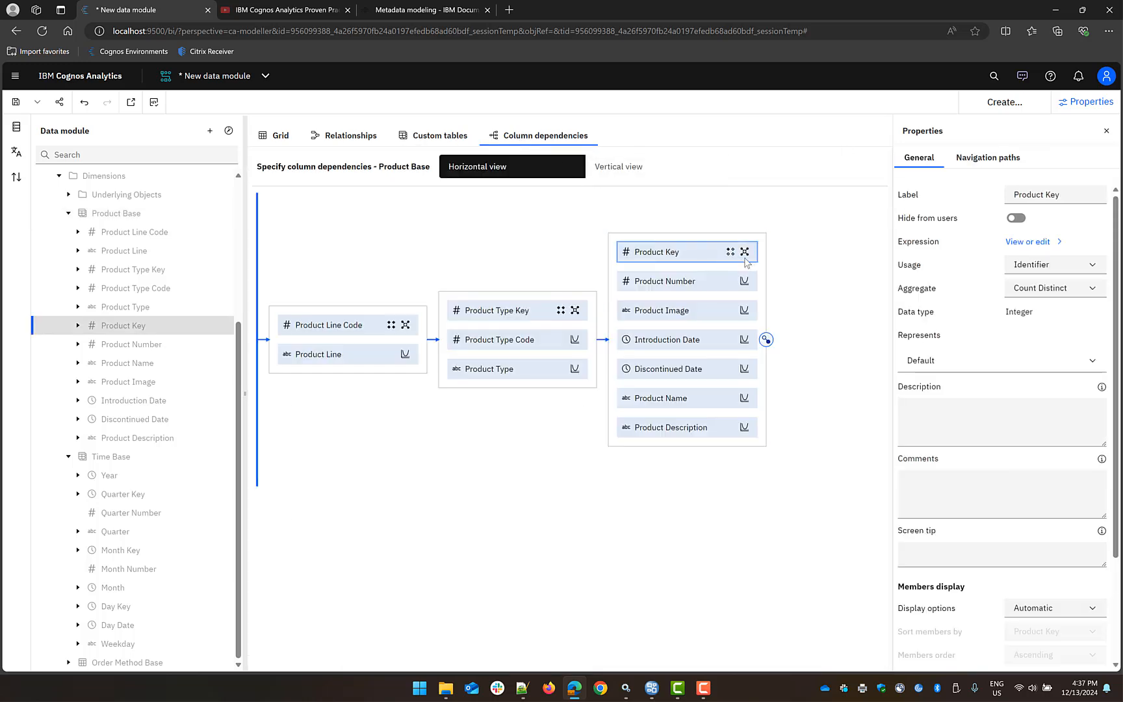
{"action": "left_click", "coordinate": [744, 252]}
{"action": "left_click", "coordinate": [780, 268]}
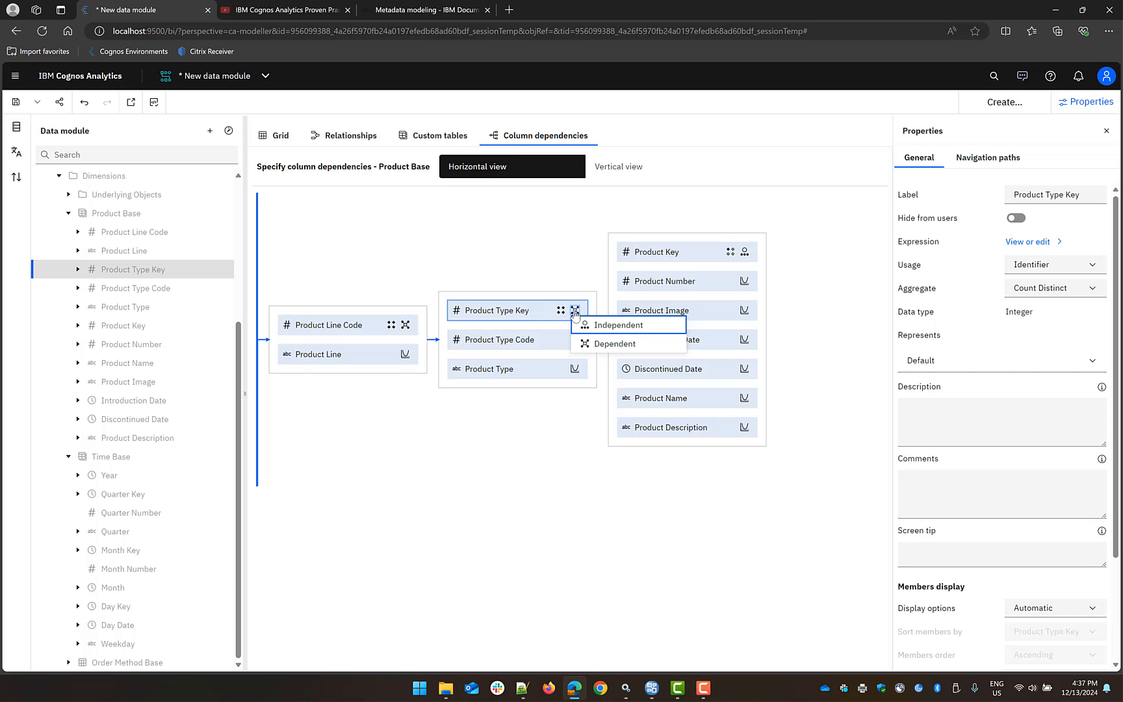
{"action": "left_click", "coordinate": [609, 327]}
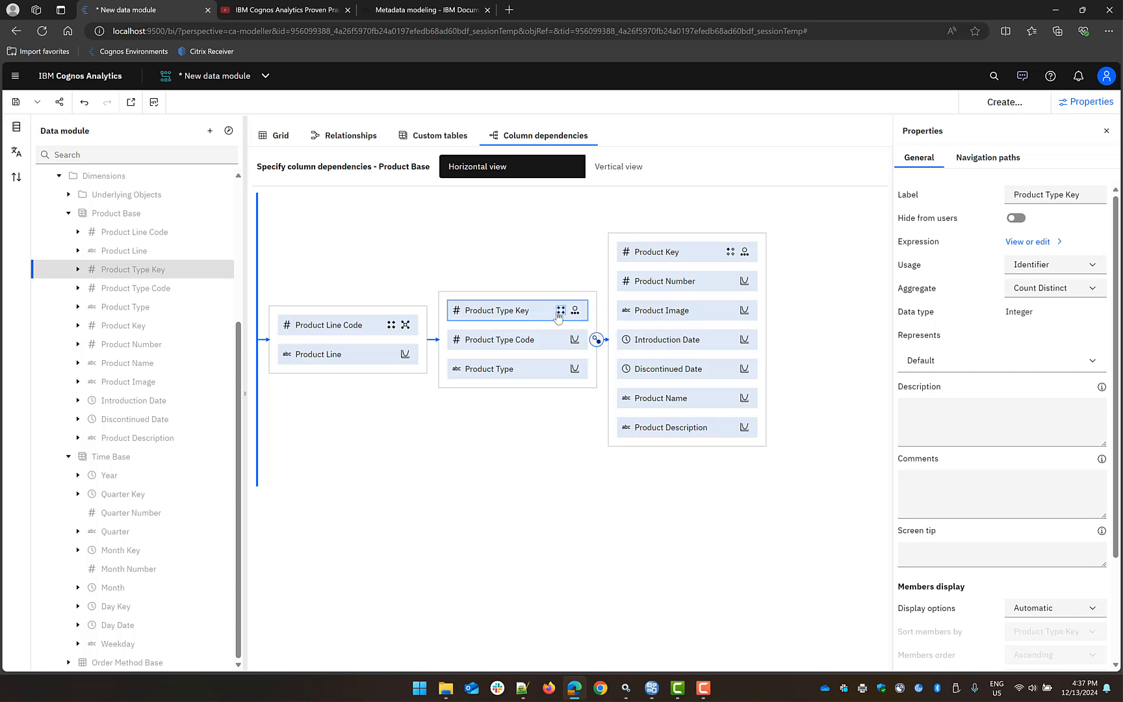
{"action": "left_click", "coordinate": [406, 327]}
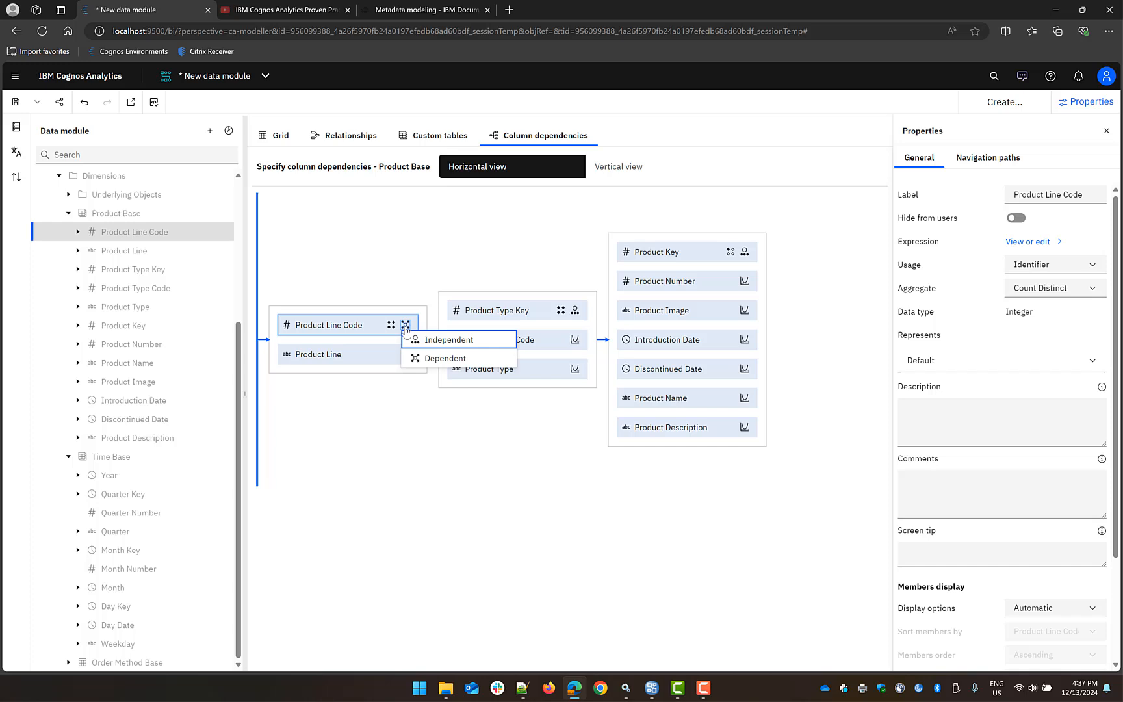
{"action": "left_click", "coordinate": [447, 341]}
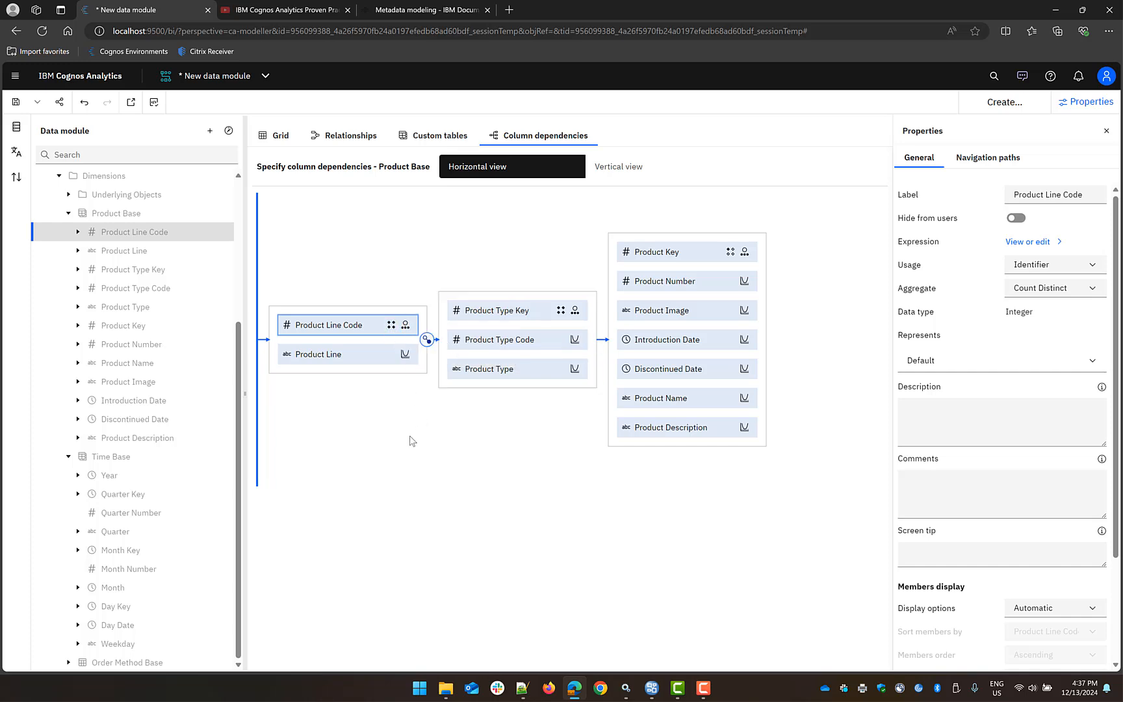
Set the aggregation of Product Type Code, Product Type and Product Line to Group by in the Product Base column dependencies.
{"action": "left_click", "coordinate": [744, 281]}
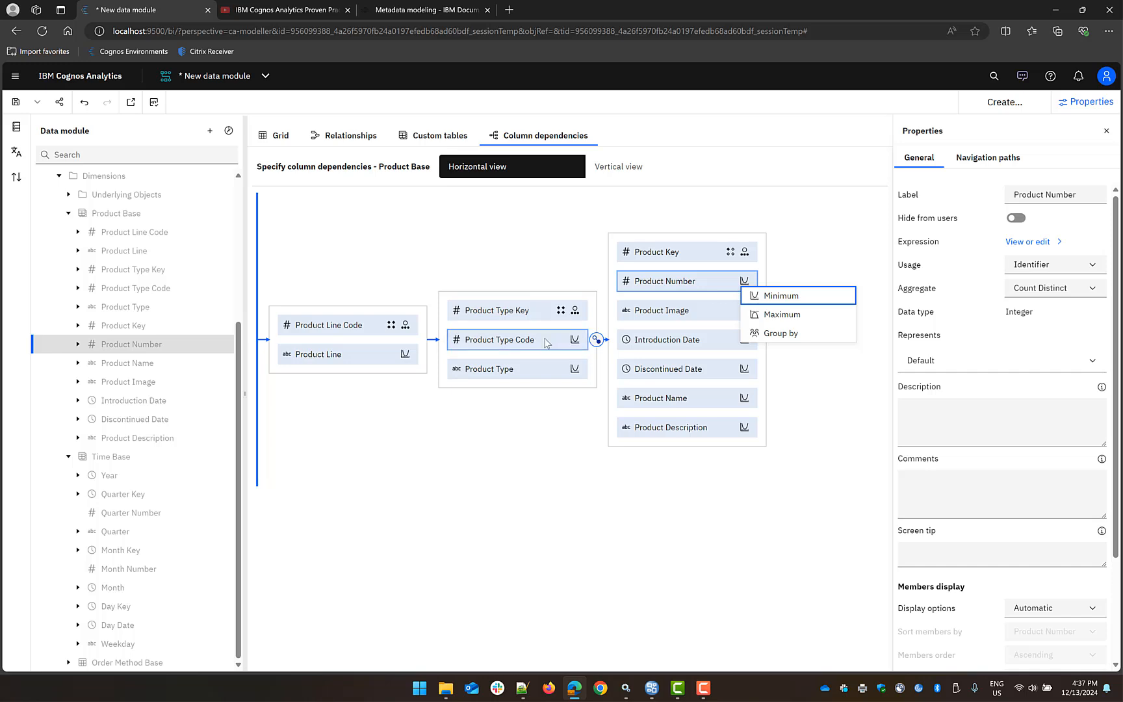
{"action": "left_click", "coordinate": [575, 340]}
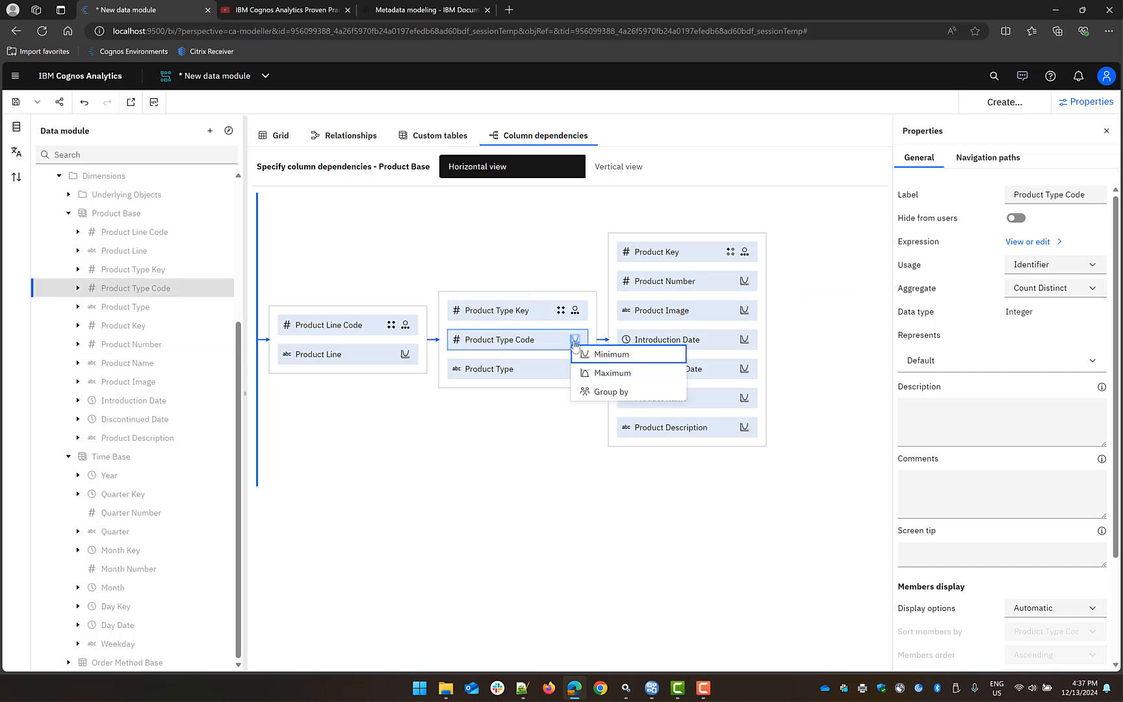
{"action": "left_click", "coordinate": [602, 391]}
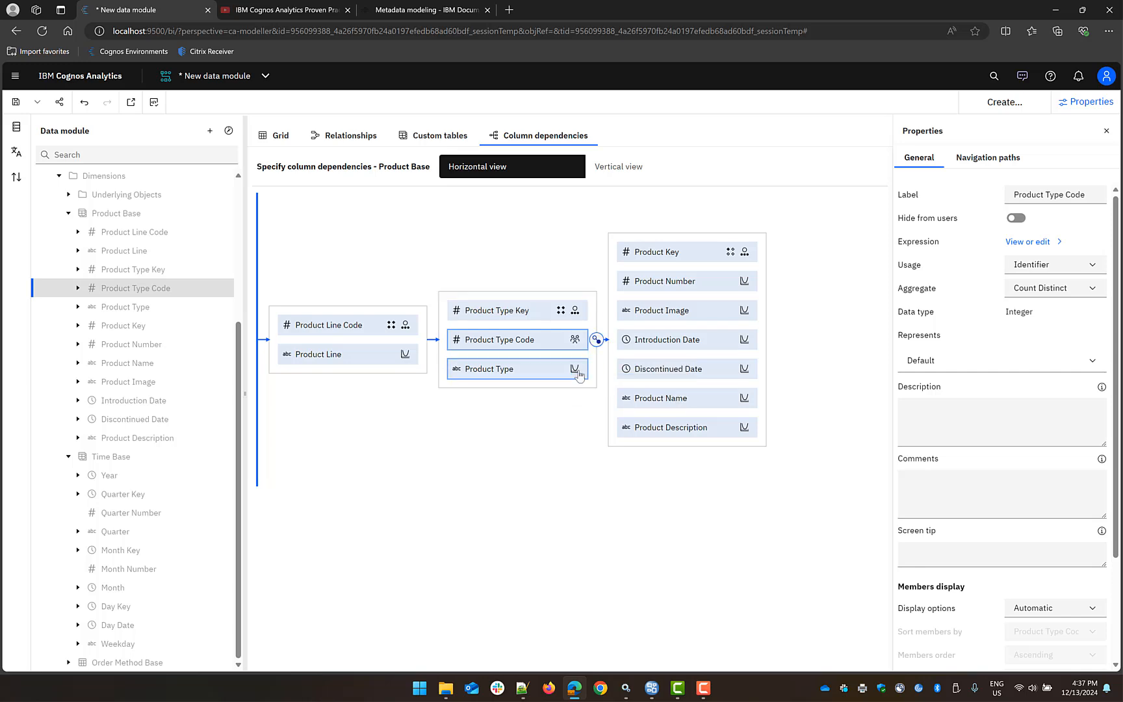
{"action": "left_click", "coordinate": [576, 369]}
{"action": "left_click", "coordinate": [595, 420]}
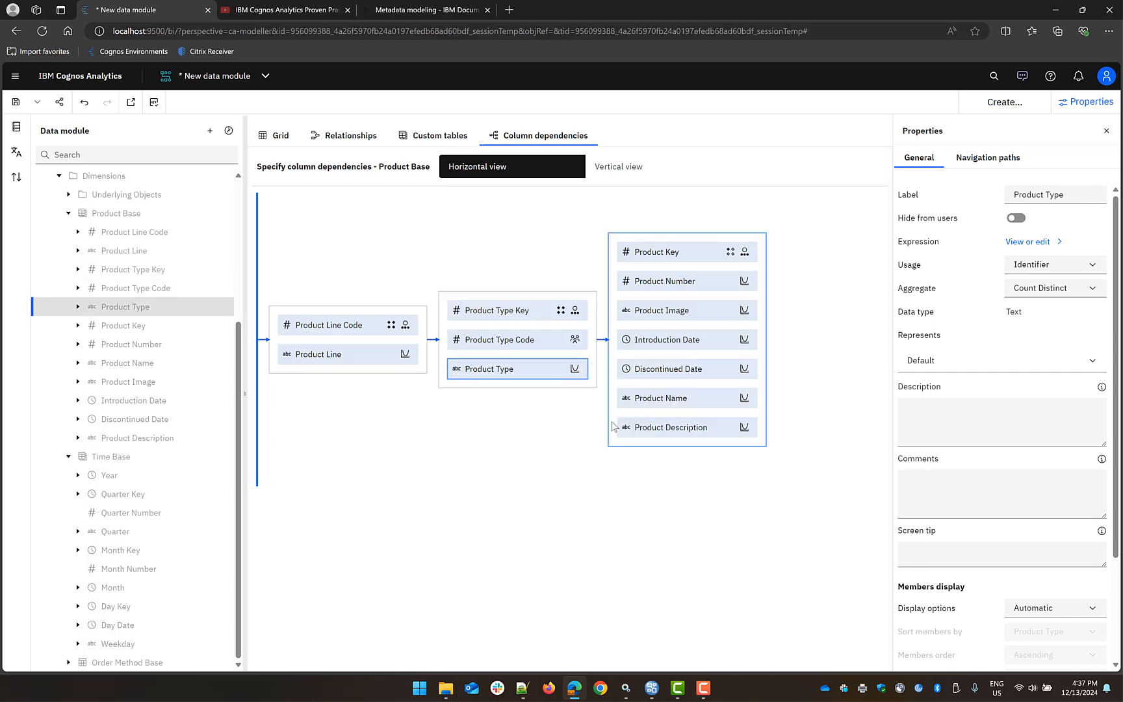
{"action": "left_click", "coordinate": [405, 355]}
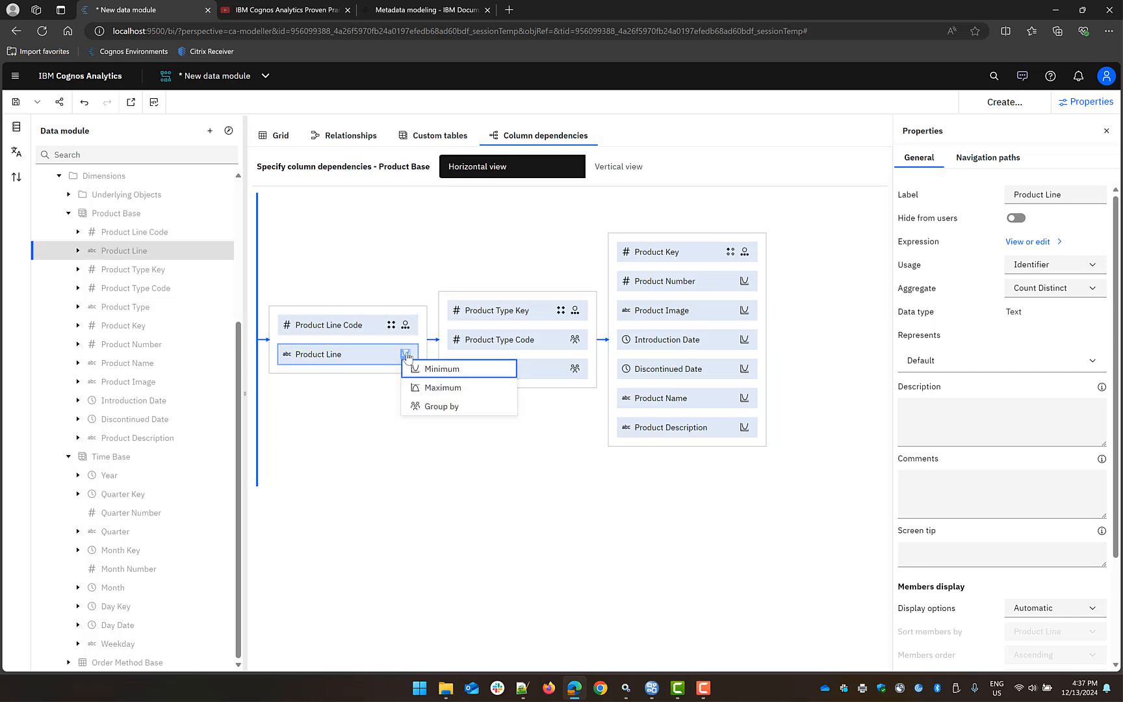
{"action": "left_click", "coordinate": [442, 407]}
Set the aggregation of Month Number and Month to Group by in the Time Base column dependencies.
{"action": "left_click", "coordinate": [123, 457]}
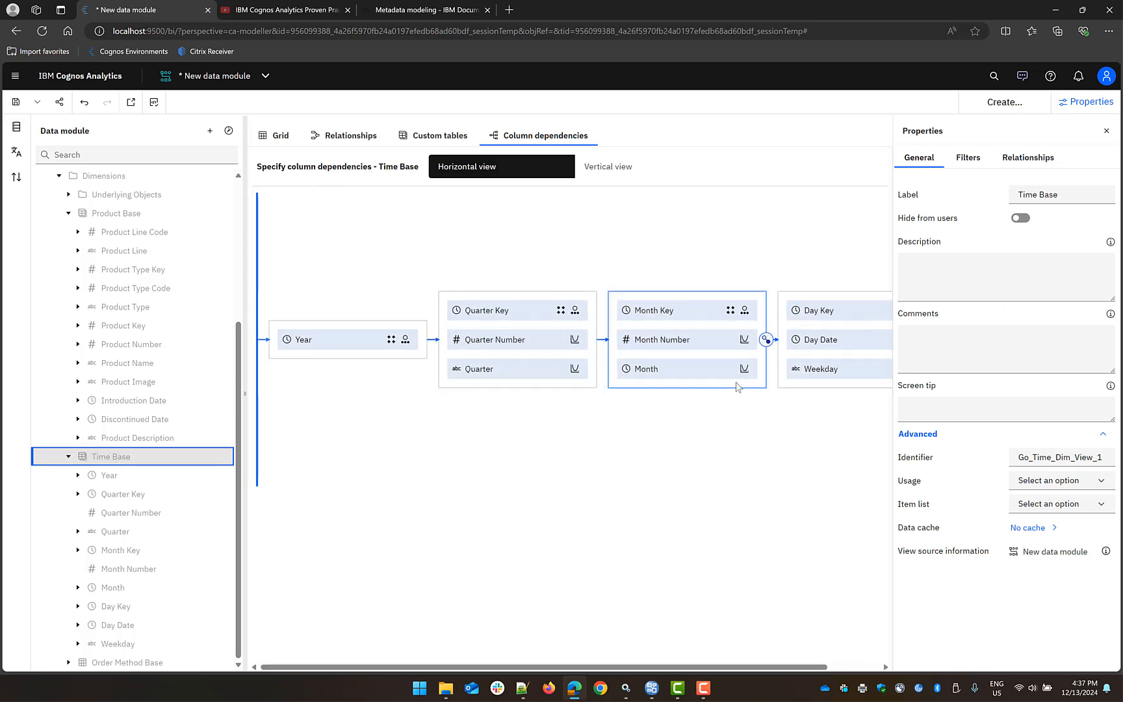
{"action": "left_click", "coordinate": [745, 340]}
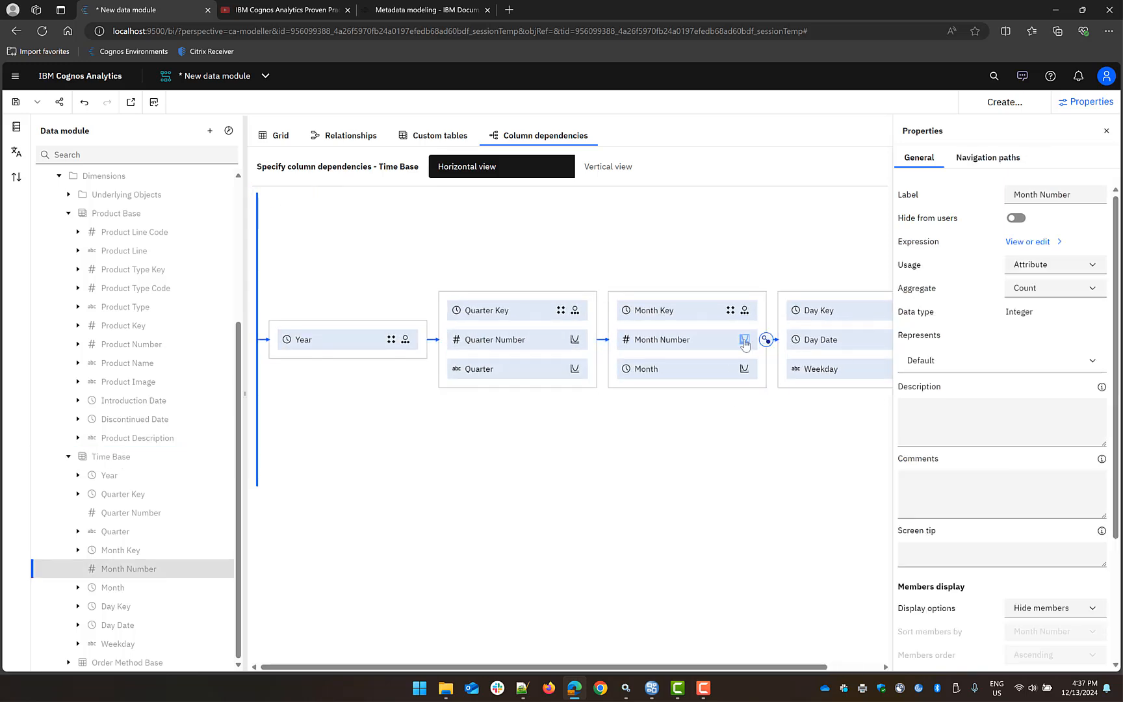
{"action": "left_click", "coordinate": [748, 388]}
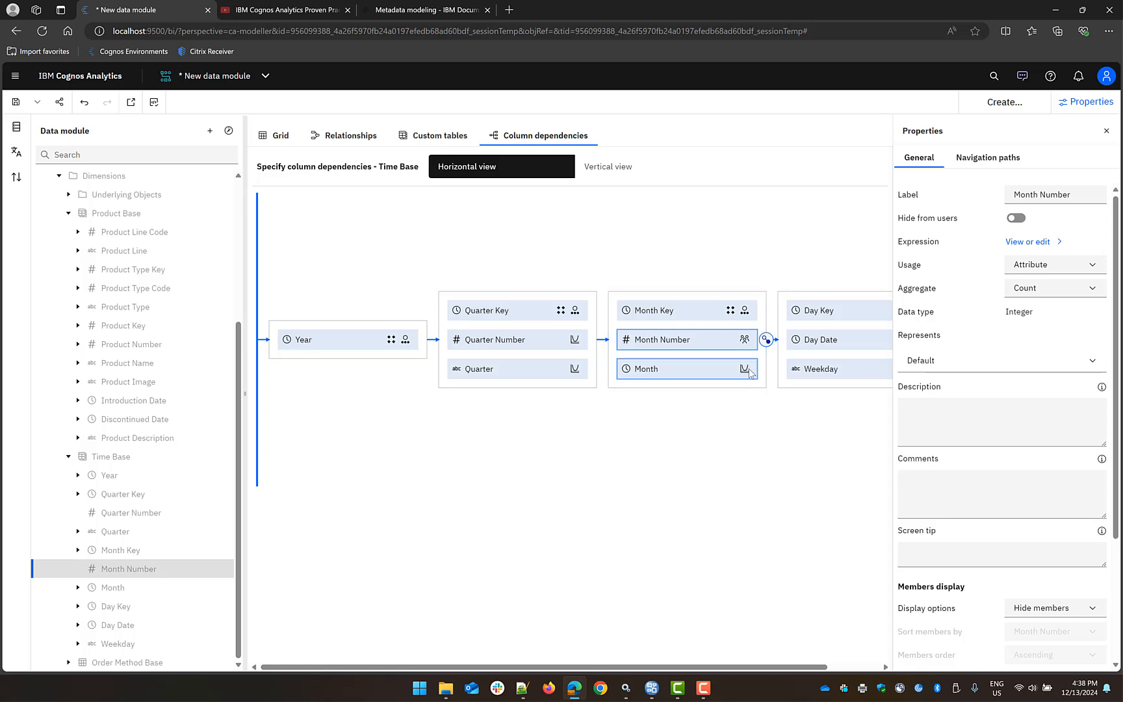
{"action": "left_click", "coordinate": [745, 369]}
{"action": "left_click", "coordinate": [785, 420]}
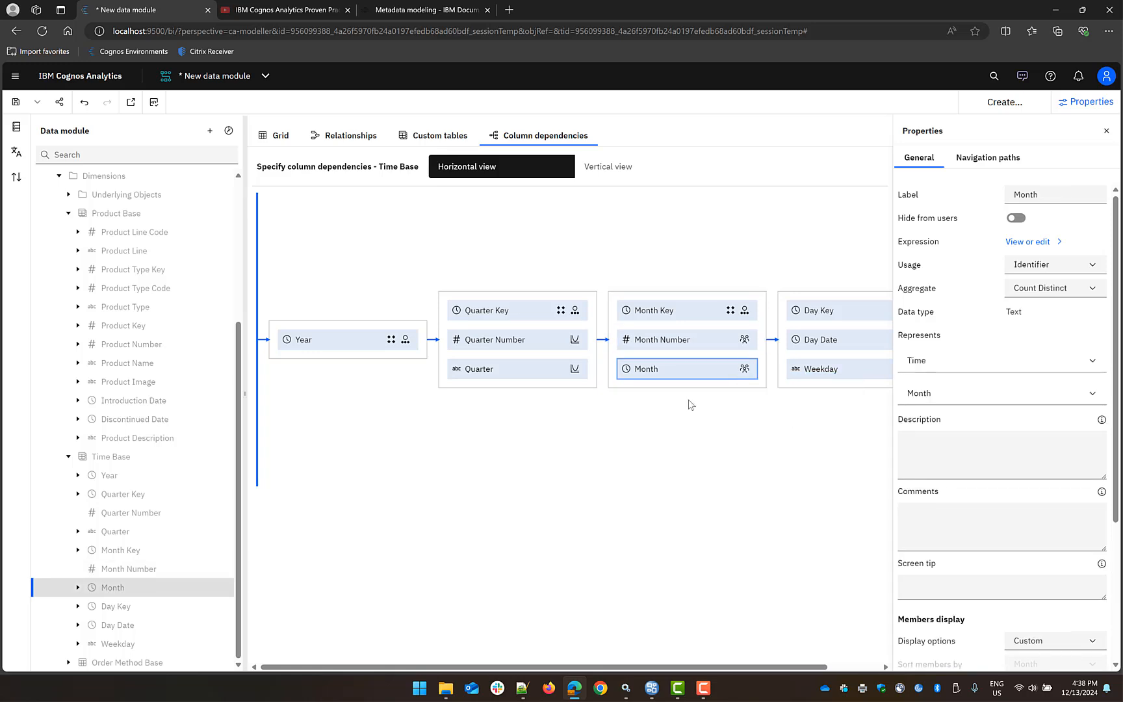
Set the aggregation of Quarter Number and Quarter to Group by, and collapse the Time Base table.
{"action": "left_click", "coordinate": [575, 340]}
{"action": "left_click", "coordinate": [584, 388]}
{"action": "left_click", "coordinate": [574, 369]}
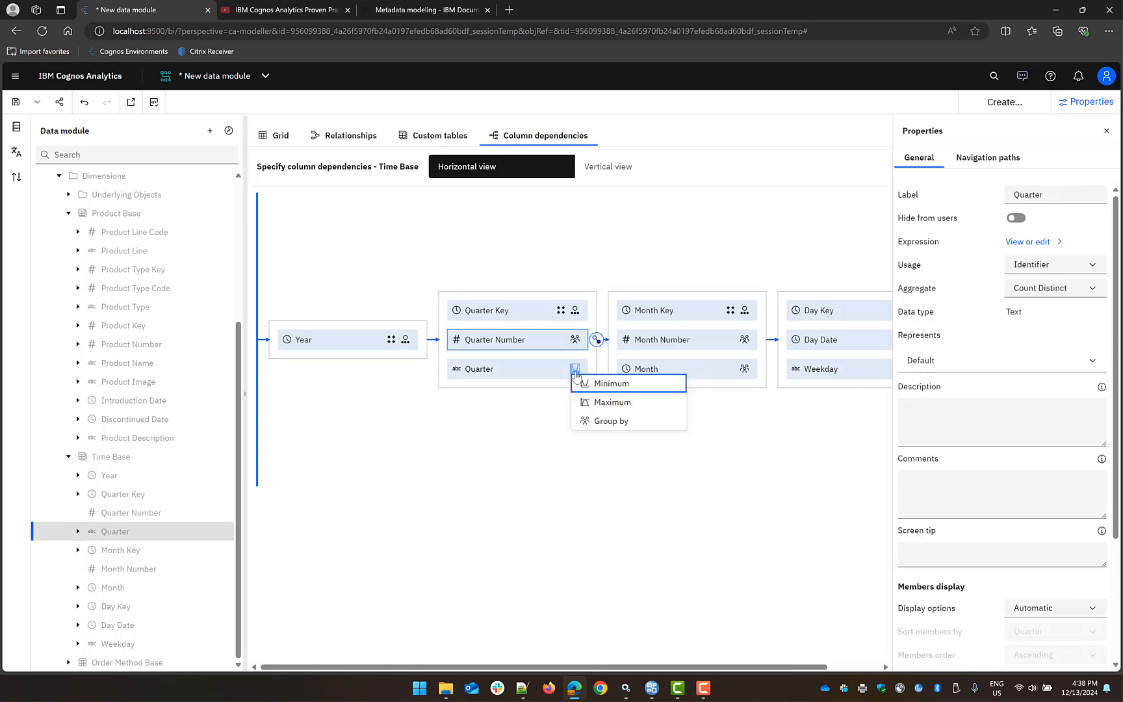
{"action": "left_click", "coordinate": [602, 420]}
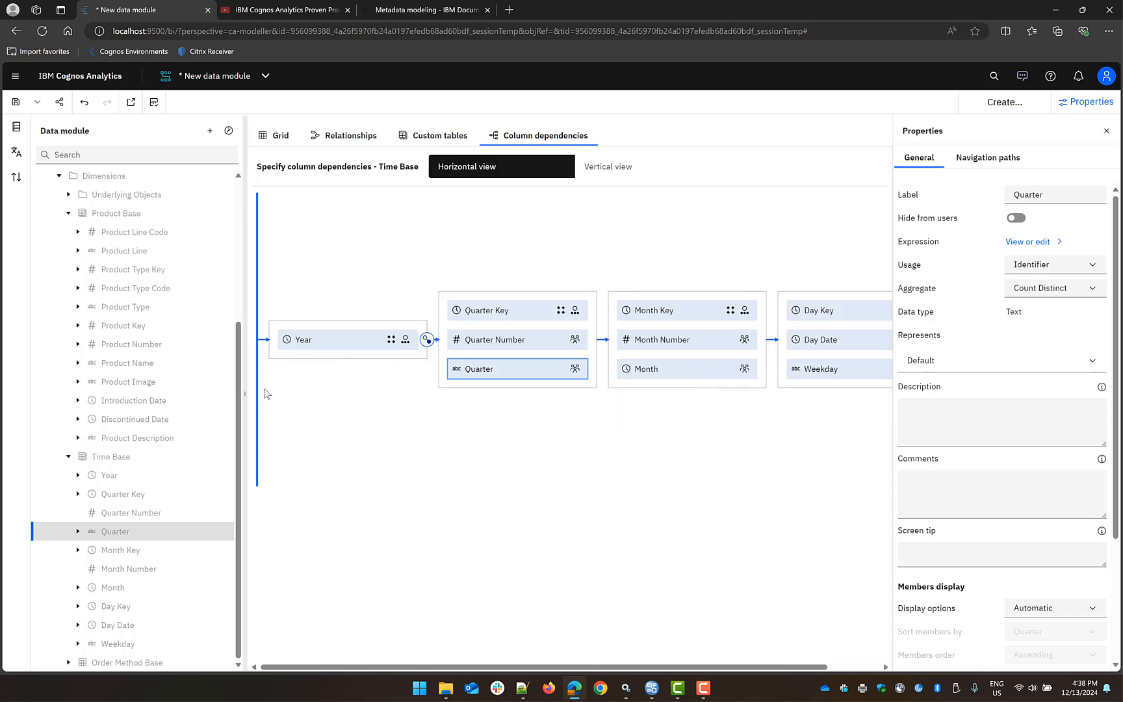
{"action": "left_click", "coordinate": [68, 458]}
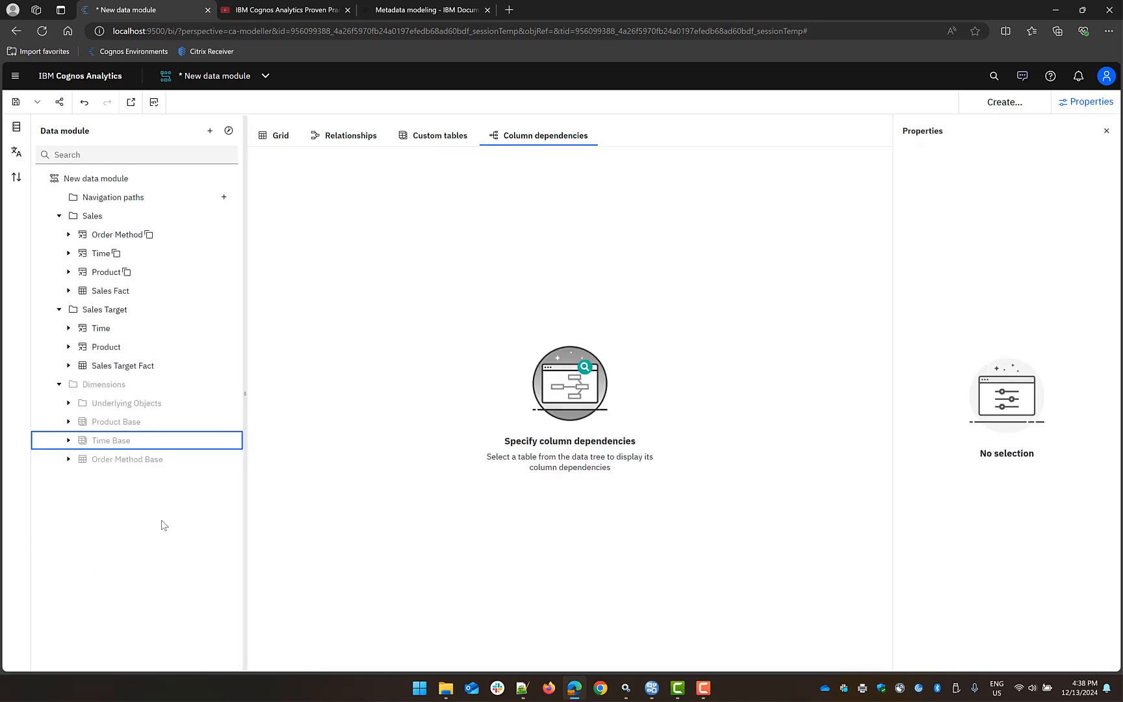
Try the data module in a new report and add Year and Month from the Sales folder's Time table to the list.
{"action": "left_click", "coordinate": [130, 104]}
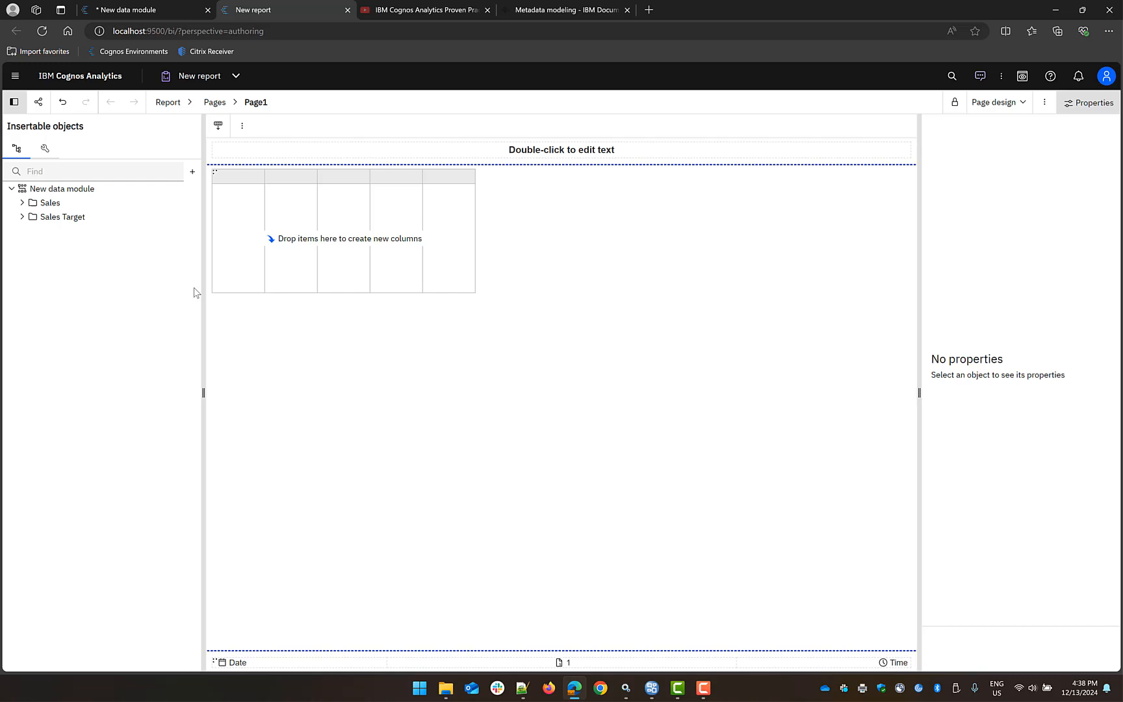
{"action": "left_click", "coordinate": [22, 202]}
{"action": "left_click", "coordinate": [32, 230]}
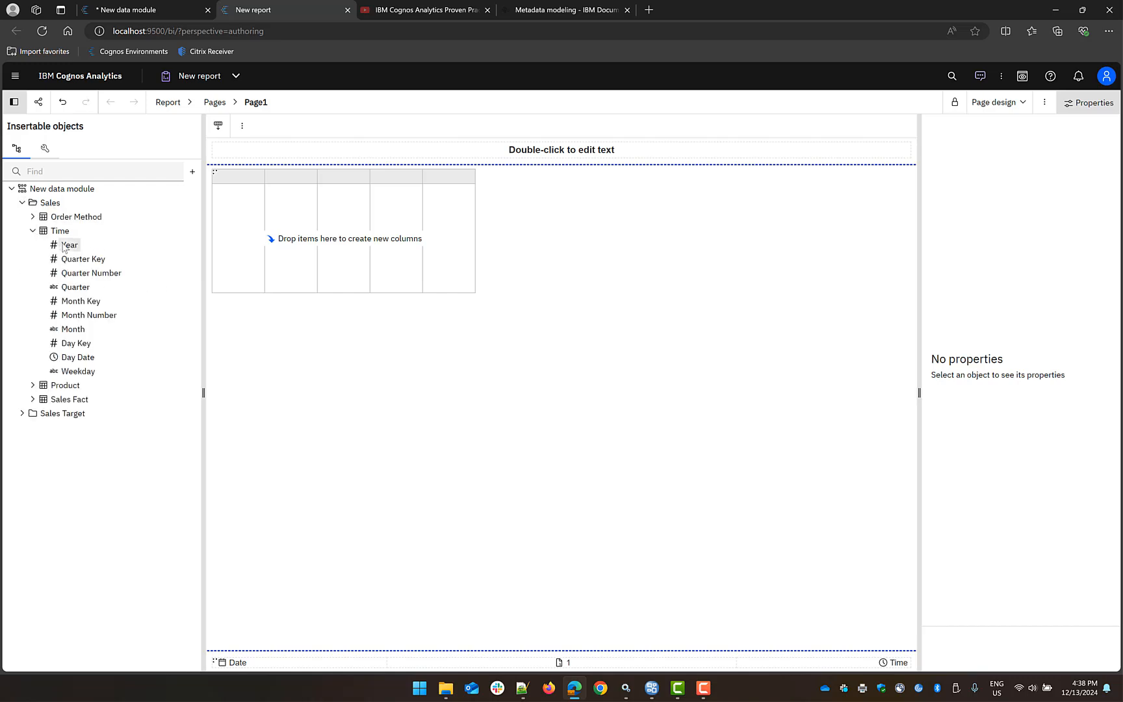
{"action": "left_click_drag", "start_coordinate": [77, 331], "coordinate": [221, 241]}
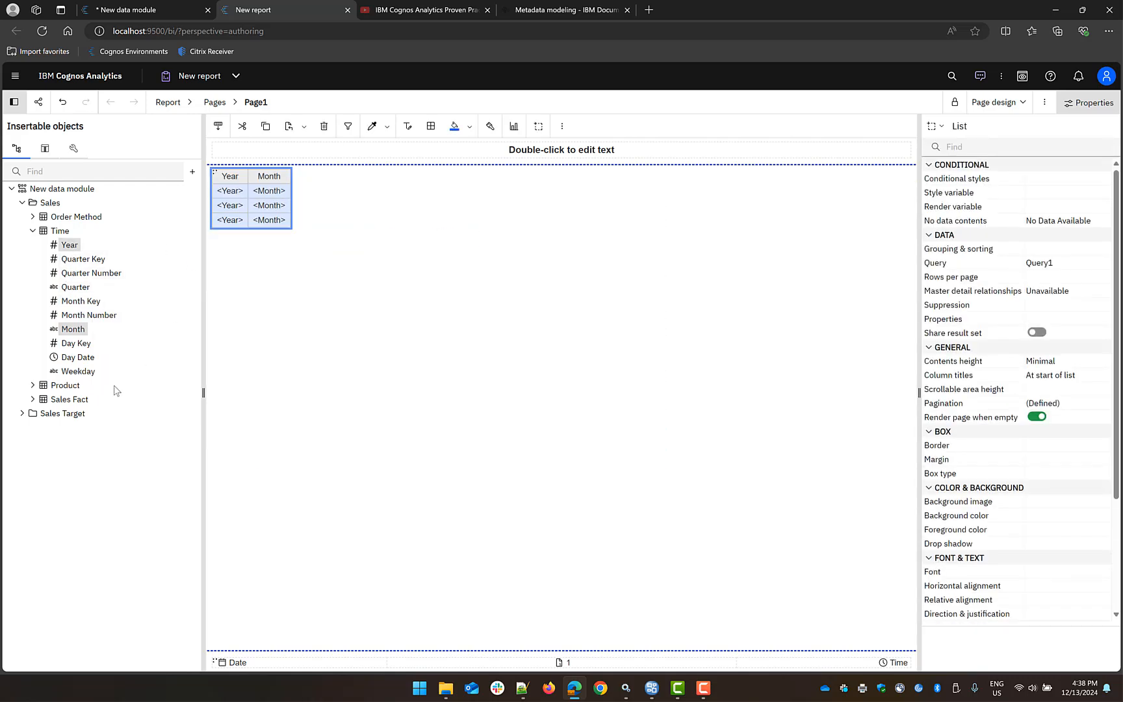
Add Sale Total from Sales Fact and Sales Target from Sales Target Fact as columns after Month in the list.
{"action": "left_click", "coordinate": [31, 400]}
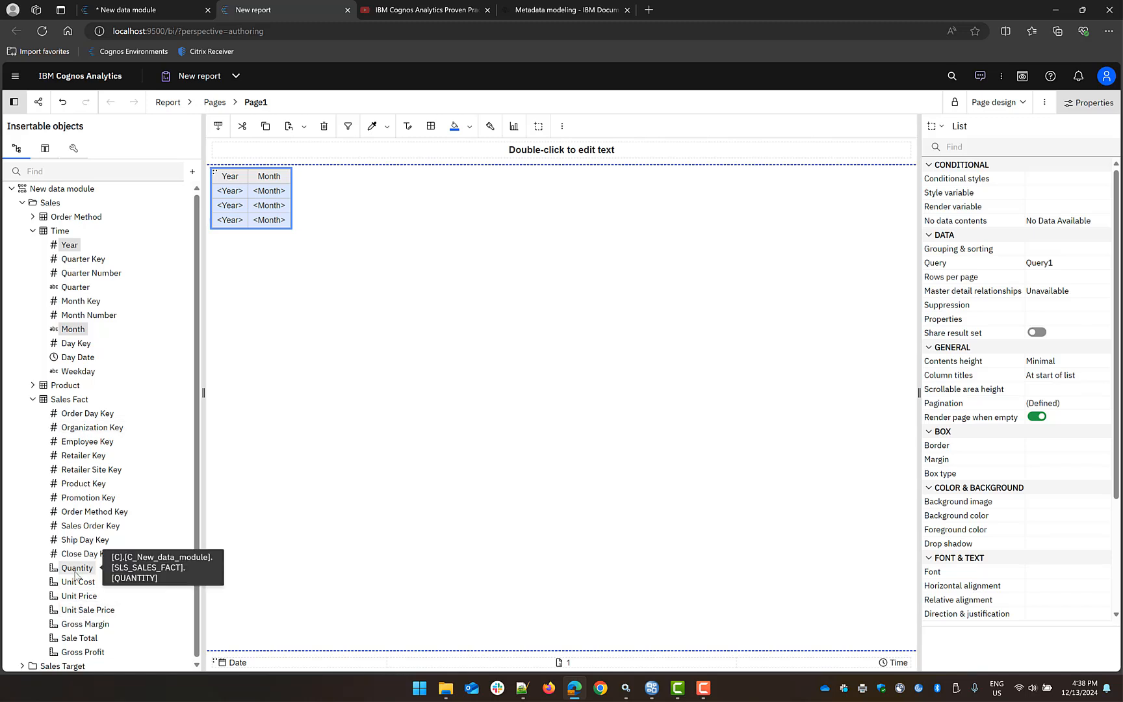
{"action": "left_click_drag", "start_coordinate": [78, 637], "coordinate": [290, 214]}
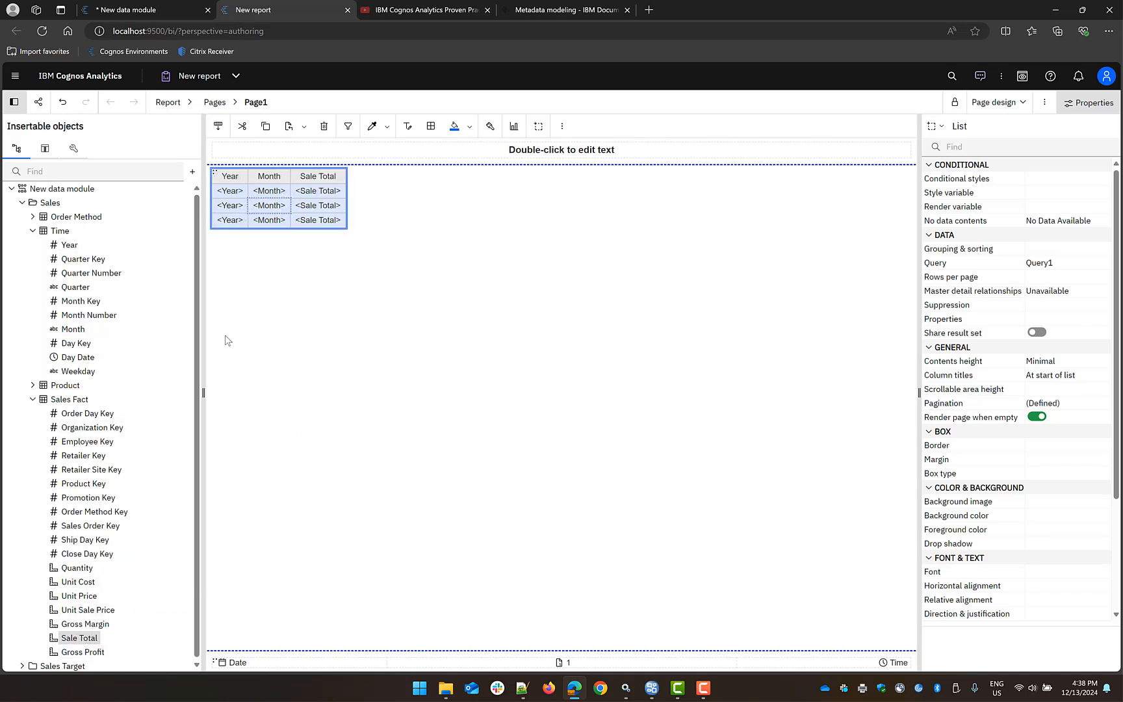
{"action": "left_click", "coordinate": [32, 399]}
{"action": "left_click", "coordinate": [22, 414]}
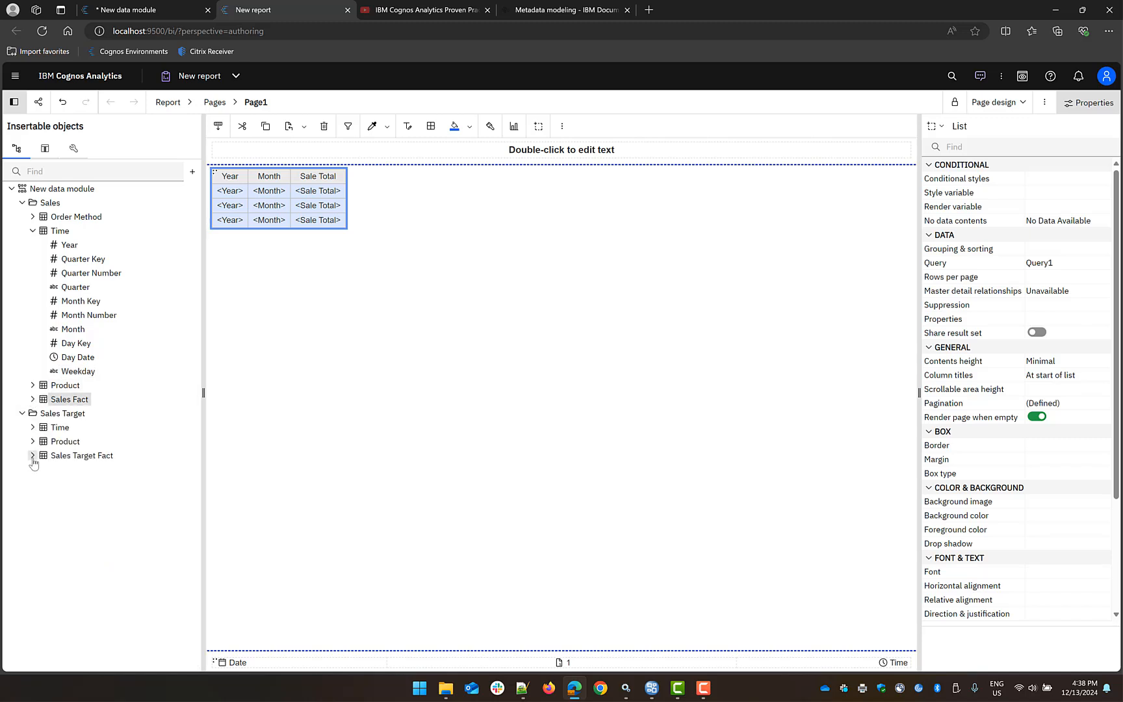
{"action": "left_click", "coordinate": [32, 455]}
{"action": "left_click_drag", "start_coordinate": [84, 568], "coordinate": [354, 196]}
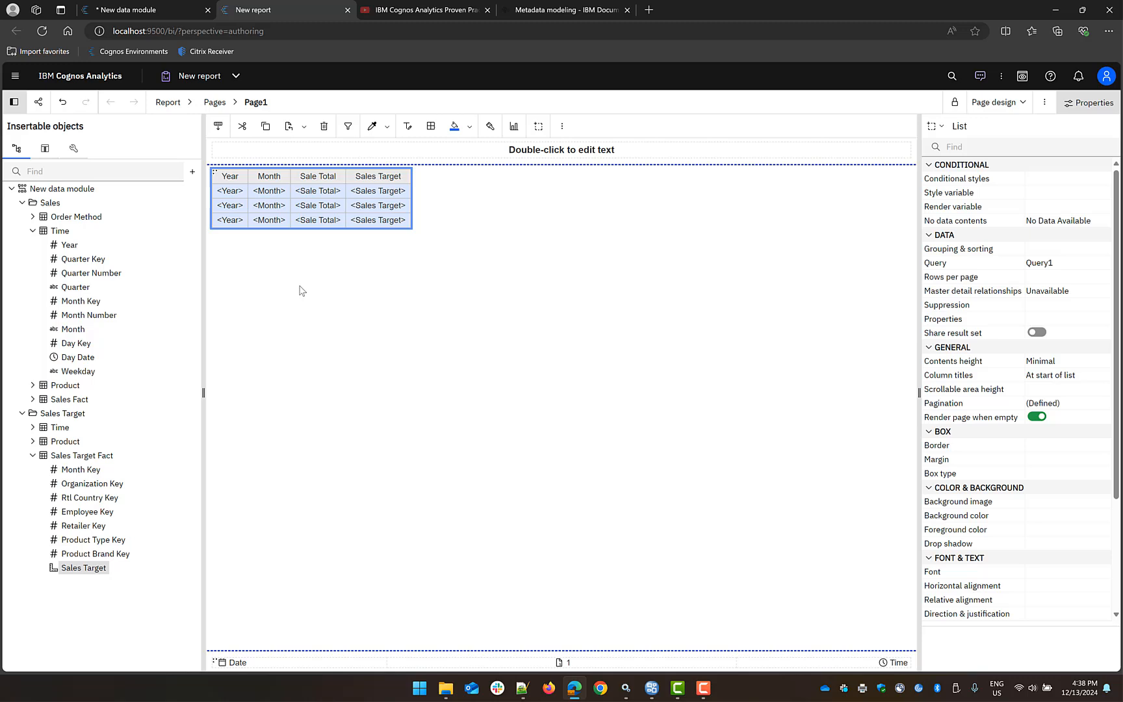
Summarize the Sale Total and Sales Target columns with a Total.
{"action": "left_click", "coordinate": [321, 182]}
{"action": "left_click", "coordinate": [318, 176]}
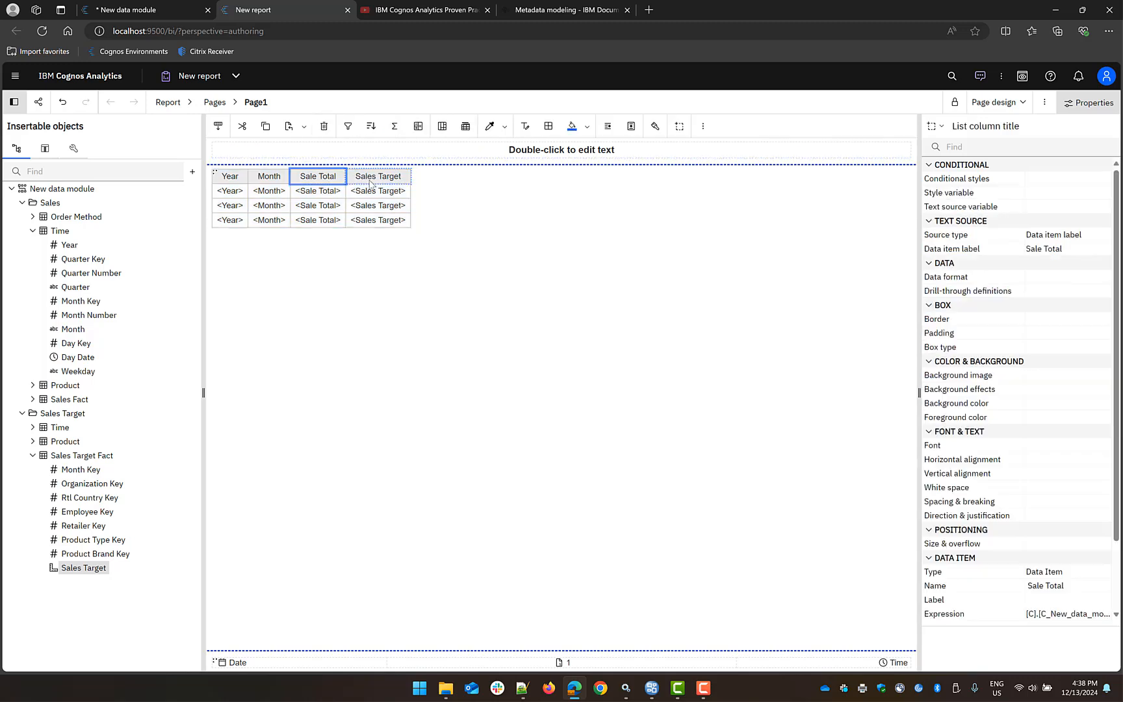
{"action": "left_click", "coordinate": [348, 127]}
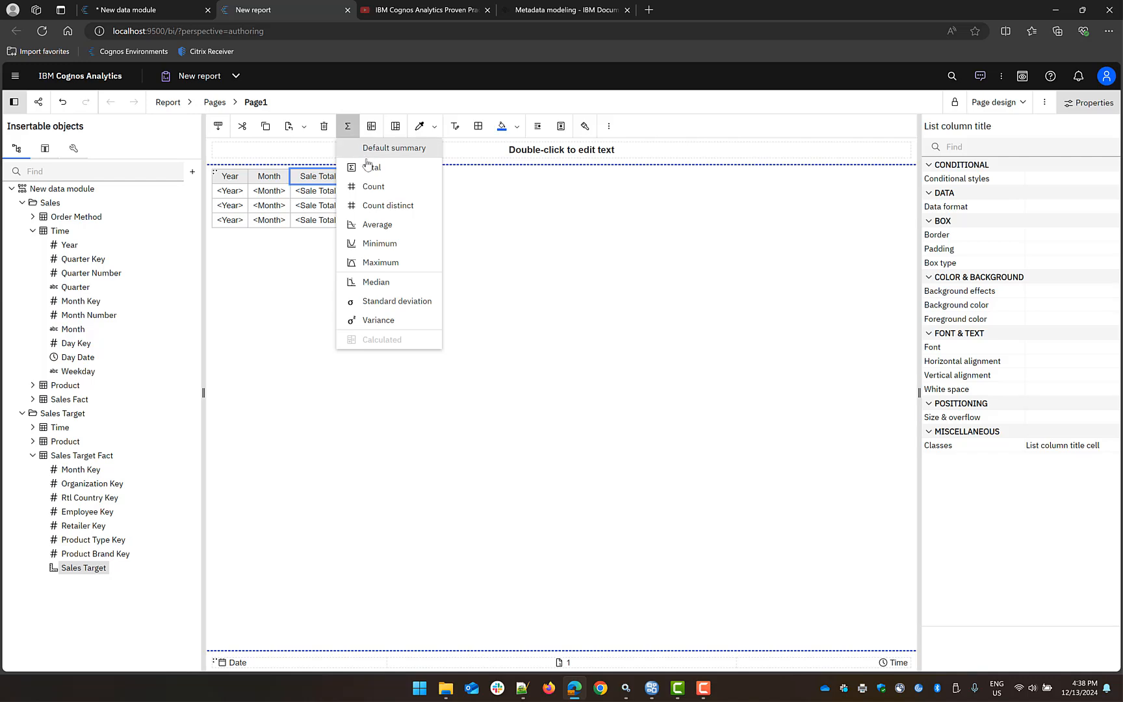
{"action": "left_click", "coordinate": [371, 167]}
Preview the report page and examine the overall totals at the end of the list.
{"action": "left_click", "coordinate": [991, 103]}
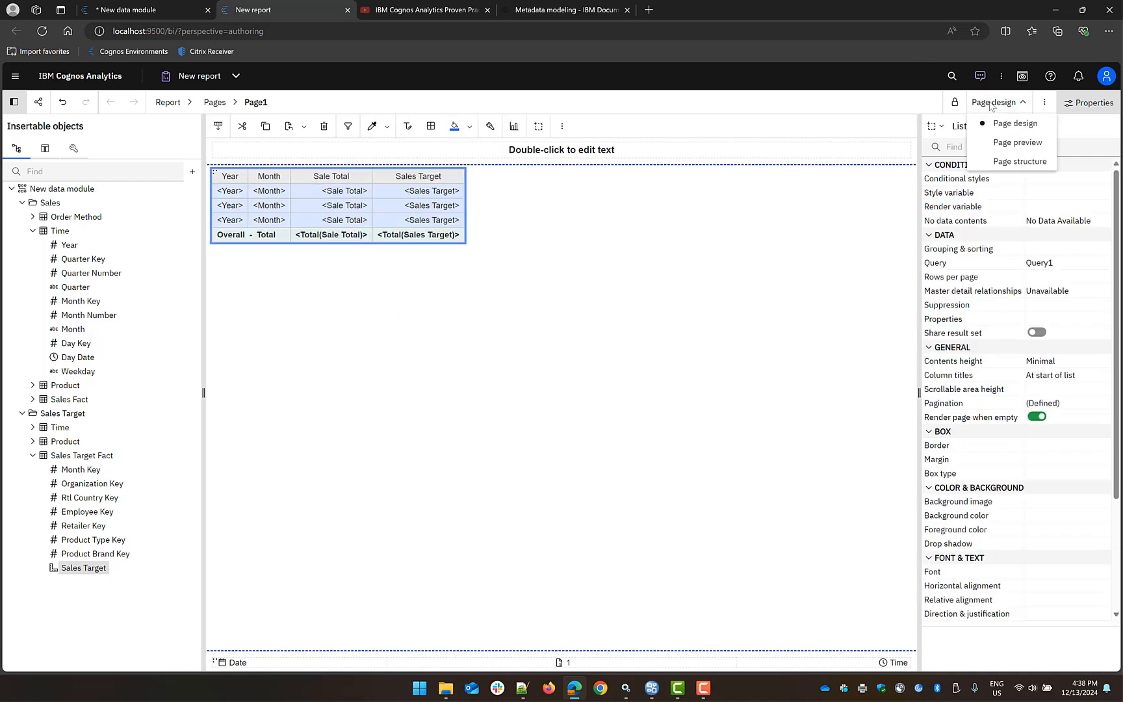
{"action": "left_click", "coordinate": [1014, 143]}
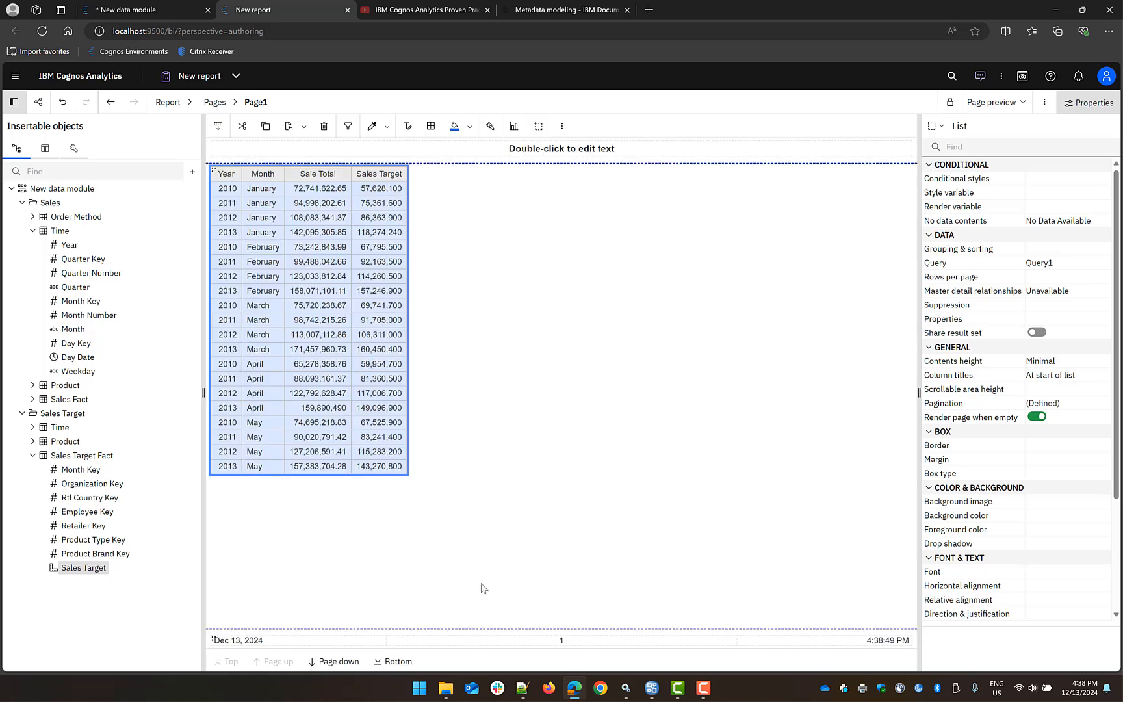
{"action": "left_click", "coordinate": [404, 661]}
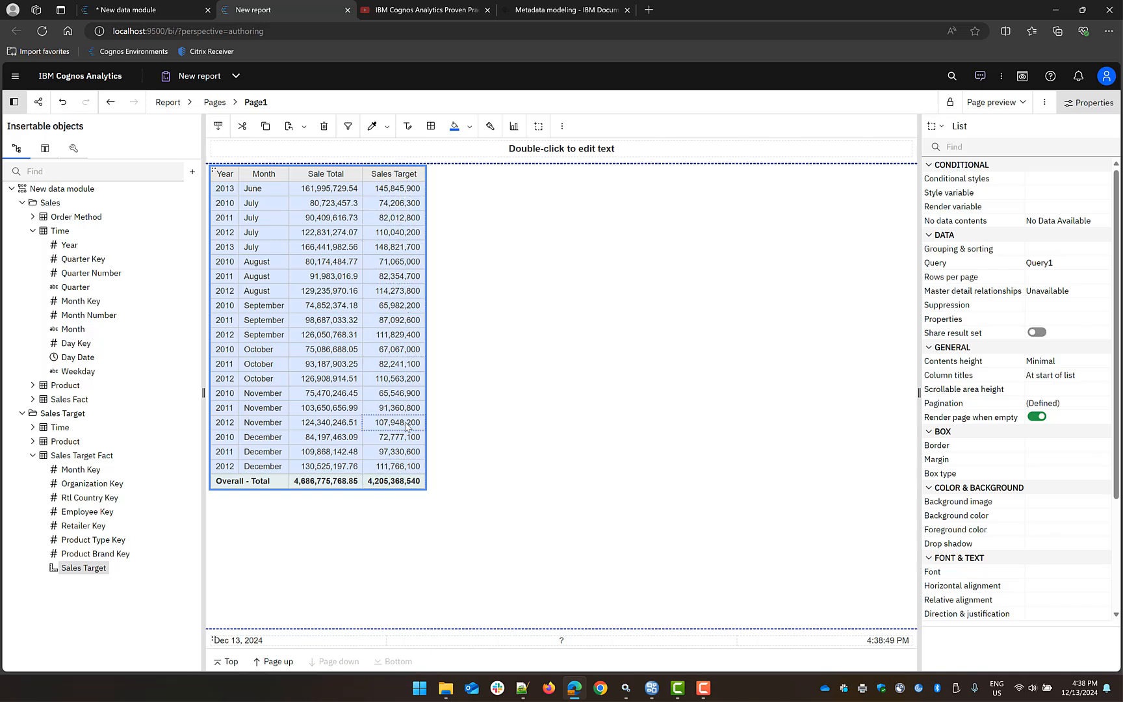
Close the test report and hide the Sales Target Fact columns from Month Key through Product Brand Key from users.
{"action": "left_click", "coordinate": [347, 11]}
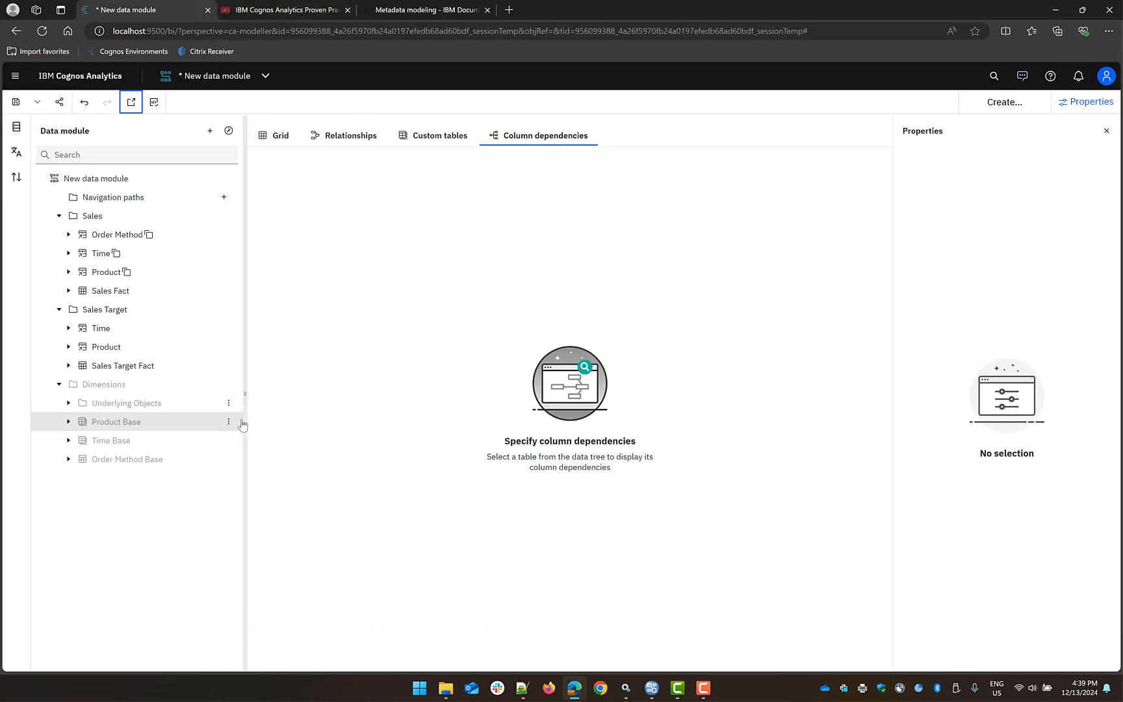
{"action": "left_click", "coordinate": [340, 137]}
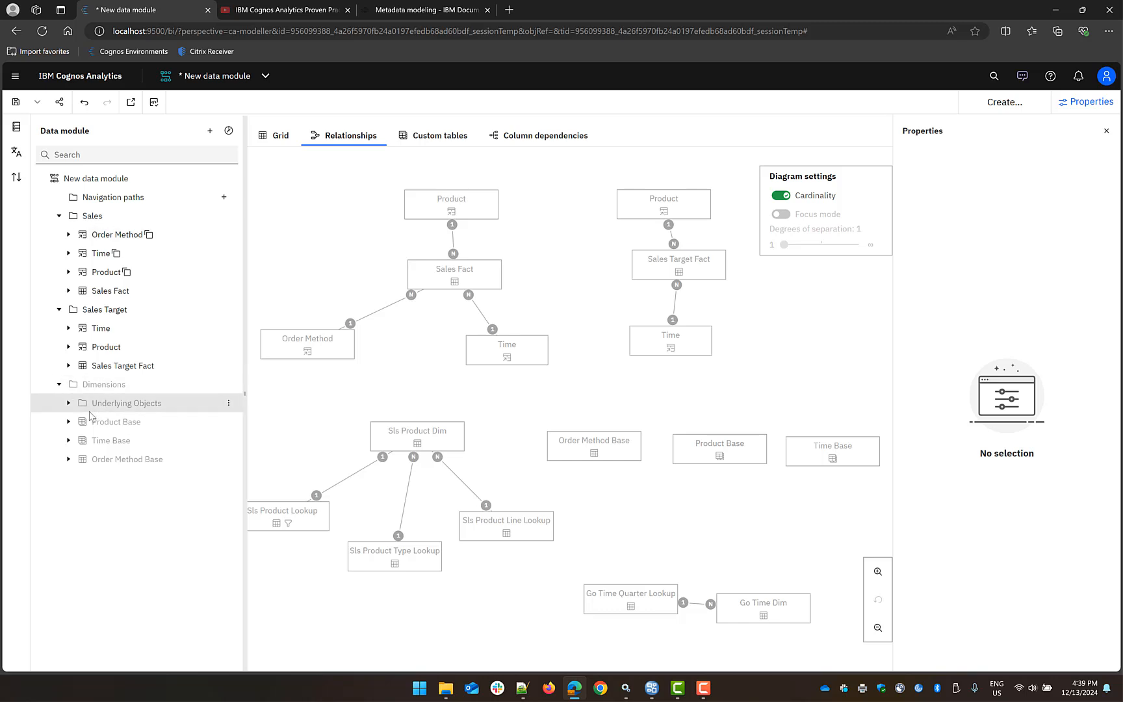
{"action": "left_click", "coordinate": [68, 366]}
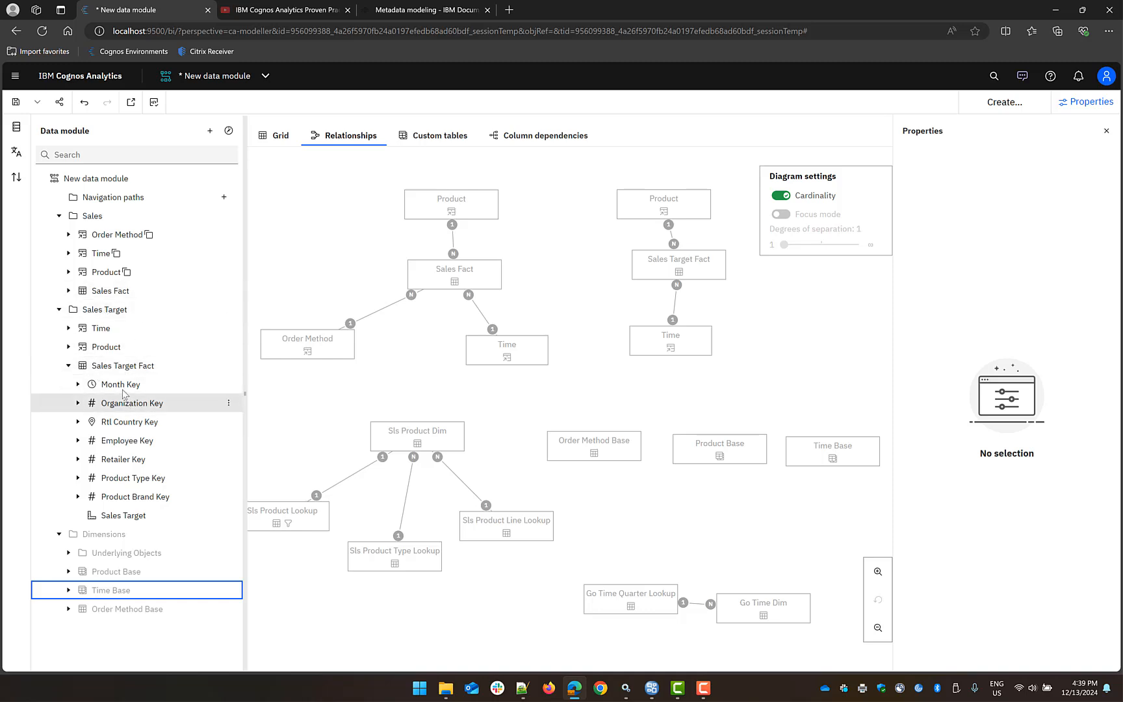
{"action": "left_click_drag", "start_coordinate": [124, 392], "coordinate": [125, 494]}
{"action": "right_click", "coordinate": [126, 494]}
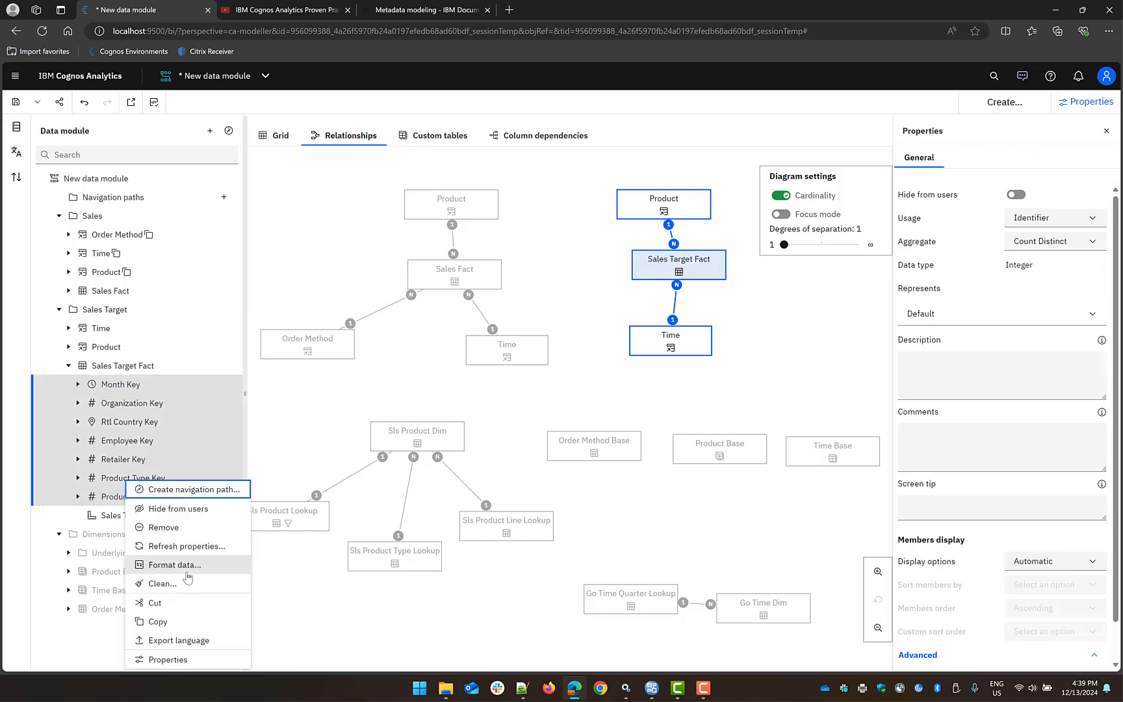
{"action": "left_click", "coordinate": [182, 509]}
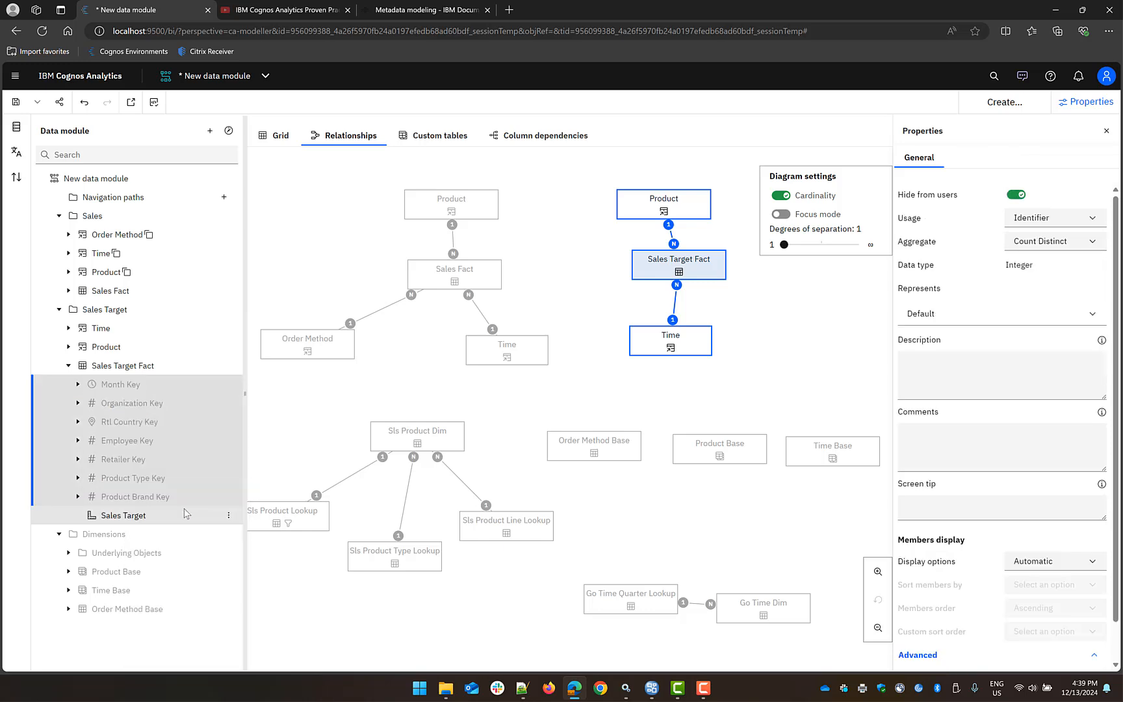
Hide the Sales Fact columns from Order Day Key through Close Day Key from users and collapse both fact tables.
{"action": "left_click", "coordinate": [69, 291]}
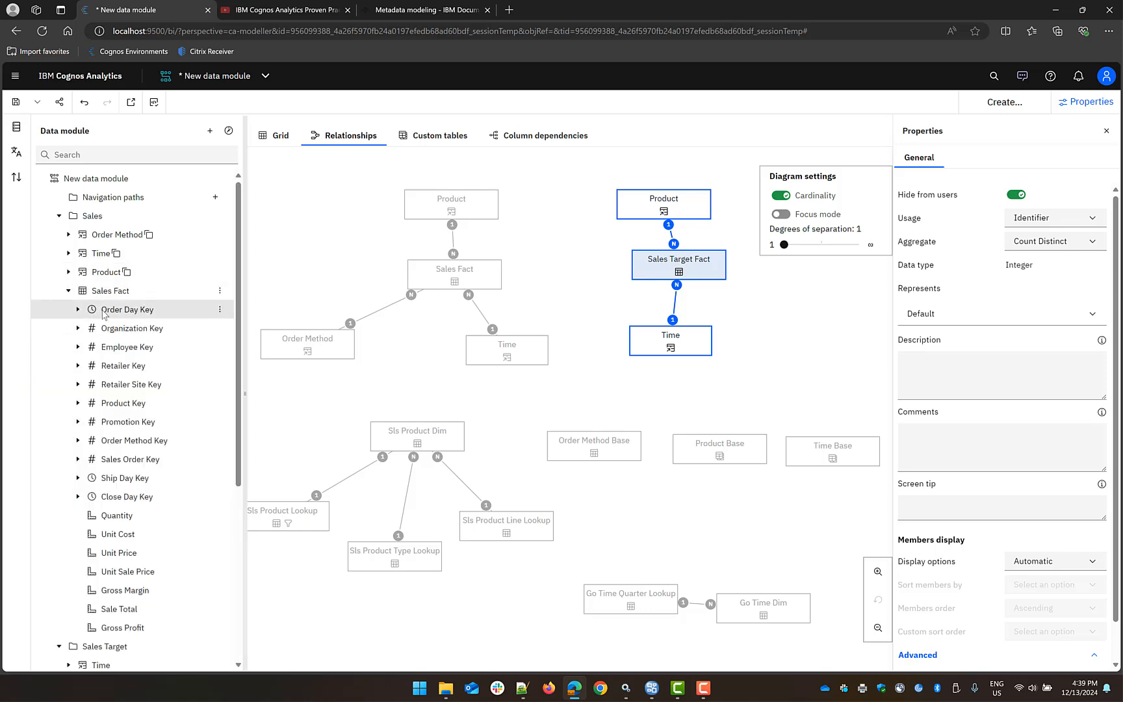
{"action": "left_click", "coordinate": [132, 315]}
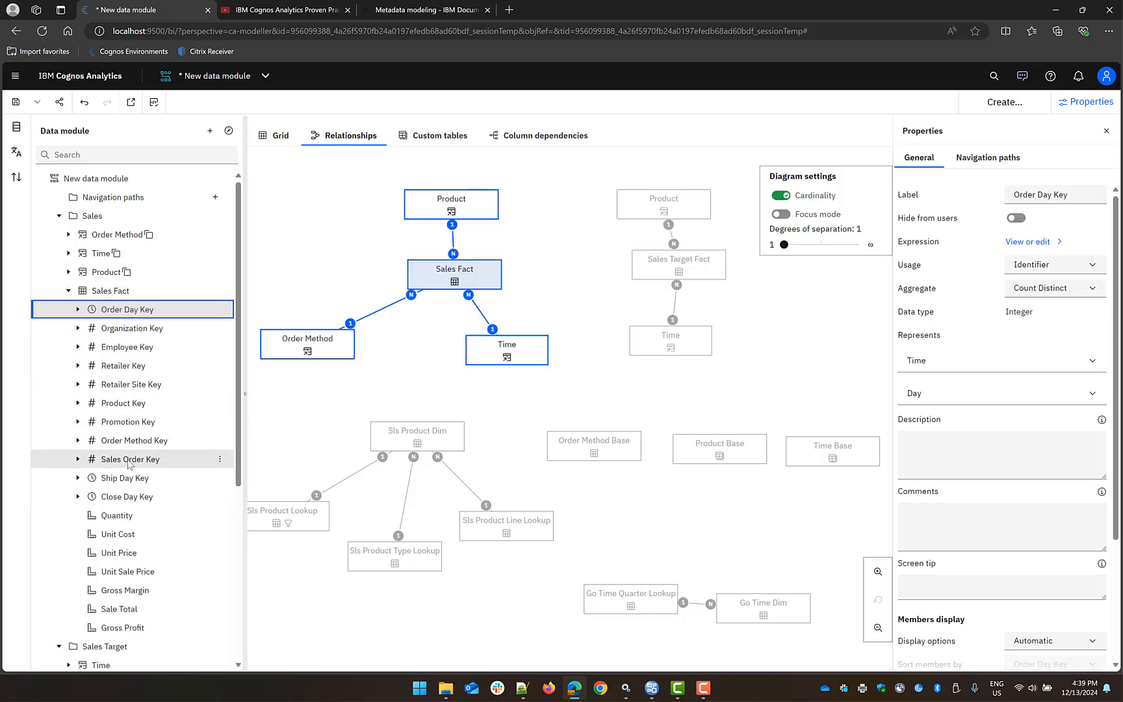
{"action": "left_click", "coordinate": [124, 498], "text": "shift"}
{"action": "right_click", "coordinate": [124, 499]}
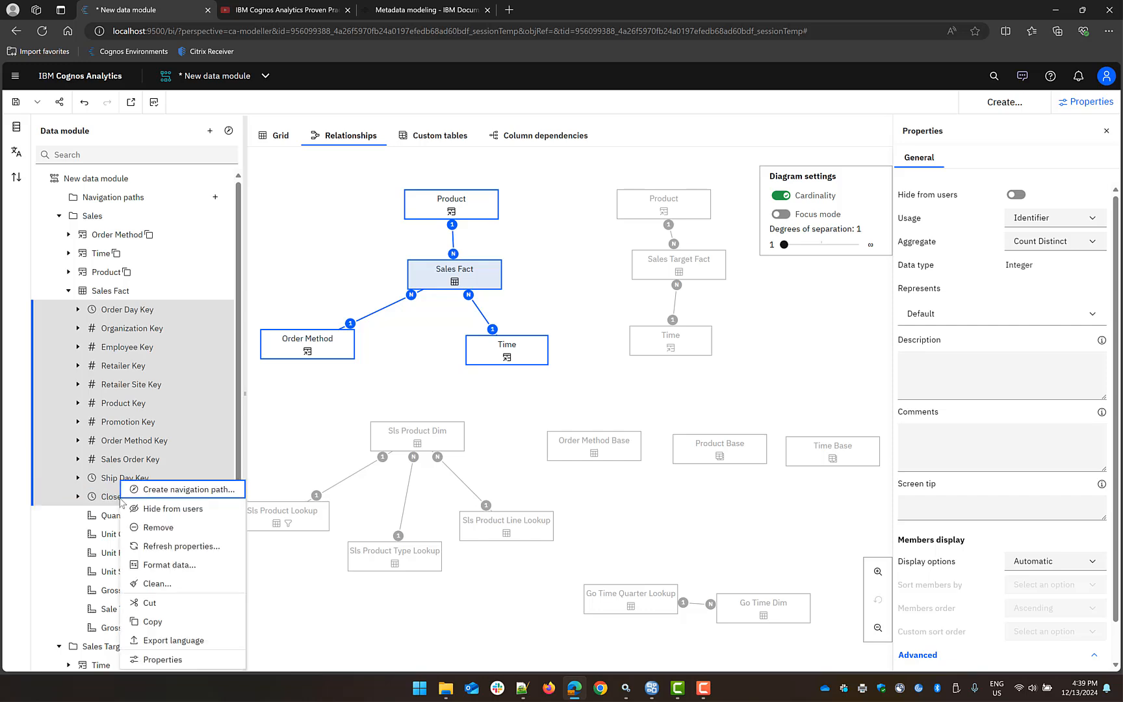
{"action": "left_click", "coordinate": [172, 508]}
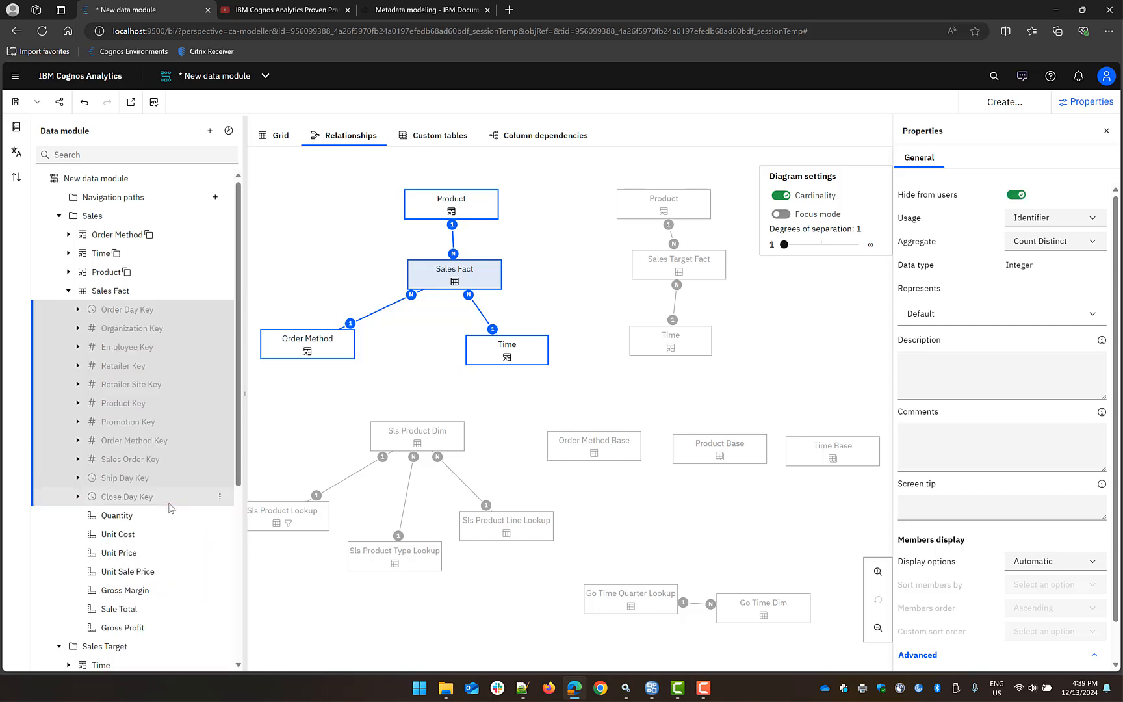
{"action": "scroll", "coordinate": [128, 337], "scroll_direction": "down", "scroll_amount": 2}
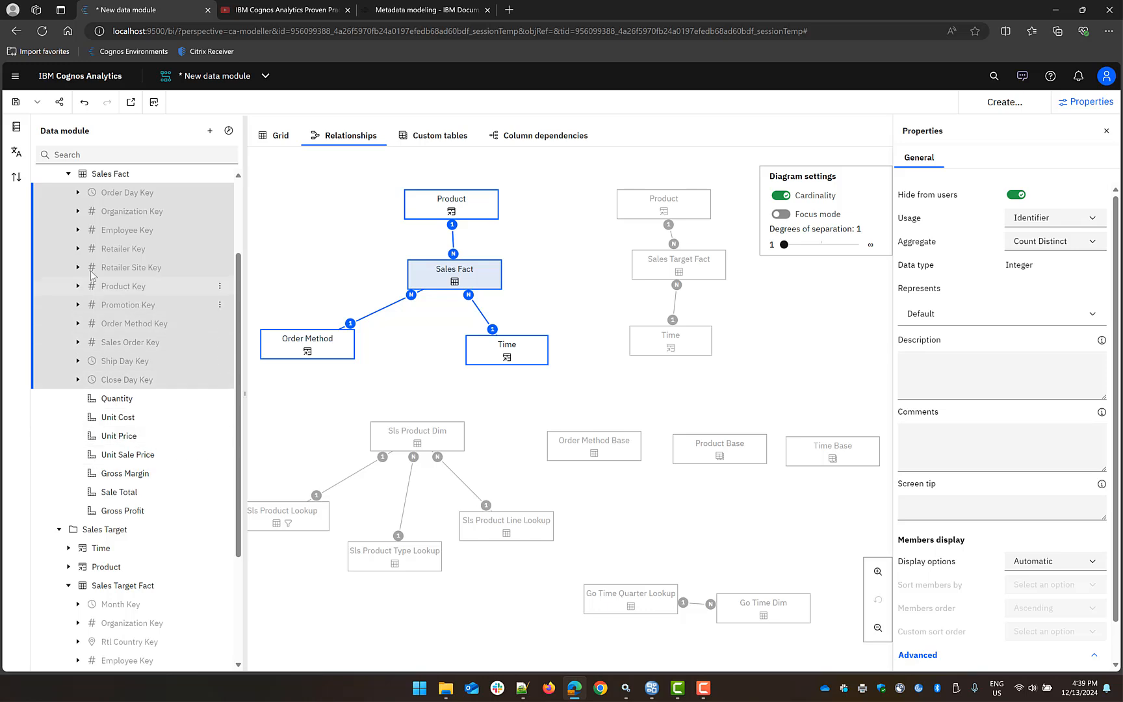
{"action": "scroll", "coordinate": [139, 276], "scroll_direction": "up", "scroll_amount": 1}
{"action": "left_click", "coordinate": [69, 236]}
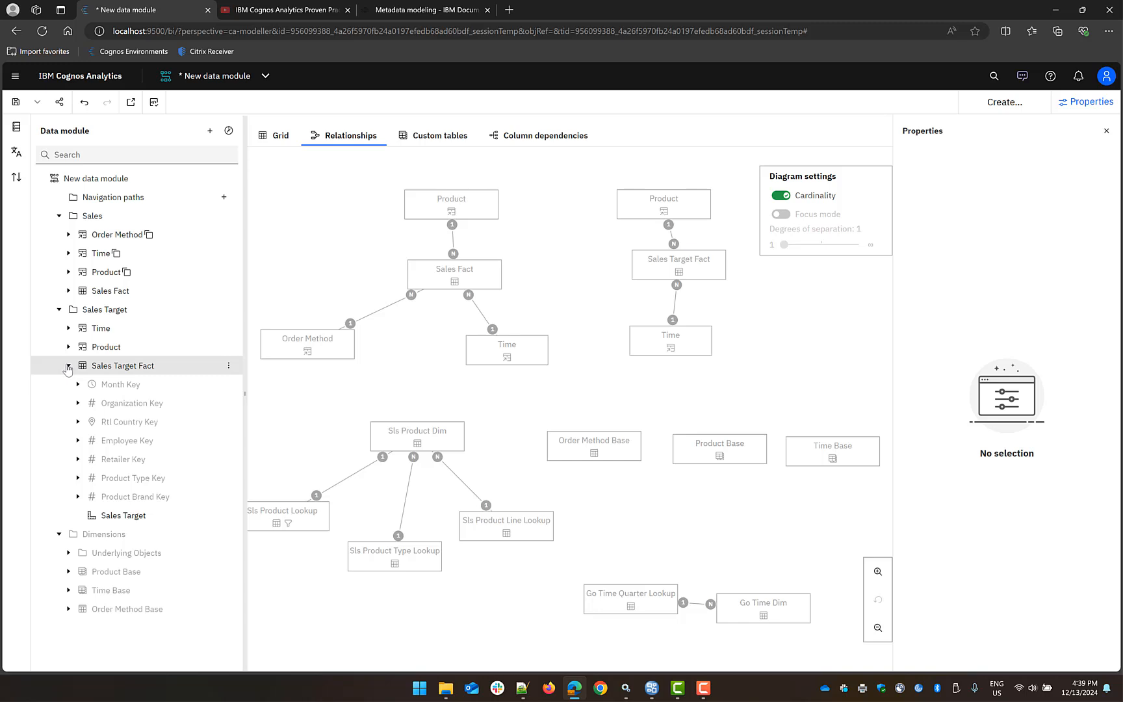
{"action": "left_click", "coordinate": [68, 366]}
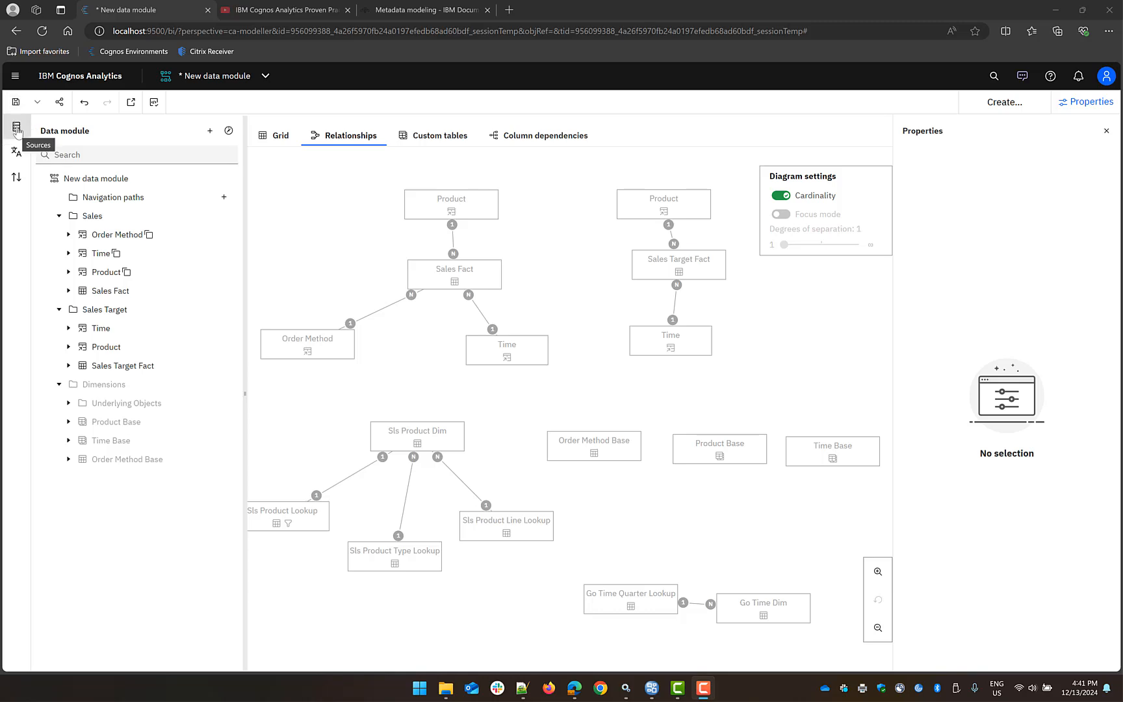
Add the Gregorian calendar module from the Calendars folder in Team content as a source and move its table into the Dimensions folder.
{"action": "left_click", "coordinate": [208, 135]}
{"action": "left_click", "coordinate": [107, 146]}
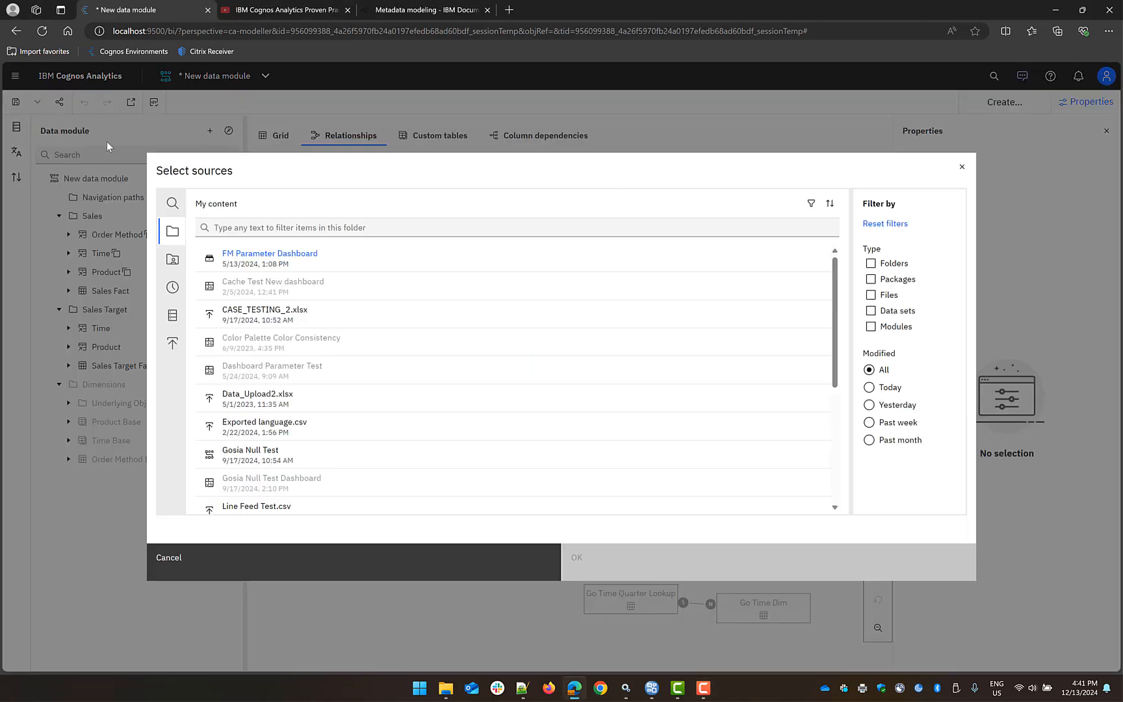
{"action": "left_click", "coordinate": [171, 263]}
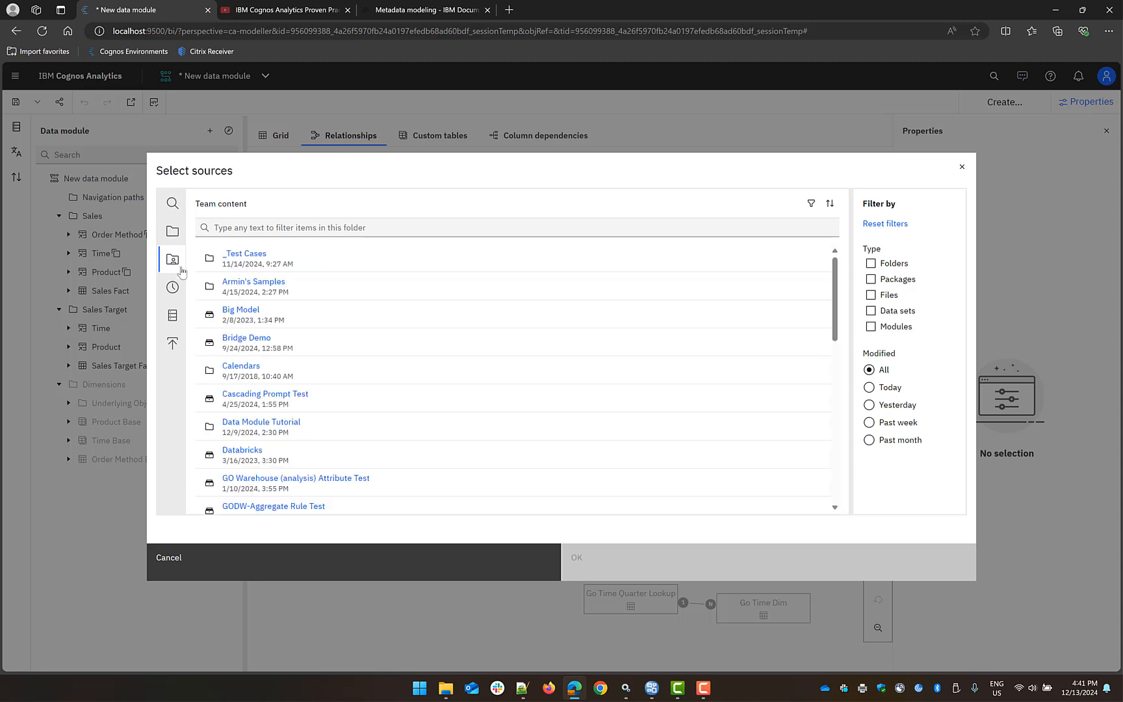
{"action": "left_click", "coordinate": [246, 368]}
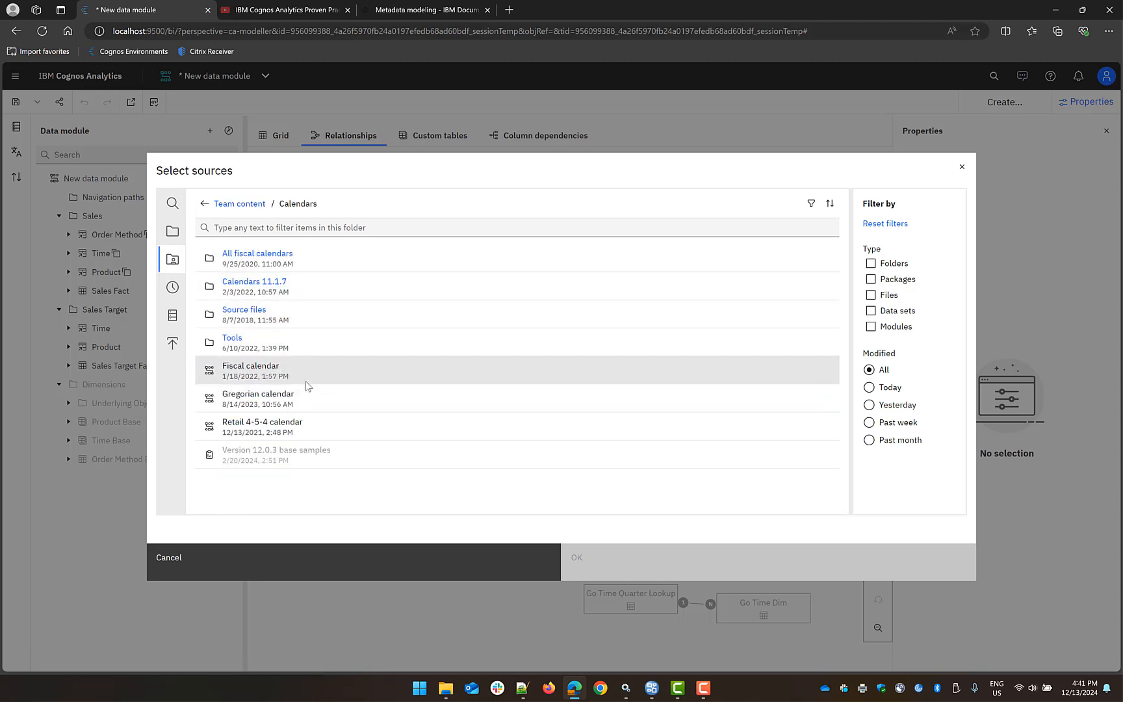
{"action": "left_click", "coordinate": [303, 399]}
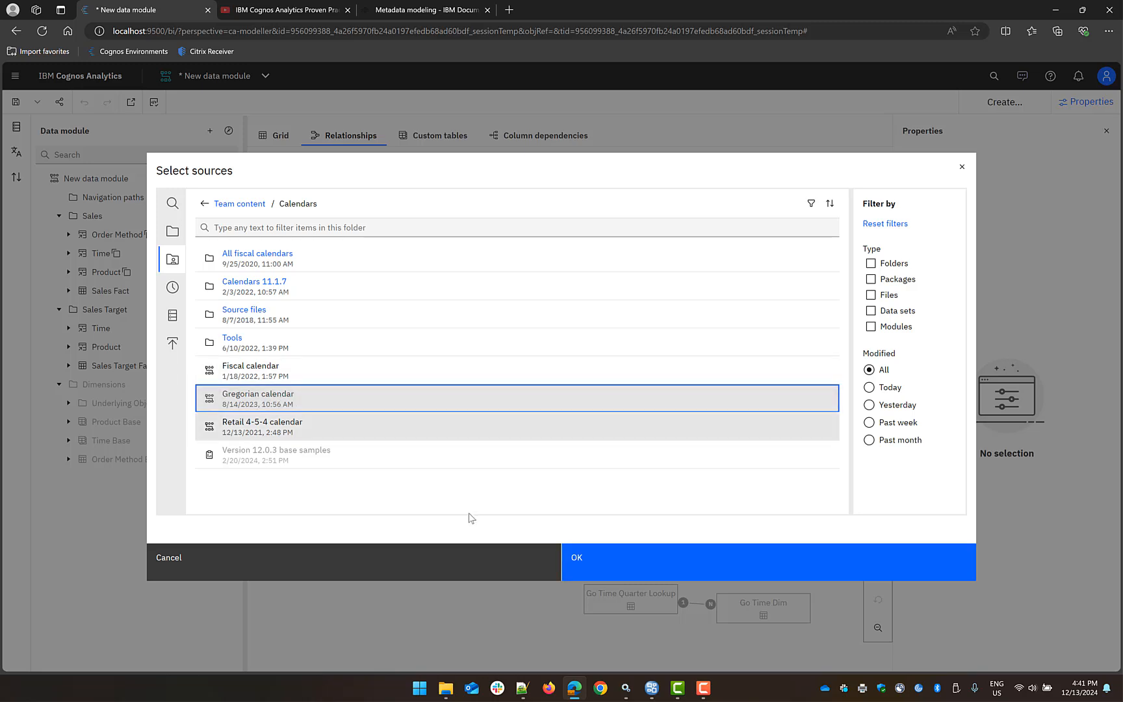
{"action": "left_click", "coordinate": [589, 569]}
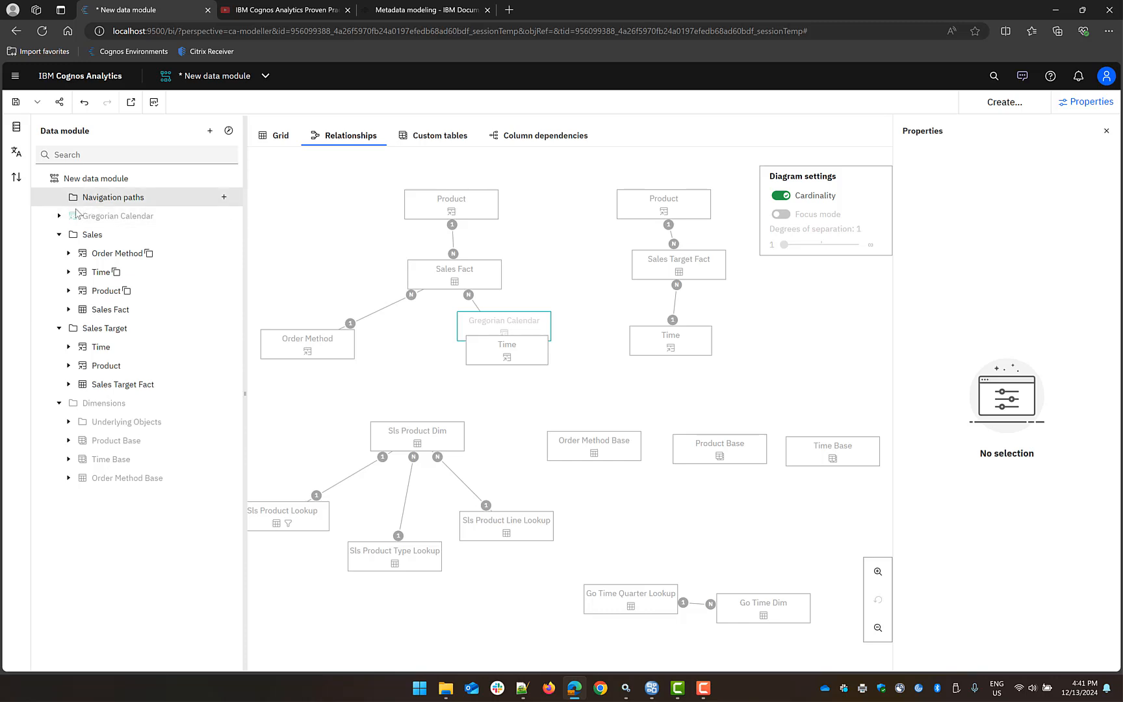
{"action": "left_click", "coordinate": [104, 219]}
{"action": "left_click_drag", "start_coordinate": [104, 219], "coordinate": [97, 407]}
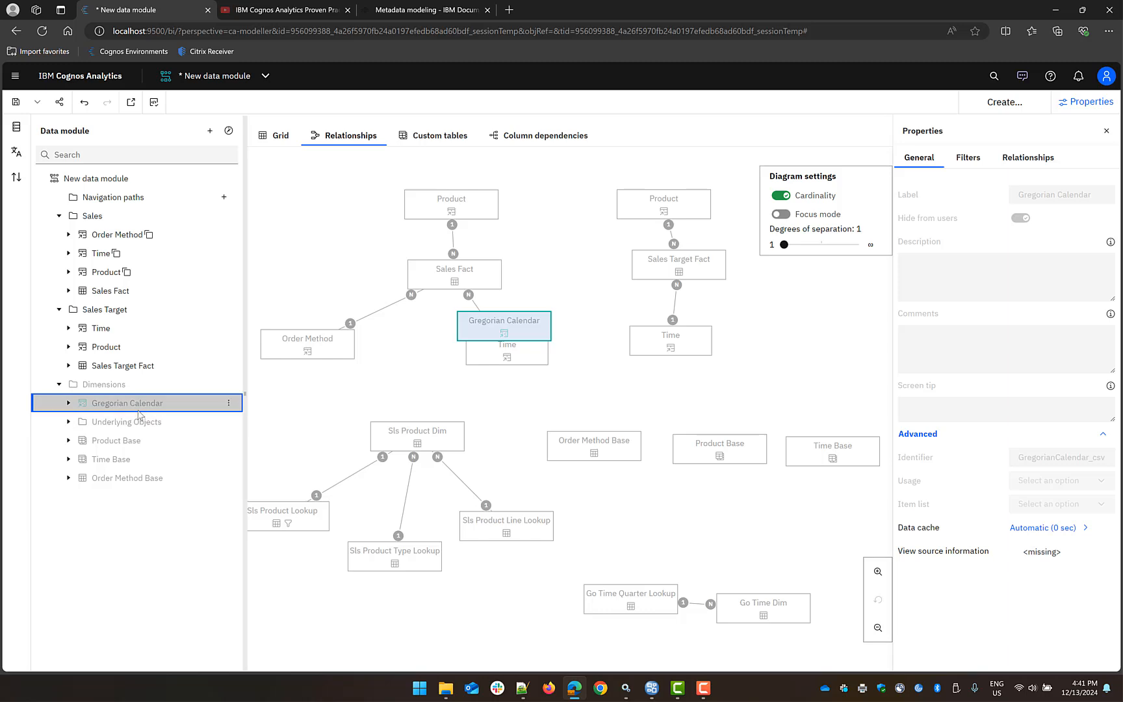
Set the lookup reference of Time Base's Day Date column to Gregorian Calendar and review the relative date filters under it.
{"action": "left_click", "coordinate": [82, 461]}
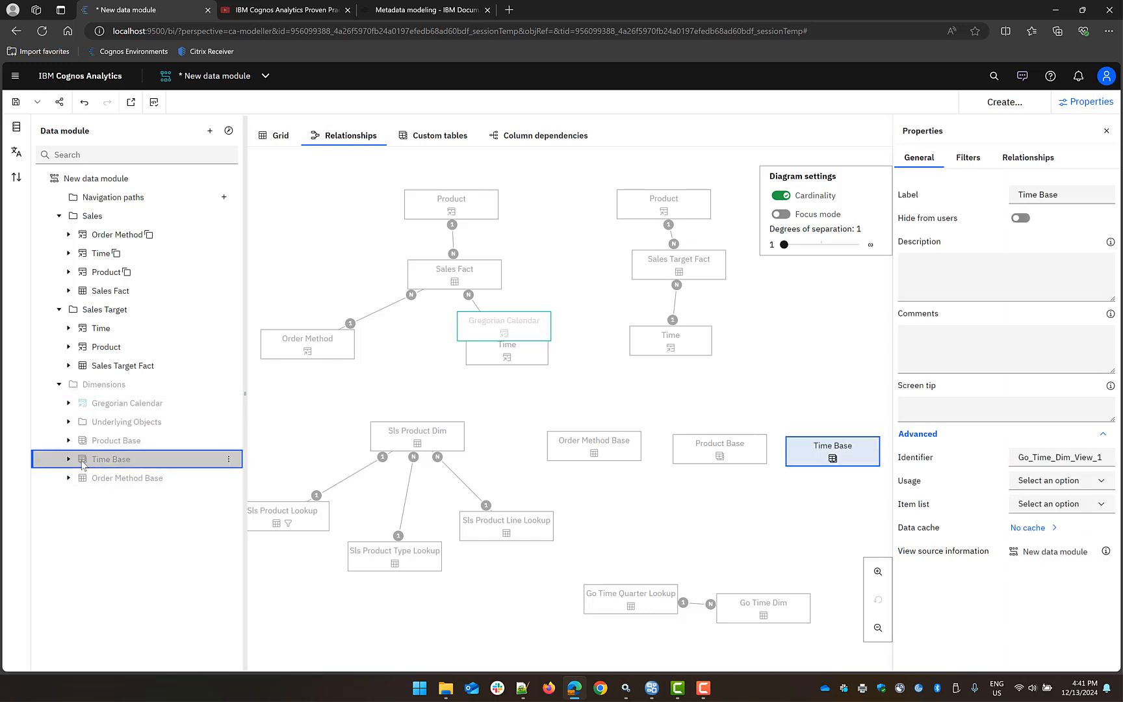
{"action": "left_click", "coordinate": [69, 462]}
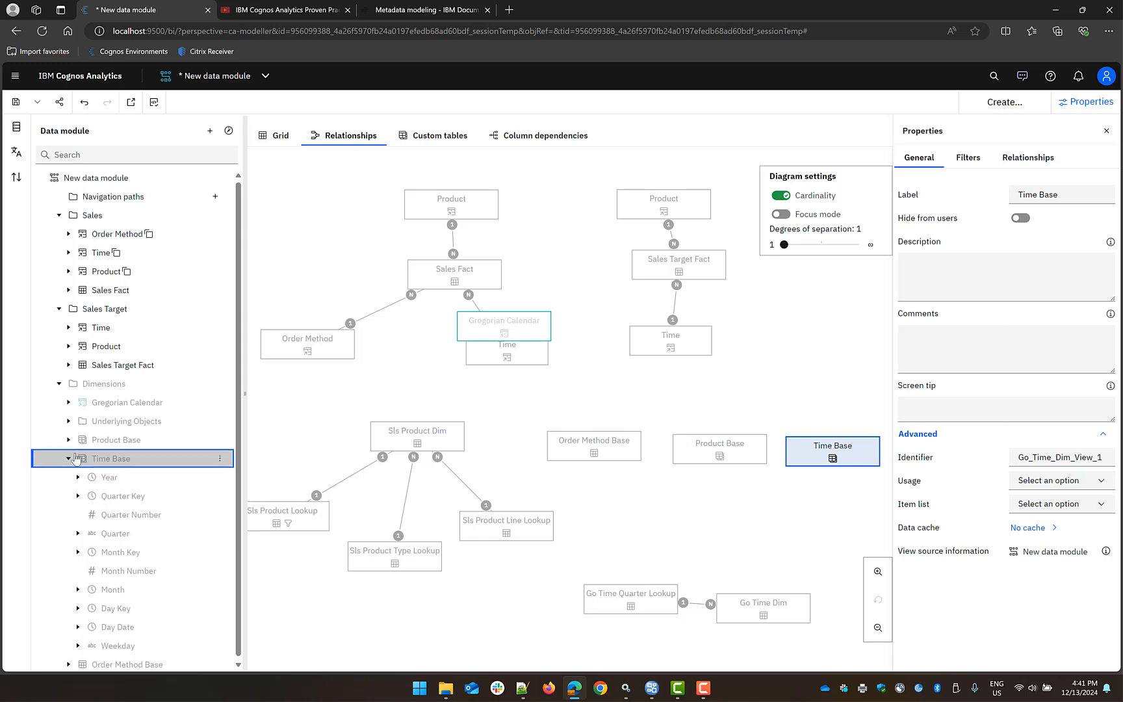
{"action": "left_click", "coordinate": [129, 628]}
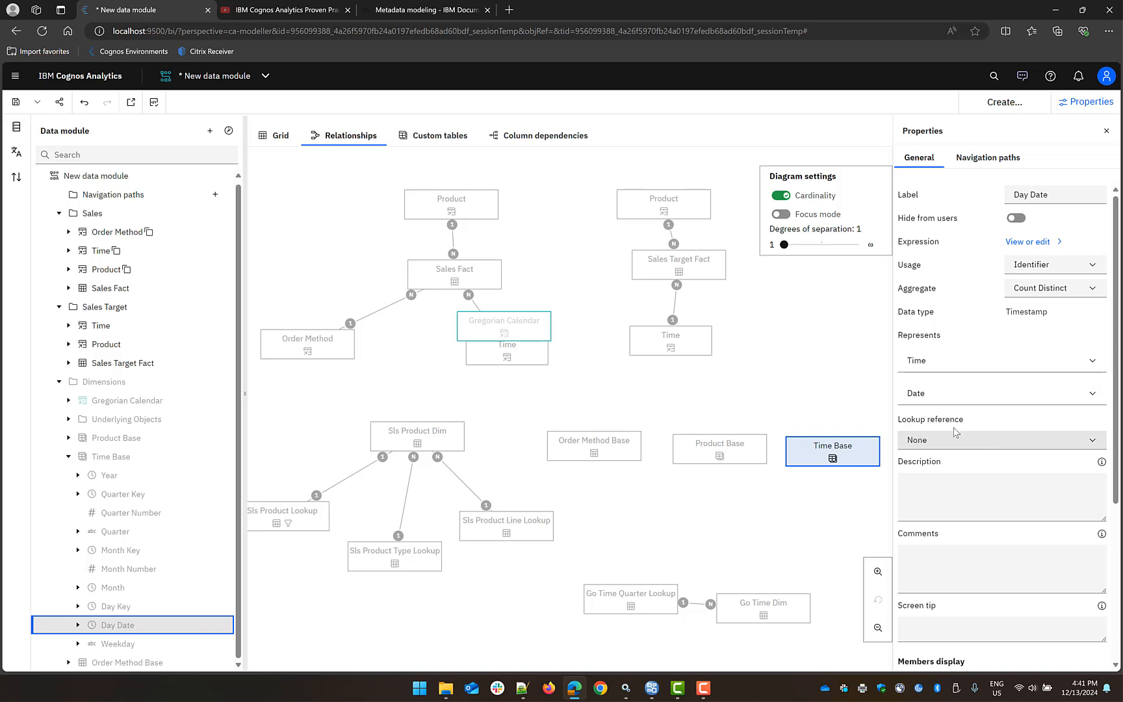
{"action": "left_click", "coordinate": [979, 447]}
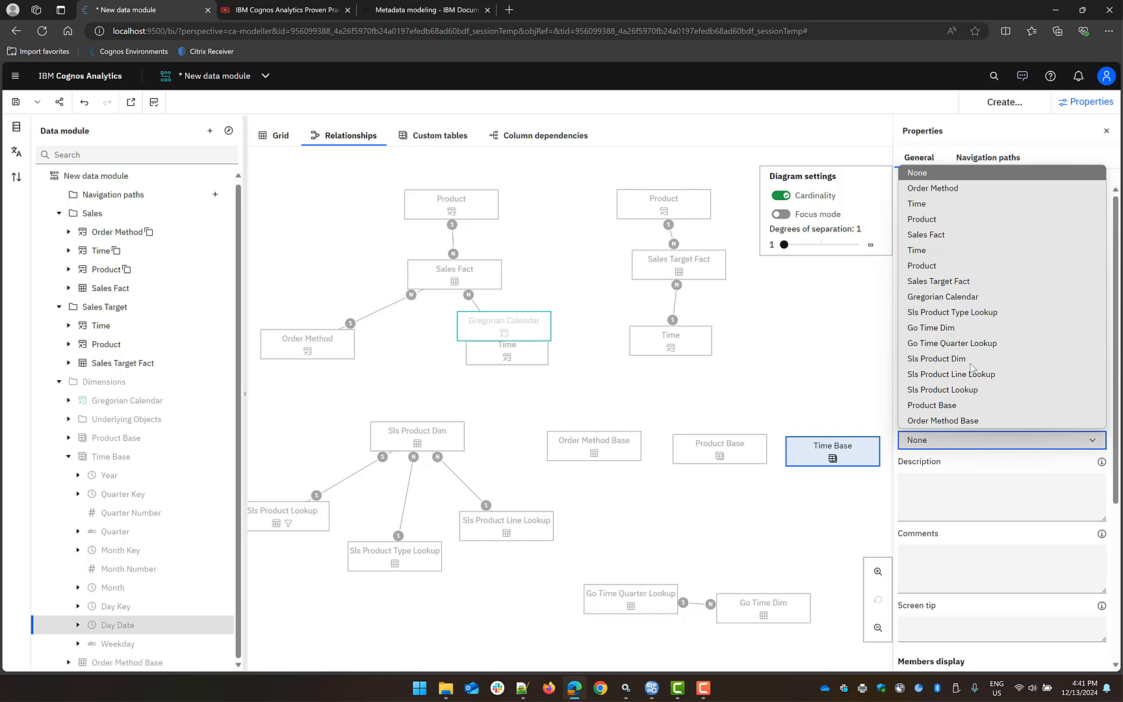
{"action": "left_click", "coordinate": [966, 298]}
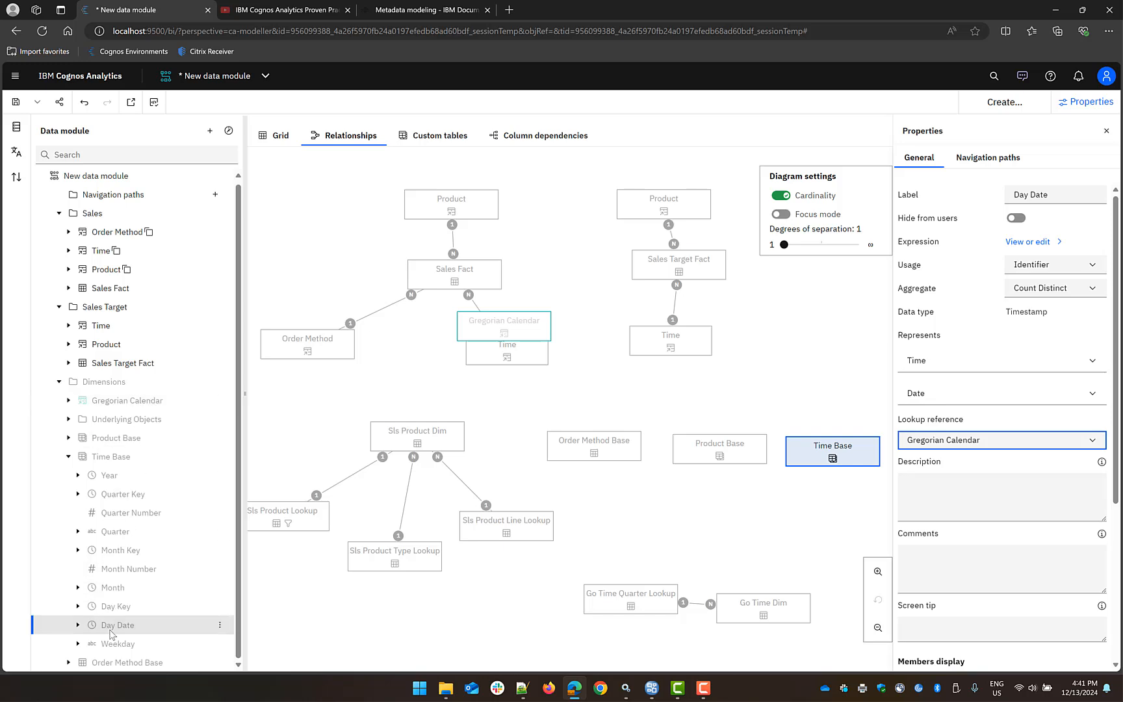
{"action": "left_click", "coordinate": [77, 626]}
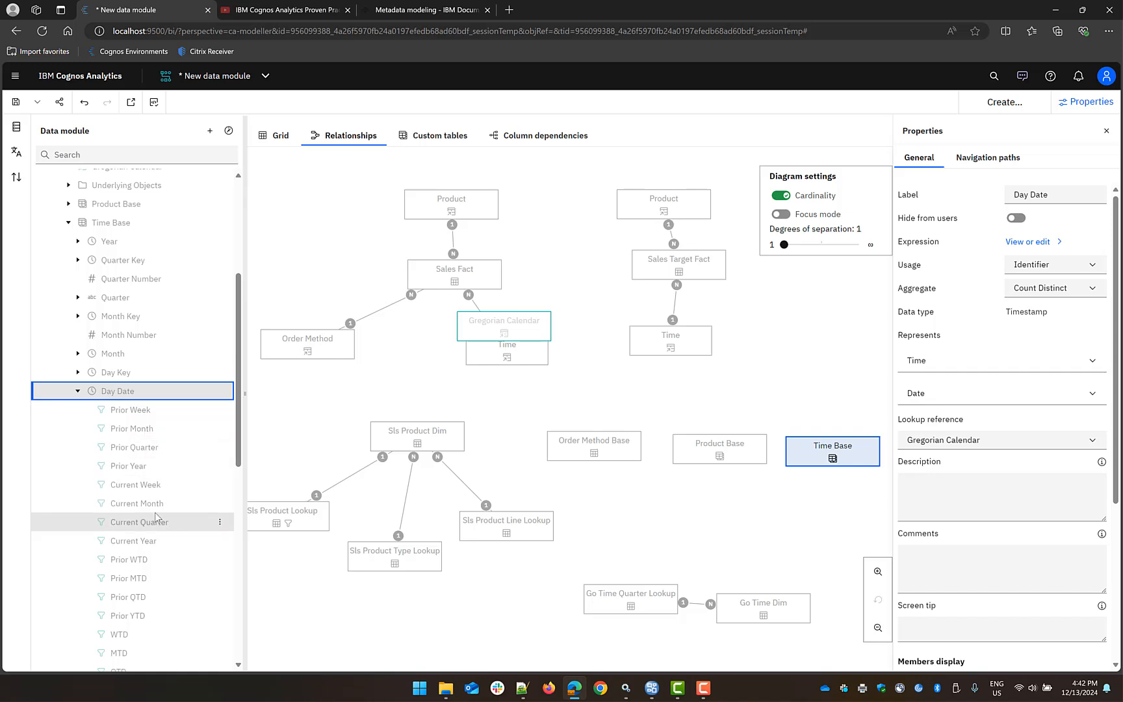
{"action": "scroll", "coordinate": [155, 583], "scroll_direction": "down", "scroll_amount": 2}
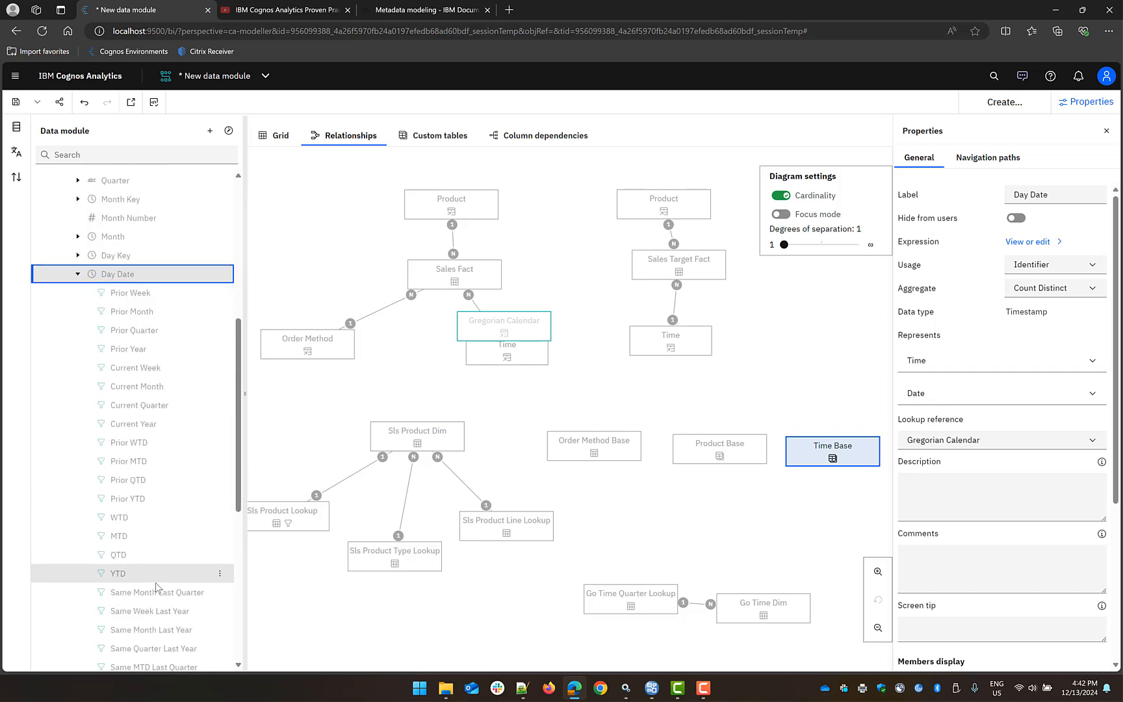
{"action": "scroll", "coordinate": [152, 580], "scroll_direction": "down", "scroll_amount": 3}
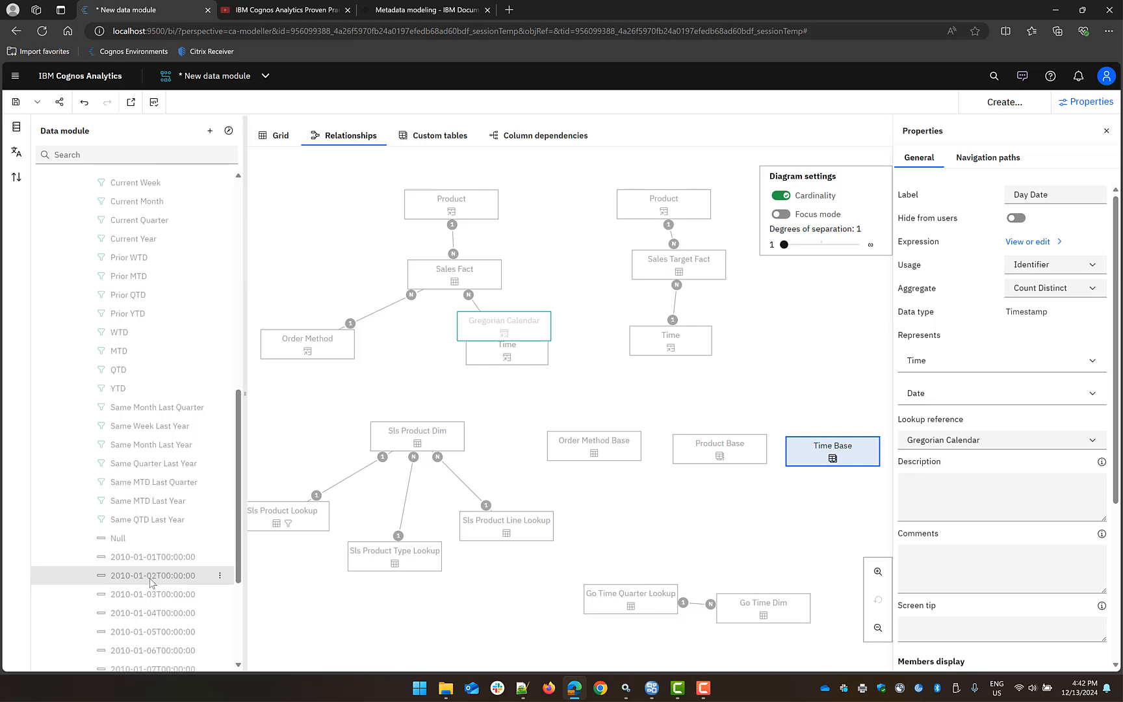
{"action": "scroll", "coordinate": [149, 581], "scroll_direction": "down", "scroll_amount": 1}
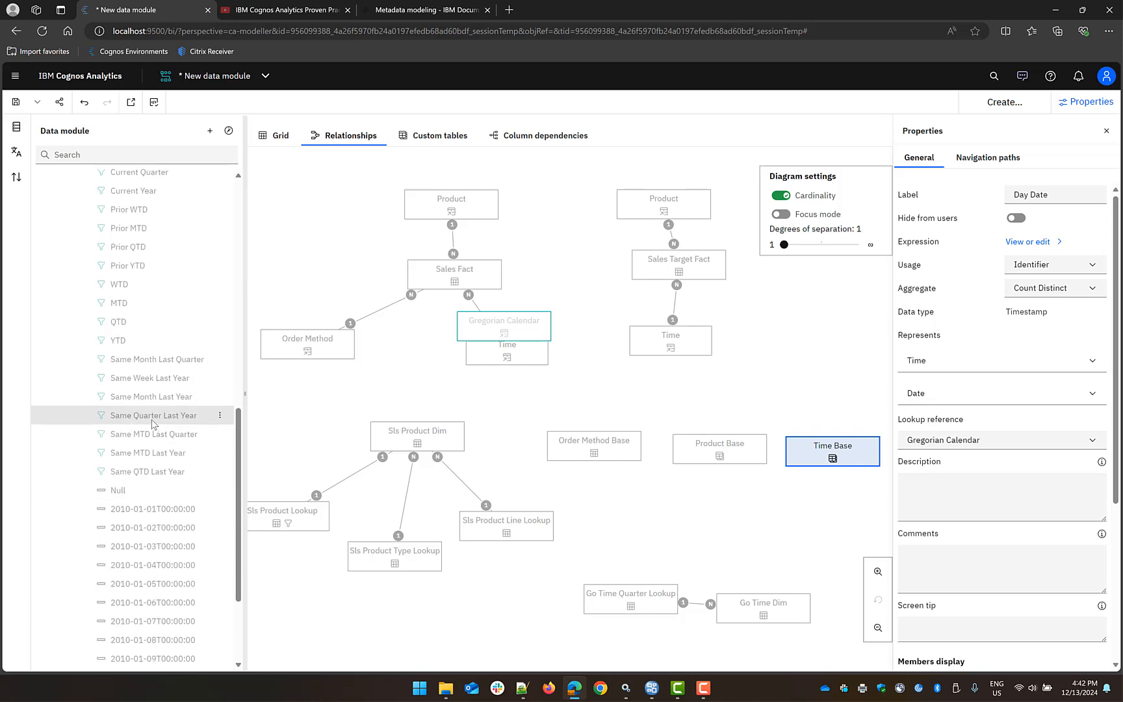
{"action": "scroll", "coordinate": [152, 424], "scroll_direction": "up", "scroll_amount": 5}
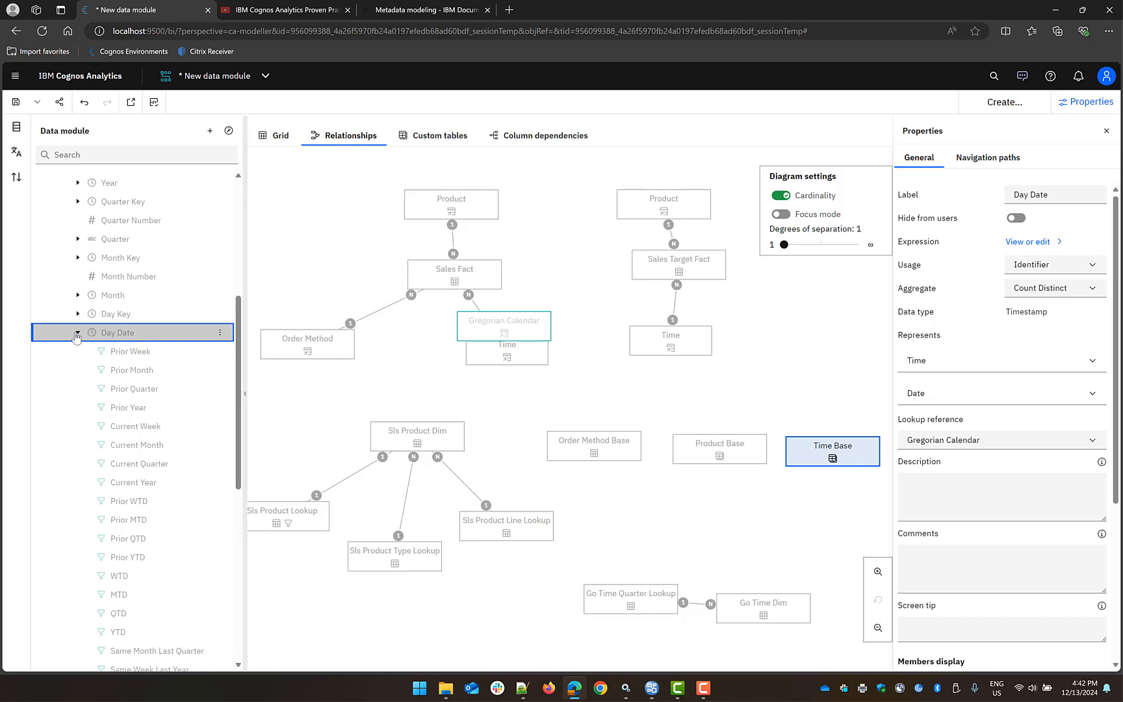
{"action": "left_click", "coordinate": [78, 332]}
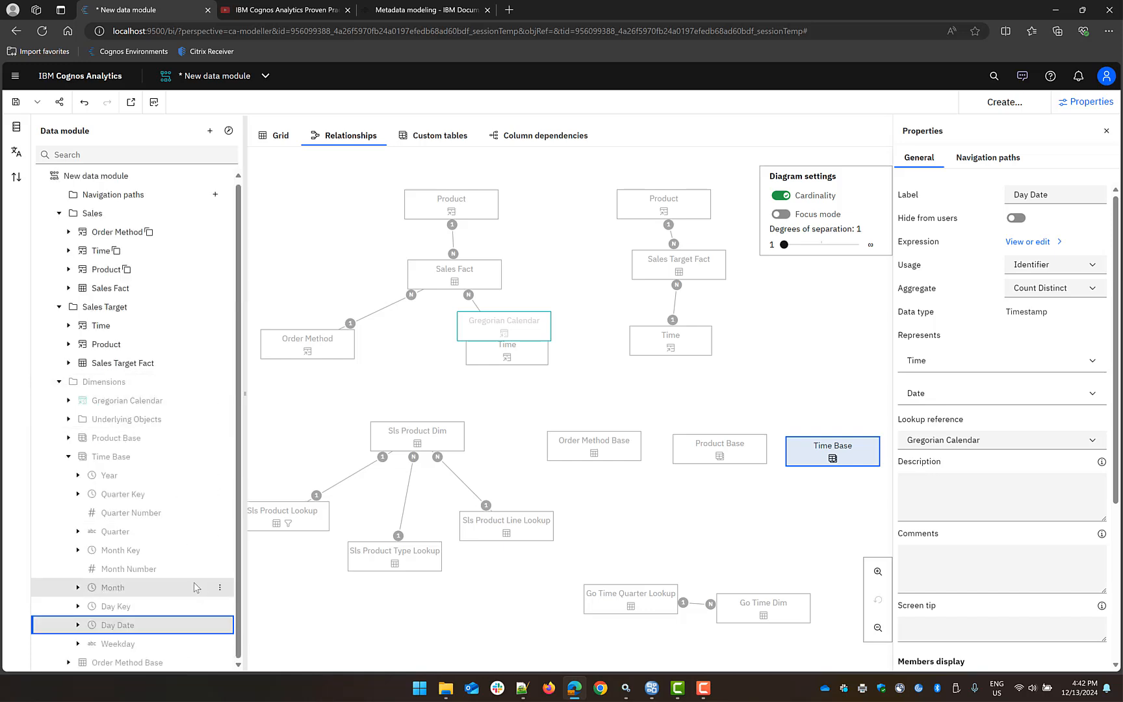
Set the lookup reference of the Sales Fact measures Quantity through Gross Profit to Time Base.Day Date and review the relative date measures under Quantity.
{"action": "left_click", "coordinate": [104, 292]}
{"action": "left_click", "coordinate": [69, 288]}
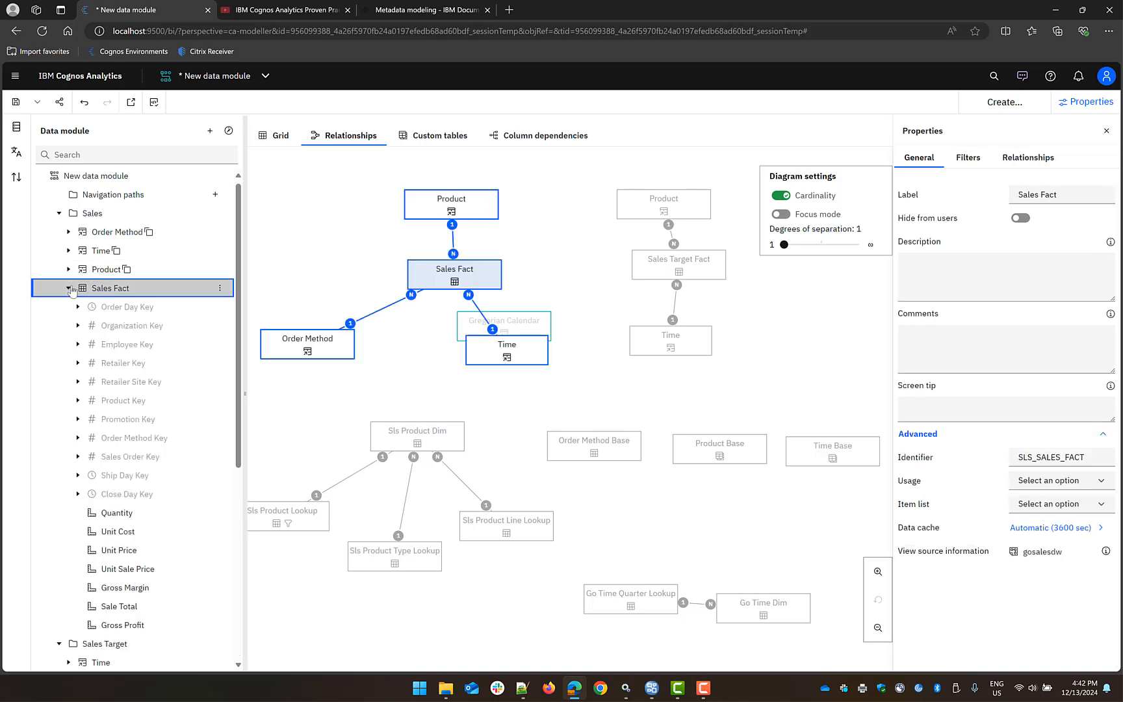
{"action": "left_click", "coordinate": [130, 515]}
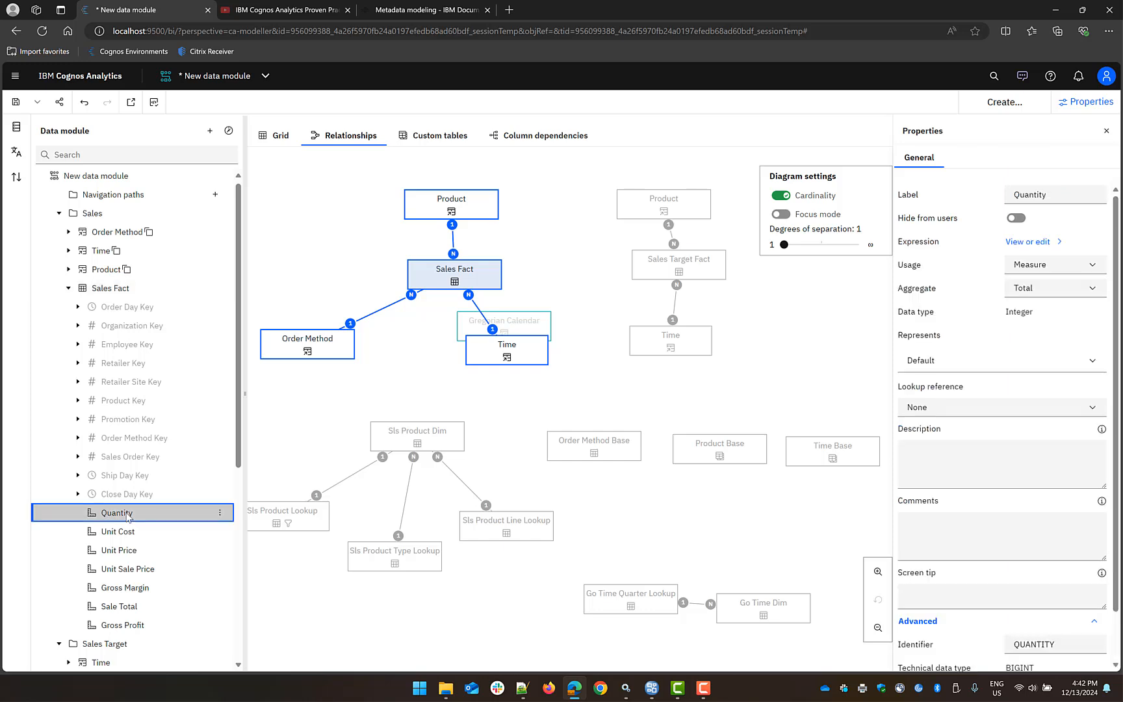
{"action": "left_click", "coordinate": [125, 626], "text": "shift"}
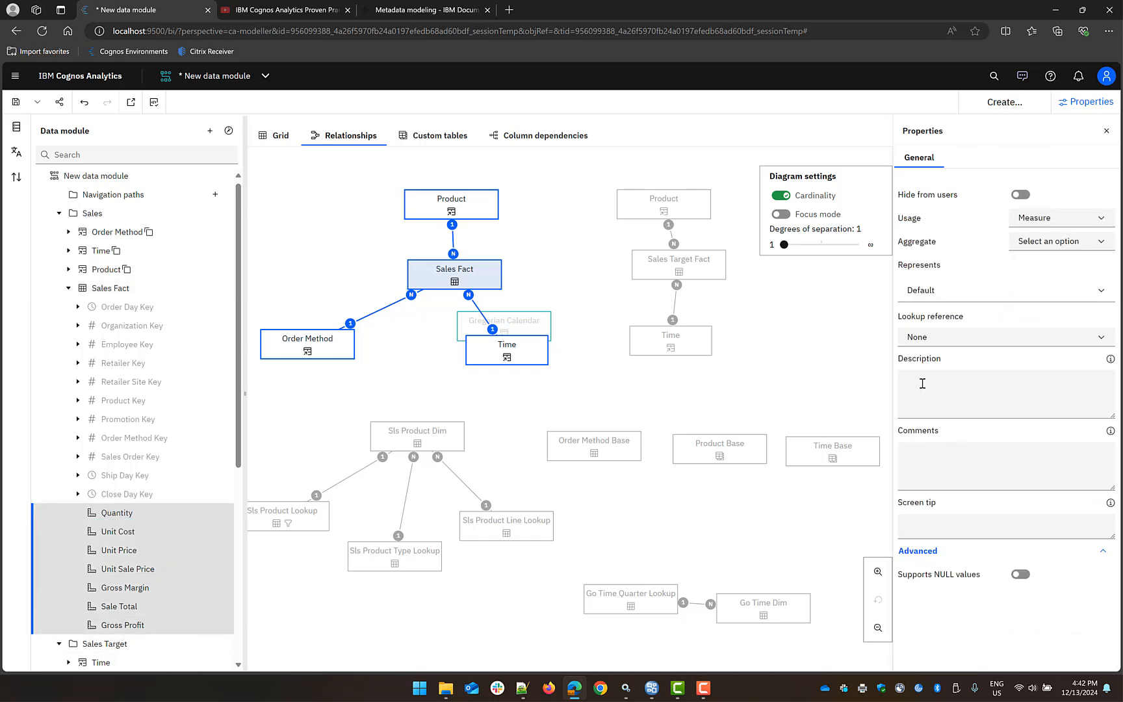
{"action": "left_click", "coordinate": [971, 338]}
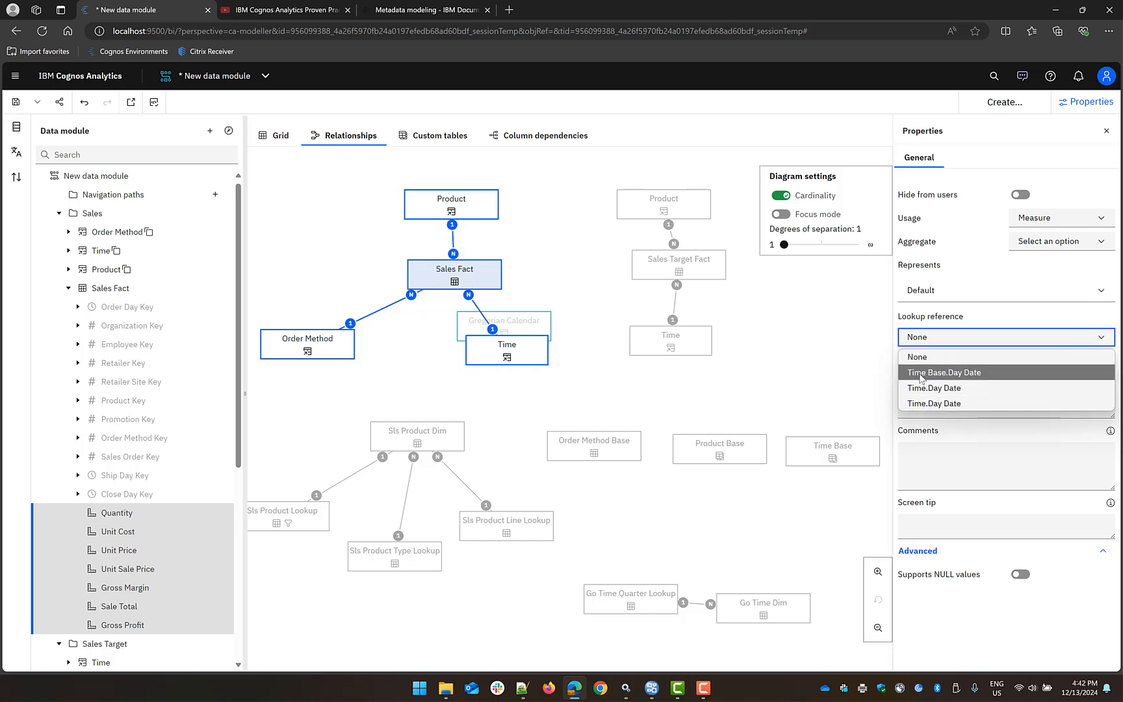
{"action": "left_click", "coordinate": [974, 376]}
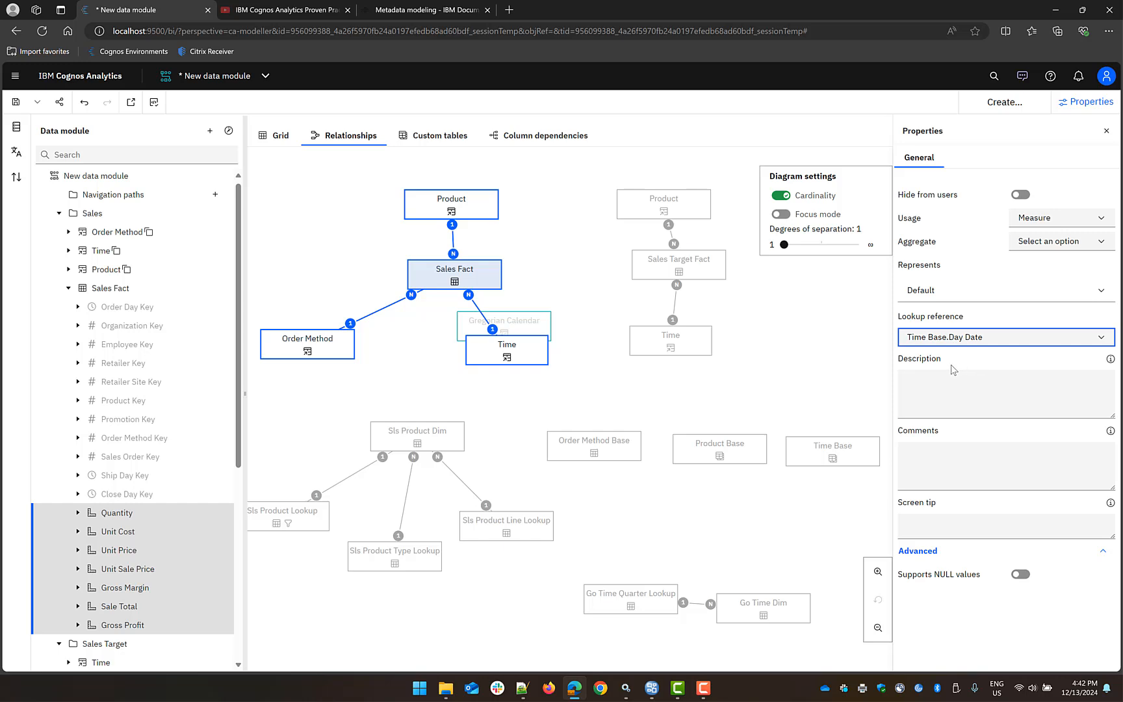
{"action": "left_click", "coordinate": [78, 514]}
{"action": "scroll", "coordinate": [79, 513], "scroll_direction": "down", "scroll_amount": 3}
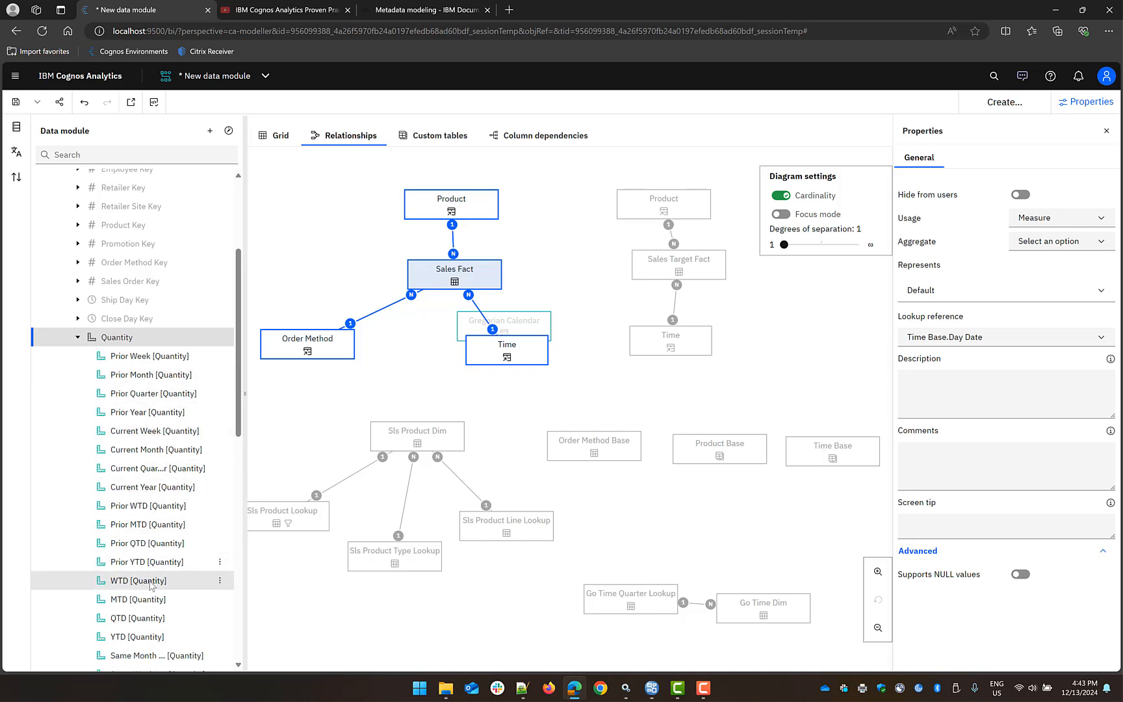
Look through the relative date measures under Quantity, then collapse Quantity and the Sales Fact table.
{"action": "scroll", "coordinate": [138, 513], "scroll_direction": "down", "scroll_amount": 3}
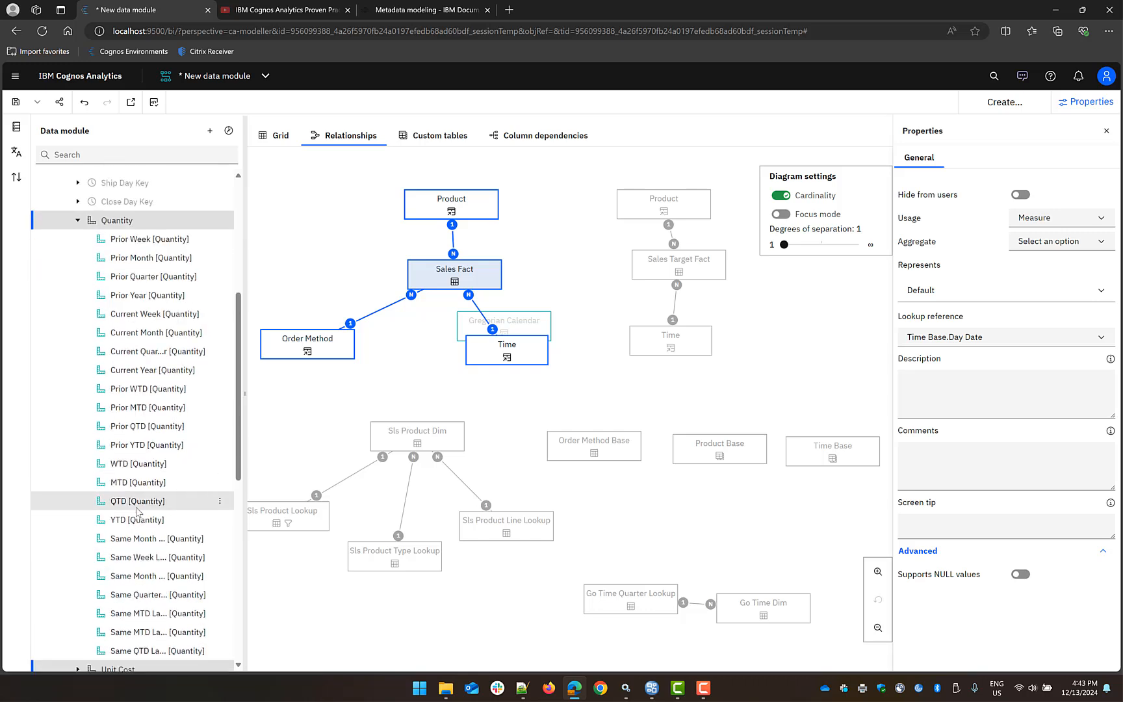
{"action": "scroll", "coordinate": [137, 512], "scroll_direction": "up", "scroll_amount": 6}
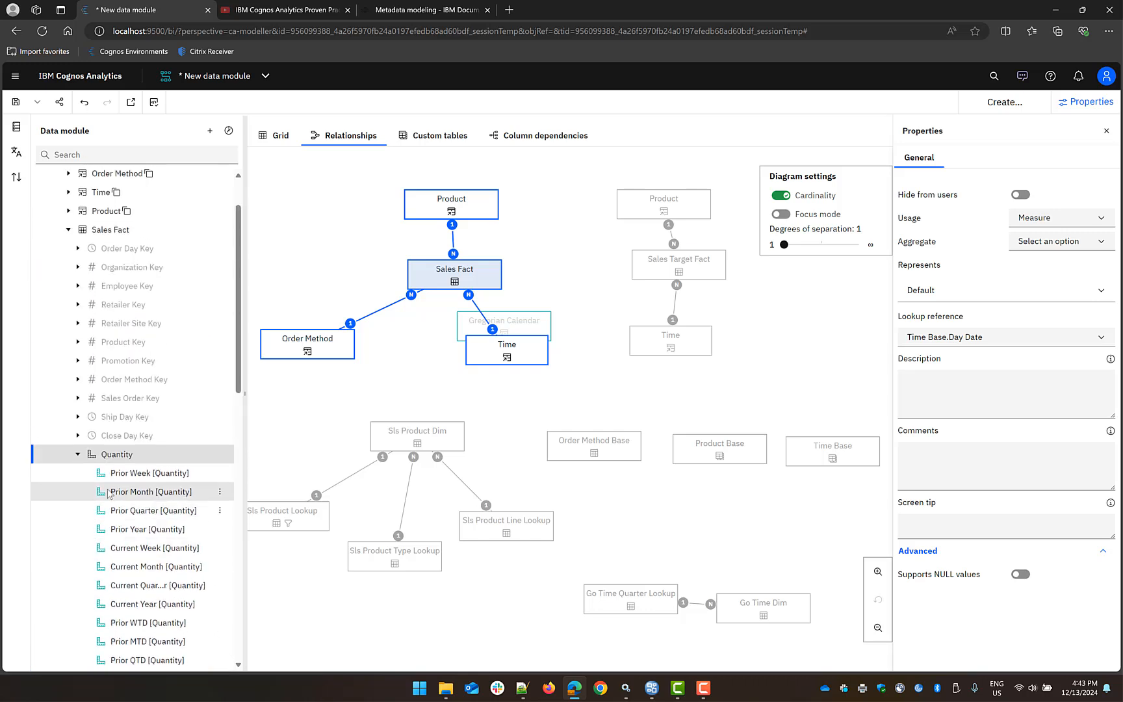
{"action": "left_click", "coordinate": [77, 457]}
{"action": "left_click", "coordinate": [172, 567], "text": "shift"}
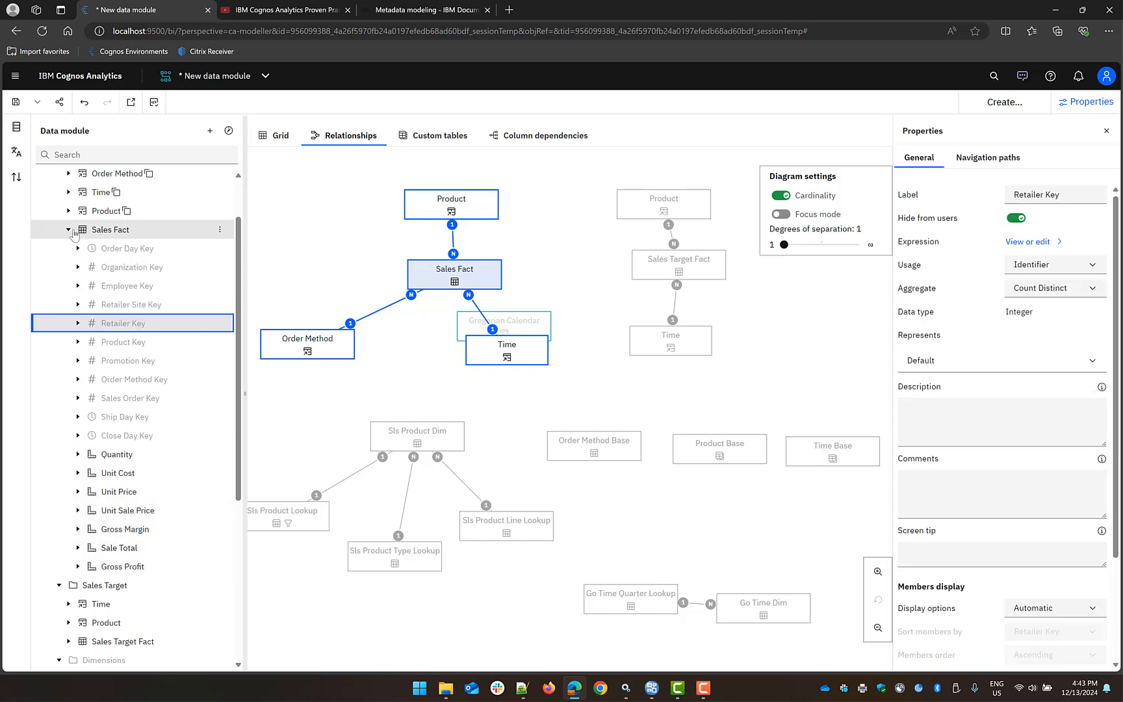
{"action": "left_click", "coordinate": [69, 231]}
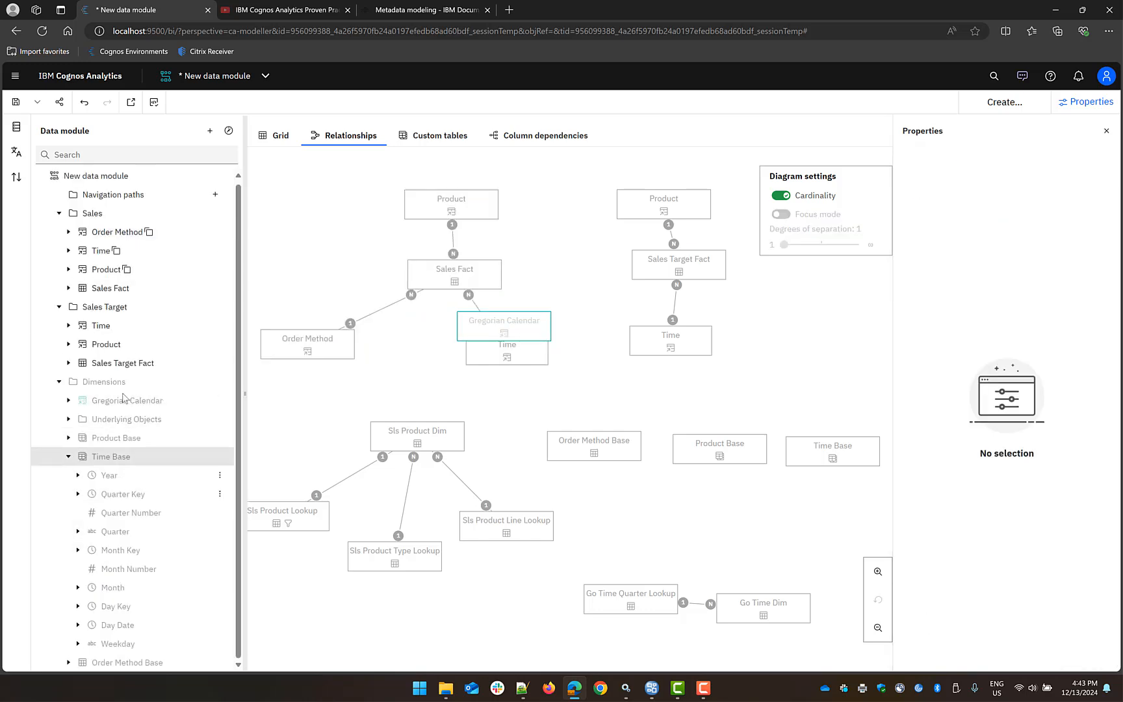
Expand Sales Target Fact, check the lookup reference property of its Sales Target measure and collapse the table.
{"action": "left_click", "coordinate": [108, 368]}
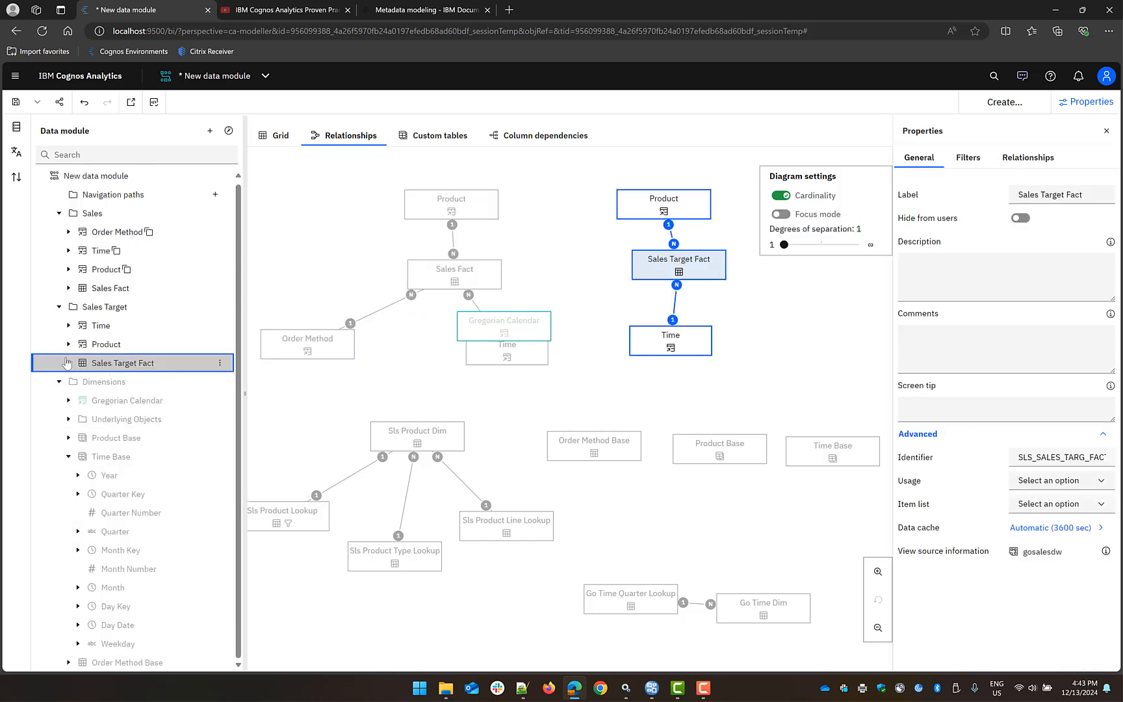
{"action": "left_click", "coordinate": [68, 363]}
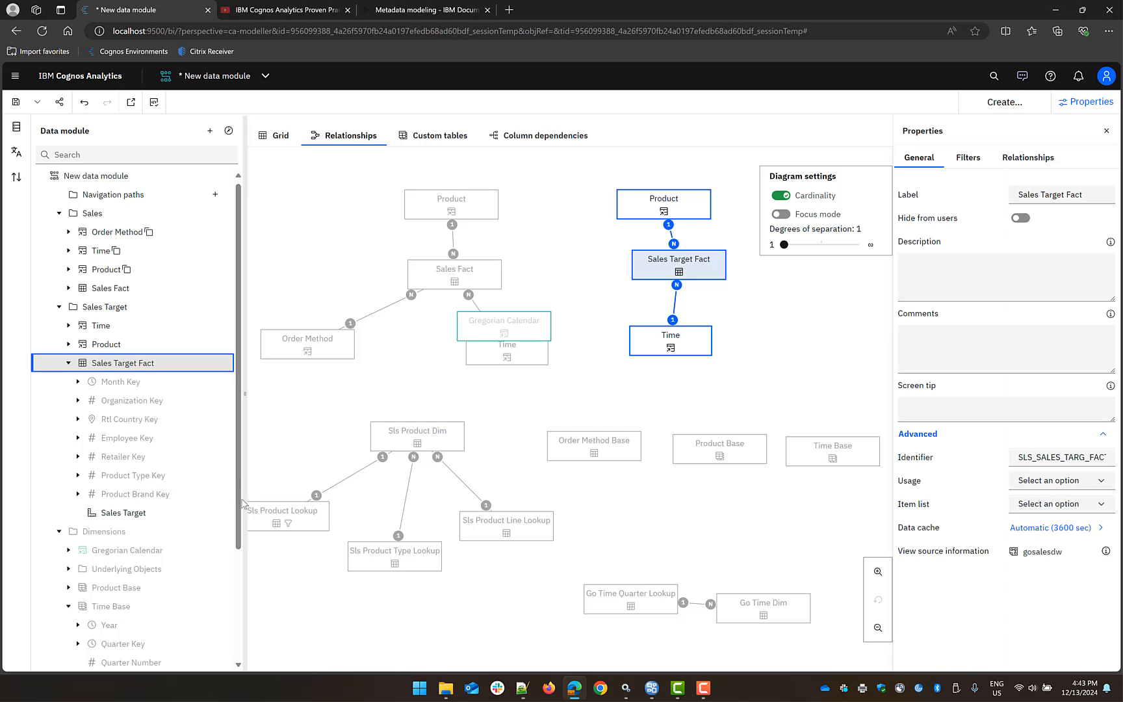
{"action": "left_click_drag", "start_coordinate": [238, 504], "coordinate": [238, 617]}
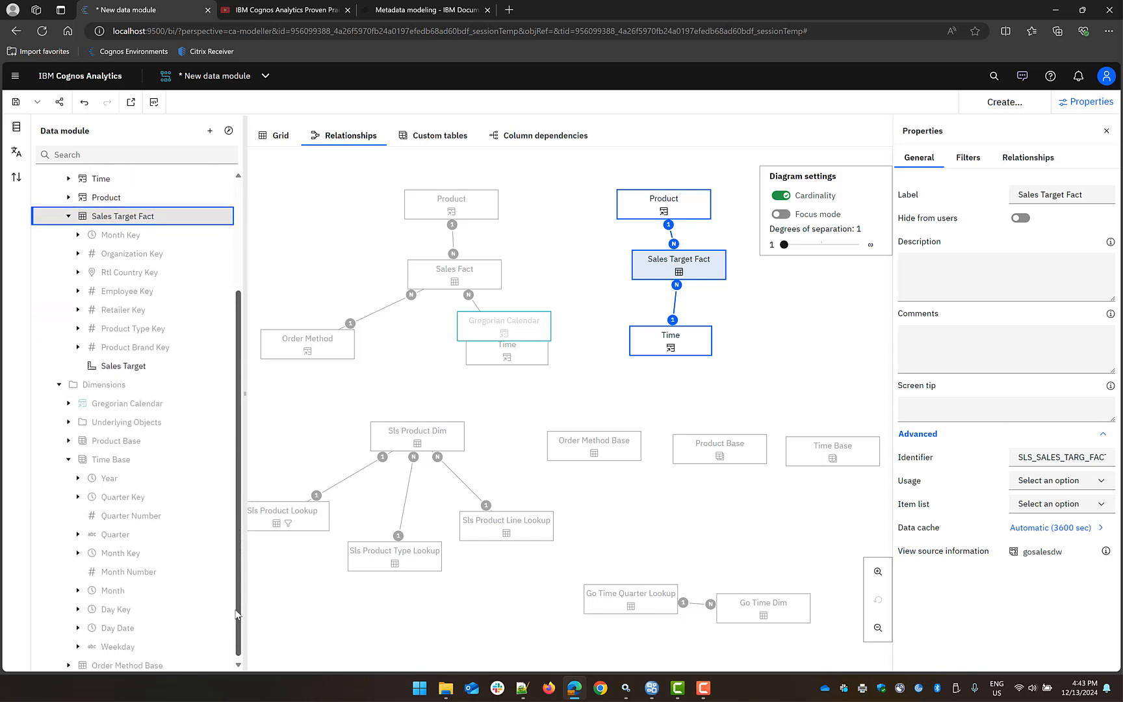
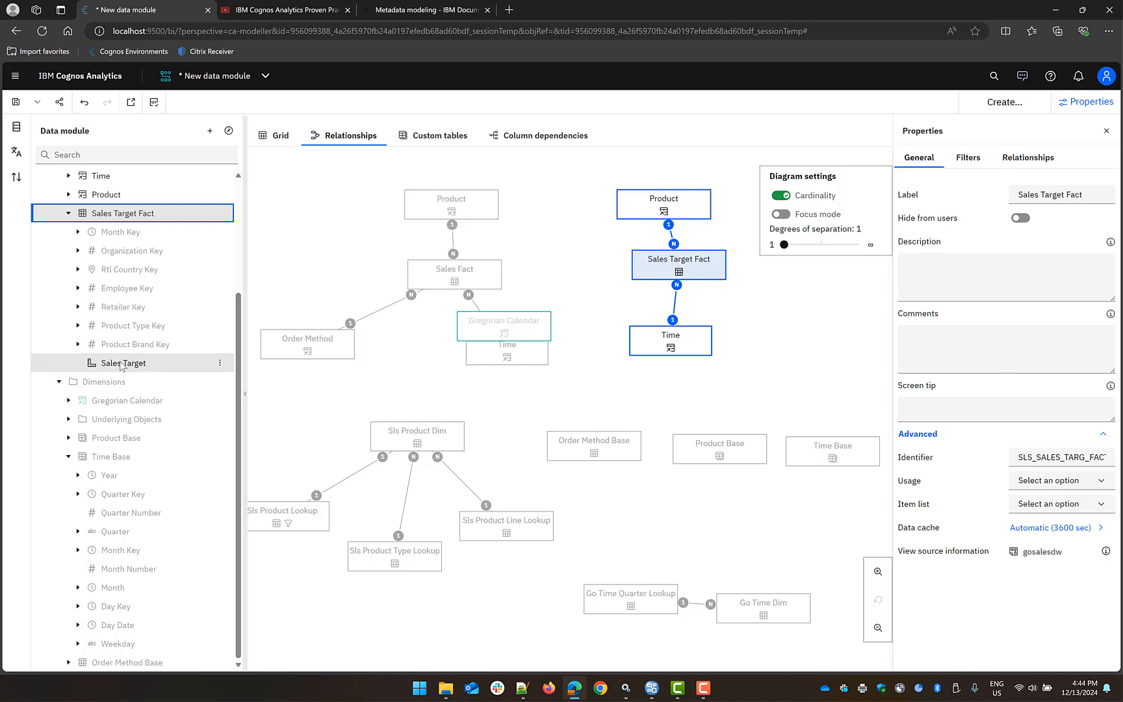
{"action": "left_click", "coordinate": [125, 367]}
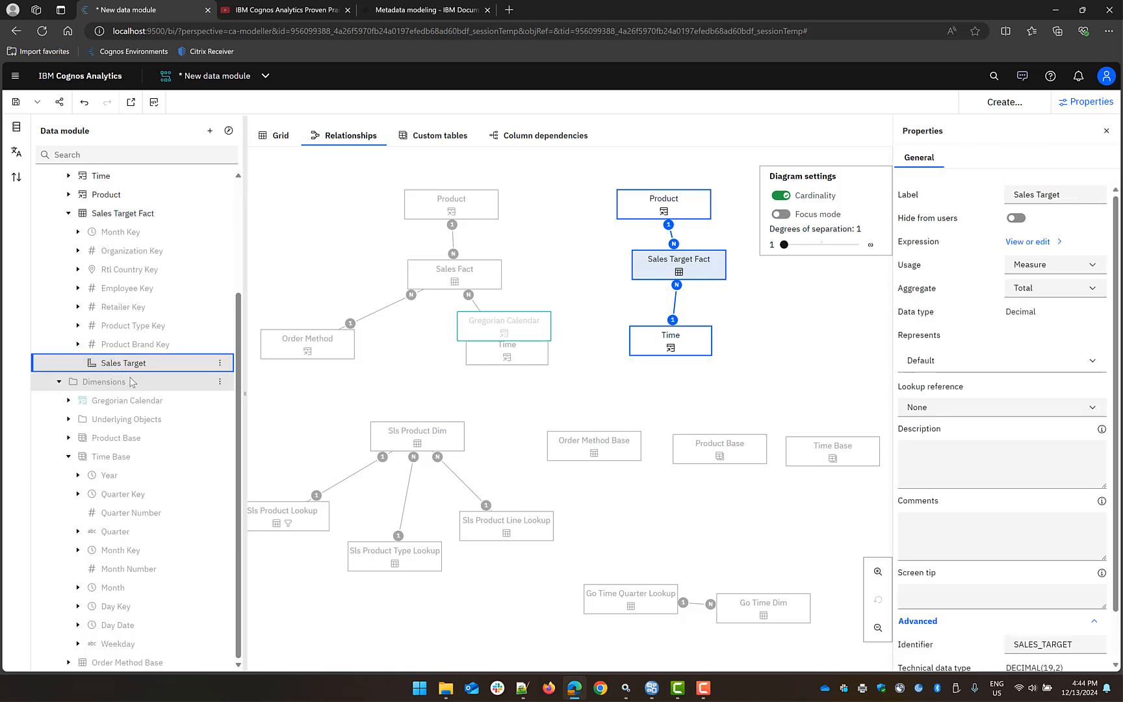
{"action": "left_click", "coordinate": [69, 214]}
{"action": "left_click", "coordinate": [362, 486]}
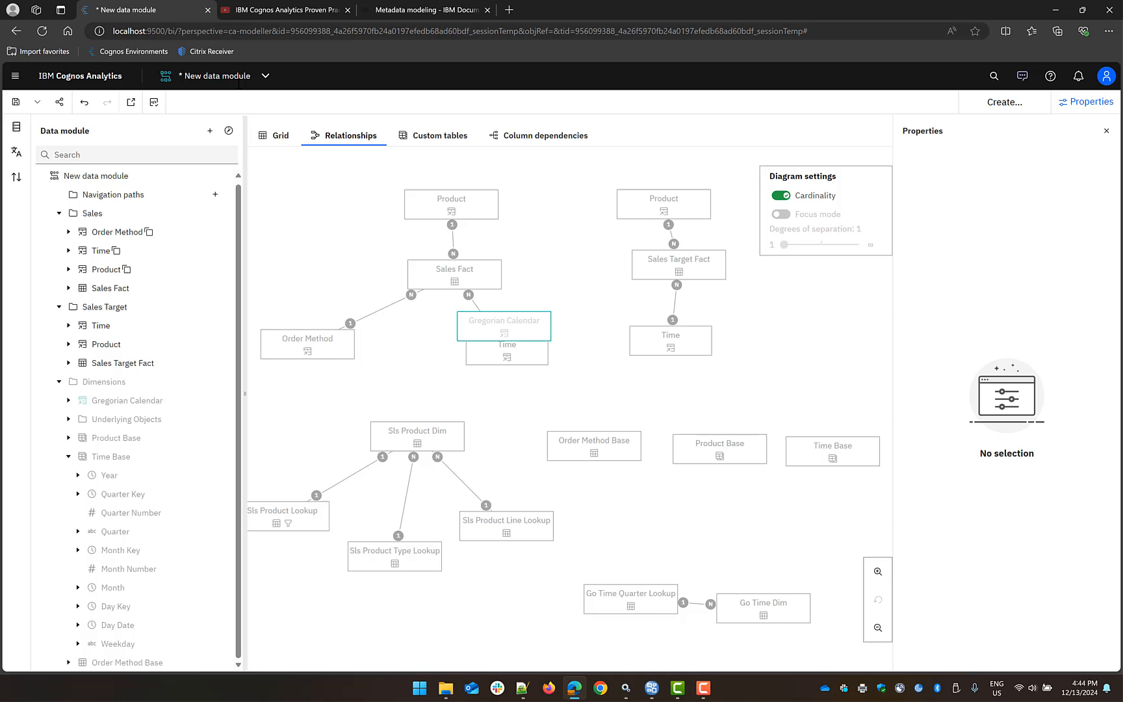
Collapse the Sales, Sales Target and Dimensions folders in the data module tree.
{"action": "left_click", "coordinate": [60, 213]}
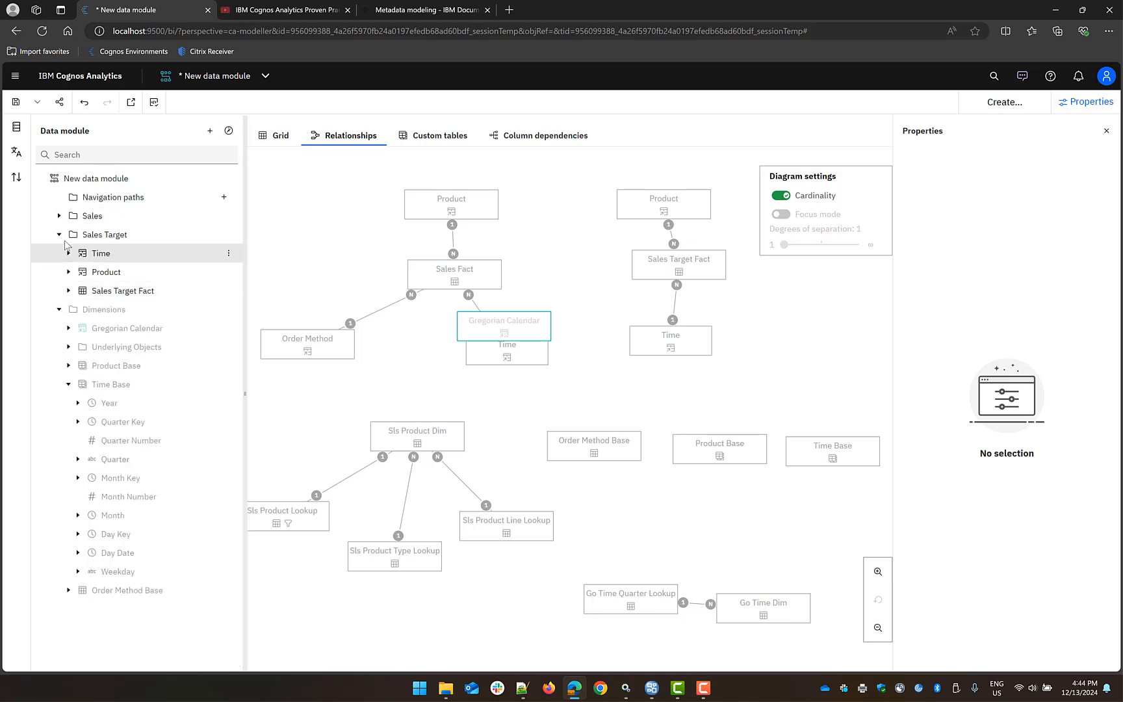
{"action": "left_click", "coordinate": [59, 235]}
{"action": "left_click", "coordinate": [59, 253]}
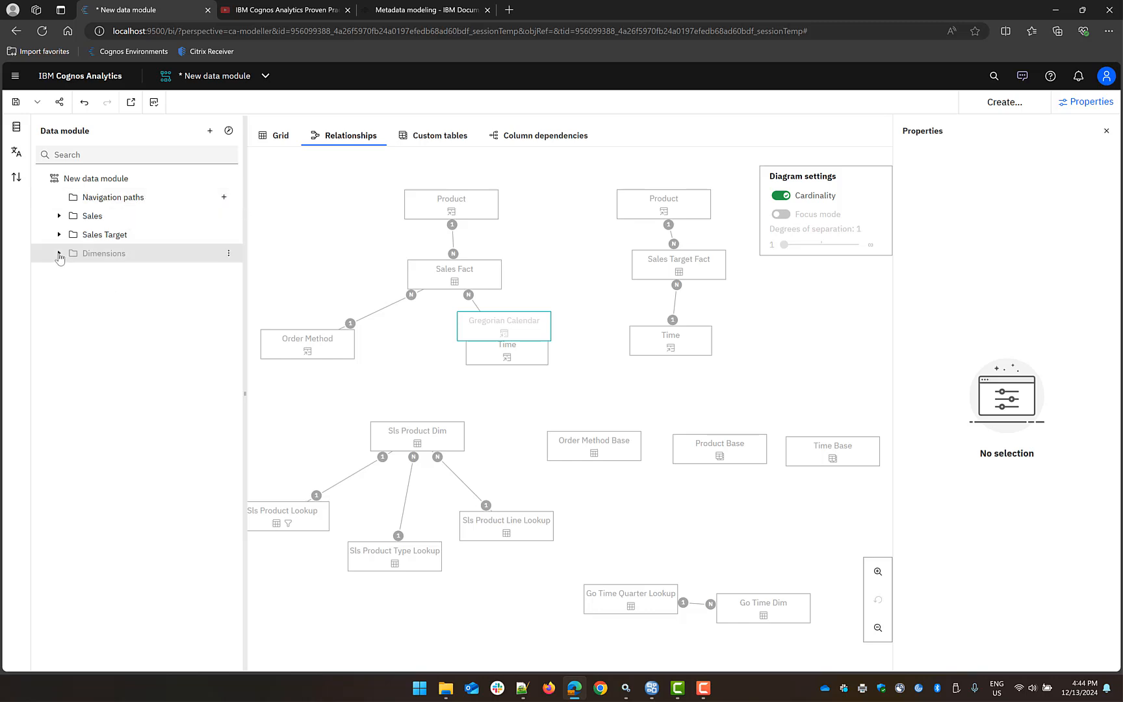
Expand the Sales folder and reorder its tables as Sales Fact, Product, Order Method and Time.
{"action": "left_click", "coordinate": [59, 217]}
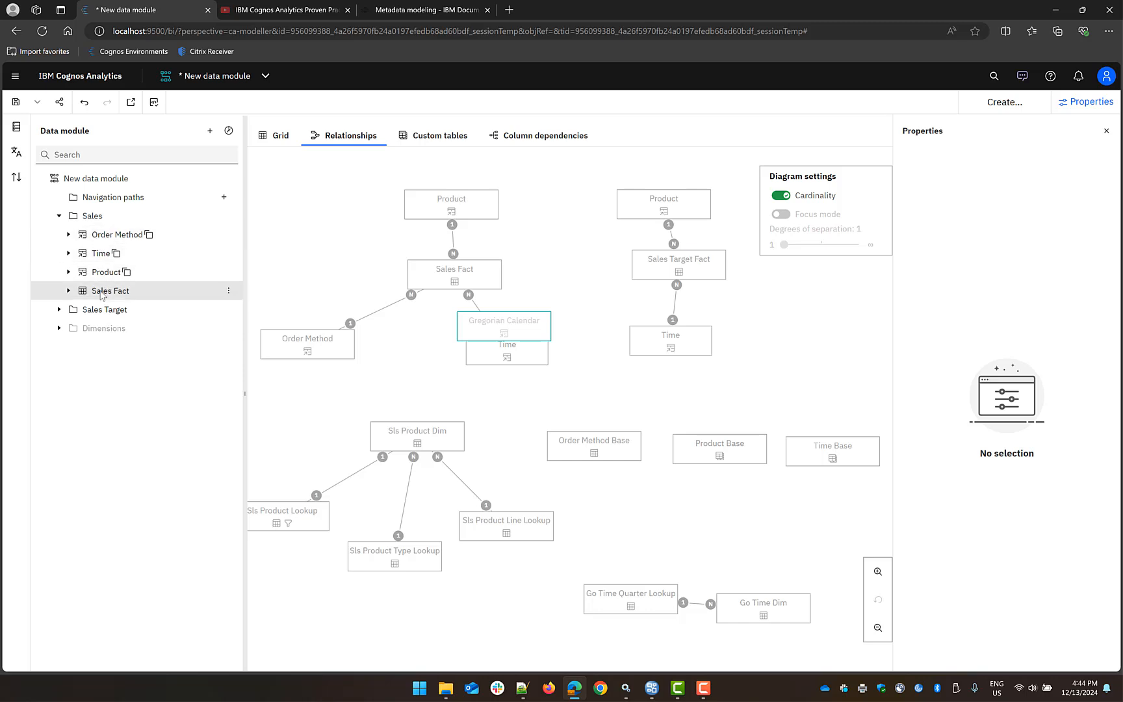
{"action": "left_click_drag", "start_coordinate": [102, 293], "coordinate": [108, 229]}
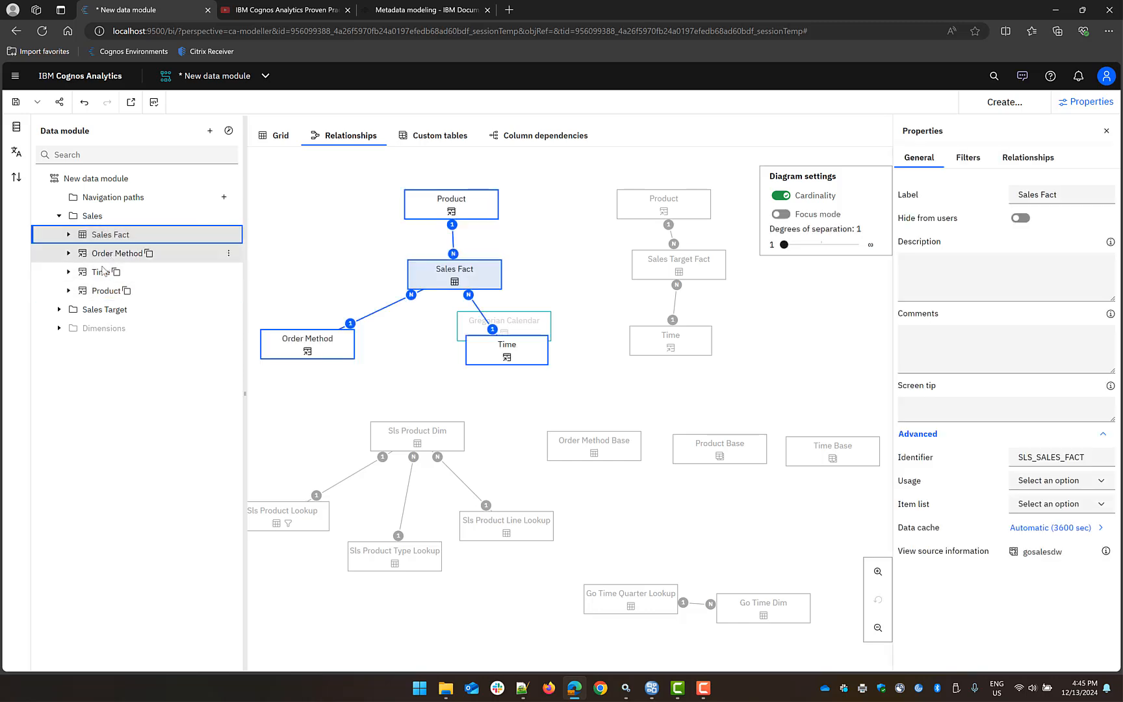
{"action": "left_click", "coordinate": [102, 275]}
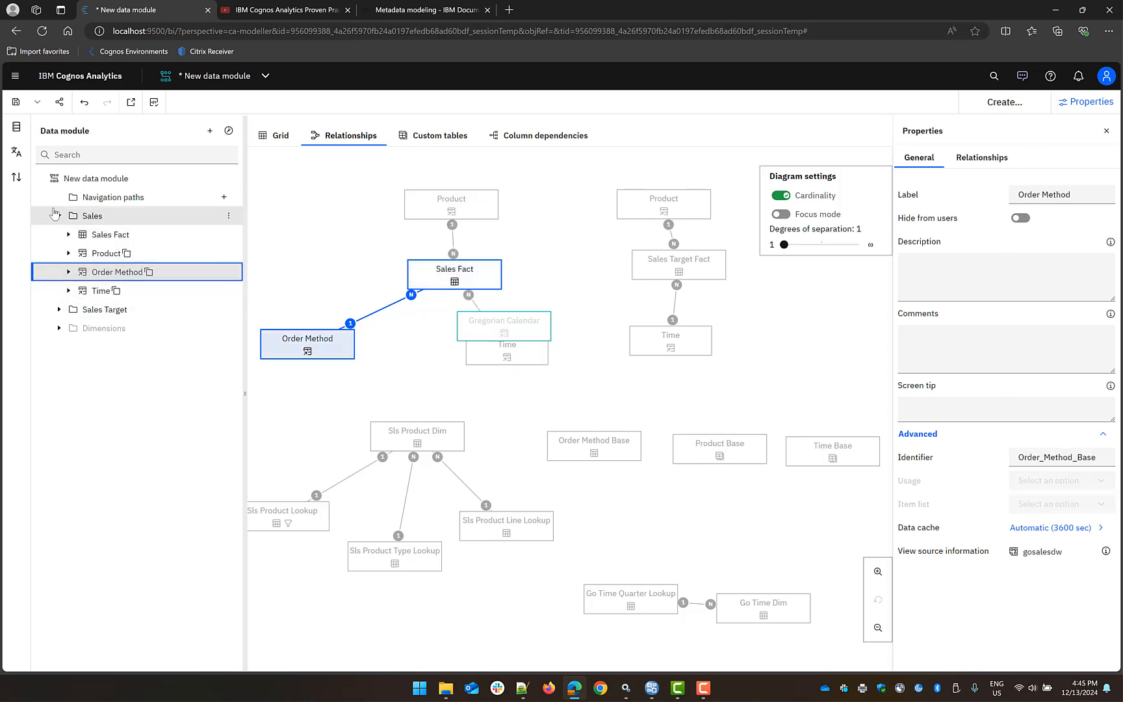
{"action": "left_click", "coordinate": [102, 255]}
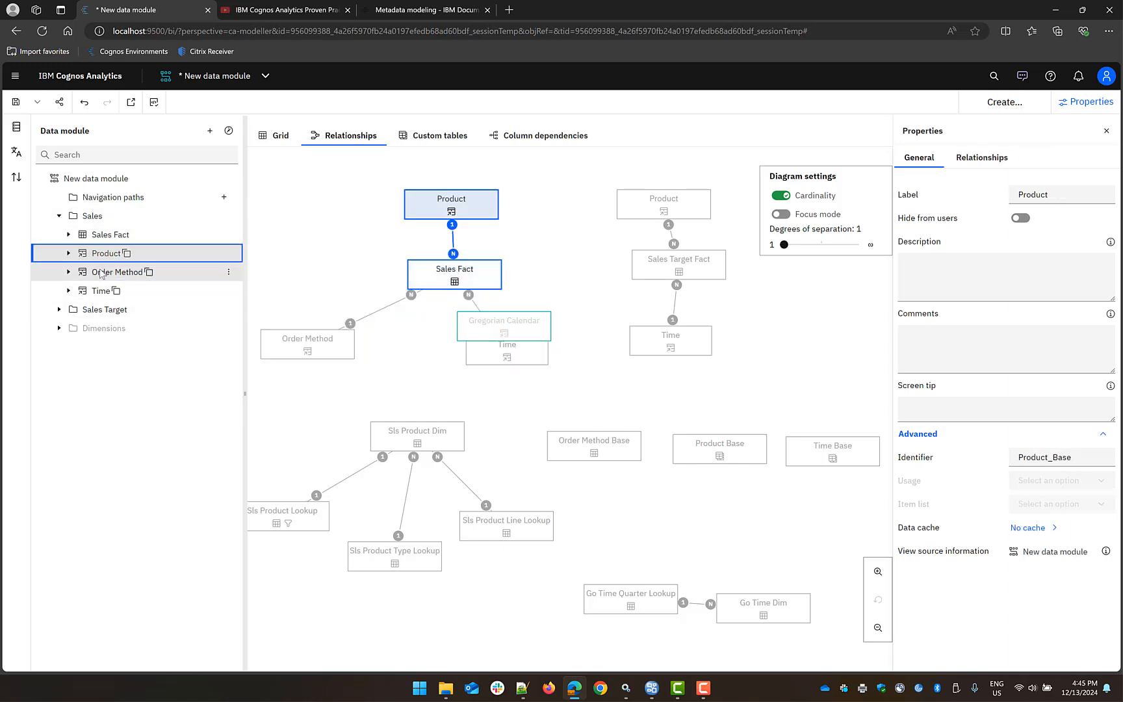
{"action": "left_click", "coordinate": [102, 273]}
{"action": "left_click", "coordinate": [97, 292]}
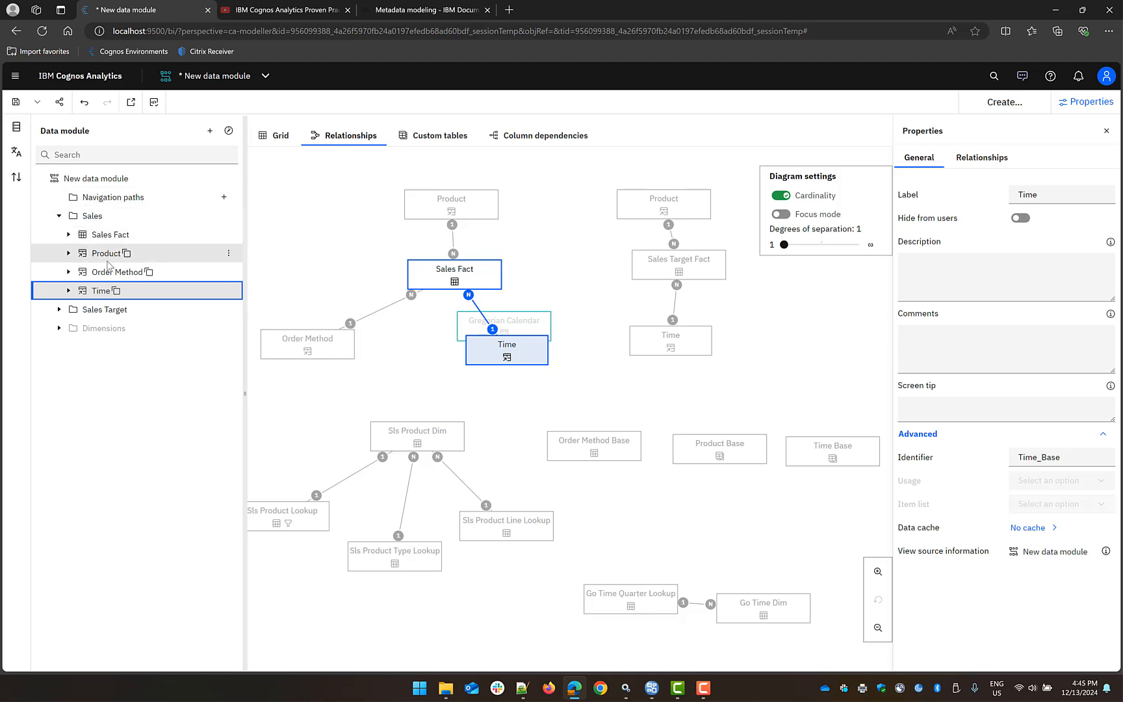
Reorder the Sales Target folder's tables as Sales Target Fact, Product and Time, and expand the Dimensions folder.
{"action": "left_click", "coordinate": [61, 310]}
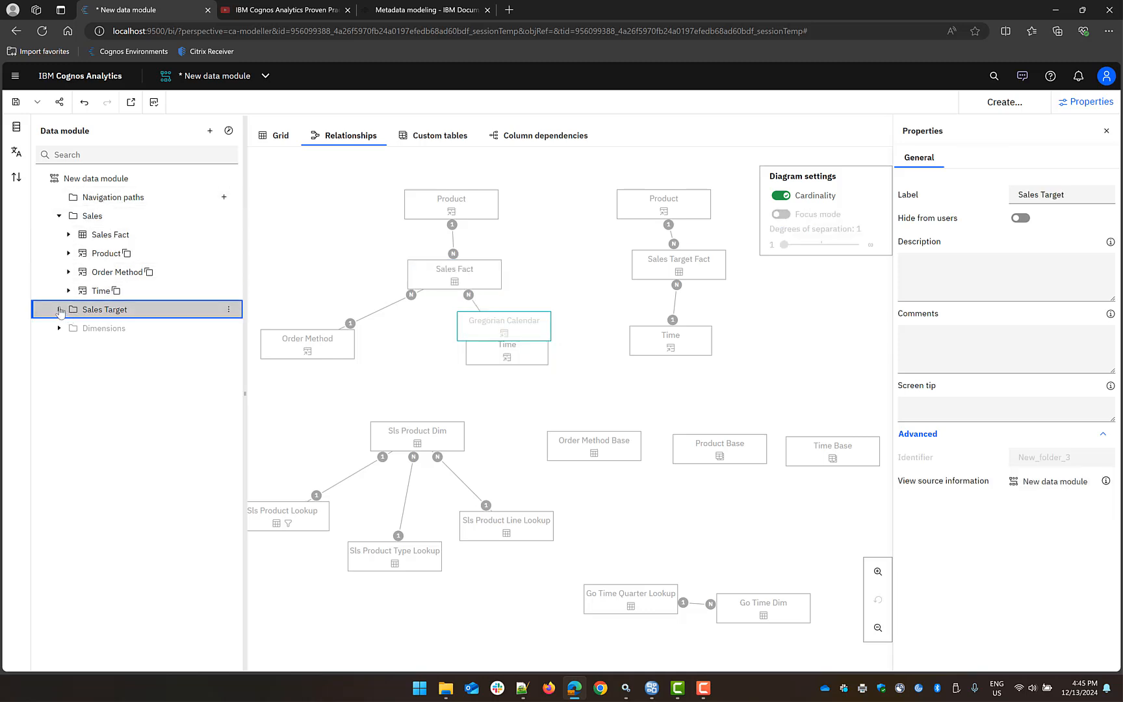
{"action": "left_click", "coordinate": [60, 311]}
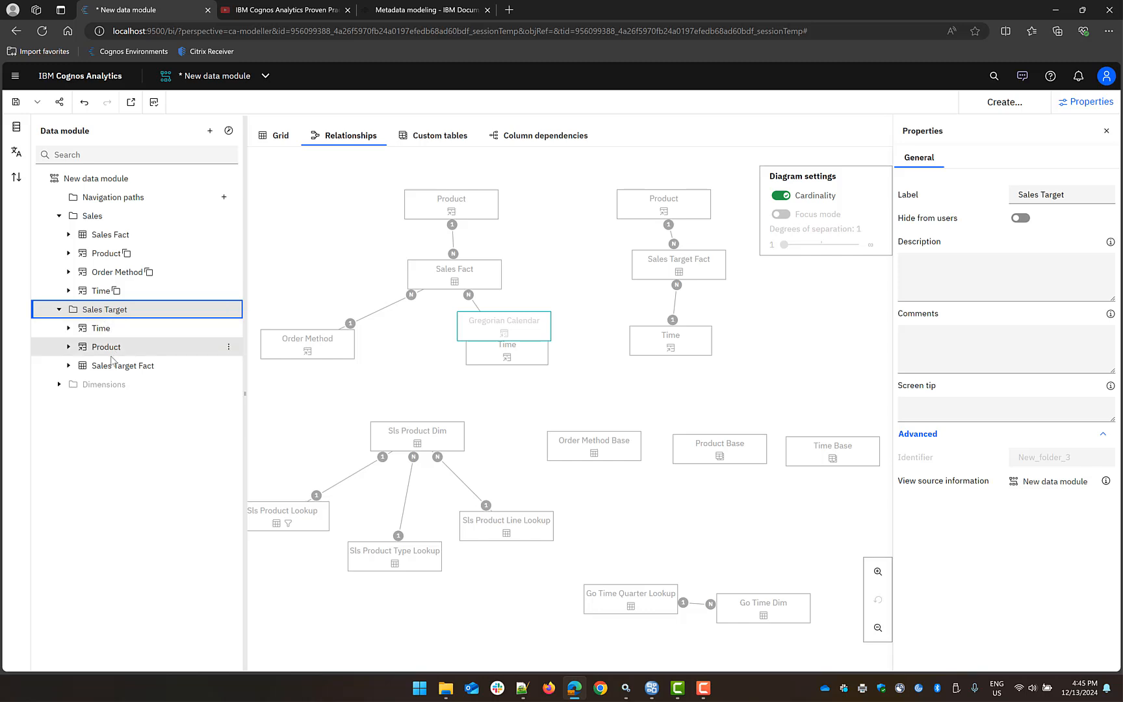
{"action": "mouse_move", "coordinate": [110, 369]}
{"action": "left_mouse_down"}
{"action": "mouse_move", "coordinate": [119, 329]}
{"action": "mouse_move", "coordinate": [110, 361]}
{"action": "mouse_move", "coordinate": [111, 349]}
{"action": "left_mouse_up"}
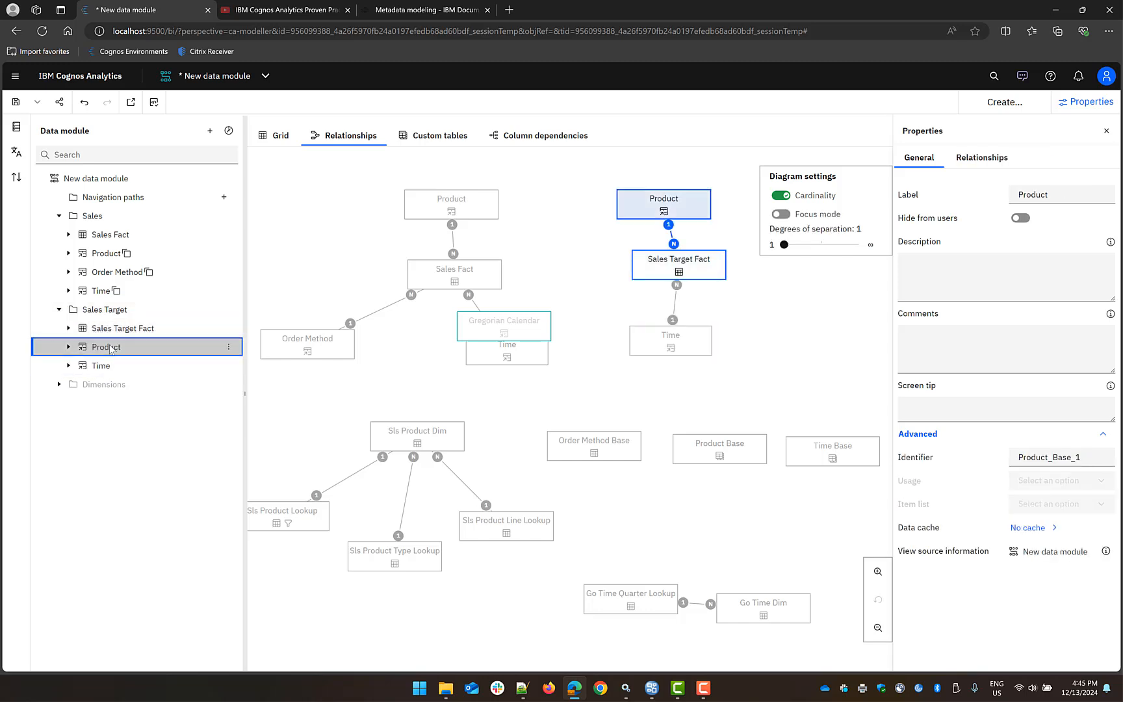
{"action": "left_click", "coordinate": [60, 384]}
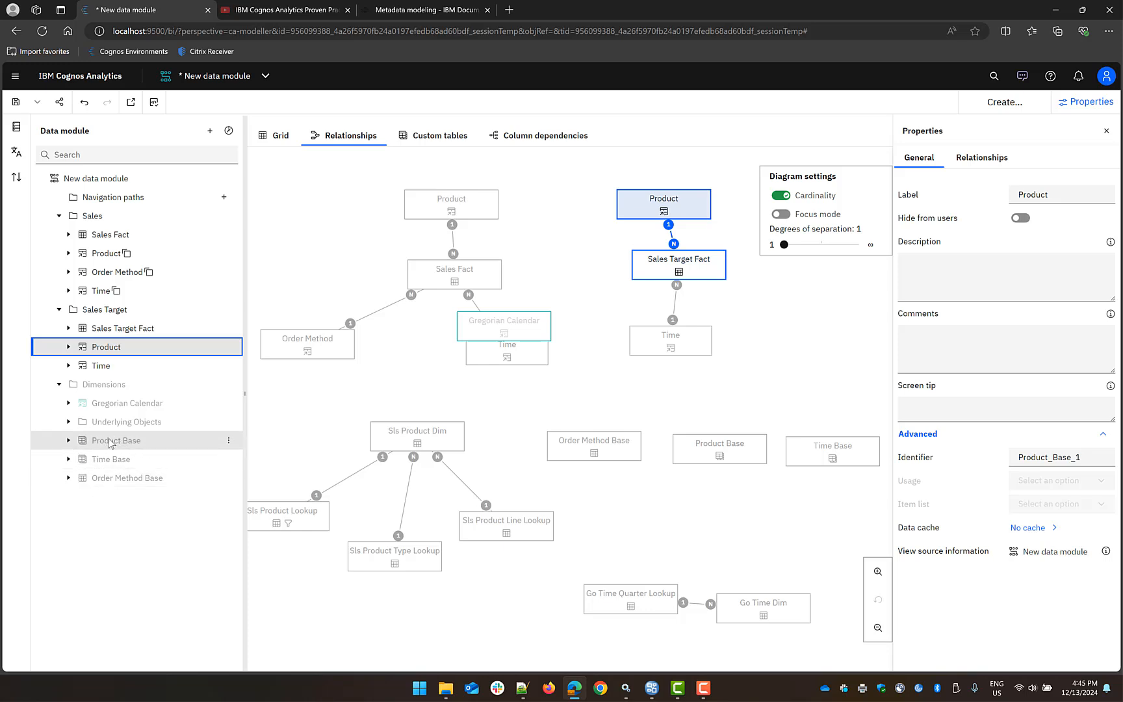
Create a navigation path from the Product Base columns Product Line, Product Type and Product Name, keeping the default name.
{"action": "left_click", "coordinate": [224, 197]}
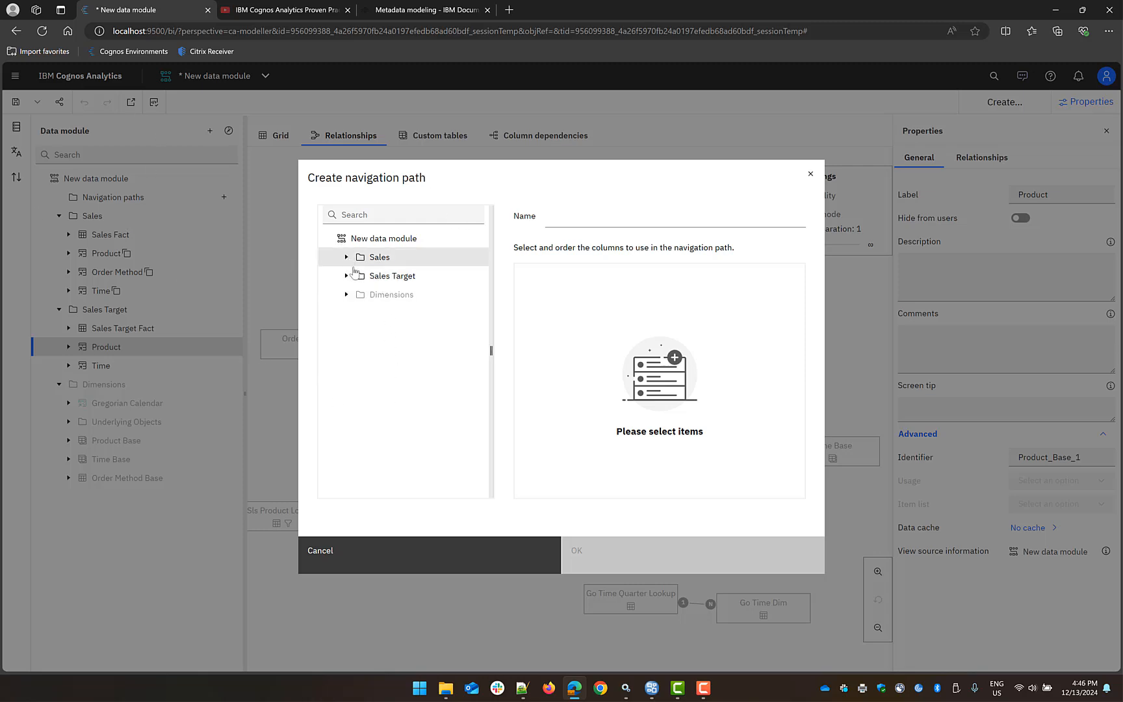
{"action": "left_click", "coordinate": [347, 295]}
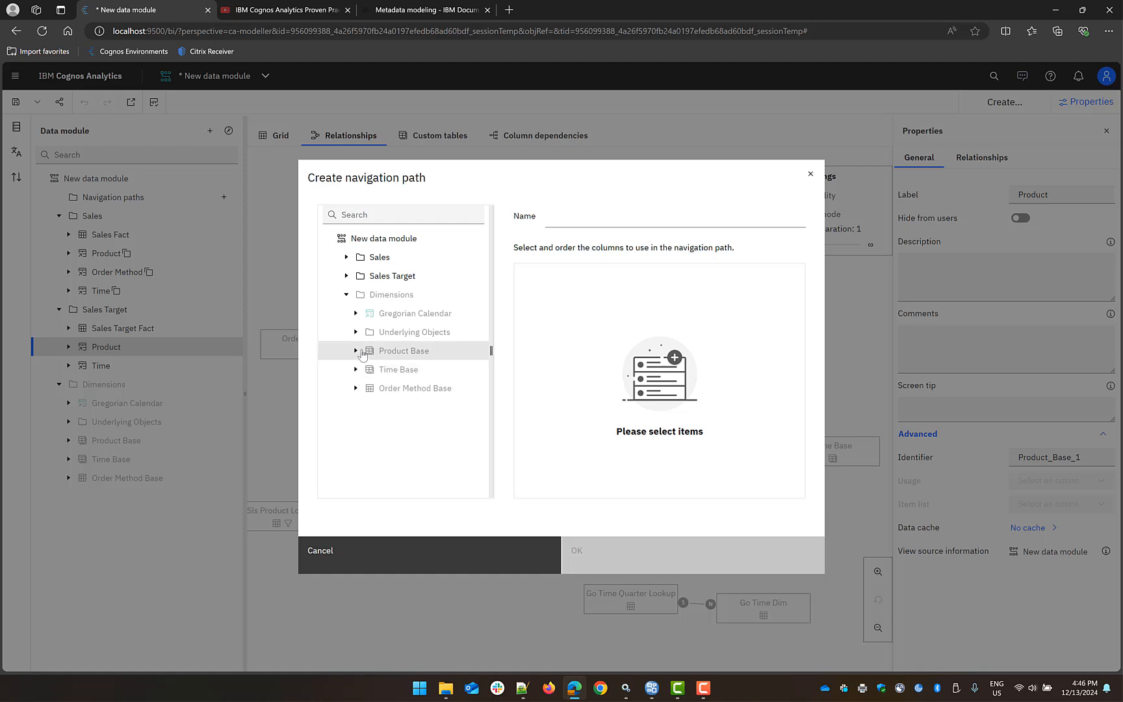
{"action": "left_click", "coordinate": [357, 352]}
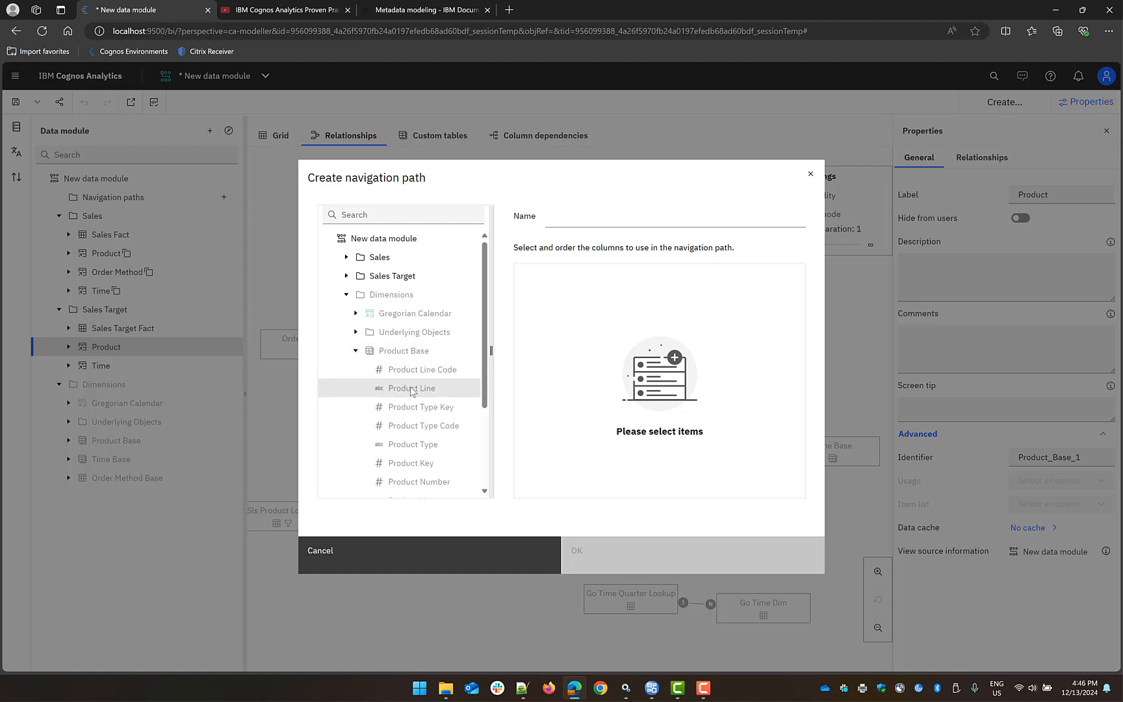
{"action": "left_click_drag", "start_coordinate": [407, 392], "coordinate": [604, 304]}
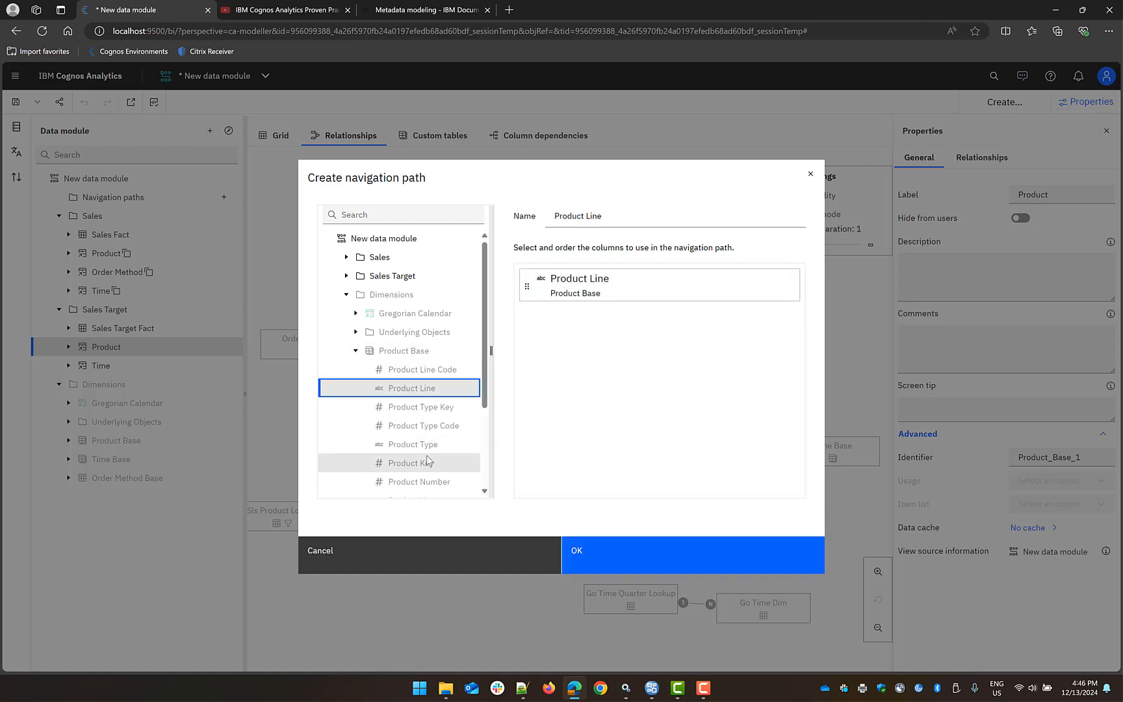
{"action": "scroll", "coordinate": [432, 465], "scroll_direction": "down", "scroll_amount": 3}
{"action": "left_click_drag", "start_coordinate": [433, 328], "coordinate": [585, 324]}
{"action": "left_click_drag", "start_coordinate": [417, 384], "coordinate": [594, 464]}
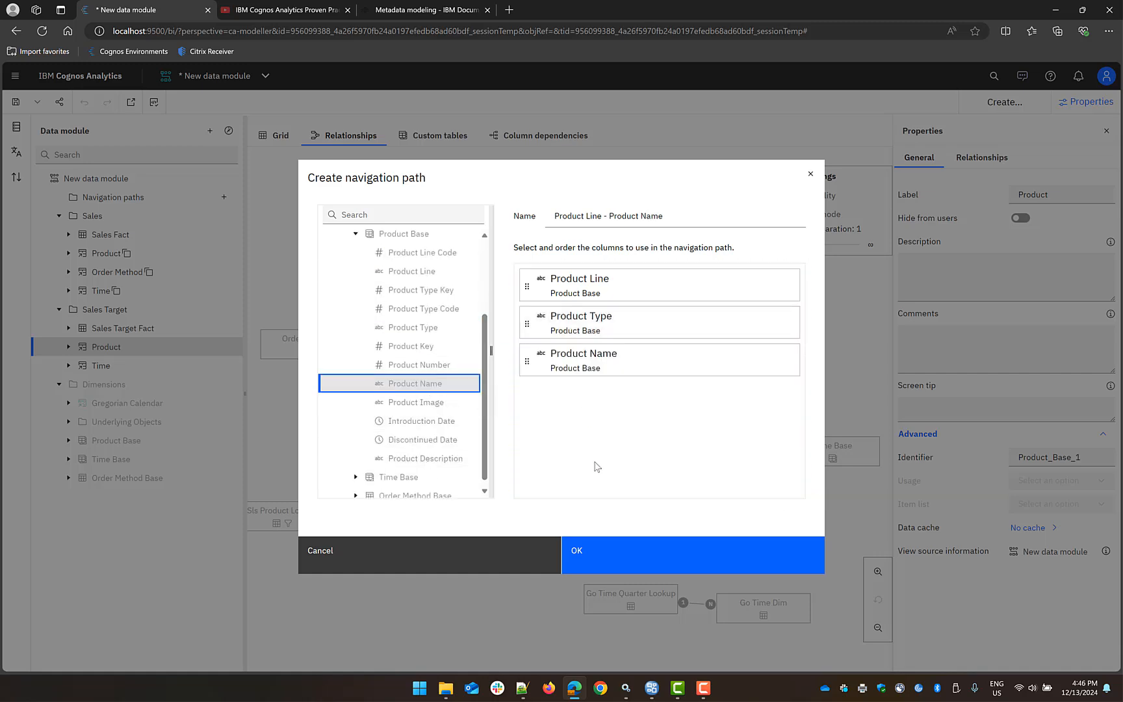
{"action": "left_click", "coordinate": [593, 561]}
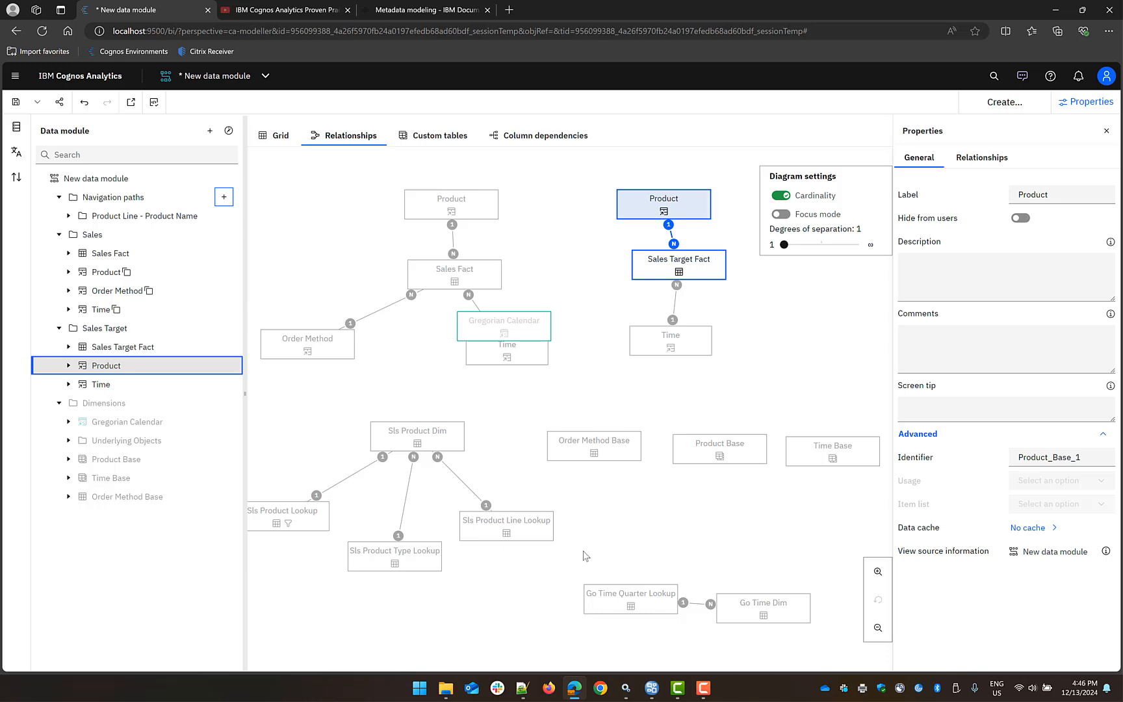
Create a navigation path from the Time Base columns Year, Quarter, Month and Day Date, keeping the default name.
{"action": "left_click", "coordinate": [224, 197]}
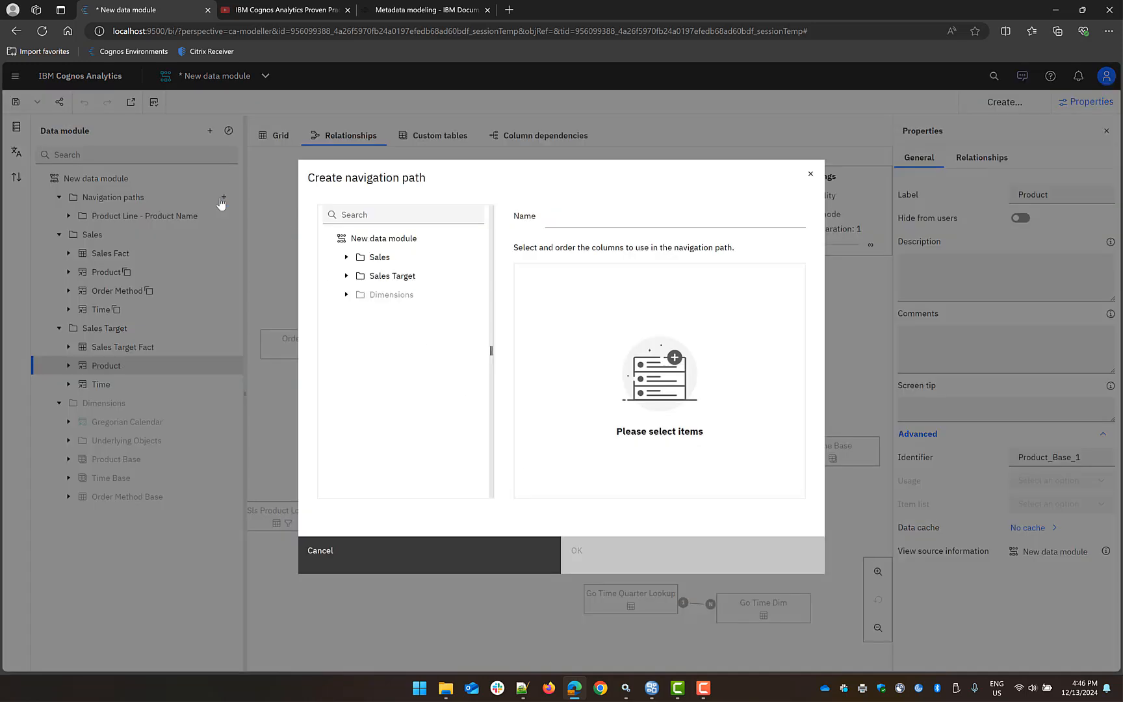
{"action": "left_click", "coordinate": [347, 294]}
{"action": "left_click", "coordinate": [364, 377]}
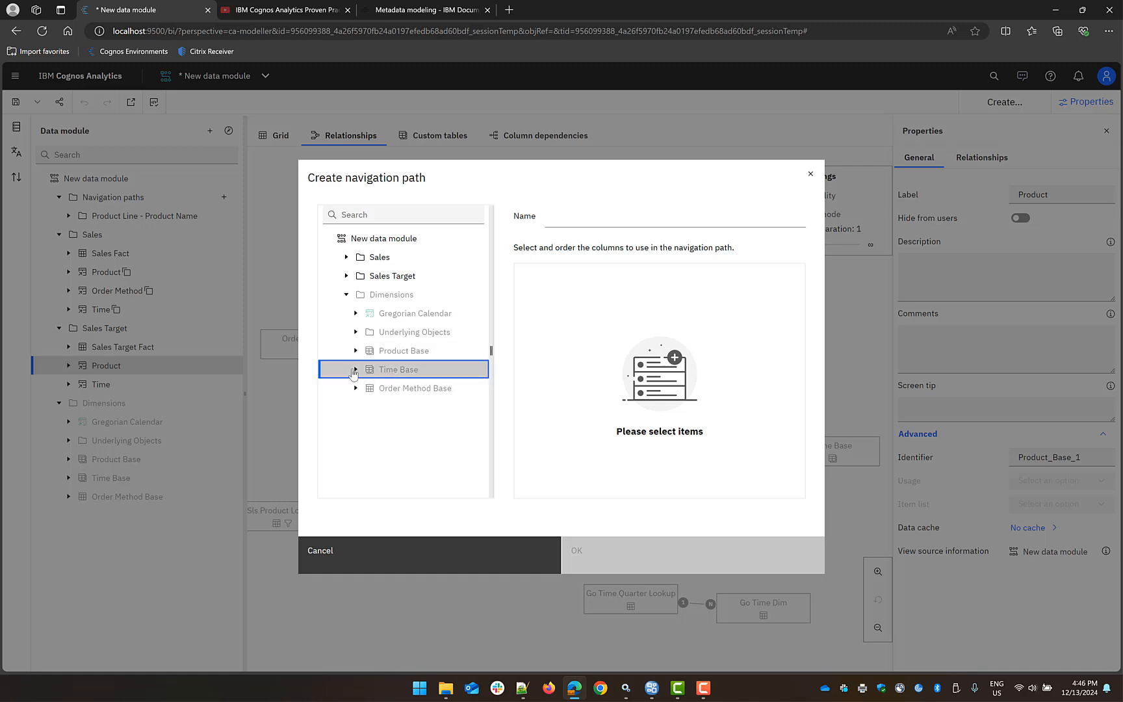
{"action": "left_click", "coordinate": [356, 369]}
{"action": "left_click_drag", "start_coordinate": [397, 388], "coordinate": [679, 289]}
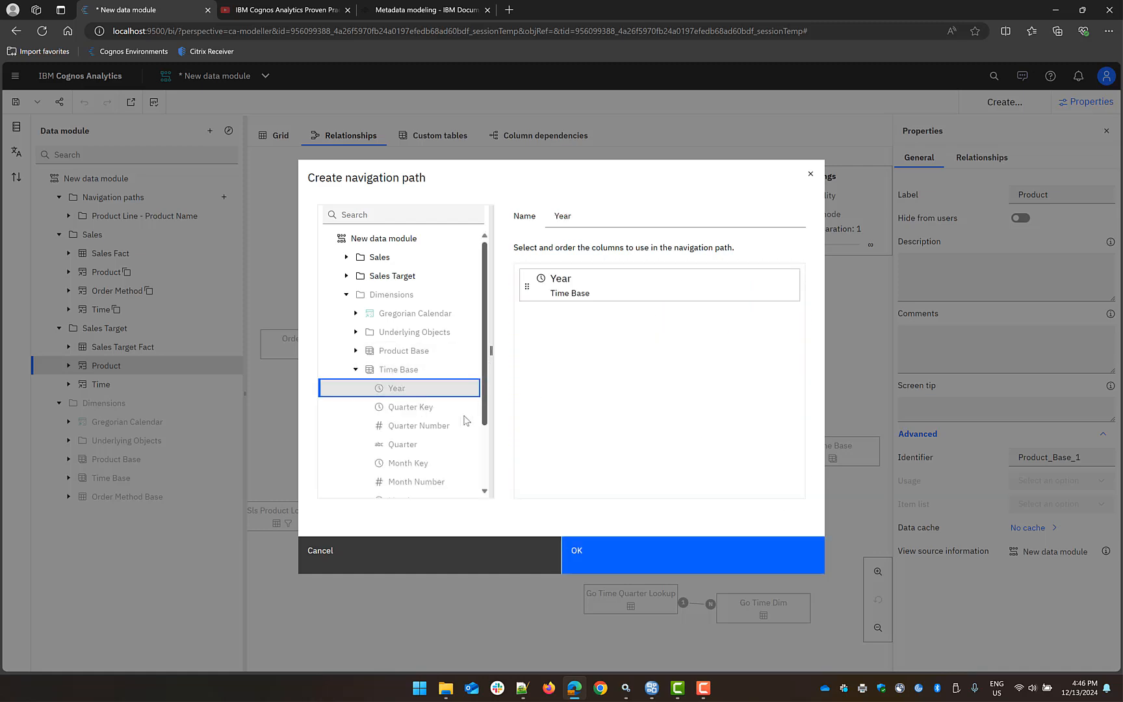
{"action": "left_click_drag", "start_coordinate": [403, 444], "coordinate": [621, 357]}
{"action": "scroll", "coordinate": [441, 442], "scroll_direction": "down", "scroll_amount": 1}
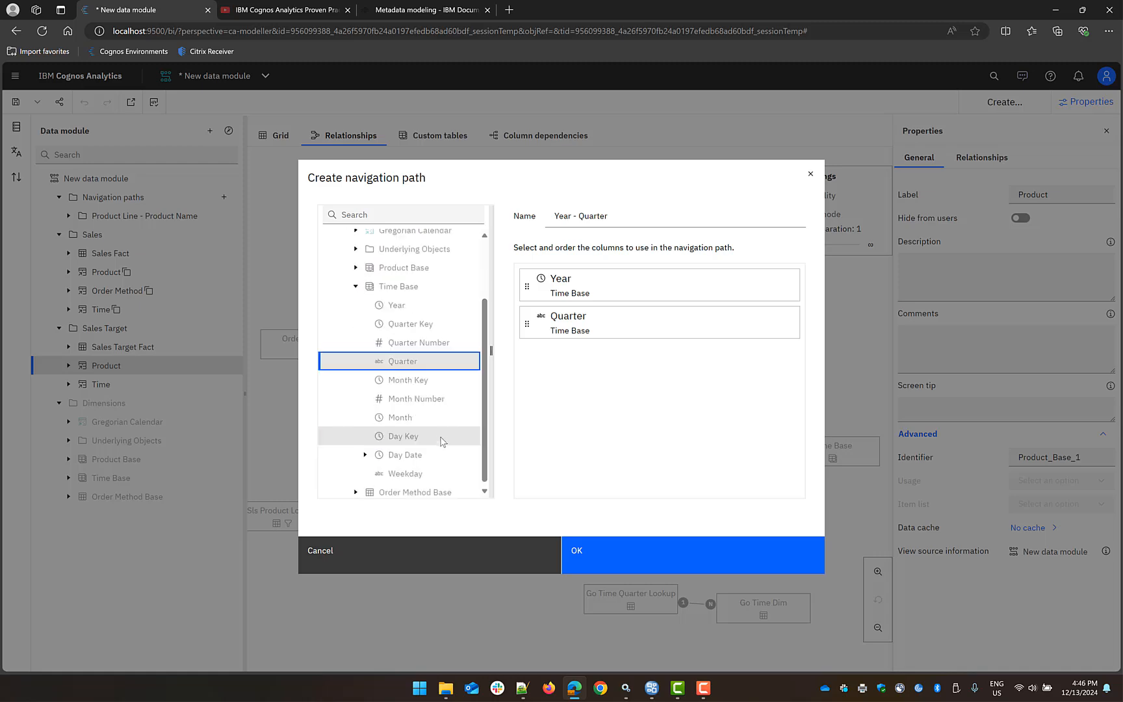
{"action": "left_click_drag", "start_coordinate": [399, 414], "coordinate": [621, 375]}
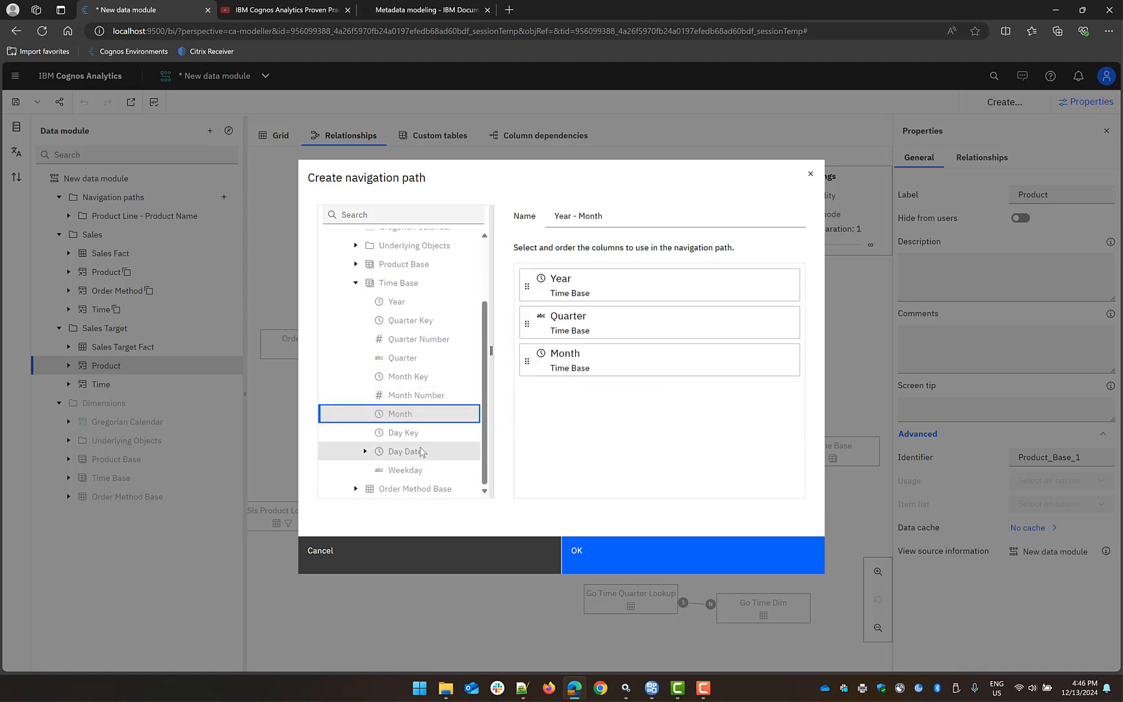
{"action": "left_click_drag", "start_coordinate": [414, 457], "coordinate": [582, 507]}
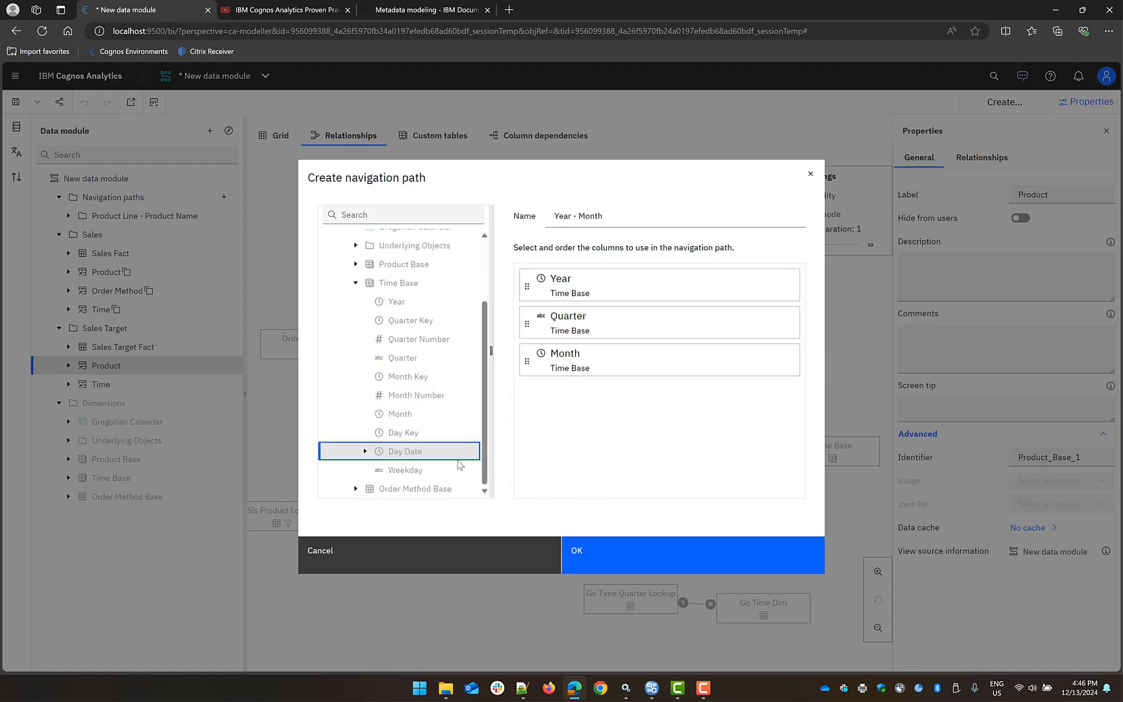
{"action": "left_click_drag", "start_coordinate": [416, 453], "coordinate": [565, 431]}
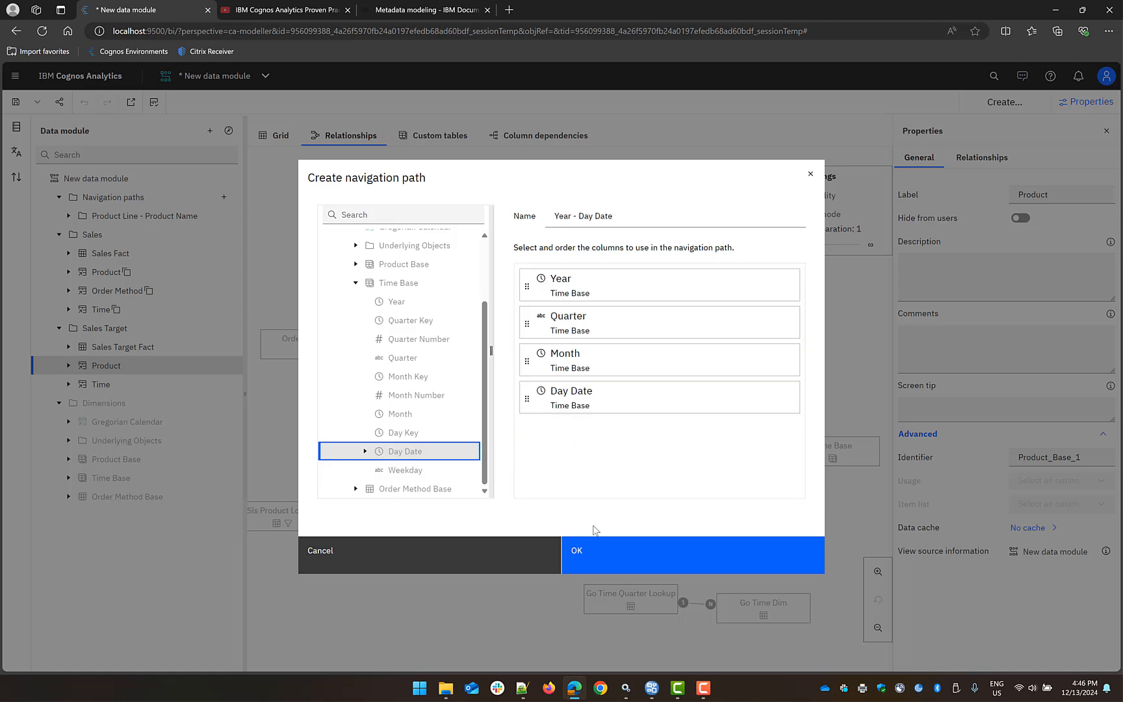
{"action": "left_click", "coordinate": [578, 555]}
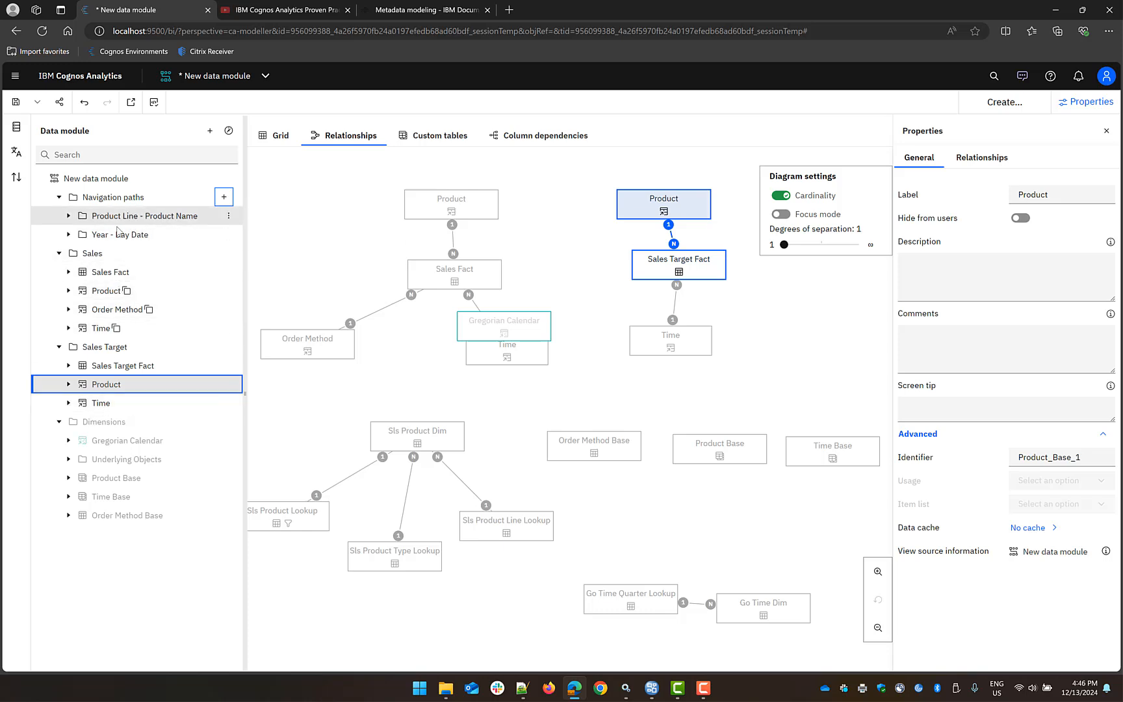
Rename the navigation path Product Line - Product Name as Product and the path Year - Day Date as Time.
{"action": "left_click", "coordinate": [228, 216]}
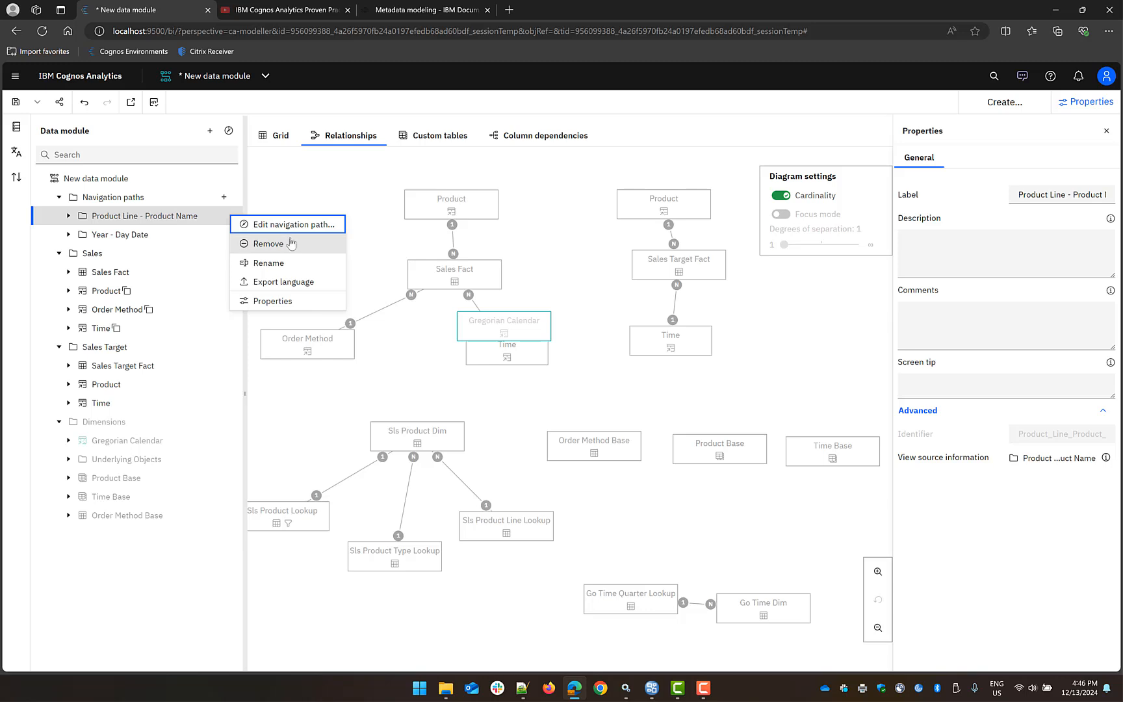
{"action": "left_click", "coordinate": [1055, 195]}
{"action": "key", "text": "shift+End"}
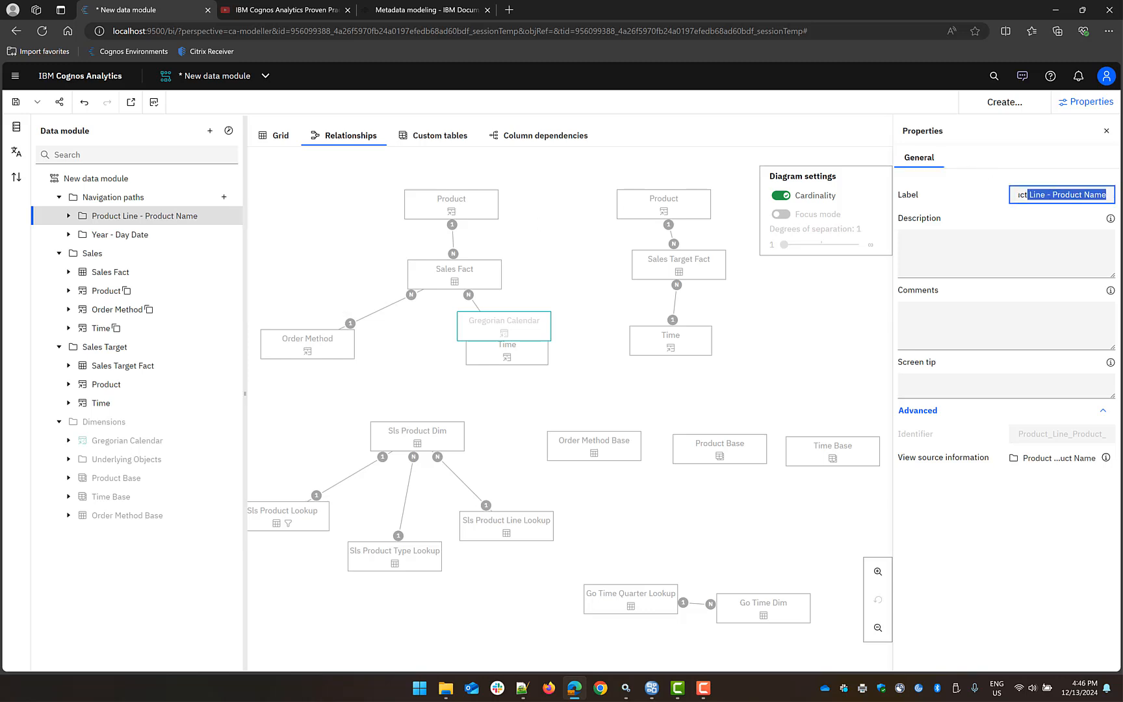
{"action": "key", "text": "BackSpace"}
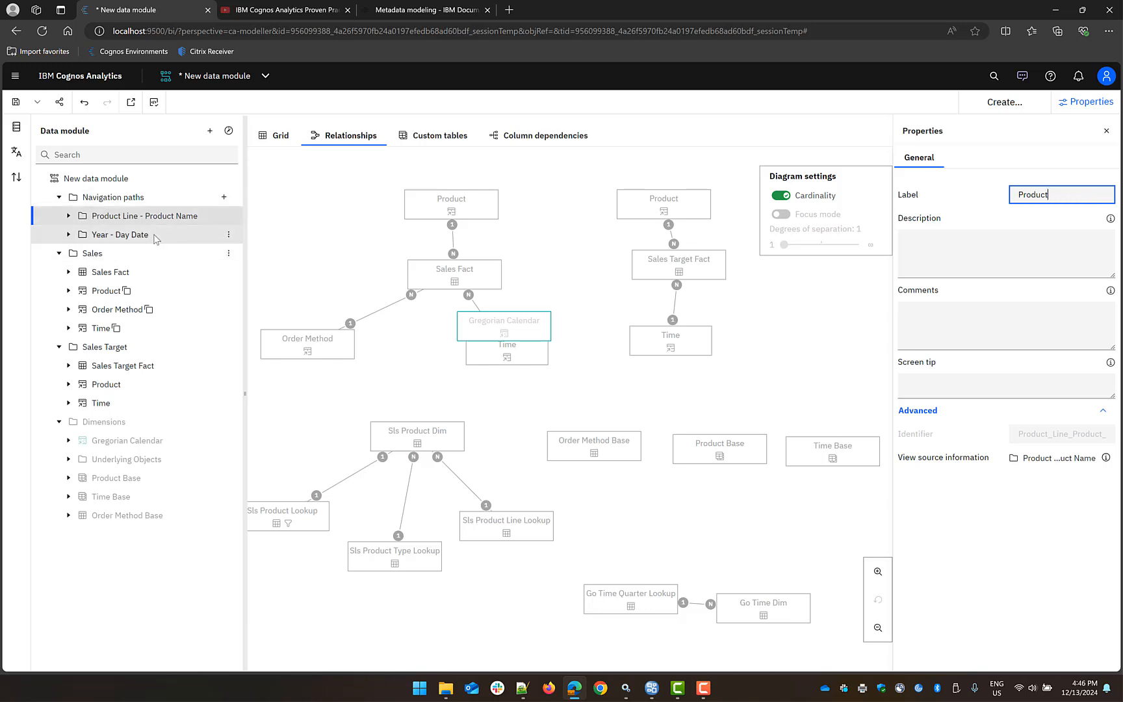
{"action": "left_click", "coordinate": [229, 235]}
{"action": "triple_click", "coordinate": [1086, 194]}
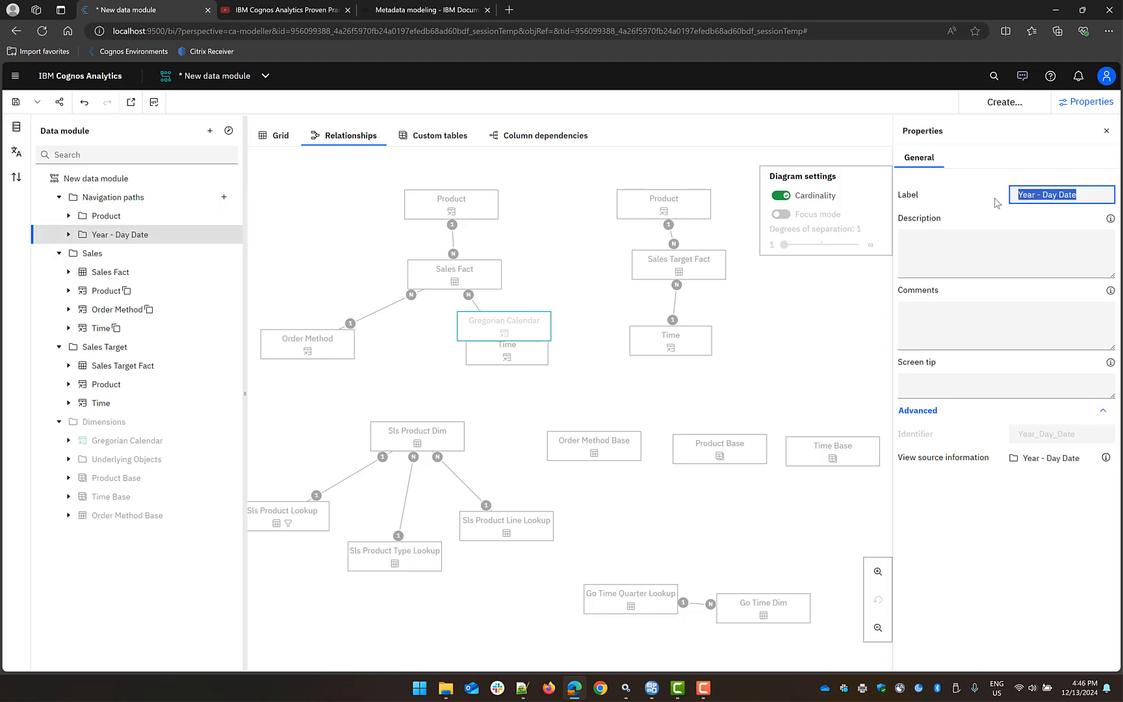
{"action": "type", "text": "Time"}
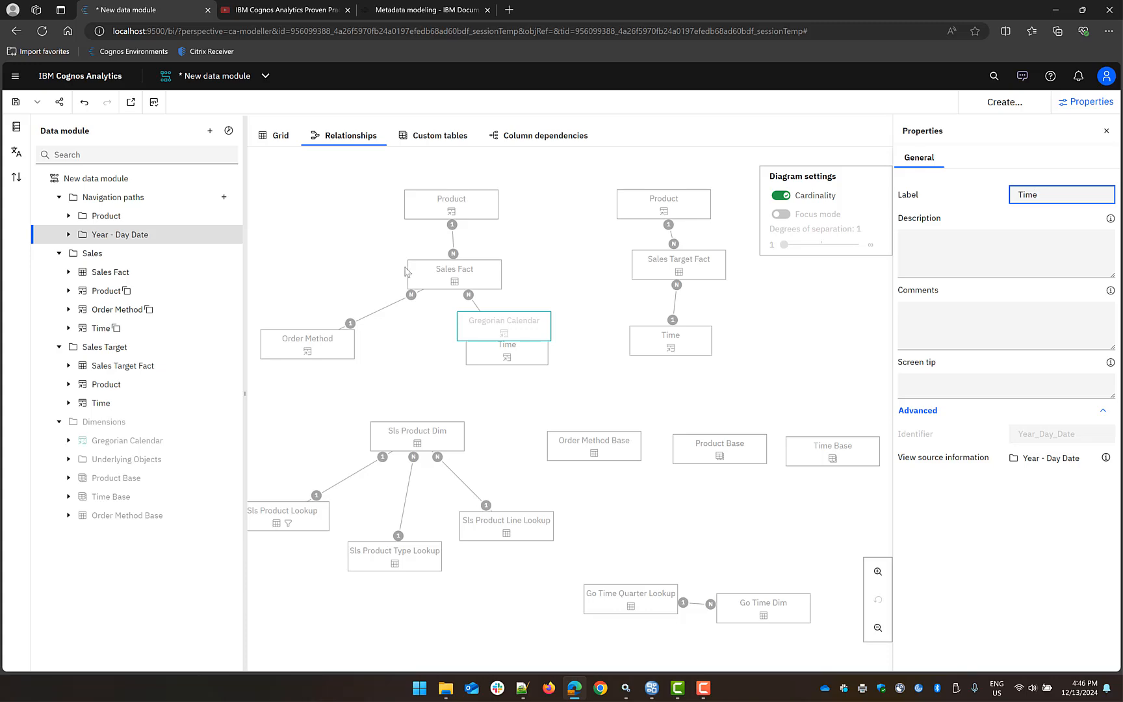
{"action": "right_click", "coordinate": [221, 310]}
Save the data module as DM Tutorial in the Data Module Tutorial folder of Team content.
{"action": "left_click", "coordinate": [18, 104]}
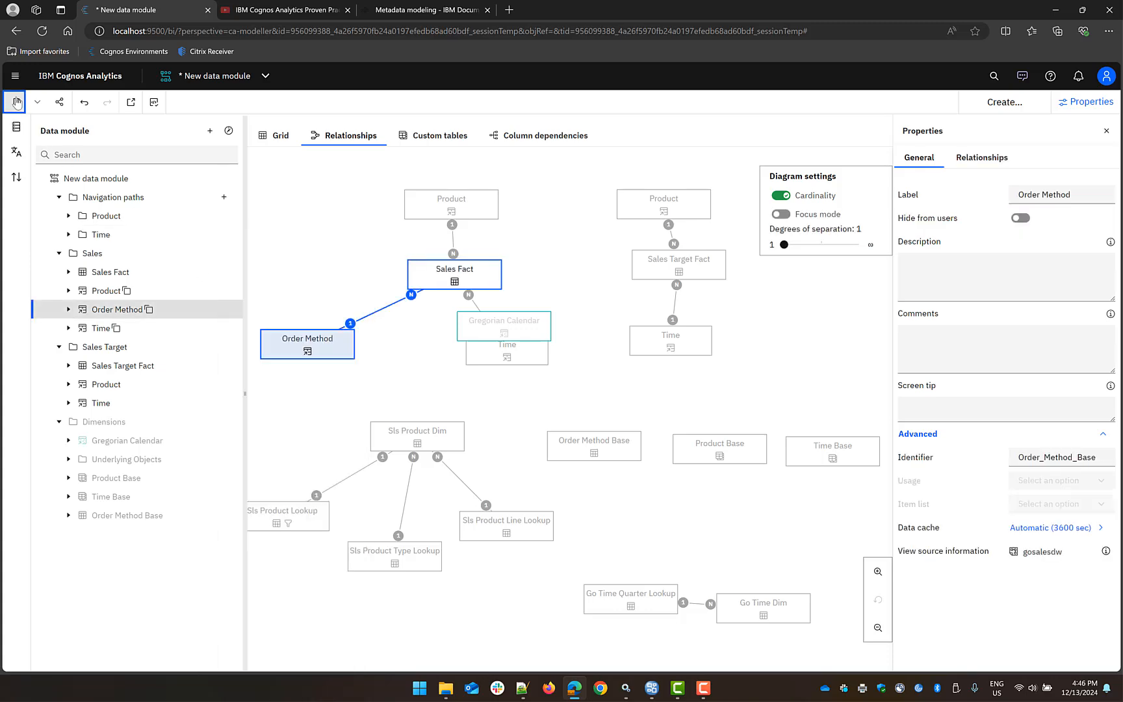
{"action": "left_click_drag", "start_coordinate": [373, 214], "coordinate": [295, 214]}
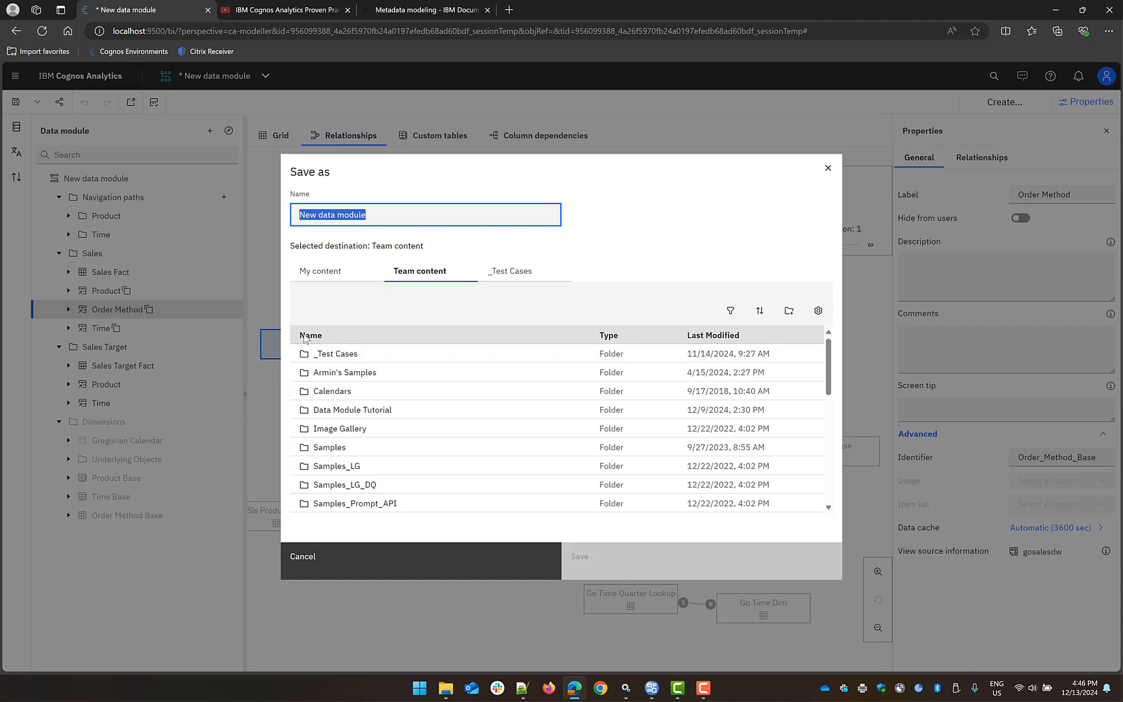
{"action": "type", "text": "DM Tutorial"}
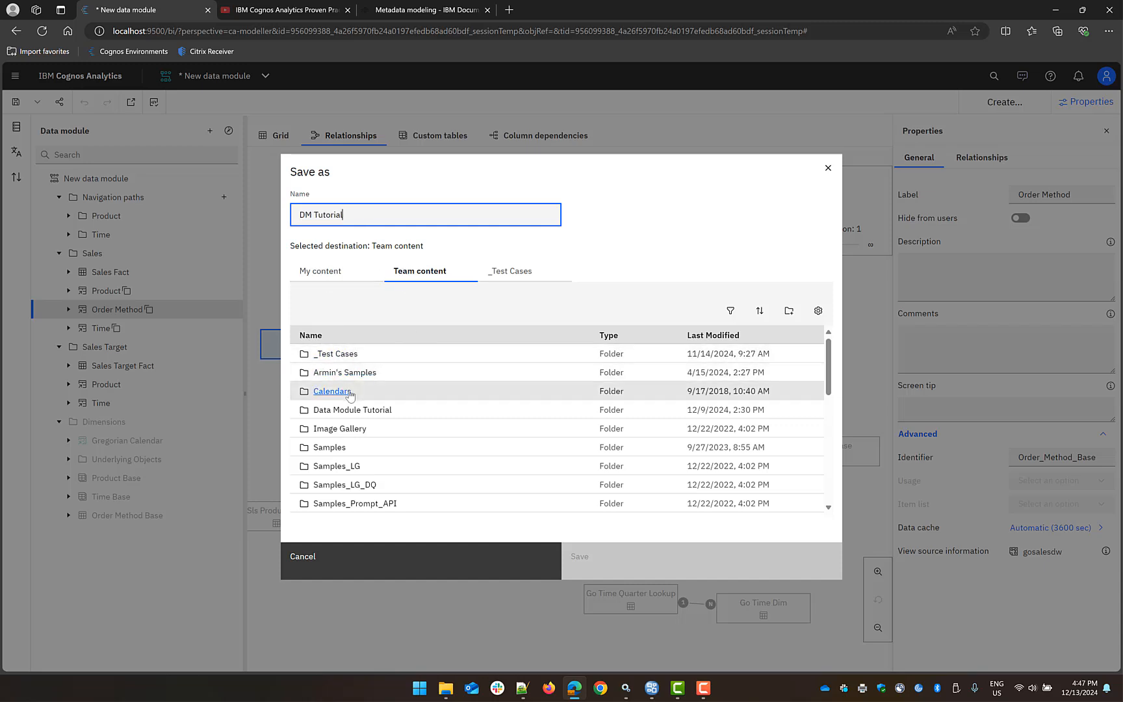
{"action": "left_click", "coordinate": [353, 412]}
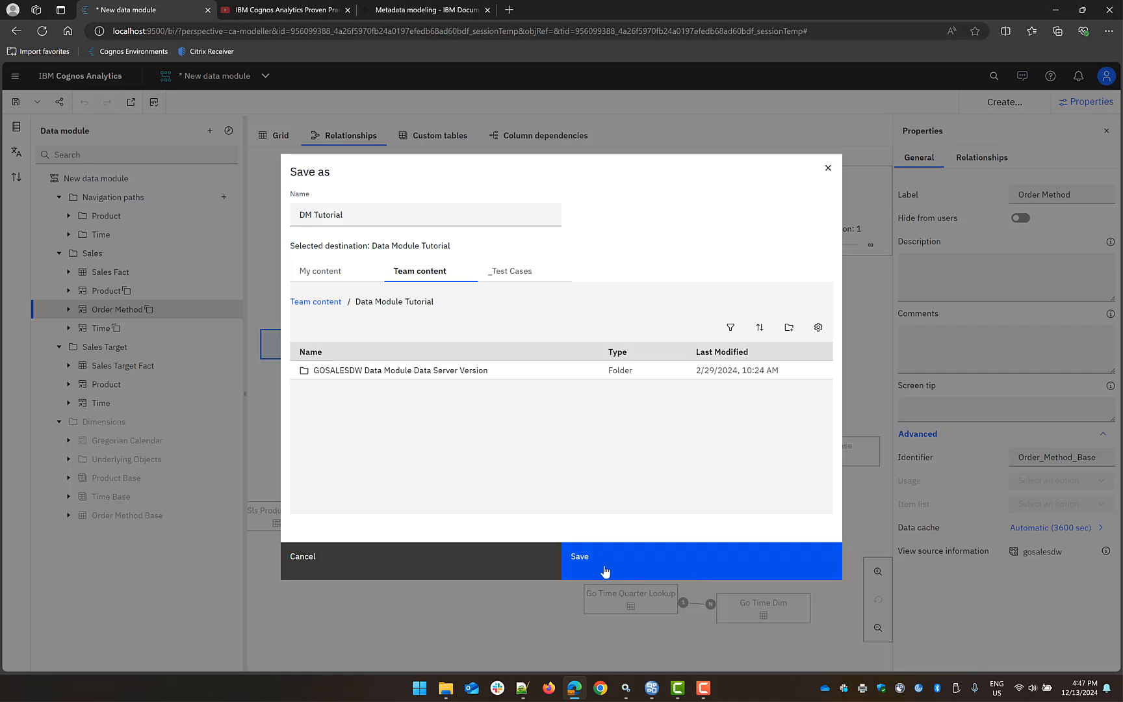
{"action": "left_click", "coordinate": [583, 568]}
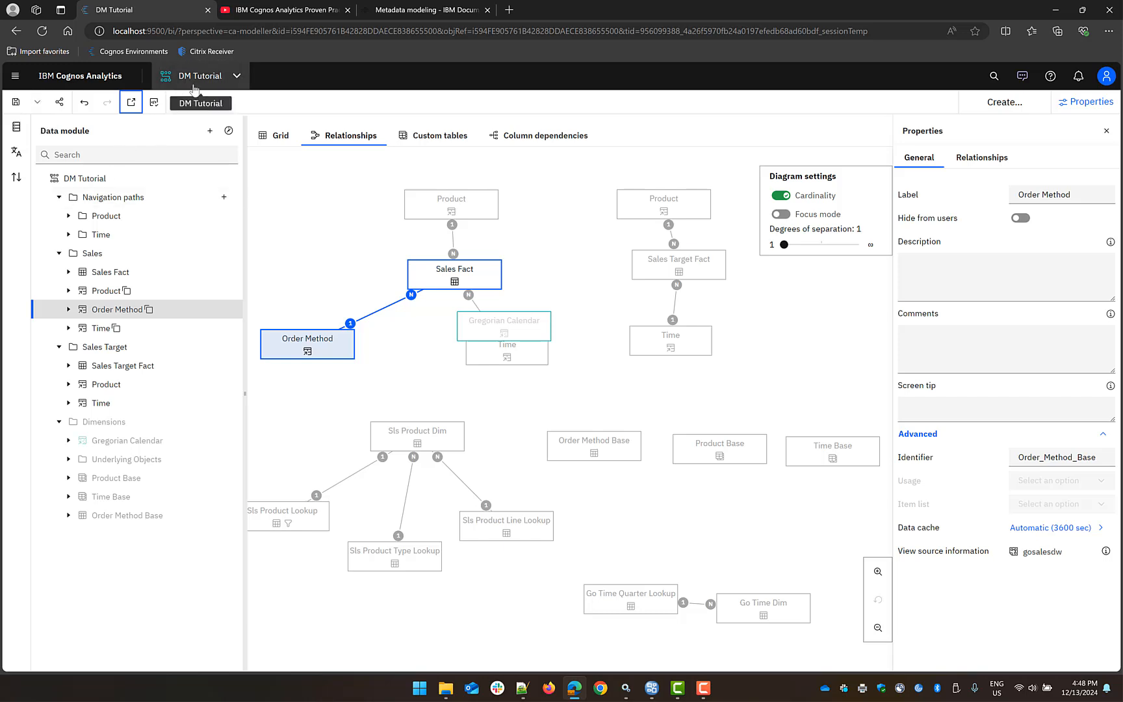
Go to the Data Module Tutorial content folder and create a dashboard from DM Tutorial with the default template.
{"action": "left_click", "coordinate": [236, 76]}
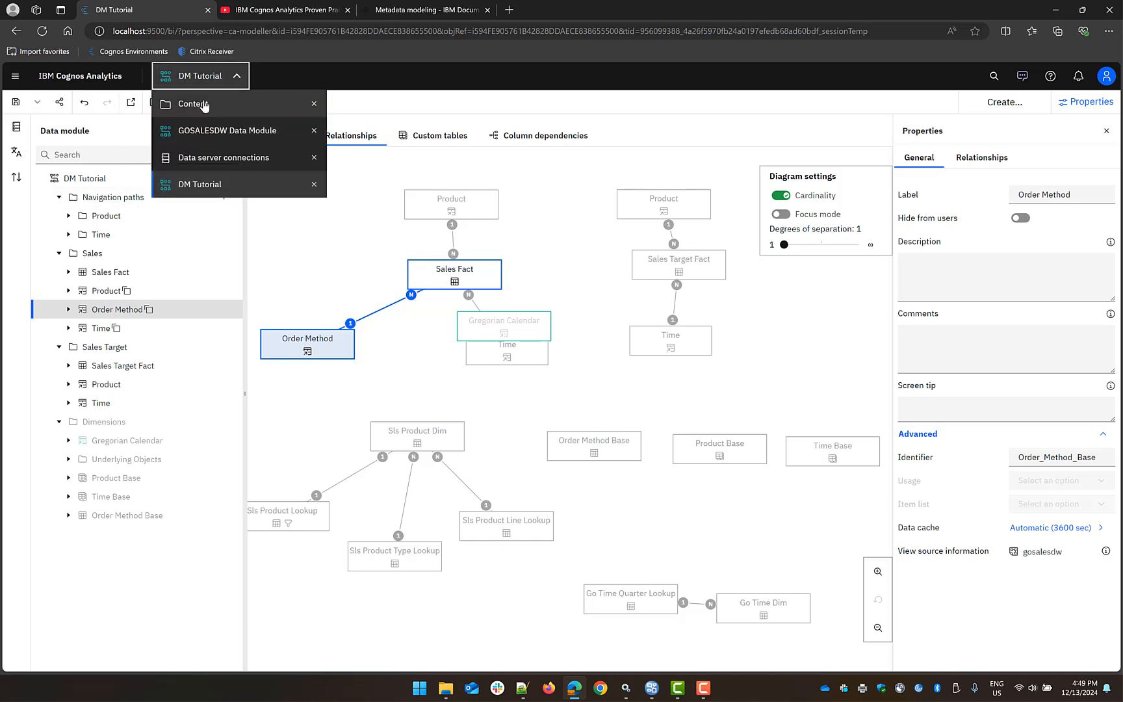
{"action": "left_click", "coordinate": [203, 106]}
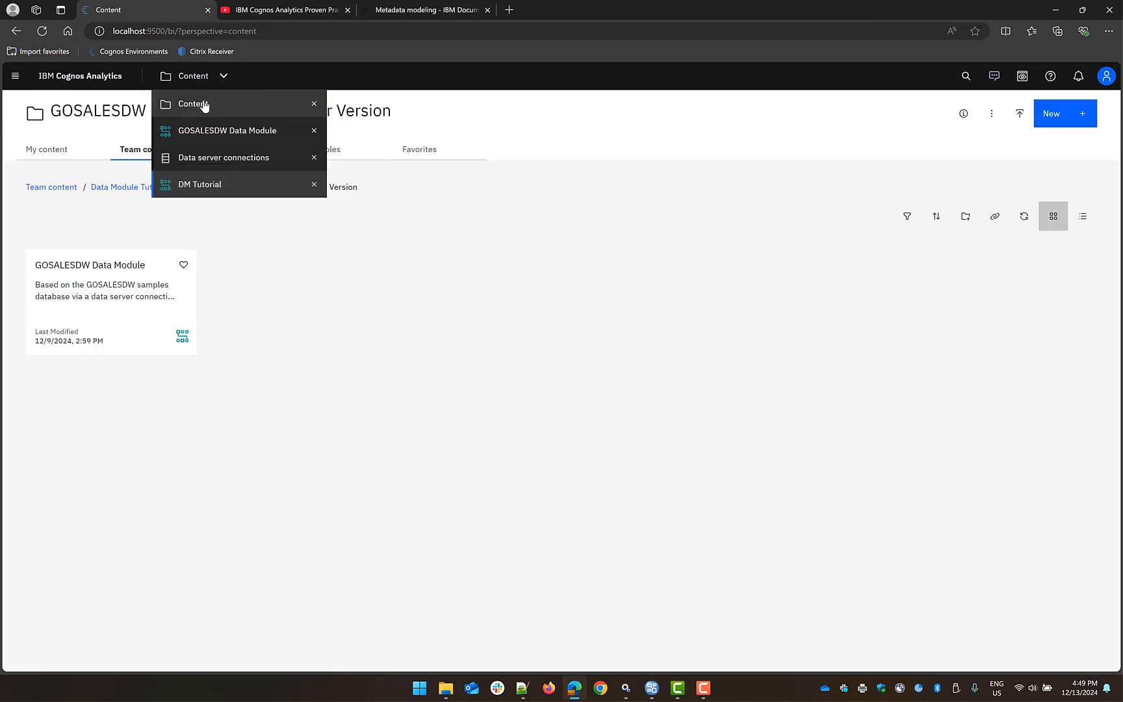
{"action": "left_click", "coordinate": [117, 187]}
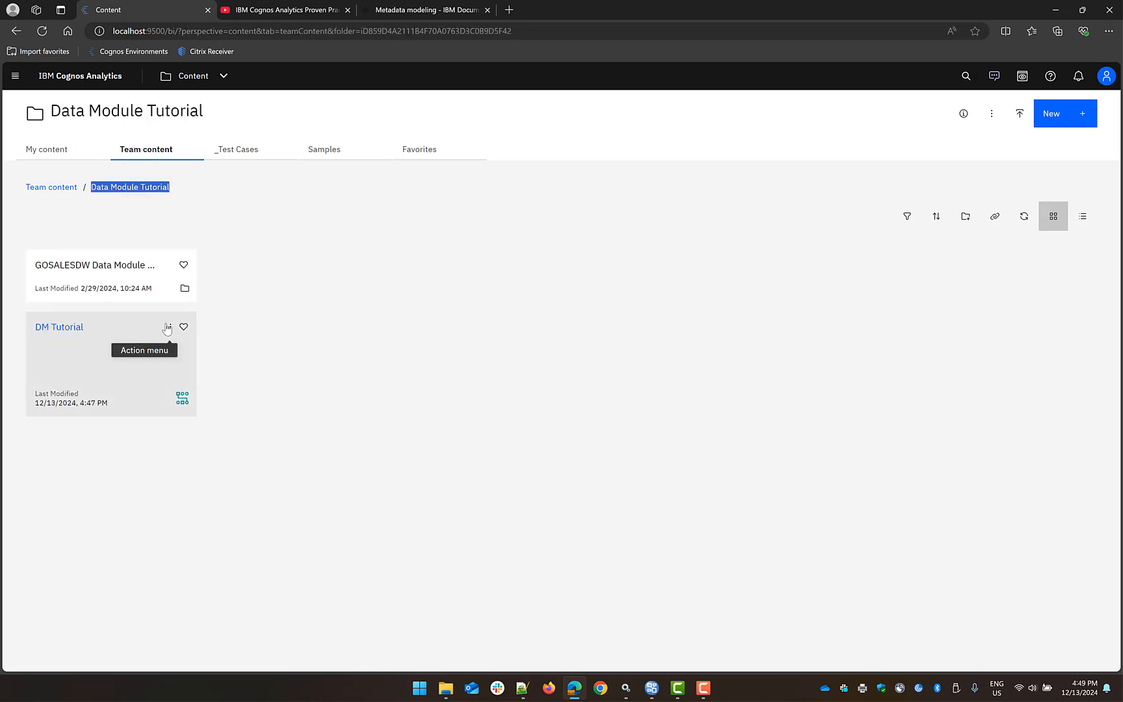
{"action": "left_click", "coordinate": [167, 328]}
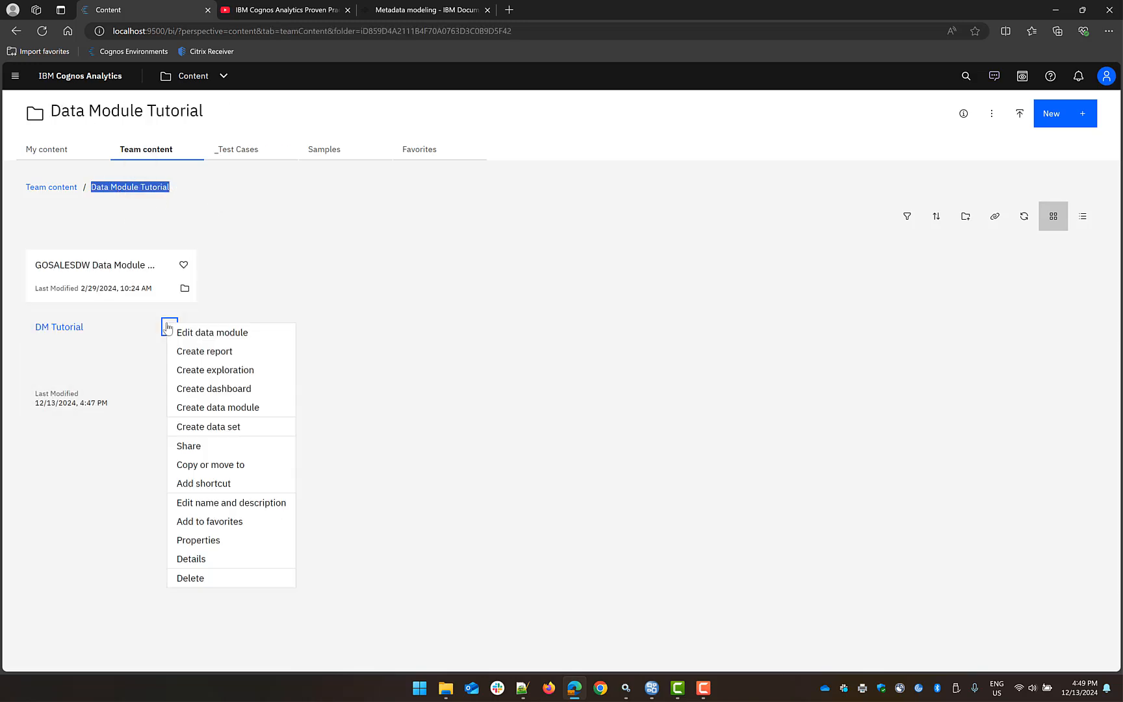
{"action": "left_click", "coordinate": [247, 389]}
{"action": "left_click", "coordinate": [1073, 125]}
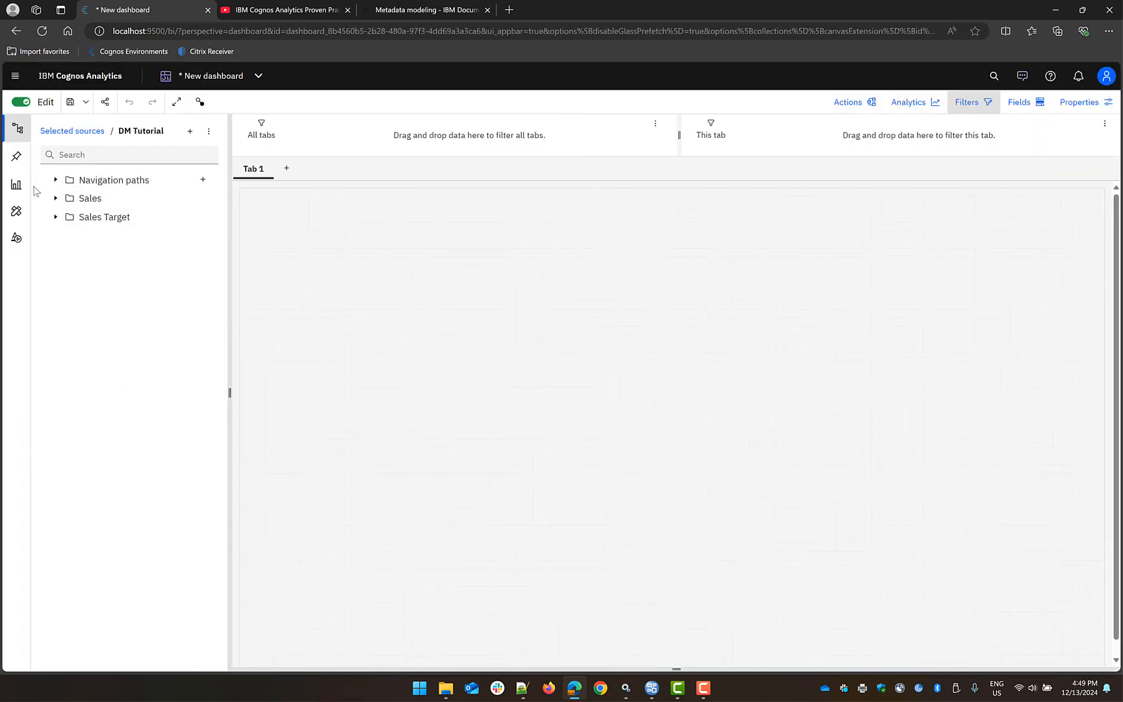
Add an empty Table visualization in the upper-left area of the dashboard canvas.
{"action": "left_click", "coordinate": [16, 185]}
{"action": "scroll", "coordinate": [154, 476], "scroll_direction": "down", "scroll_amount": 3}
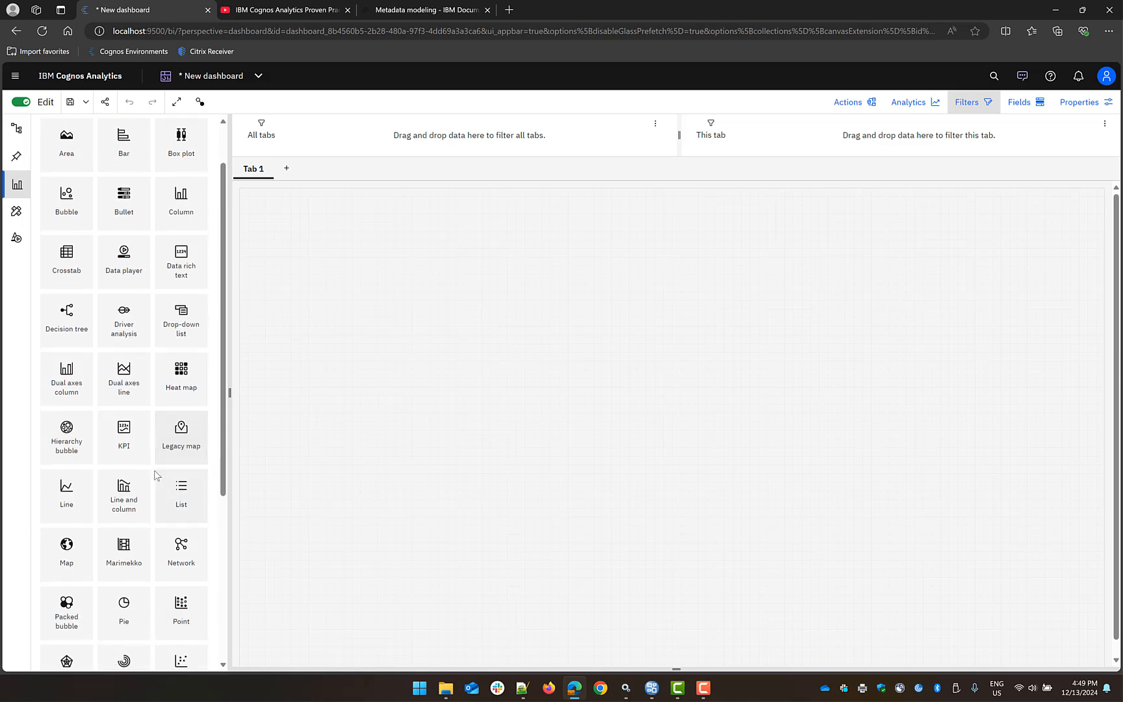
{"action": "scroll", "coordinate": [150, 560], "scroll_direction": "down", "scroll_amount": 3}
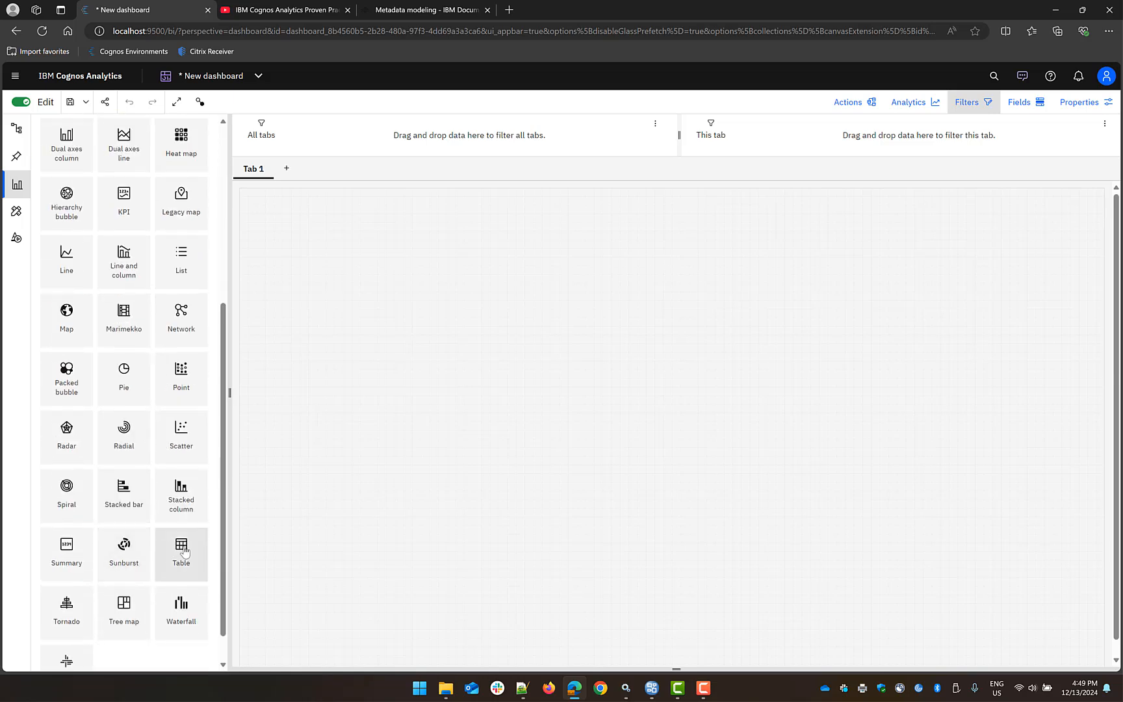
{"action": "left_click_drag", "start_coordinate": [181, 551], "coordinate": [262, 206]}
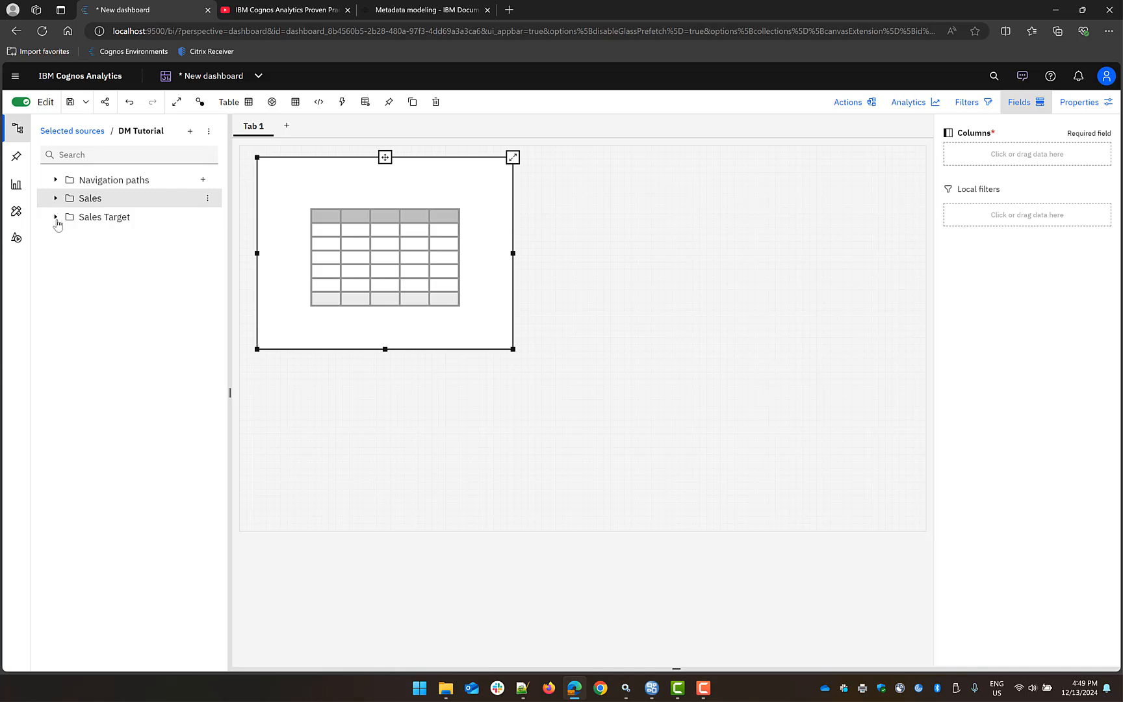
Add Product Line from the Product navigation path and Year from the Time navigation path as table columns.
{"action": "left_click", "coordinate": [55, 179]}
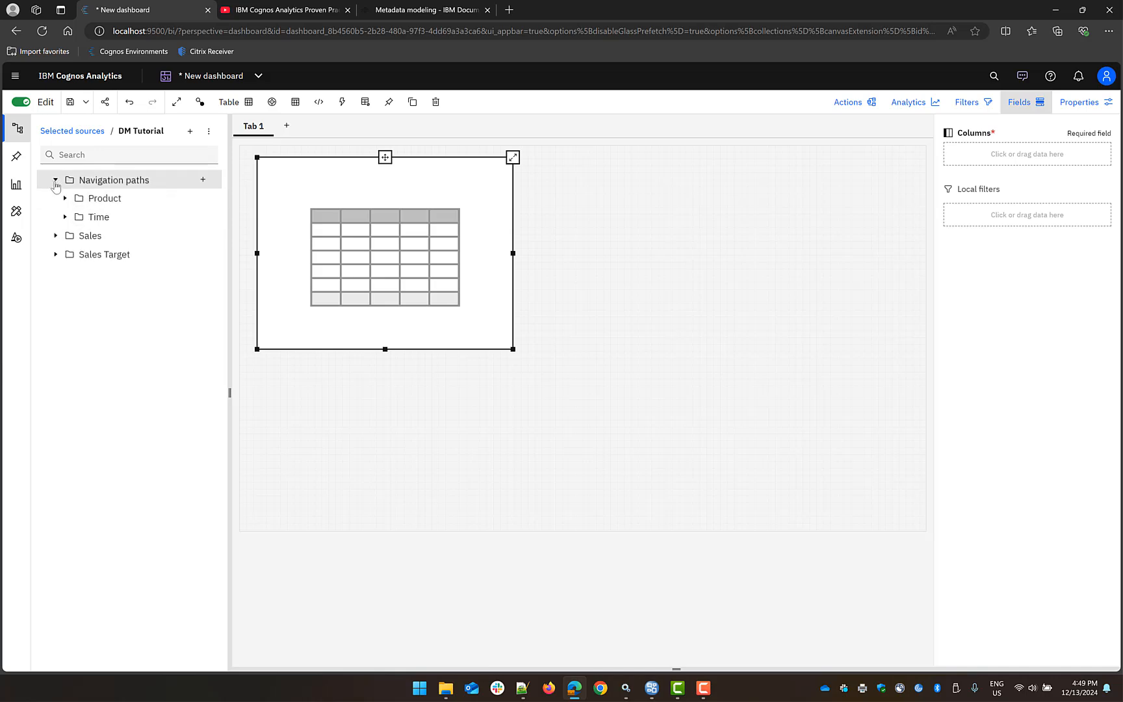
{"action": "left_click", "coordinate": [55, 236]}
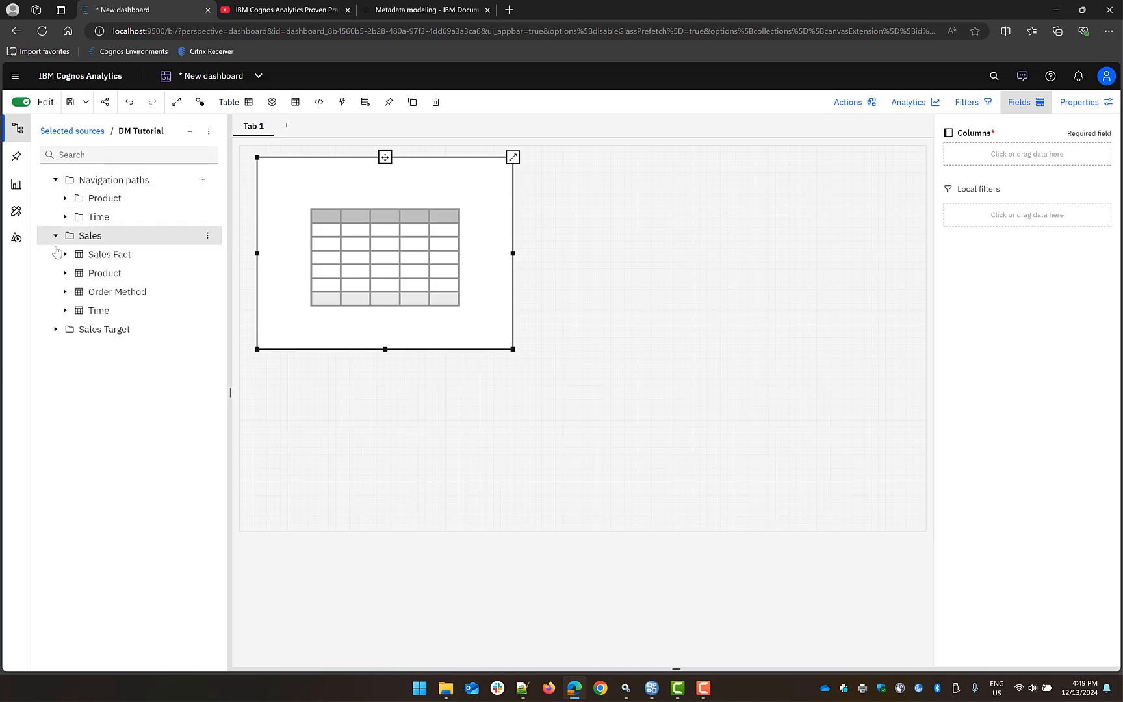
{"action": "left_click", "coordinate": [55, 330]}
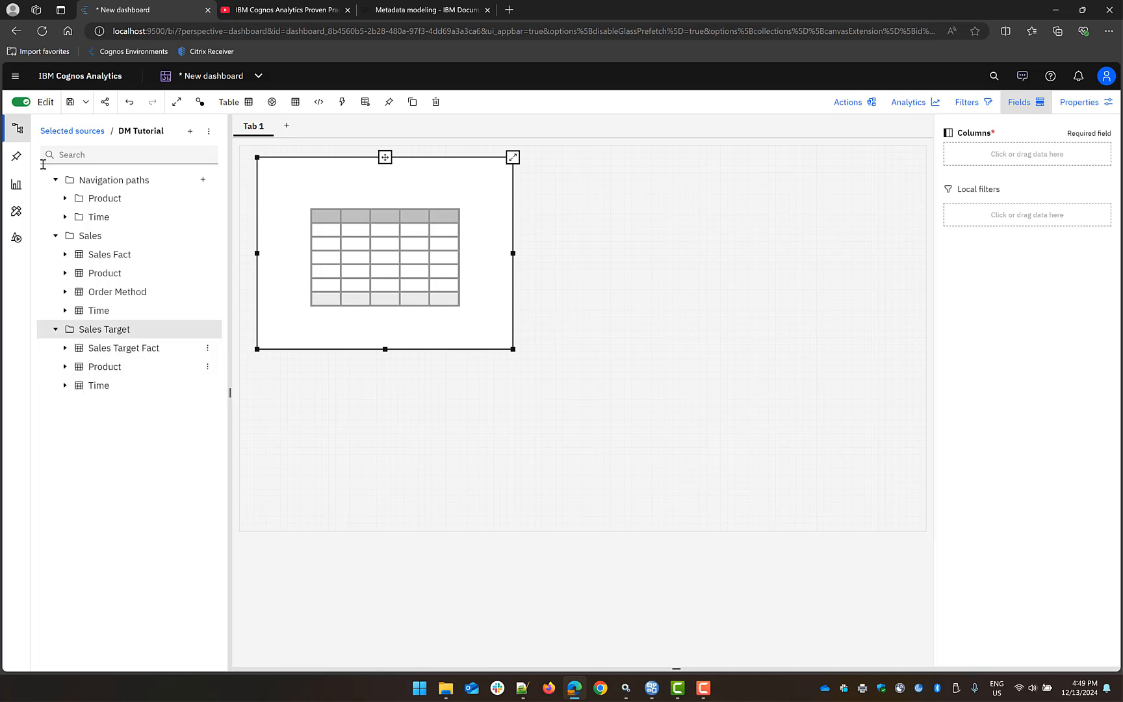
{"action": "left_click", "coordinate": [64, 198]}
{"action": "left_click_drag", "start_coordinate": [126, 219], "coordinate": [262, 229]}
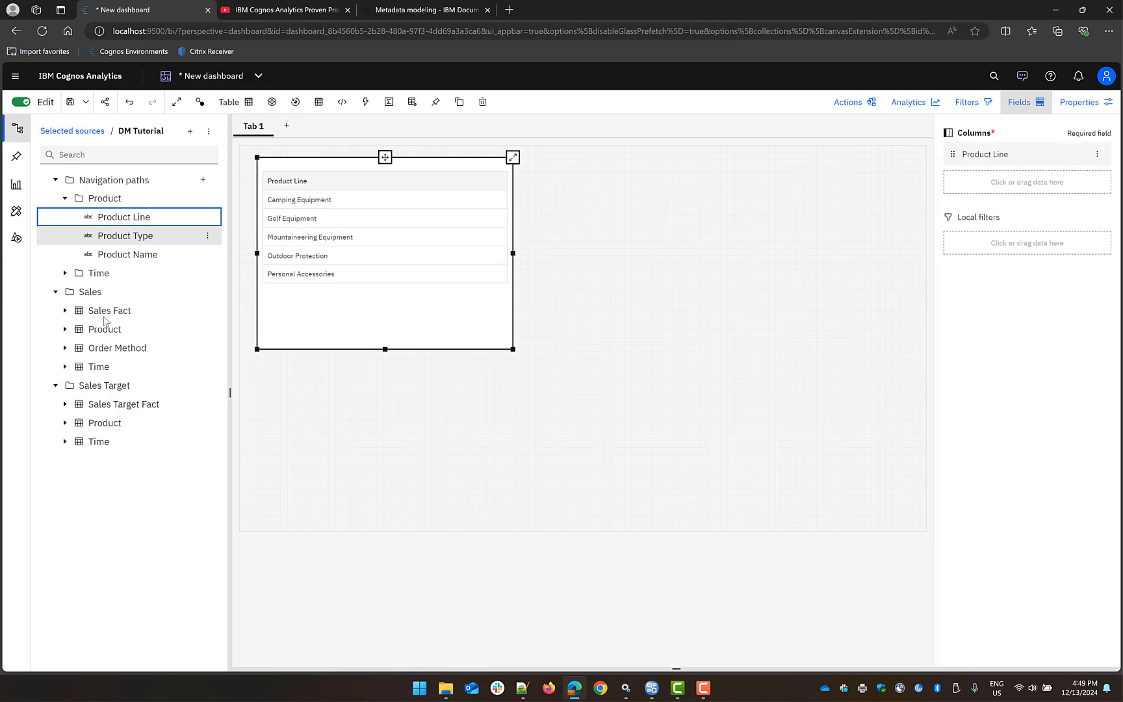
{"action": "left_click", "coordinate": [65, 273]}
{"action": "left_click", "coordinate": [184, 298]}
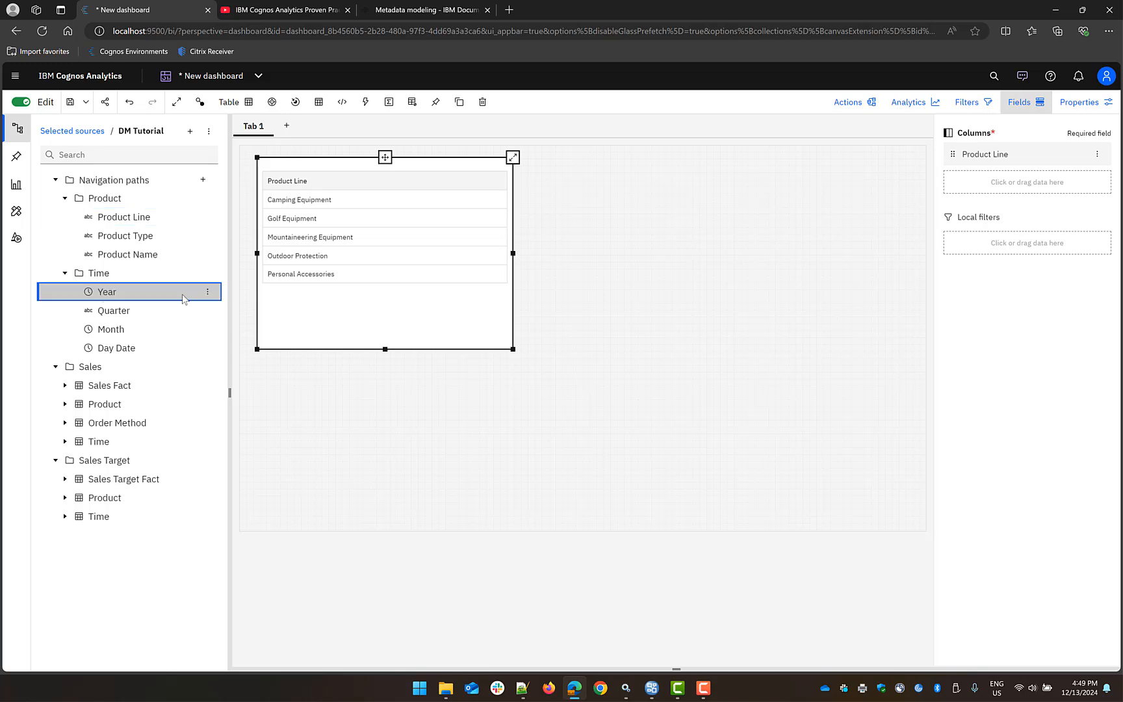
{"action": "left_click_drag", "start_coordinate": [184, 298], "coordinate": [1047, 194]}
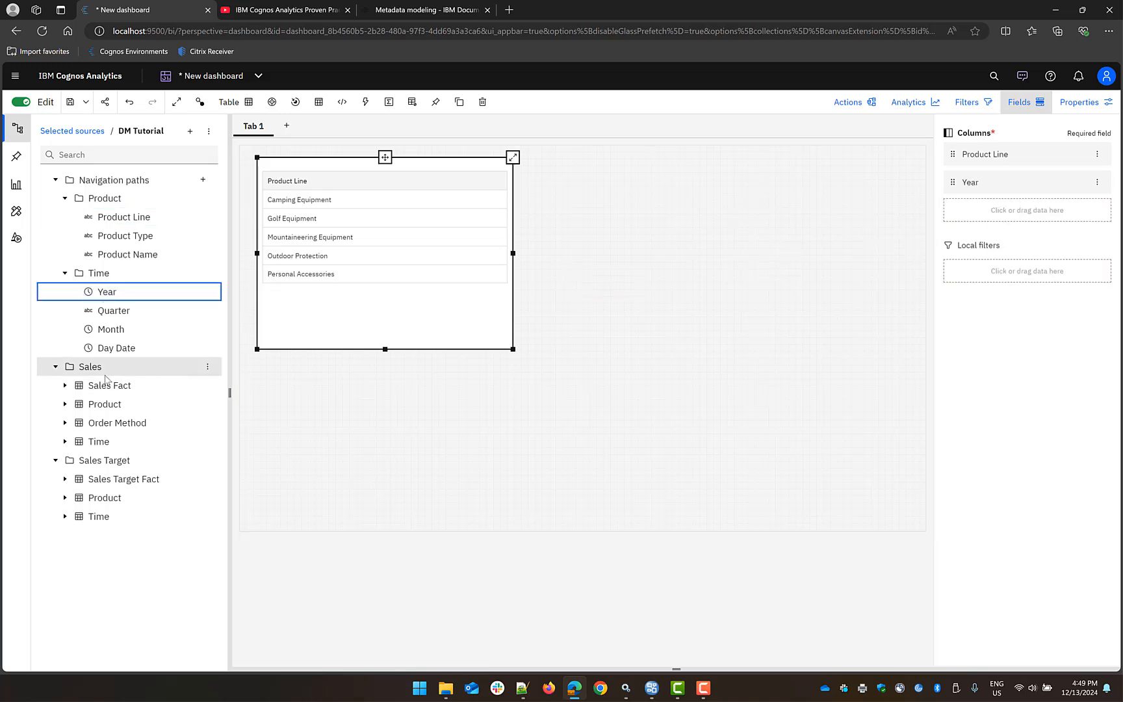
Add Sale Total from Sales Fact to the table and insert Order Method between Year and Sale Total.
{"action": "left_click", "coordinate": [64, 386]}
{"action": "left_click_drag", "start_coordinate": [119, 498], "coordinate": [993, 217]}
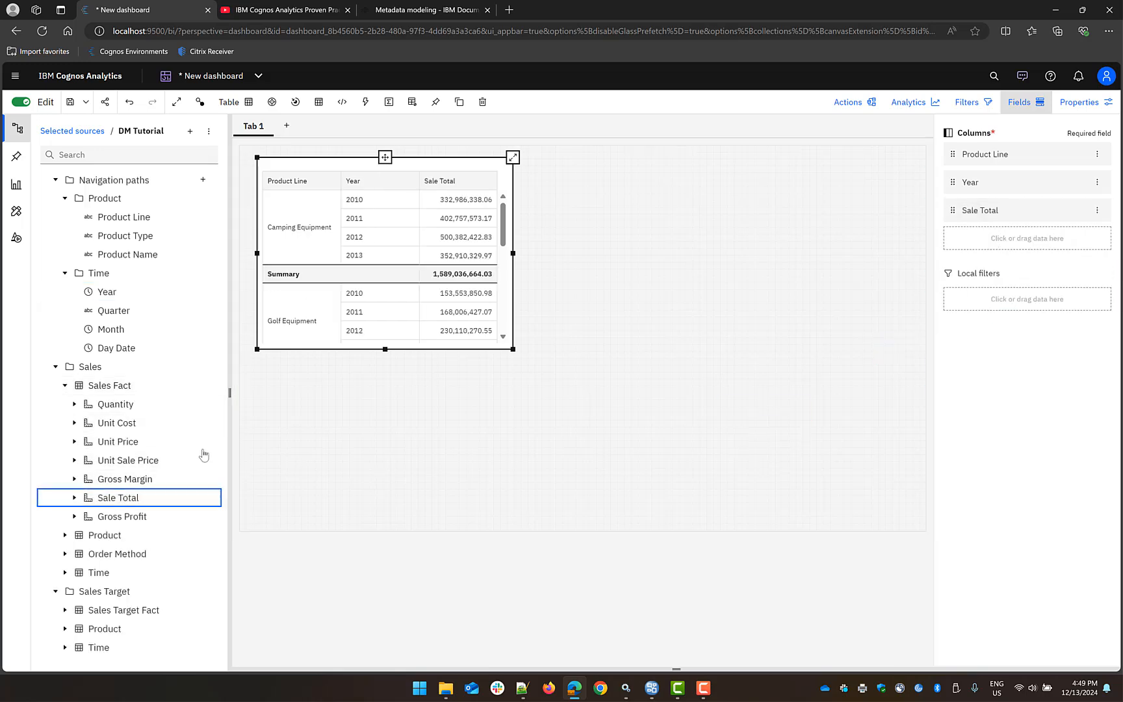
{"action": "left_click", "coordinate": [64, 554]}
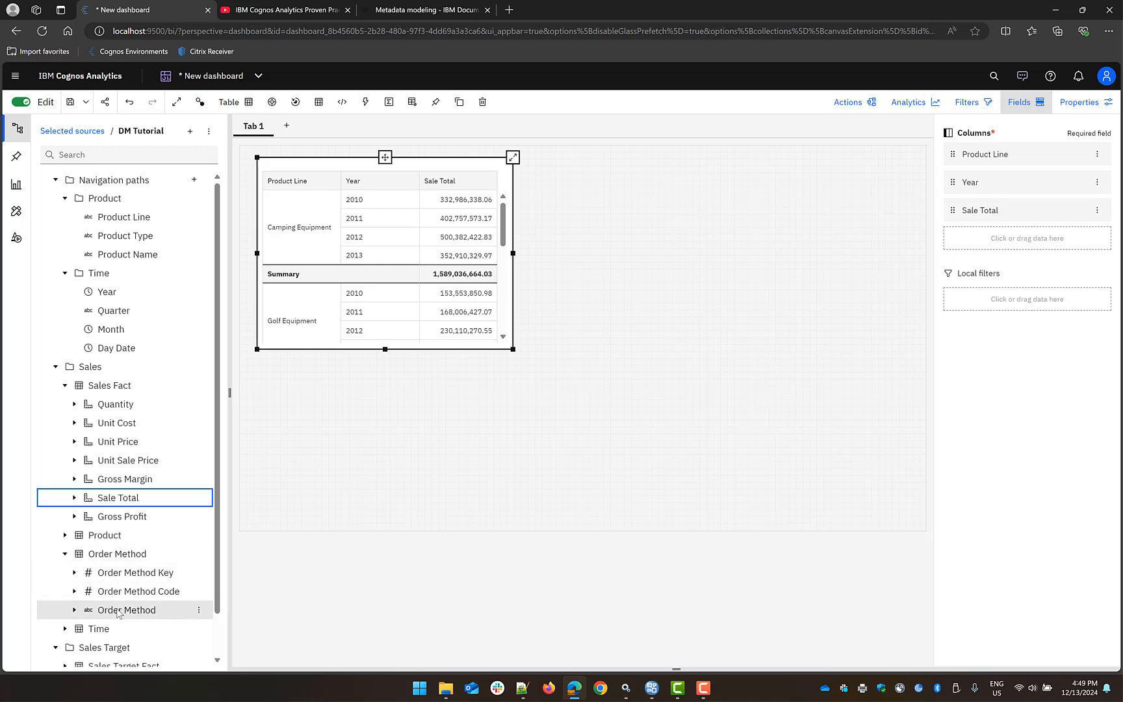
{"action": "left_click_drag", "start_coordinate": [119, 613], "coordinate": [999, 200]}
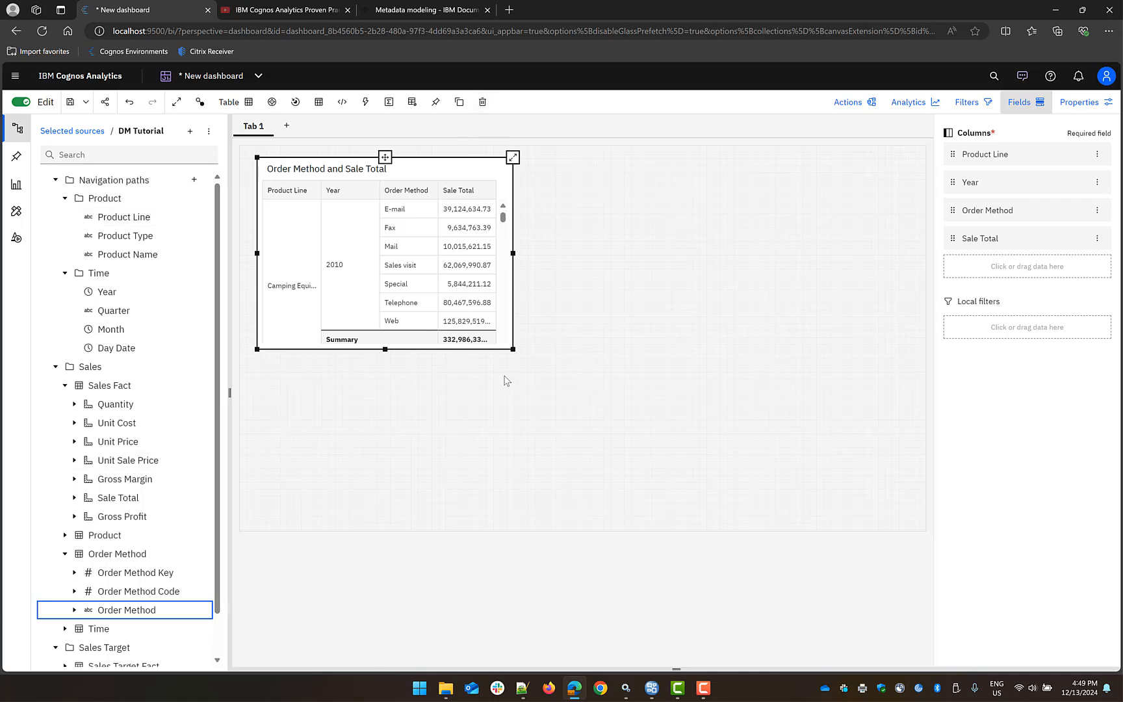
Enlarge the table to most of the canvas height and drill down on the Camping Equipment product line.
{"action": "left_click_drag", "start_coordinate": [512, 349], "coordinate": [706, 523]}
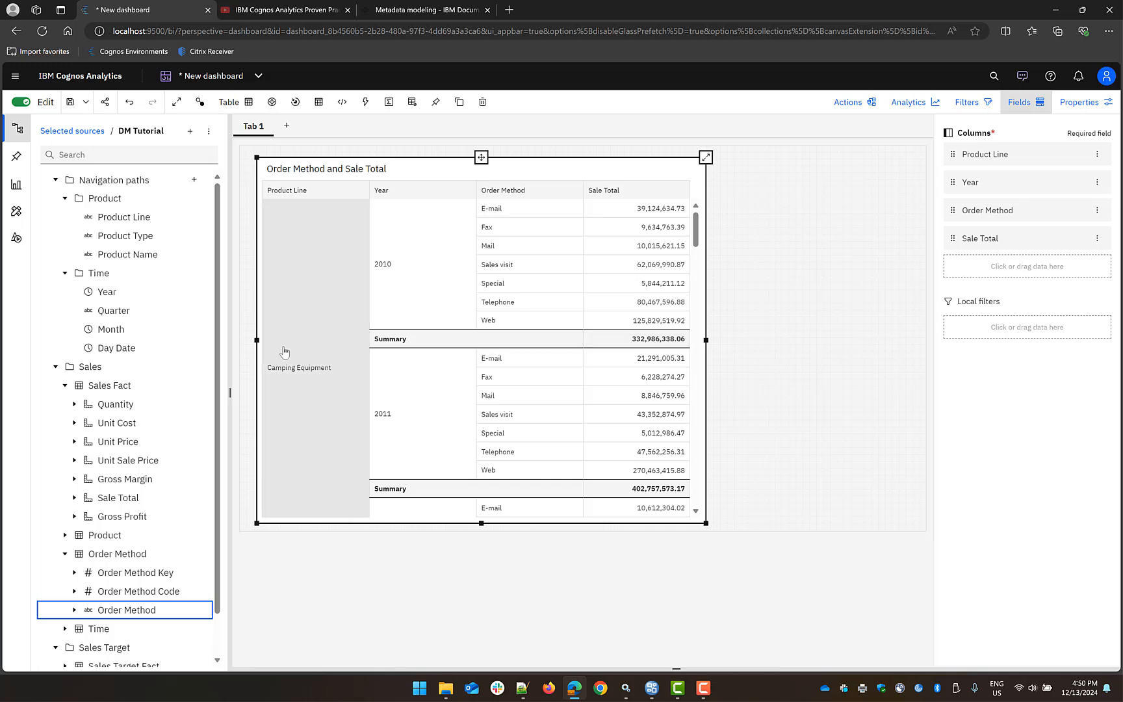
{"action": "right_click", "coordinate": [294, 371]}
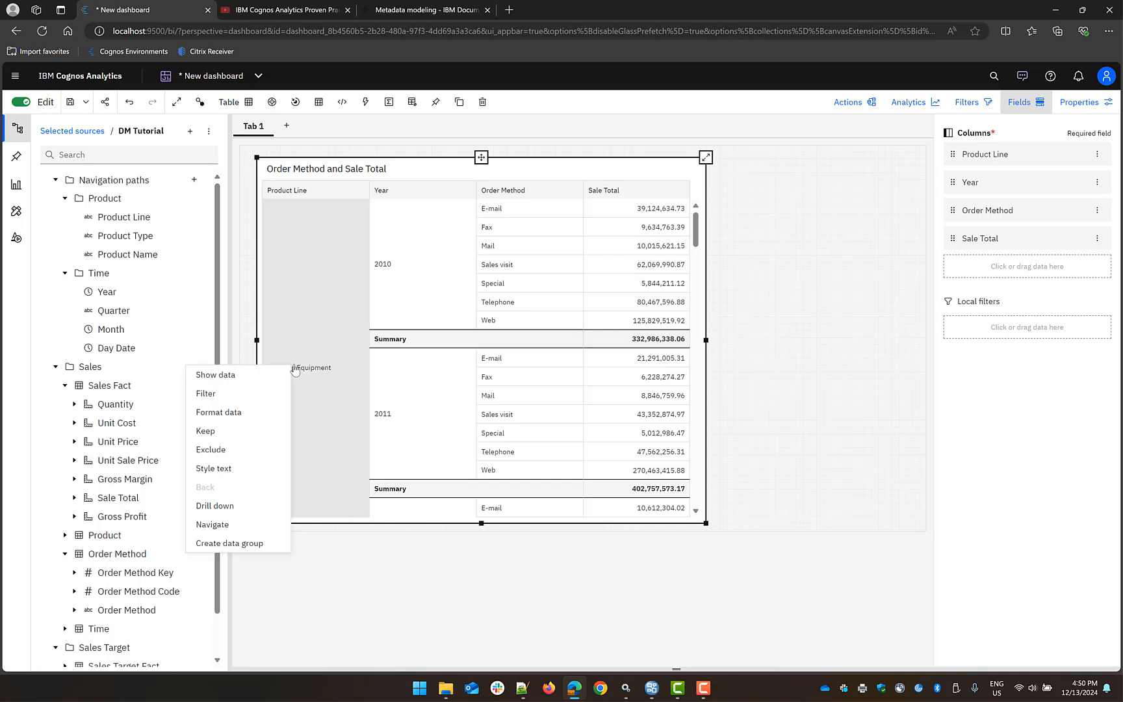
{"action": "left_click", "coordinate": [220, 506]}
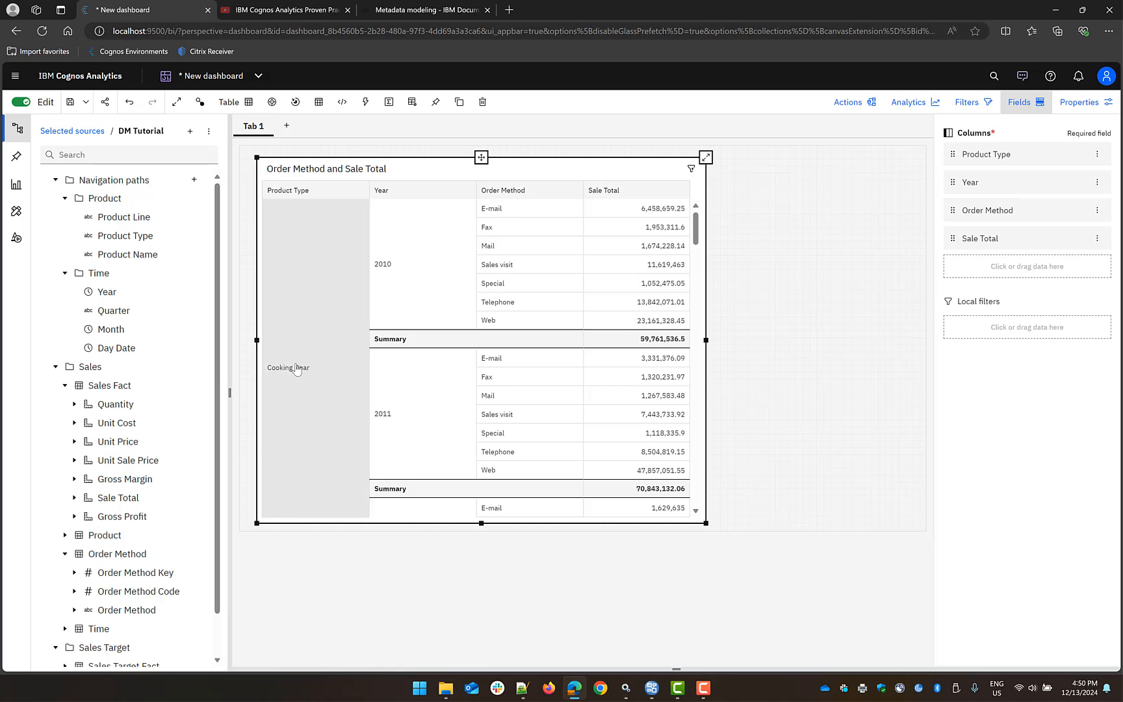
Drill down on the Lanterns product type and look through the product names below it.
{"action": "scroll", "coordinate": [363, 345], "scroll_direction": "down", "scroll_amount": 10}
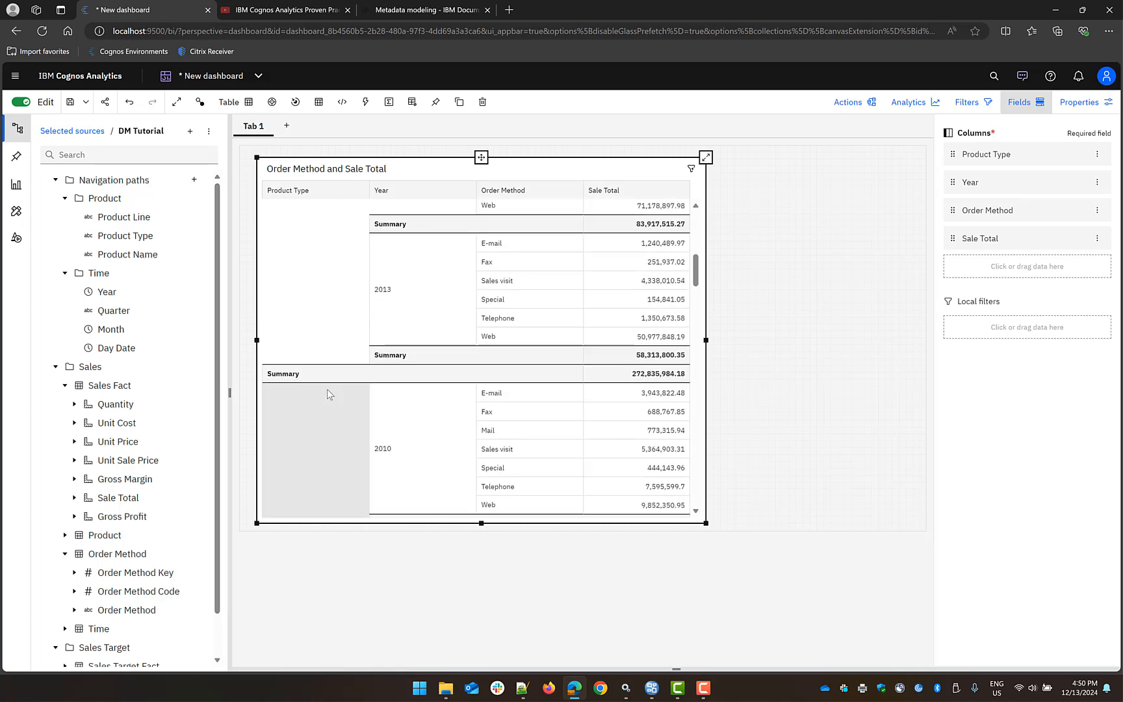
{"action": "scroll", "coordinate": [302, 396], "scroll_direction": "down", "scroll_amount": 5}
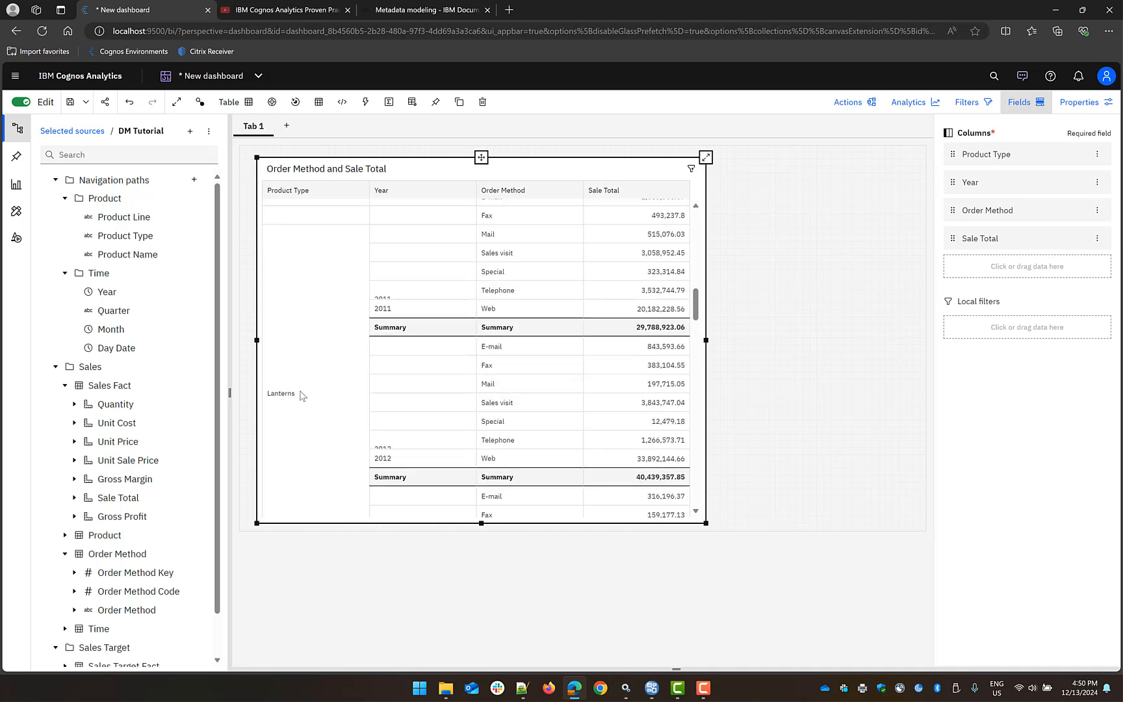
{"action": "right_click", "coordinate": [288, 316]}
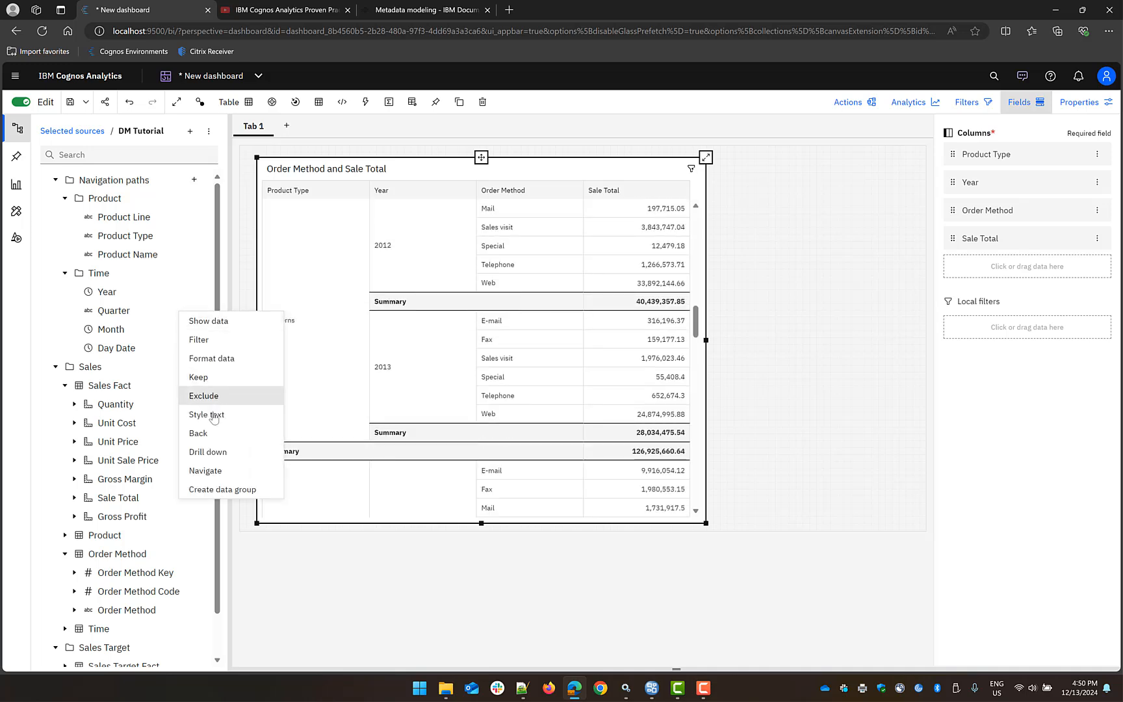
{"action": "left_click", "coordinate": [216, 453]}
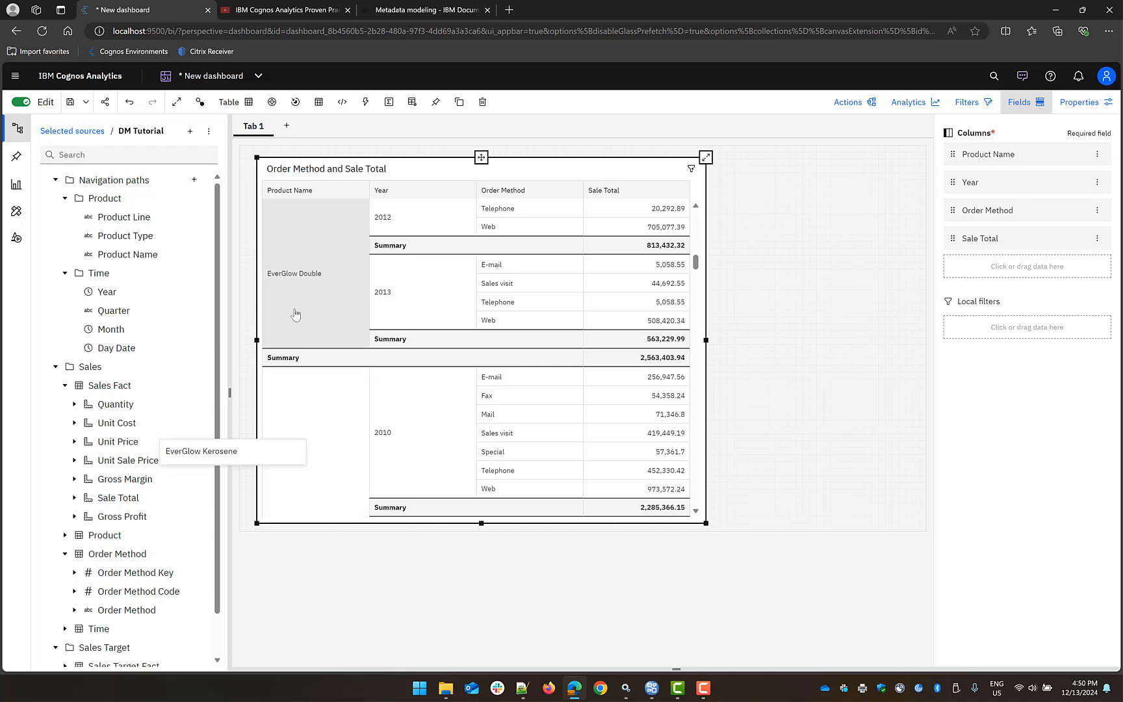
{"action": "scroll", "coordinate": [301, 297], "scroll_direction": "up", "scroll_amount": 3}
{"action": "scroll", "coordinate": [301, 297], "scroll_direction": "up", "scroll_amount": 5}
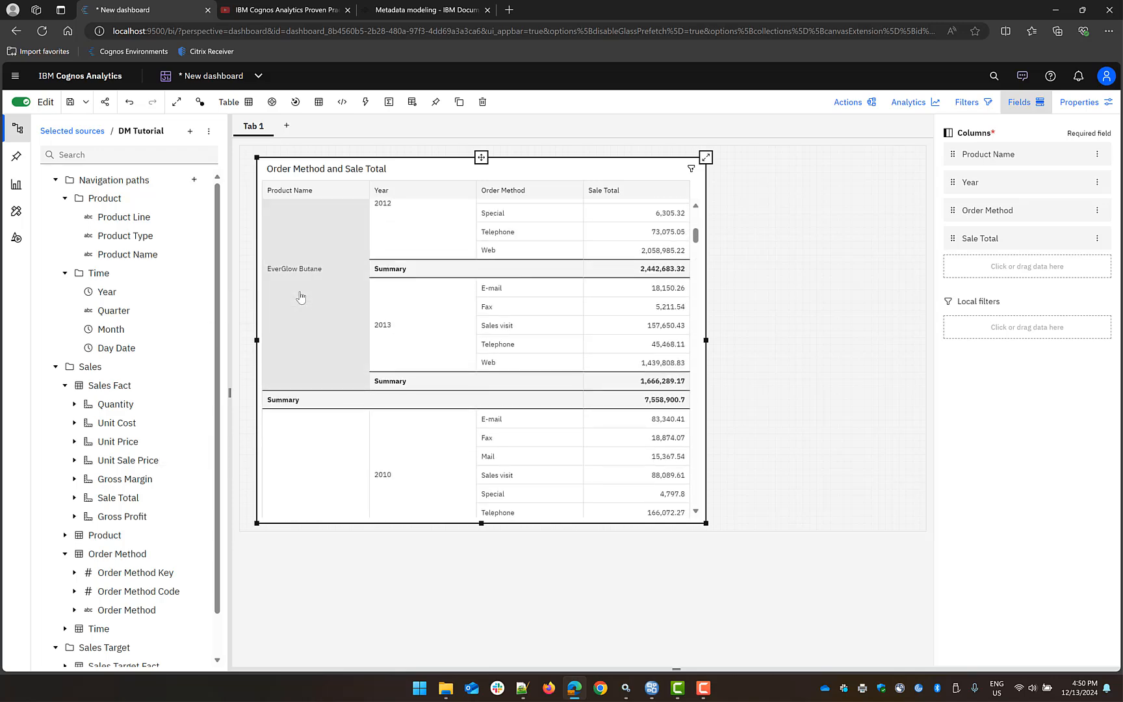
Go back from the product names through Product Type to the Product Line level and look through the table's rows.
{"action": "scroll", "coordinate": [301, 297], "scroll_direction": "up", "scroll_amount": 1}
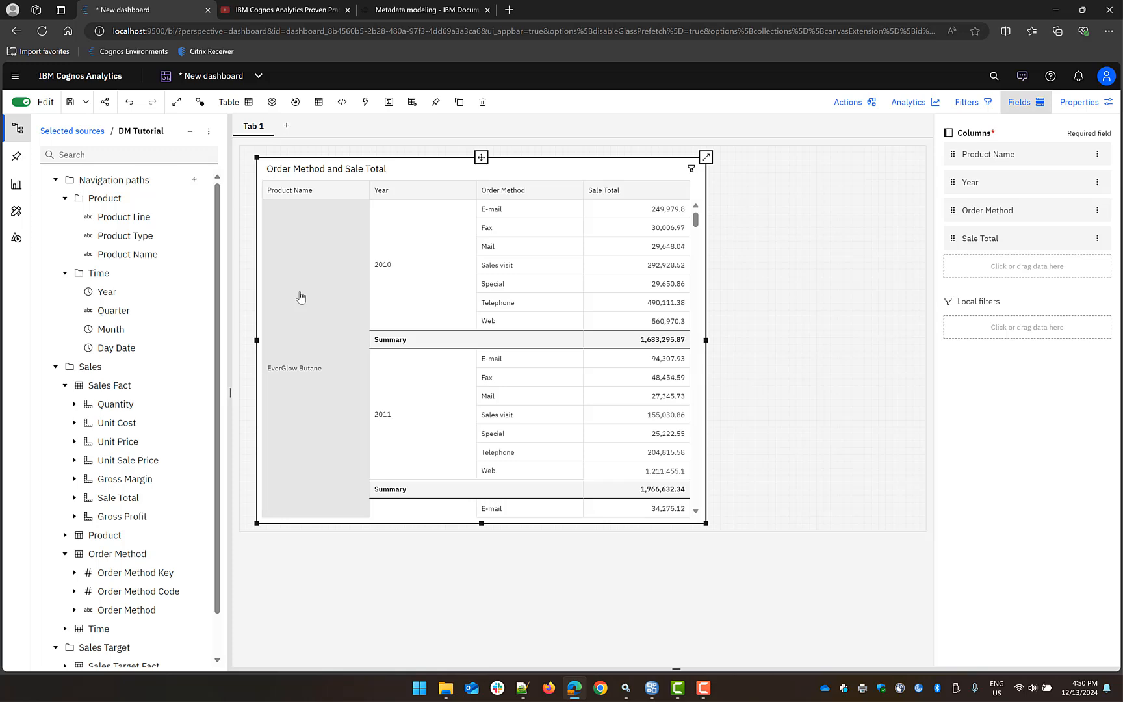
{"action": "scroll", "coordinate": [300, 297], "scroll_direction": "down", "scroll_amount": 1}
{"action": "scroll", "coordinate": [301, 375], "scroll_direction": "down", "scroll_amount": 3}
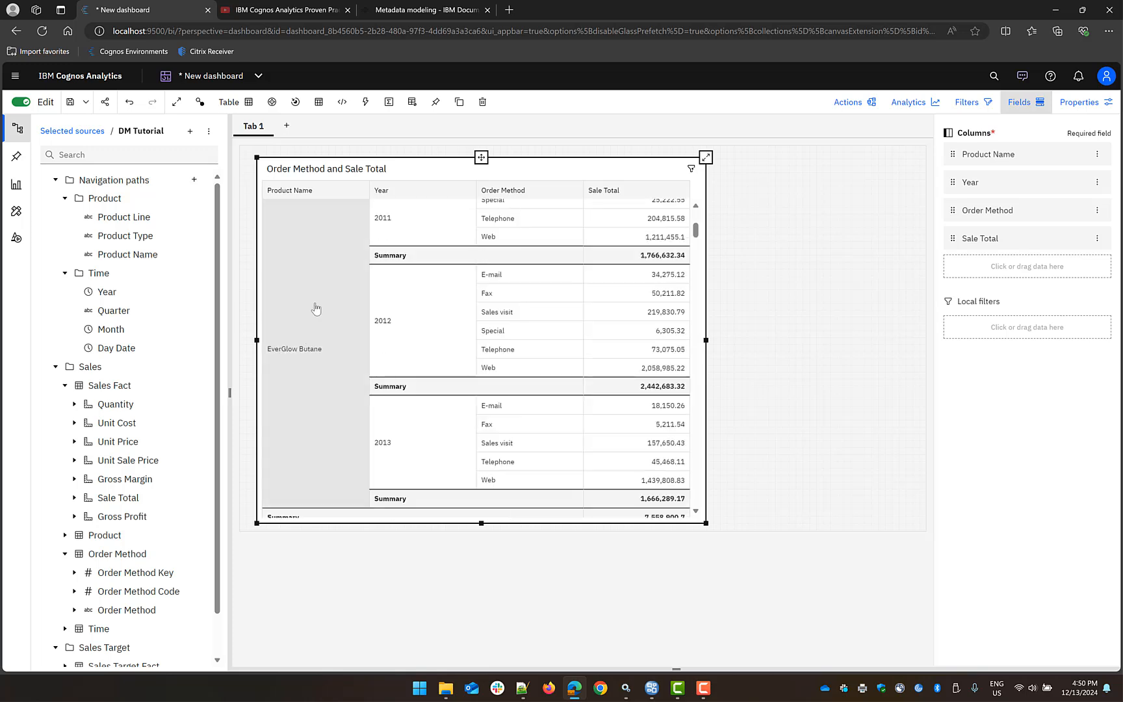
{"action": "right_click", "coordinate": [308, 355]}
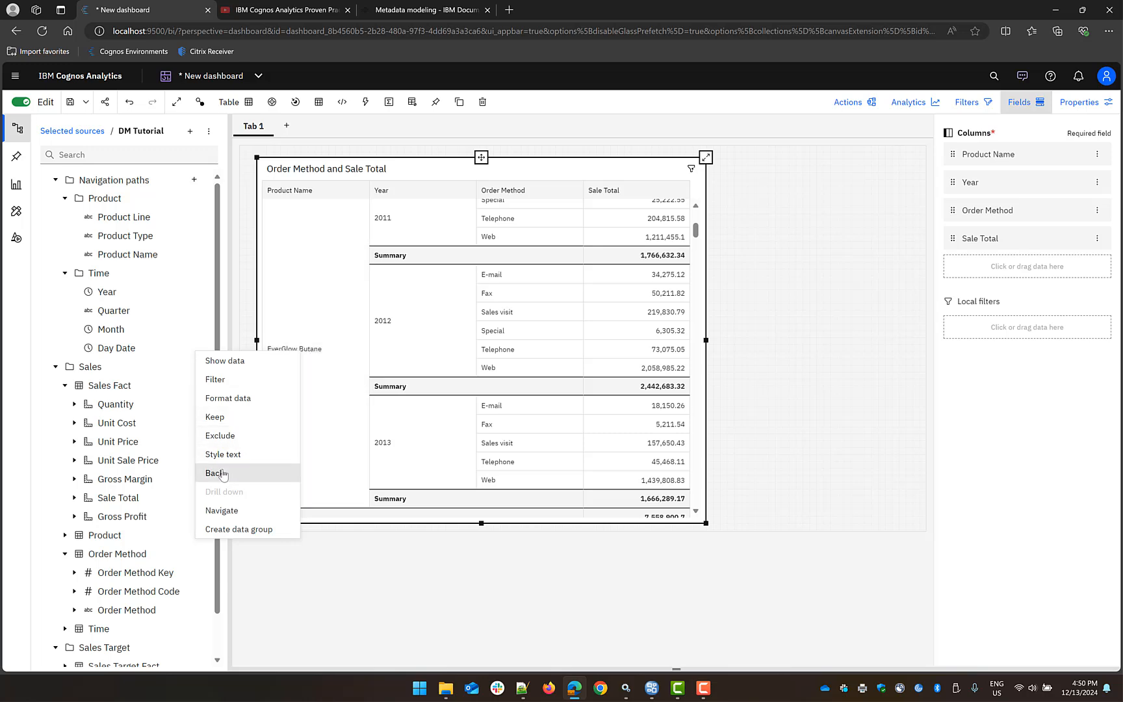
{"action": "left_click", "coordinate": [289, 473]}
{"action": "right_click", "coordinate": [303, 363]}
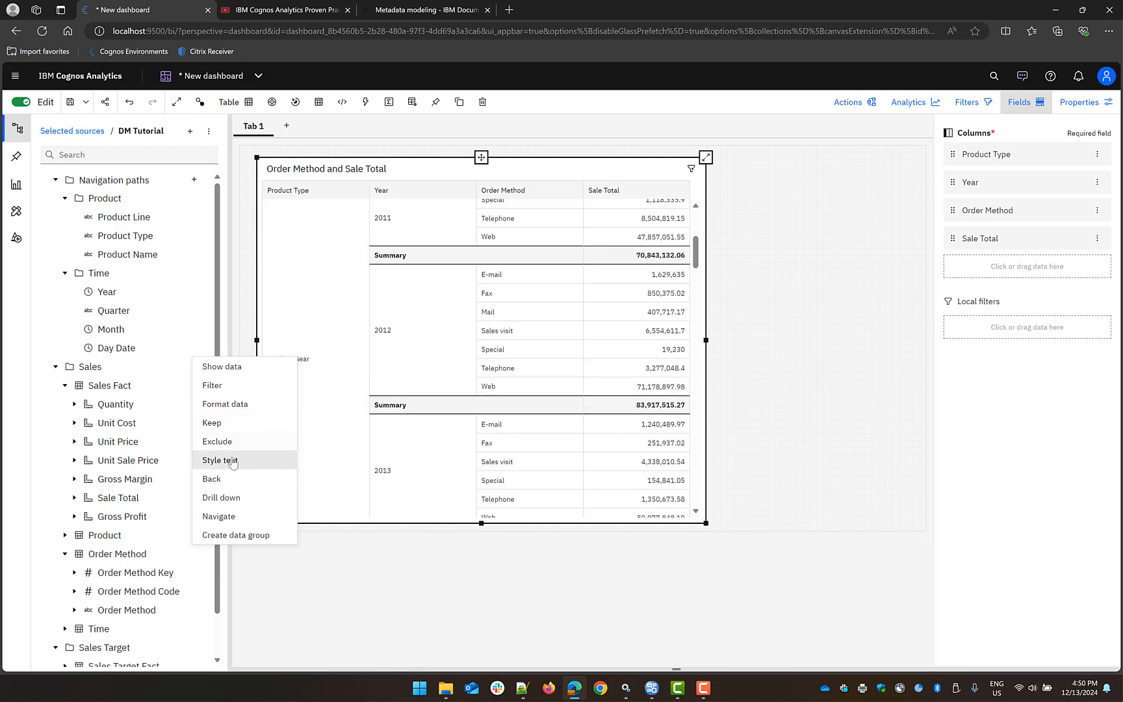
{"action": "left_click", "coordinate": [222, 480]}
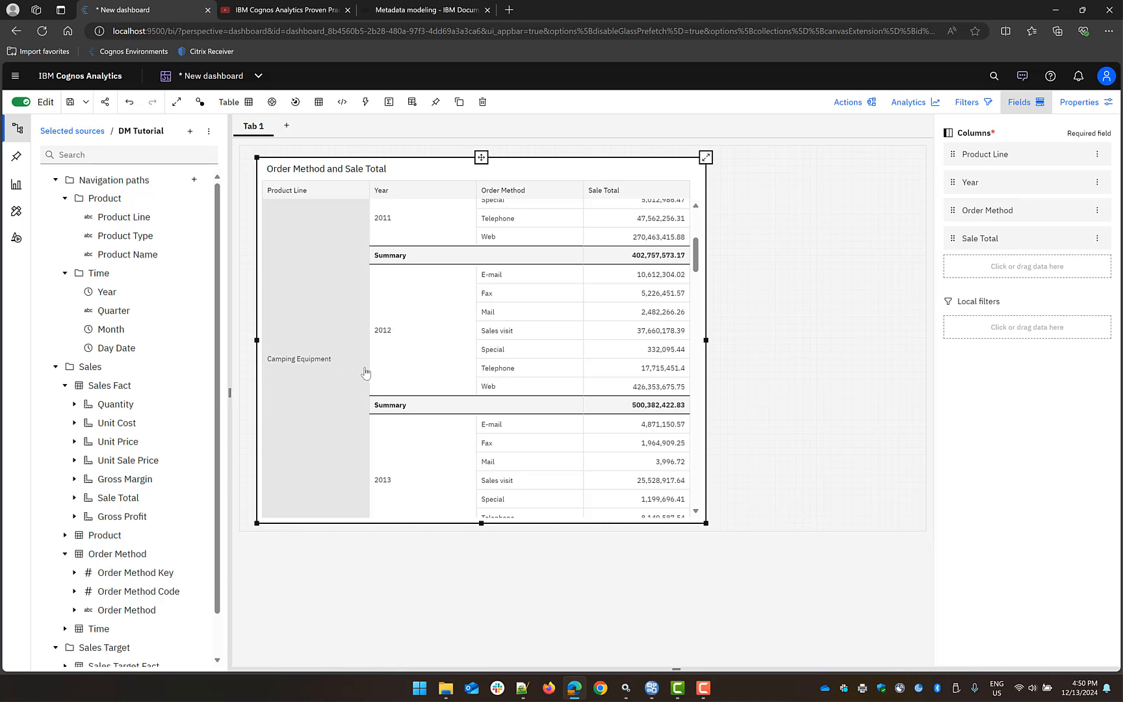
{"action": "scroll", "coordinate": [353, 377], "scroll_direction": "down", "scroll_amount": 5}
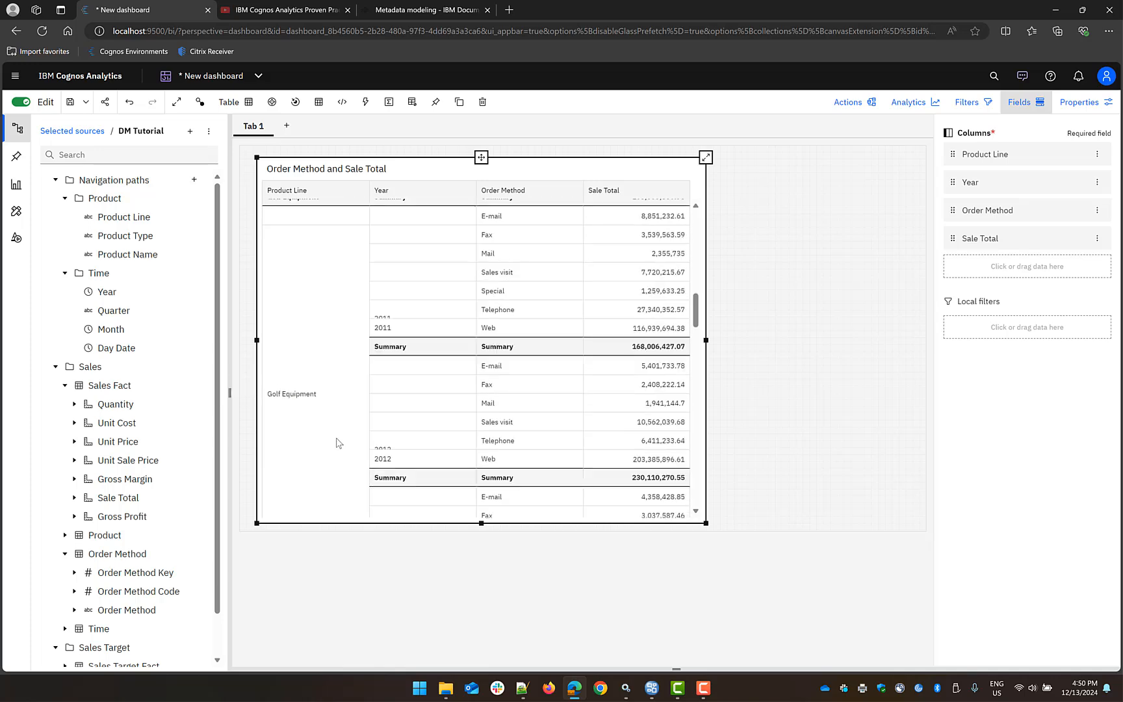
{"action": "scroll", "coordinate": [364, 357], "scroll_direction": "down", "scroll_amount": 2}
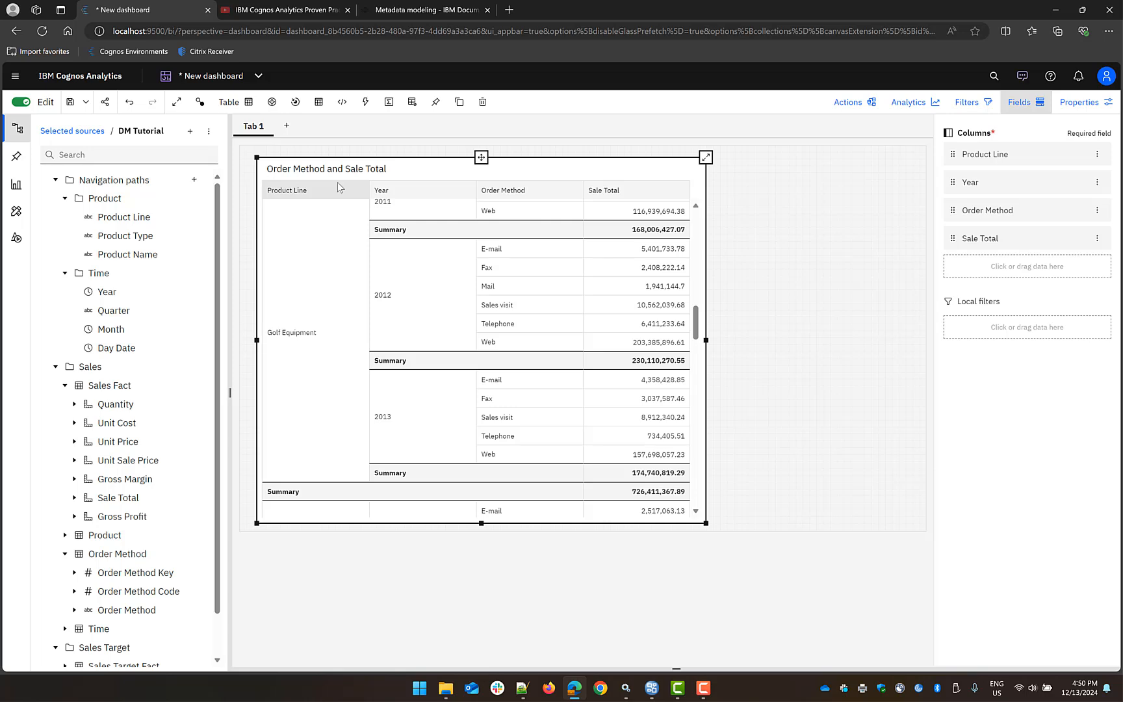
Switch to the DM Tutorial module and separate the overlapping Gregorian Calendar and Time tables in the relationships diagram, keeping Time below Sales Fact.
{"action": "left_click", "coordinate": [237, 78]}
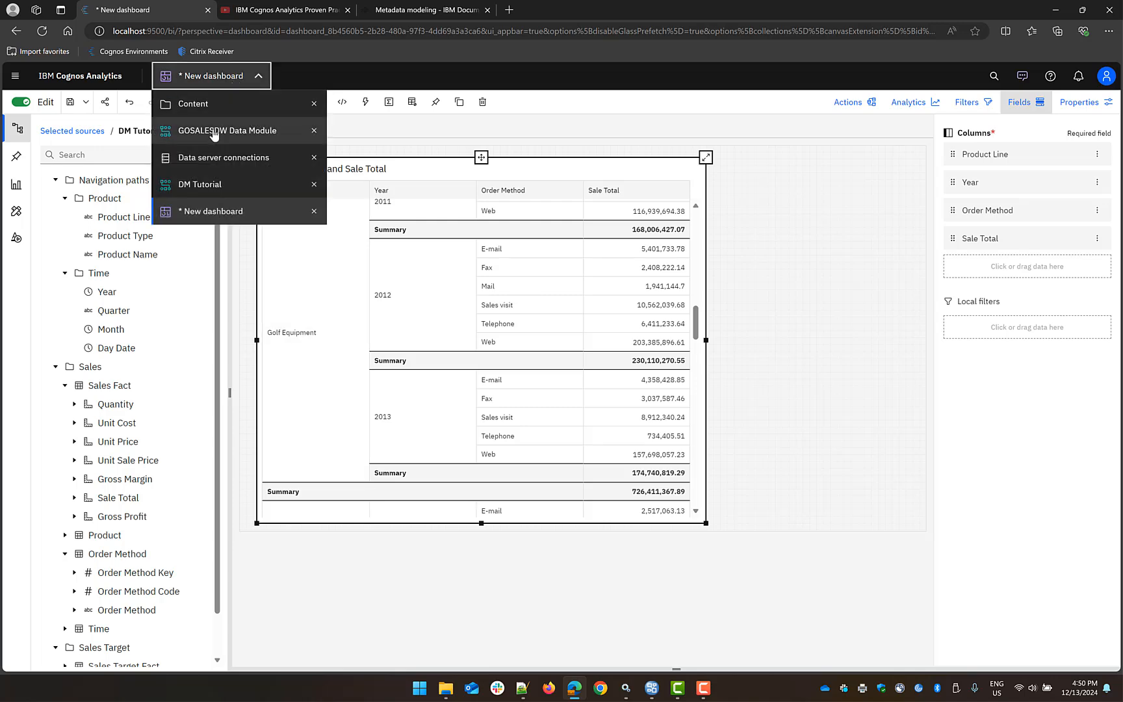
{"action": "left_click", "coordinate": [205, 186]}
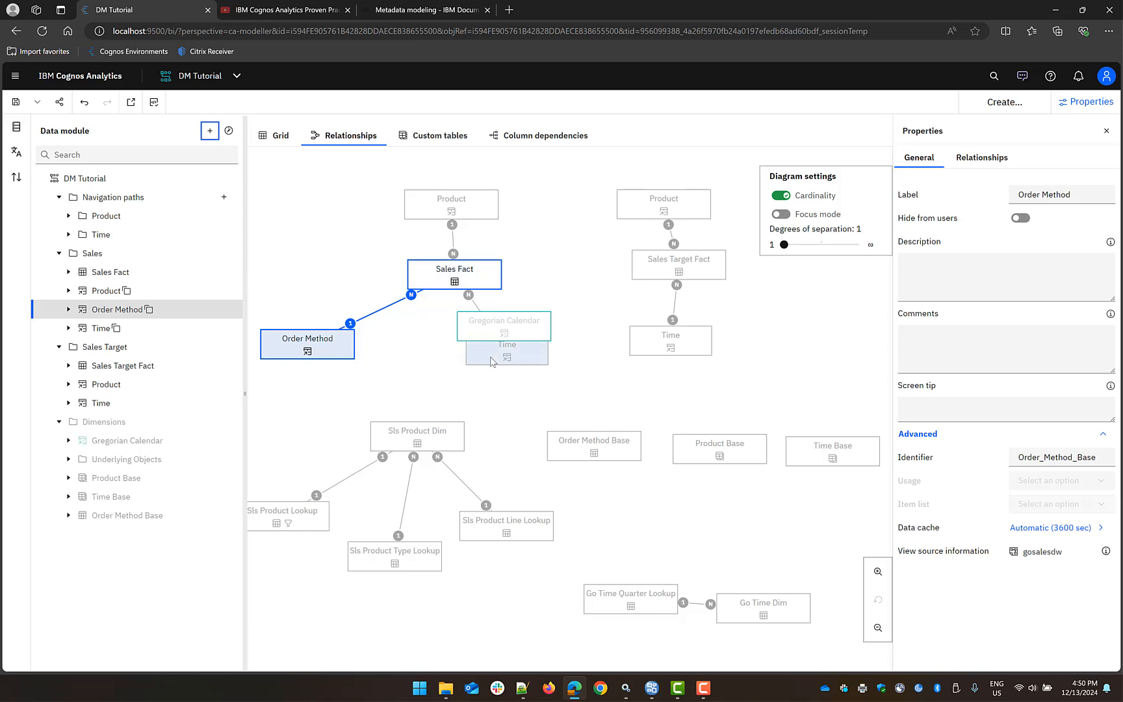
{"action": "left_click_drag", "start_coordinate": [492, 361], "coordinate": [482, 396]}
{"action": "left_click_drag", "start_coordinate": [520, 332], "coordinate": [677, 521]}
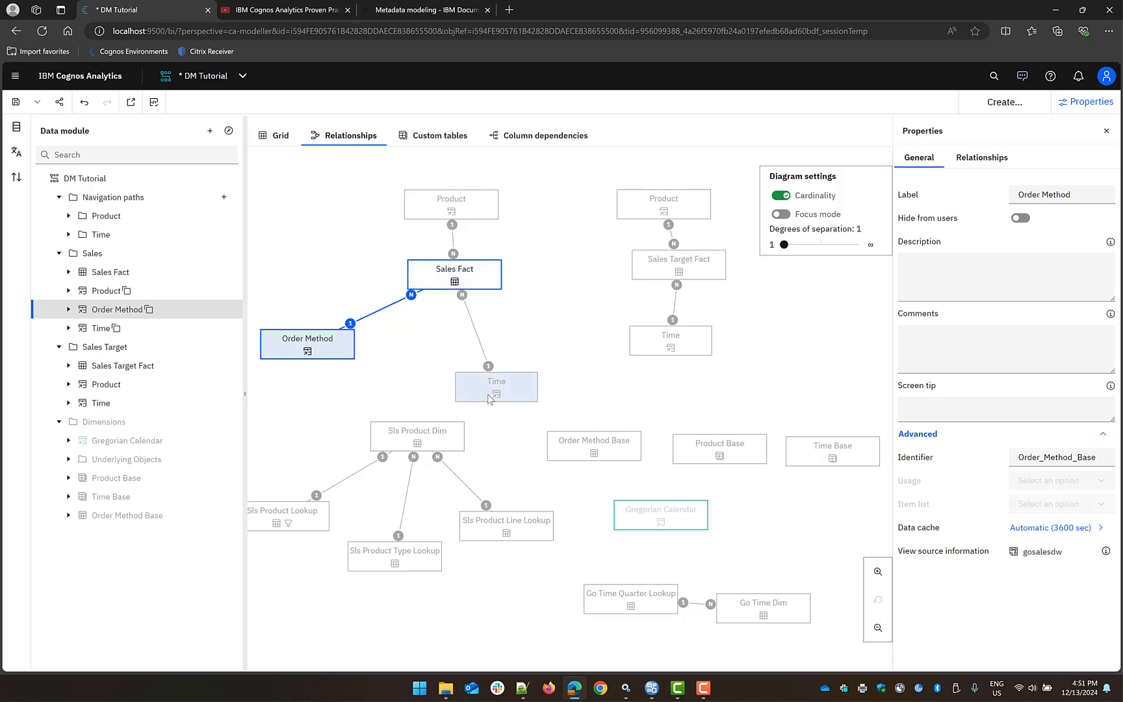
{"action": "left_click_drag", "start_coordinate": [488, 394], "coordinate": [520, 368]}
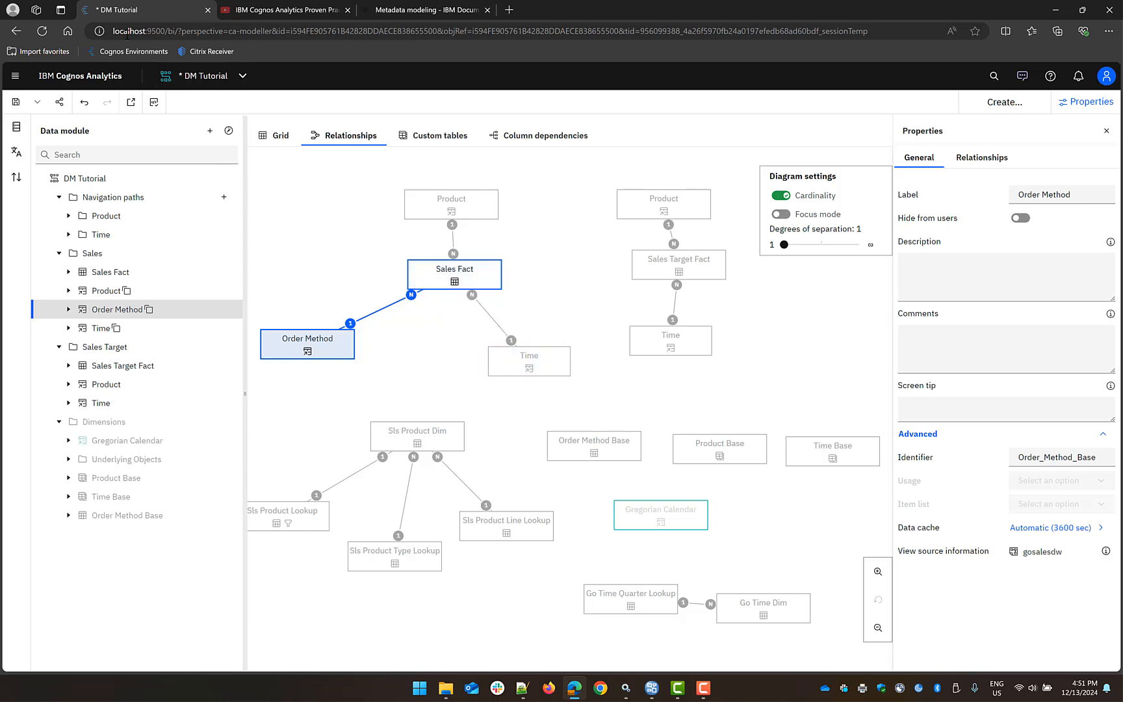
Return to the new dashboard, collapse Sales Fact and Order Method in the source tree, and expand Sales Target Fact.
{"action": "left_click", "coordinate": [241, 76]}
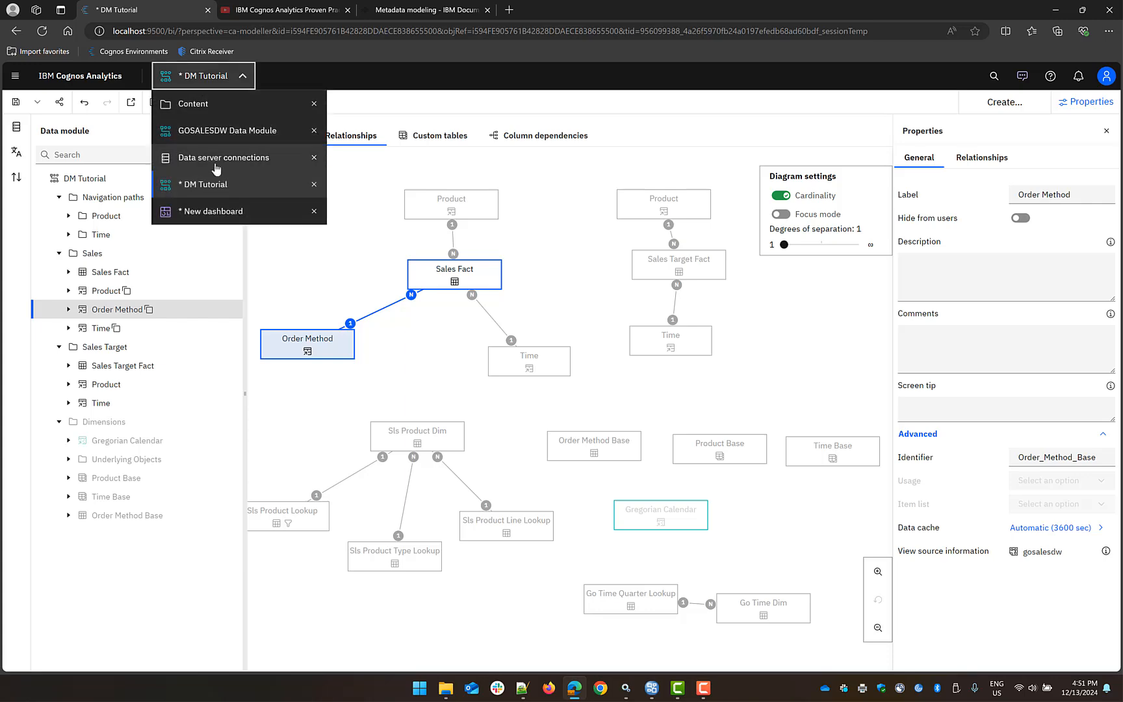
{"action": "left_click", "coordinate": [212, 212]}
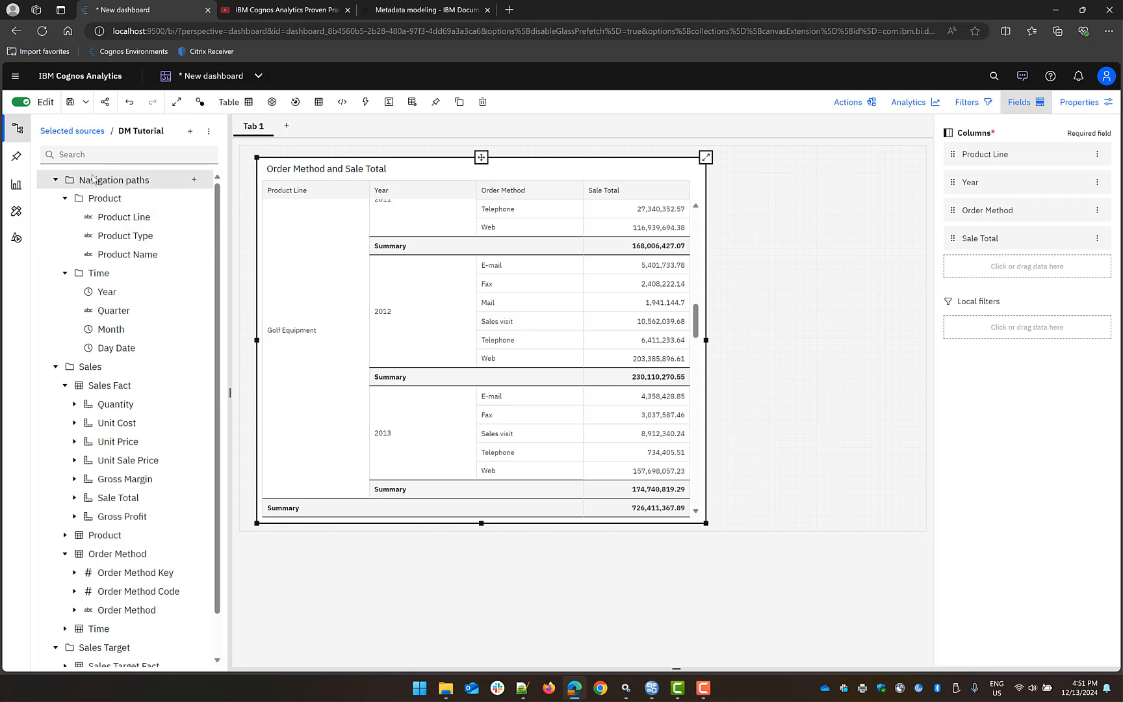
{"action": "left_click", "coordinate": [66, 387]}
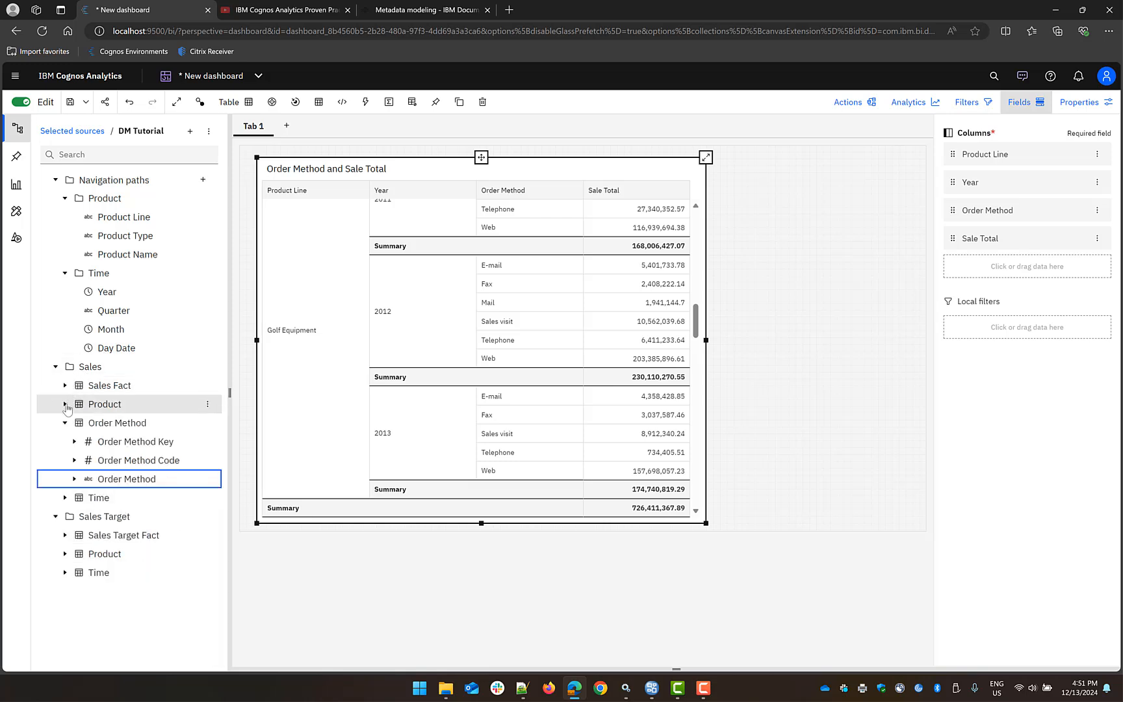
{"action": "left_click", "coordinate": [66, 423]}
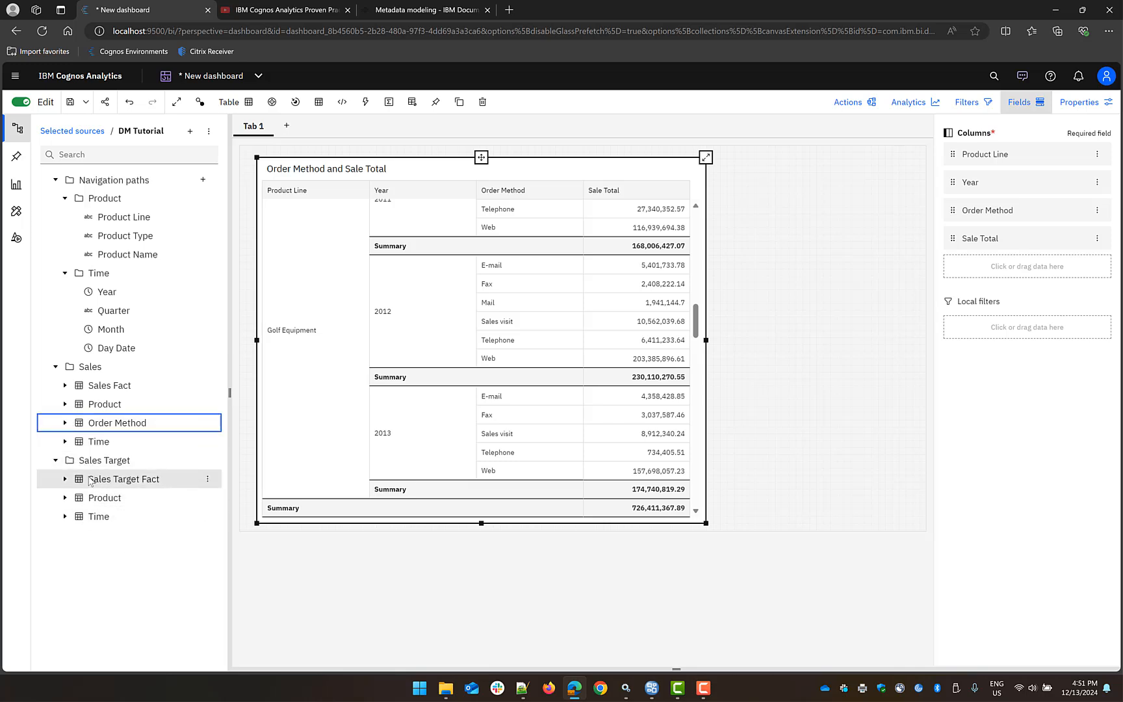
{"action": "left_click", "coordinate": [111, 409]}
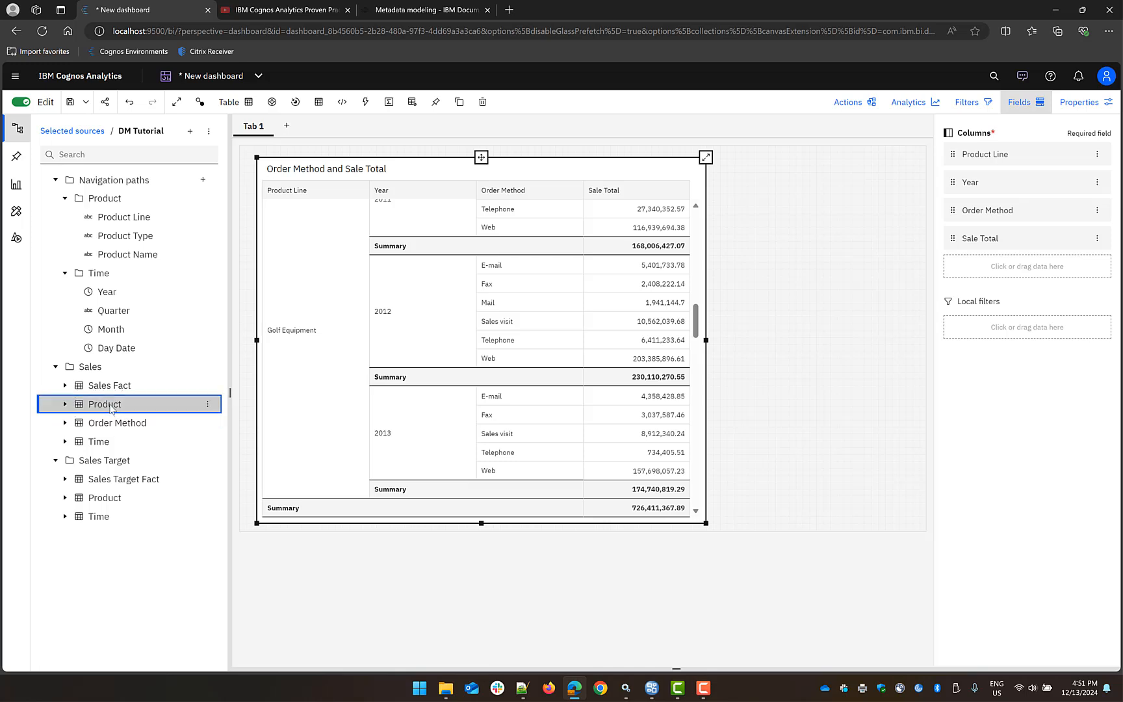
{"action": "left_click", "coordinate": [100, 442]}
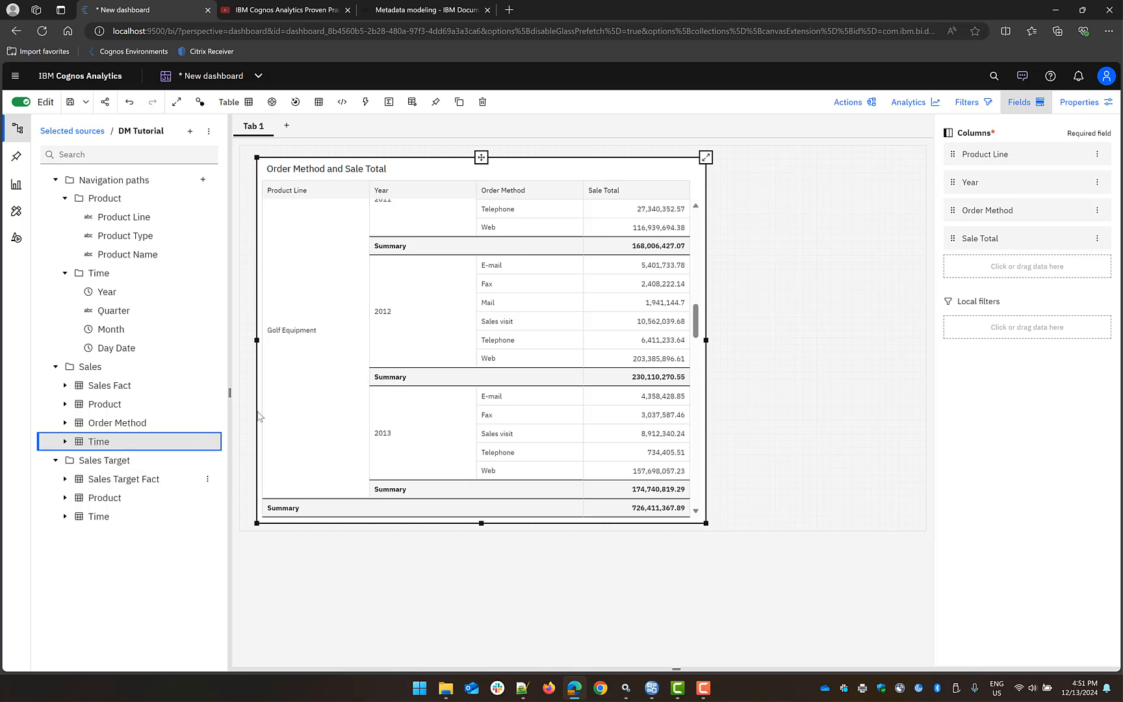
{"action": "left_click", "coordinate": [66, 481]}
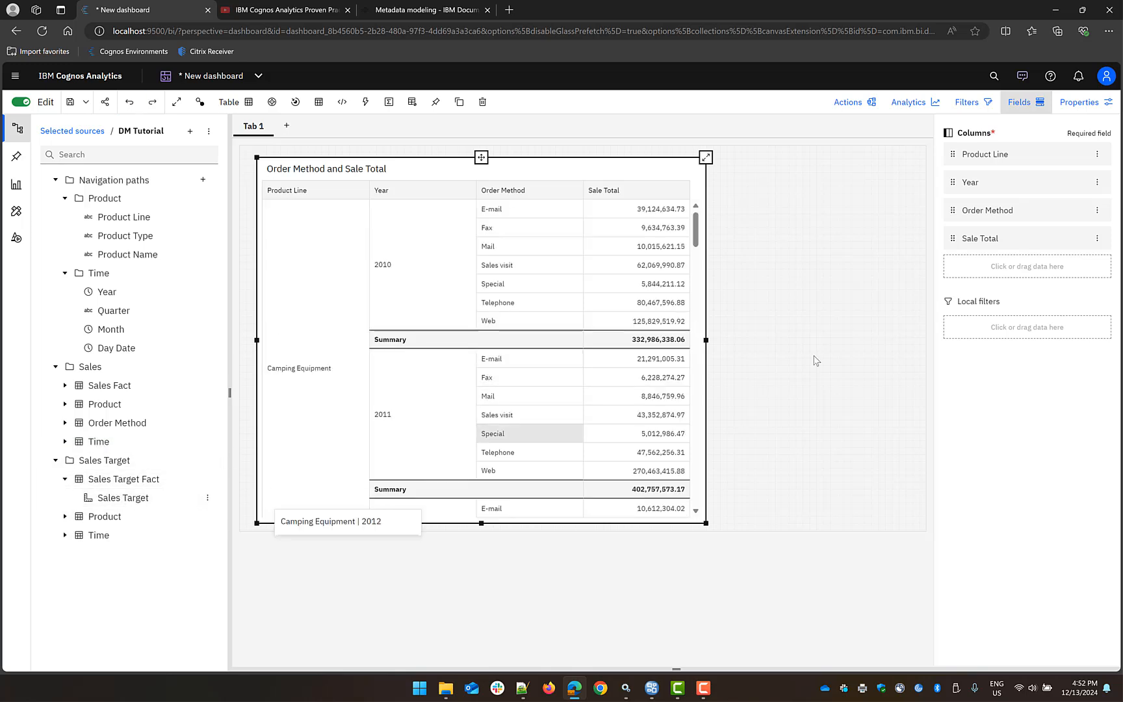
Replace the table's Order Method column with Sales Target from Sales Target Fact, placed after Sale Total, and review the rows.
{"action": "left_click", "coordinate": [1098, 215]}
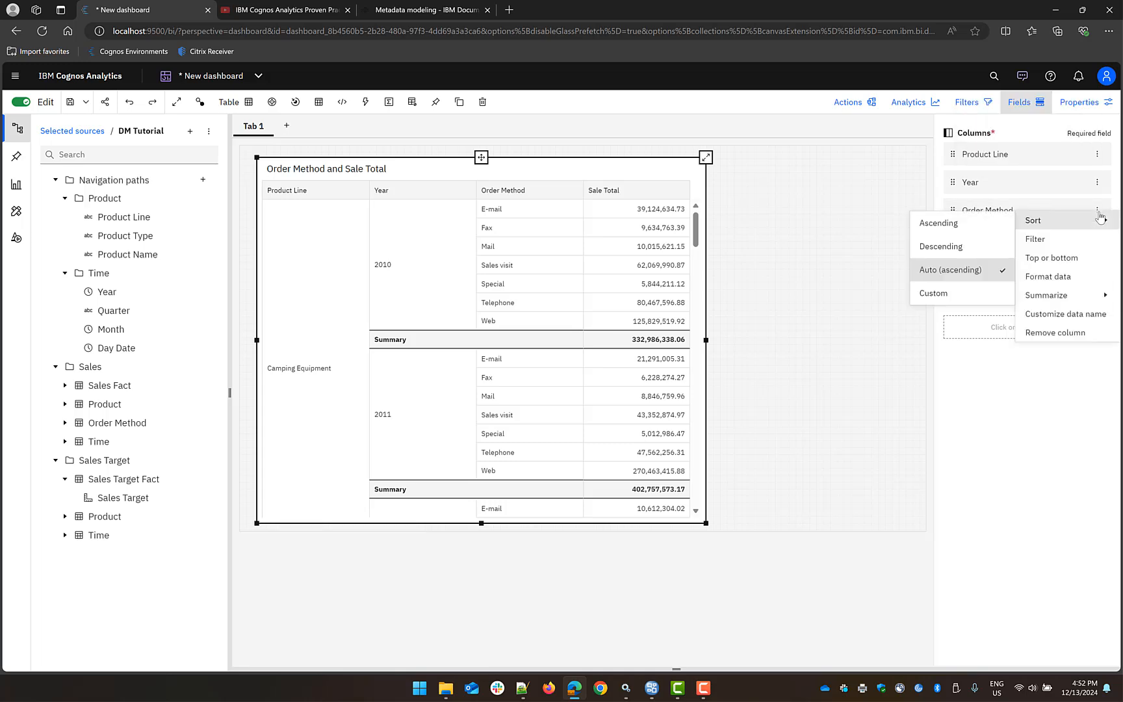
{"action": "left_click", "coordinate": [1053, 334]}
{"action": "mouse_move", "coordinate": [123, 503]}
{"action": "left_mouse_down"}
{"action": "mouse_move", "coordinate": [422, 440]}
{"action": "mouse_move", "coordinate": [670, 255]}
{"action": "mouse_move", "coordinate": [684, 264]}
{"action": "left_mouse_up"}
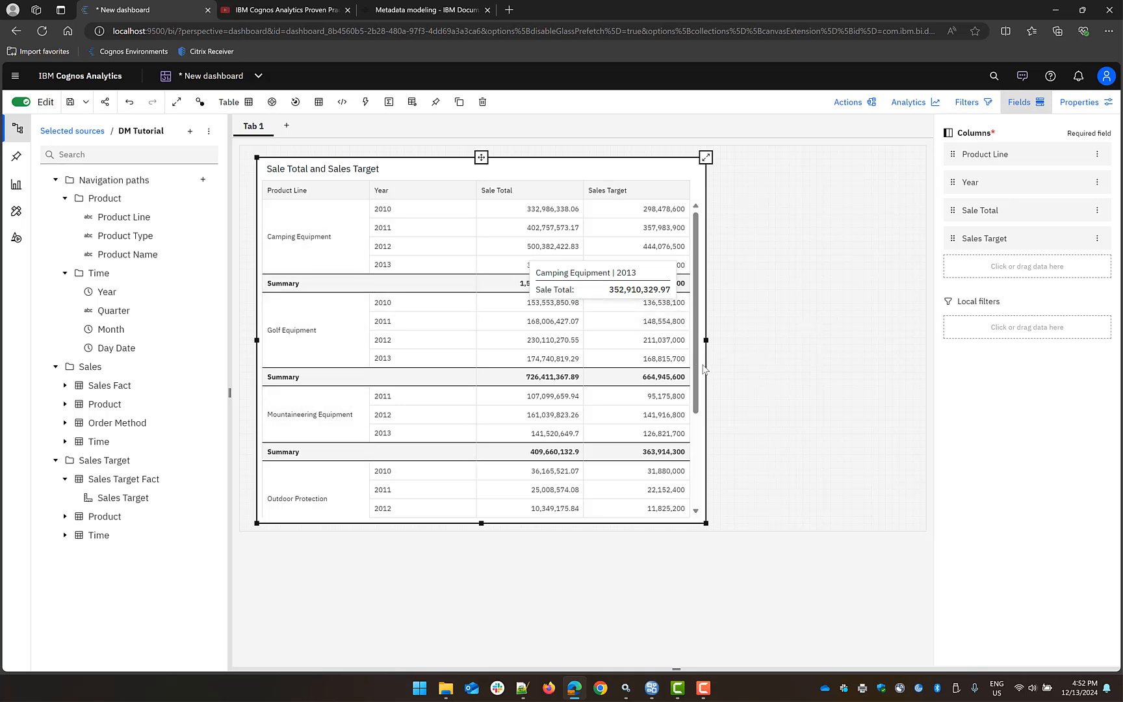
{"action": "scroll", "coordinate": [704, 369], "scroll_direction": "down", "scroll_amount": 3}
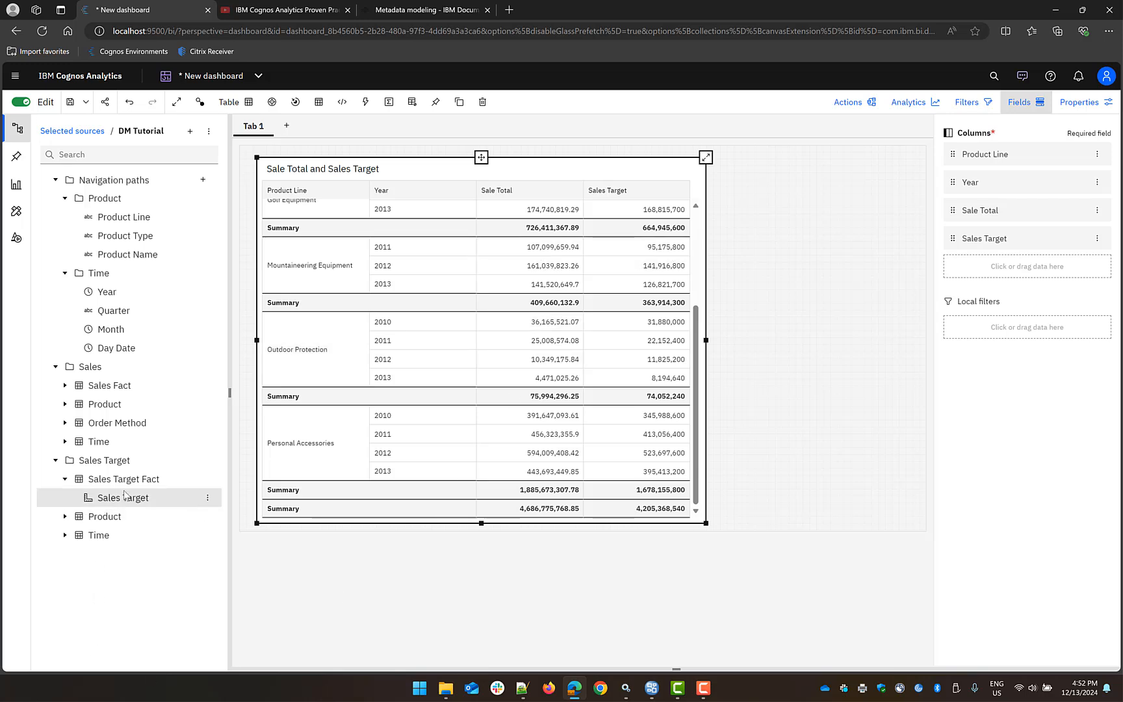
{"action": "left_click", "coordinate": [95, 520]}
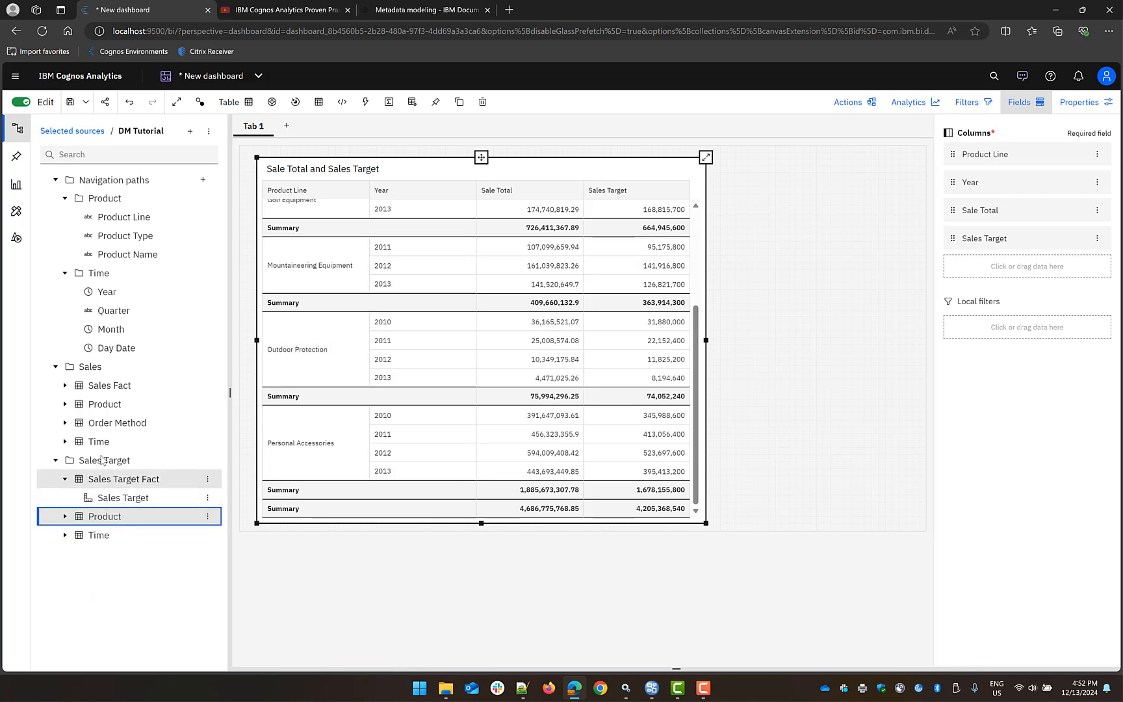
{"action": "left_click", "coordinate": [104, 404]}
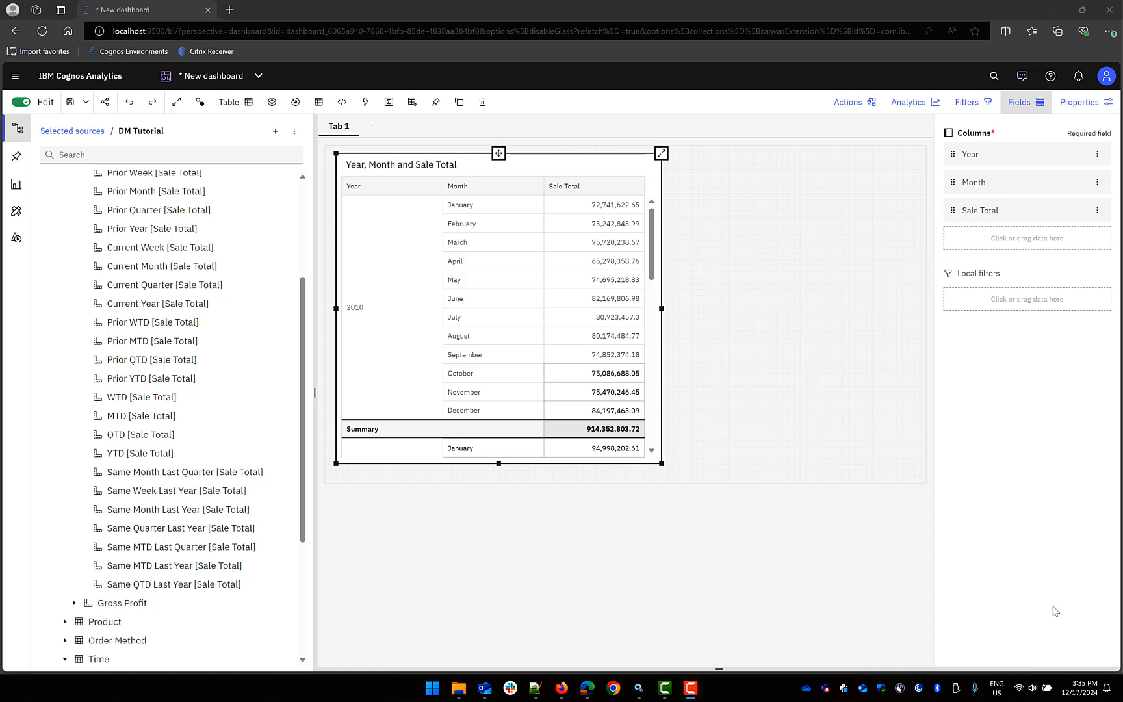
Expand Day Date under the Time table and examine its relative date filters.
{"action": "mouse_move", "coordinate": [1080, 693]}
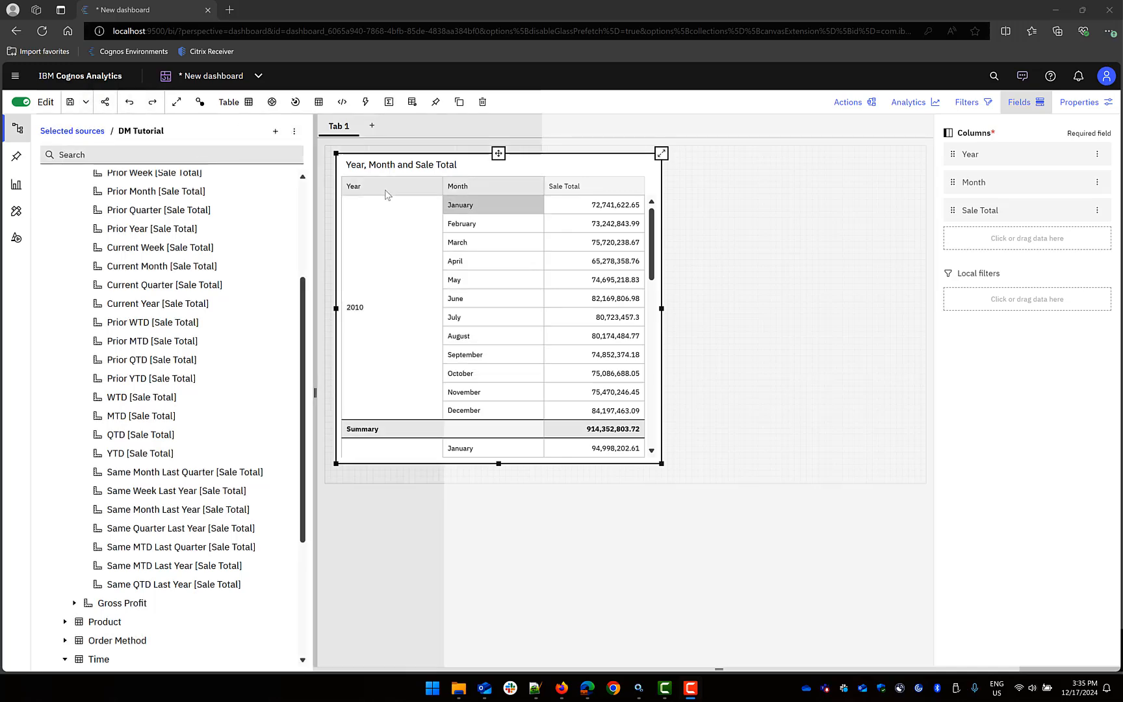
{"action": "scroll", "coordinate": [159, 585], "scroll_direction": "down", "scroll_amount": 3}
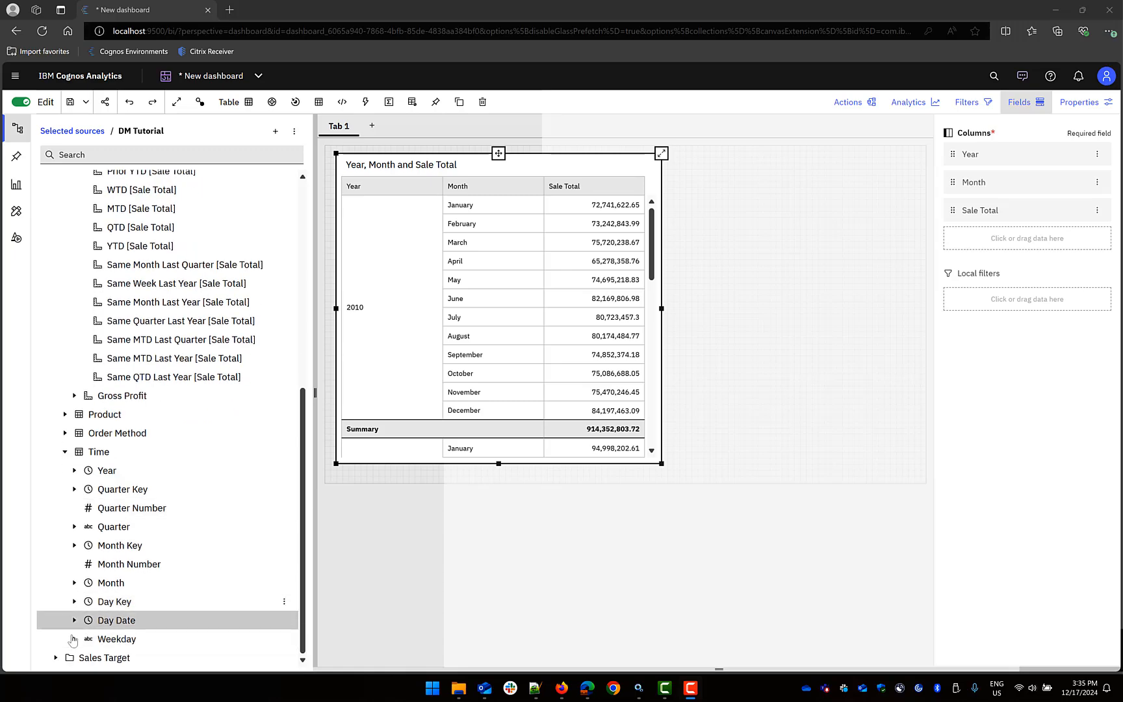
{"action": "left_click", "coordinate": [74, 621]}
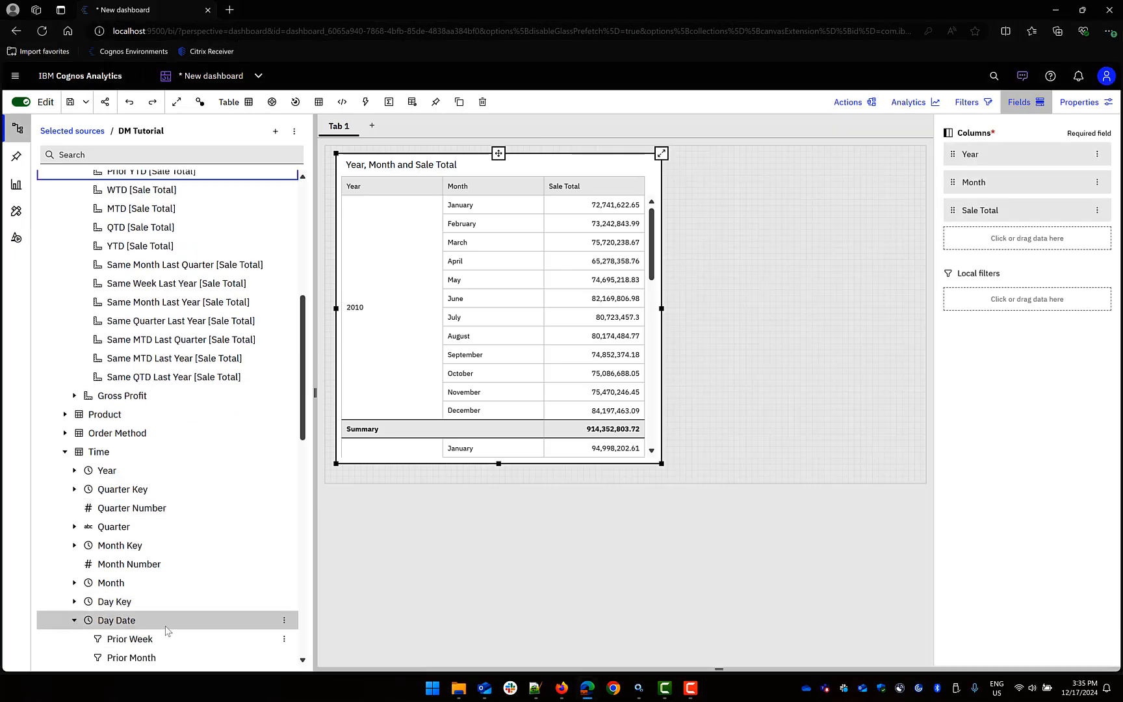
{"action": "scroll", "coordinate": [168, 631], "scroll_direction": "down", "scroll_amount": 3}
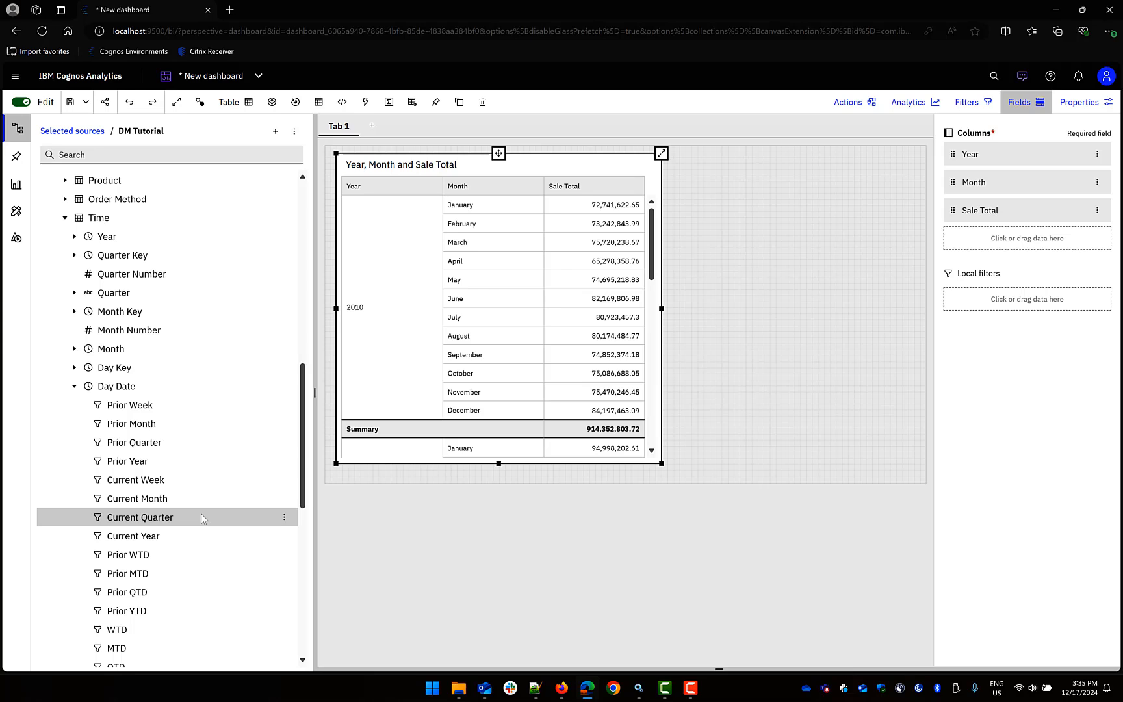
View the global parameters in the Customization settings under Manage, including _as_of_date, and return to the dashboard.
{"action": "left_click", "coordinate": [15, 78]}
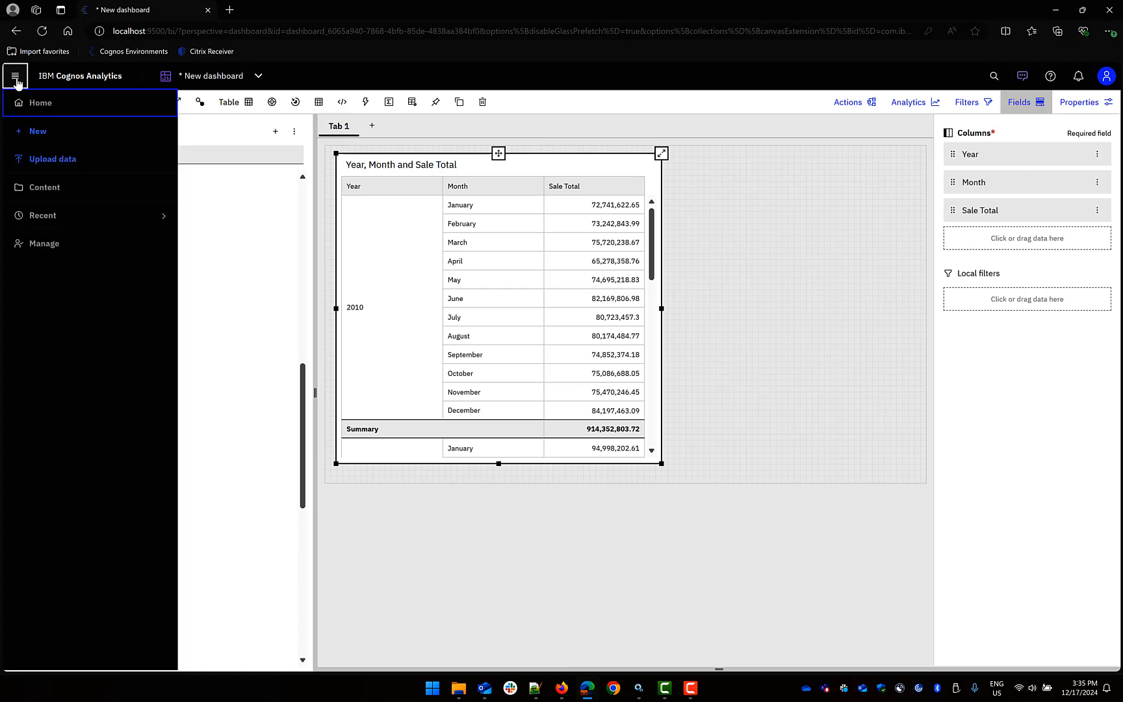
{"action": "left_click", "coordinate": [45, 244]}
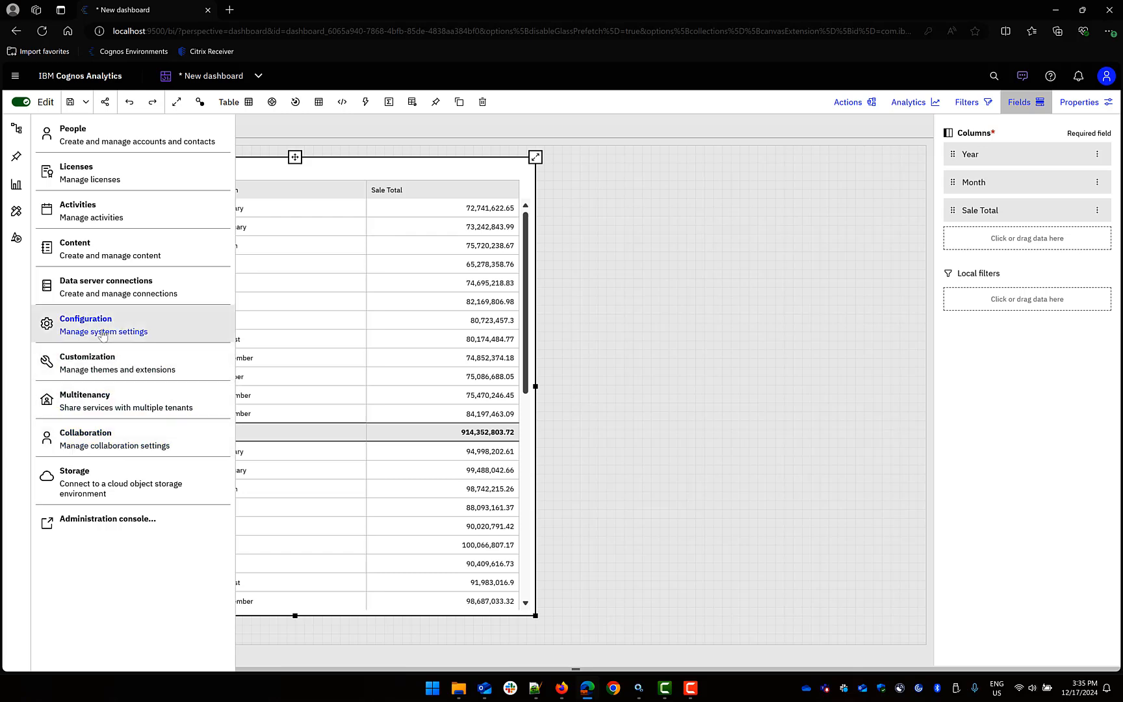
{"action": "left_click", "coordinate": [98, 367]}
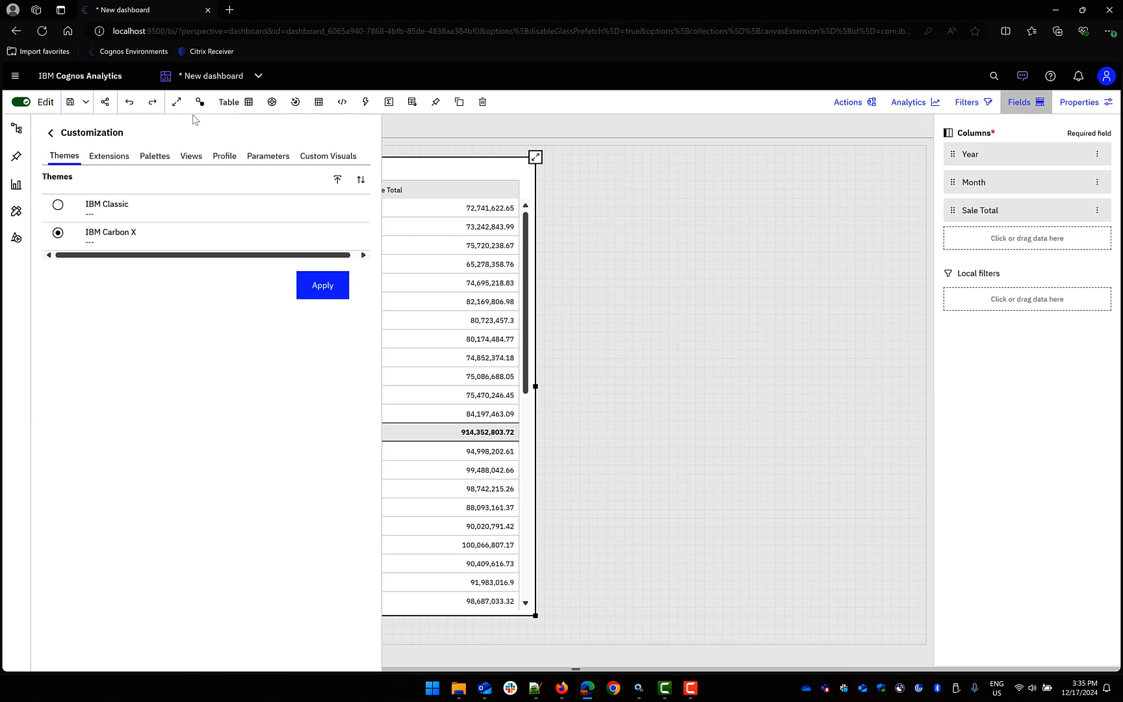
{"action": "left_click", "coordinate": [269, 157]}
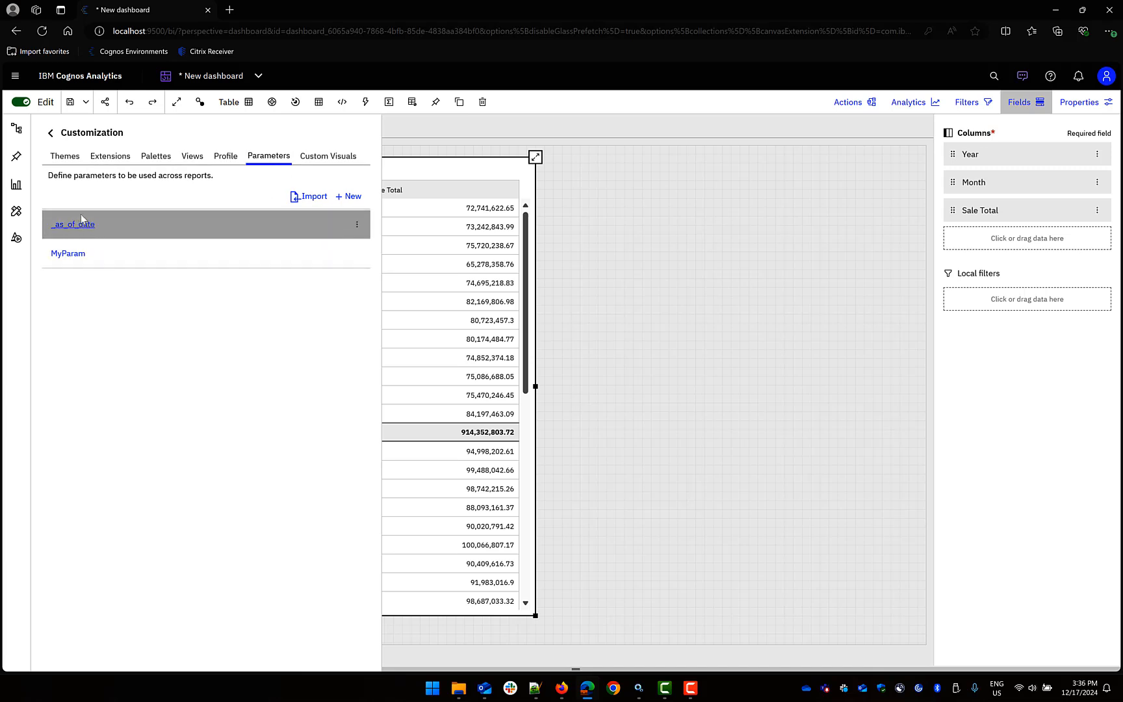
{"action": "left_click", "coordinate": [781, 77]}
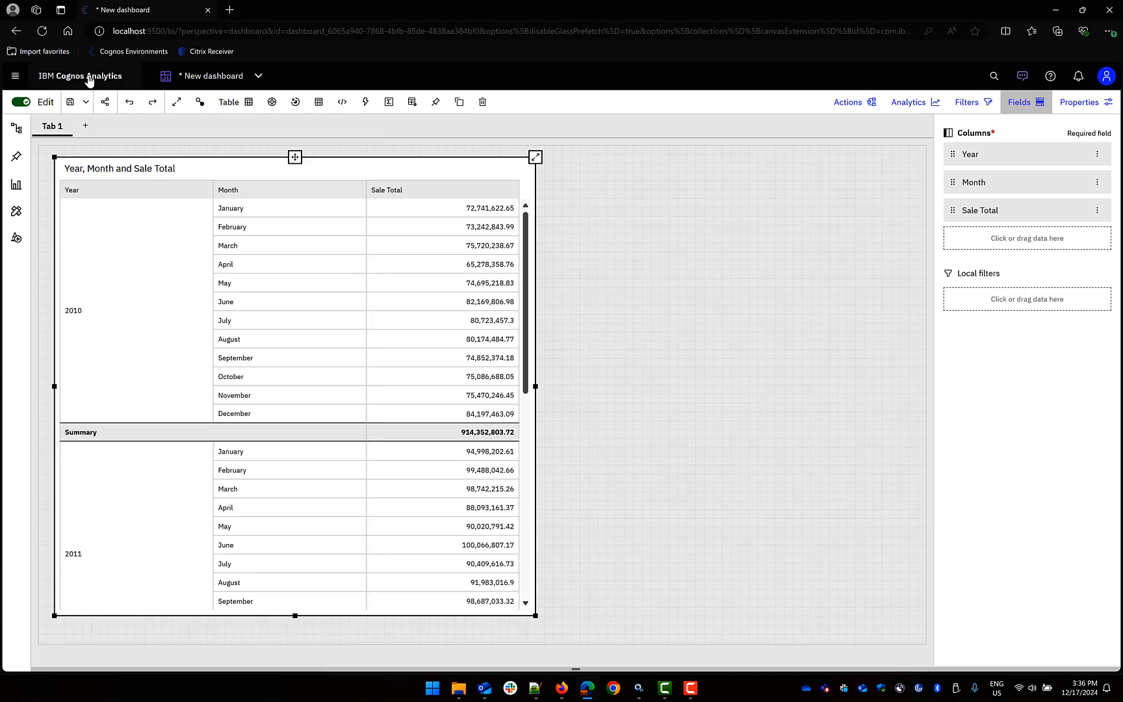
Go to the home page and check the _as_of_date value in My parameters without changing it.
{"action": "left_click", "coordinate": [15, 78]}
{"action": "left_click", "coordinate": [45, 110]}
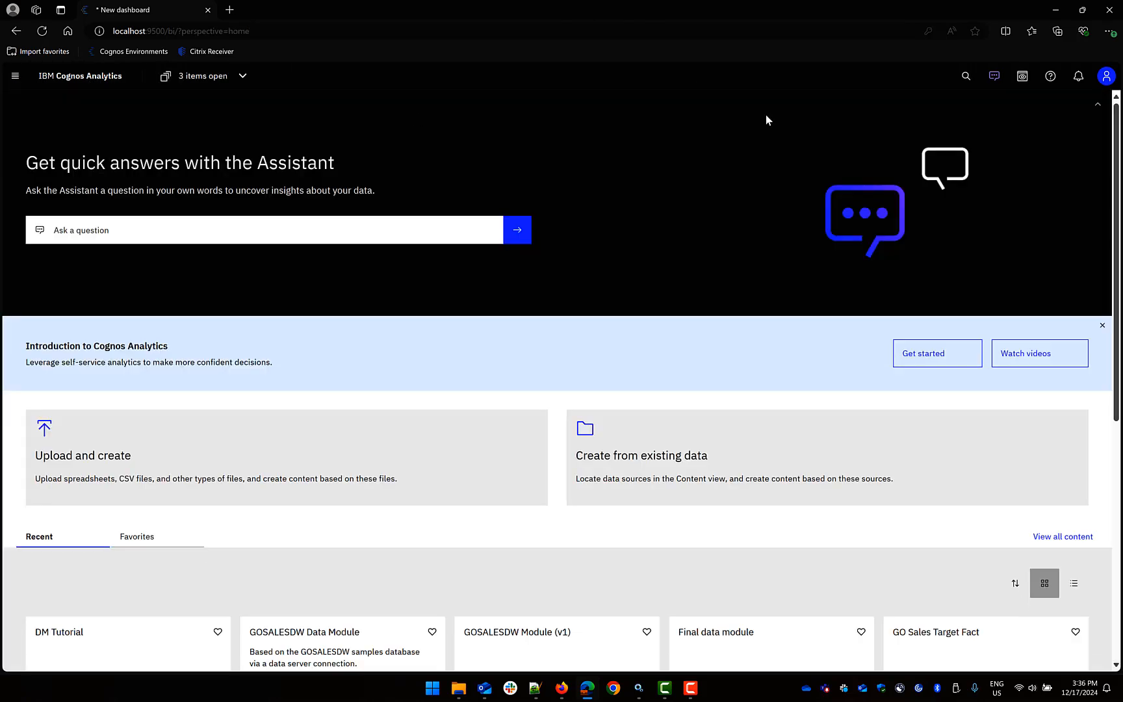
{"action": "left_click", "coordinate": [1022, 77]}
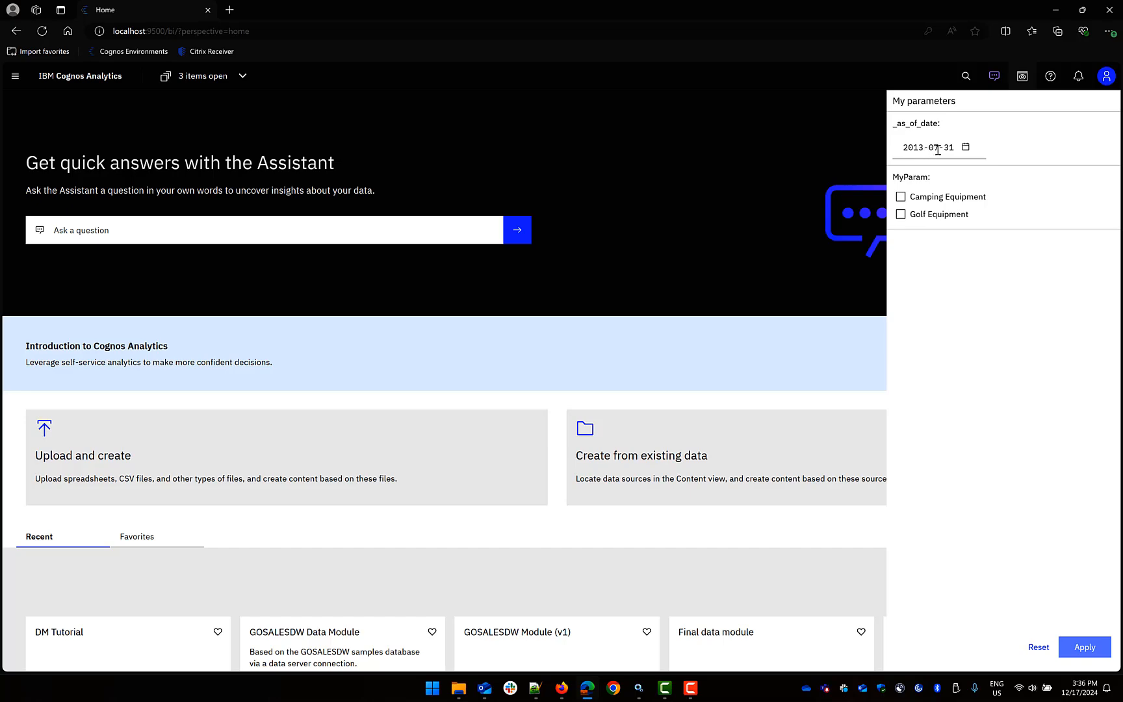
{"action": "left_click", "coordinate": [729, 234]}
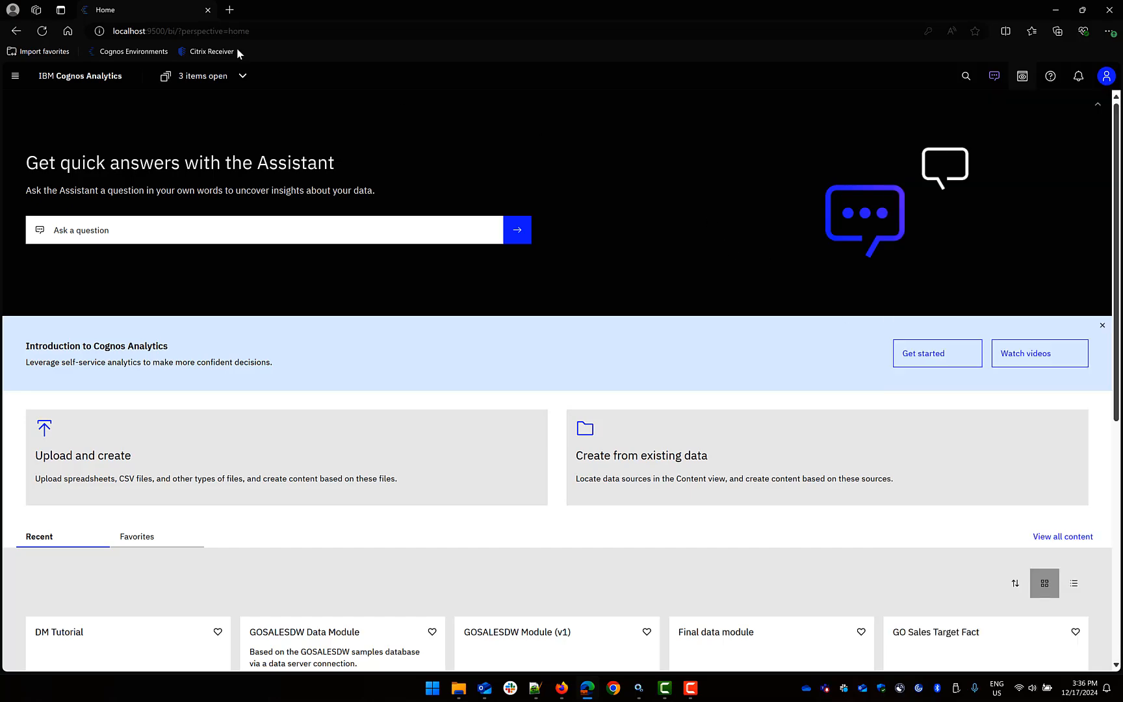
Return to the new dashboard and filter the Year, Month and Sale Total table with Day Date's YTD filter.
{"action": "left_click", "coordinate": [226, 78]}
{"action": "left_click", "coordinate": [214, 158]}
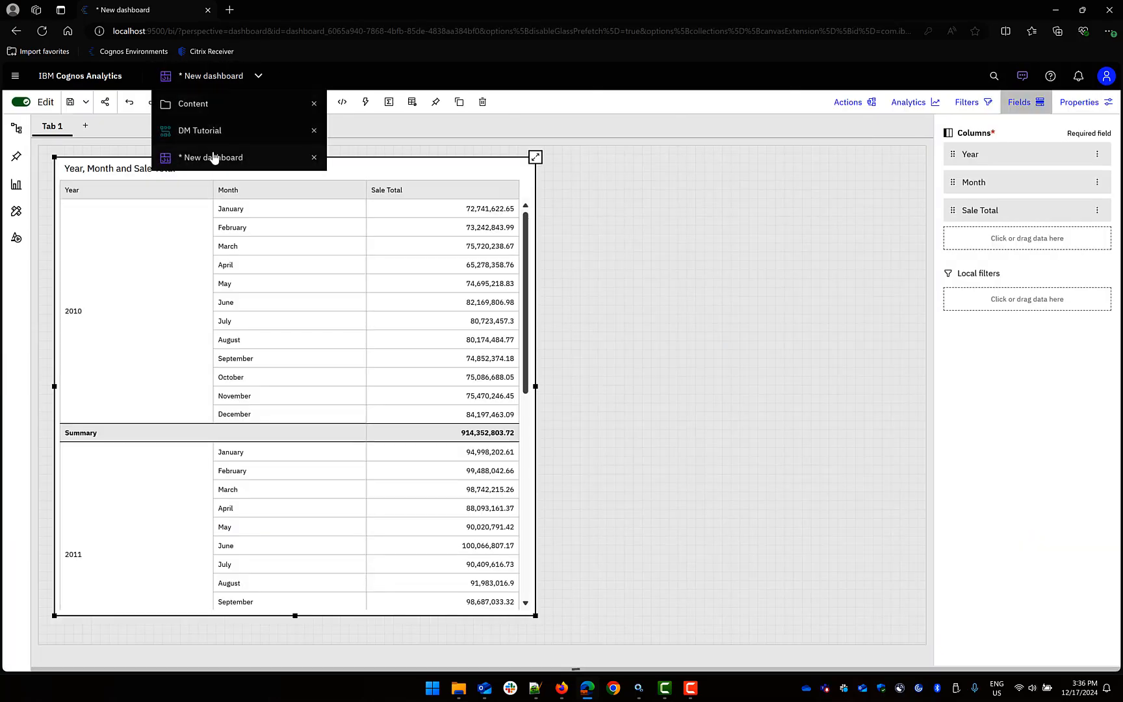
{"action": "scroll", "coordinate": [82, 181], "scroll_direction": "down", "scroll_amount": 2}
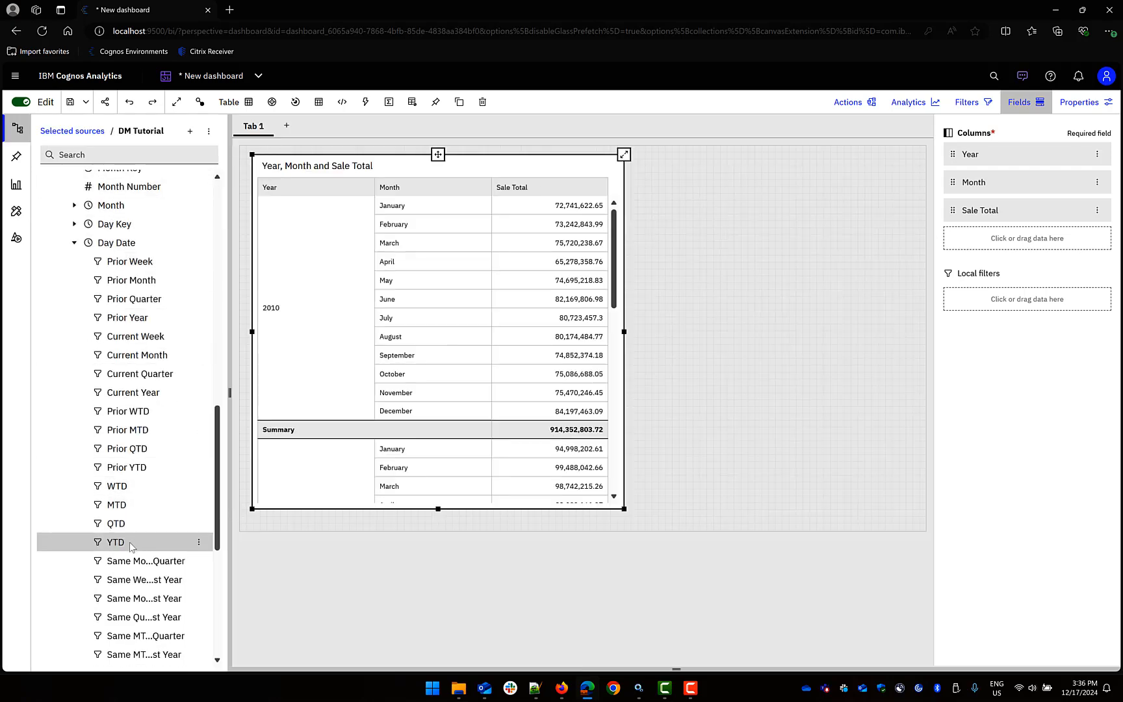
{"action": "left_click_drag", "start_coordinate": [130, 545], "coordinate": [498, 317]}
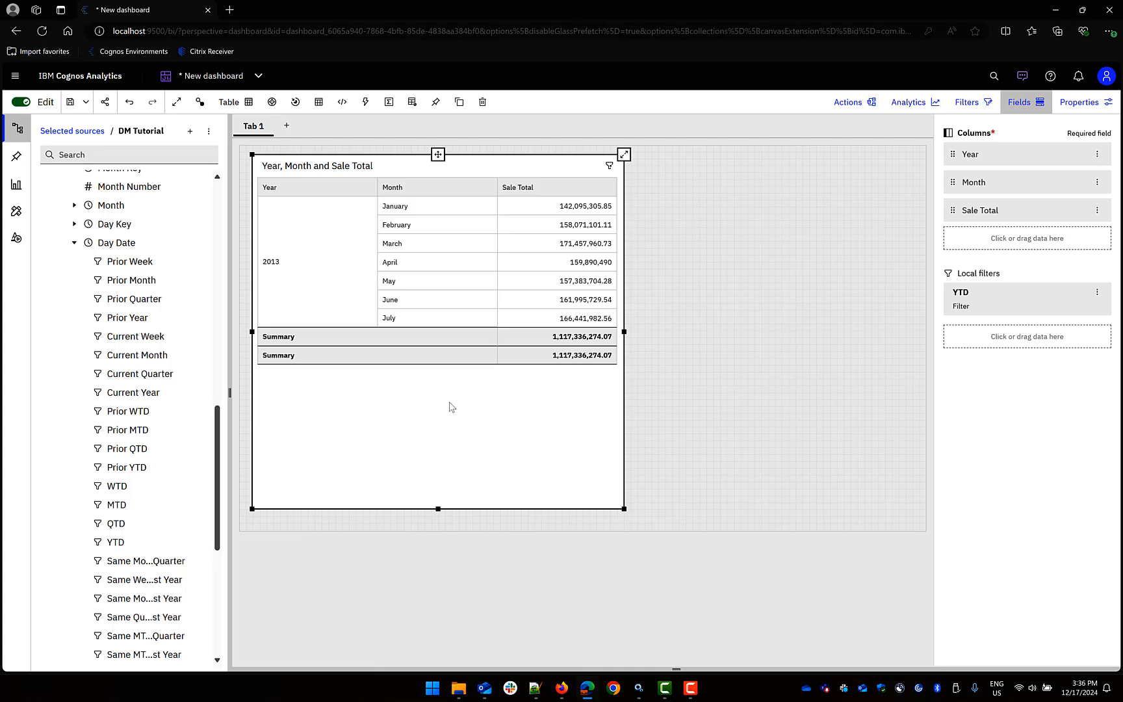
Remove the YTD local filter and the Sale Total, Month and Year columns from the table.
{"action": "left_click", "coordinate": [1097, 292]}
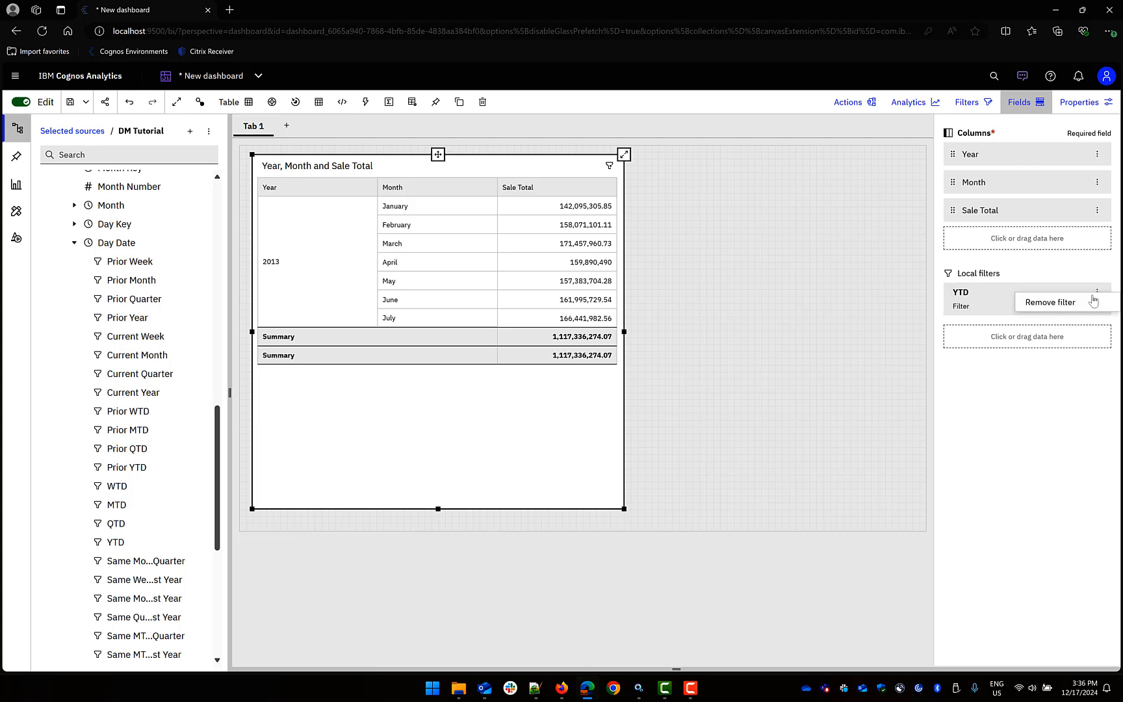
{"action": "left_click", "coordinate": [1073, 306]}
{"action": "left_click", "coordinate": [1097, 210]}
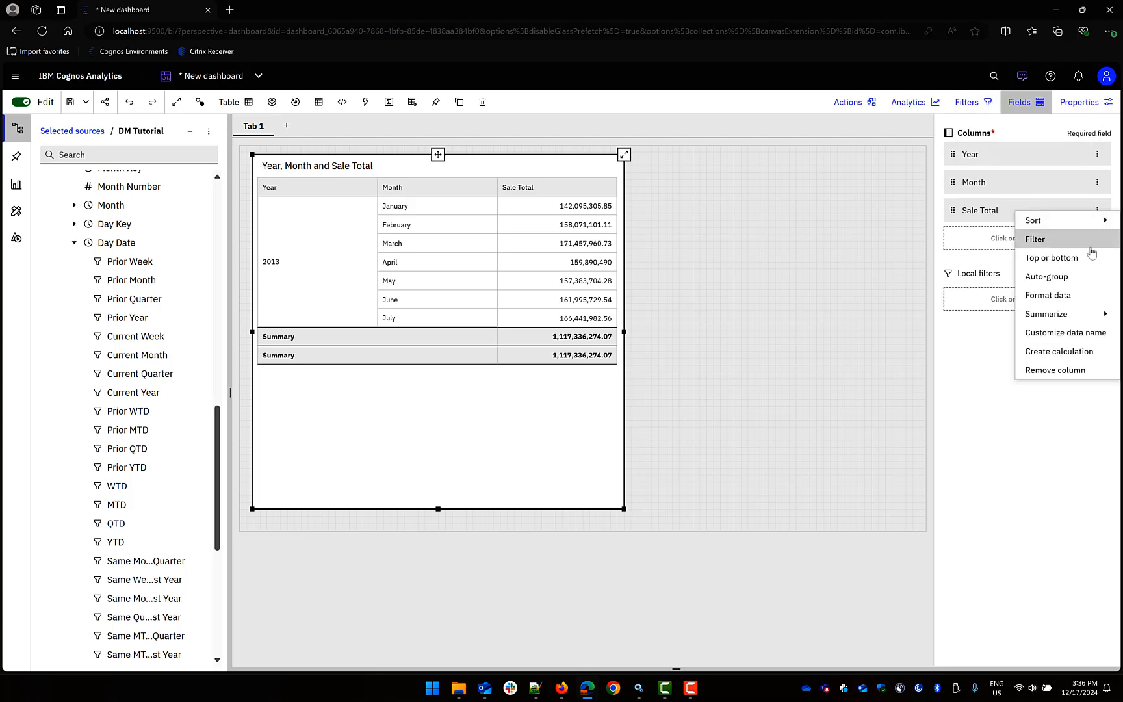
{"action": "left_click", "coordinate": [1071, 371]}
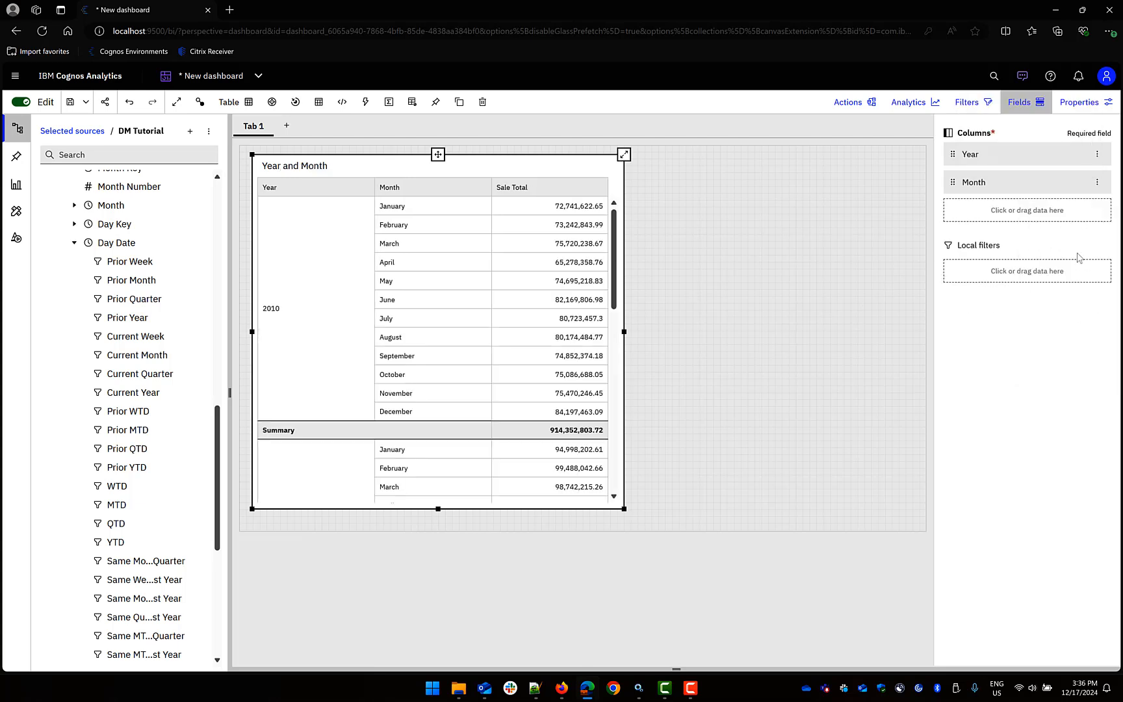
{"action": "left_click", "coordinate": [1097, 182]}
{"action": "left_click", "coordinate": [1074, 306]}
{"action": "left_click", "coordinate": [1097, 154]}
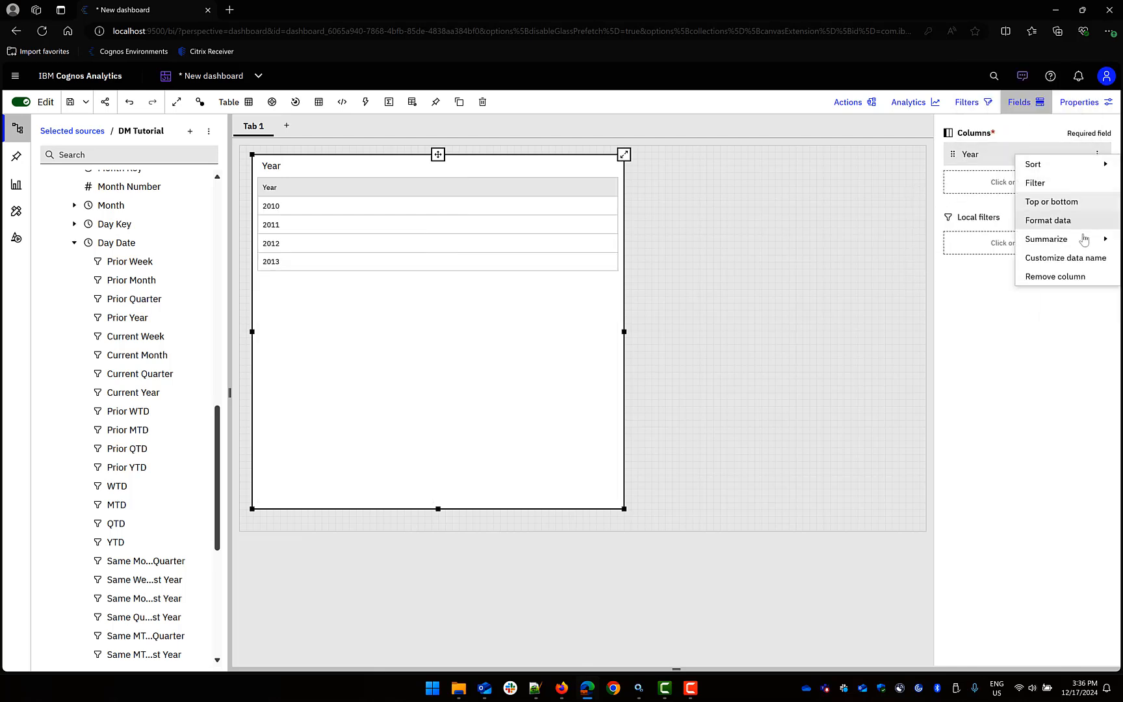
{"action": "left_click", "coordinate": [1056, 276]}
Add the YTD [Sale Total] and Prior YTD [Sale Total] measures from Sales Fact as columns of the empty table.
{"action": "scroll", "coordinate": [199, 286], "scroll_direction": "up", "scroll_amount": 5}
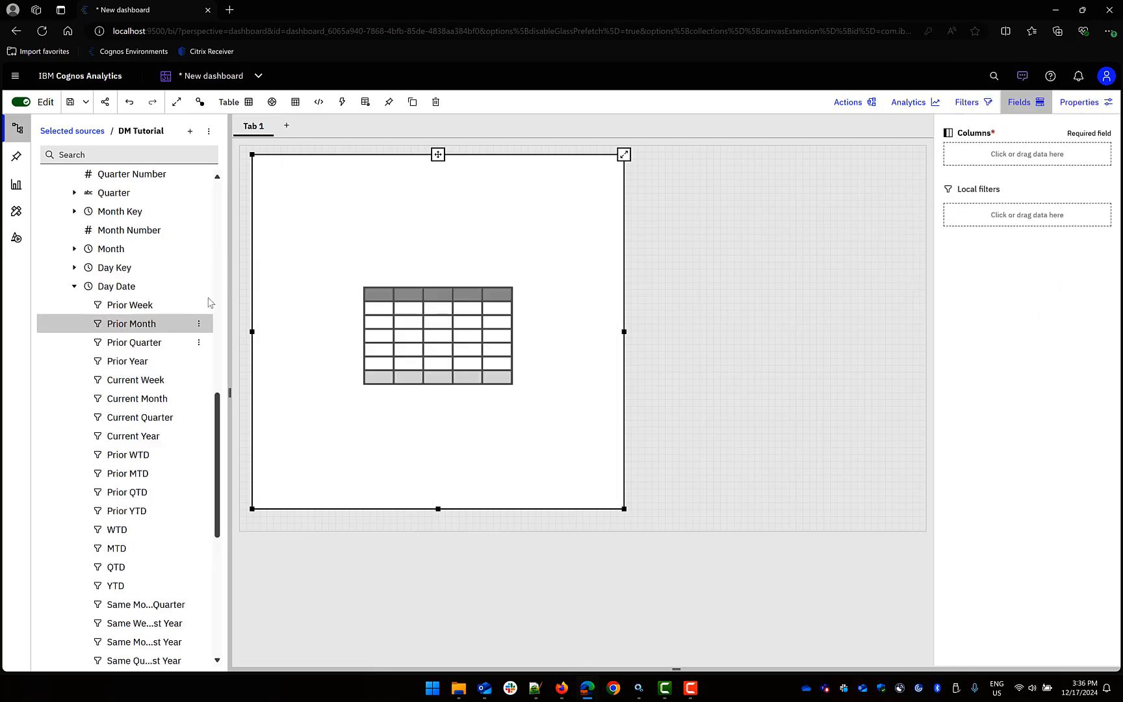
{"action": "scroll", "coordinate": [195, 315], "scroll_direction": "up", "scroll_amount": 3}
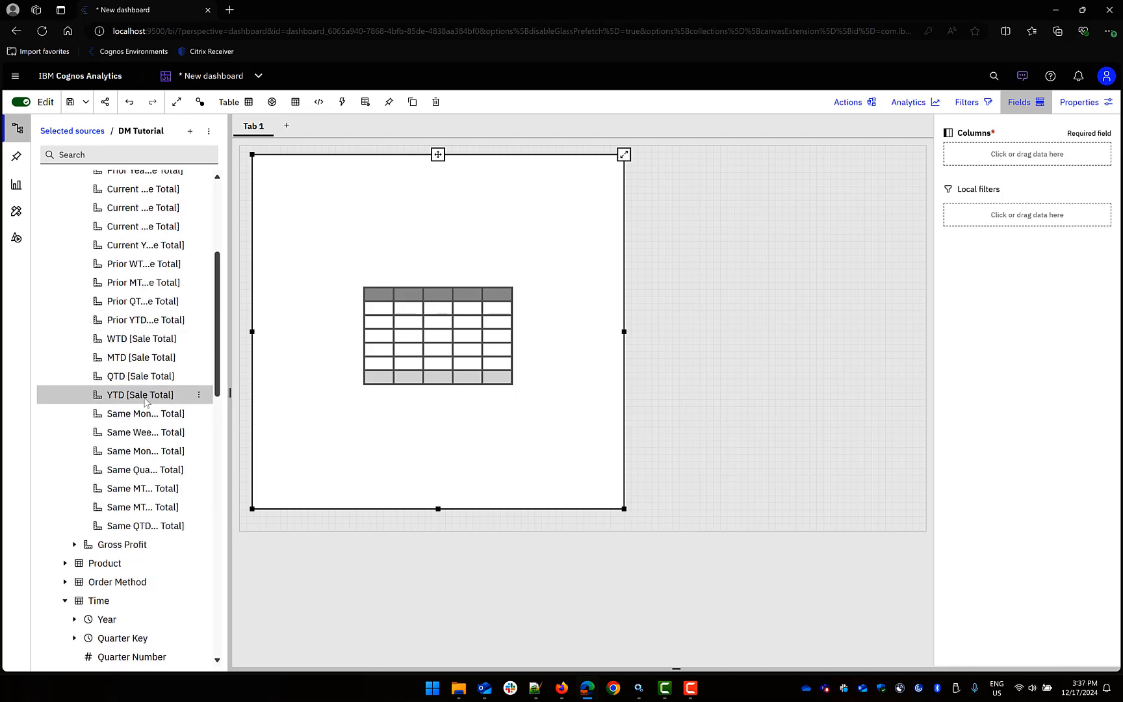
{"action": "left_click_drag", "start_coordinate": [145, 403], "coordinate": [969, 159]}
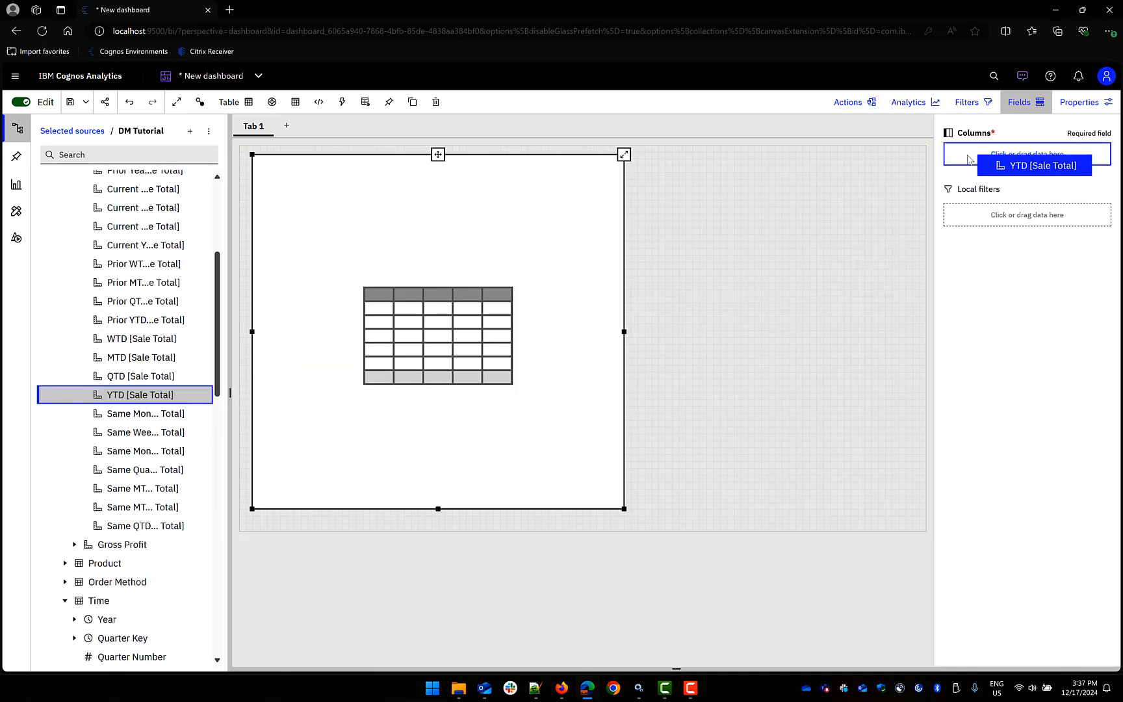
{"action": "left_click_drag", "start_coordinate": [968, 159], "coordinate": [968, 160]}
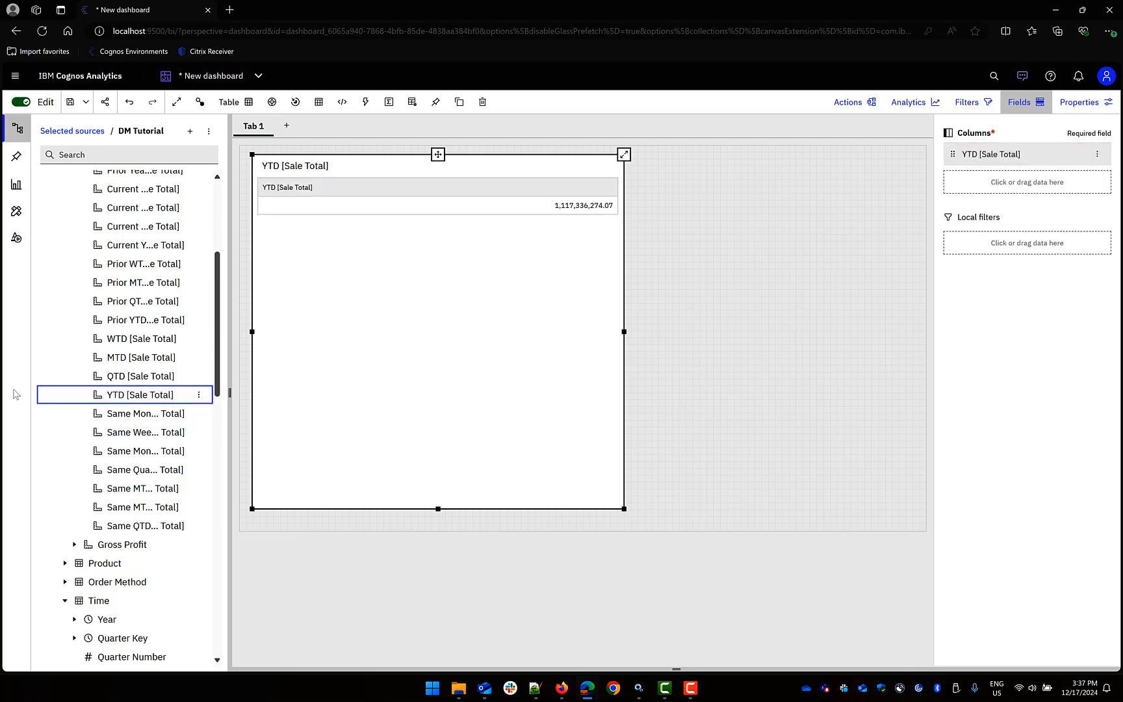
{"action": "scroll", "coordinate": [120, 455], "scroll_direction": "up", "scroll_amount": 4}
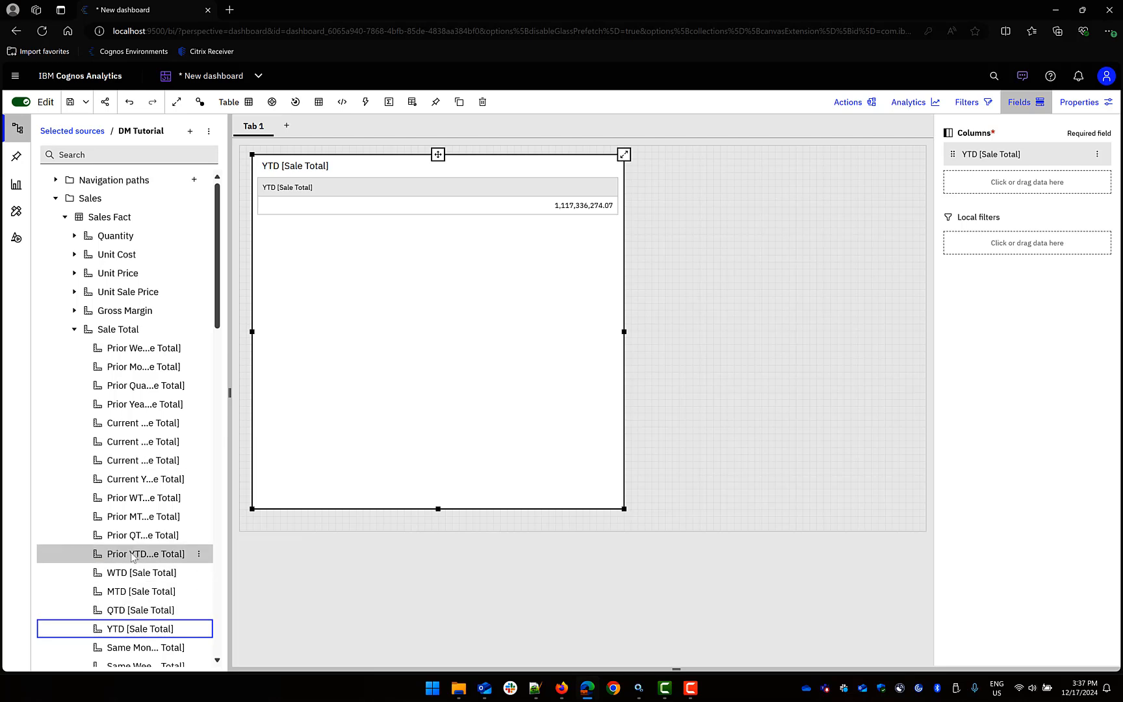
{"action": "left_click_drag", "start_coordinate": [125, 553], "coordinate": [969, 191]}
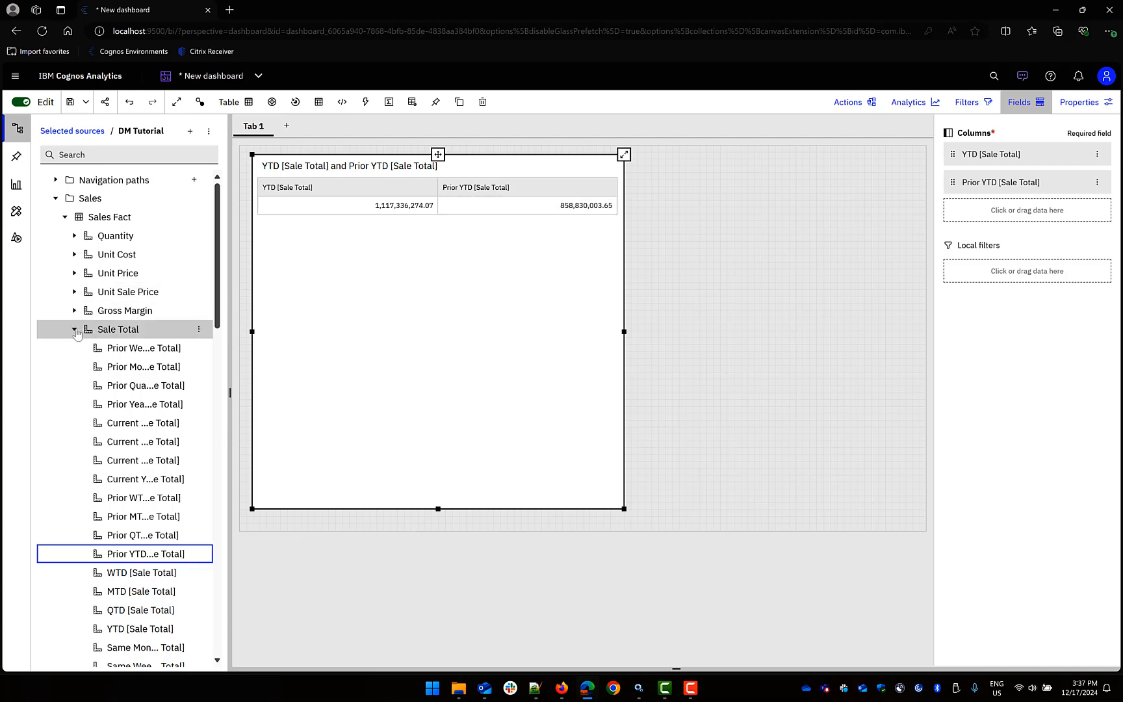
Add Year and Month from the Time table as columns before the two year-to-date measures and review the values per period.
{"action": "left_click", "coordinate": [74, 330]}
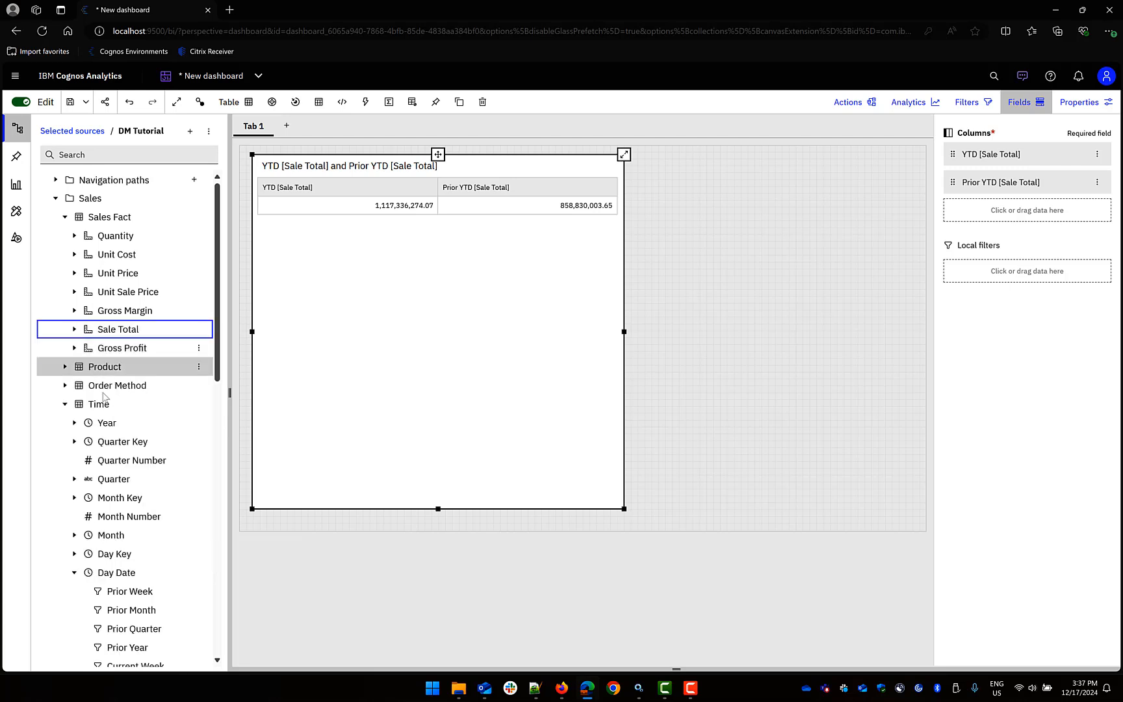
{"action": "left_click_drag", "start_coordinate": [107, 422], "coordinate": [1031, 154]}
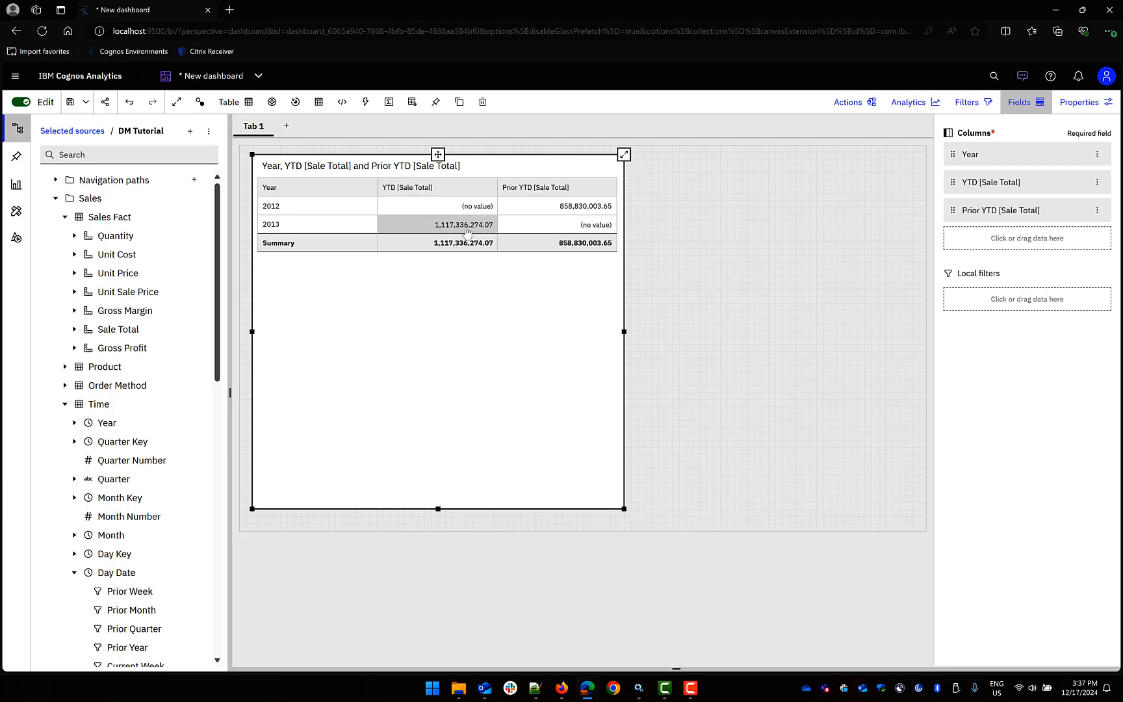
{"action": "mouse_move", "coordinate": [467, 230]}
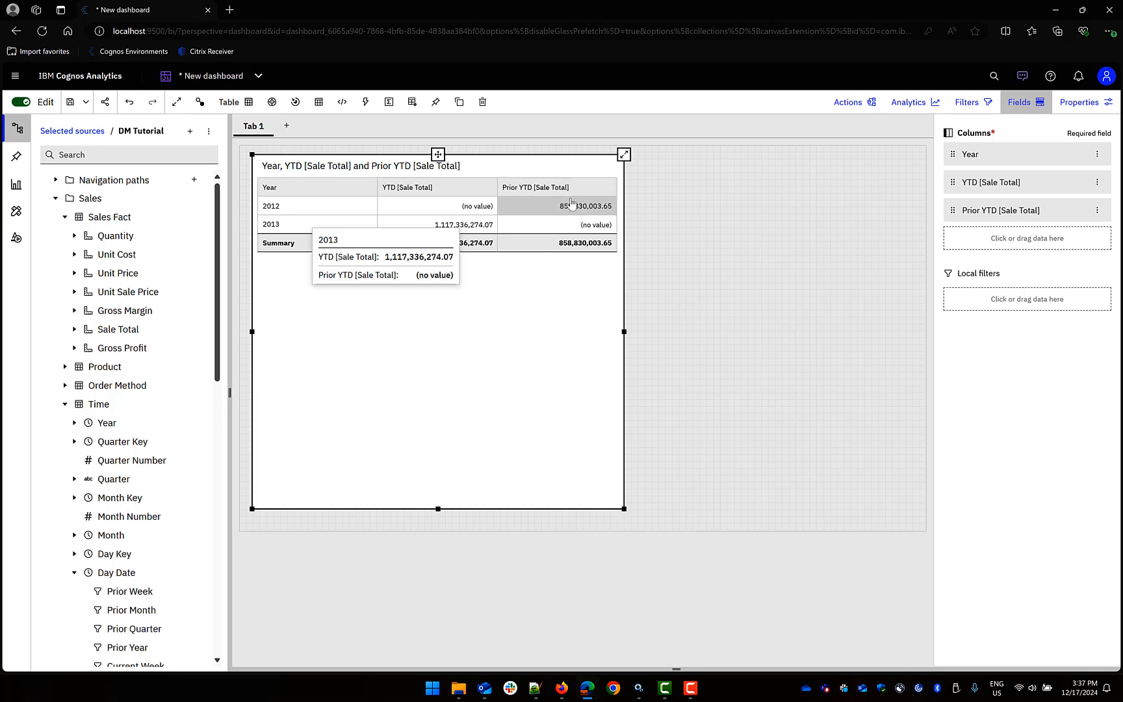
{"action": "mouse_move", "coordinate": [576, 210]}
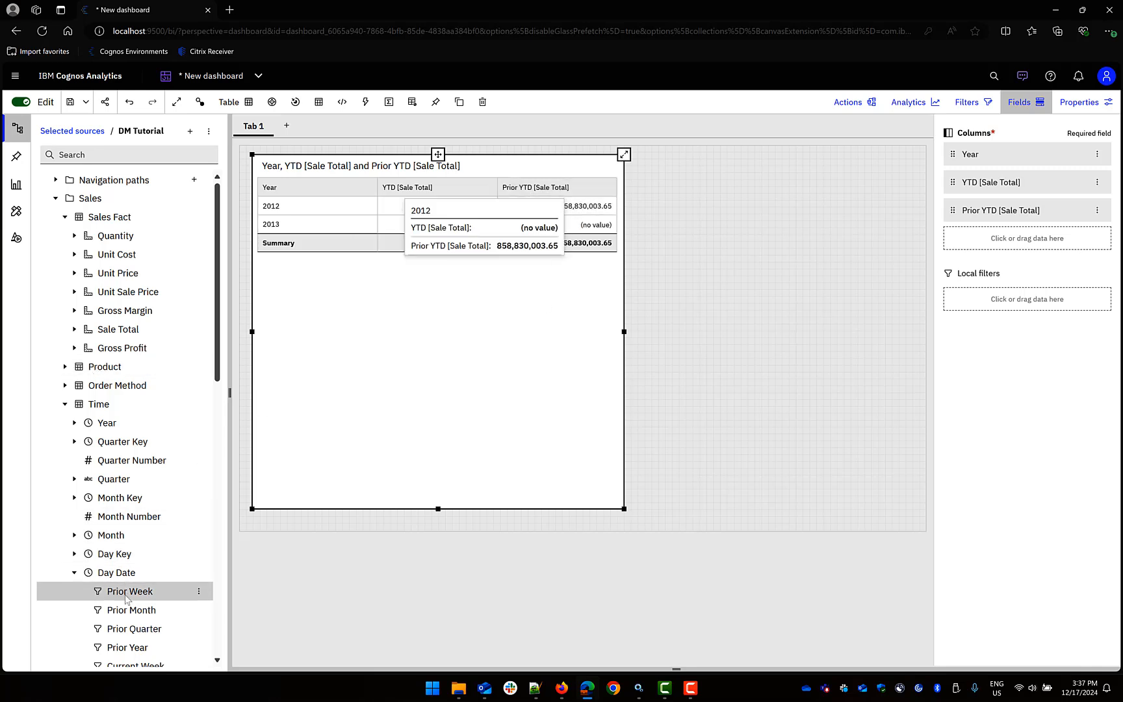
{"action": "scroll", "coordinate": [128, 593], "scroll_direction": "down", "scroll_amount": 2}
{"action": "left_click_drag", "start_coordinate": [117, 476], "coordinate": [988, 174]}
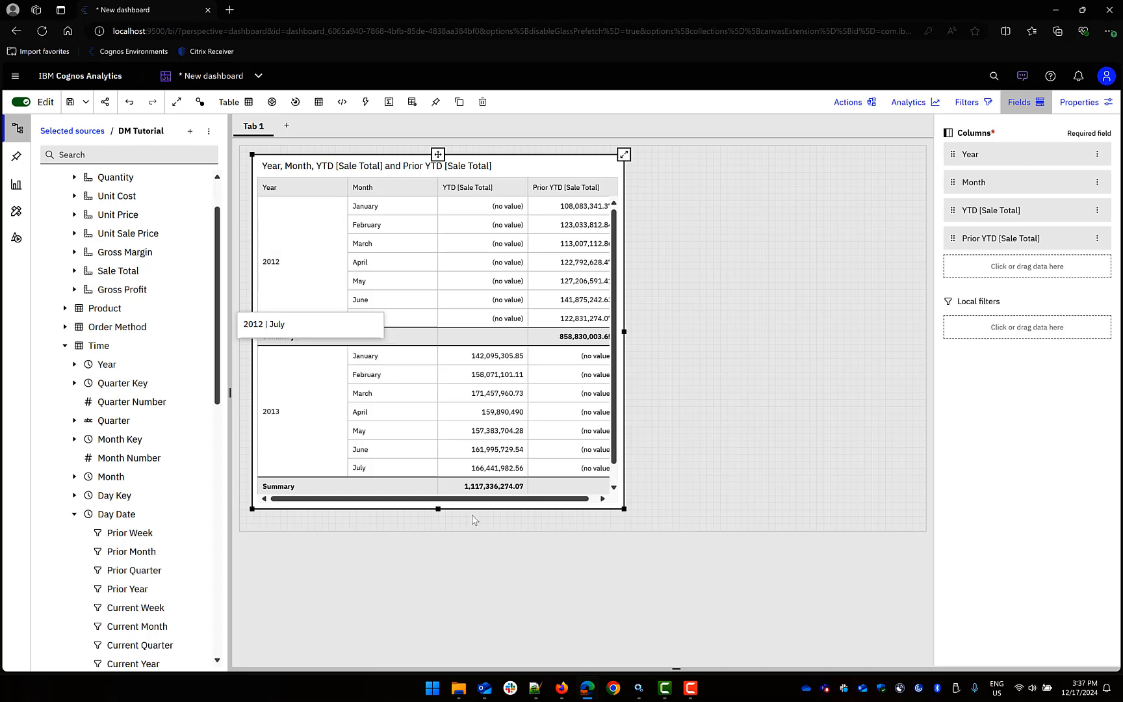
{"action": "left_click_drag", "start_coordinate": [480, 499], "coordinate": [519, 504]}
Undo adding the Month and Year columns to the year-to-date table.
{"action": "left_click", "coordinate": [130, 102]}
{"action": "left_click", "coordinate": [130, 102]}
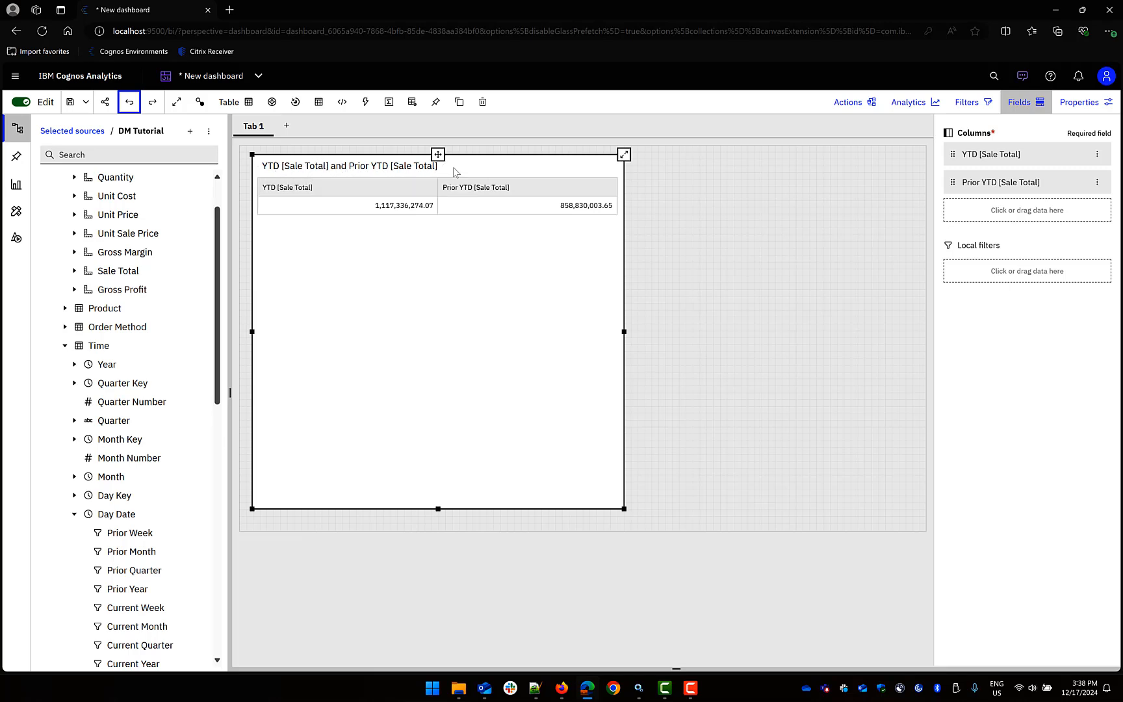
{"action": "key", "text": "F10"}
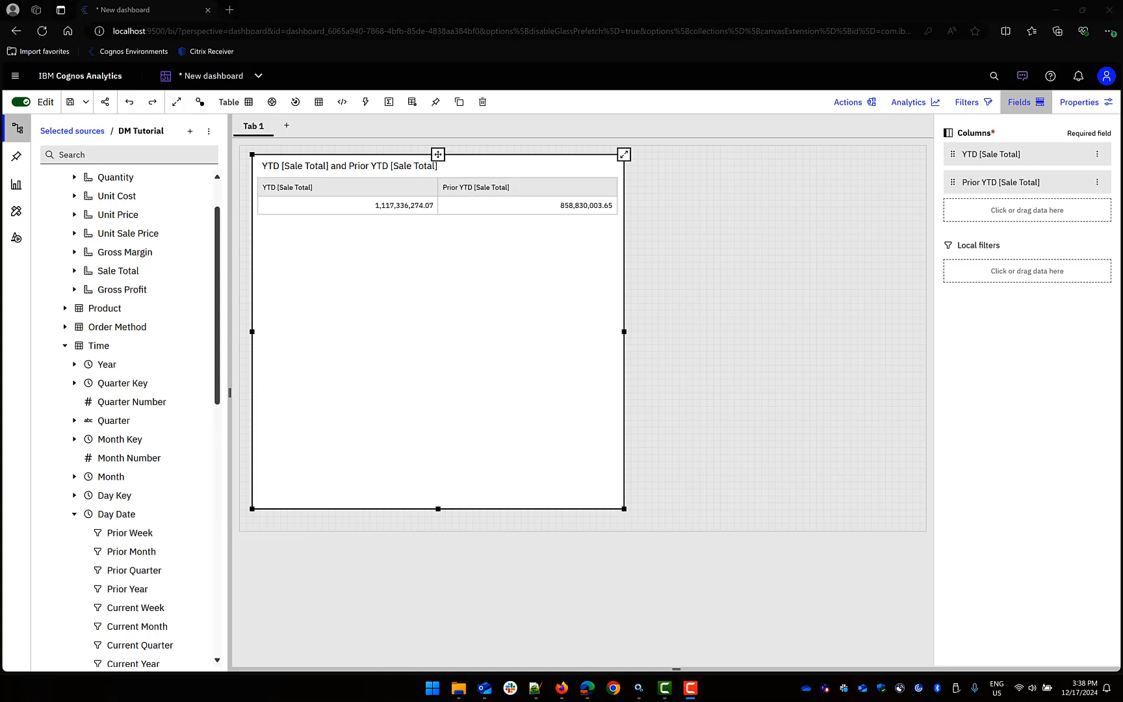
Collapse the Time and Sales Fact tables in the source tree and switch to the DM Tutorial data module.
{"action": "left_click", "coordinate": [65, 345]}
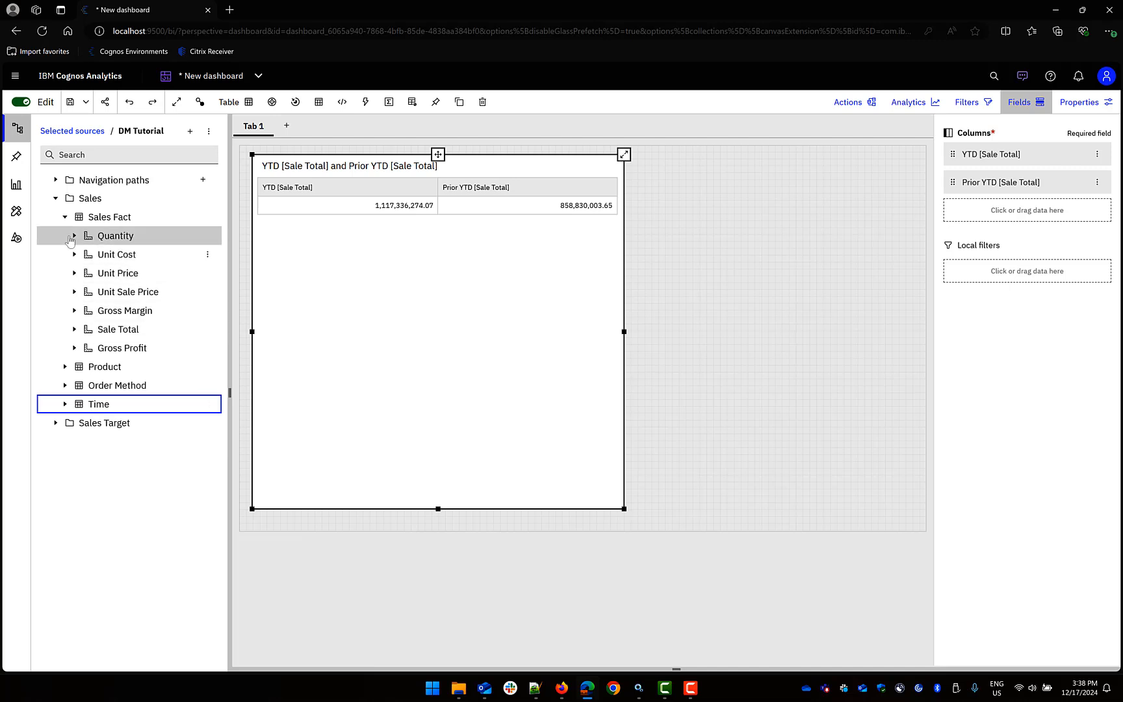
{"action": "left_click", "coordinate": [64, 217]}
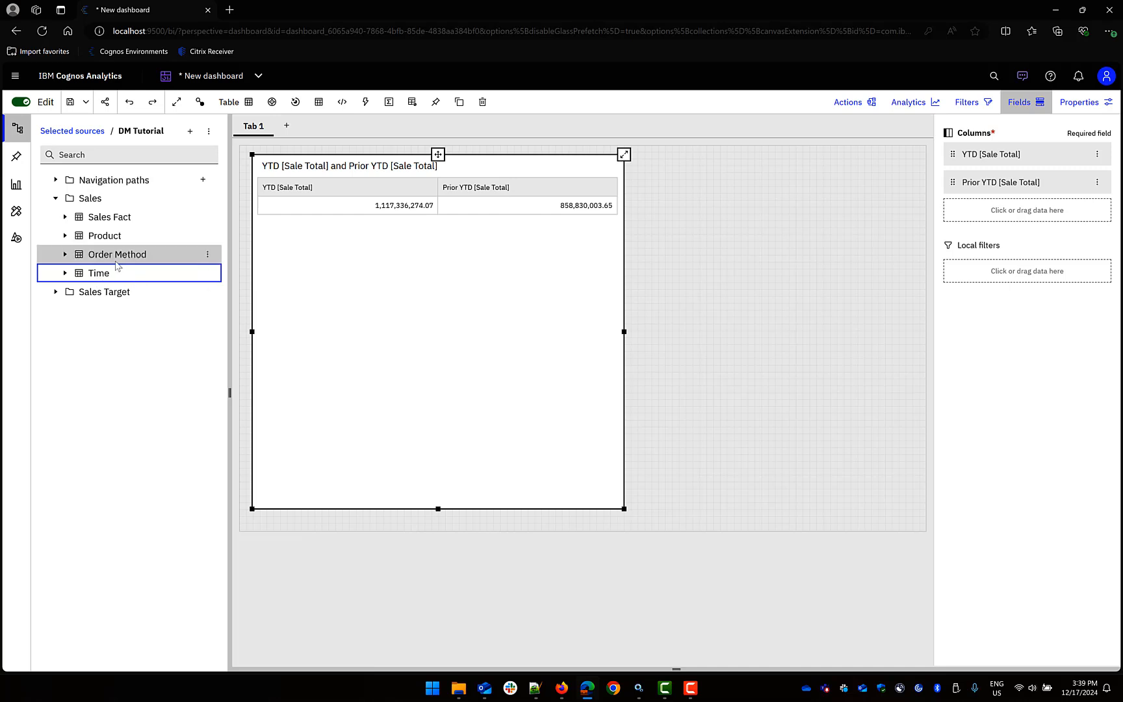
{"action": "left_click", "coordinate": [254, 76]}
{"action": "left_click", "coordinate": [195, 127]}
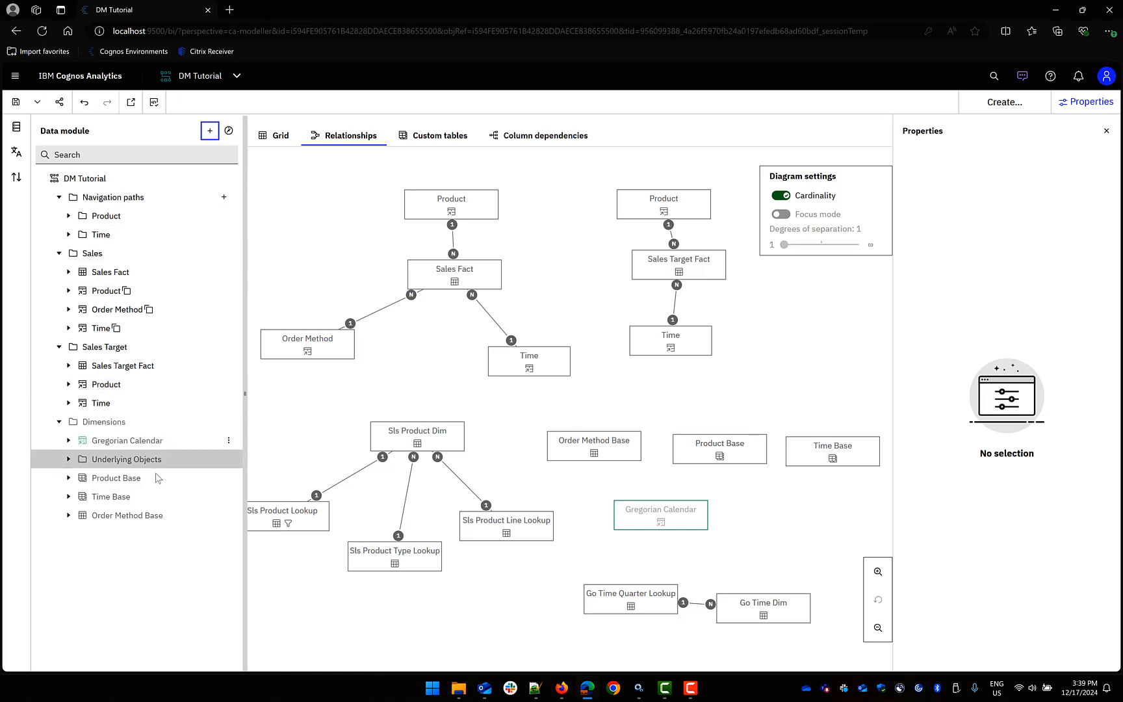
Copy the Time Base table and paste the copy into the Dimensions folder.
{"action": "right_click", "coordinate": [129, 498]}
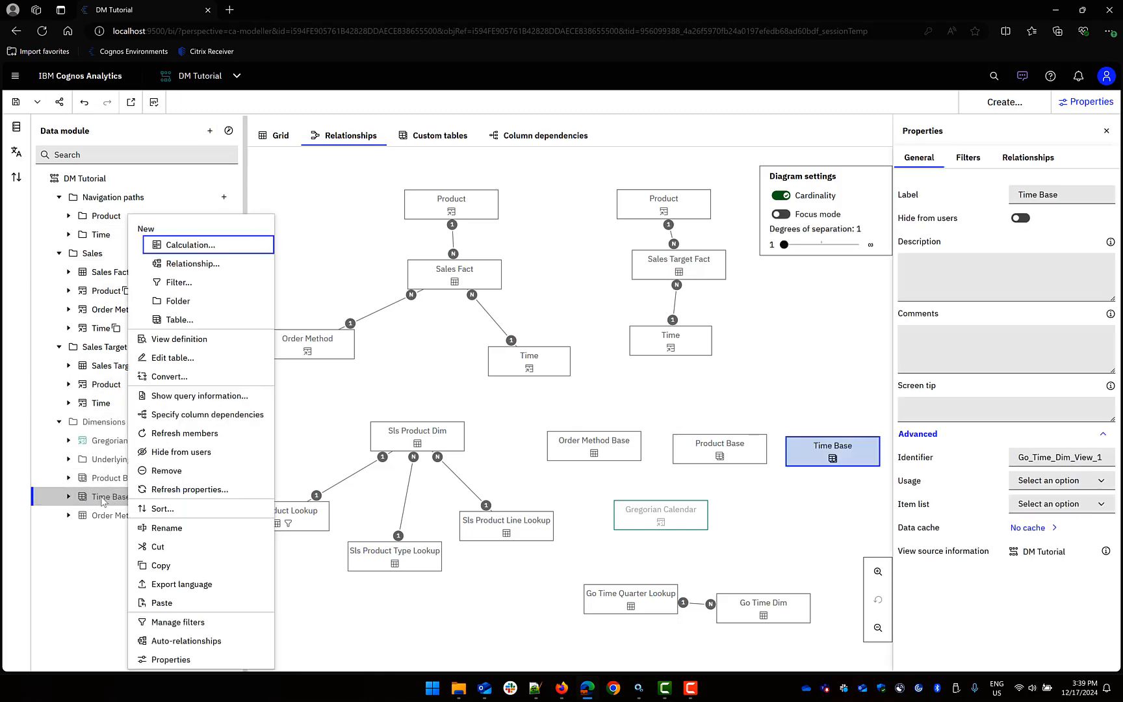
{"action": "left_click", "coordinate": [189, 569]}
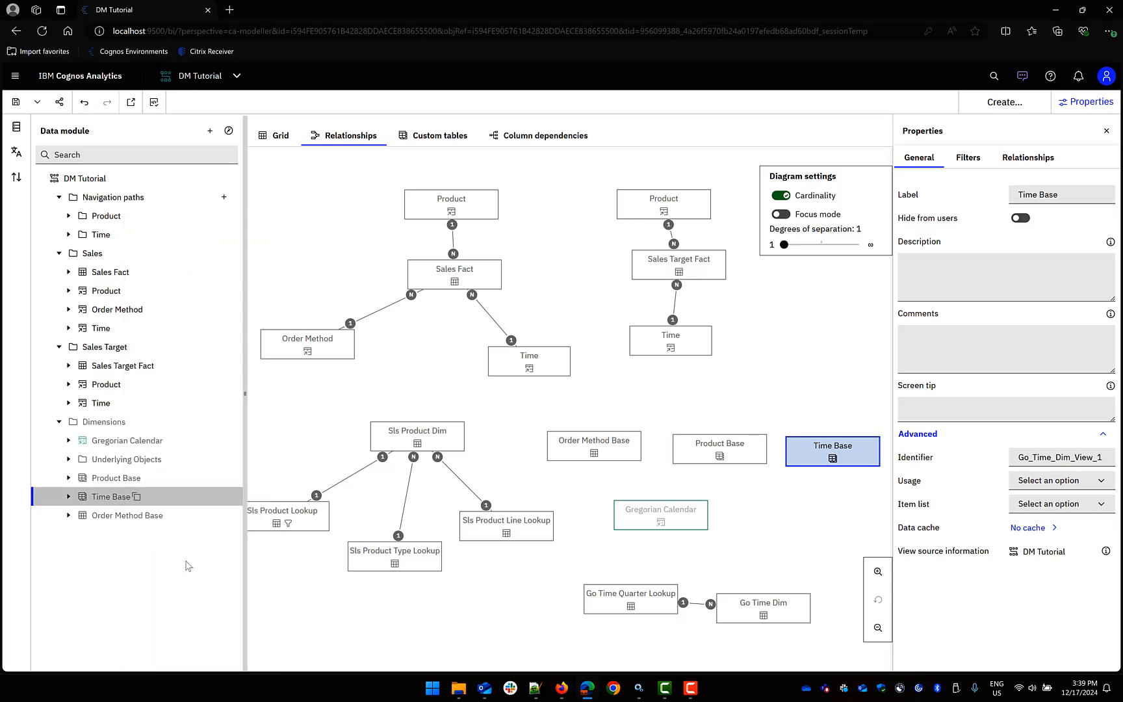
{"action": "right_click", "coordinate": [94, 423]}
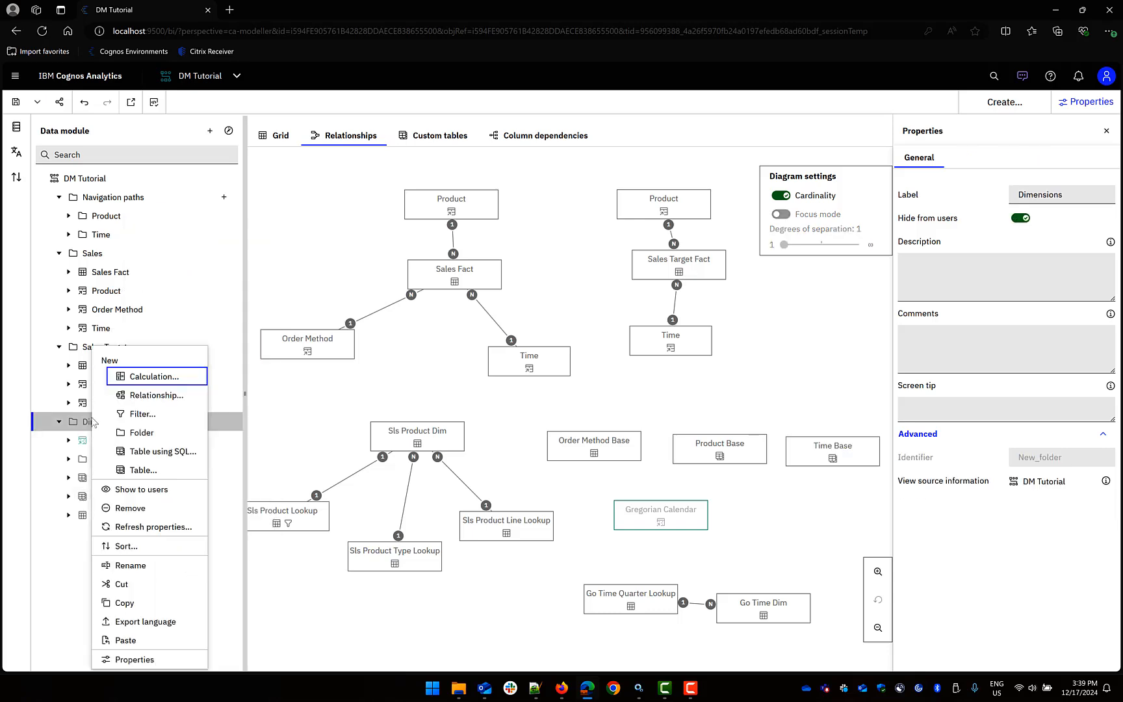
{"action": "left_click", "coordinate": [137, 642]}
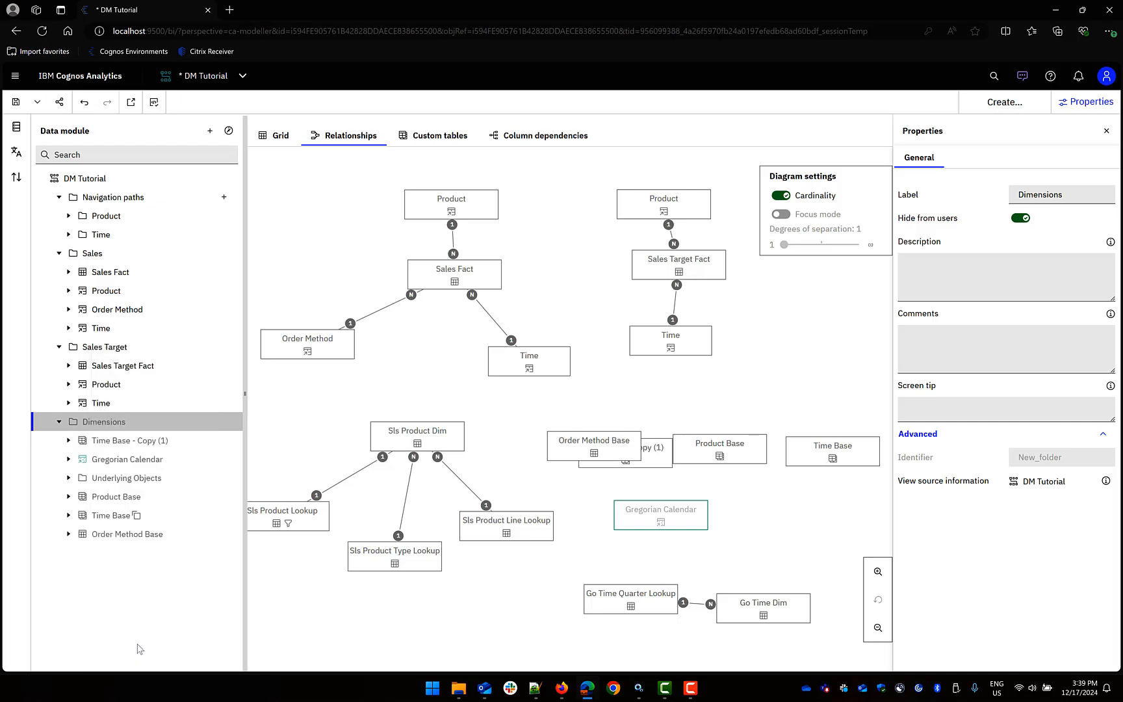
Place the Time Base copy above Order Method in the relationships diagram and move it into the Sales folder after Time.
{"action": "left_click", "coordinate": [157, 443]}
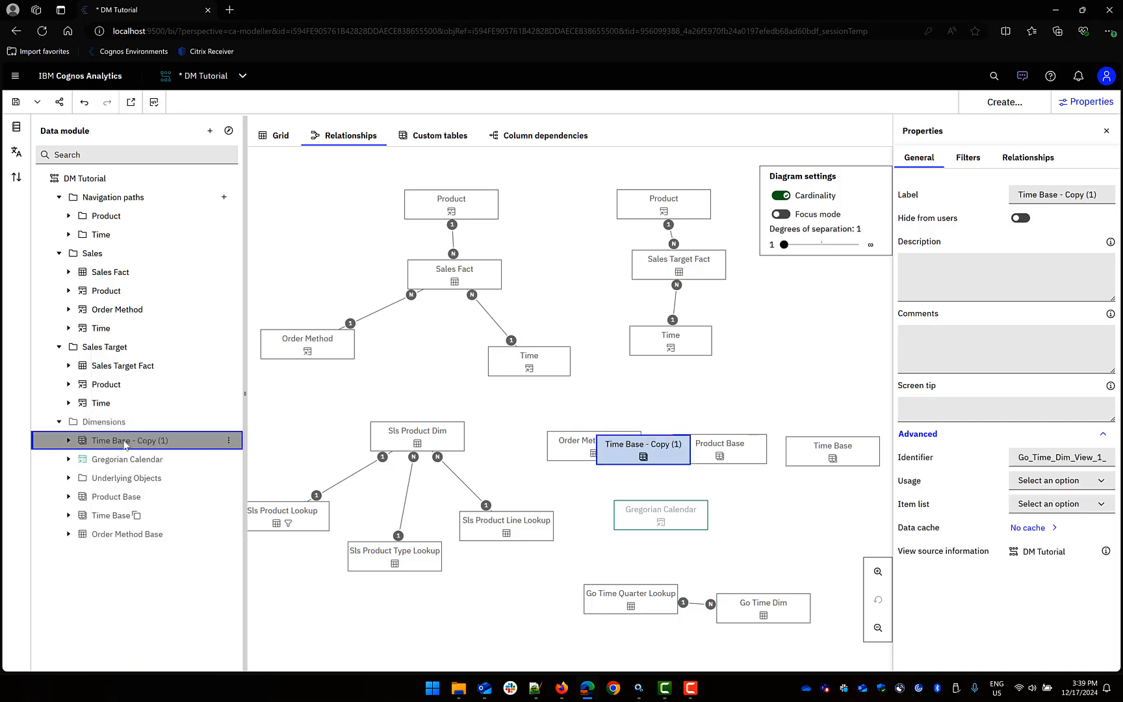
{"action": "left_click_drag", "start_coordinate": [659, 458], "coordinate": [322, 217]}
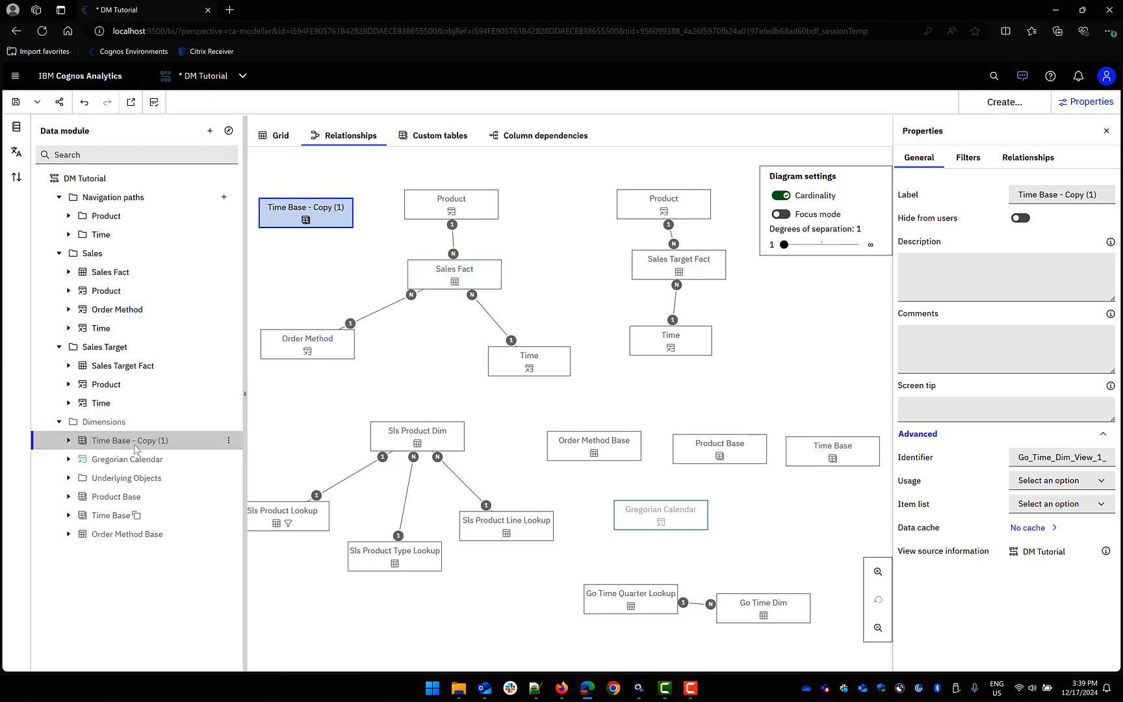
{"action": "left_click_drag", "start_coordinate": [134, 444], "coordinate": [110, 353]}
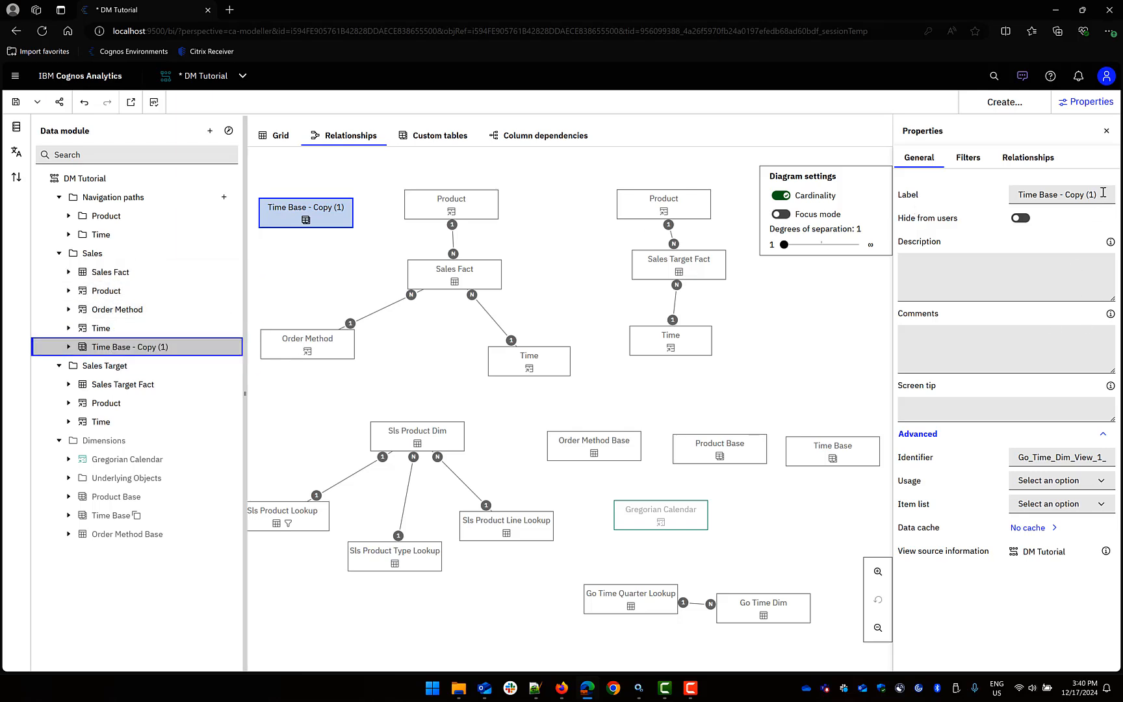
Change the label of the Time Base copy to Time (Close).
{"action": "left_click_drag", "start_coordinate": [1103, 193], "coordinate": [1037, 194]}
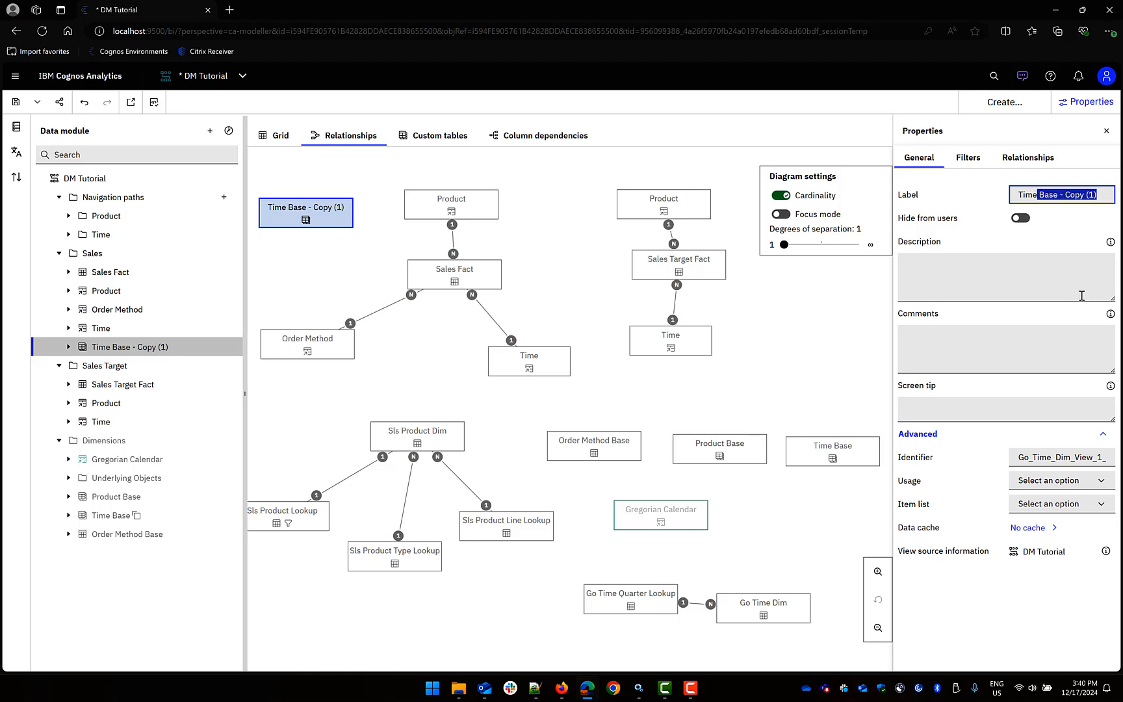
{"action": "key", "text": "BackSpace"}
{"action": "type", "text": "(Close"}
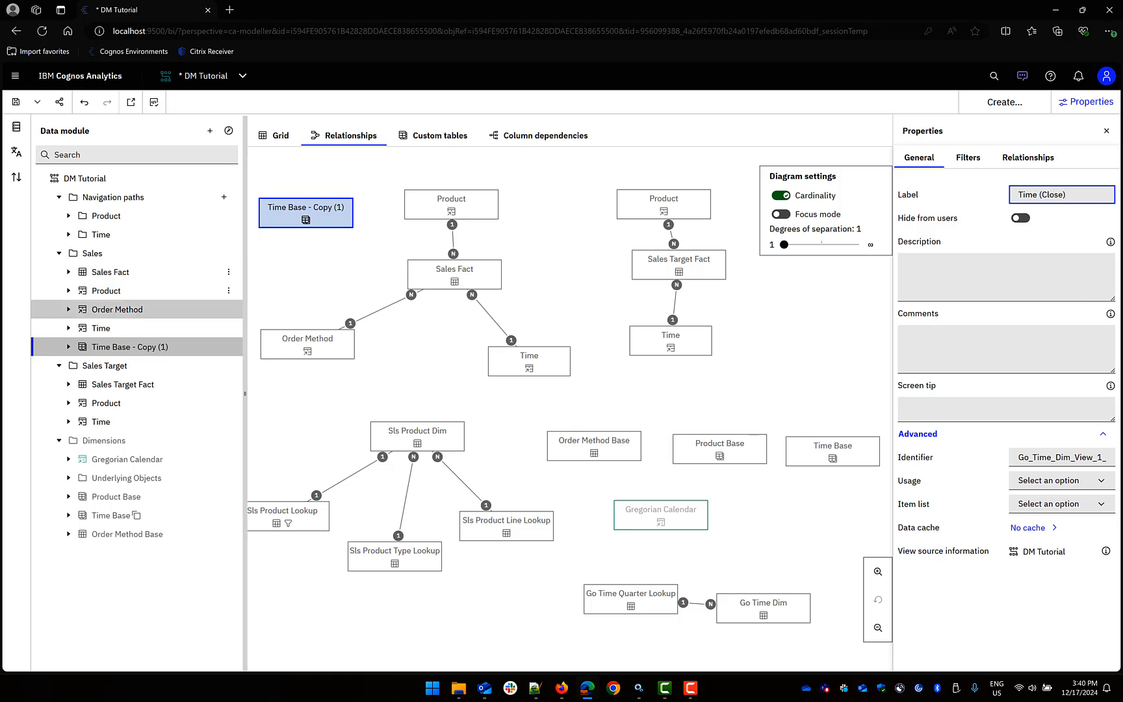
{"action": "right_click", "coordinate": [121, 516]}
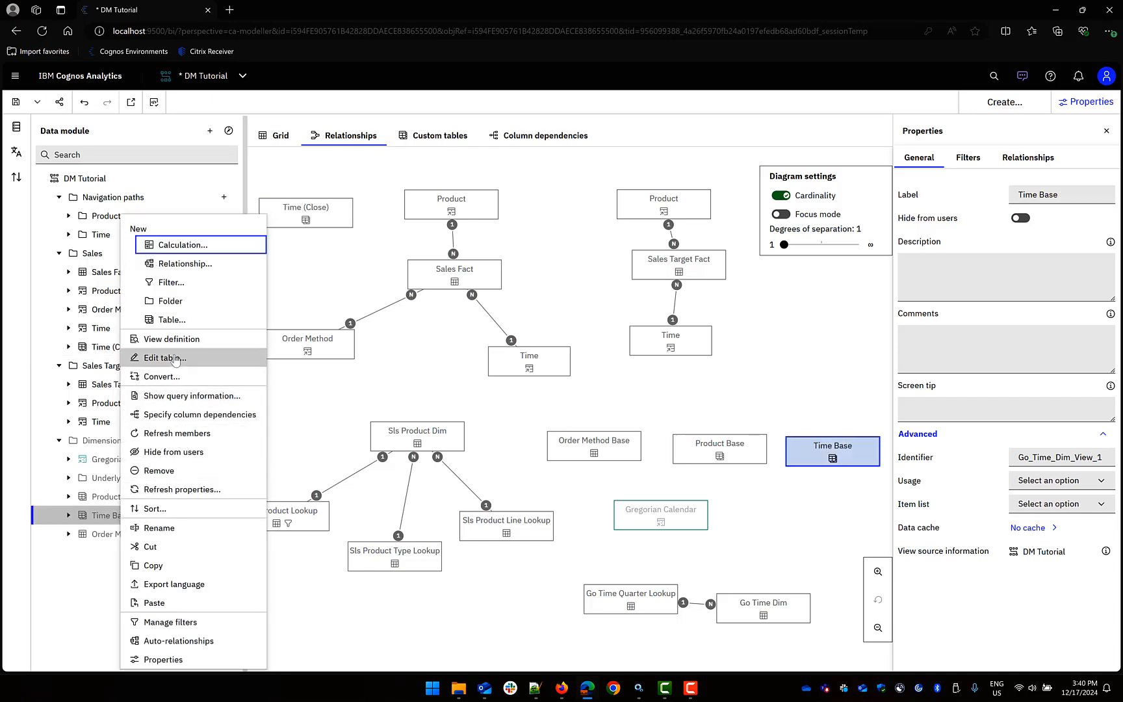
{"action": "left_click", "coordinate": [172, 319]}
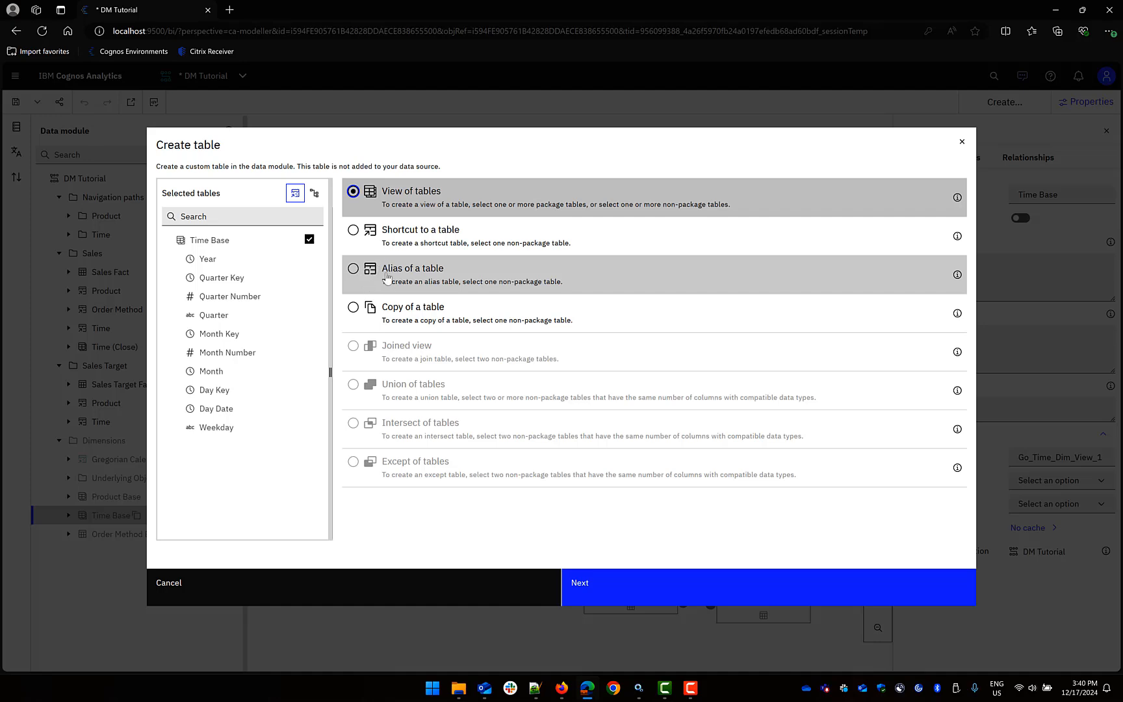
{"action": "left_click", "coordinate": [186, 591]}
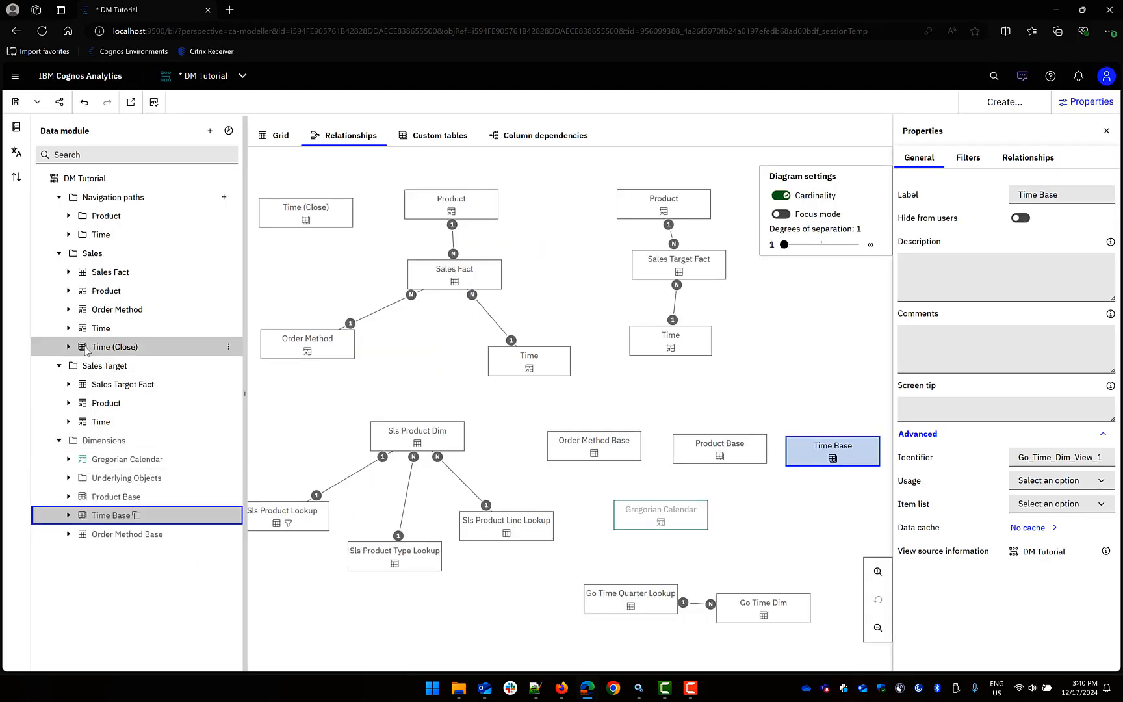
Compare the column lists of the Time (Close) and Time tables in the Sales folder.
{"action": "left_click", "coordinate": [68, 347]}
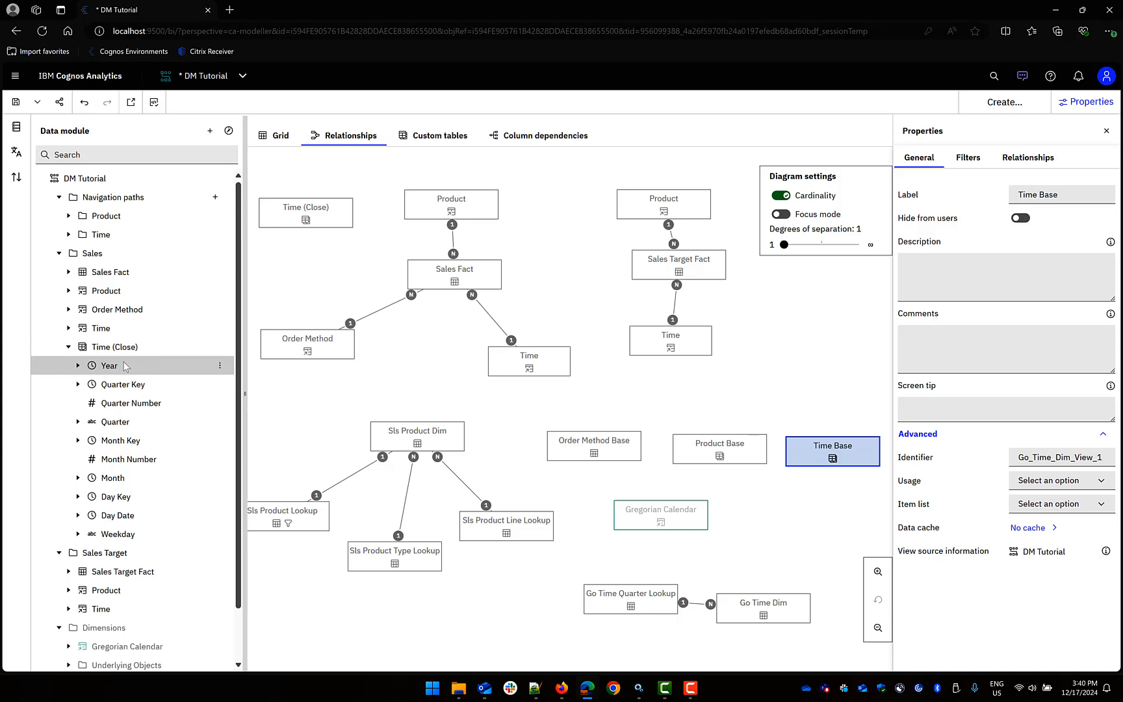
{"action": "left_click", "coordinate": [68, 328]}
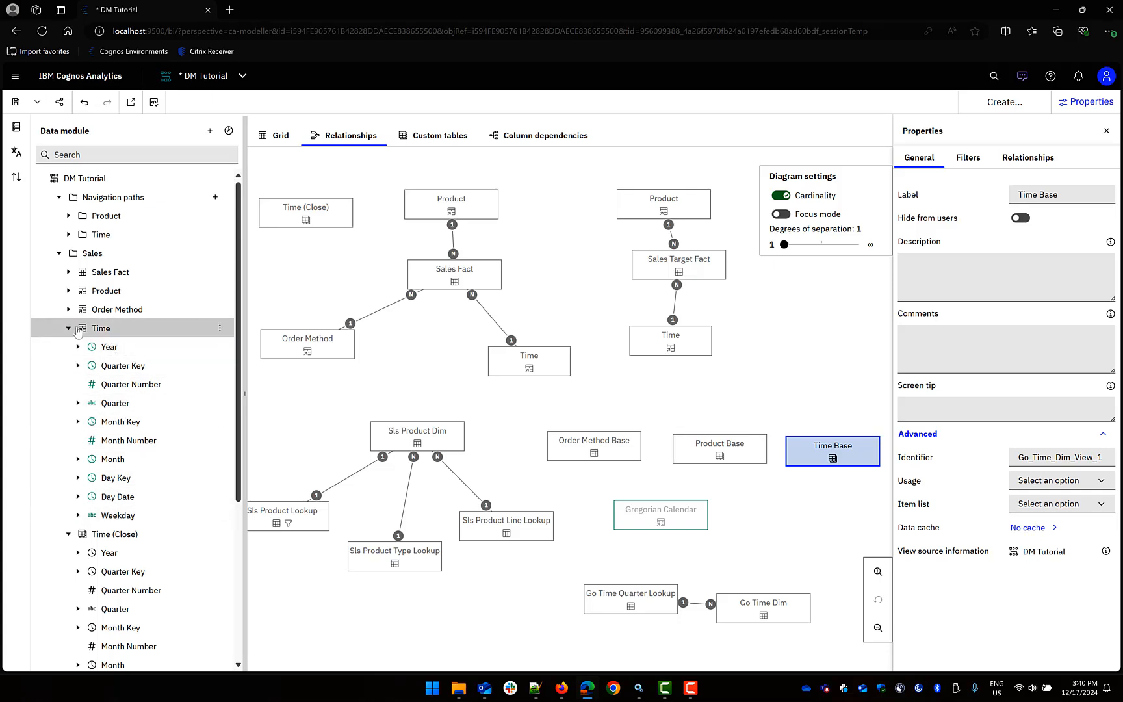
{"action": "left_click", "coordinate": [69, 329]}
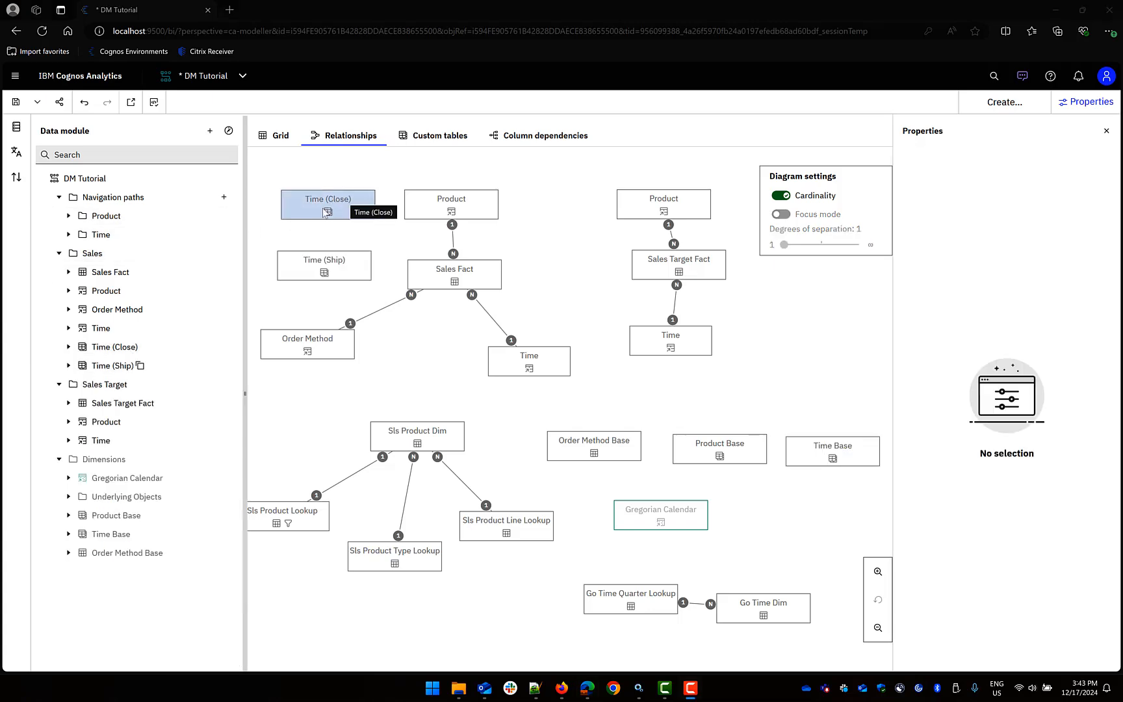
Create a relationship between Time (Close) and Sales Fact, matching Day Key (Close) with Close Day Key.
{"action": "left_click", "coordinate": [352, 213]}
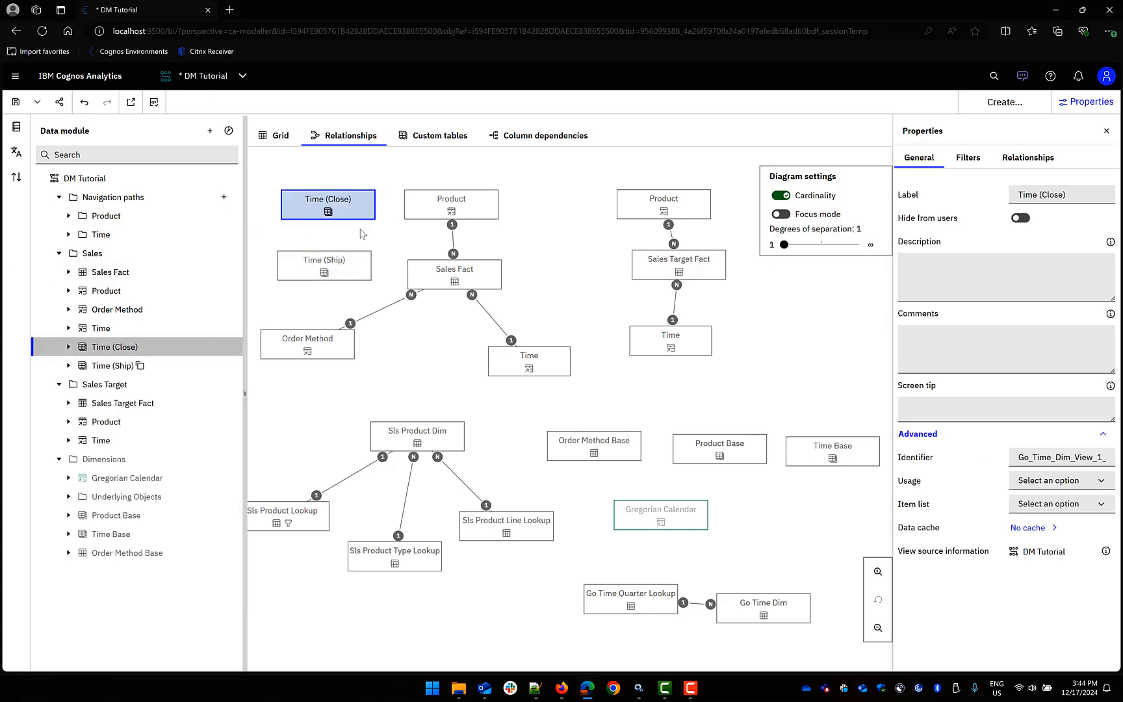
{"action": "left_click", "coordinate": [435, 275], "text": "ctrl"}
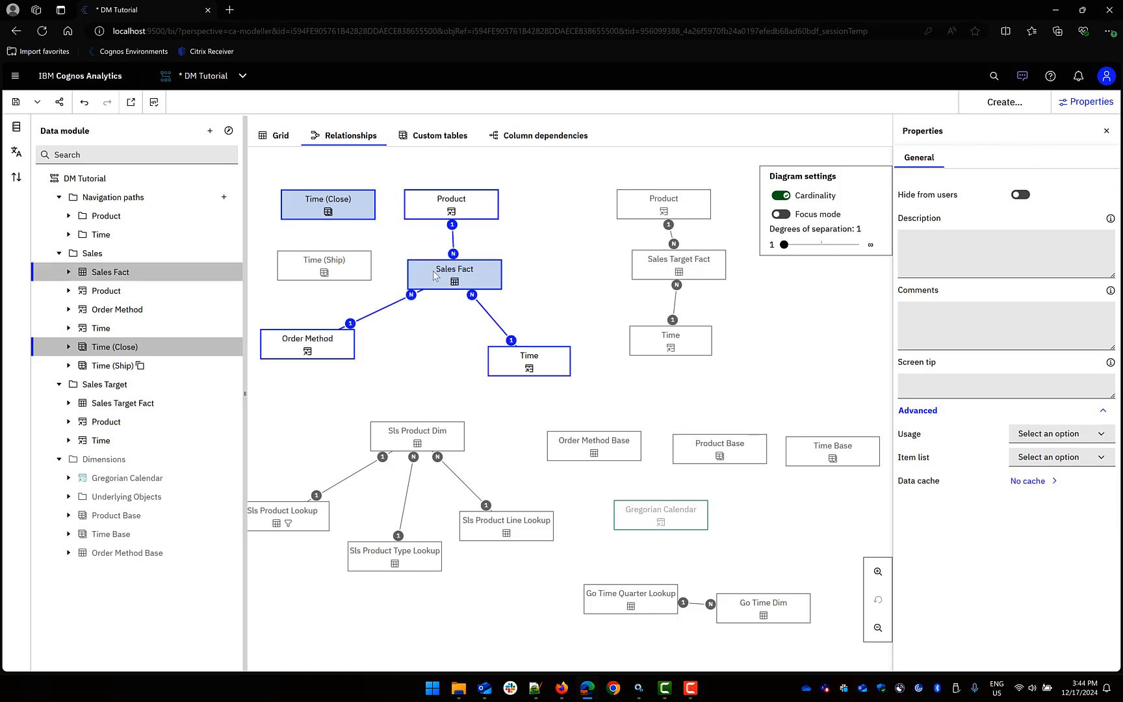
{"action": "right_click", "coordinate": [434, 274]}
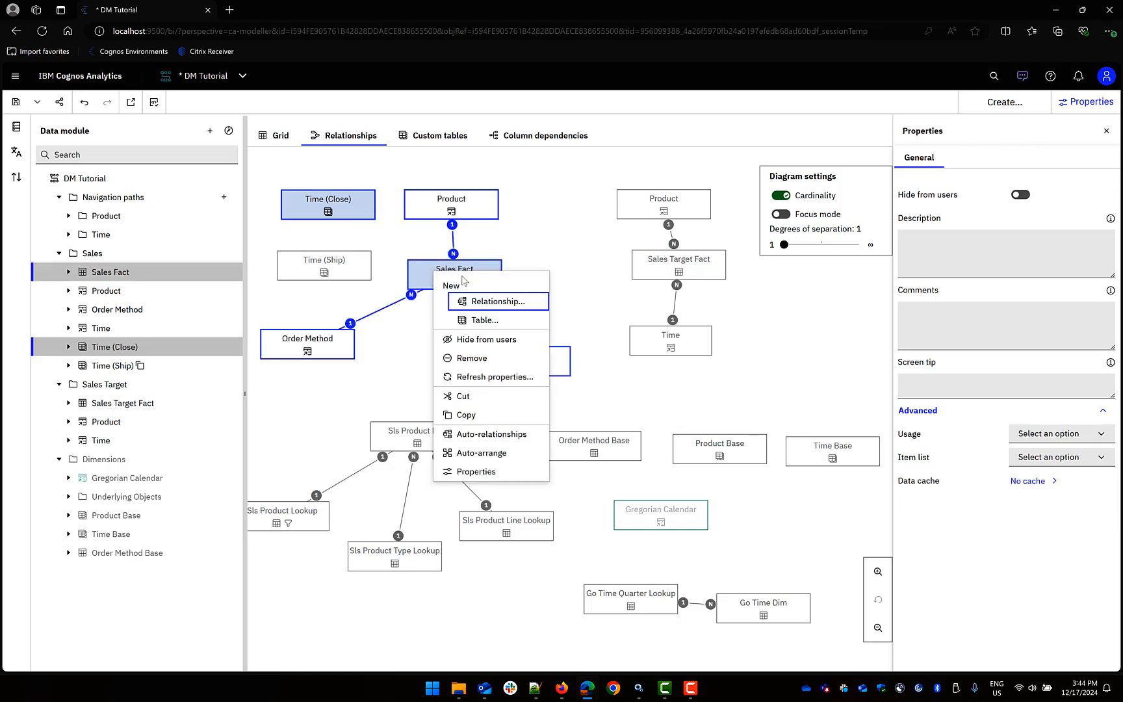
{"action": "left_click", "coordinate": [484, 302]}
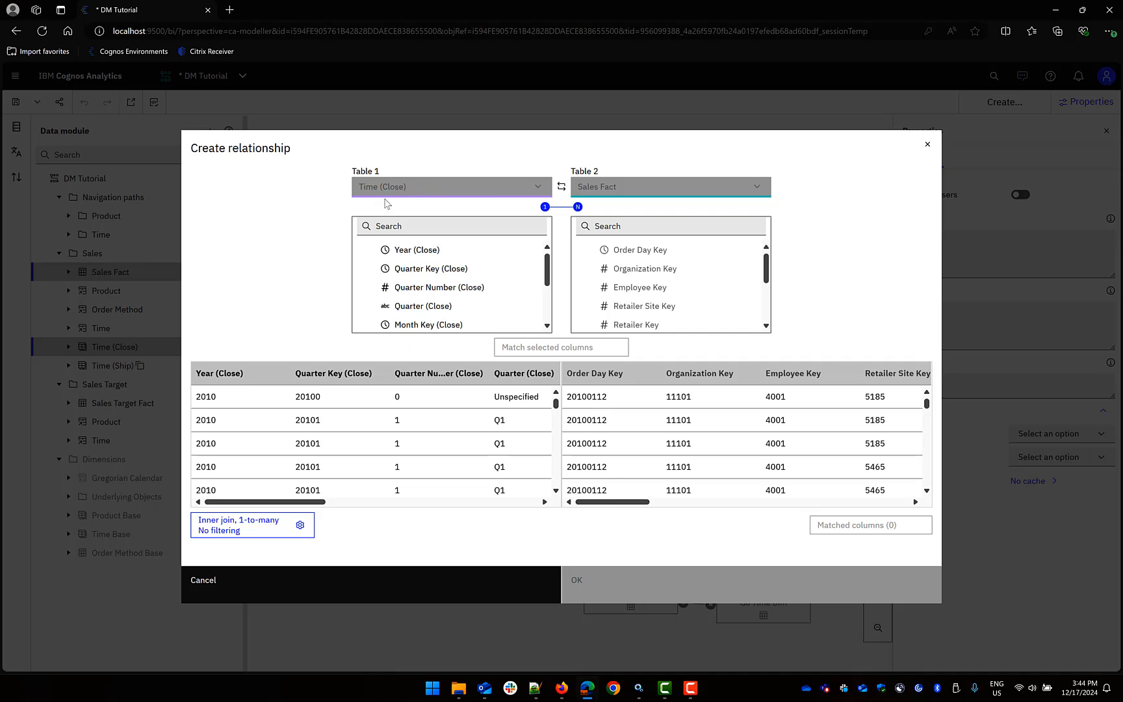
{"action": "scroll", "coordinate": [467, 264], "scroll_direction": "down", "scroll_amount": 1}
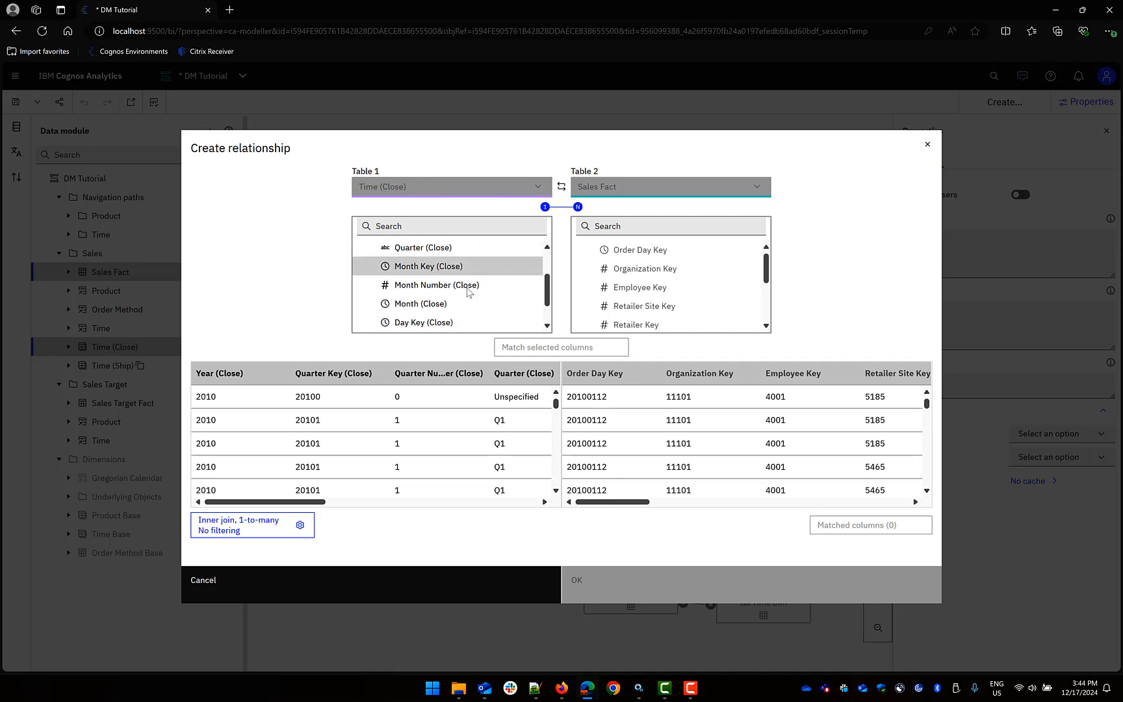
{"action": "left_click", "coordinate": [416, 322]}
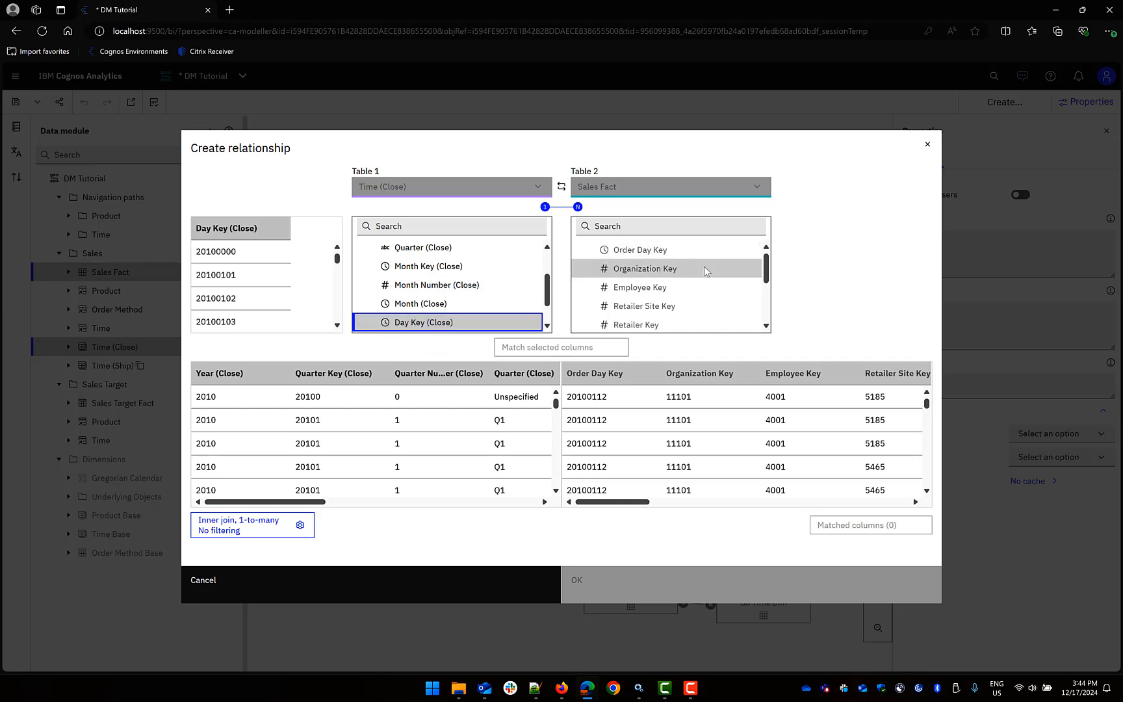
{"action": "scroll", "coordinate": [704, 280], "scroll_direction": "down", "scroll_amount": 1}
{"action": "scroll", "coordinate": [702, 279], "scroll_direction": "down", "scroll_amount": 1}
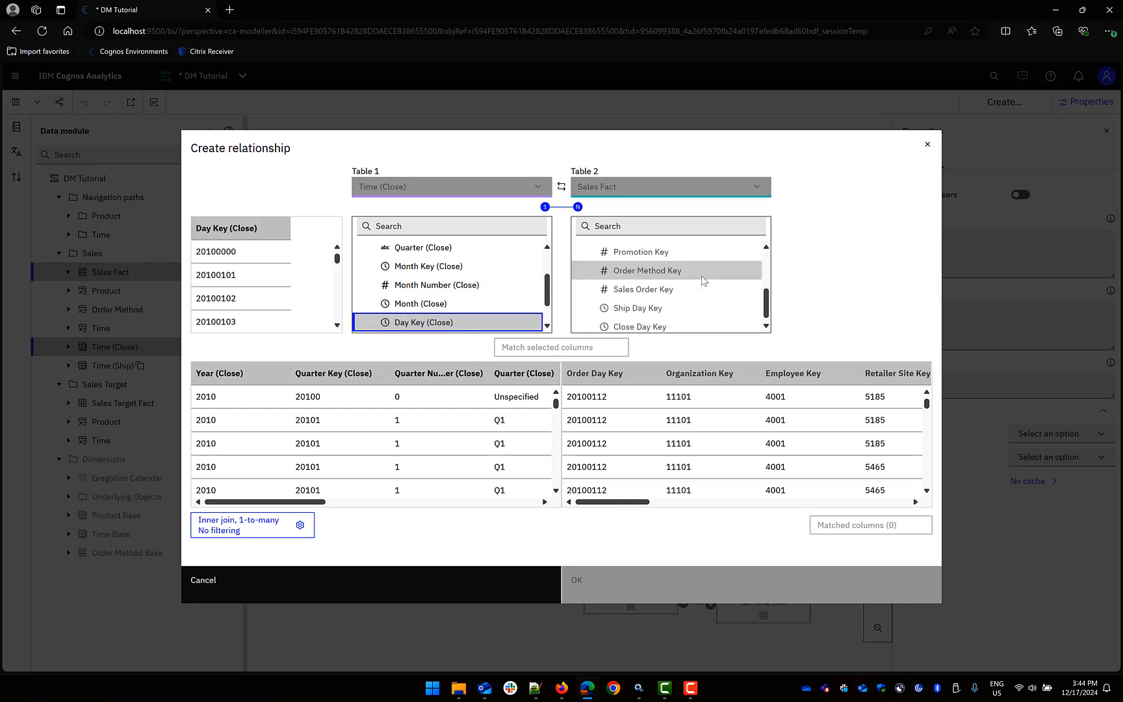
{"action": "left_click", "coordinate": [643, 325]}
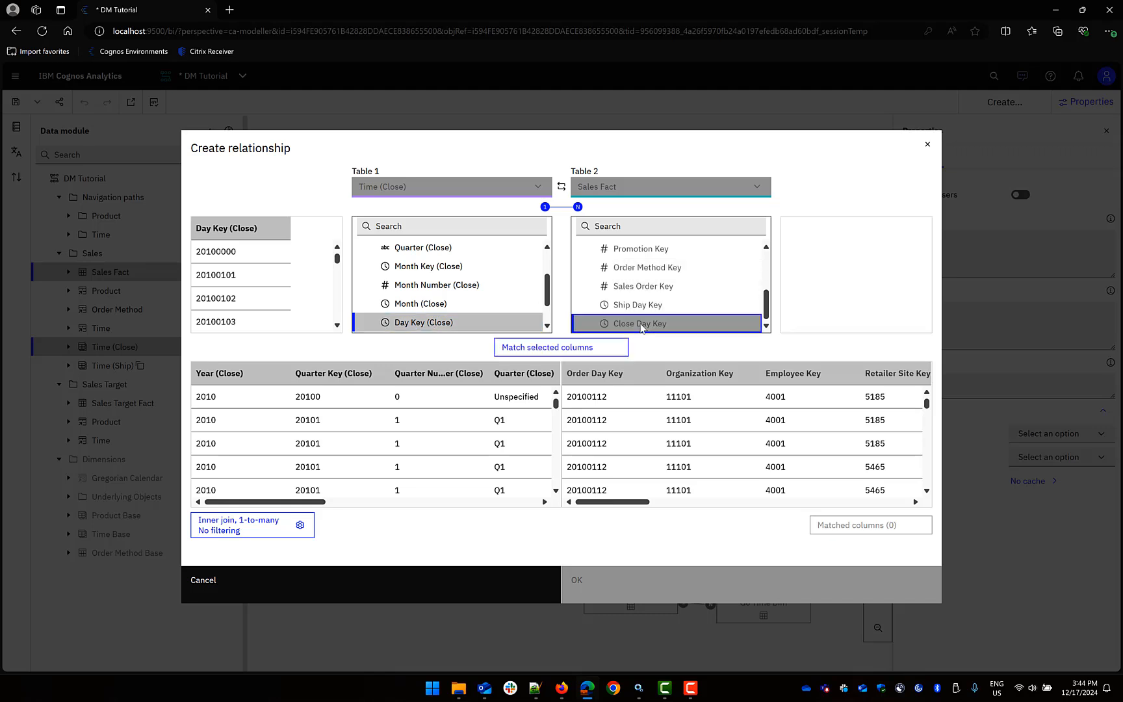
{"action": "left_click", "coordinate": [581, 351]}
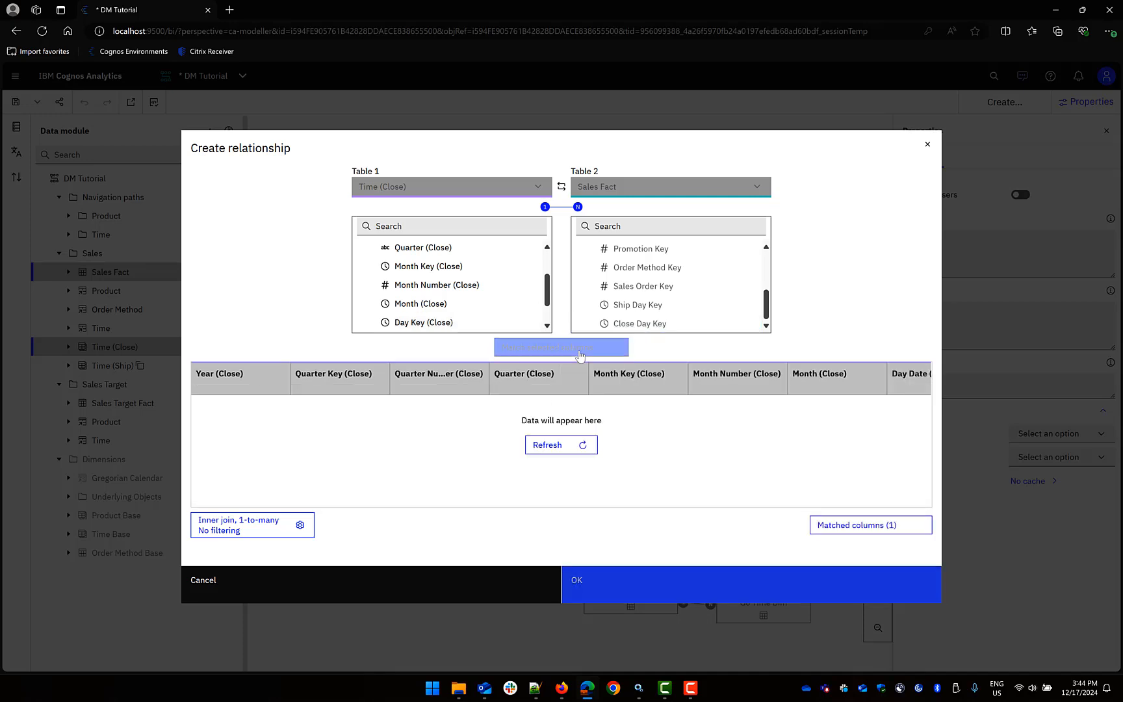
{"action": "left_click", "coordinate": [594, 590]}
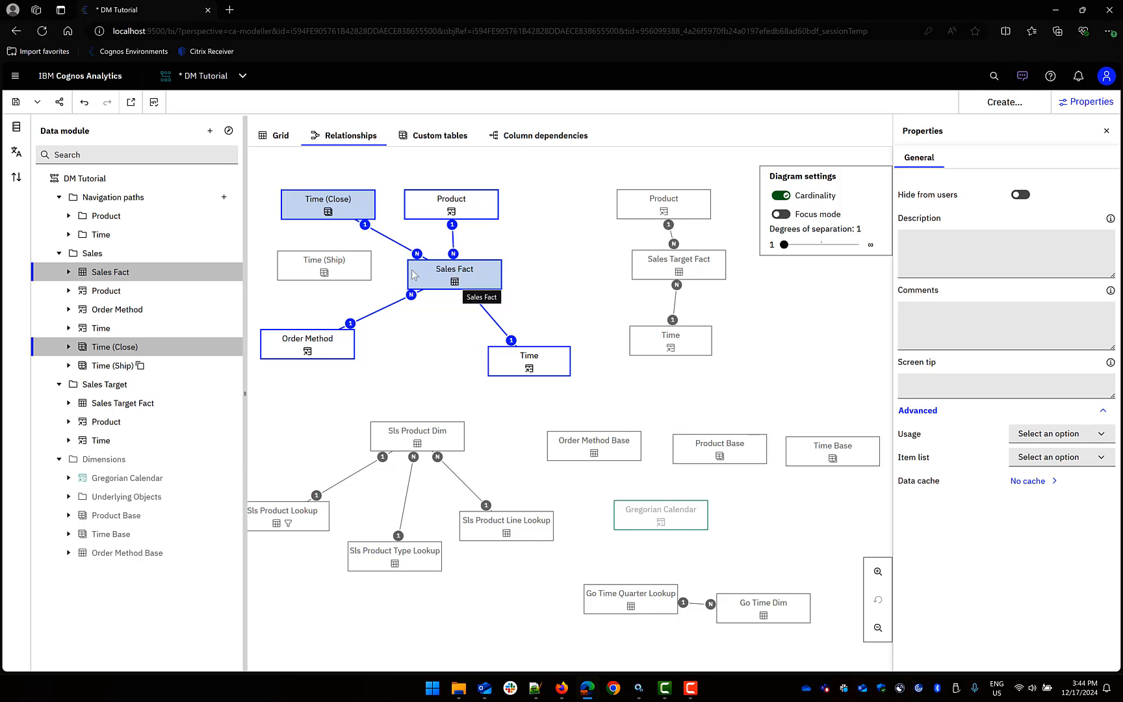
Create a relationship between Time (Ship) and Sales Fact, matching Day Key (Ship) with Ship Day Key.
{"action": "left_click_drag", "start_coordinate": [343, 270], "coordinate": [336, 275]}
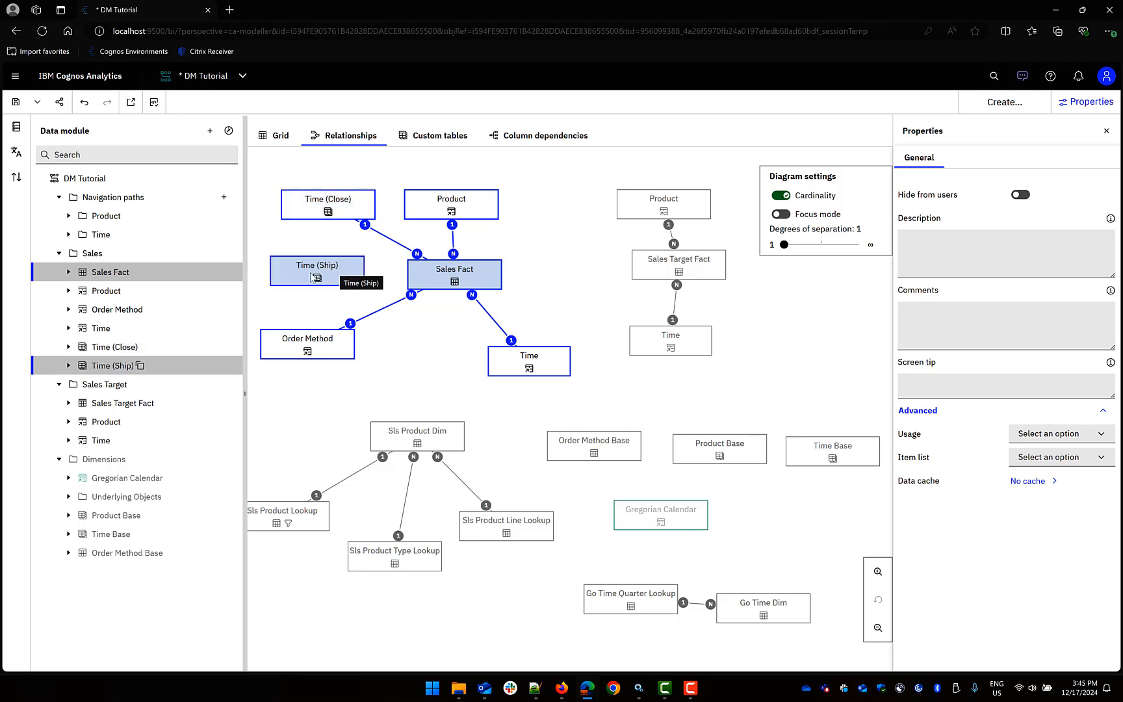
{"action": "right_click", "coordinate": [427, 272]}
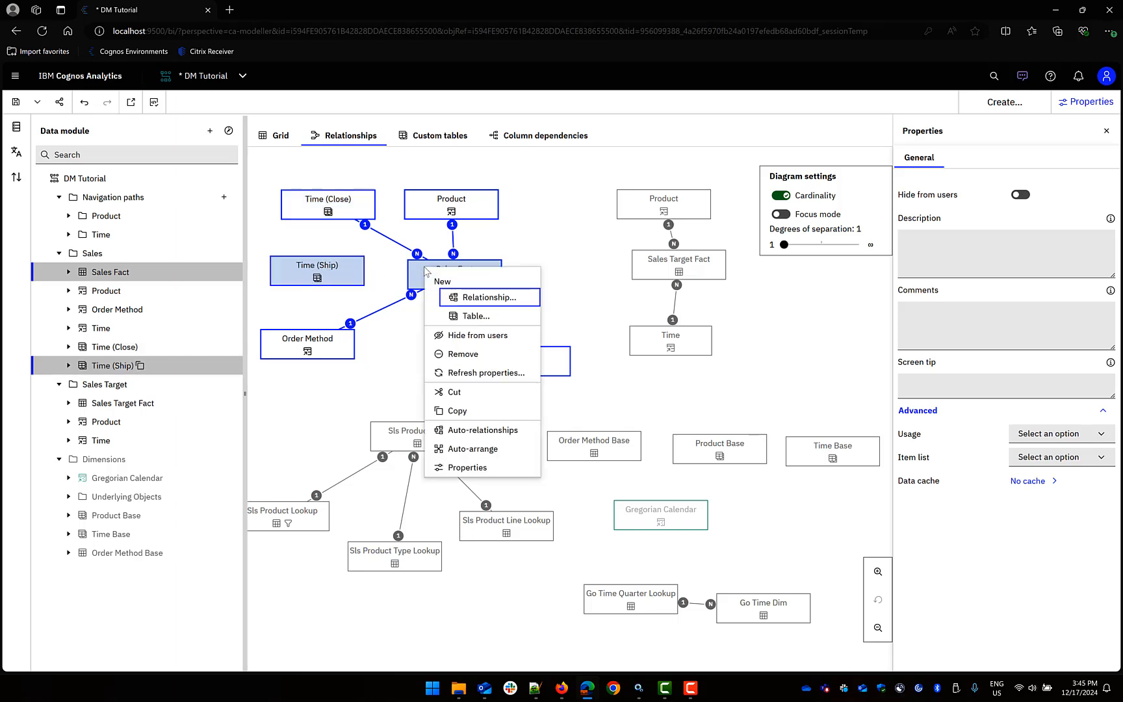
{"action": "left_click", "coordinate": [472, 299]}
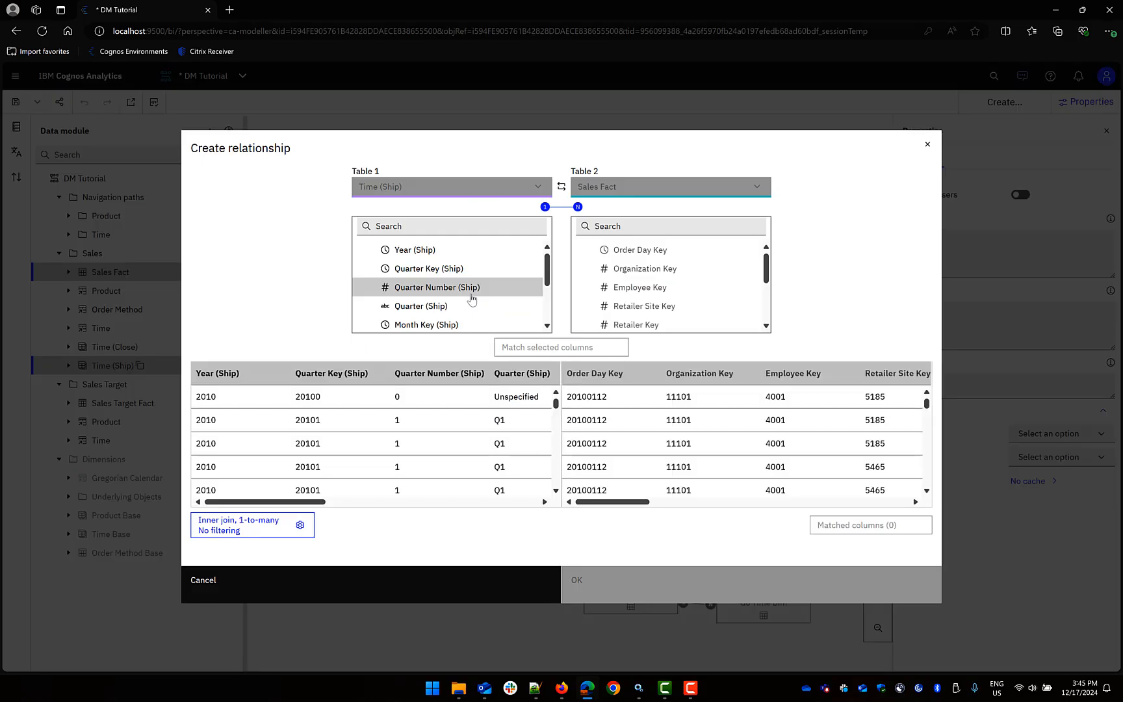
{"action": "scroll", "coordinate": [465, 307], "scroll_direction": "down", "scroll_amount": 3}
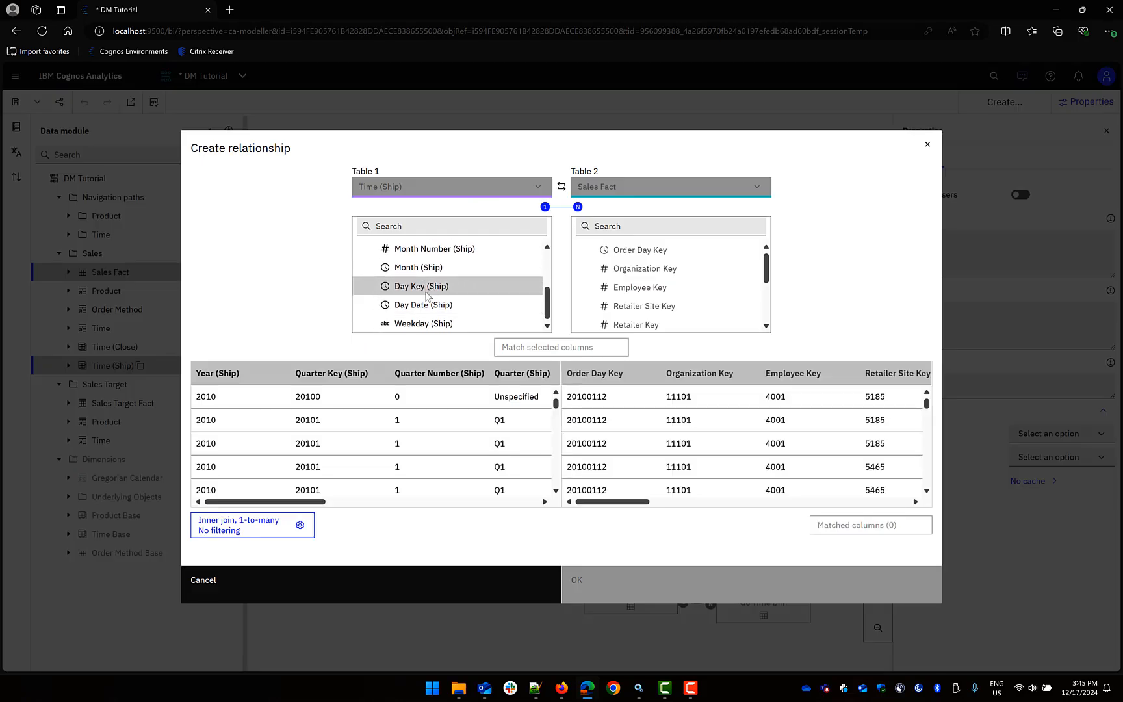
{"action": "left_click", "coordinate": [422, 292]}
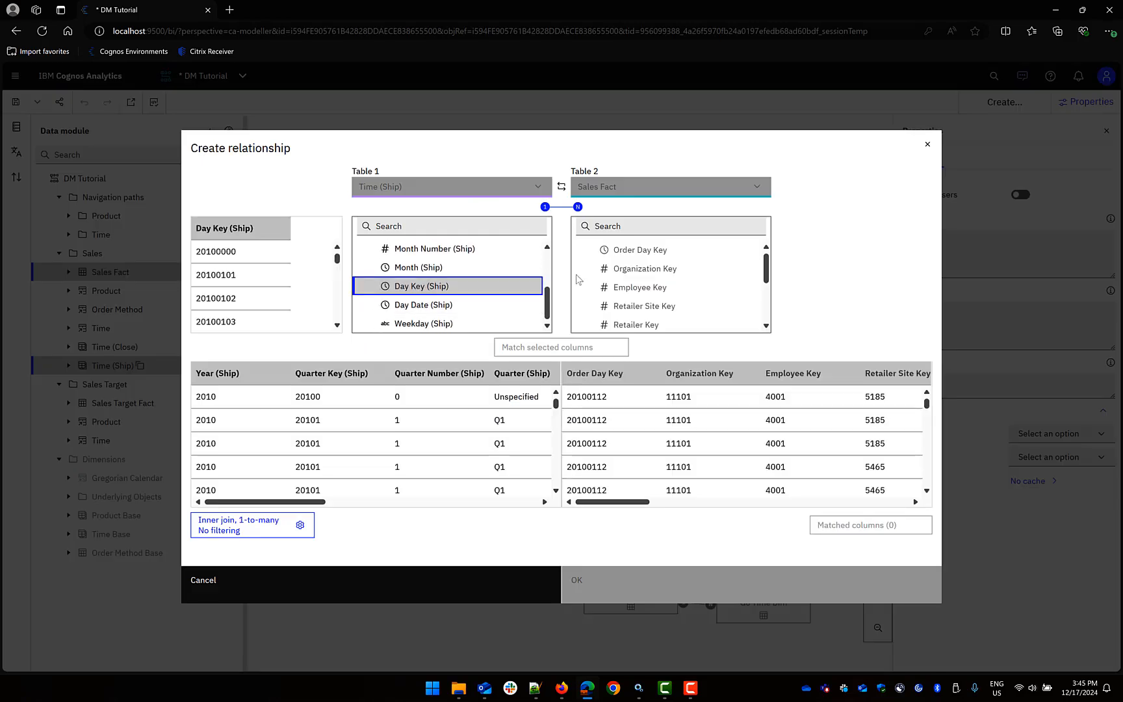
{"action": "scroll", "coordinate": [657, 293], "scroll_direction": "down", "scroll_amount": 1}
{"action": "scroll", "coordinate": [657, 292], "scroll_direction": "down", "scroll_amount": 3}
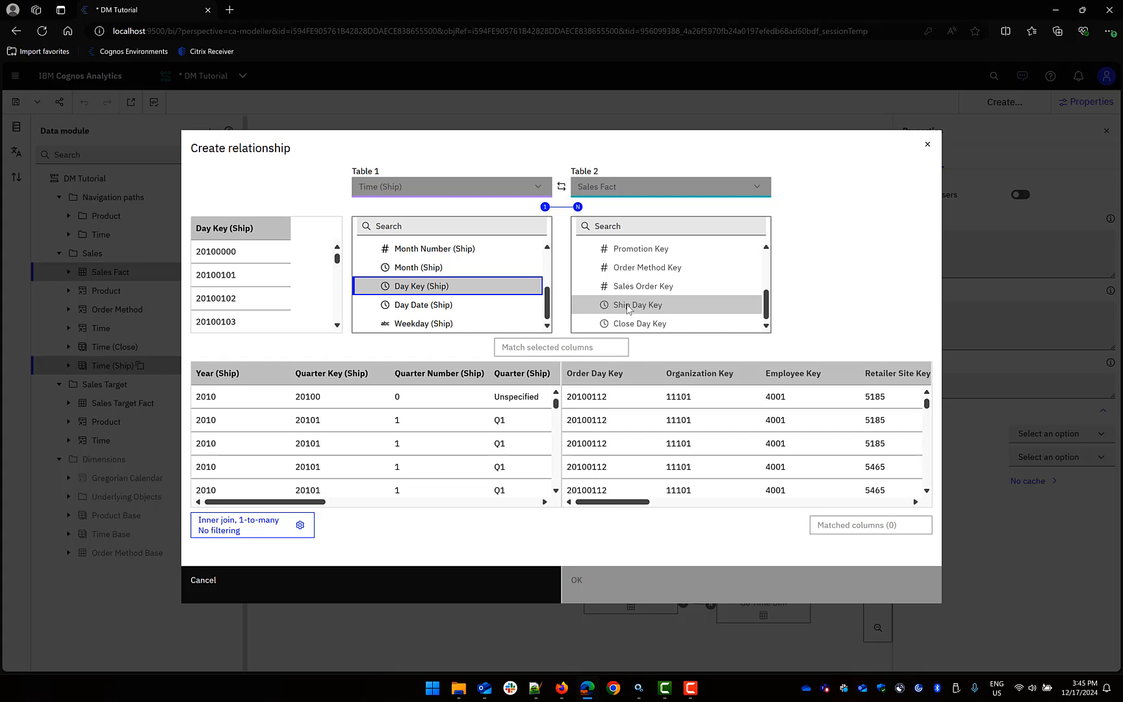
{"action": "left_click", "coordinate": [627, 306]}
{"action": "left_click", "coordinate": [570, 347]}
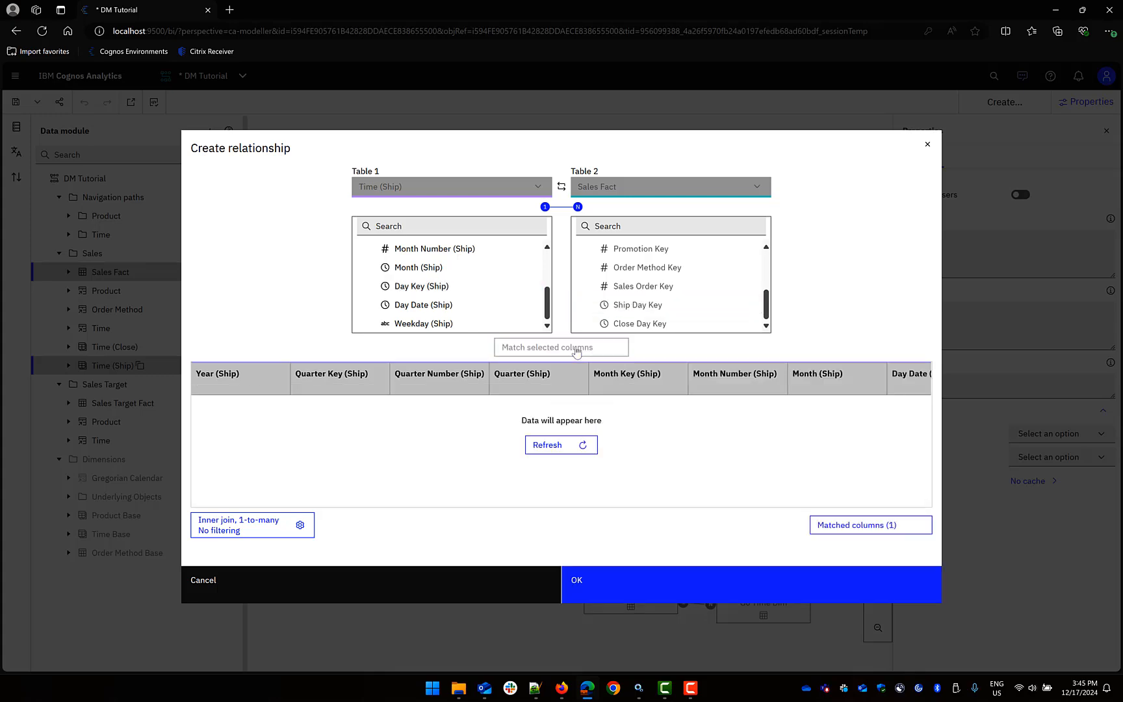
{"action": "left_click", "coordinate": [594, 598]}
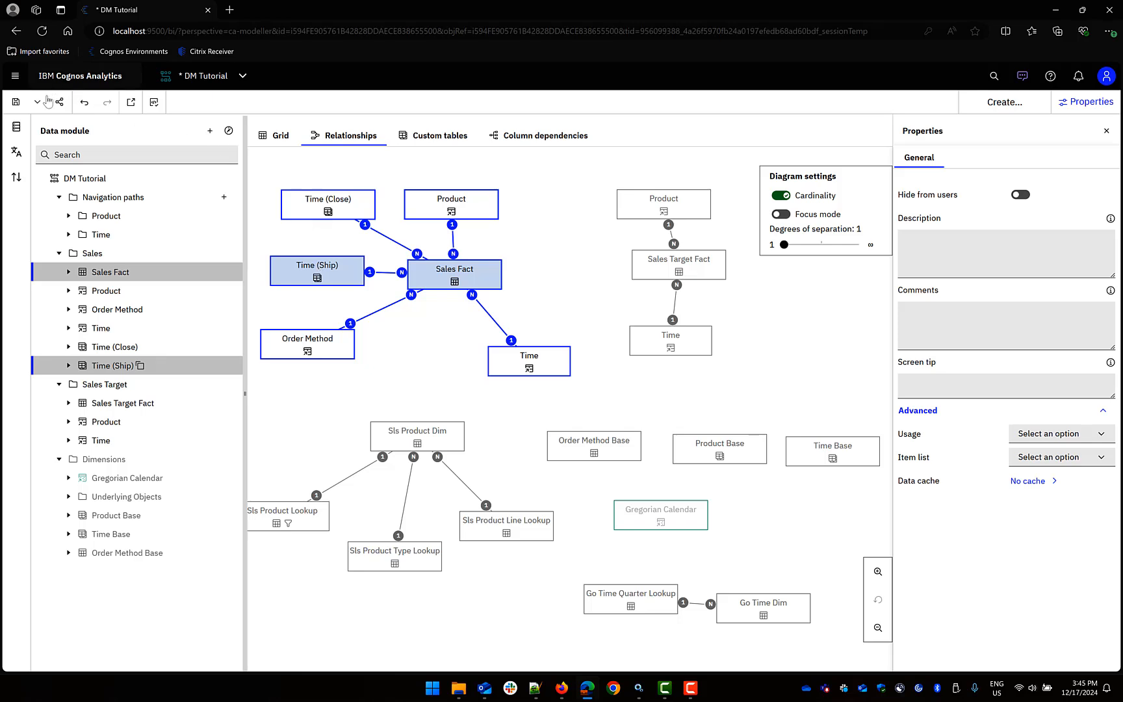
Save the data module and create a new dashboard from DM Tutorial in the Data Module Tutorial folder.
{"action": "left_click", "coordinate": [16, 102]}
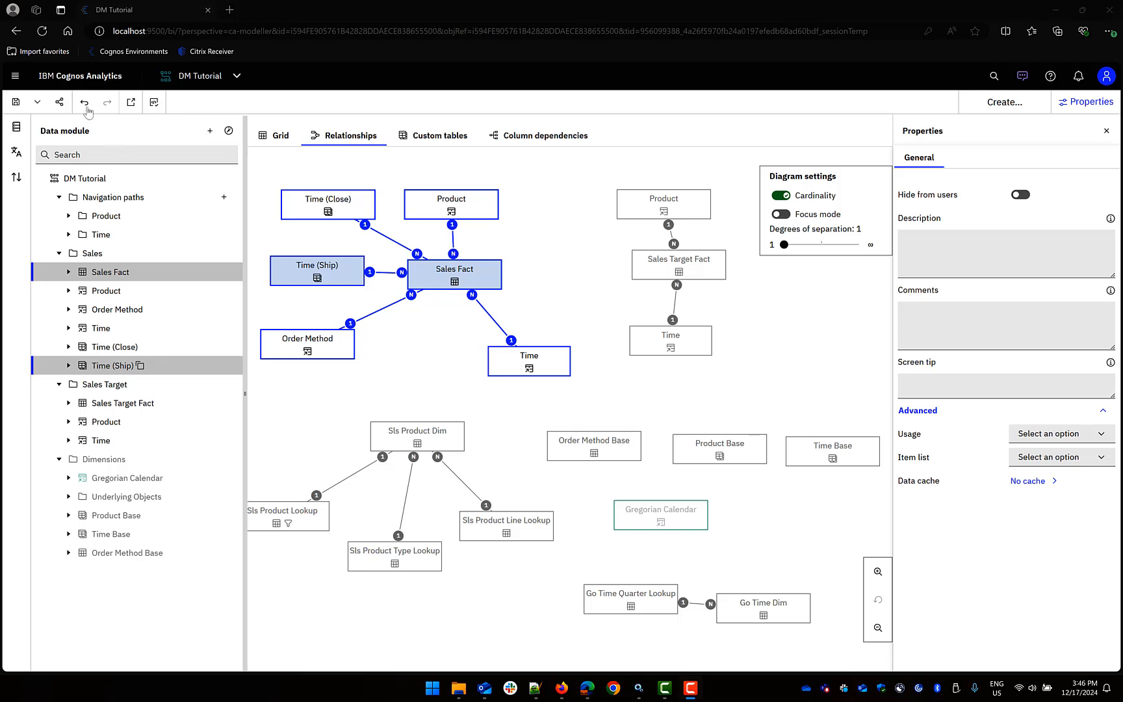
{"action": "left_click", "coordinate": [13, 79]}
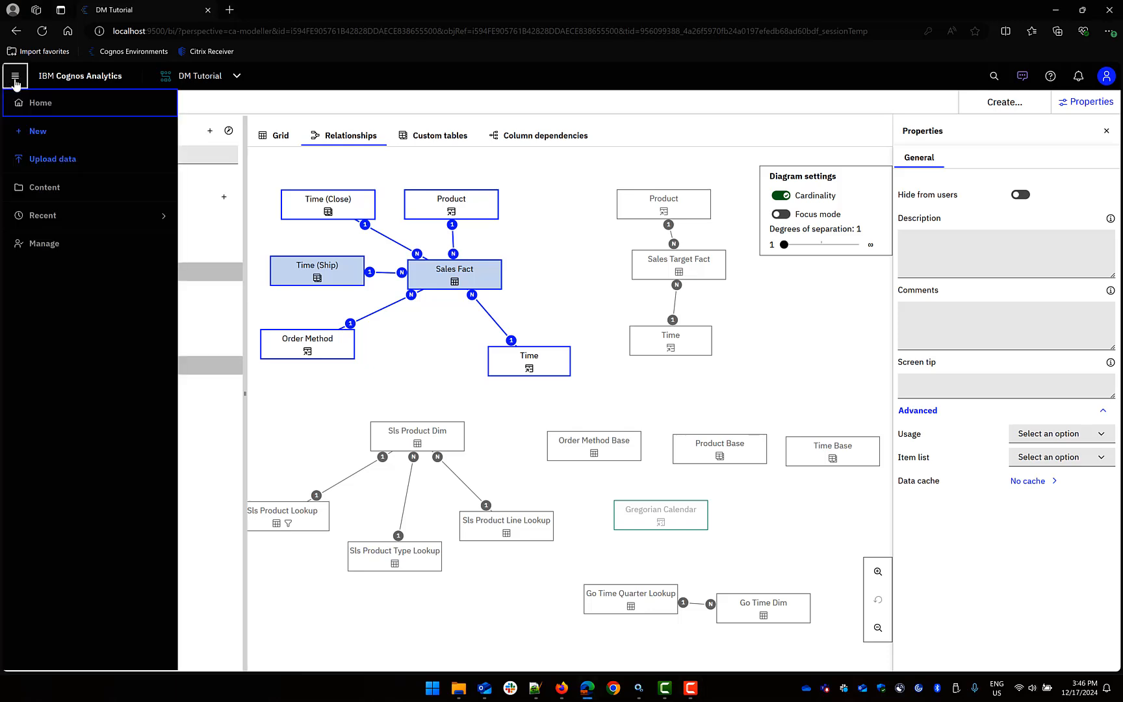
{"action": "left_click", "coordinate": [43, 190]}
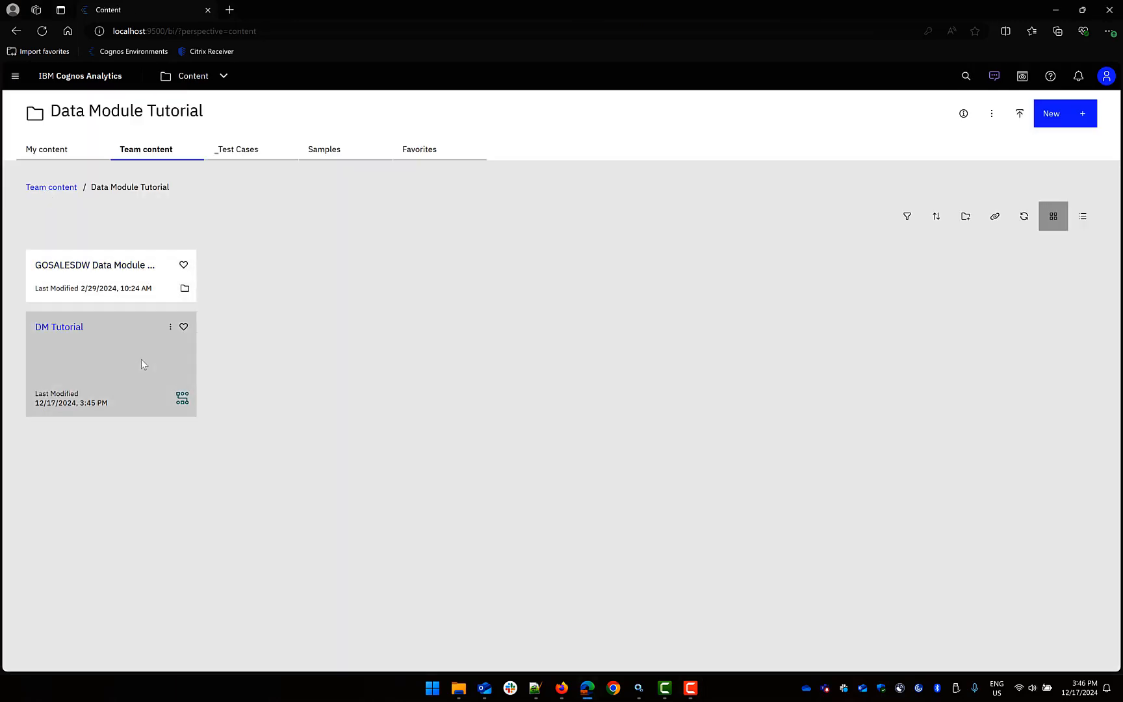
{"action": "left_click", "coordinate": [168, 327]}
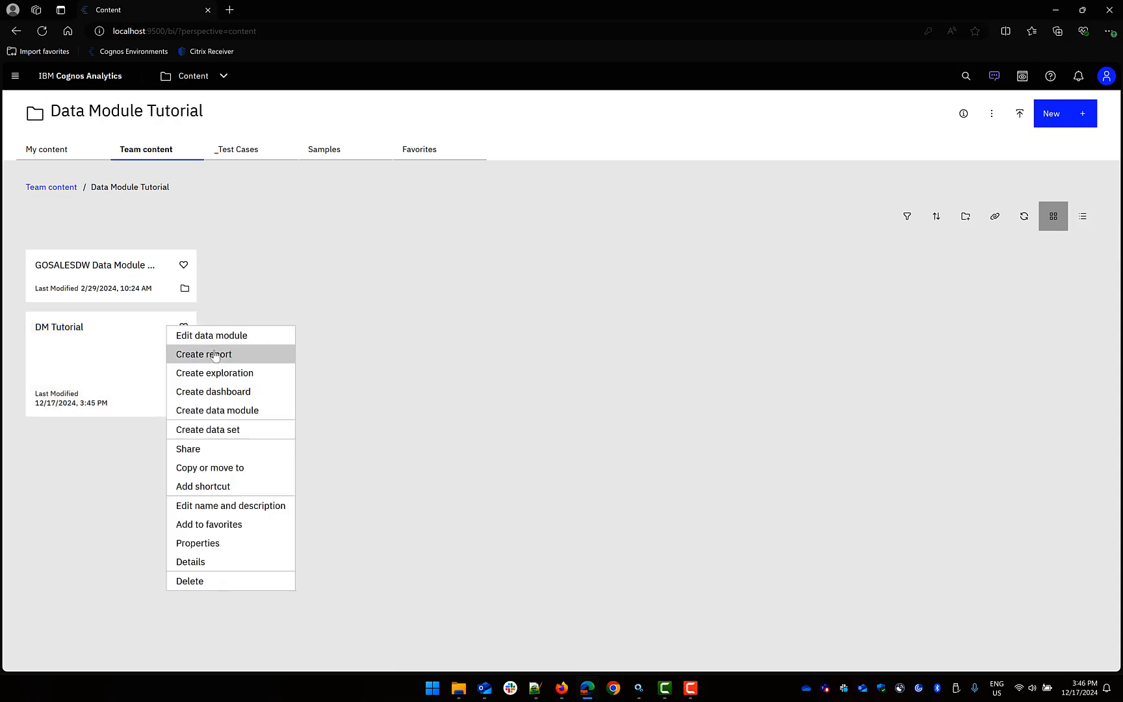
{"action": "left_click", "coordinate": [226, 392]}
{"action": "double_click", "coordinate": [102, 267]}
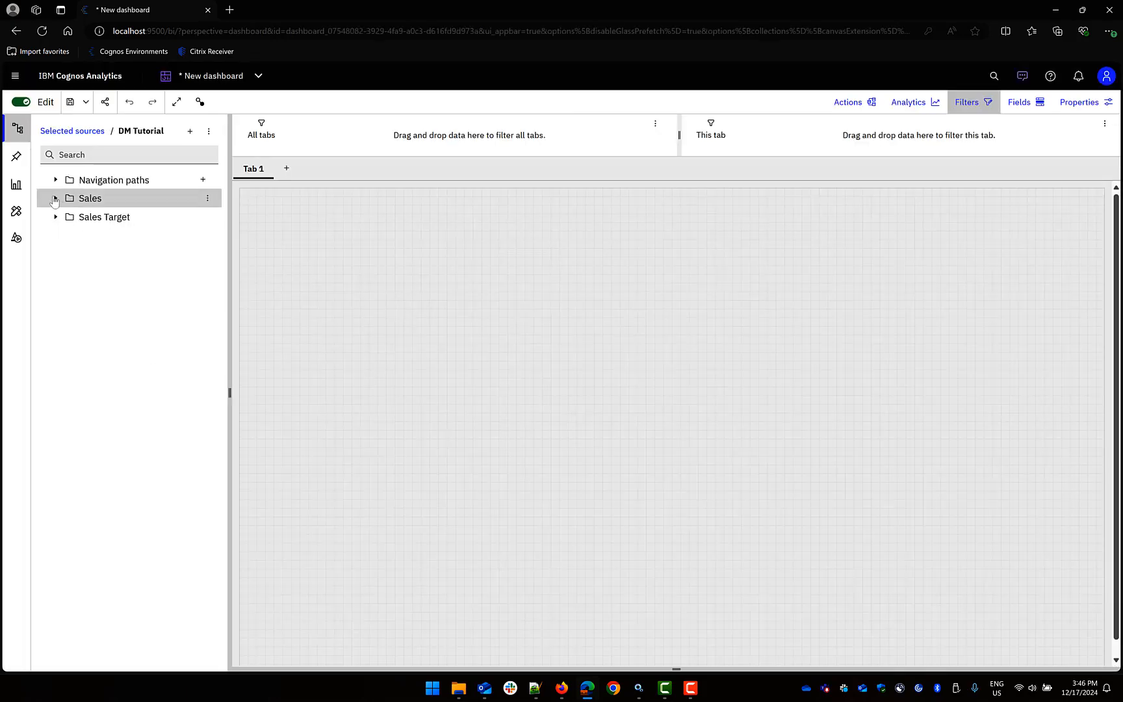
Expand the Sales folder and add an empty table visualization to the upper-left area of the dashboard canvas.
{"action": "left_click", "coordinate": [56, 199]}
{"action": "left_click", "coordinate": [17, 185]}
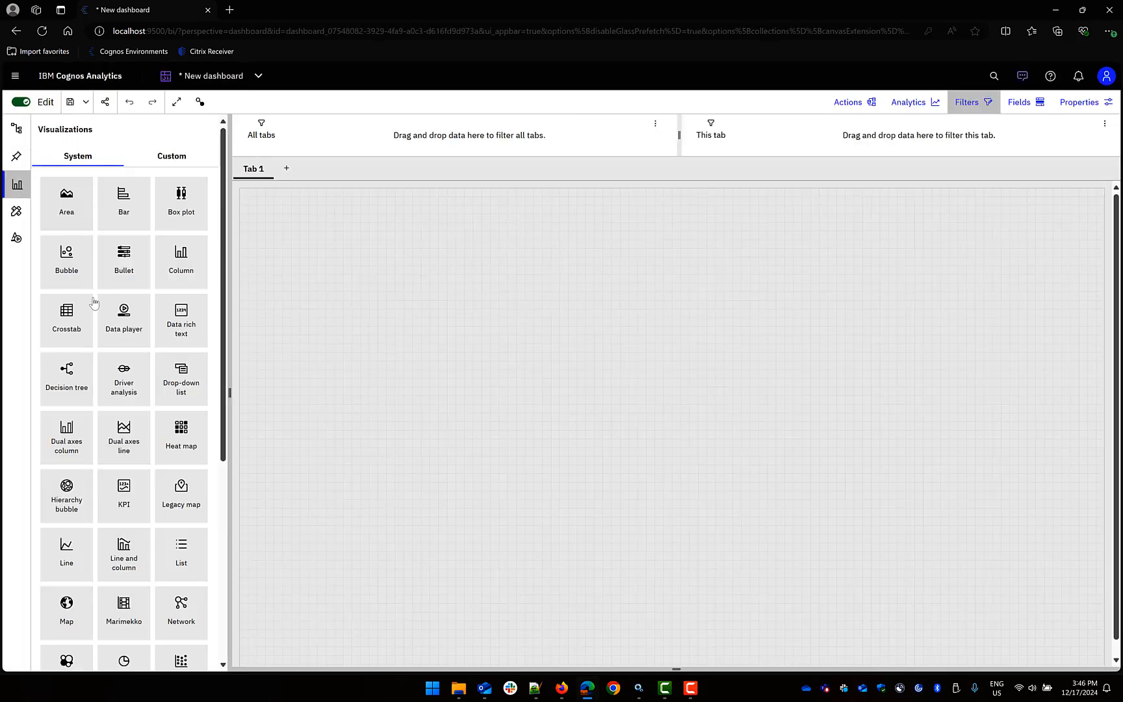
{"action": "scroll", "coordinate": [95, 303], "scroll_direction": "down", "scroll_amount": 5}
{"action": "left_click_drag", "start_coordinate": [181, 517], "coordinate": [279, 221]}
{"action": "left_click", "coordinate": [18, 128]}
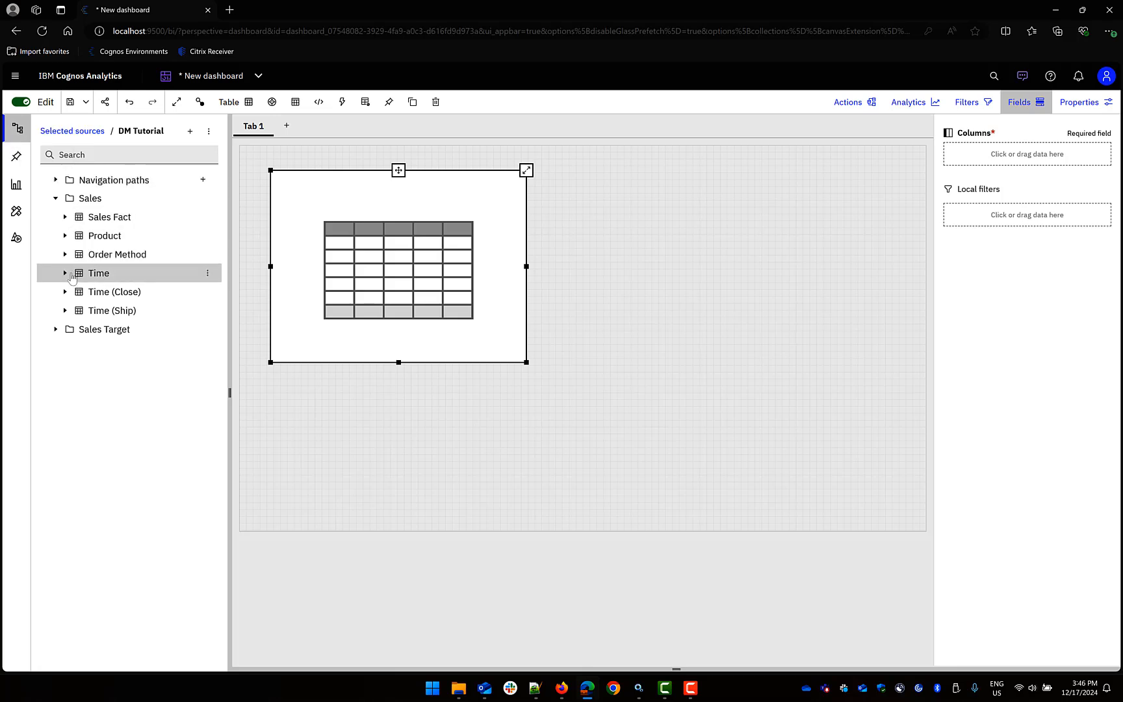
Add Year and Month from the Time table as columns of the table visualization.
{"action": "left_click", "coordinate": [65, 273]}
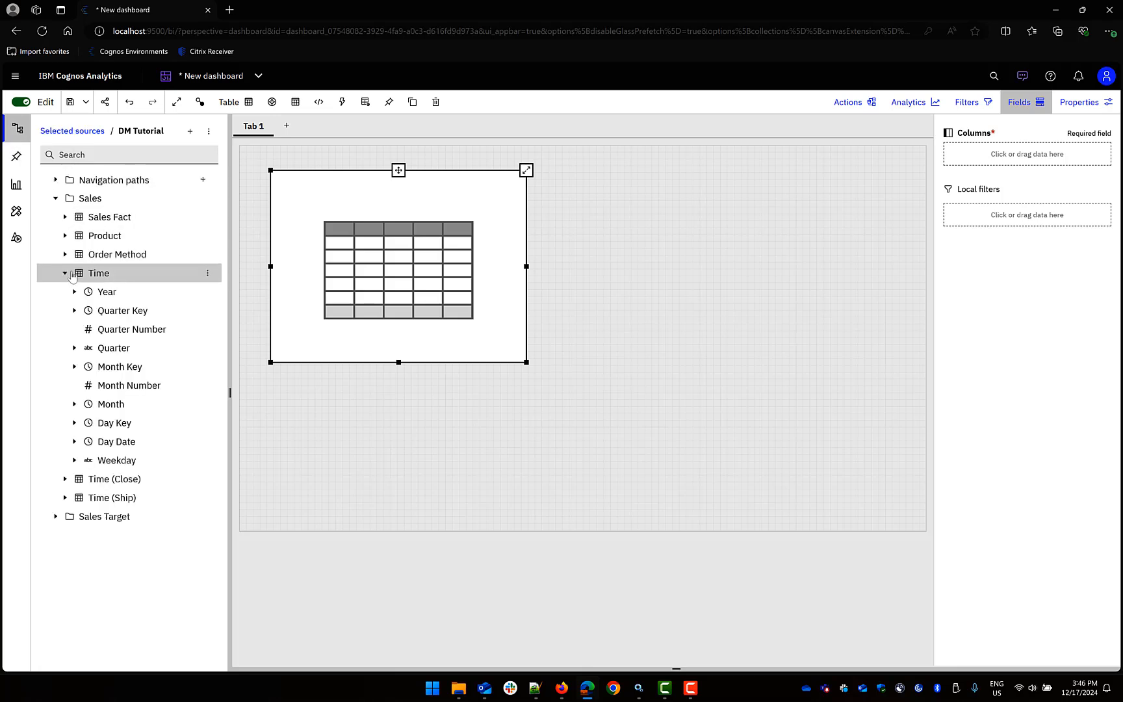
{"action": "left_click", "coordinate": [116, 297]}
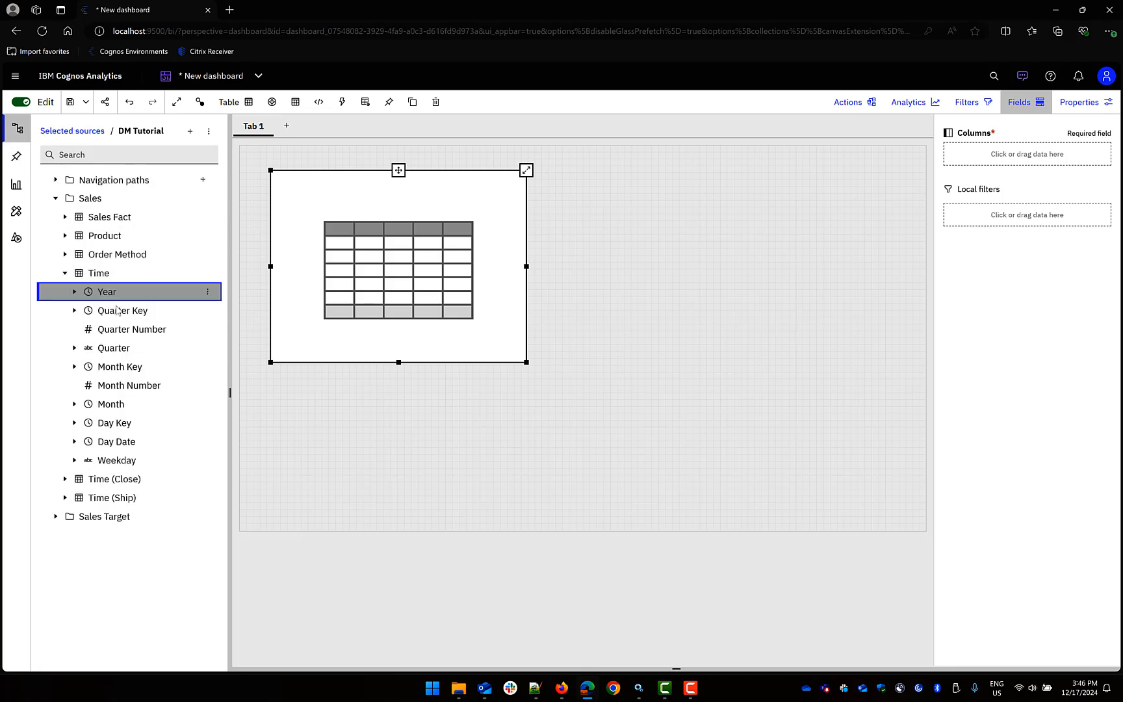
{"action": "left_click", "coordinate": [111, 404], "text": "ctrl"}
{"action": "left_click_drag", "start_coordinate": [121, 296], "coordinate": [340, 269]}
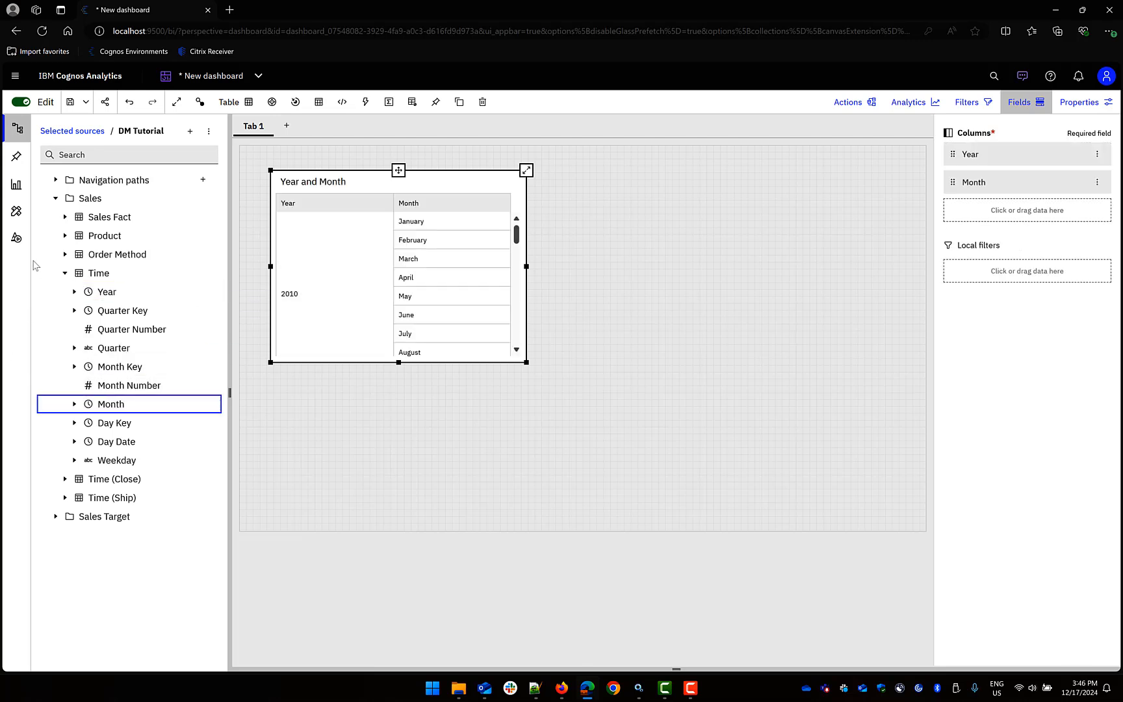
Add Sale Total from Sales Fact as a third column and enlarge the table visualization to show all its columns.
{"action": "left_click", "coordinate": [65, 216]}
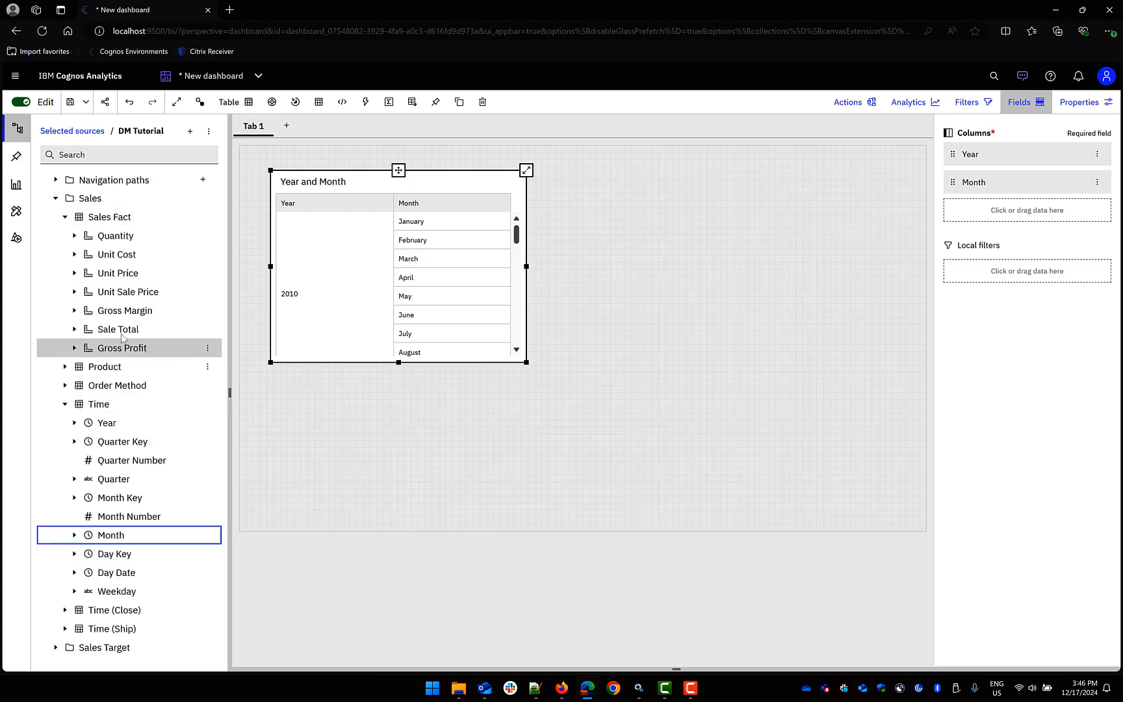
{"action": "left_click", "coordinate": [119, 329]}
{"action": "left_click_drag", "start_coordinate": [760, 283], "coordinate": [995, 217]}
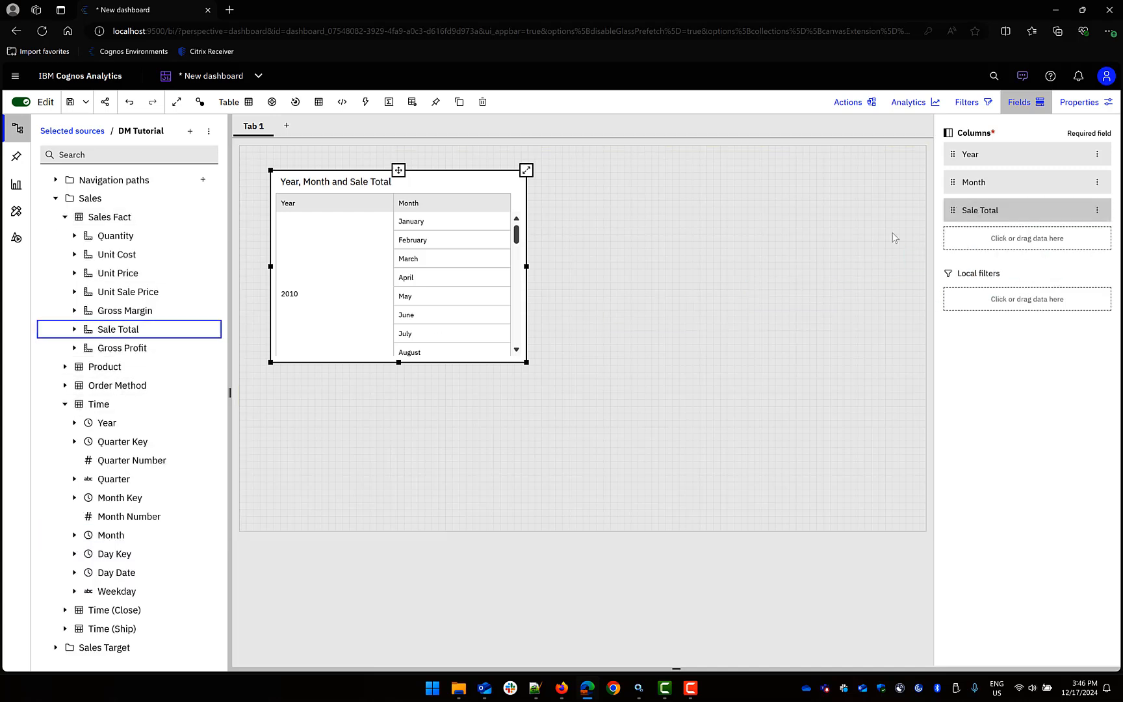
{"action": "left_click_drag", "start_coordinate": [527, 361], "coordinate": [721, 526]}
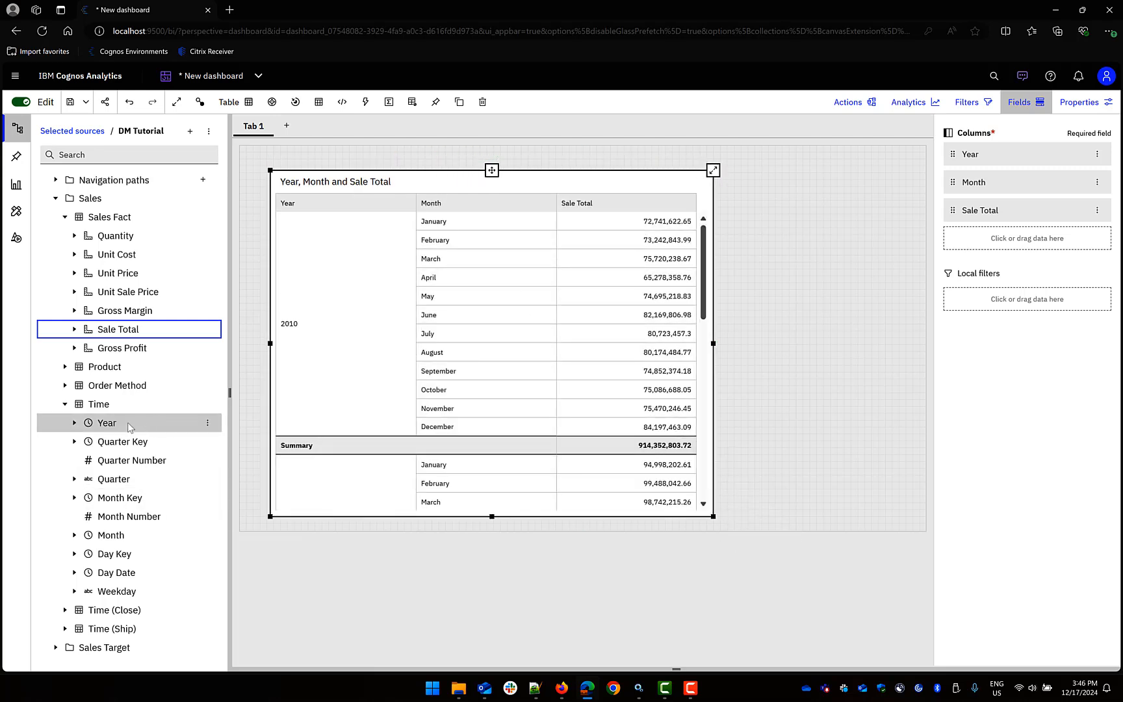
{"action": "left_click", "coordinate": [65, 405]}
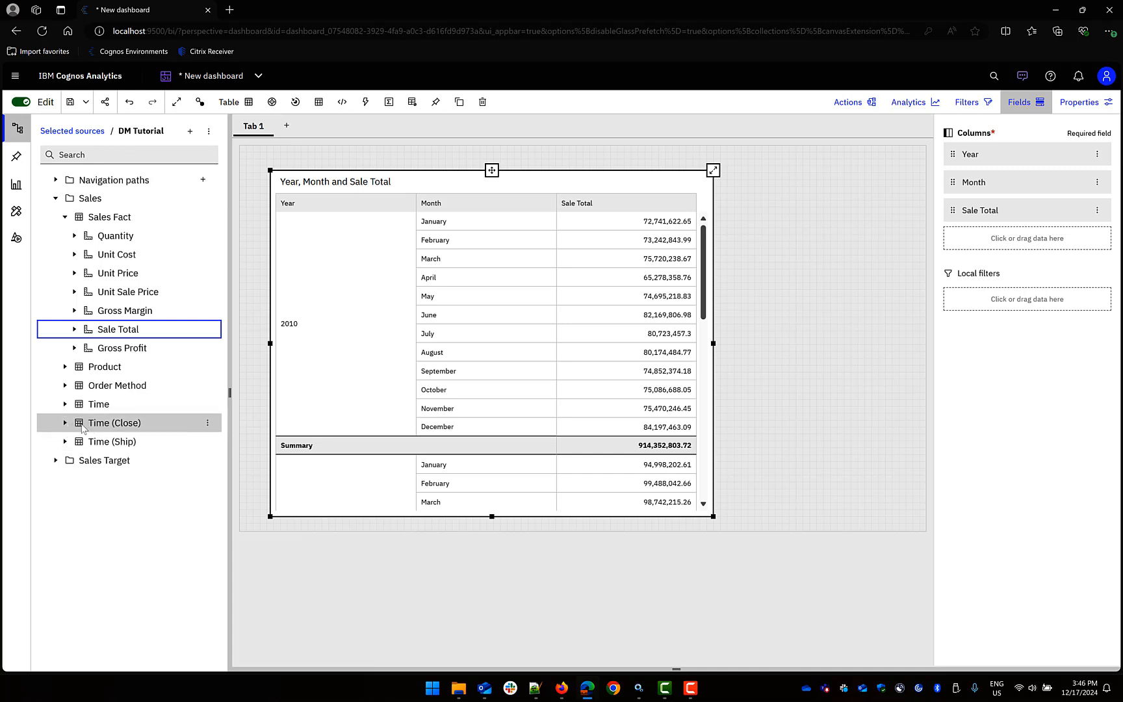
Add Year (Ship) and Month (Ship) from the Time (Ship) table to the table visualization.
{"action": "left_click", "coordinate": [65, 423]}
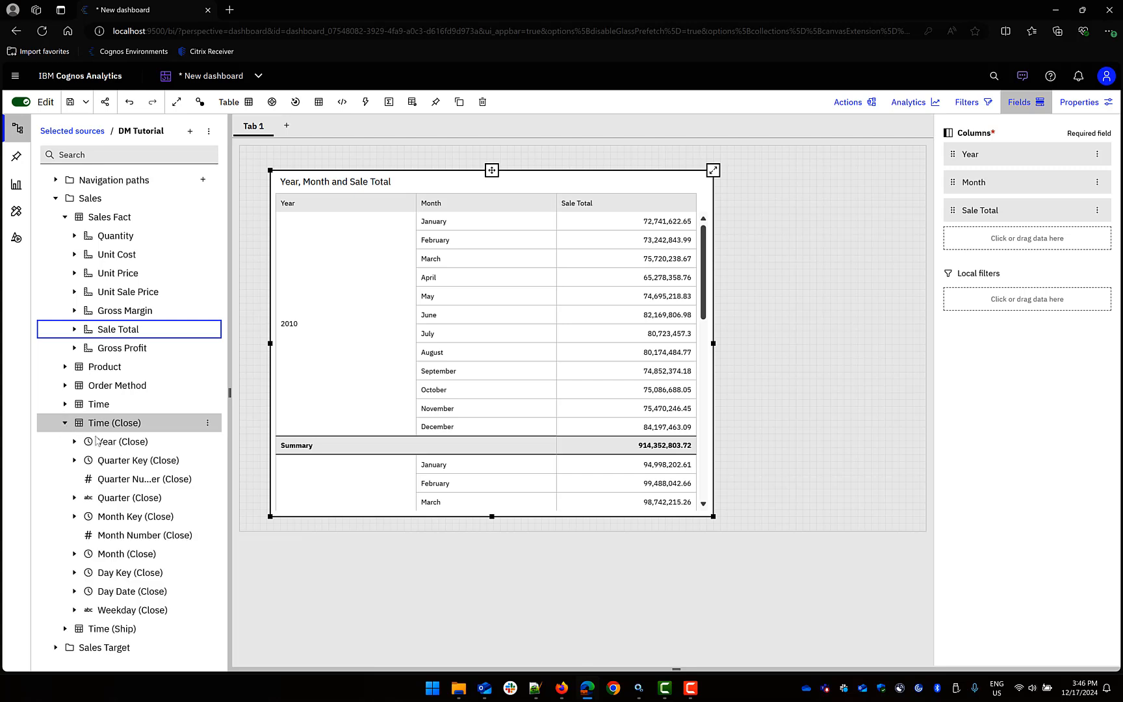
{"action": "left_click", "coordinate": [65, 424]}
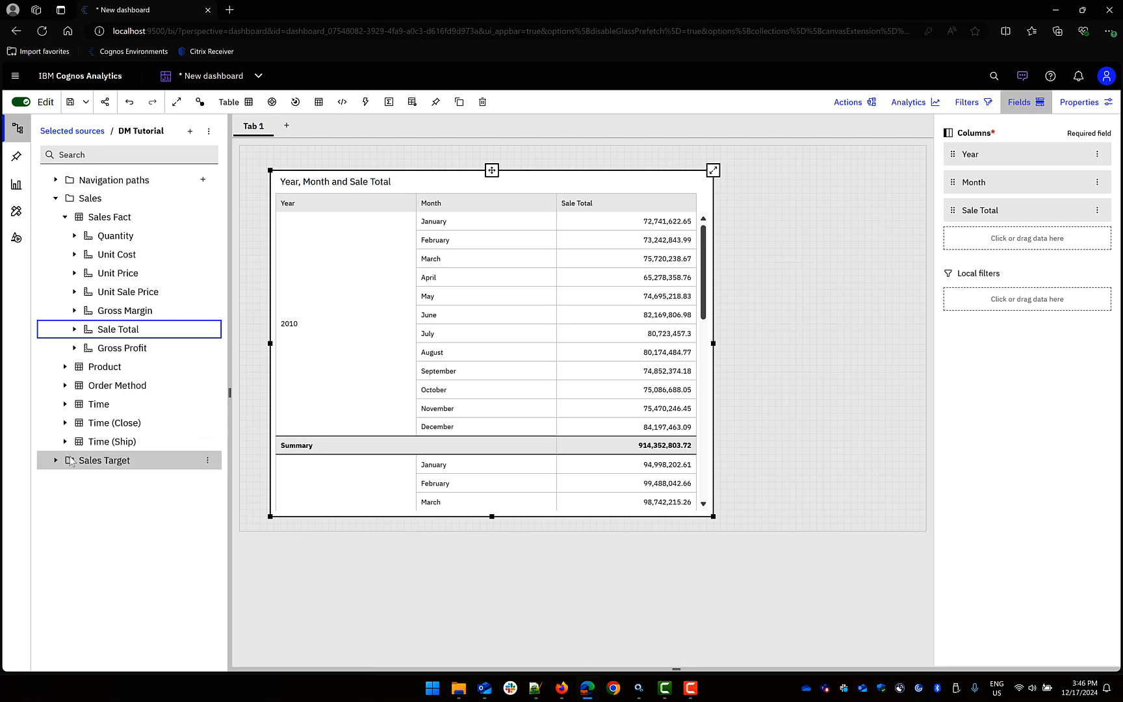
{"action": "left_click", "coordinate": [65, 441]}
{"action": "left_click", "coordinate": [116, 463]}
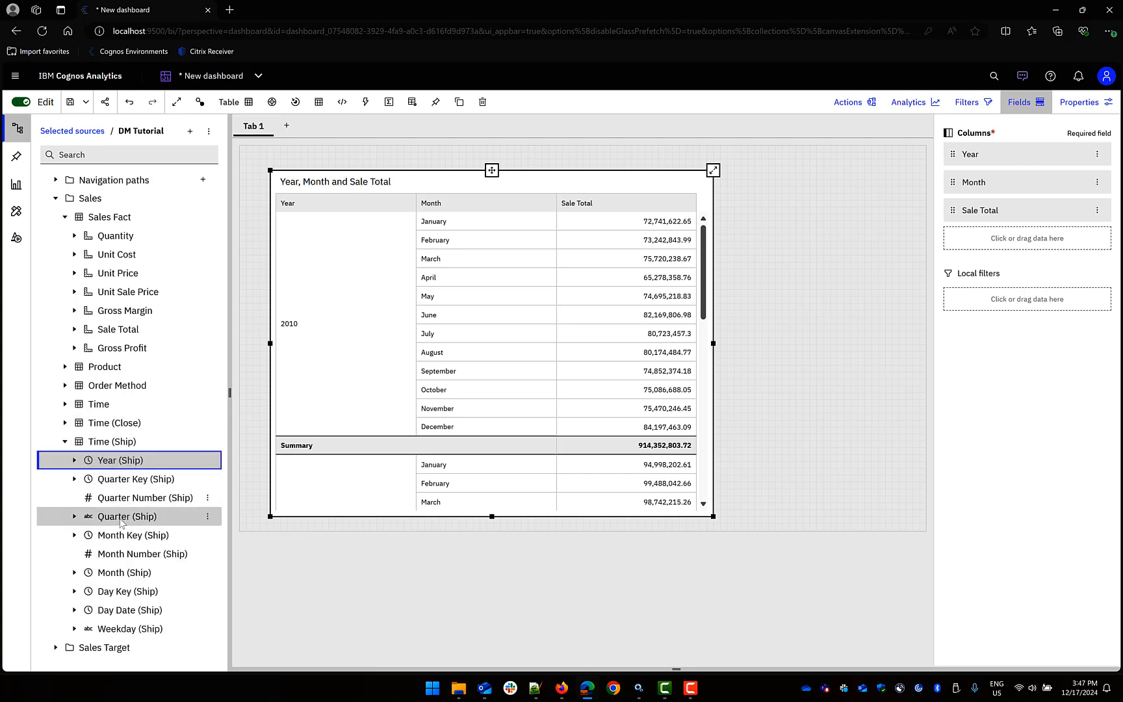
{"action": "left_click", "coordinate": [123, 574], "text": "ctrl"}
{"action": "left_click_drag", "start_coordinate": [127, 463], "coordinate": [548, 238]}
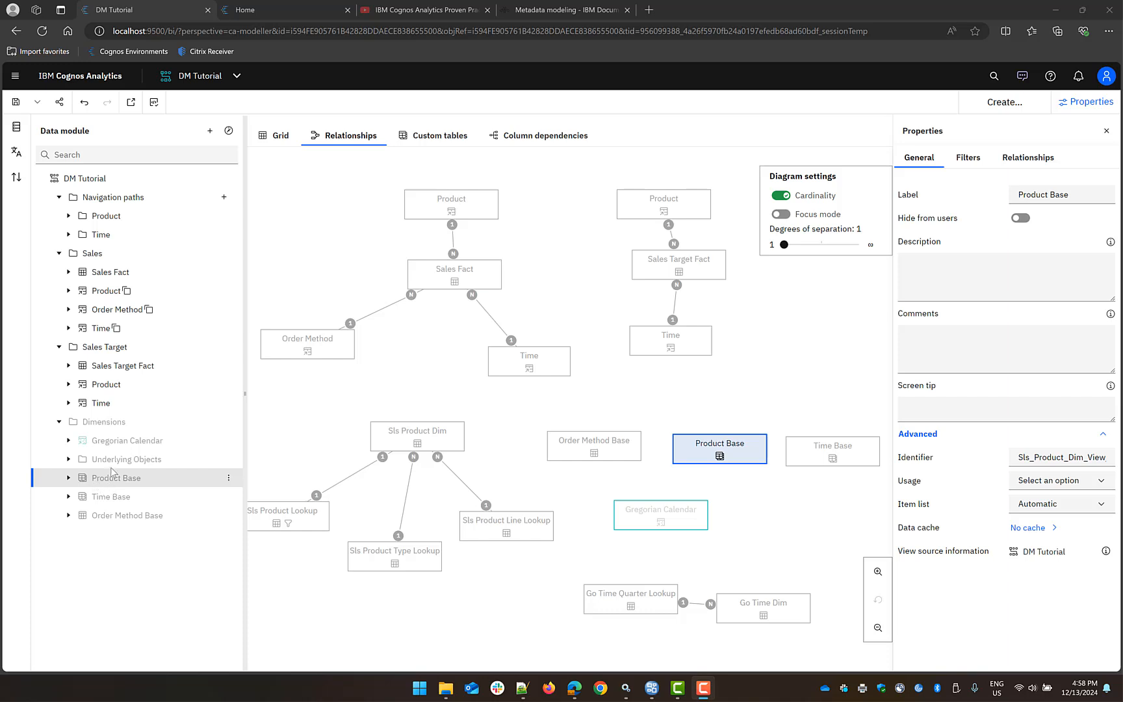
Check the columns of Product Base in the data module, then try the module in a test report listing Product Line from Product.
{"action": "left_click", "coordinate": [68, 479]}
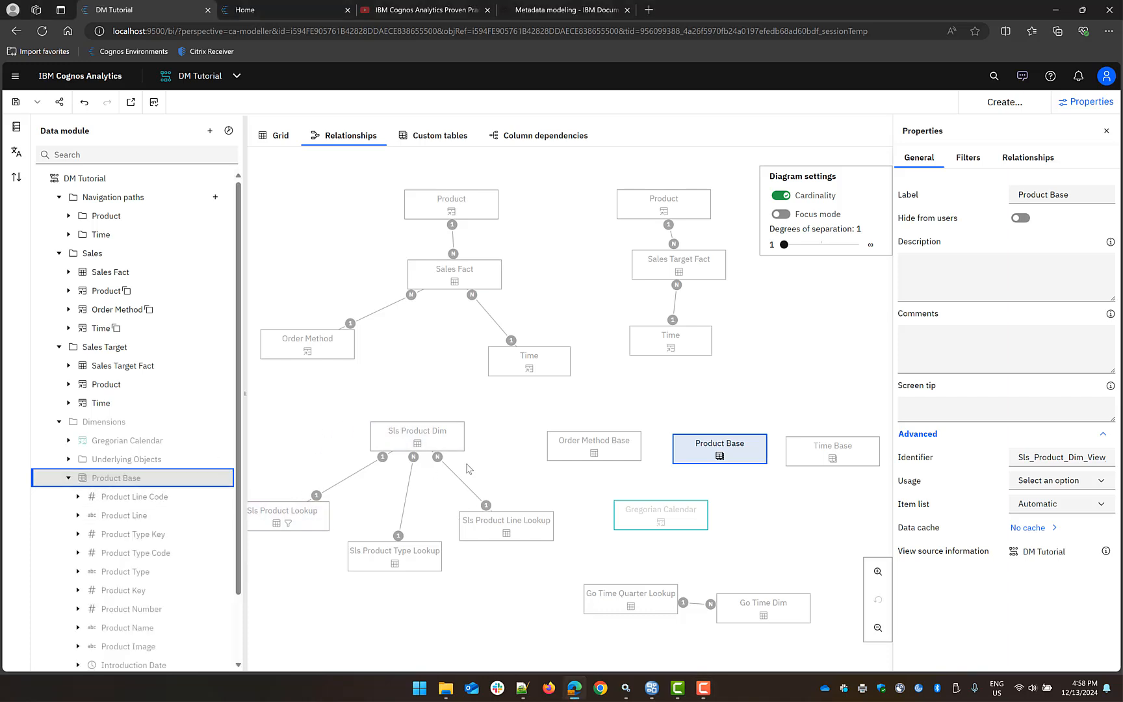
{"action": "left_click", "coordinate": [66, 479]}
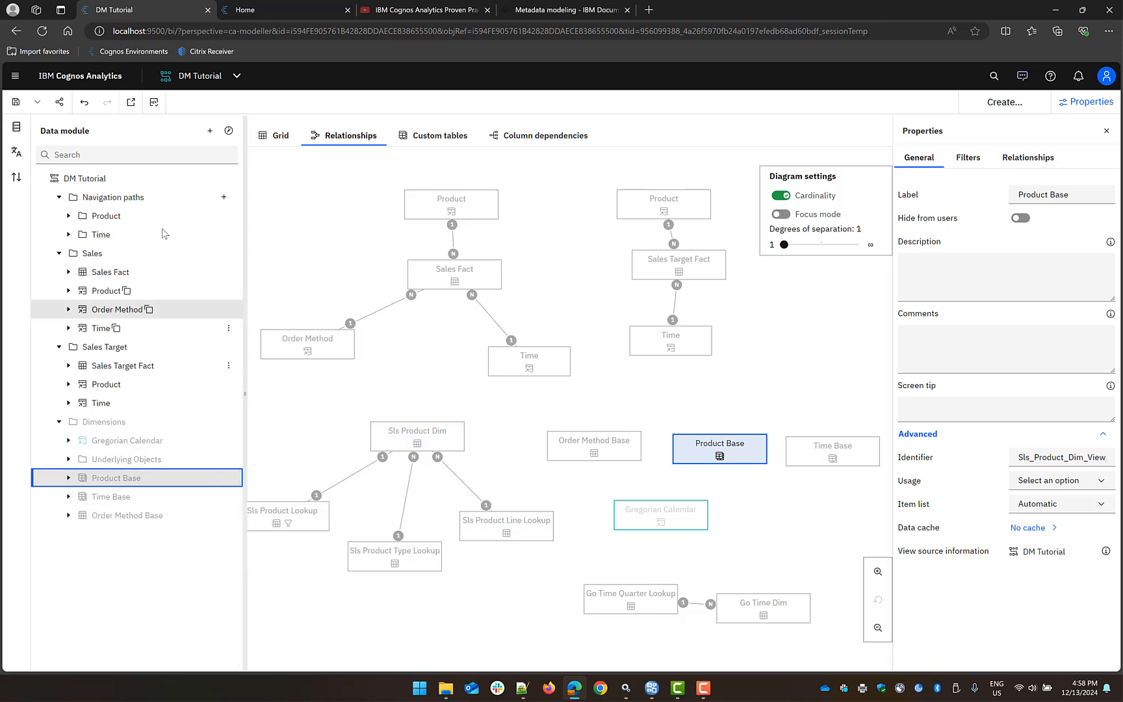
{"action": "left_click", "coordinate": [132, 104]}
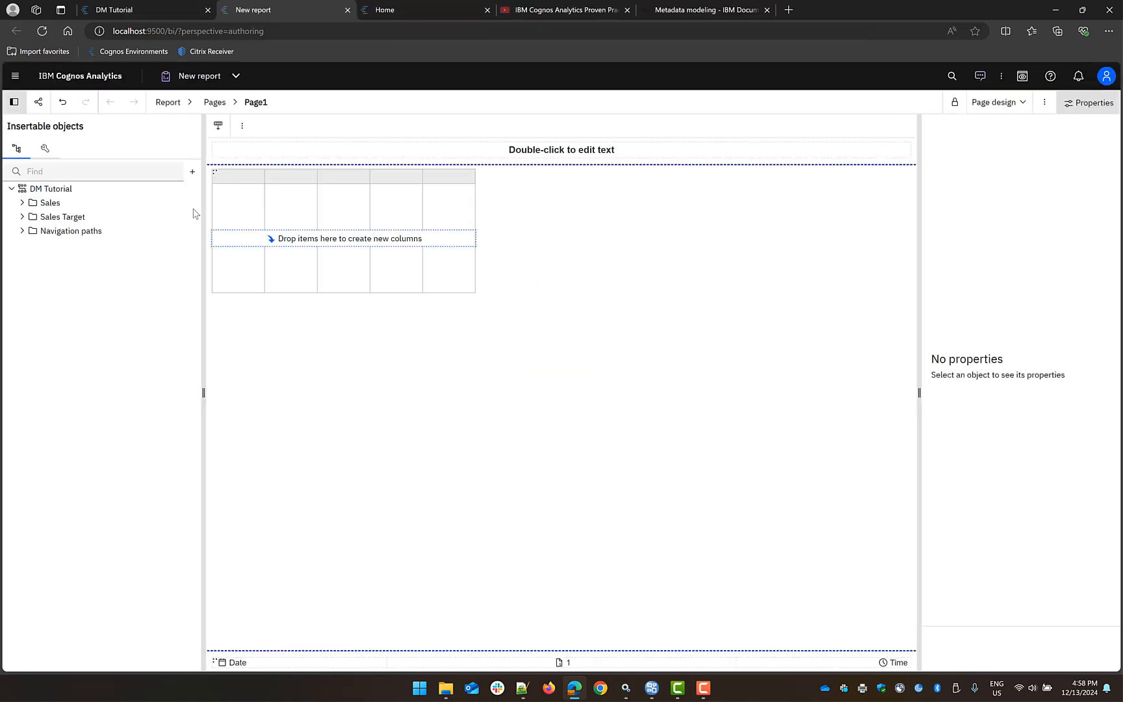
{"action": "left_click", "coordinate": [22, 203]}
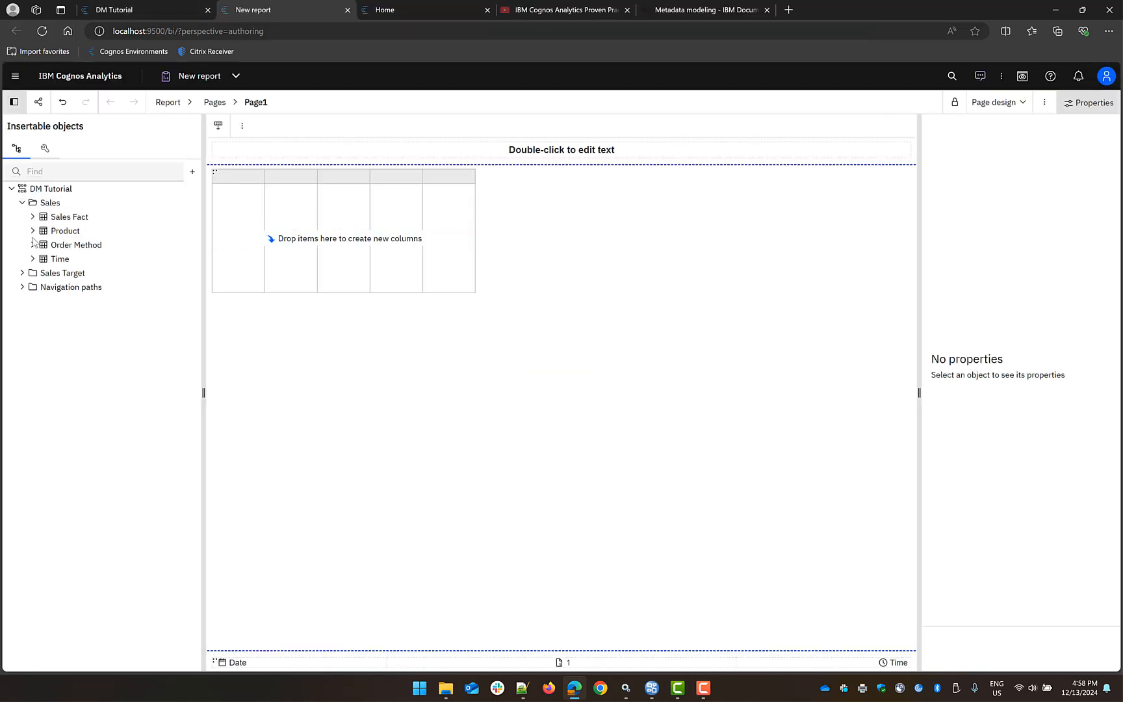
{"action": "left_click", "coordinate": [33, 231]}
{"action": "left_click_drag", "start_coordinate": [84, 259], "coordinate": [475, 273]}
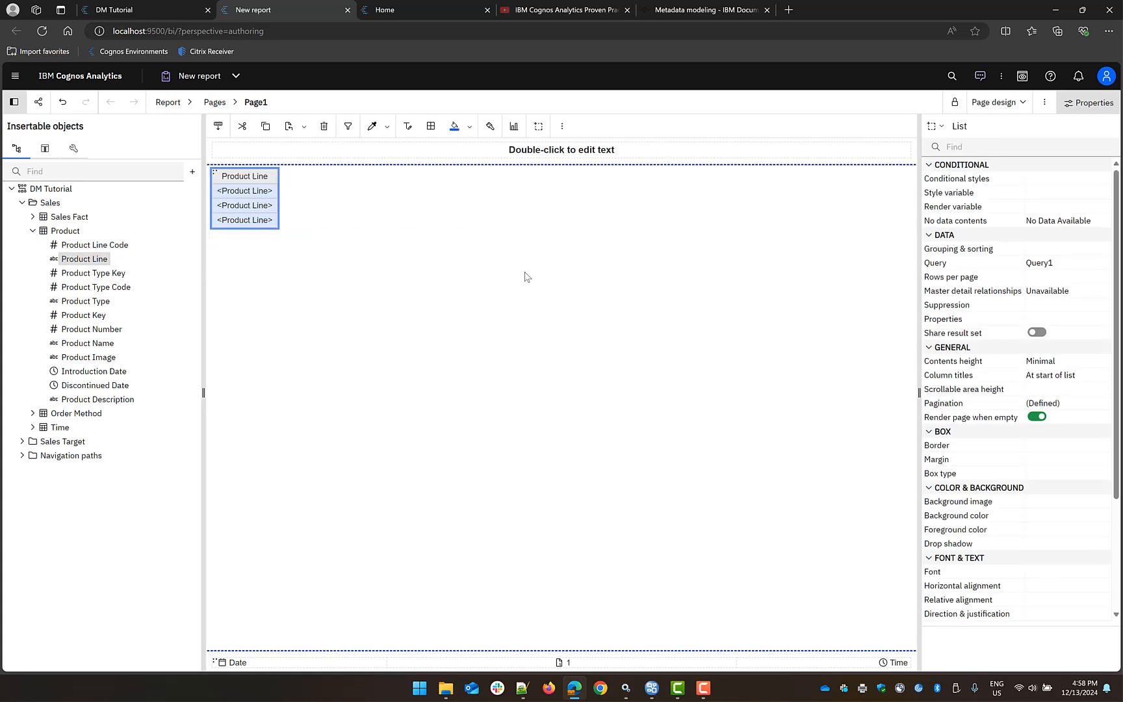
Show the report's generated SQL in an enlarged window and examine the lookup subquery, the Sls_Product_Dim_View_1 joins and the final SELECT.
{"action": "left_click", "coordinate": [1045, 102]}
{"action": "left_click", "coordinate": [1060, 316]}
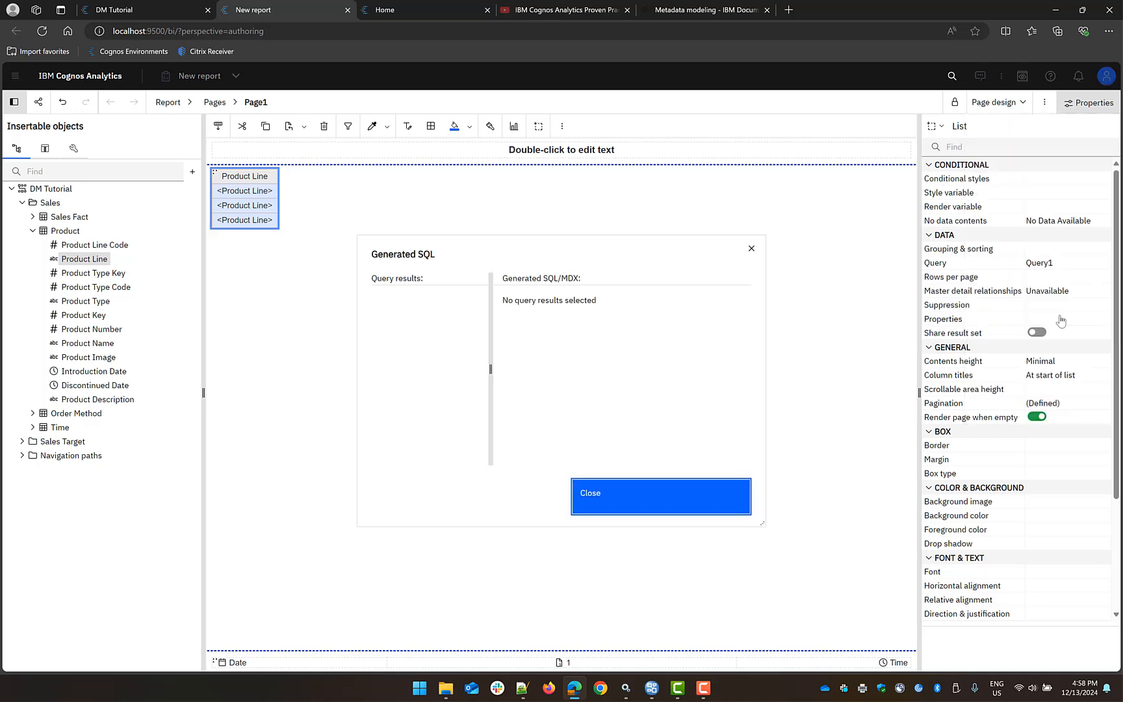
{"action": "left_click_drag", "start_coordinate": [627, 263], "coordinate": [594, 233]}
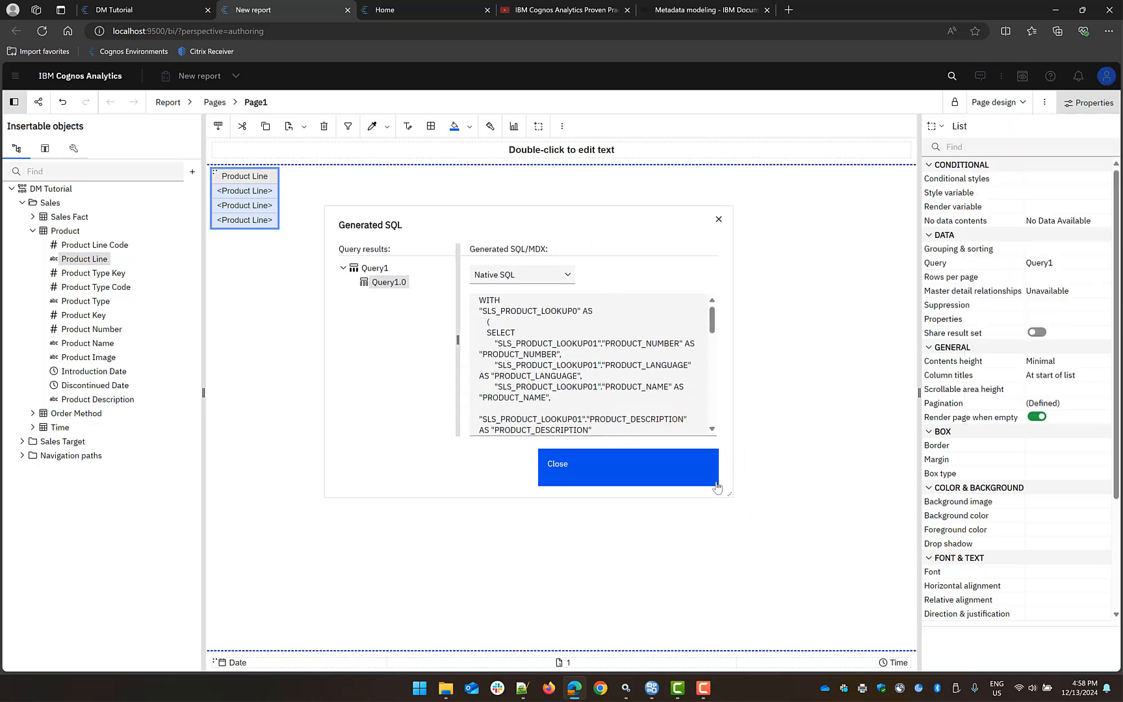
{"action": "left_click_drag", "start_coordinate": [728, 494], "coordinate": [915, 642]}
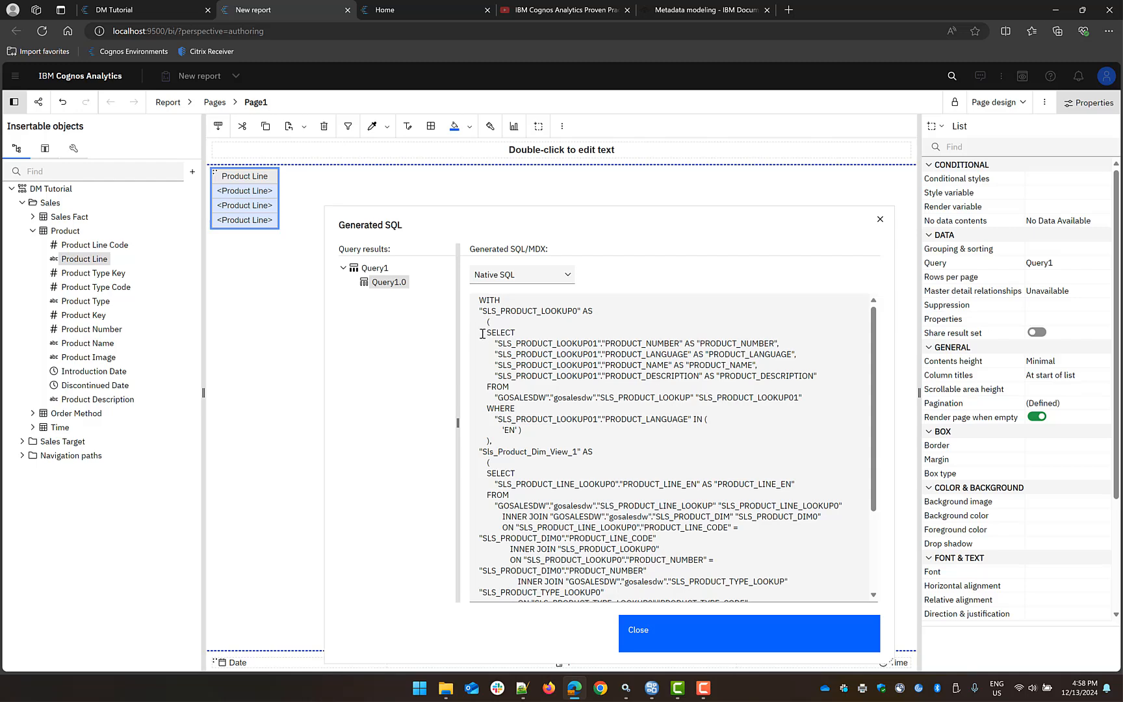
{"action": "left_click_drag", "start_coordinate": [482, 333], "coordinate": [545, 382]}
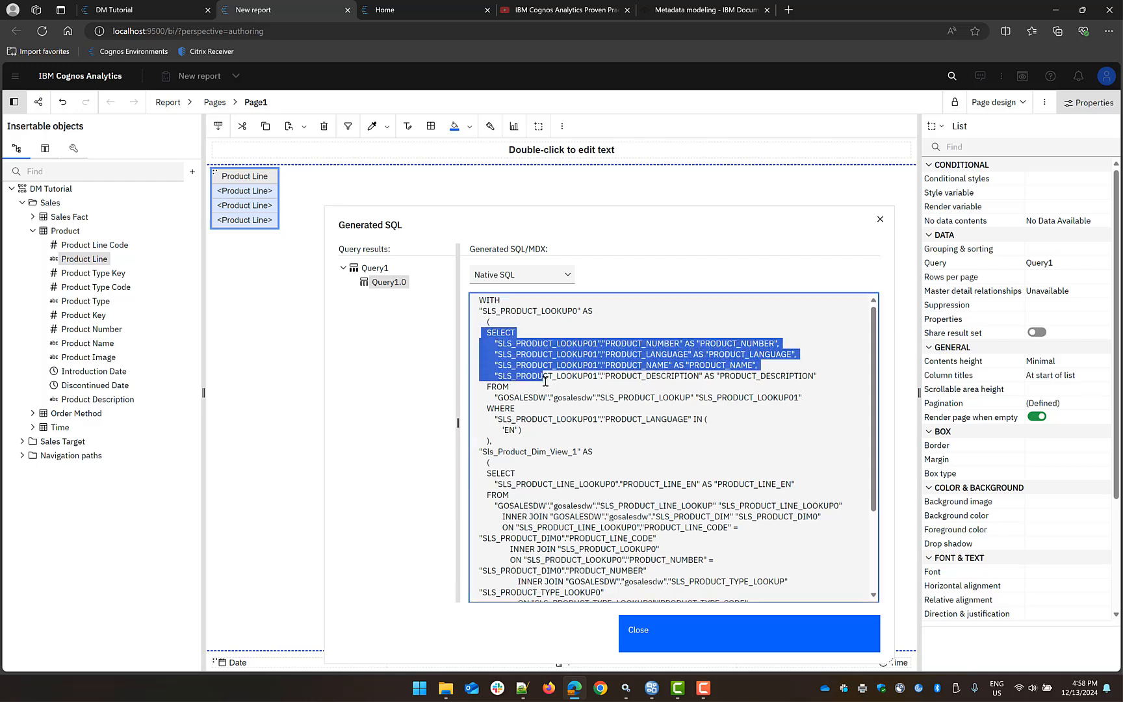
{"action": "scroll", "coordinate": [544, 434], "scroll_direction": "down", "scroll_amount": 2}
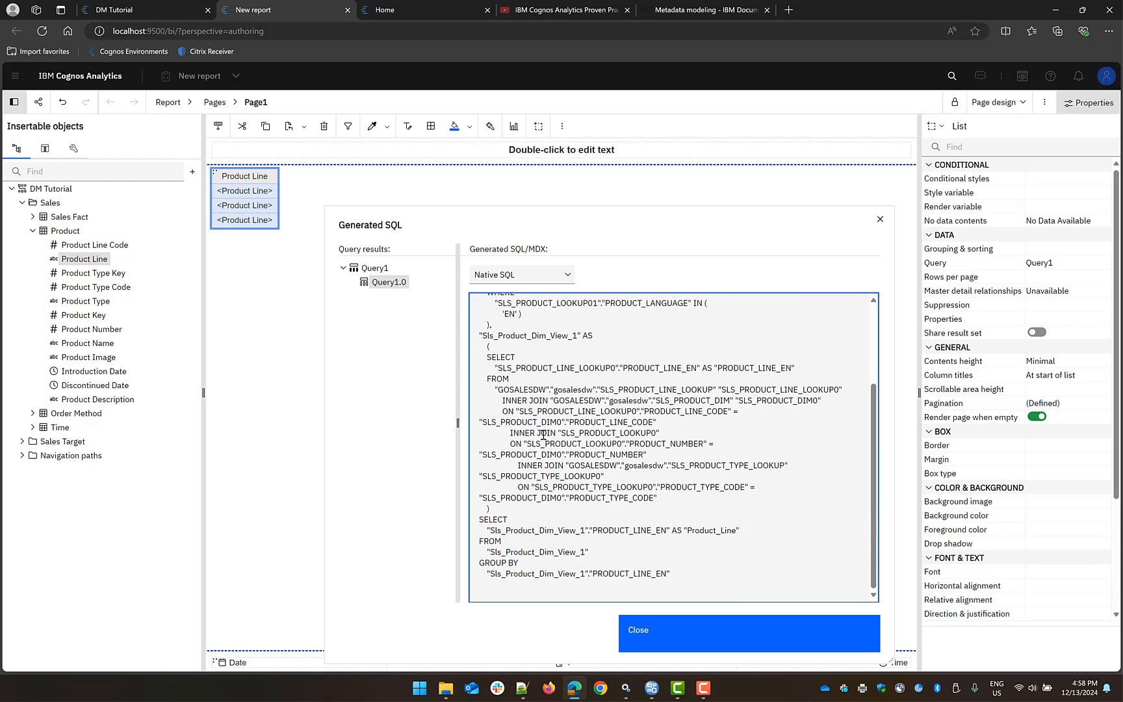
{"action": "left_click_drag", "start_coordinate": [476, 360], "coordinate": [569, 529]}
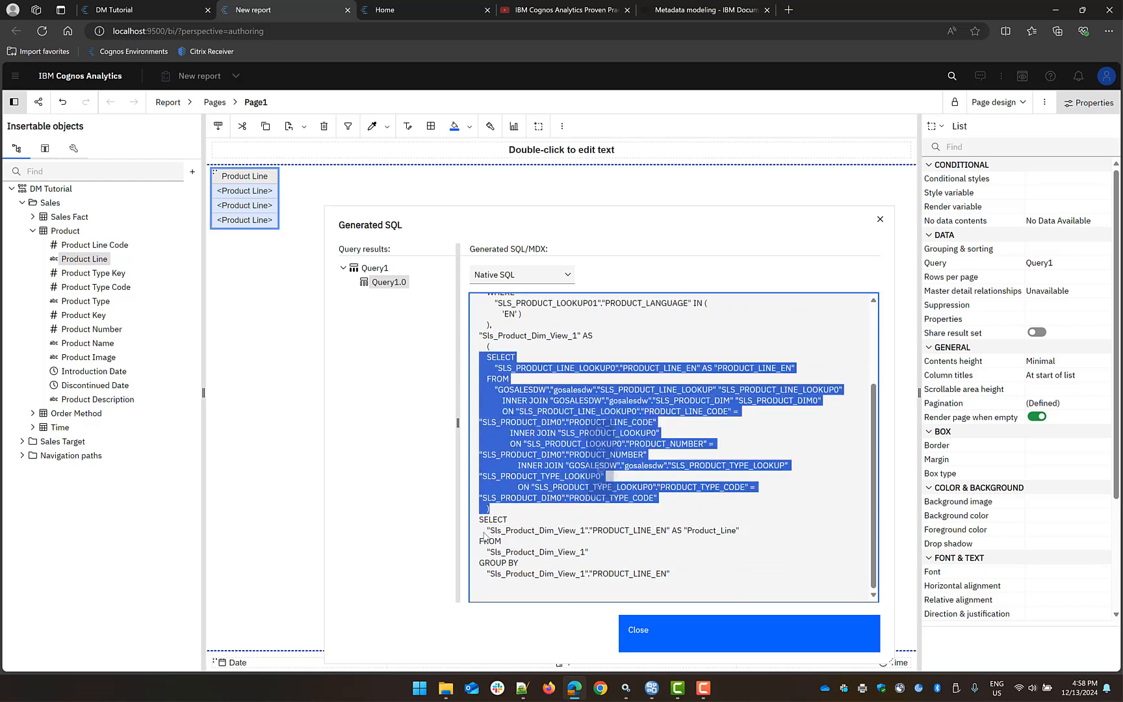
{"action": "left_click_drag", "start_coordinate": [482, 531], "coordinate": [748, 534]}
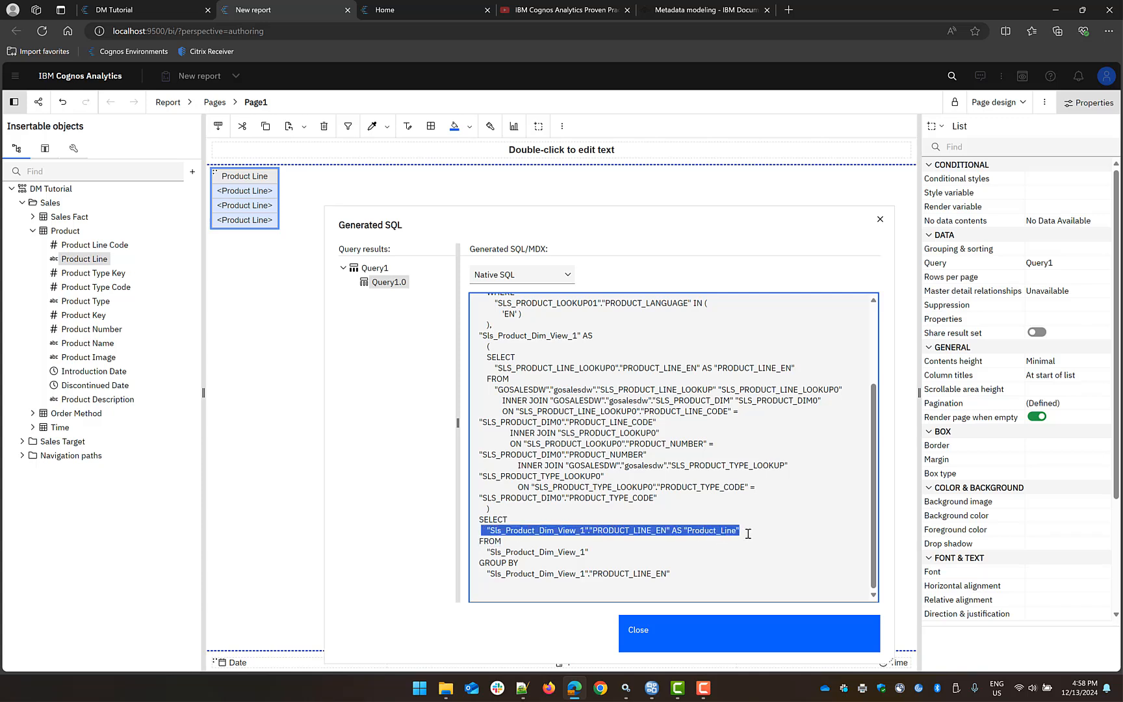
{"action": "left_click", "coordinate": [658, 642]}
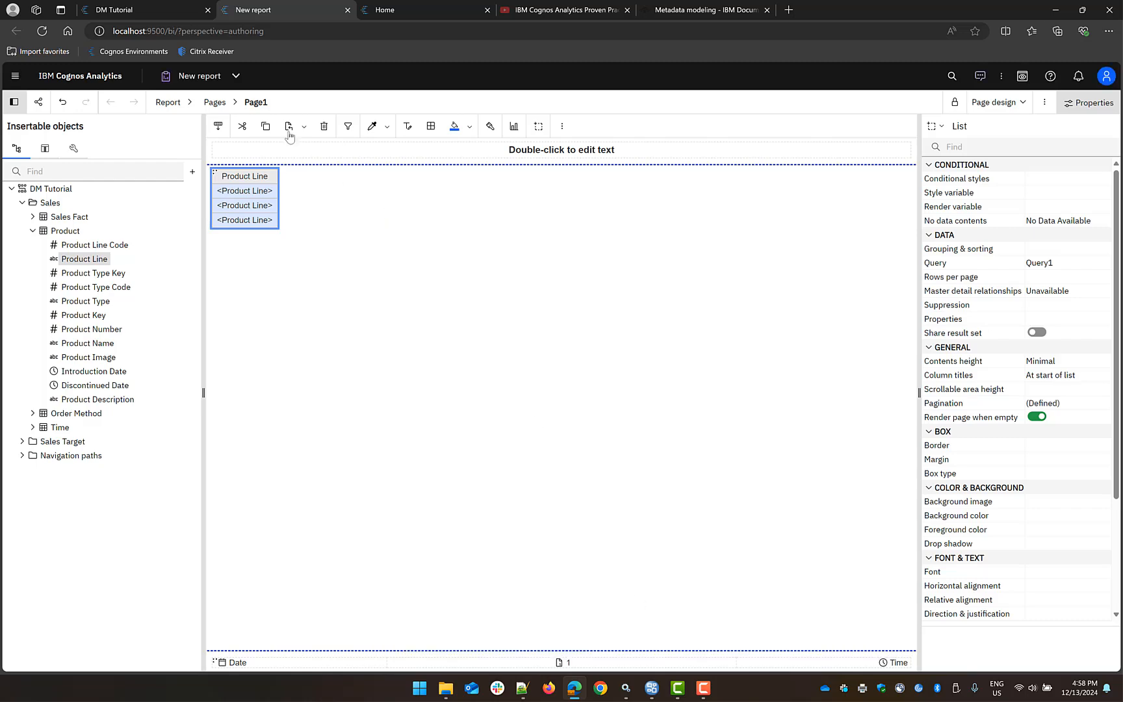
Close the test report and set the Item list property of Product Base to Used.
{"action": "left_click", "coordinate": [348, 10]}
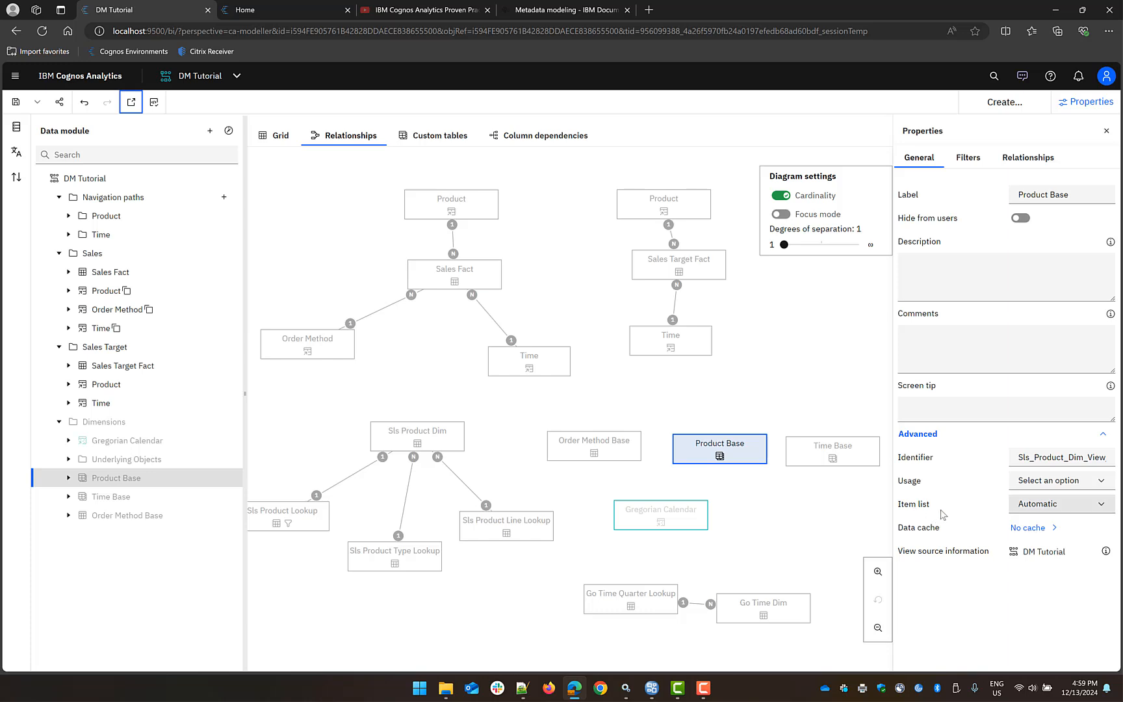
{"action": "left_click", "coordinate": [1073, 509]}
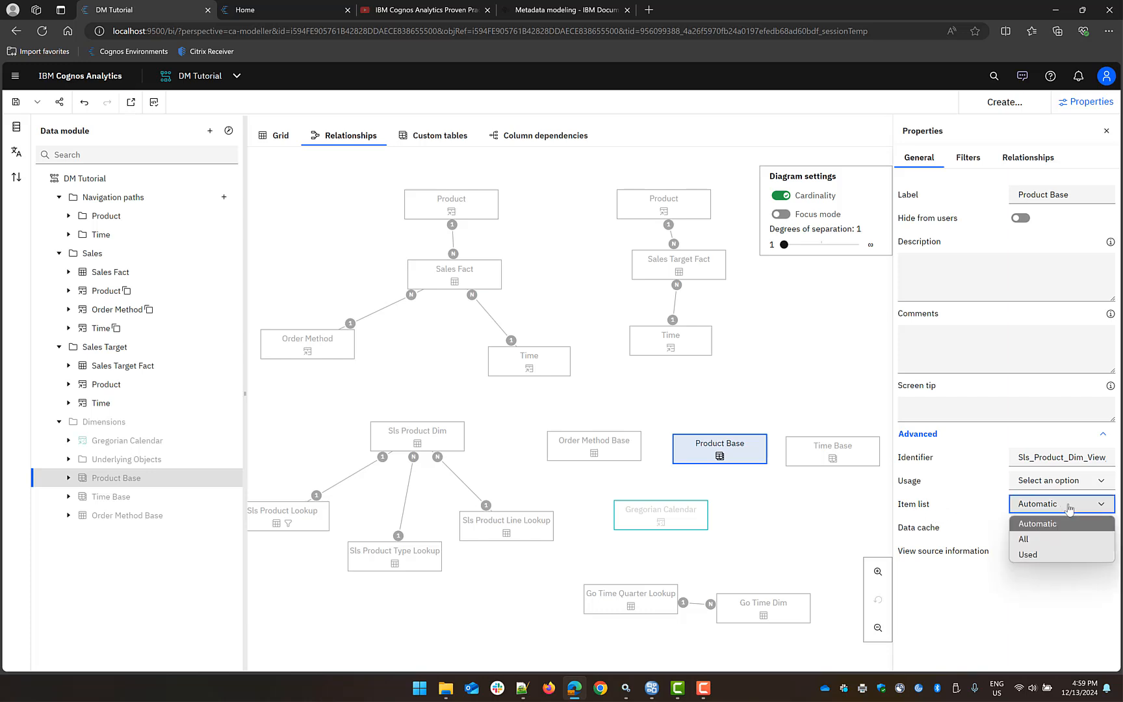
{"action": "left_click", "coordinate": [1030, 556]}
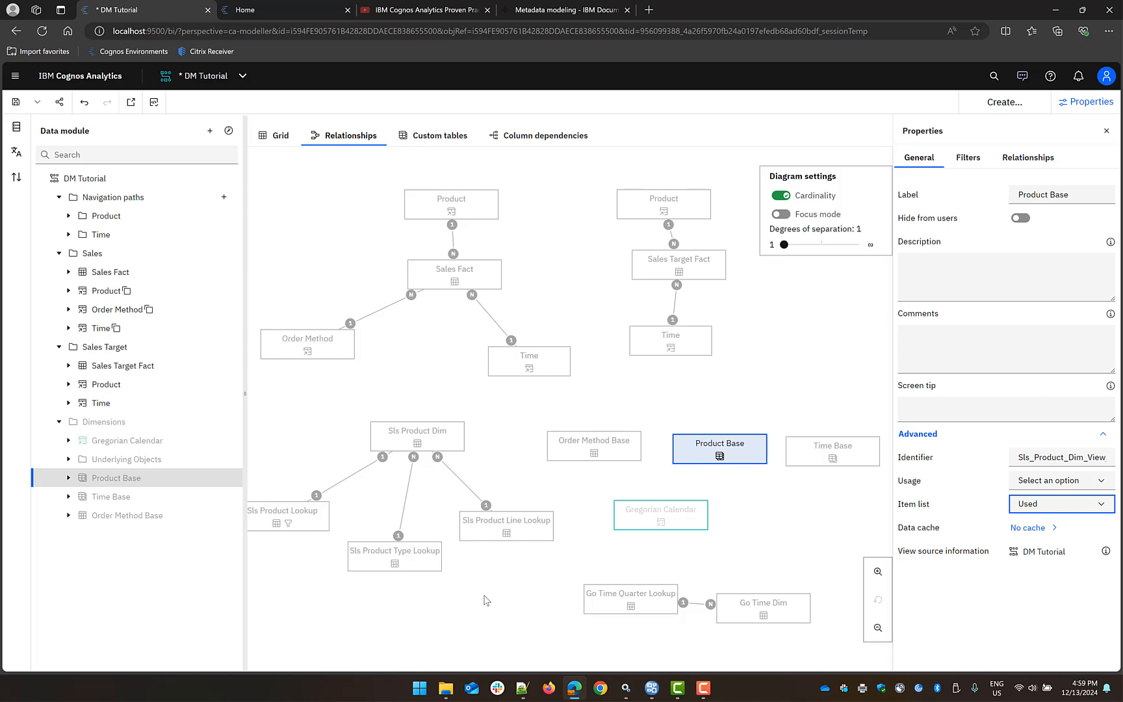
Try the modified data module in a fresh test report and insert Product Line from the Sales folder's Product table as a list column.
{"action": "left_click", "coordinate": [132, 104]}
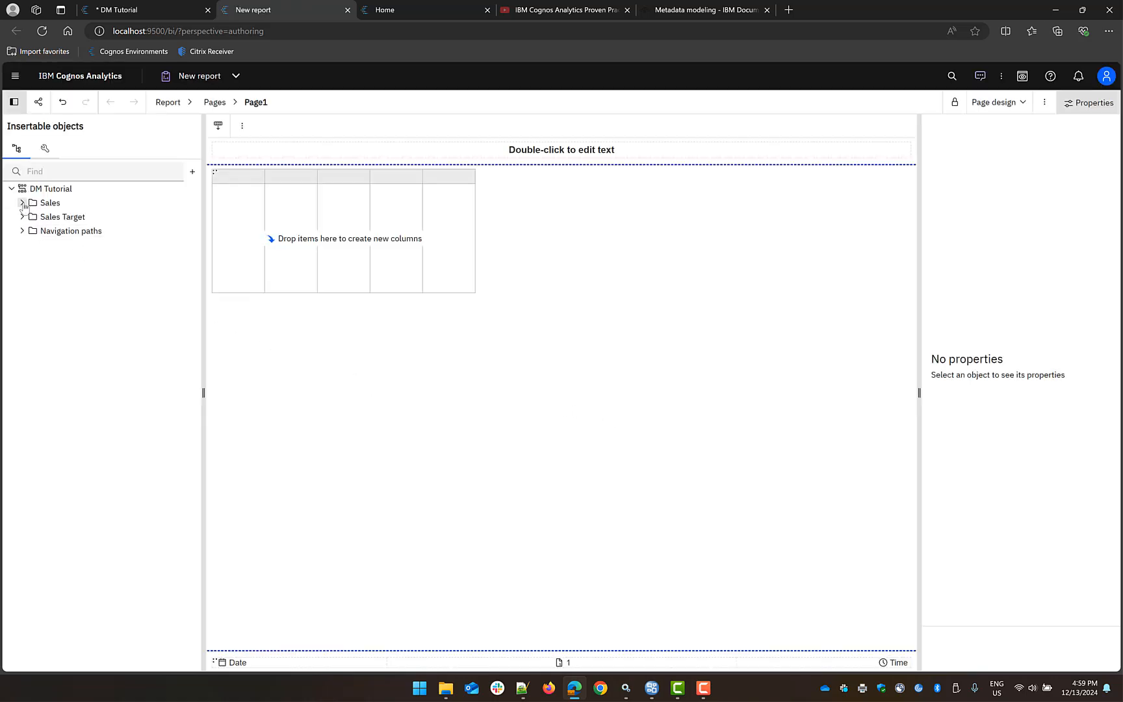
{"action": "left_click", "coordinate": [22, 202]}
{"action": "left_click", "coordinate": [33, 231]}
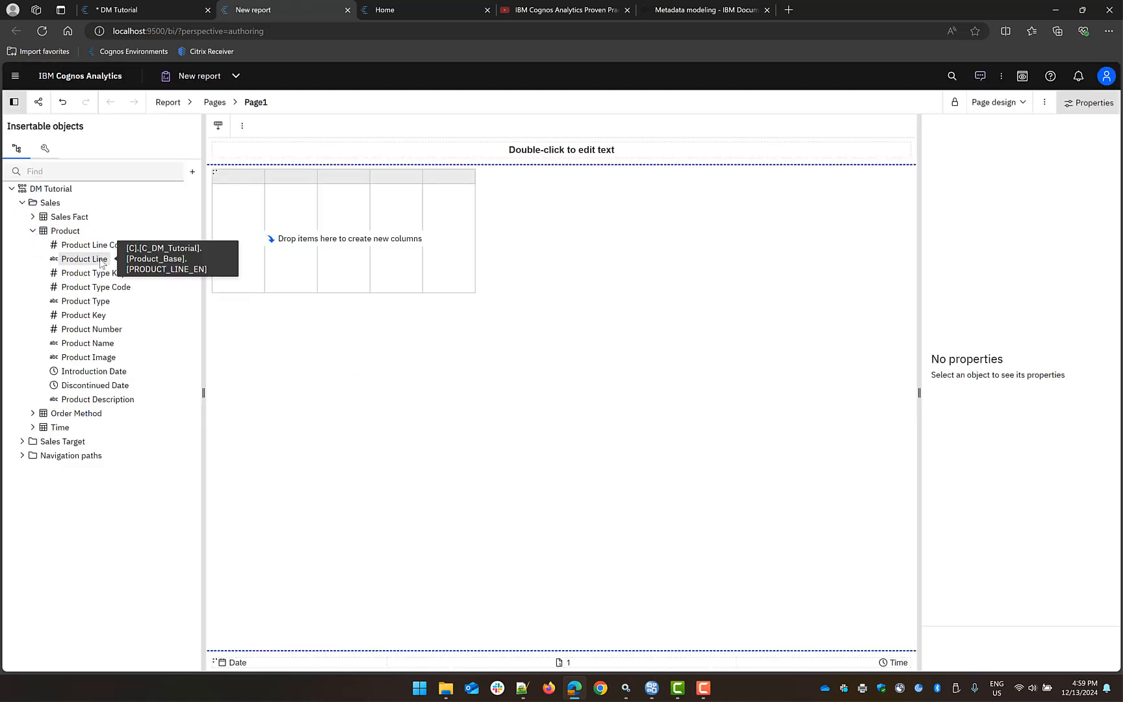
{"action": "left_click_drag", "start_coordinate": [107, 262], "coordinate": [225, 254]}
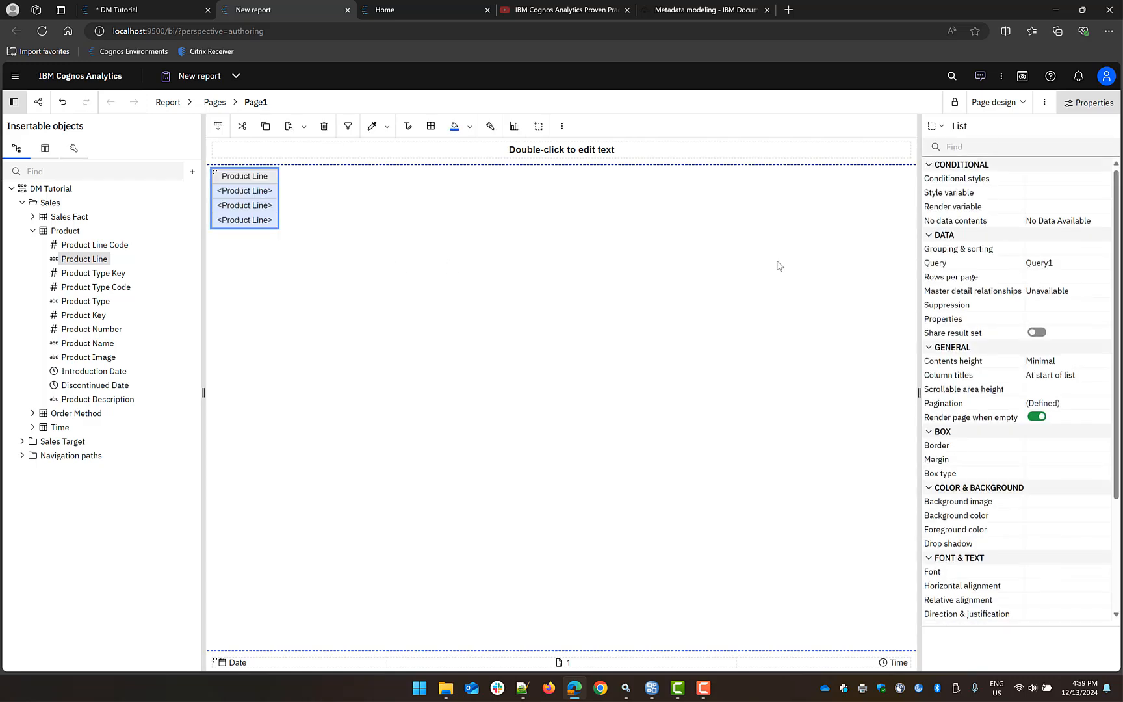
Examine the SQL generated for Product Line with the Used item list, then close the test report.
{"action": "left_click", "coordinate": [1045, 103]}
{"action": "left_click", "coordinate": [1067, 318]}
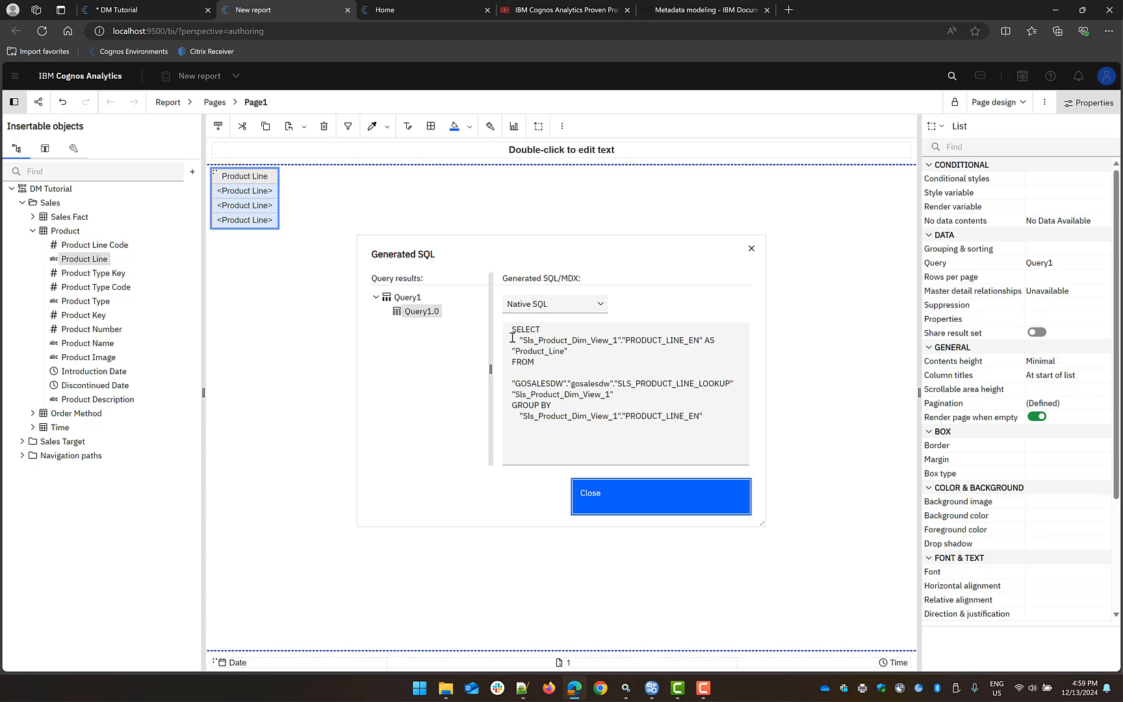
{"action": "left_click_drag", "start_coordinate": [510, 329], "coordinate": [699, 423]}
{"action": "left_click", "coordinate": [619, 359]}
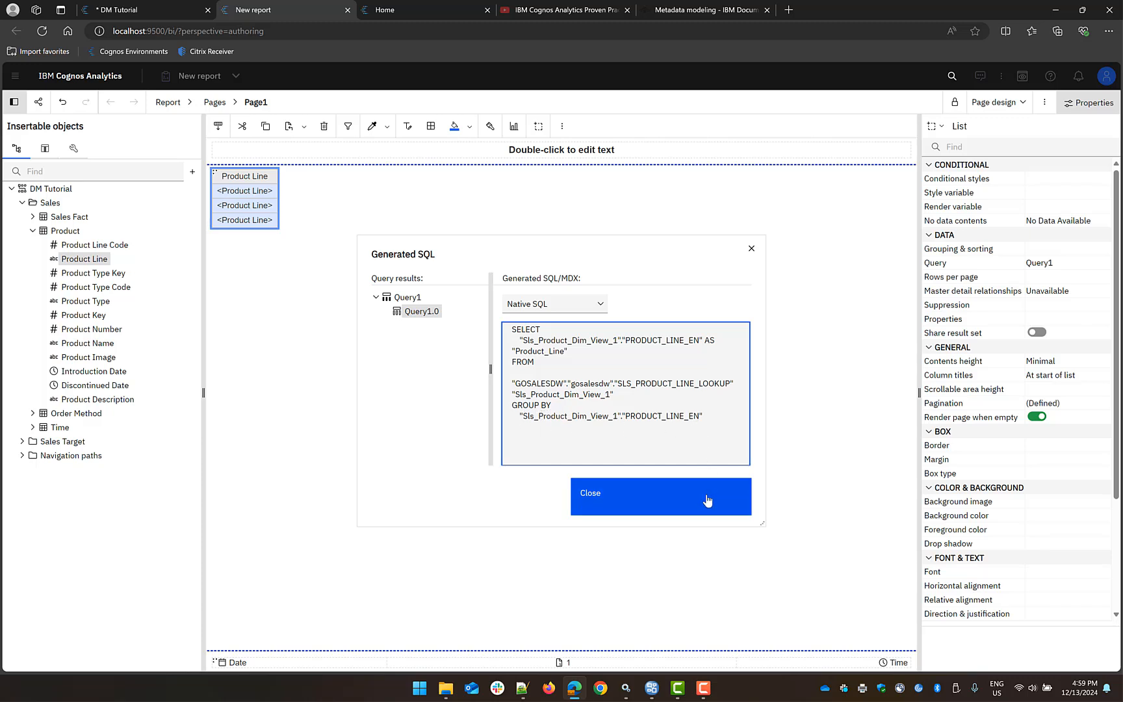
{"action": "left_click", "coordinate": [632, 511]}
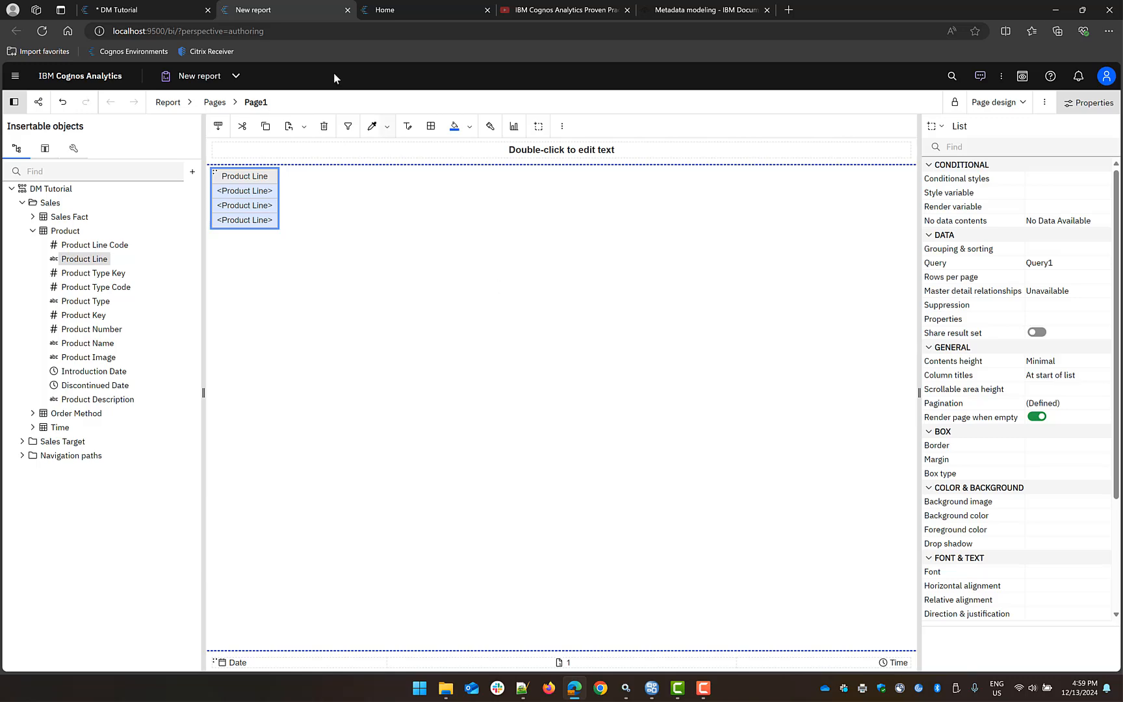
{"action": "left_click", "coordinate": [347, 10]}
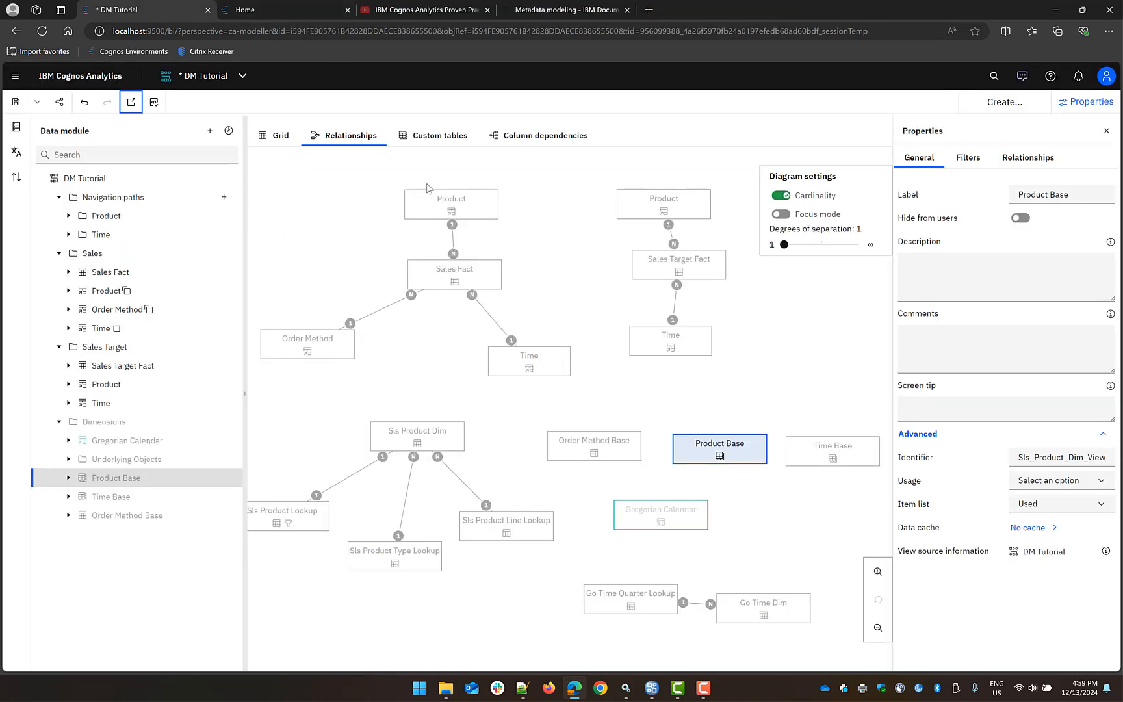